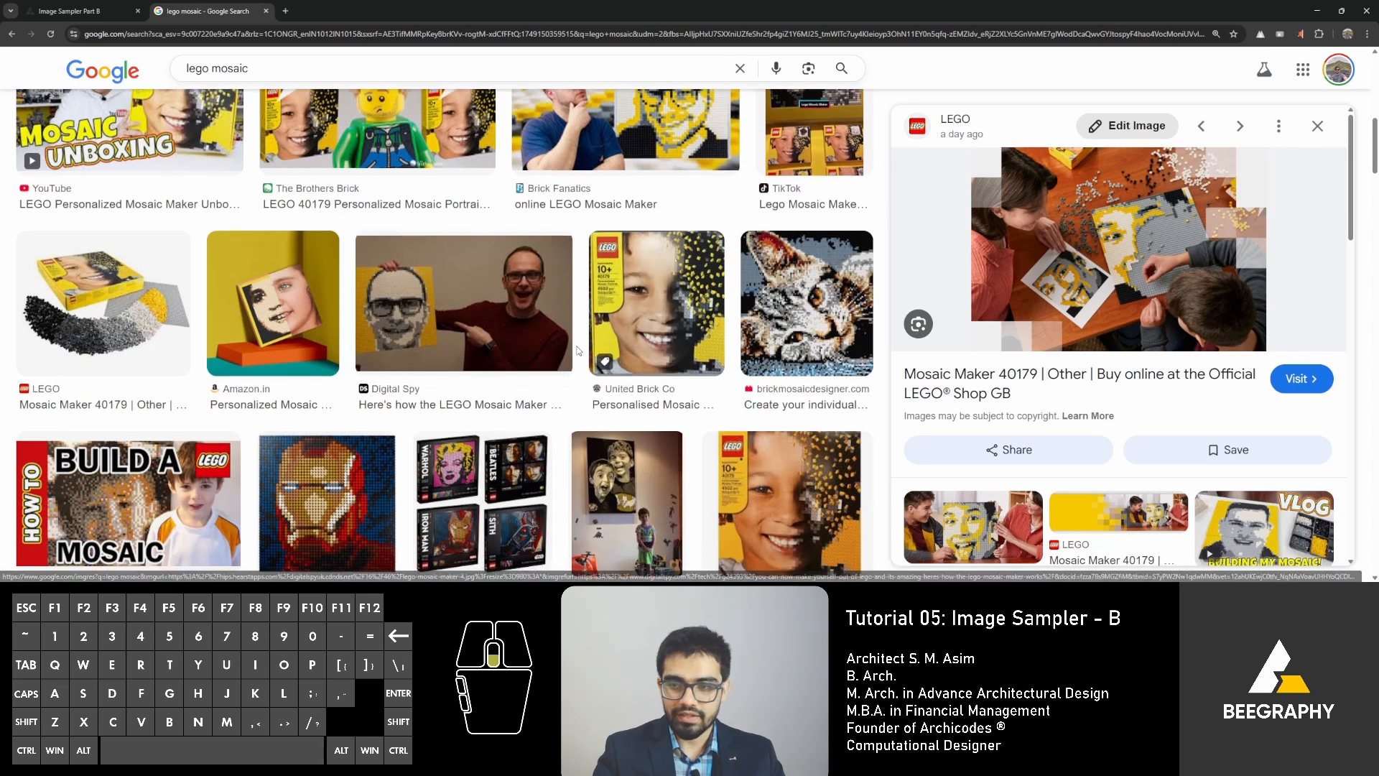
Look through the lego mosaic image search results for visual references.
scroll(564, 341, "down", 3)
scroll(563, 347, "up", 8)
scroll(562, 349, "up", 3)
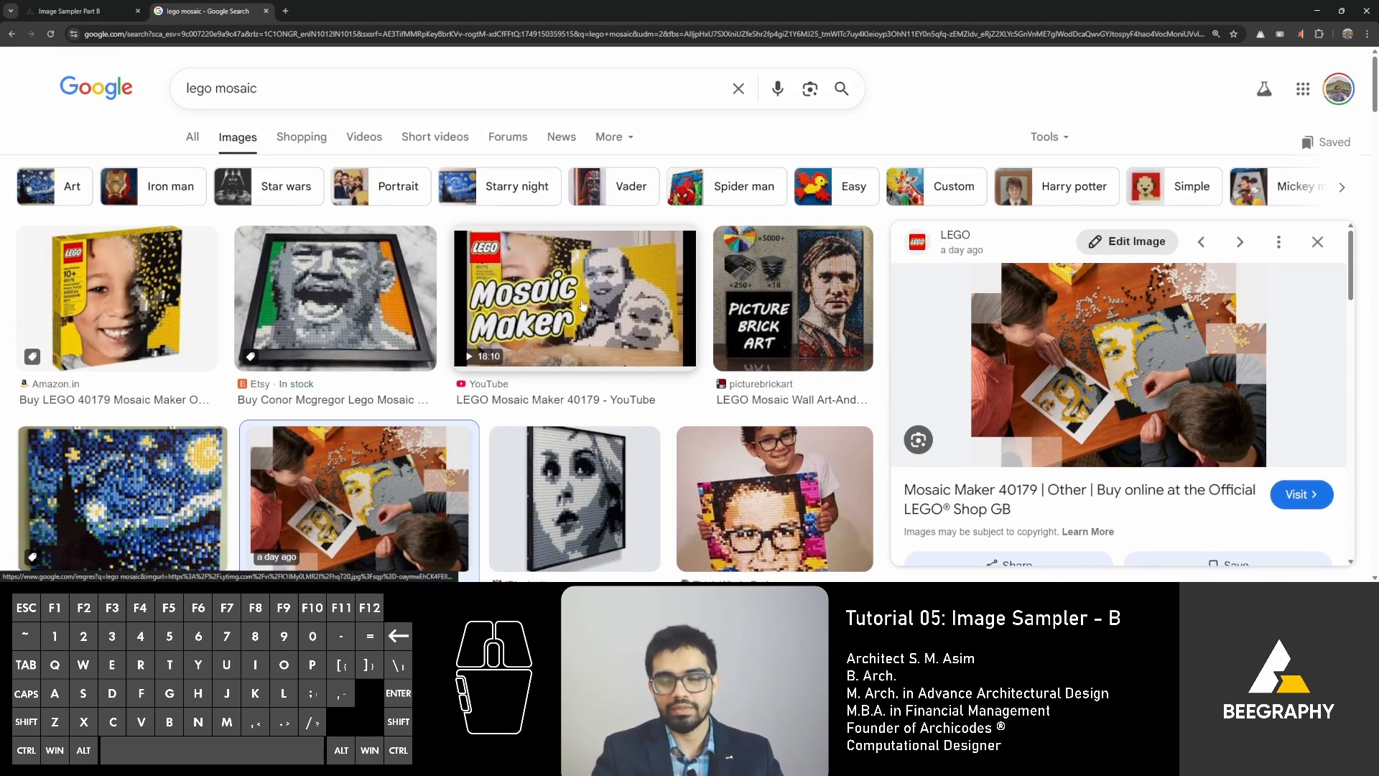
Switch to the BeeGraphy workspace Image Sampler Part B and place an Image Sampler node on the empty canvas.
left_click(78, 11)
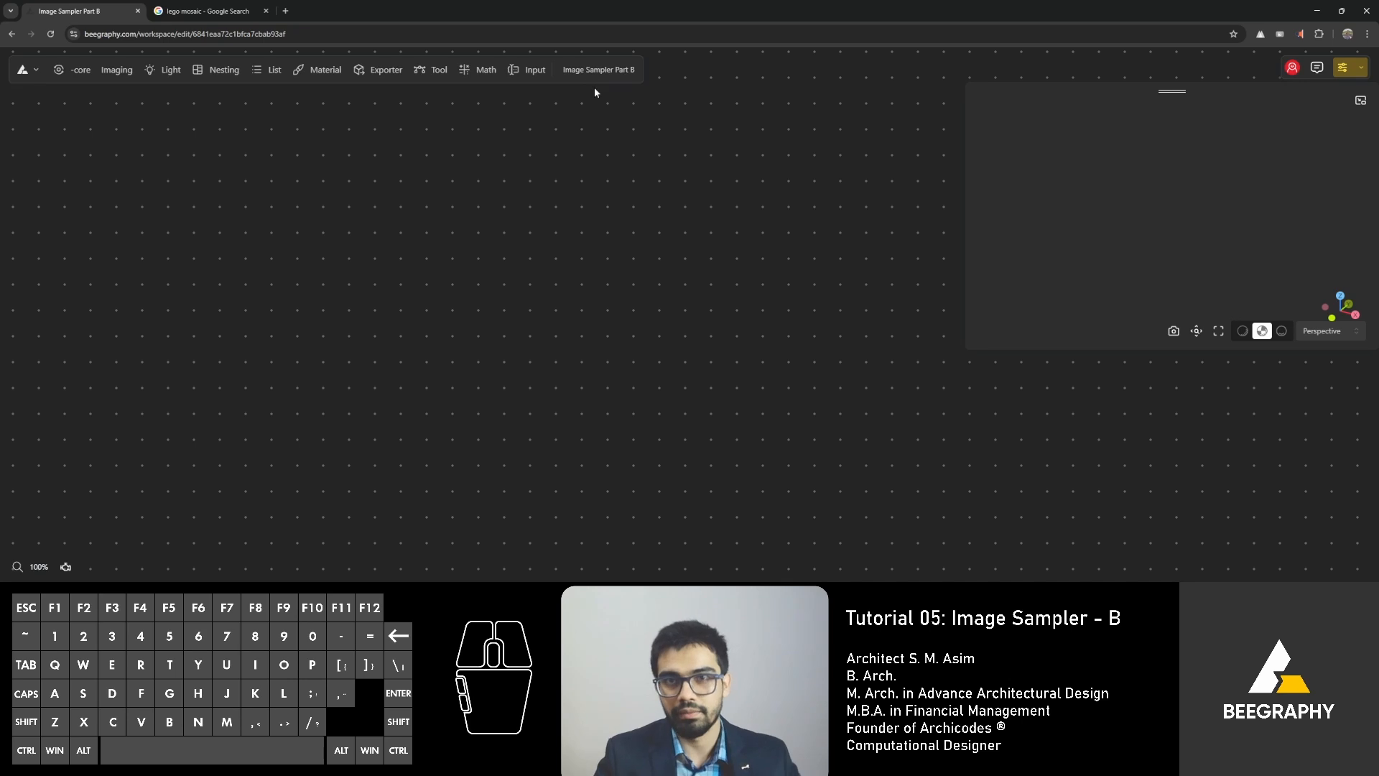
double_click(374, 321)
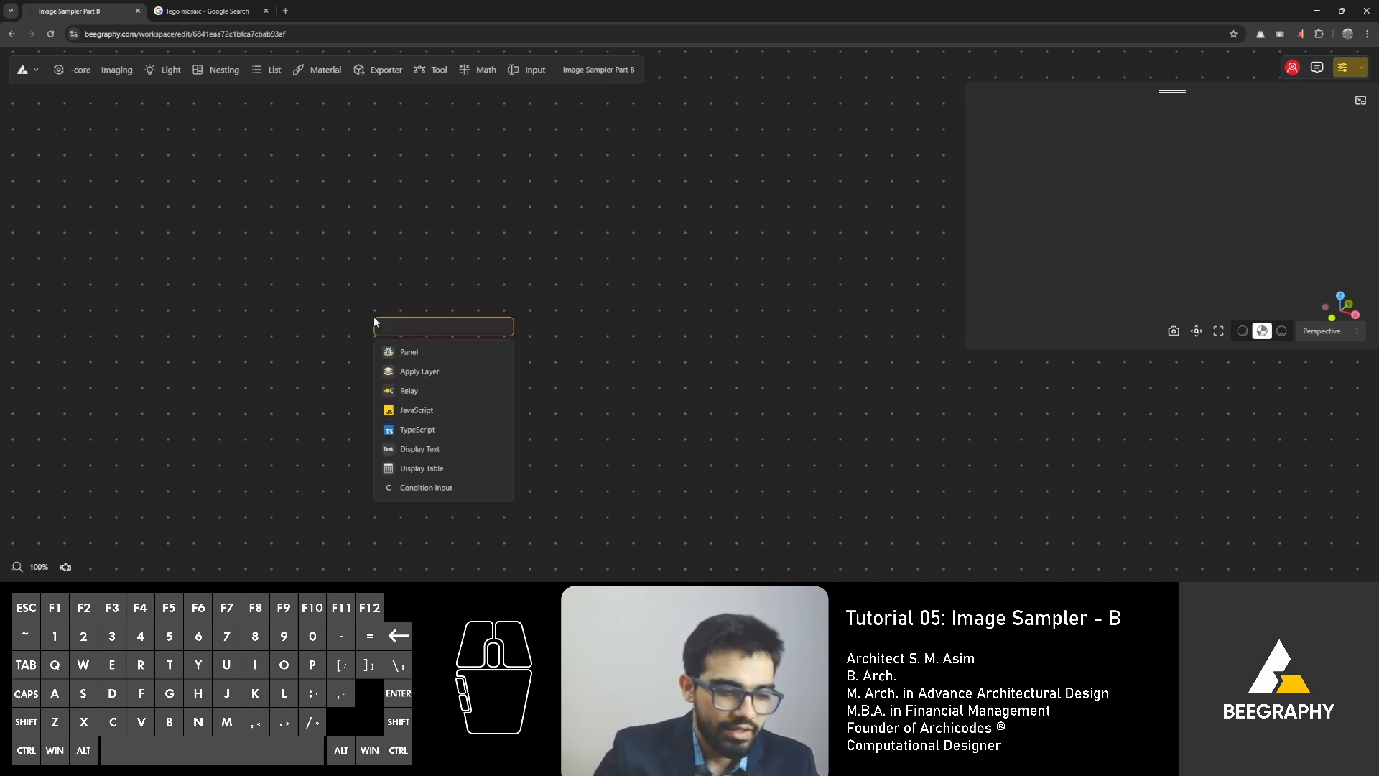
type("imgae")
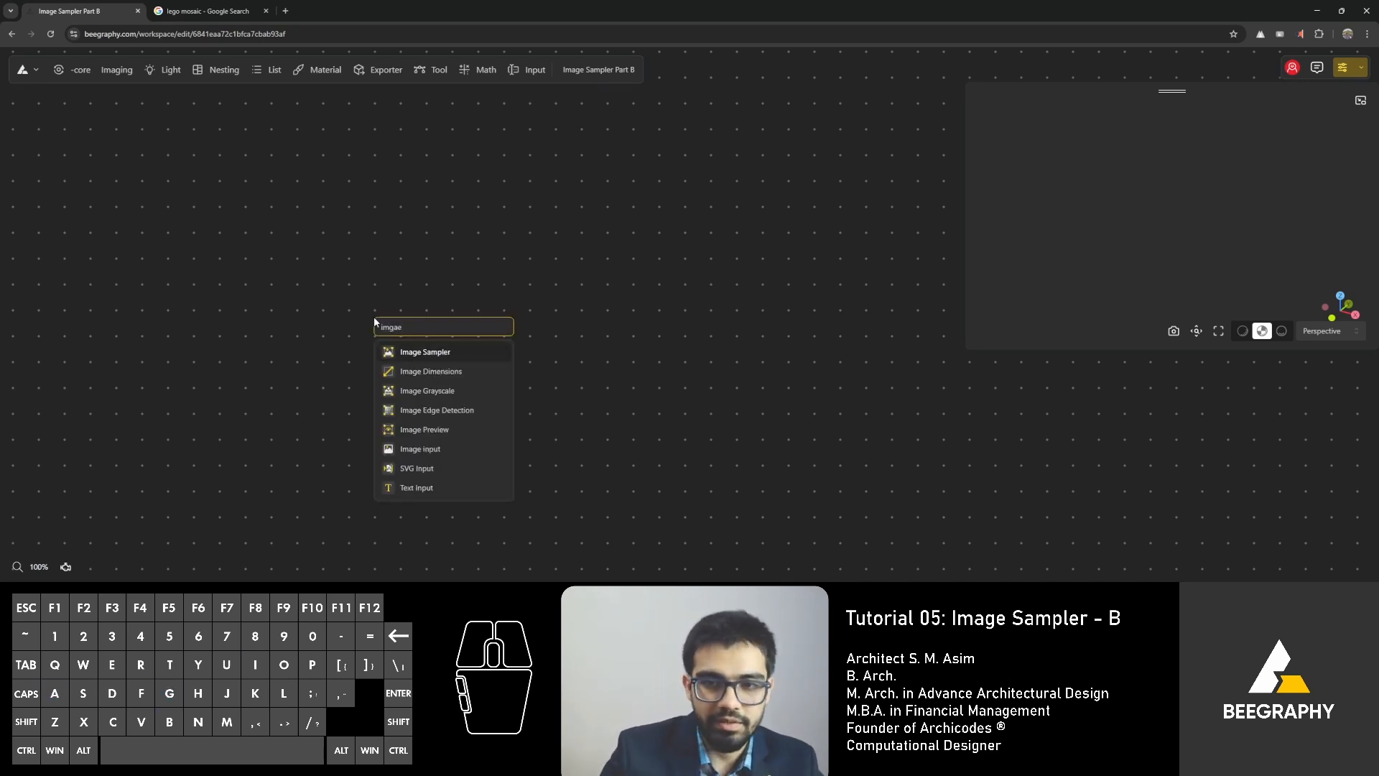
left_click(420, 353)
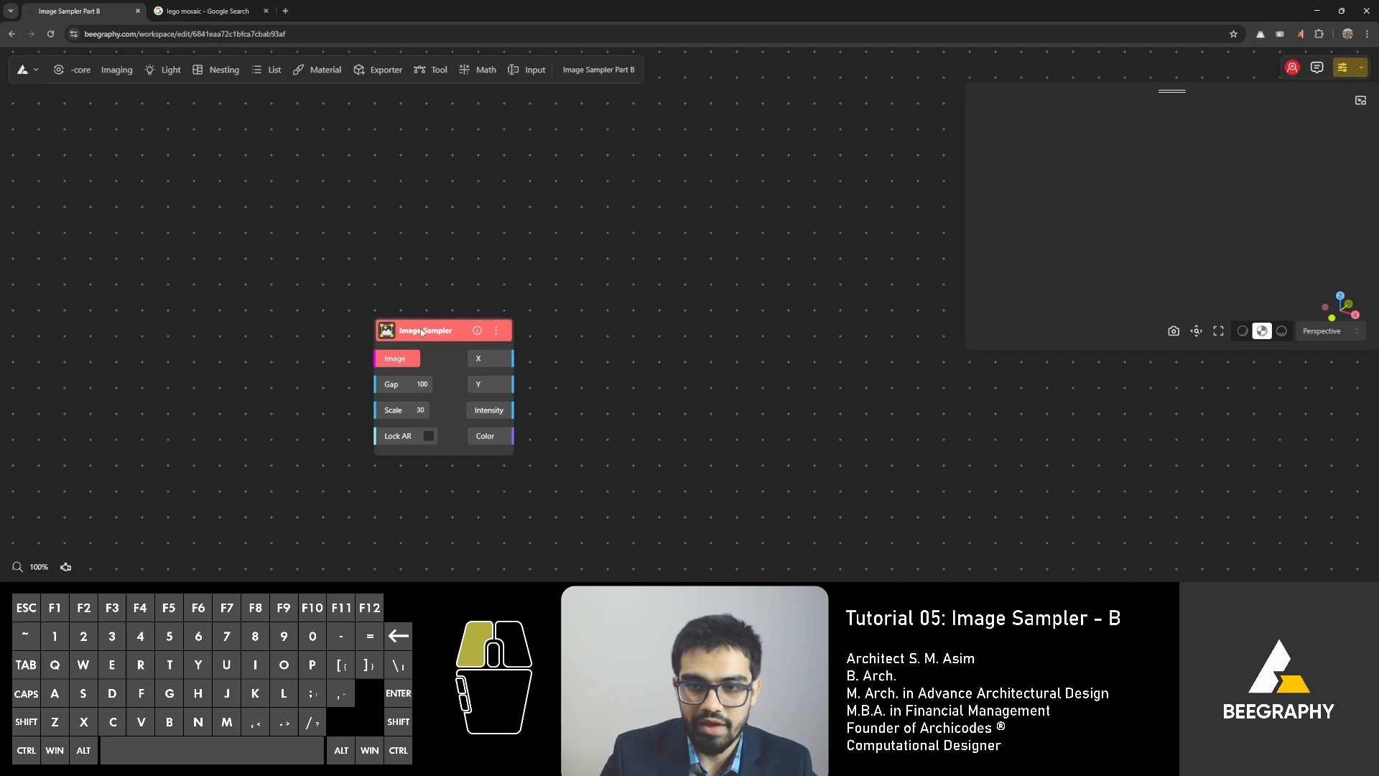
left_click_drag(417, 331, 533, 245)
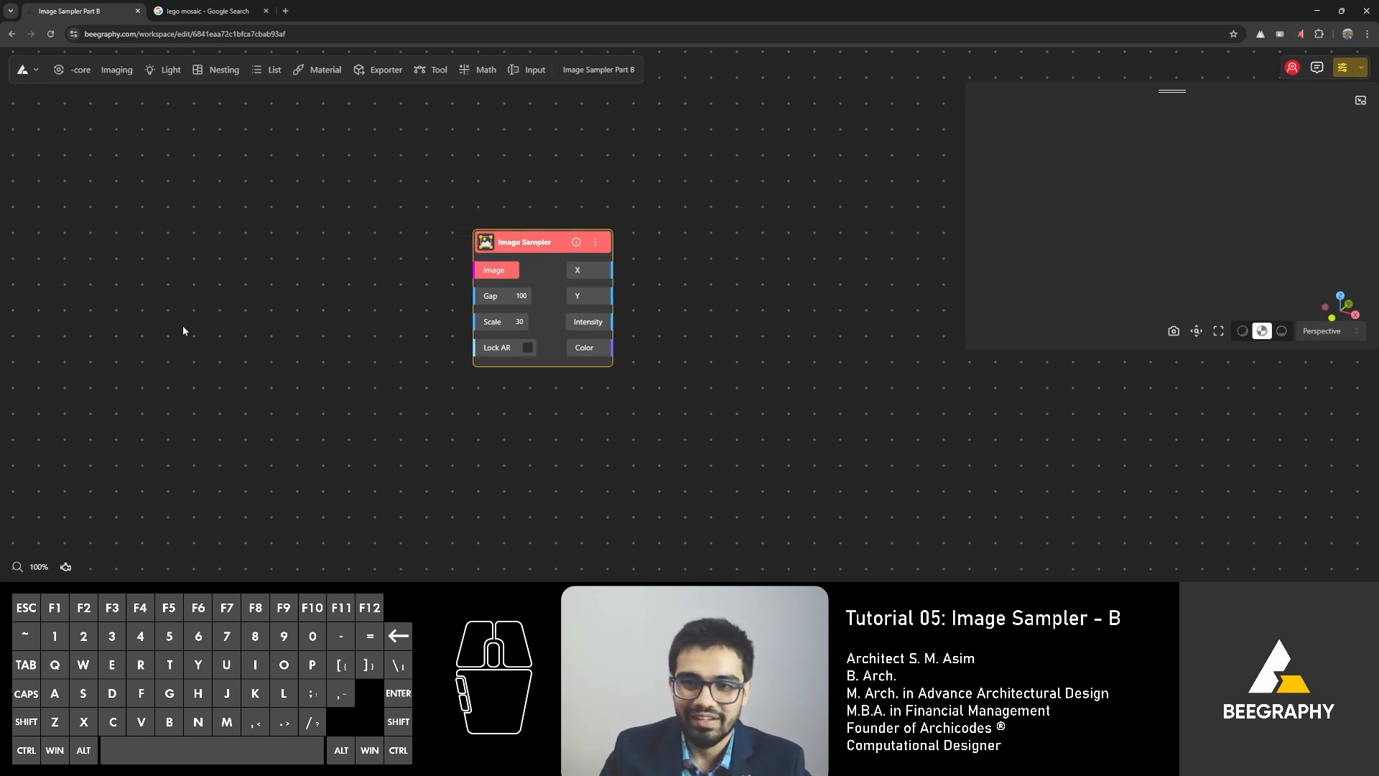
Add an Image Input node to the left of the Image Sampler, leaving space between the two nodes.
double_click(299, 297)
type("image")
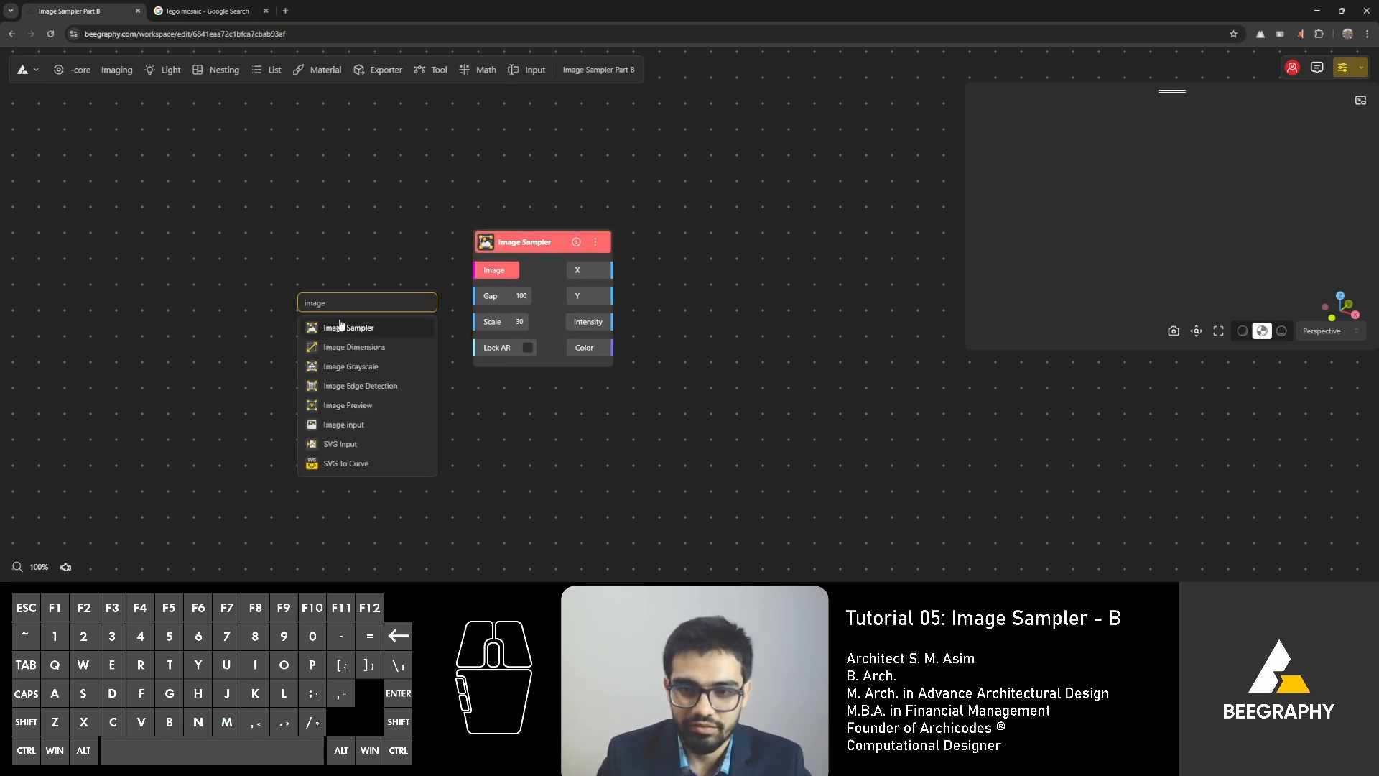
left_click(360, 423)
left_click_drag(372, 319, 310, 193)
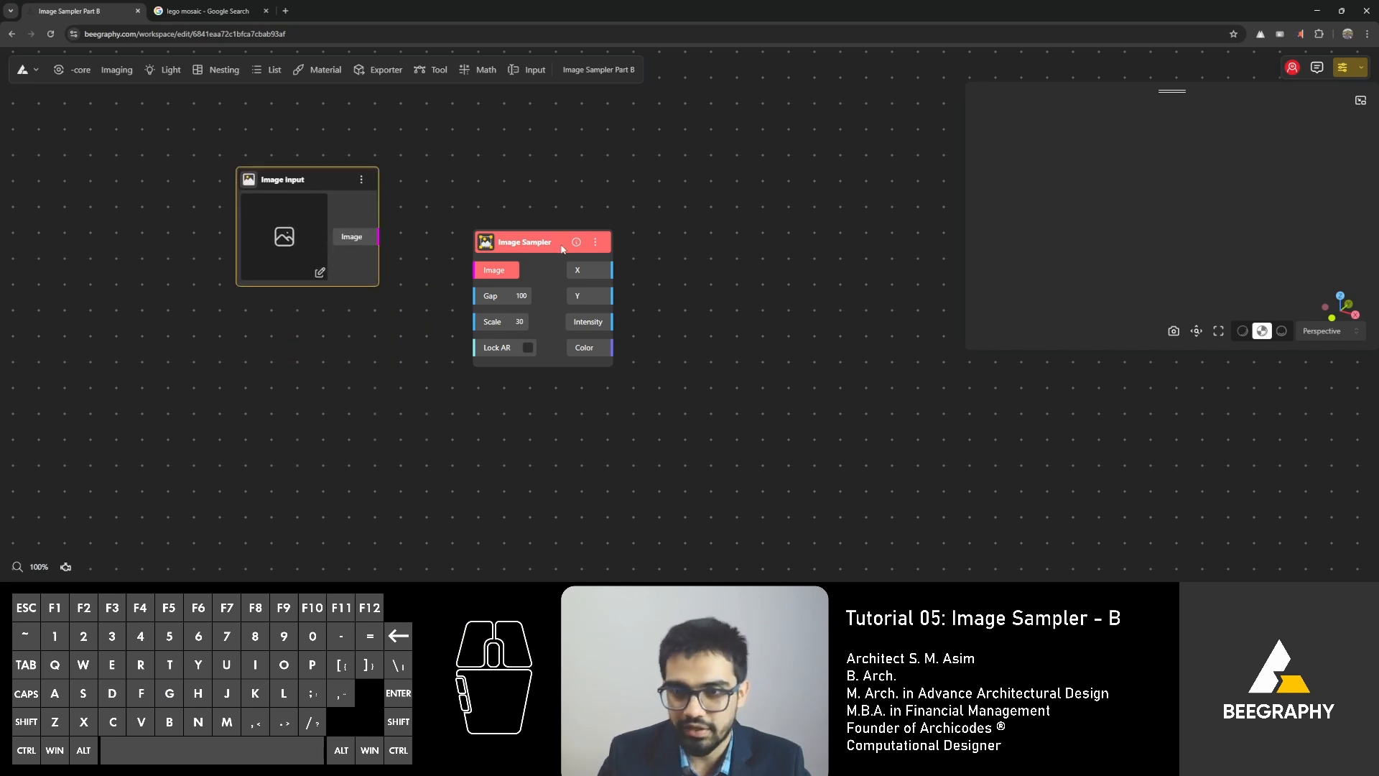
left_click_drag(519, 248, 560, 246)
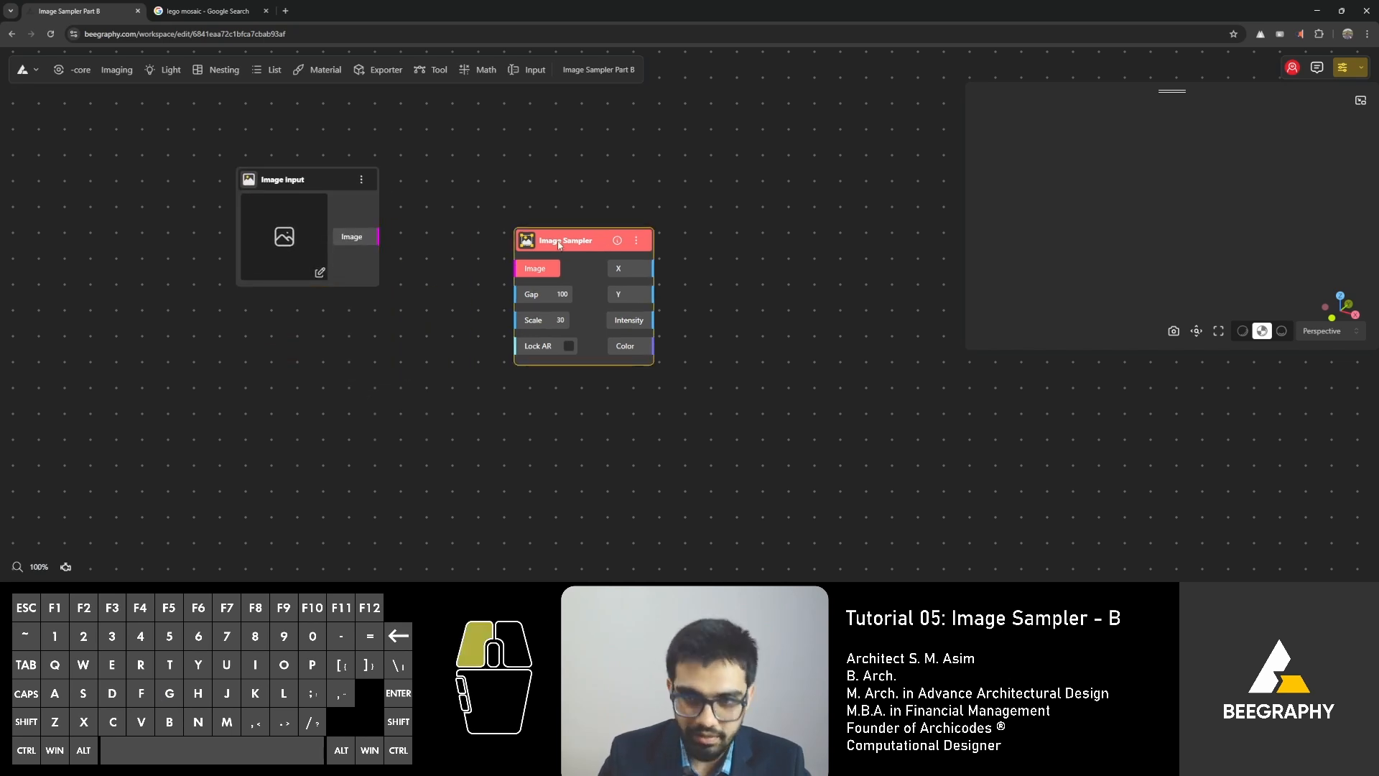
Load the white-and-yellow logo PNG from the media library into the Image Input node.
left_click(319, 275)
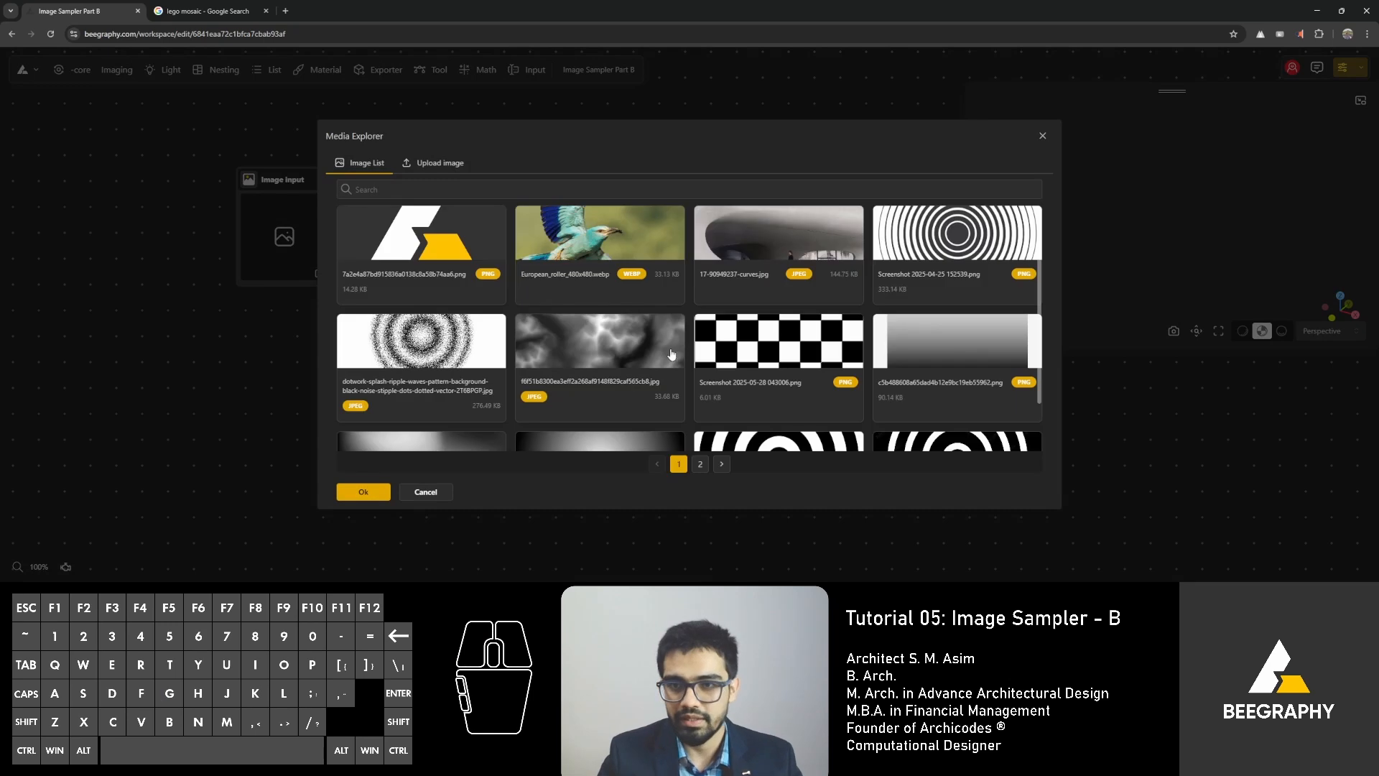
left_click(425, 298)
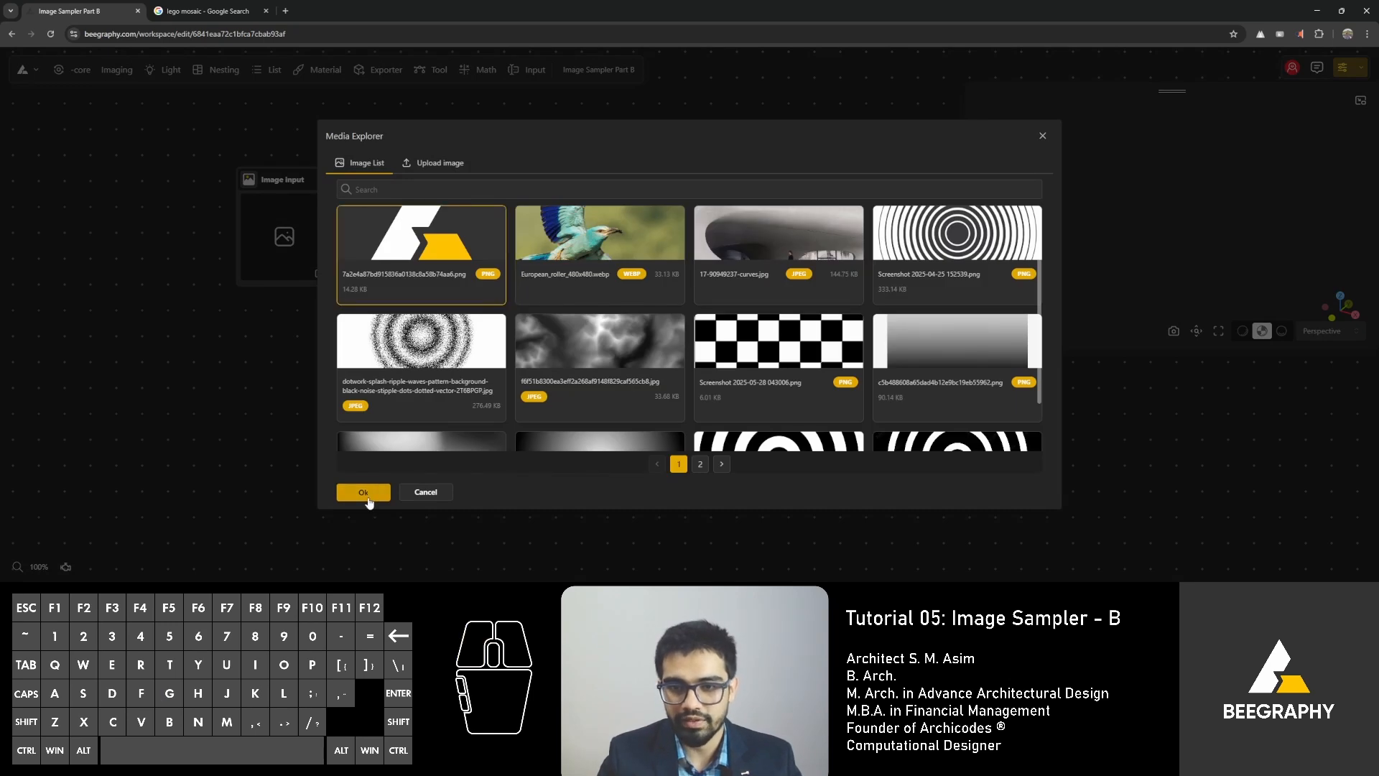
left_click(363, 492)
left_click_drag(299, 174, 292, 191)
left_click(475, 154)
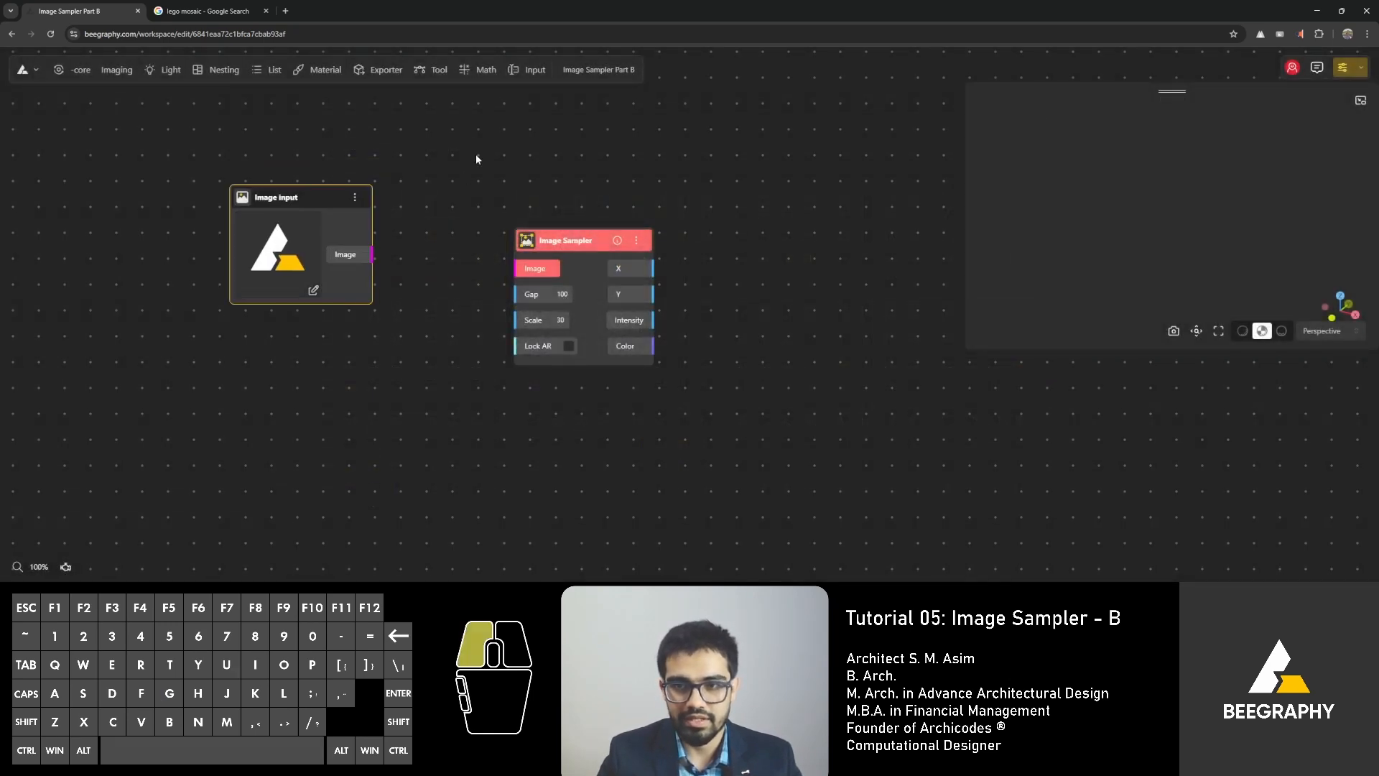
Connect the Image Input's Image output to the Image Sampler's Image input and align the two nodes.
left_click_drag(568, 240, 545, 240)
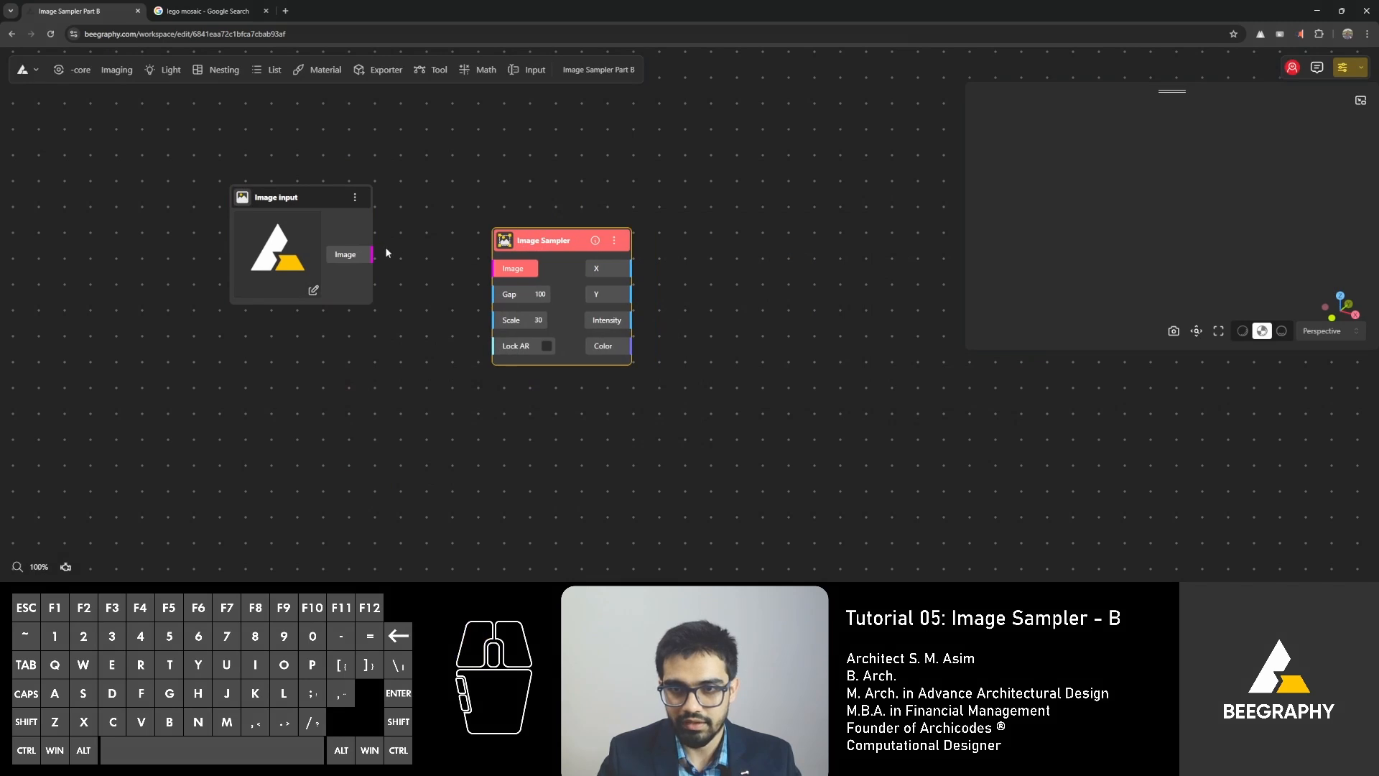
left_click_drag(372, 254, 553, 226)
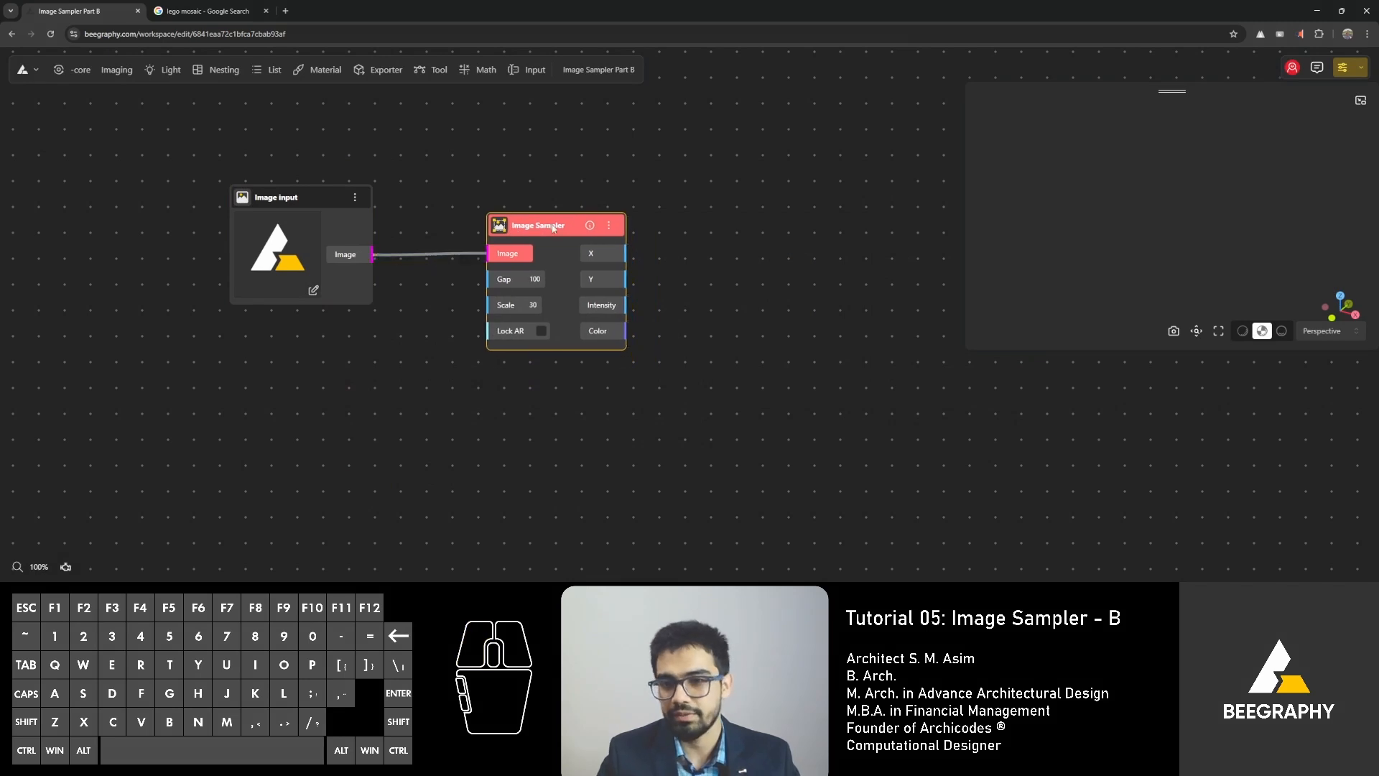
left_click(725, 228)
right_click_drag(542, 175, 505, 272)
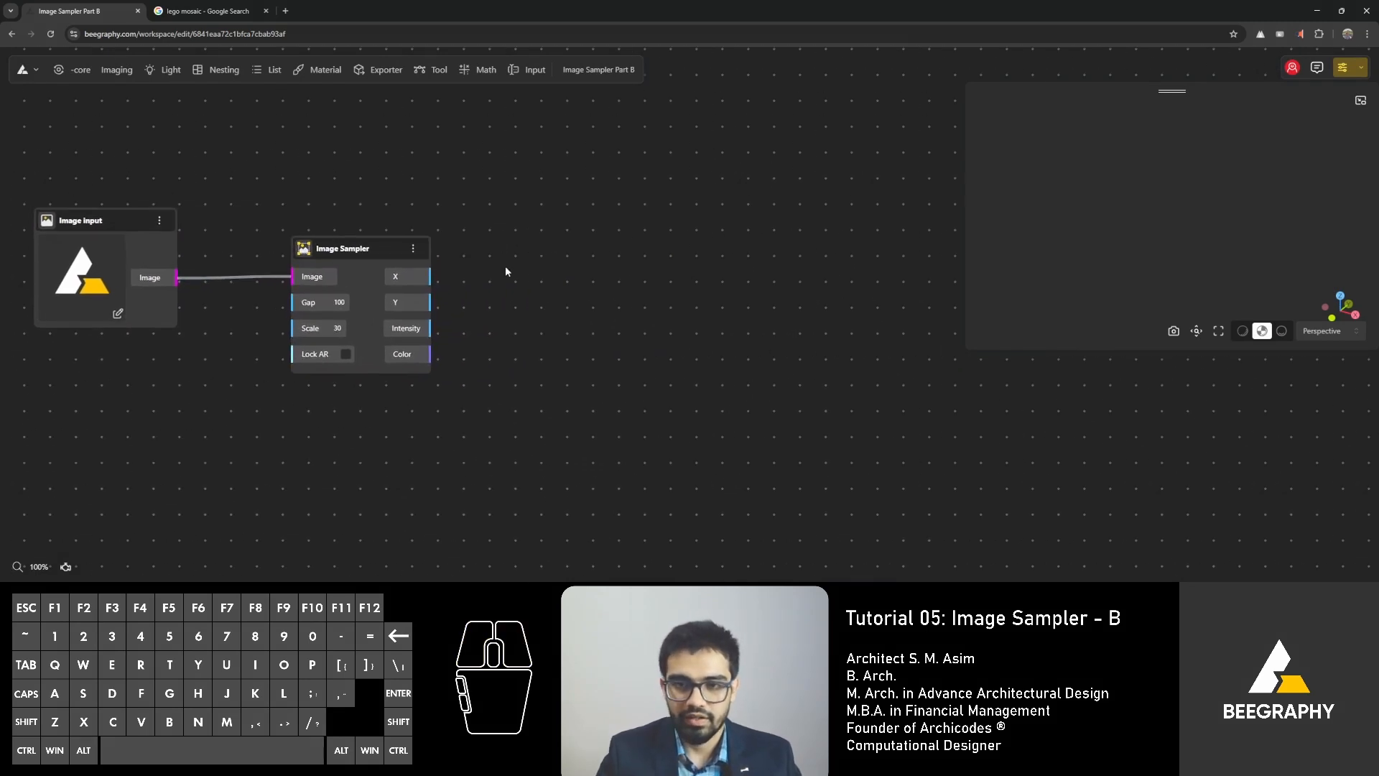
double_click(523, 289)
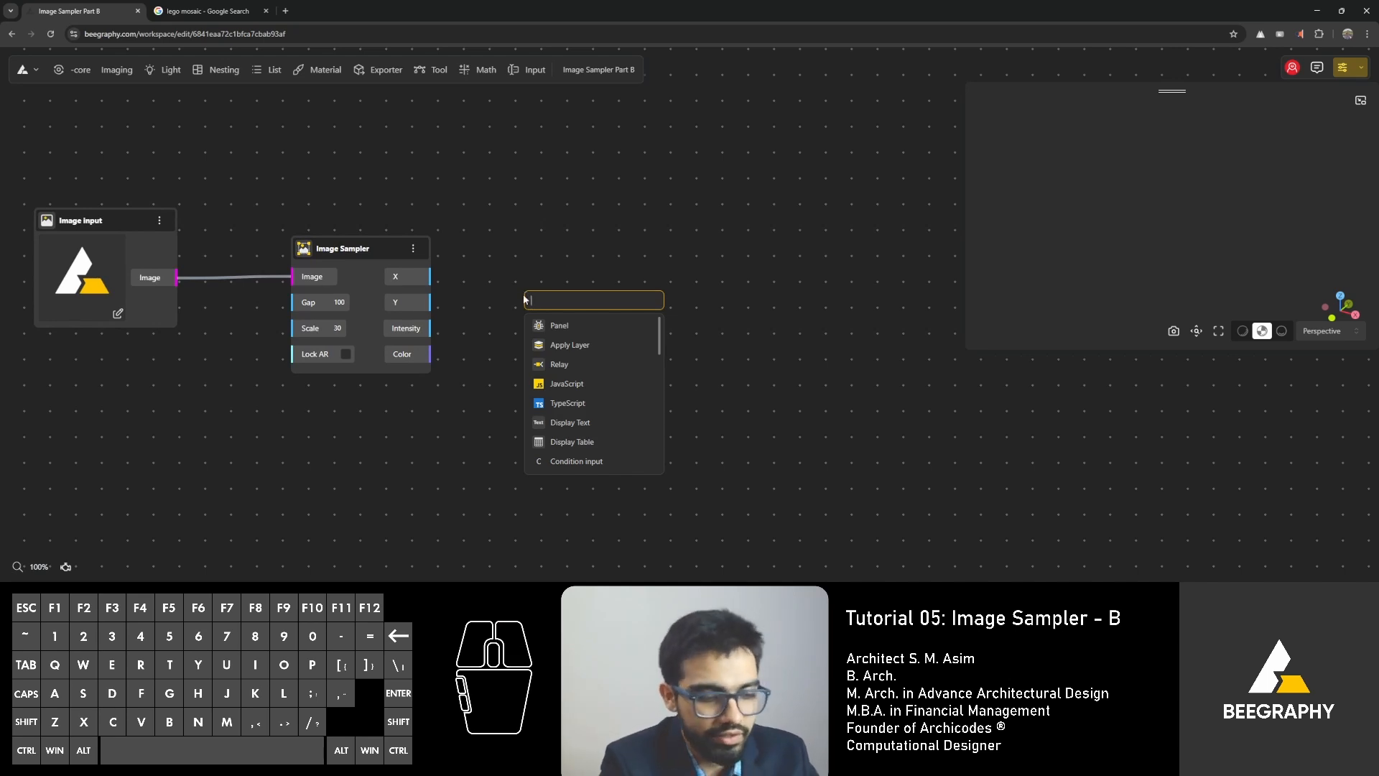
type("construc")
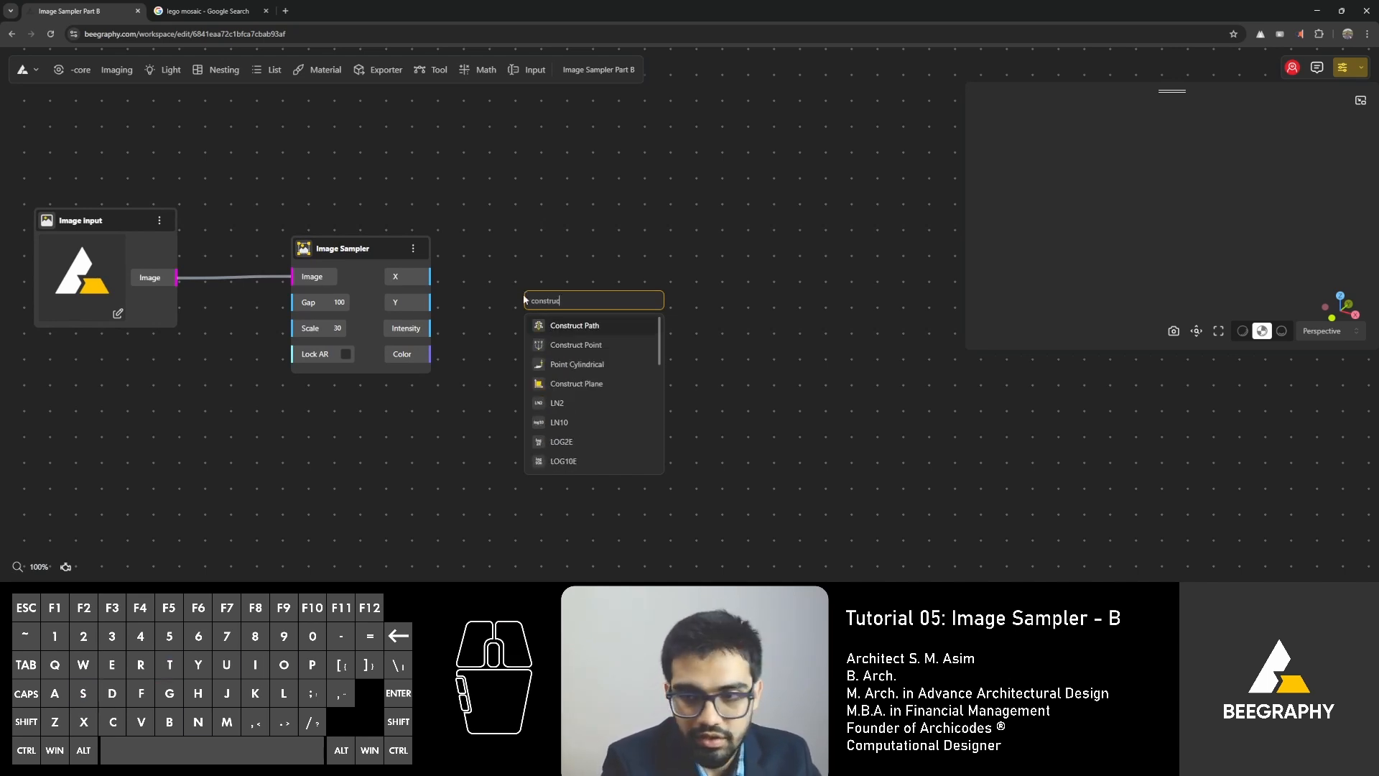
type("t point")
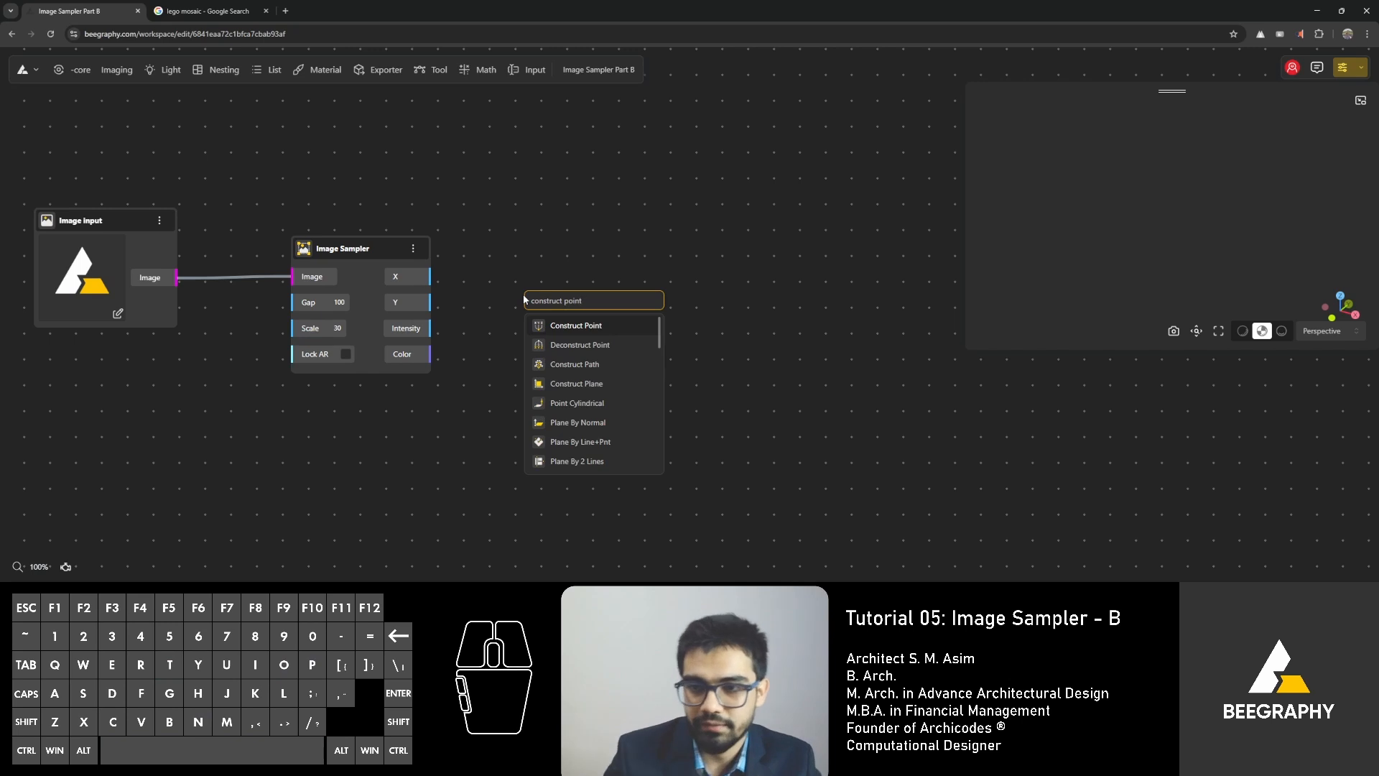
left_click(559, 339)
left_click_drag(566, 306, 587, 353)
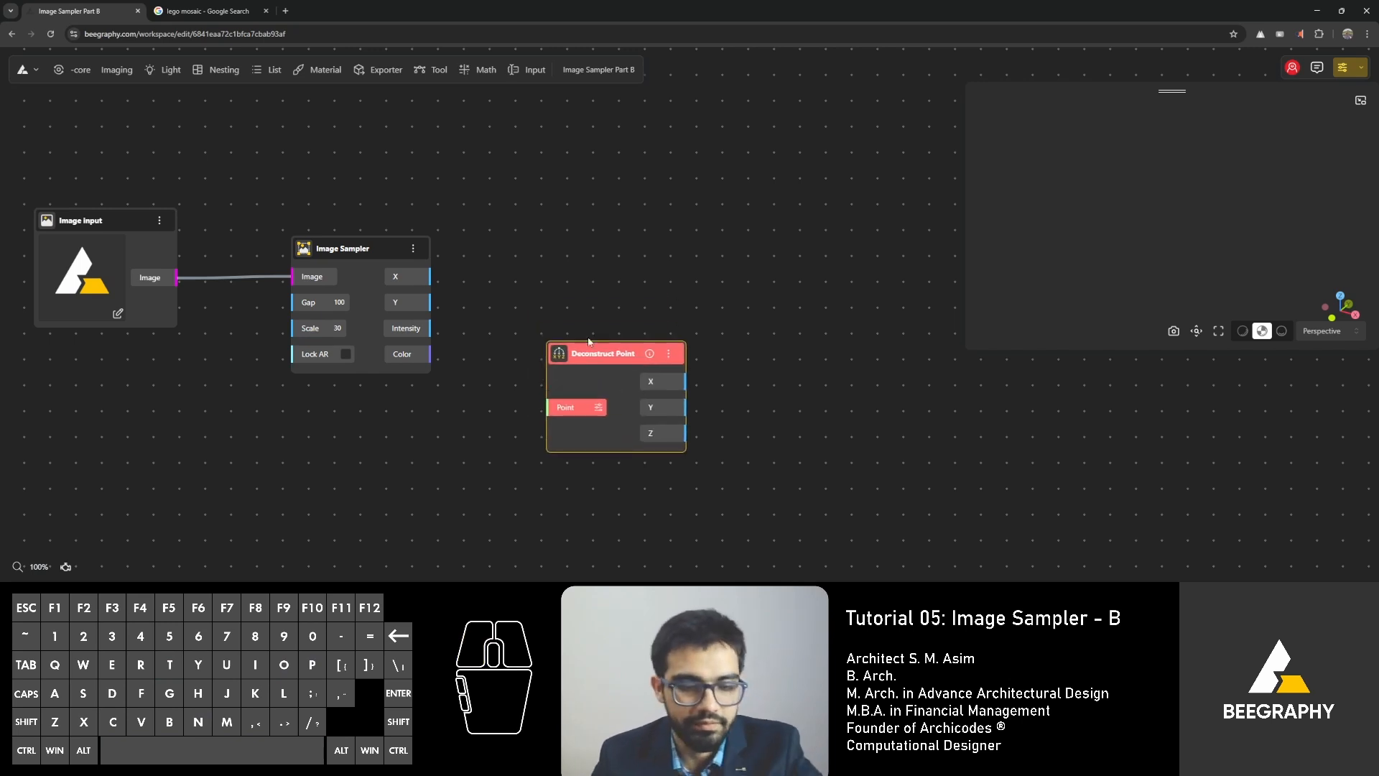
key("Delete")
Add a Construct Point node after the Image Sampler and connect the sampler's X and Y outputs to its X and Y inputs.
double_click(570, 310)
type("cons")
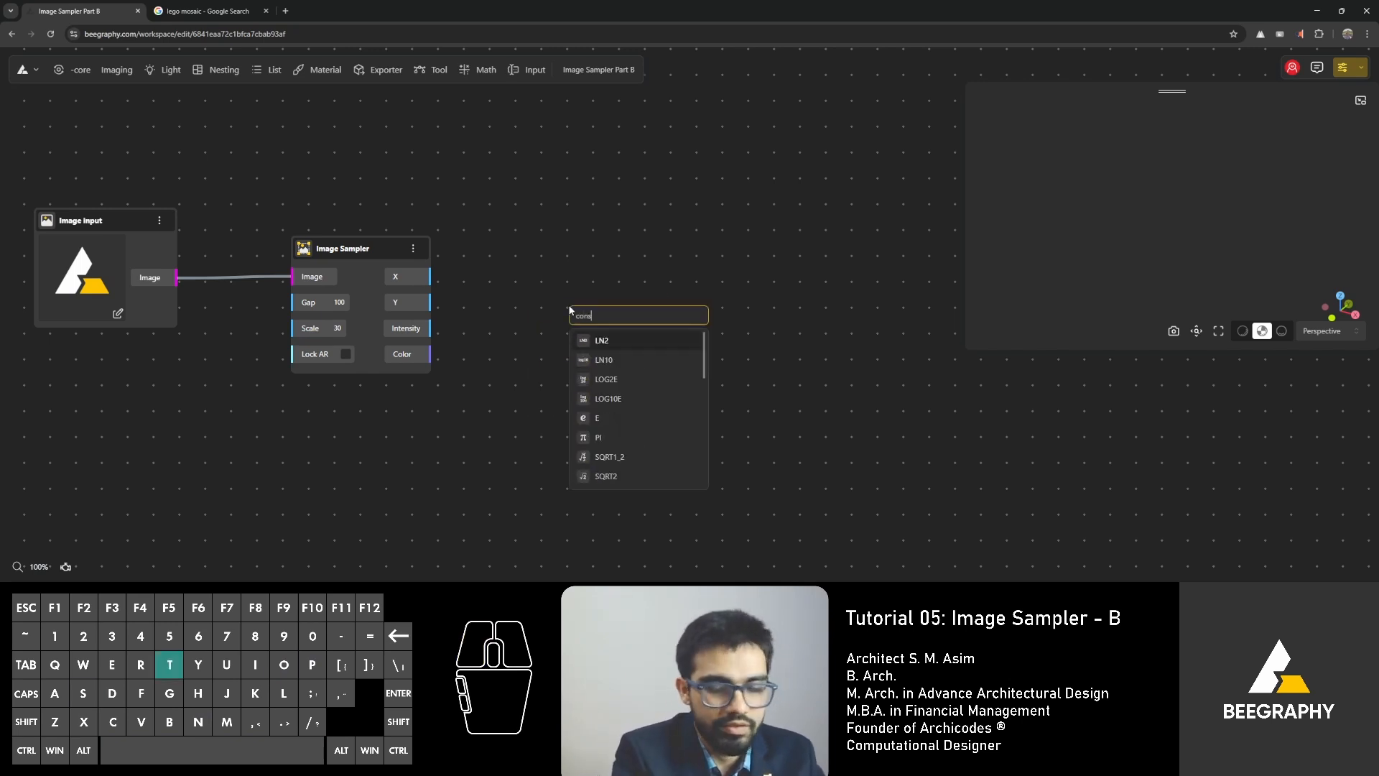
type("truct point")
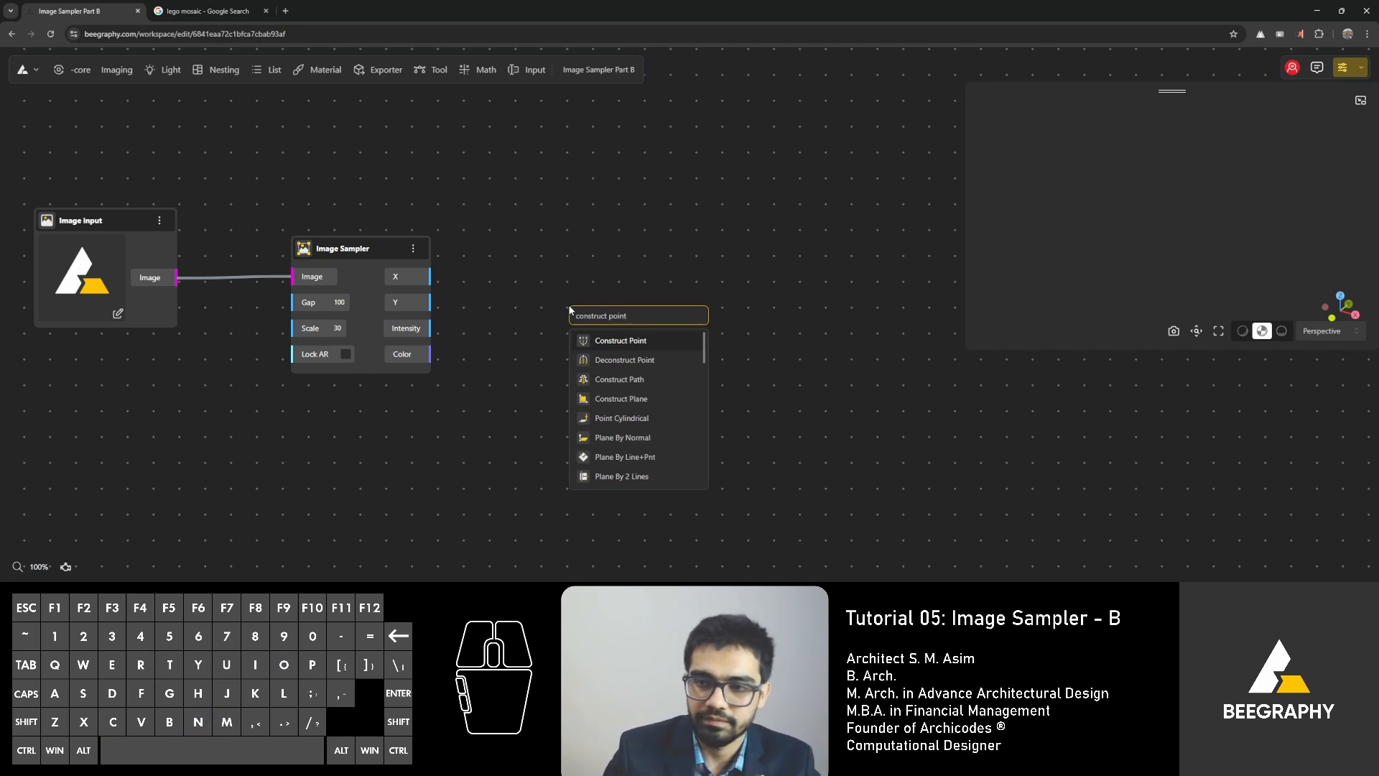
left_click(622, 340)
left_click_drag(627, 305, 554, 258)
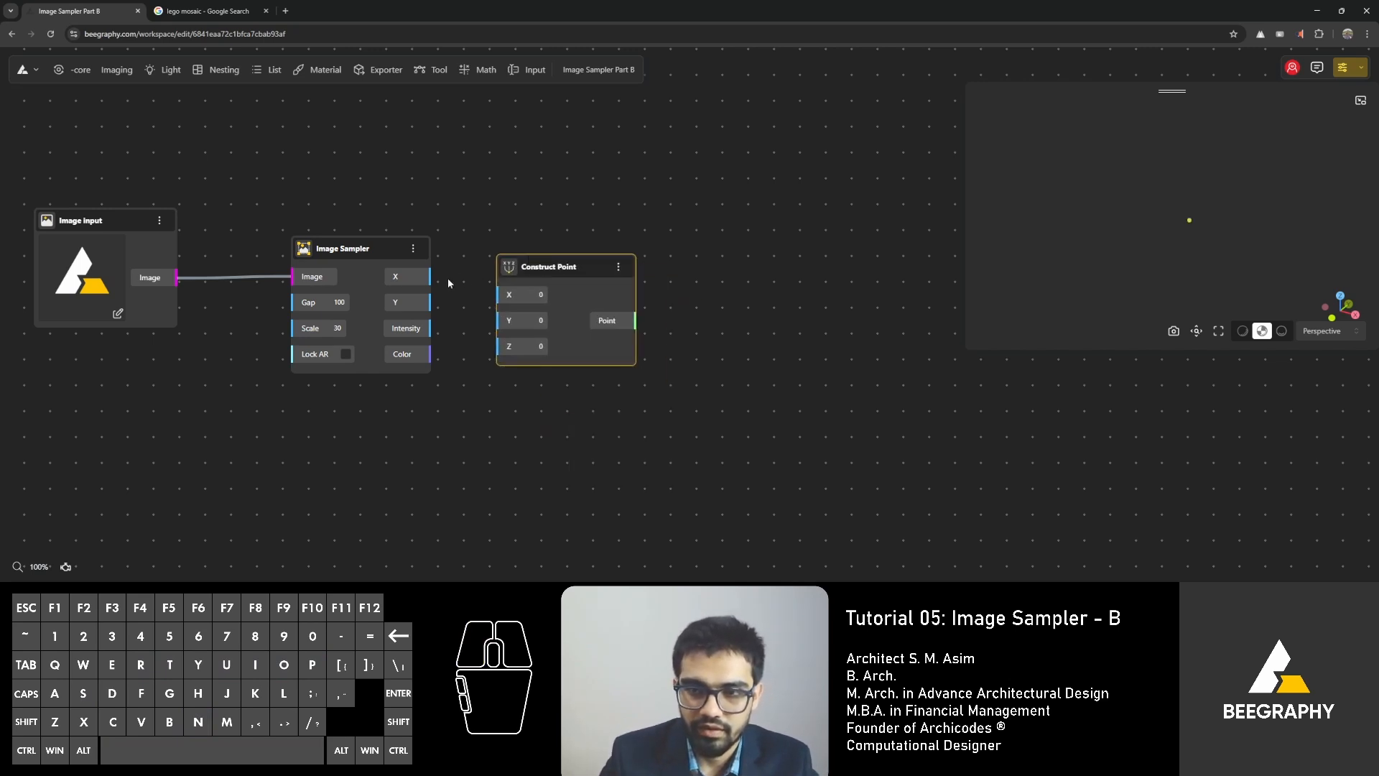
left_click_drag(433, 277, 503, 320)
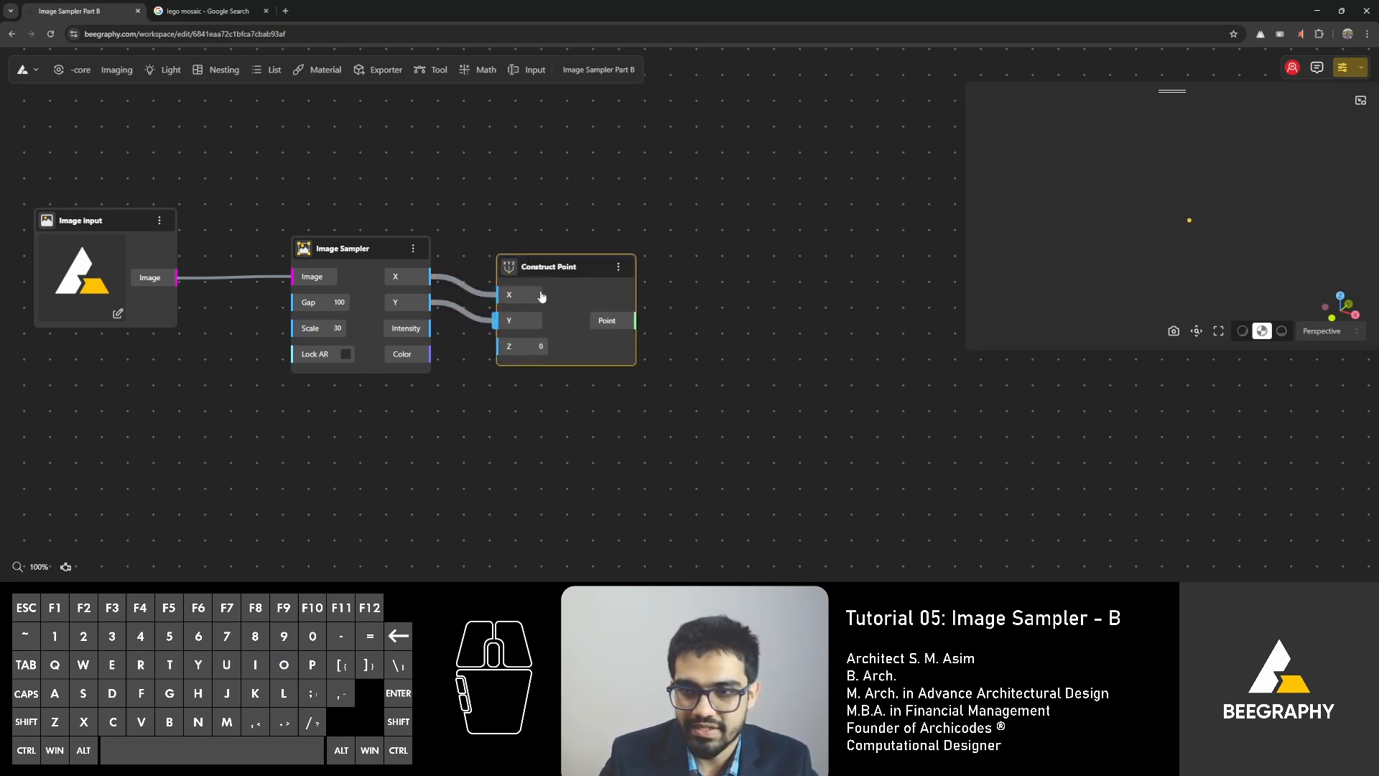
left_click_drag(573, 260, 654, 234)
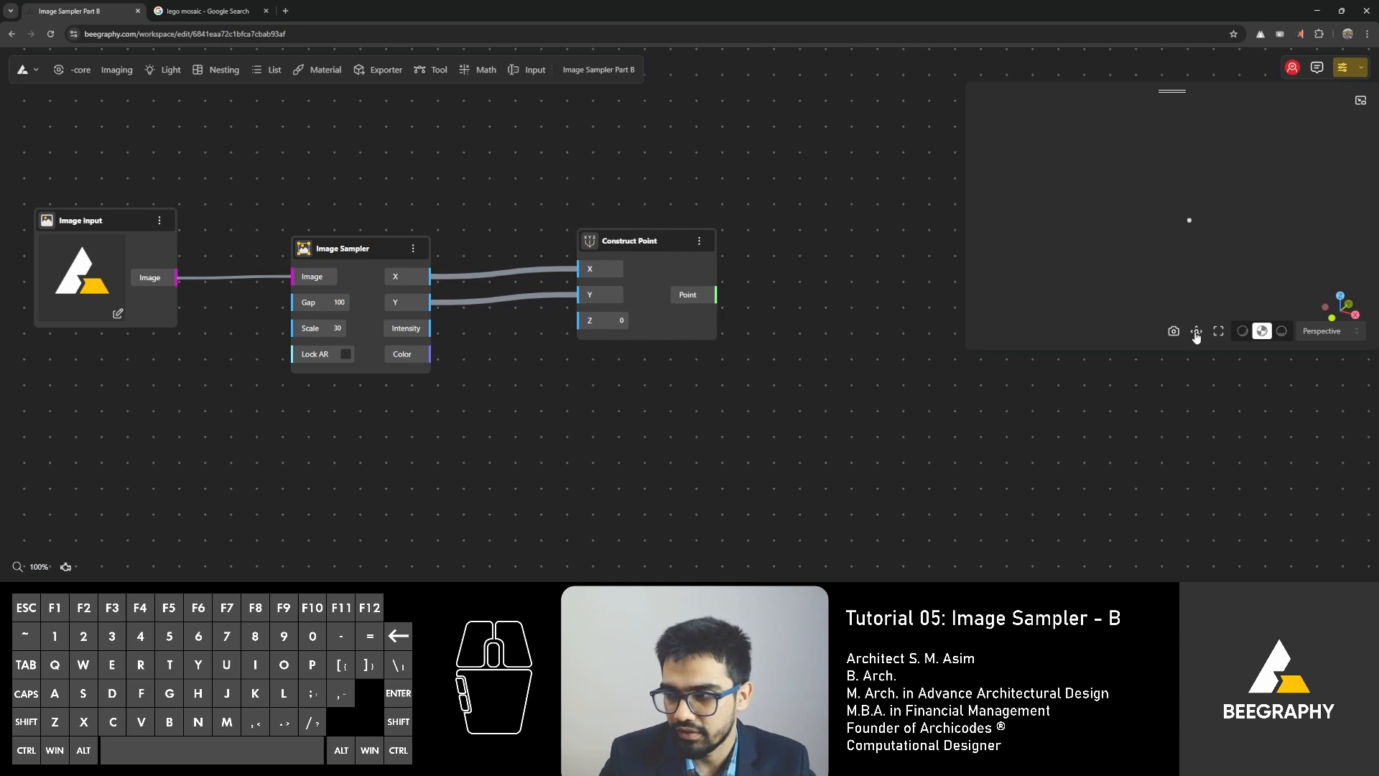
Examine the sampled point grid in the 3D preview from above.
scroll(1034, 203, "down", 10)
right_click_drag(1133, 257, 1130, 264)
left_click_drag(1130, 264, 1165, 248)
scroll(1178, 232, "up", 2)
scroll(1185, 257, "up", 2)
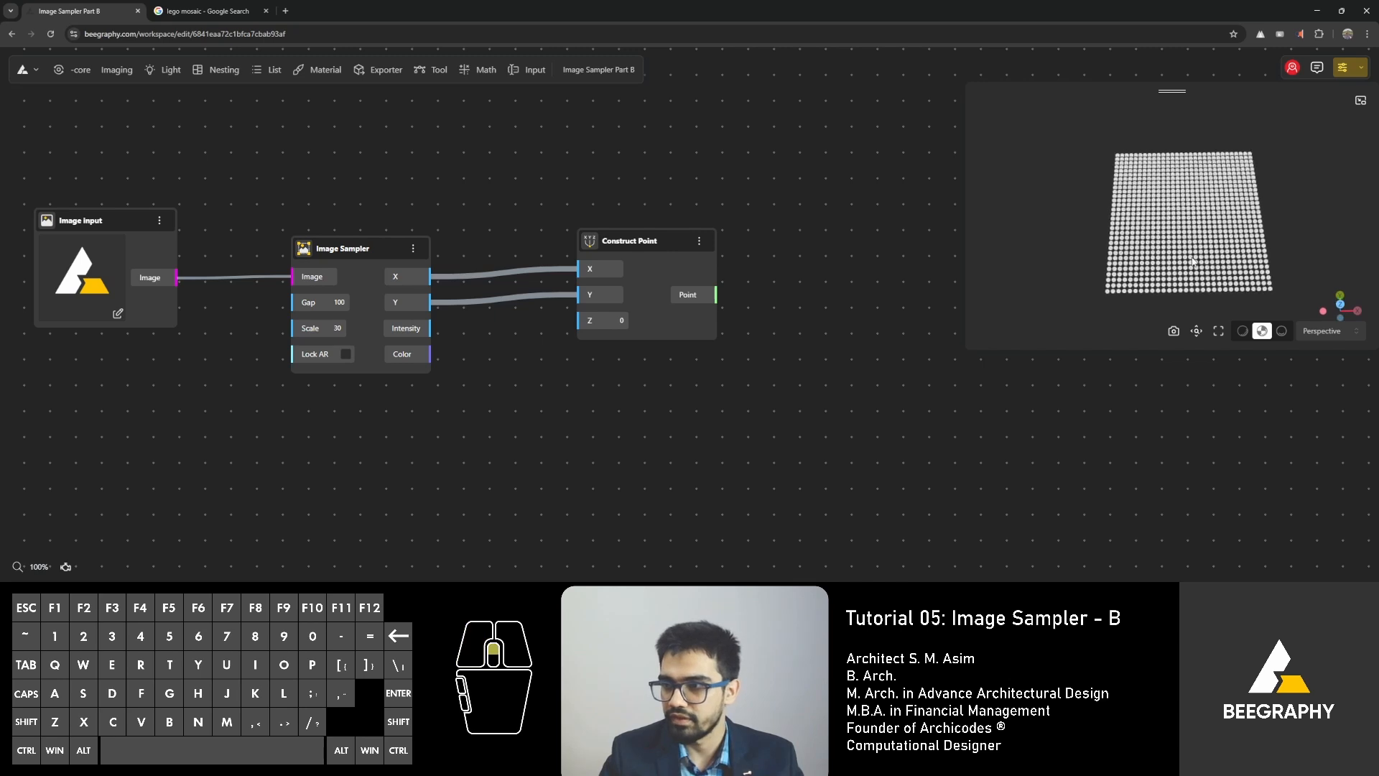
right_click_drag(1192, 260, 1158, 246)
left_click_drag(1141, 204, 1143, 226)
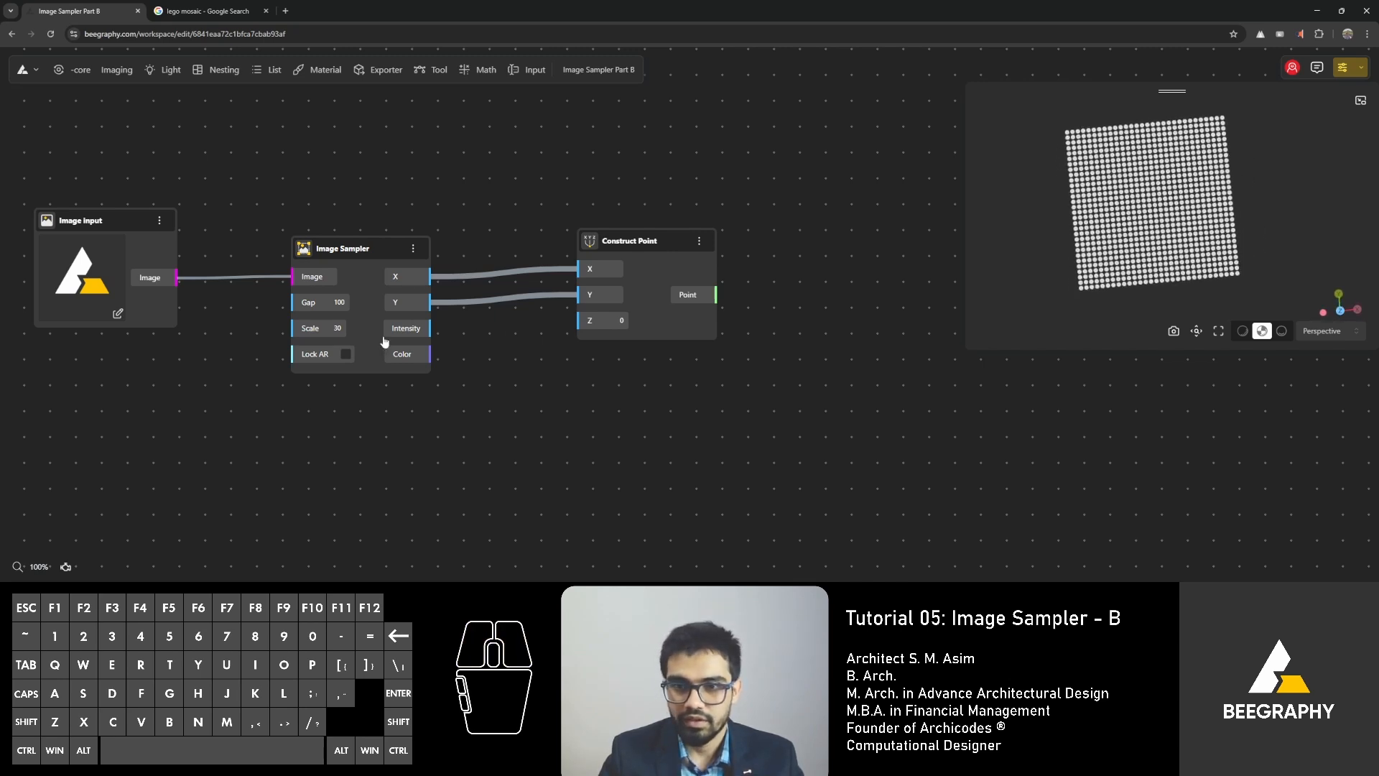
Attach a Panel to the Image Sampler's Color output and expand its list to browse the sampled color values.
left_click_drag(429, 354, 530, 433)
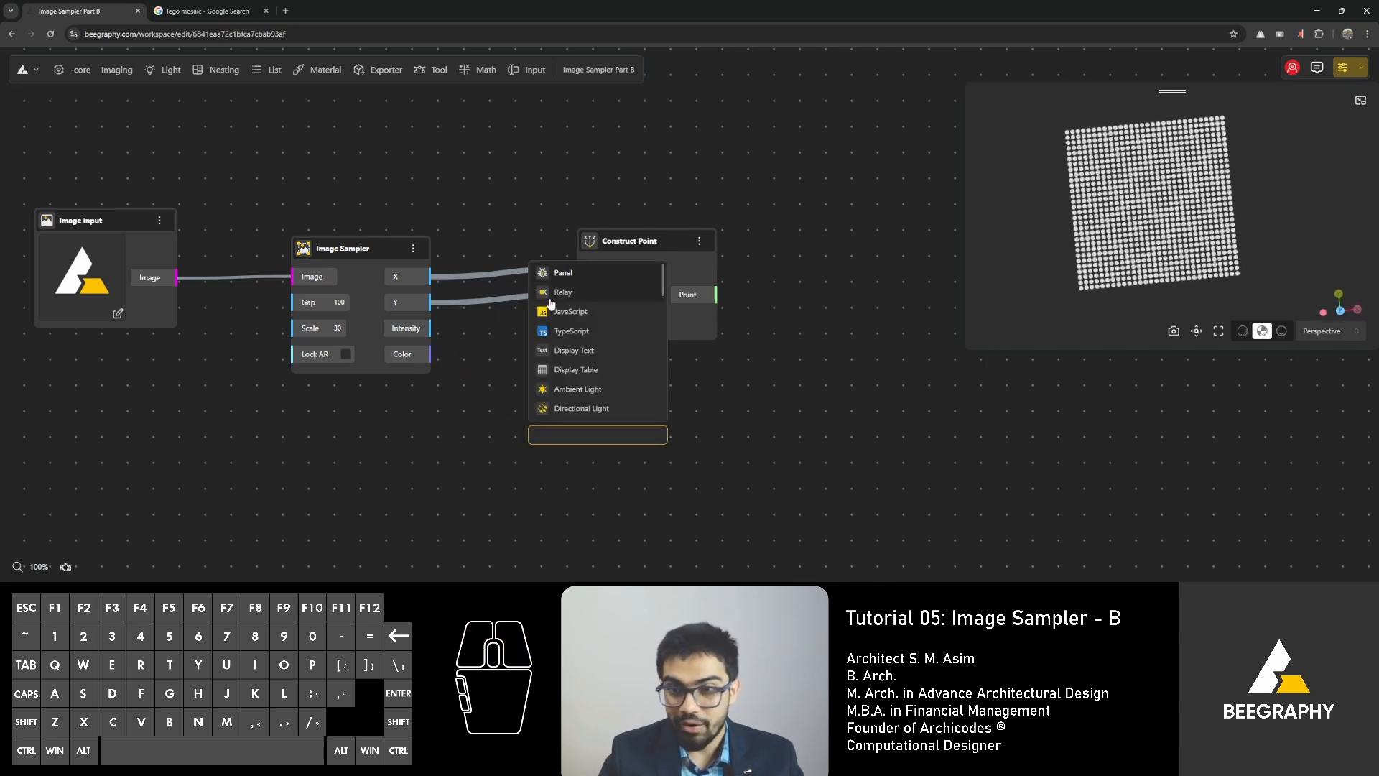
left_click(571, 273)
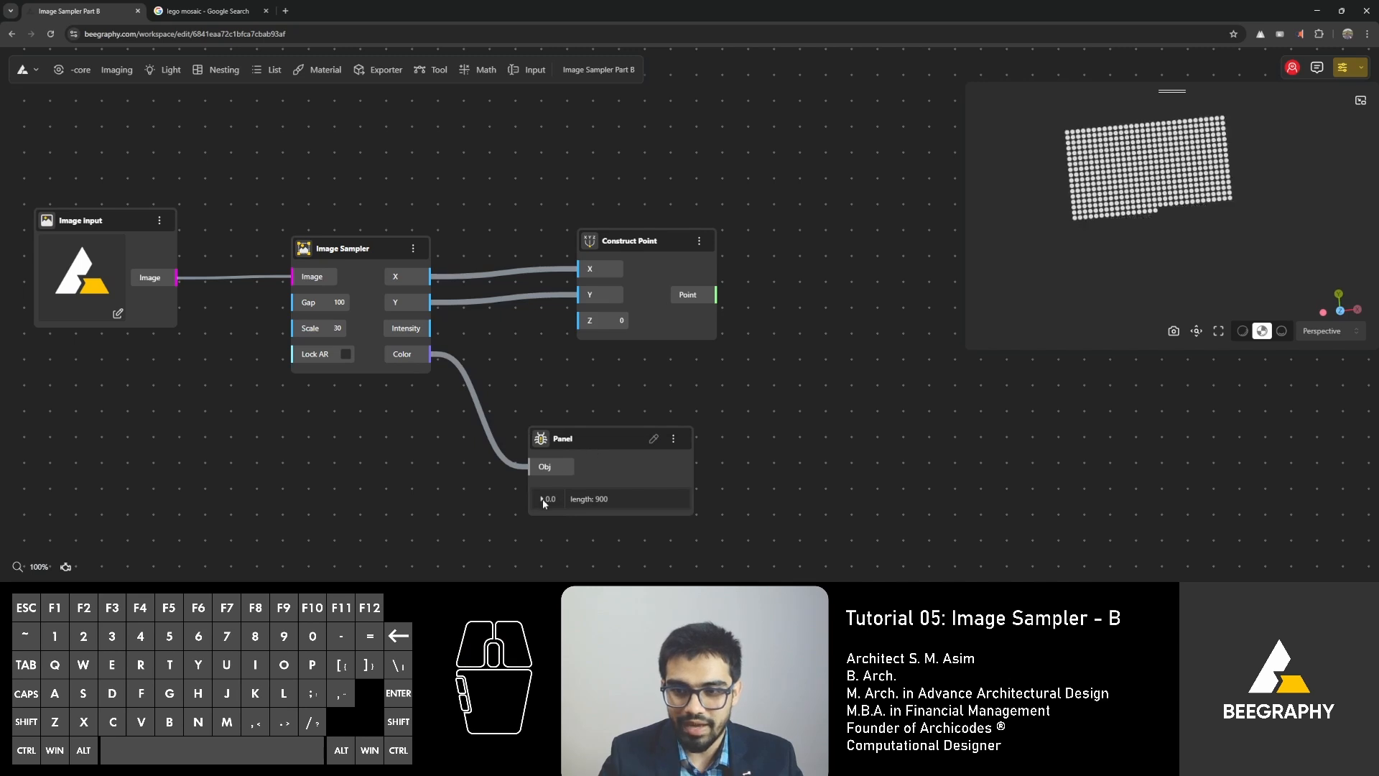
left_click_drag(592, 437, 639, 216)
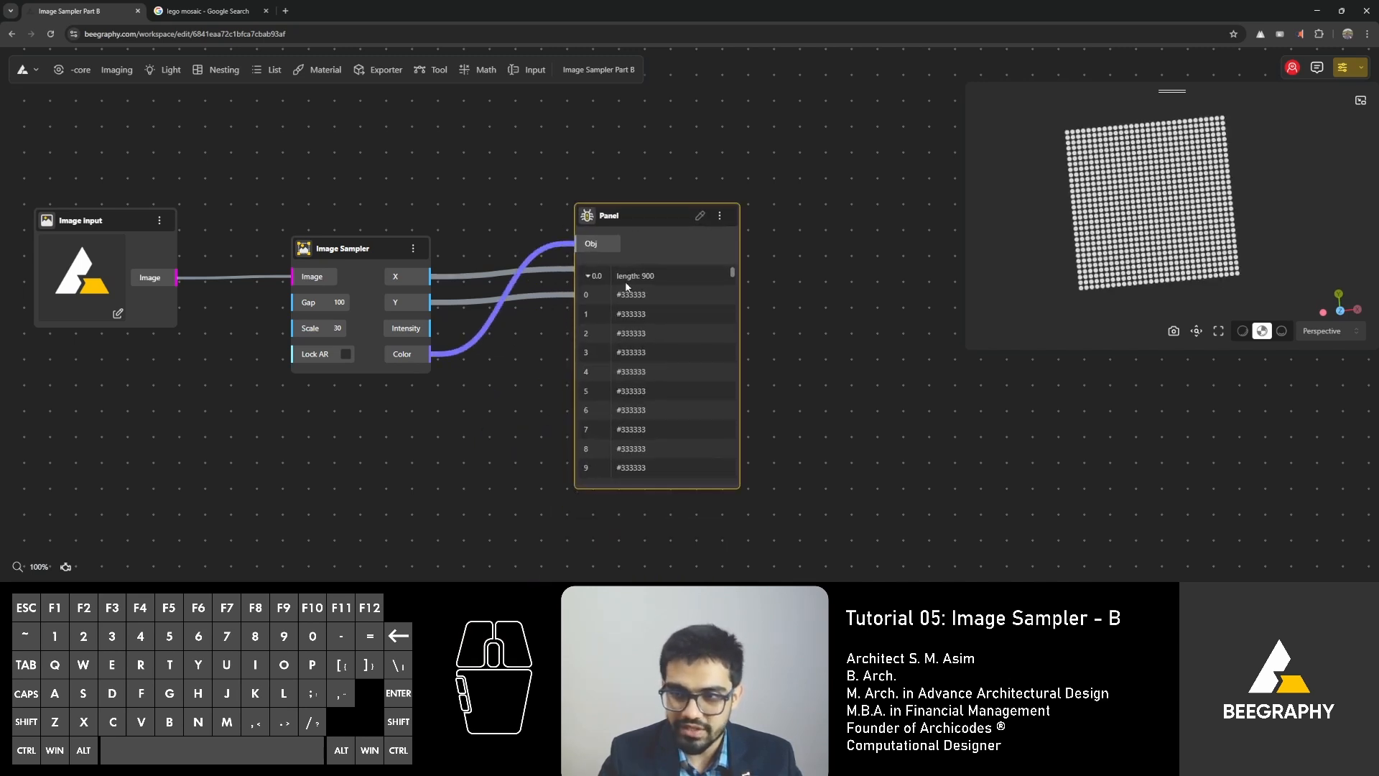
scroll(644, 342, "down", 10)
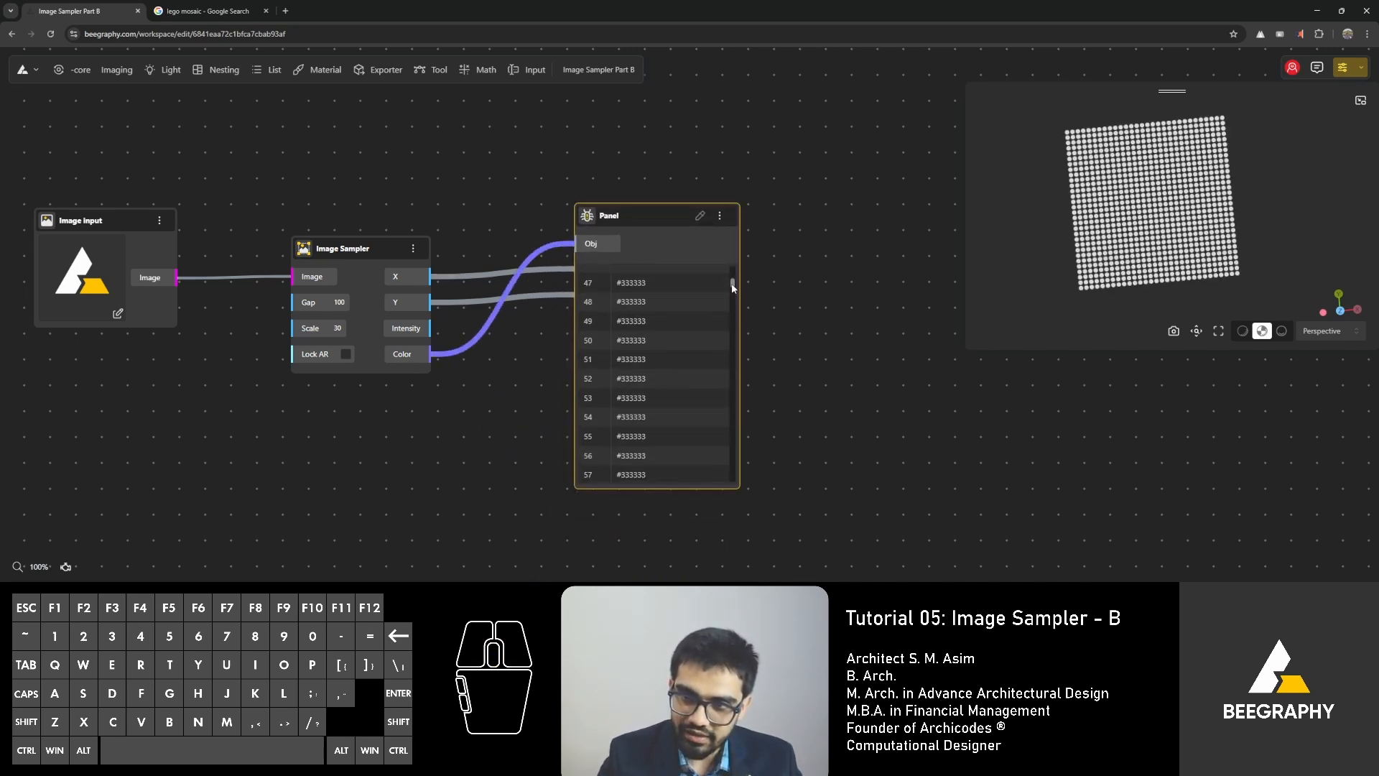
left_click_drag(732, 284, 725, 368)
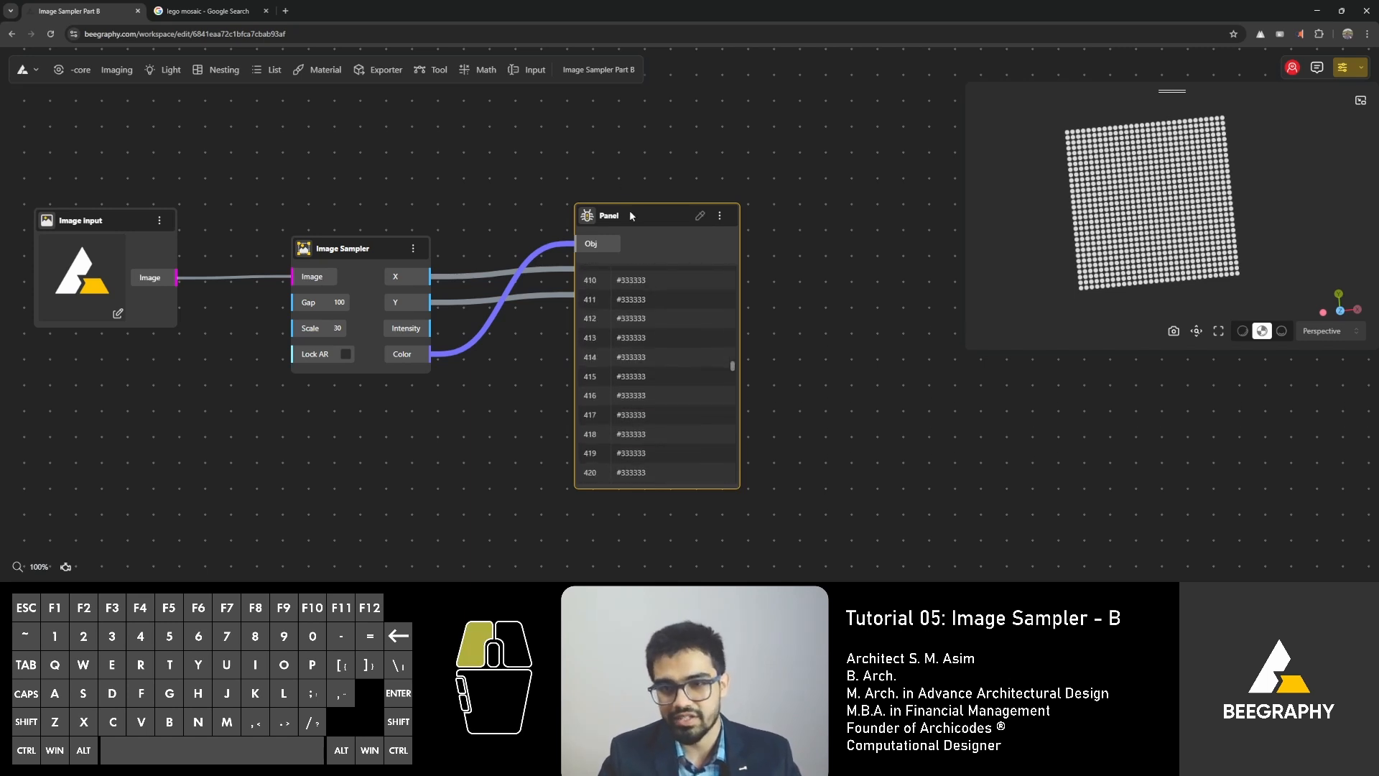
Rearrange the nodes so that Construct Point sits above the Panel, to the right of the Image Sampler.
left_click_drag(630, 212, 547, 372)
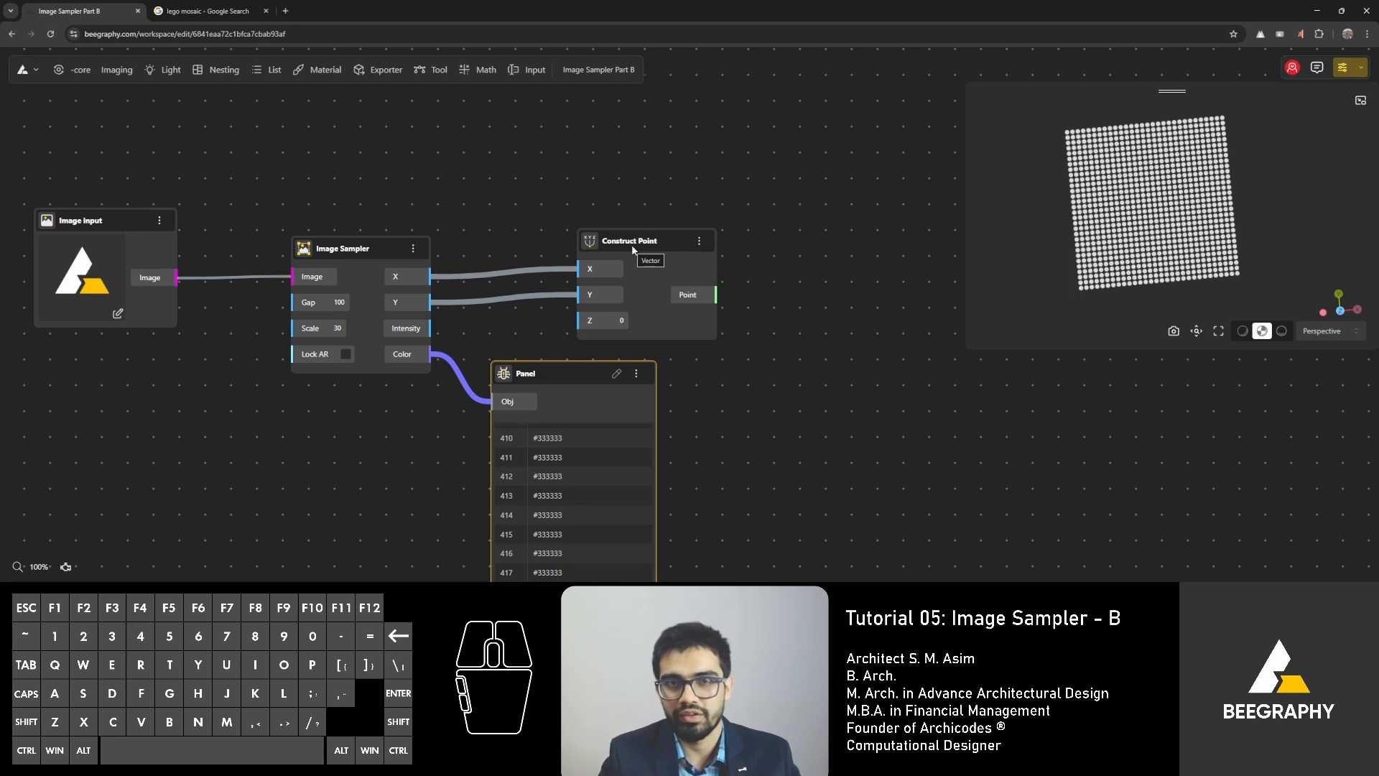
left_click_drag(585, 364, 640, 321)
left_click_drag(628, 249, 613, 208)
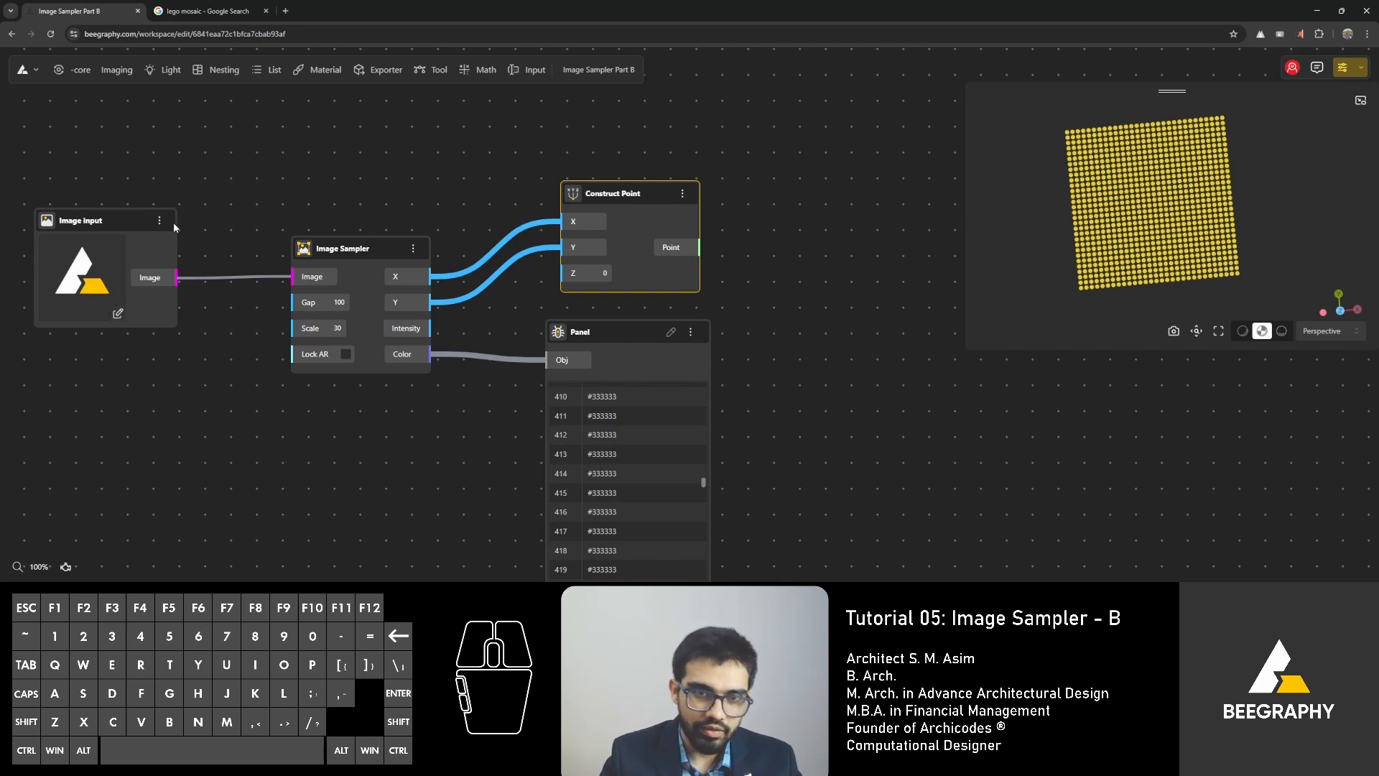
left_click(107, 252)
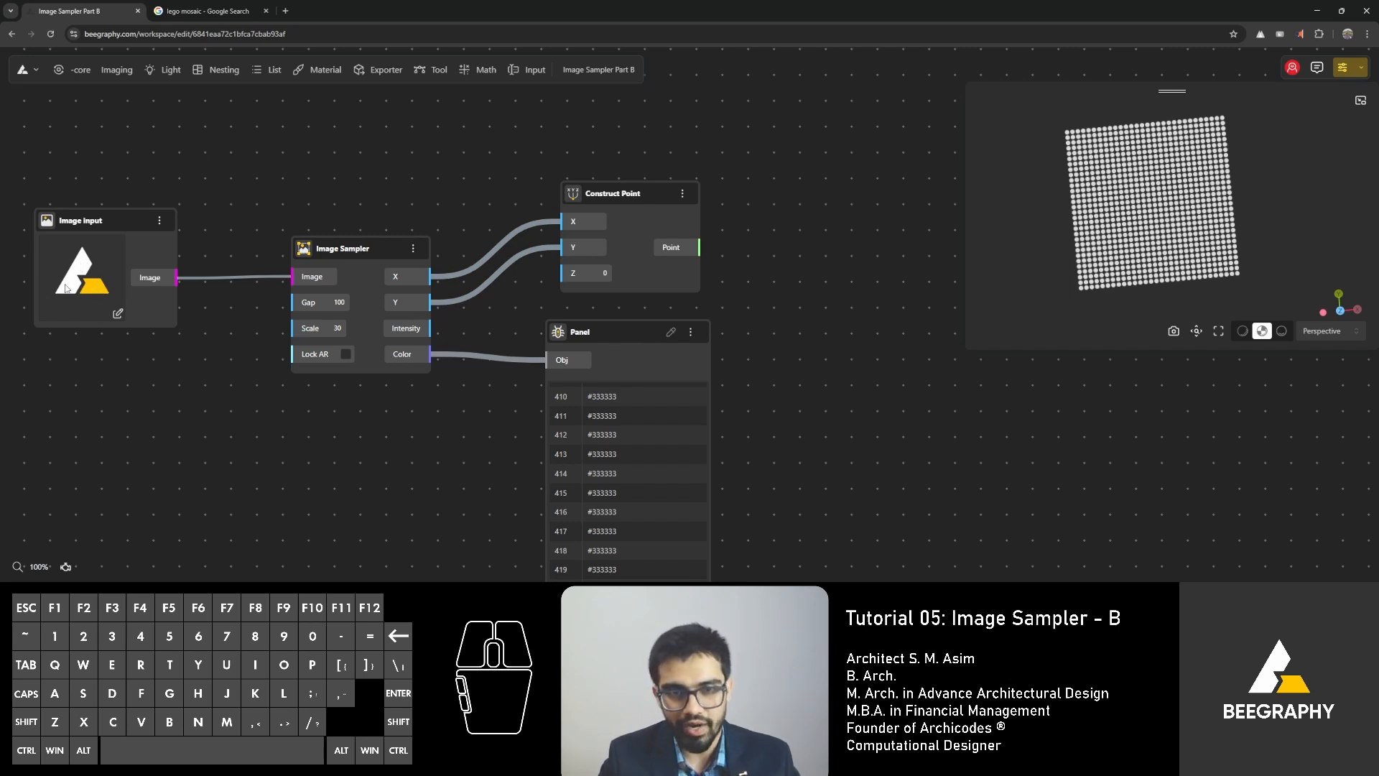
Move the Panel up over Construct Point and browse the earlier entries of its color list.
left_click_drag(639, 327, 638, 193)
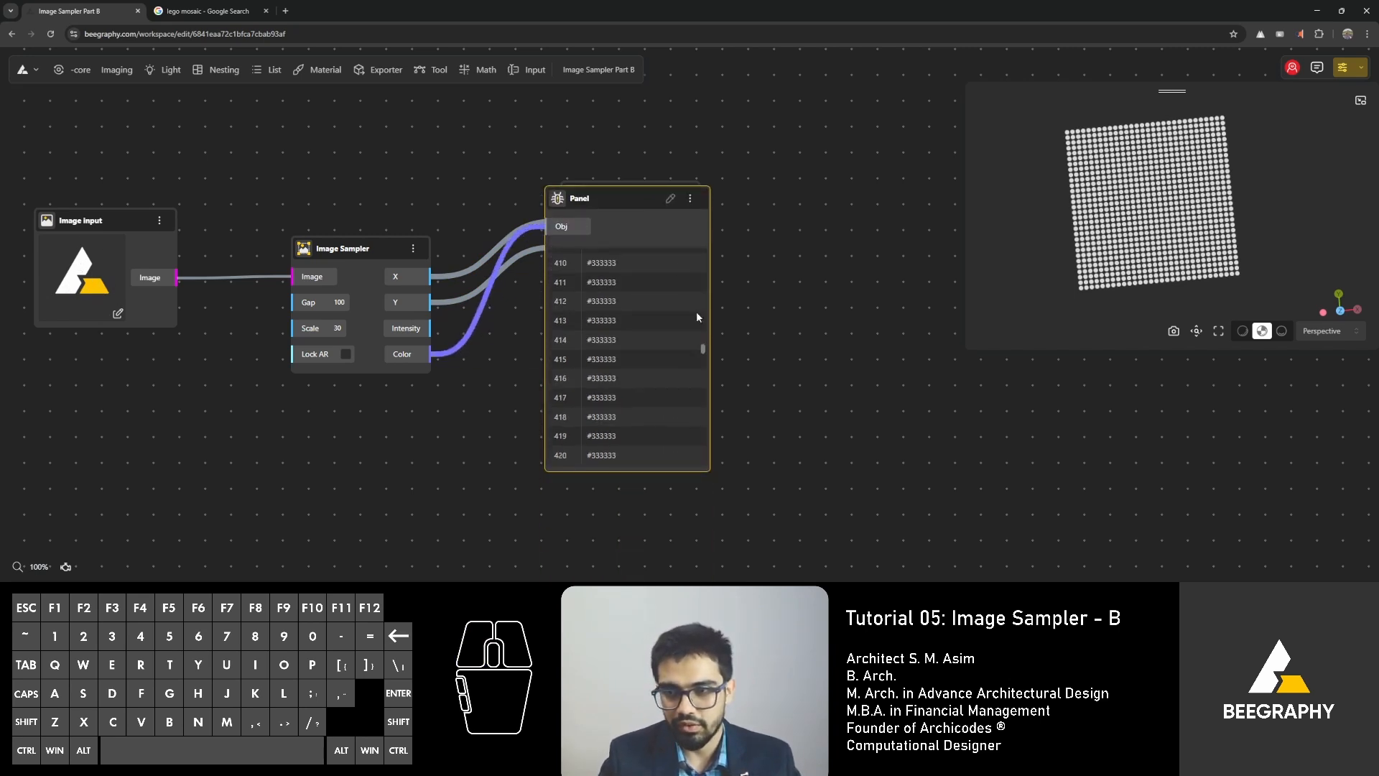
left_click_drag(703, 354, 725, 283)
left_click_drag(647, 197, 643, 234)
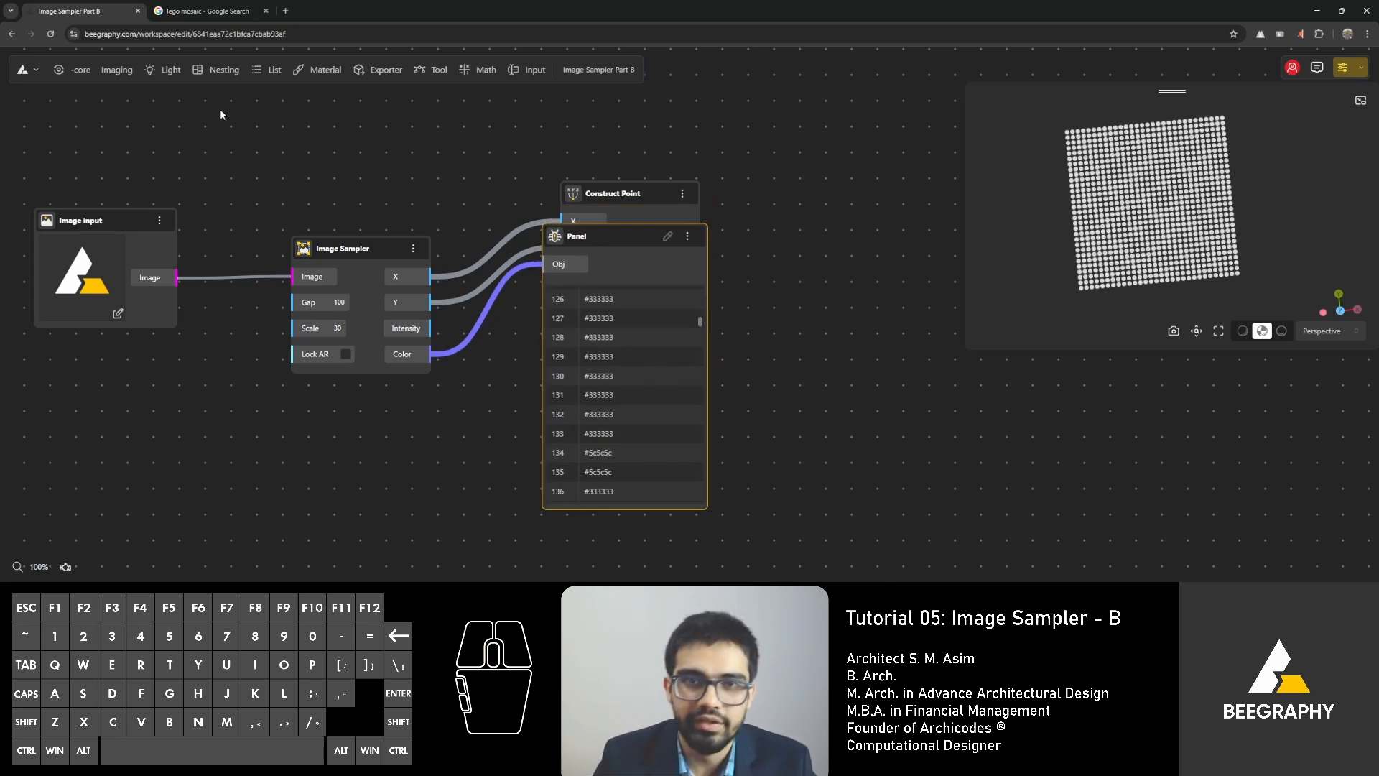
Search the web in a new browser tab for "#333333 hex code colour".
left_click(285, 11)
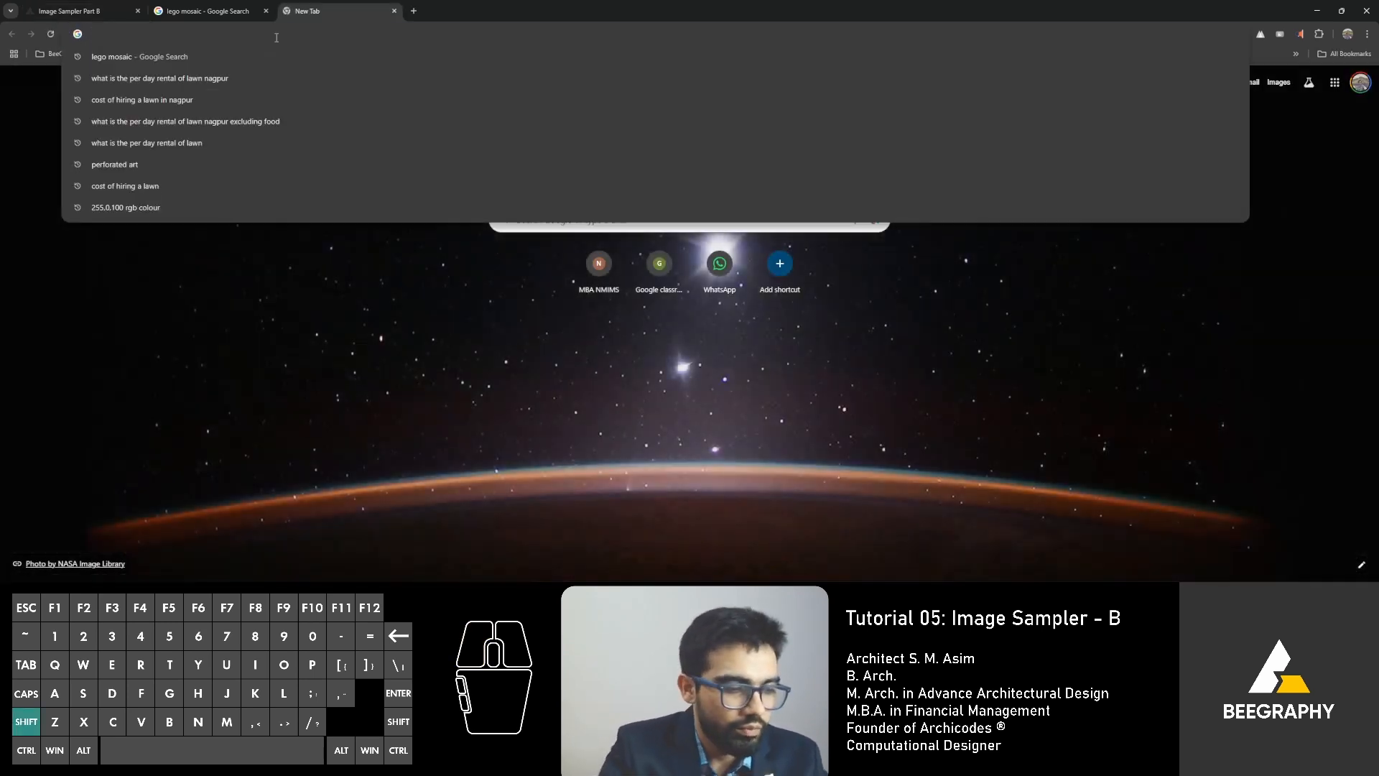
type("#3")
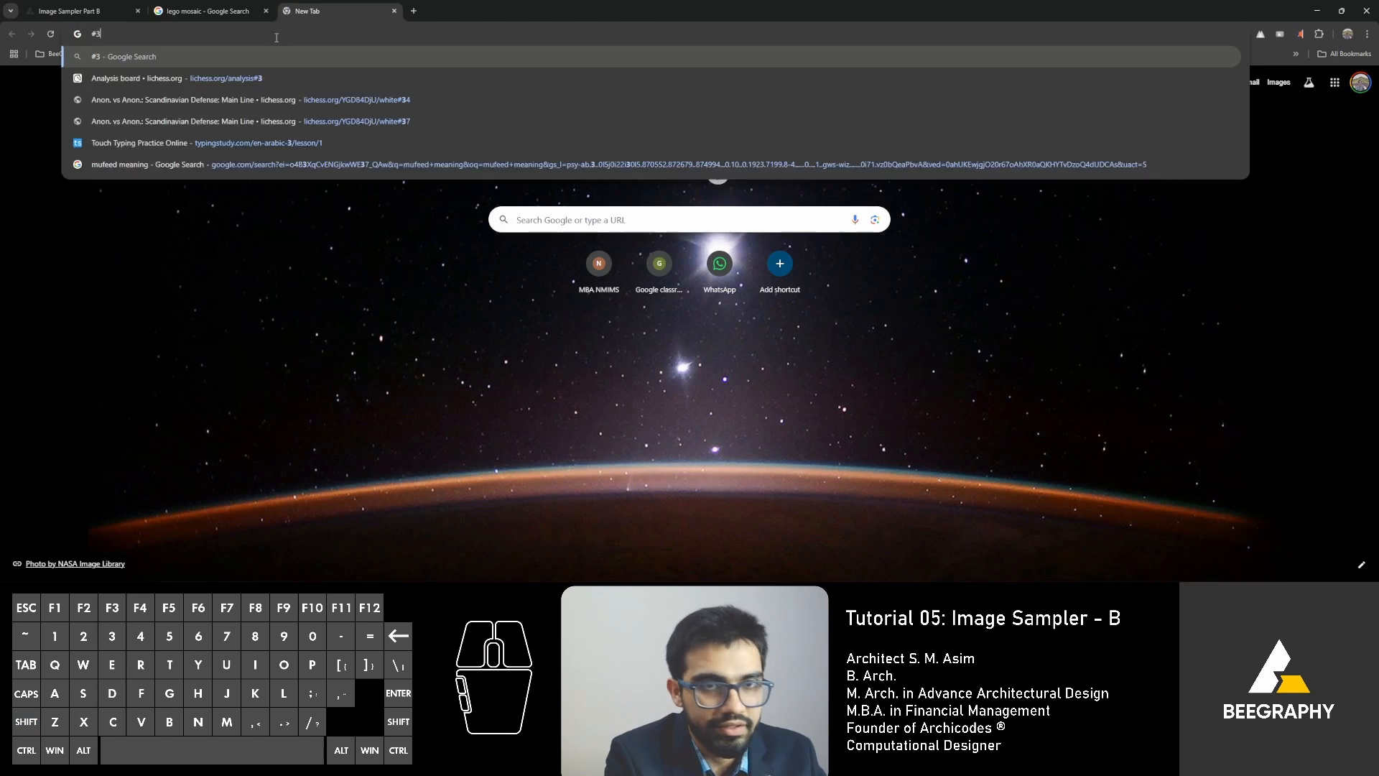
type("33333 hex code colour")
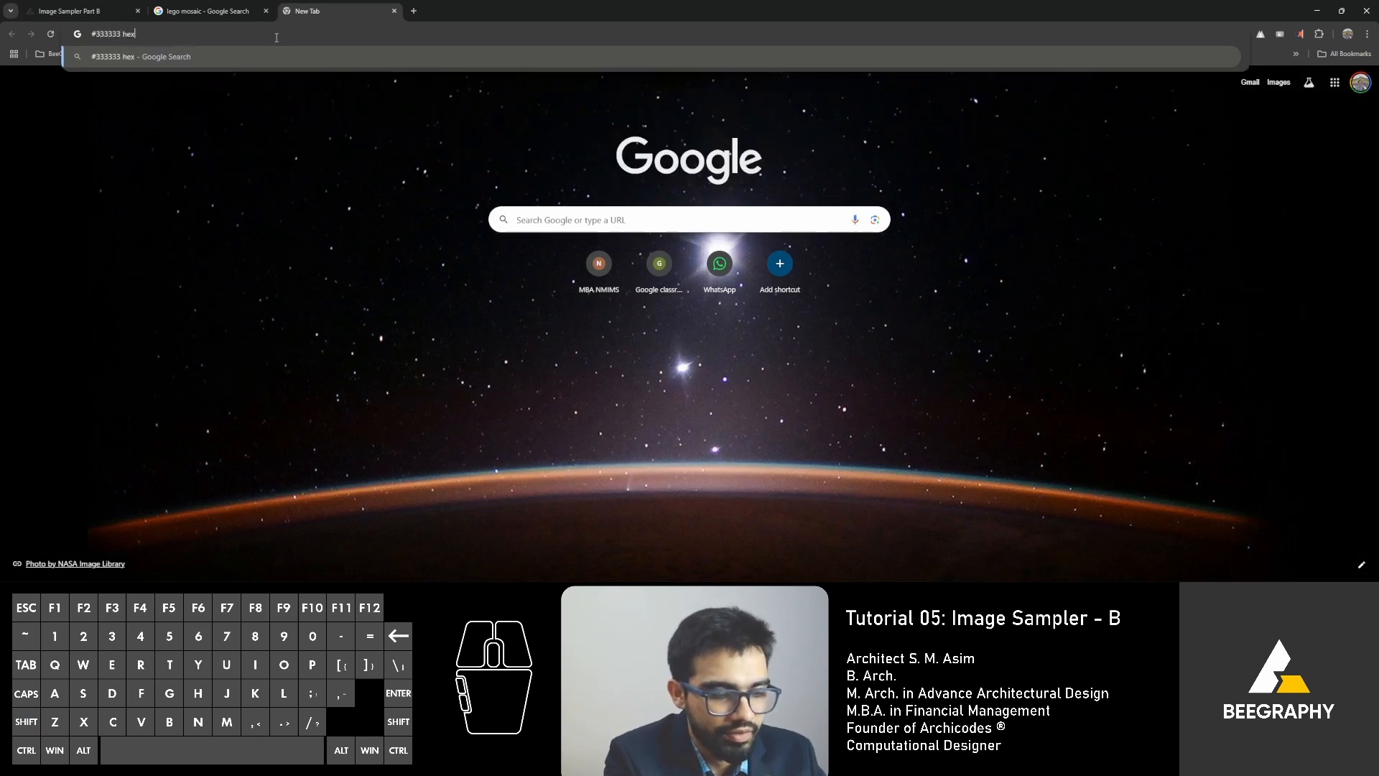
key("Return")
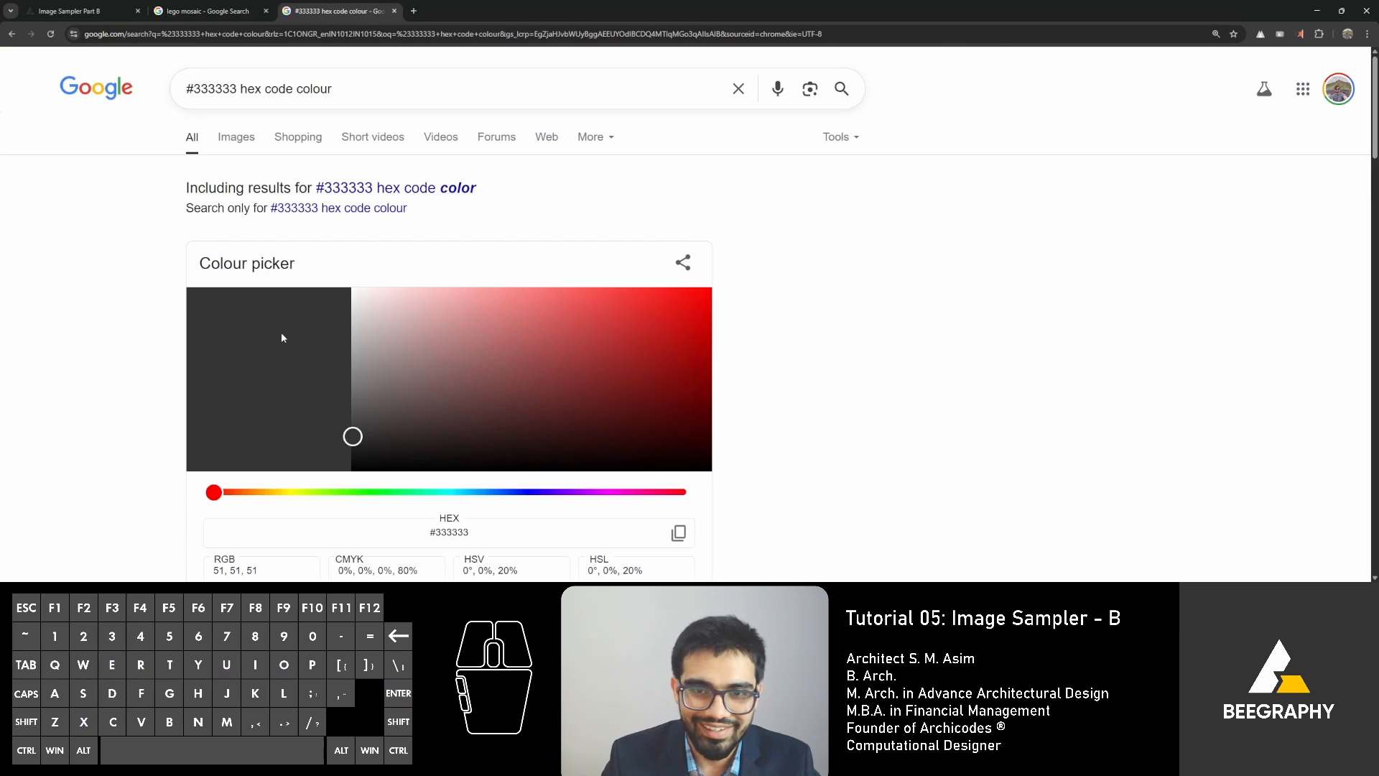
Check the Panel's color list in BeeGraphy, then change the Google search to "#5c5c5c hex code colour".
left_click(69, 10)
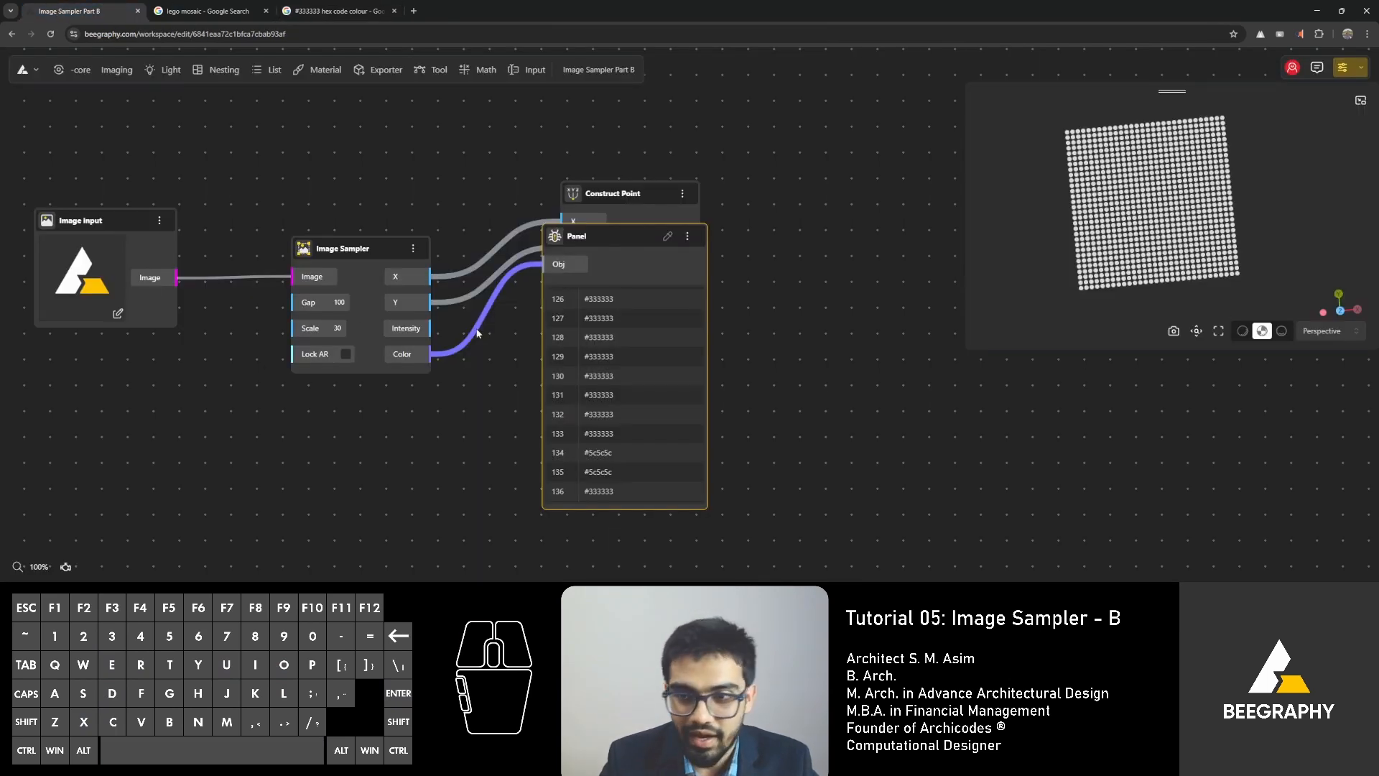
scroll(628, 398, "down", 3)
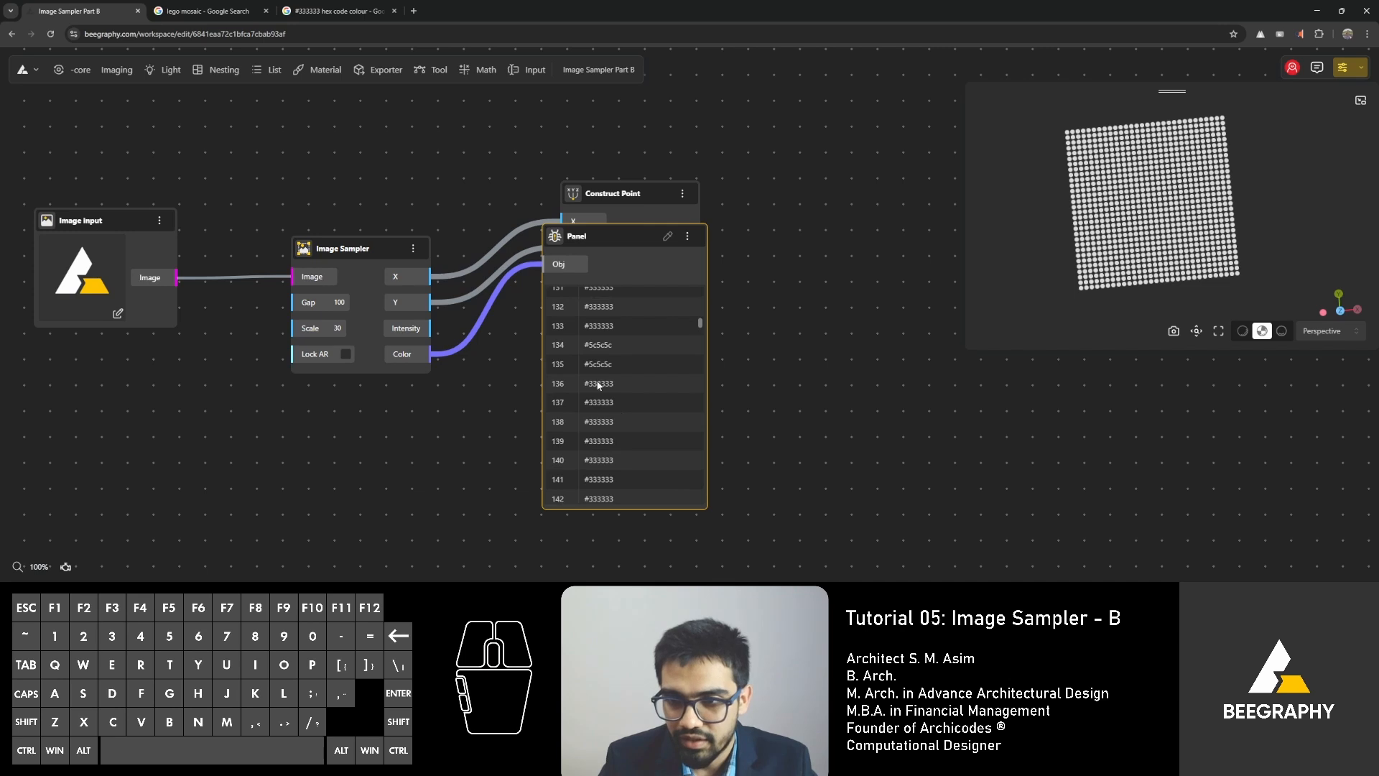
left_click(337, 11)
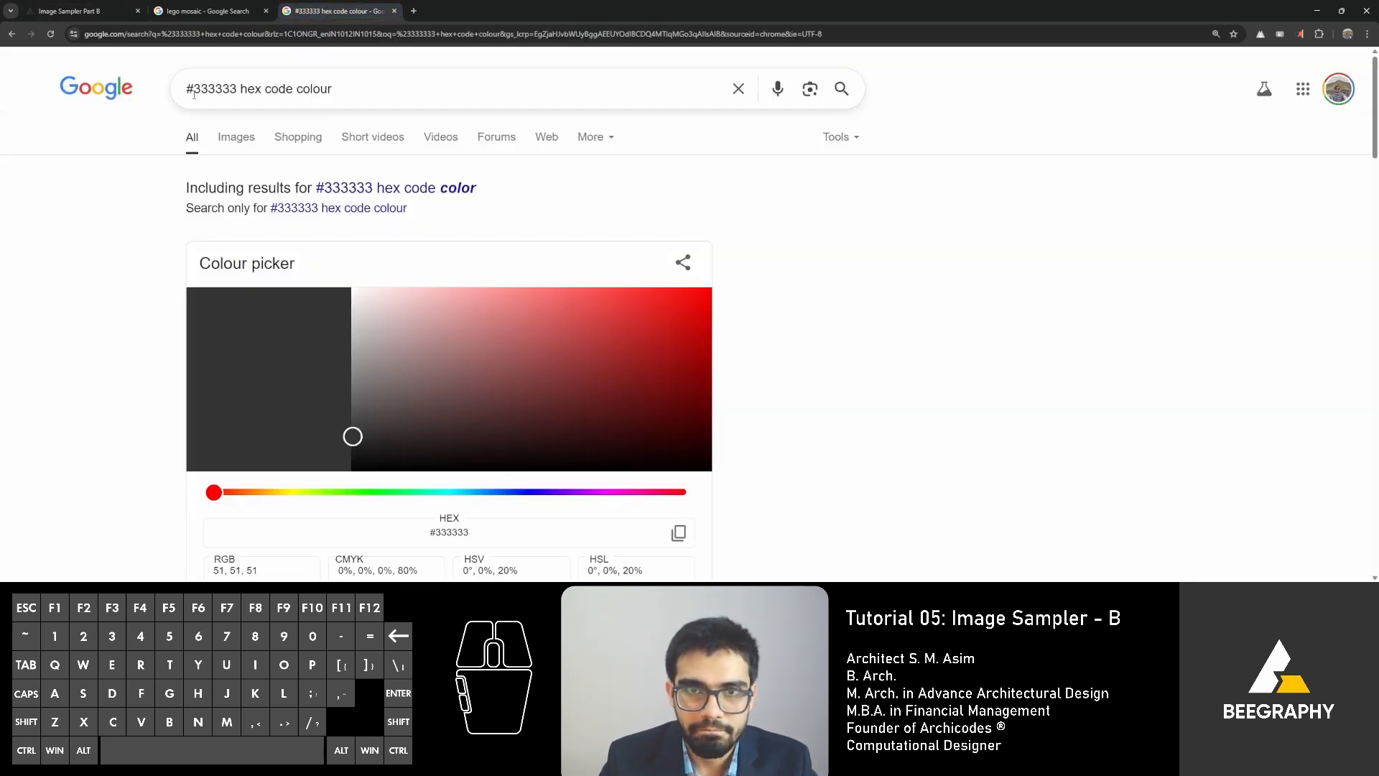
left_click_drag(232, 87, 190, 87)
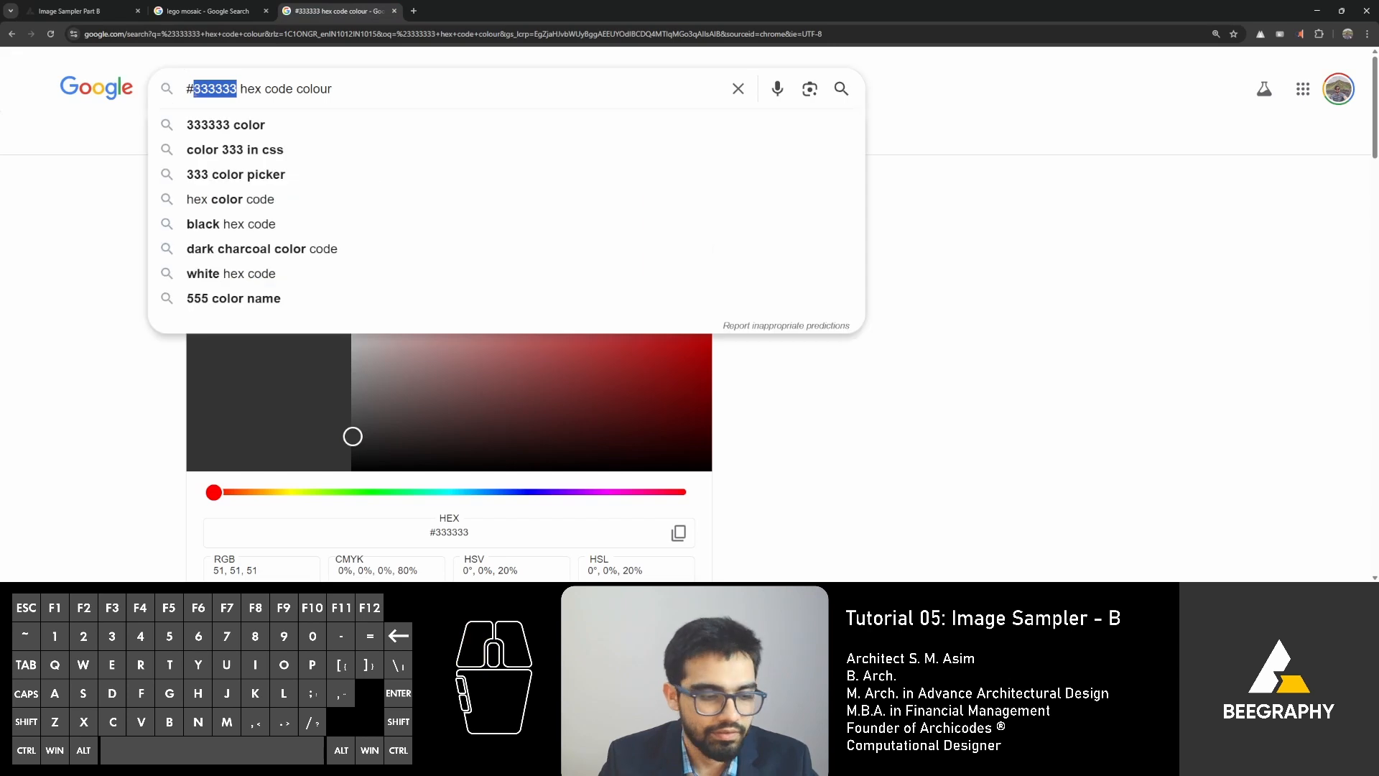
type("5c5c5c")
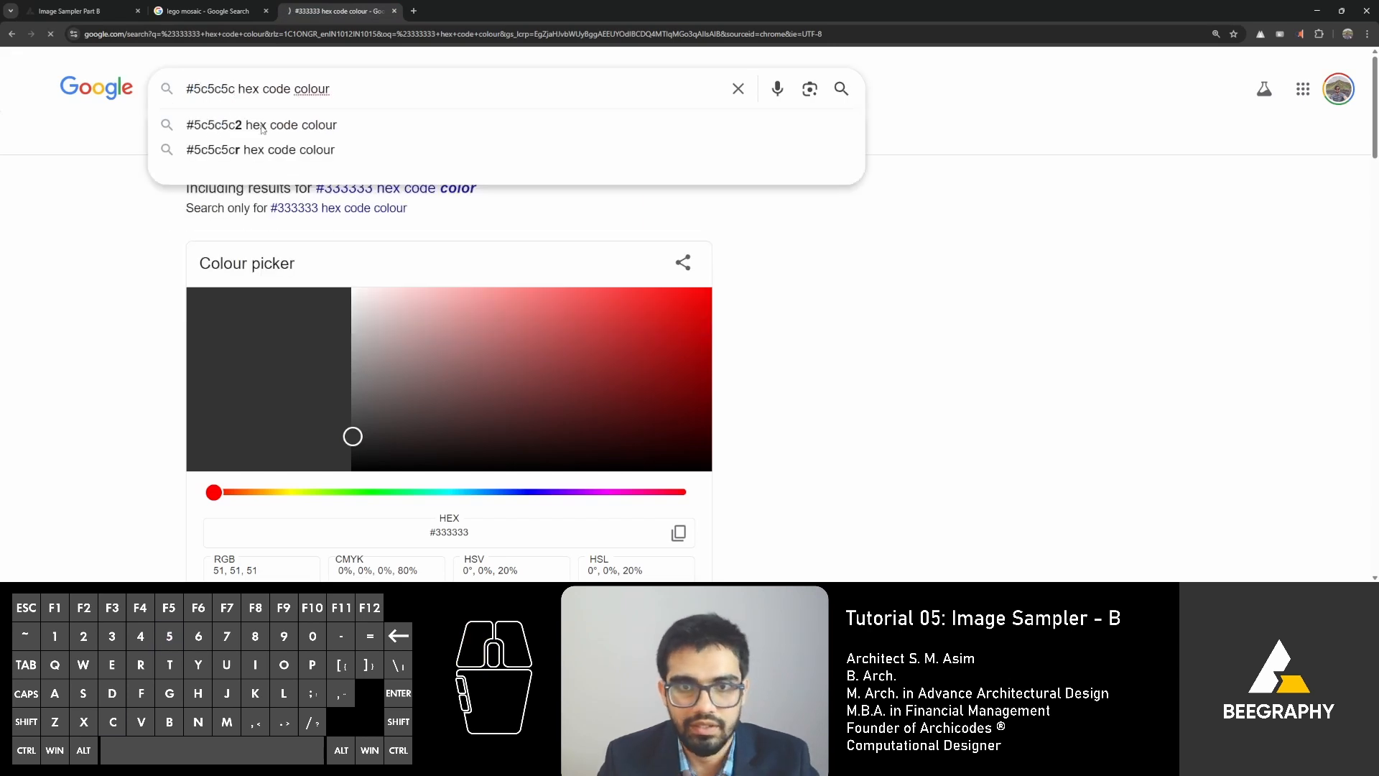
key("Return")
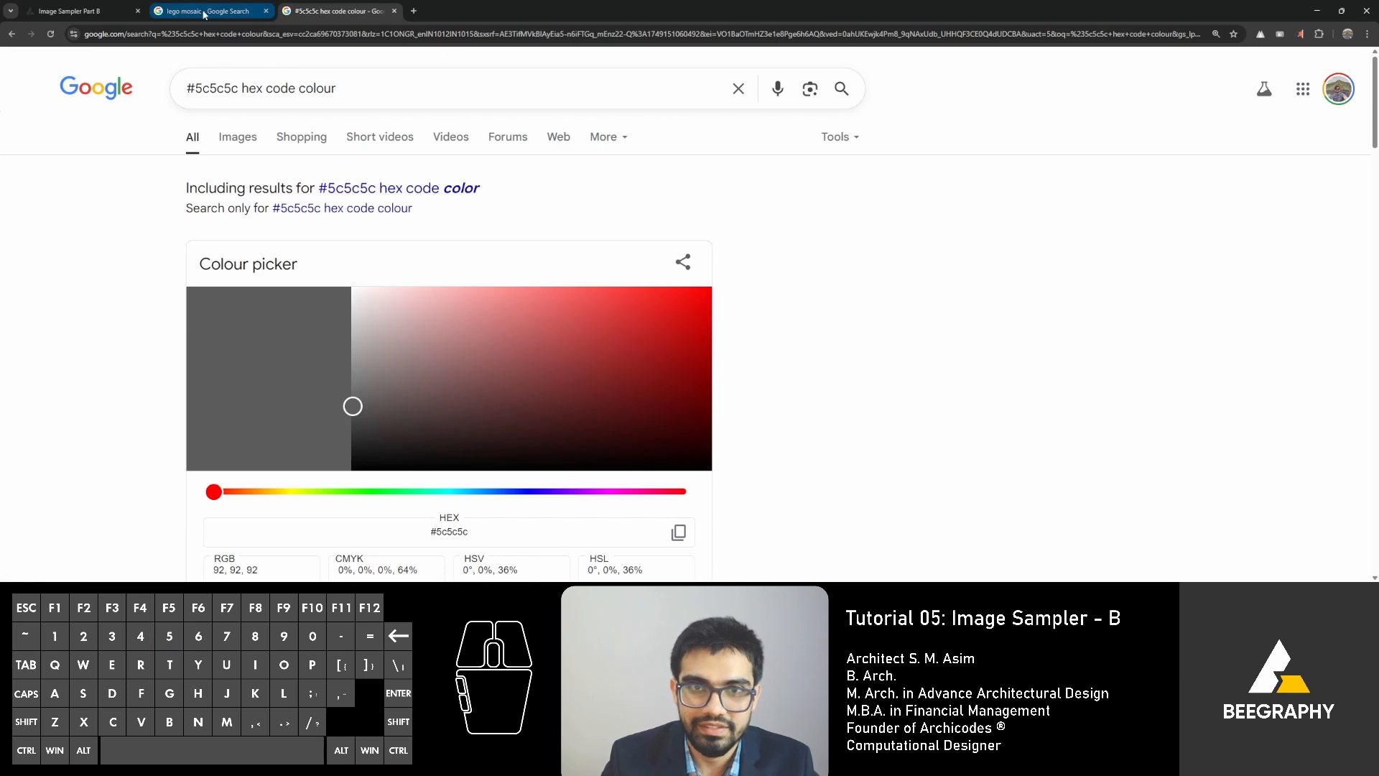
Return to BeeGraphy and browse further down the Panel's color list for other hex values.
left_click(88, 12)
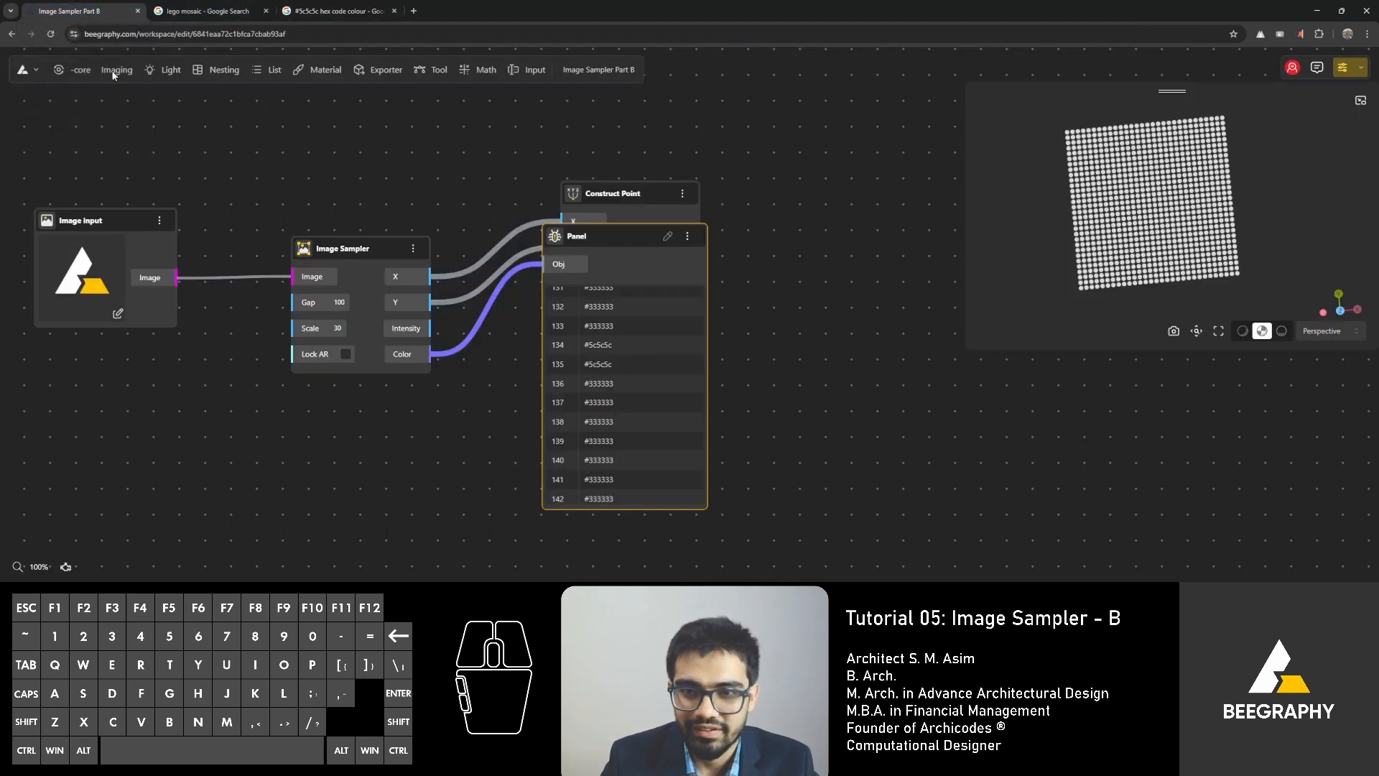
scroll(659, 388, "down", 8)
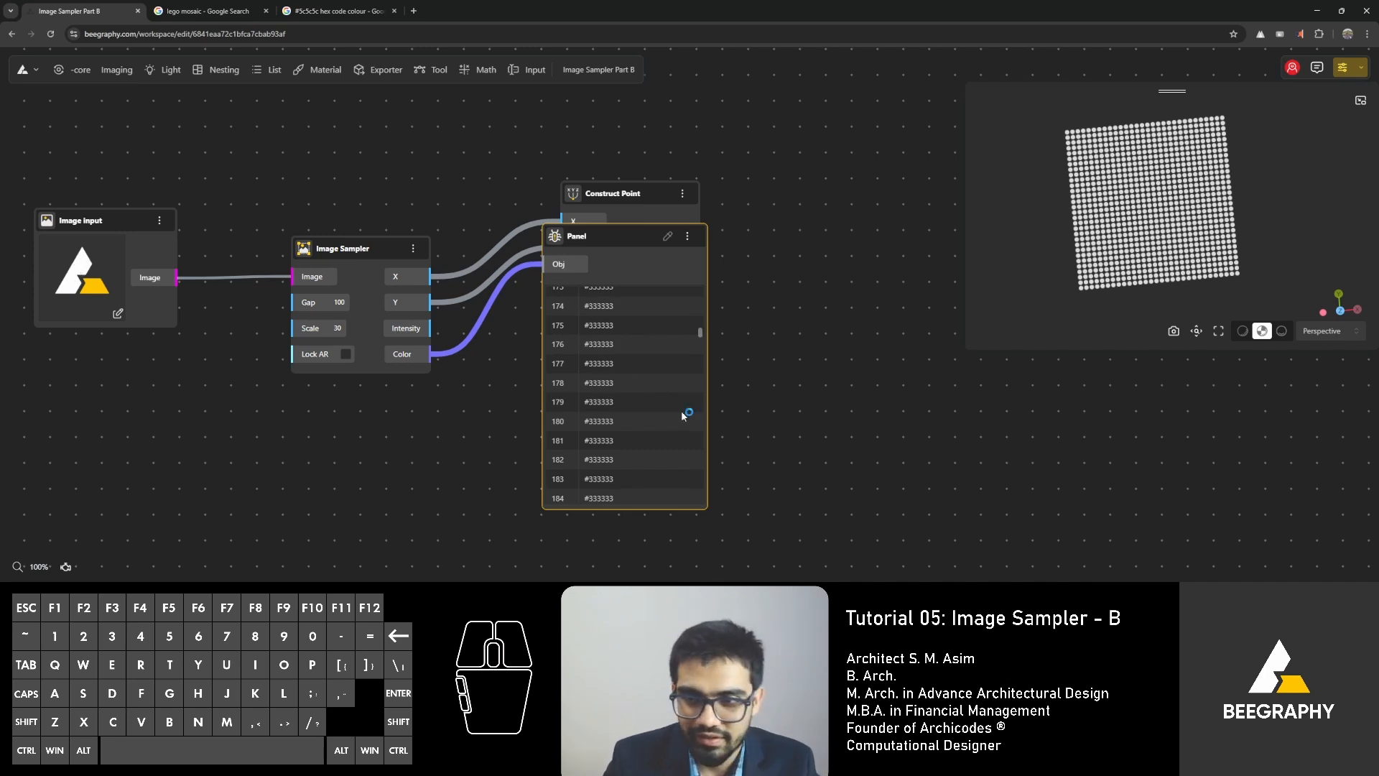
scroll(628, 405, "down", 4)
scroll(629, 411, "up", 1)
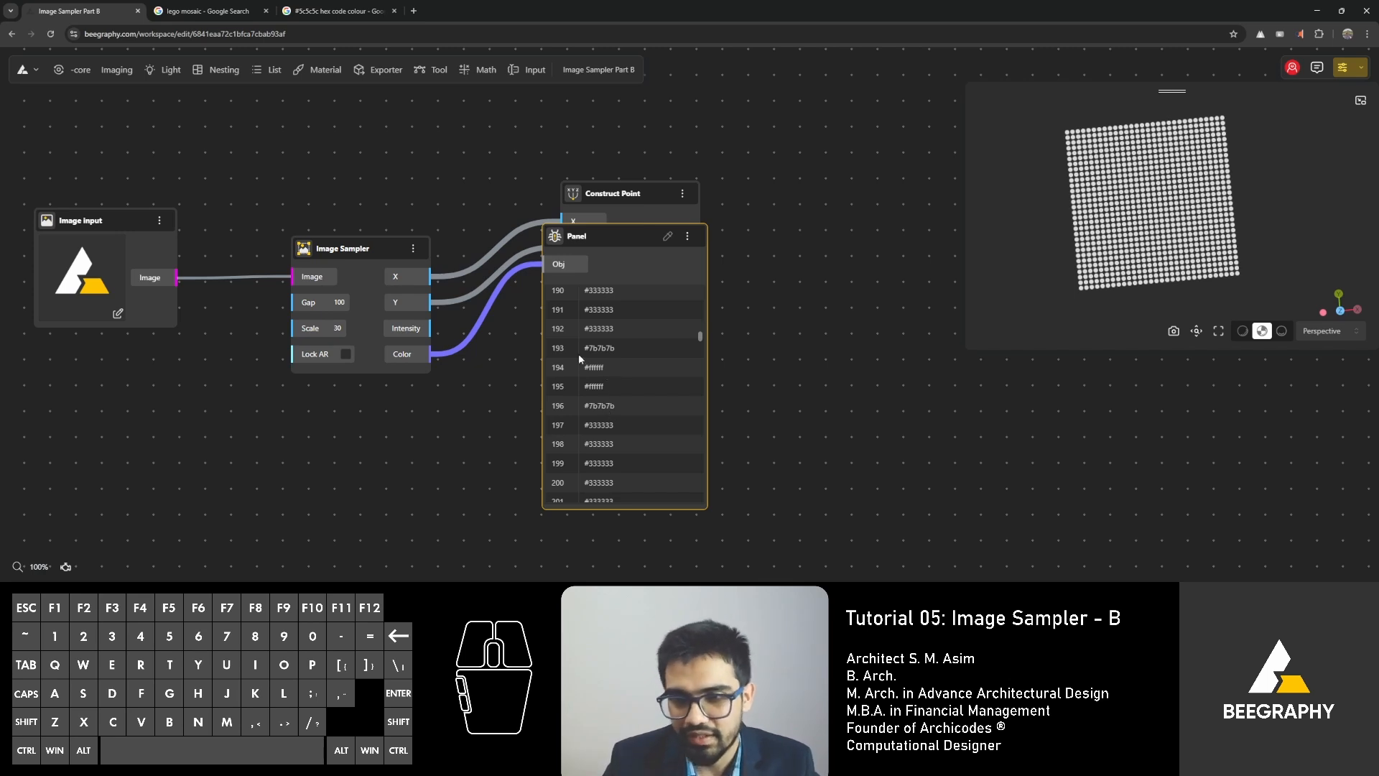
Switch to the Google tab, search for "#ffffff hex code colour" and examine the colour picker result.
left_click(336, 11)
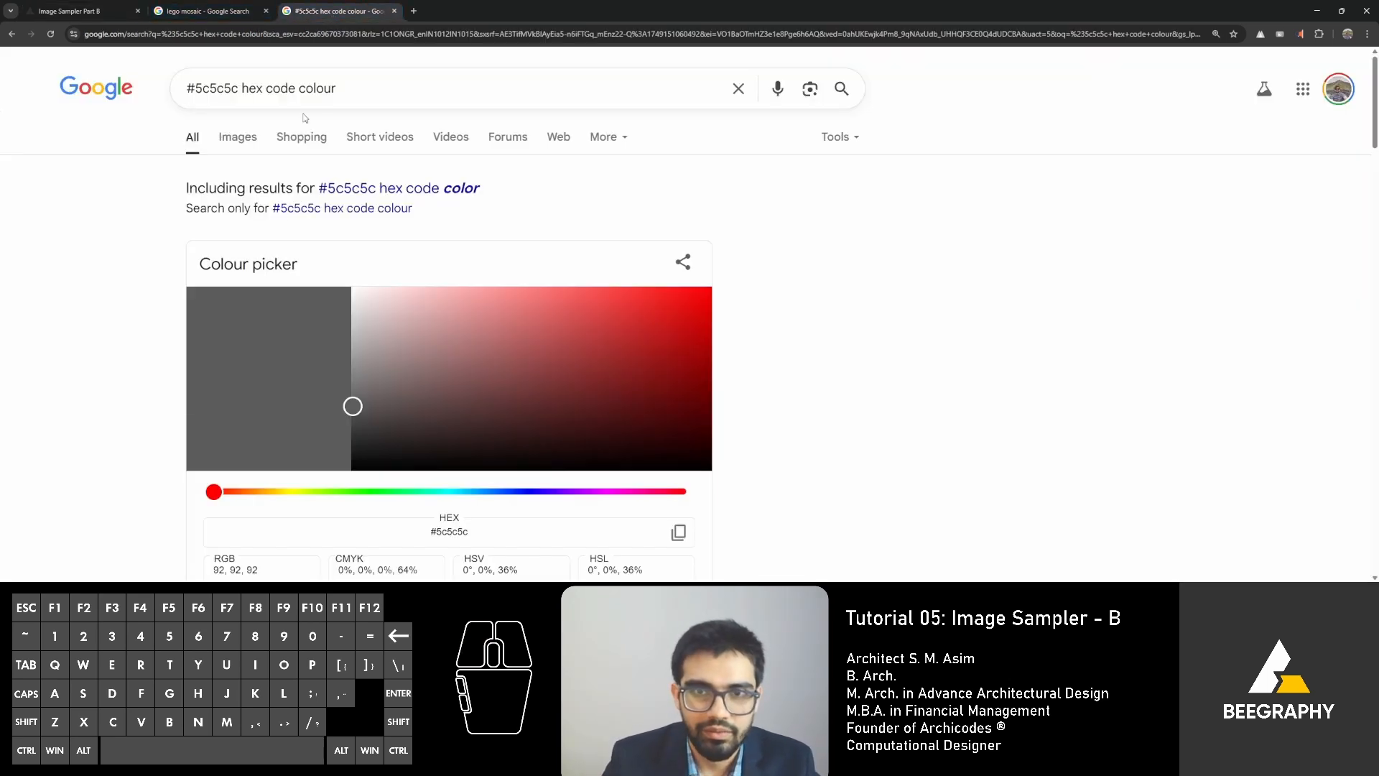
left_click_drag(229, 85, 193, 86)
type("ffff")
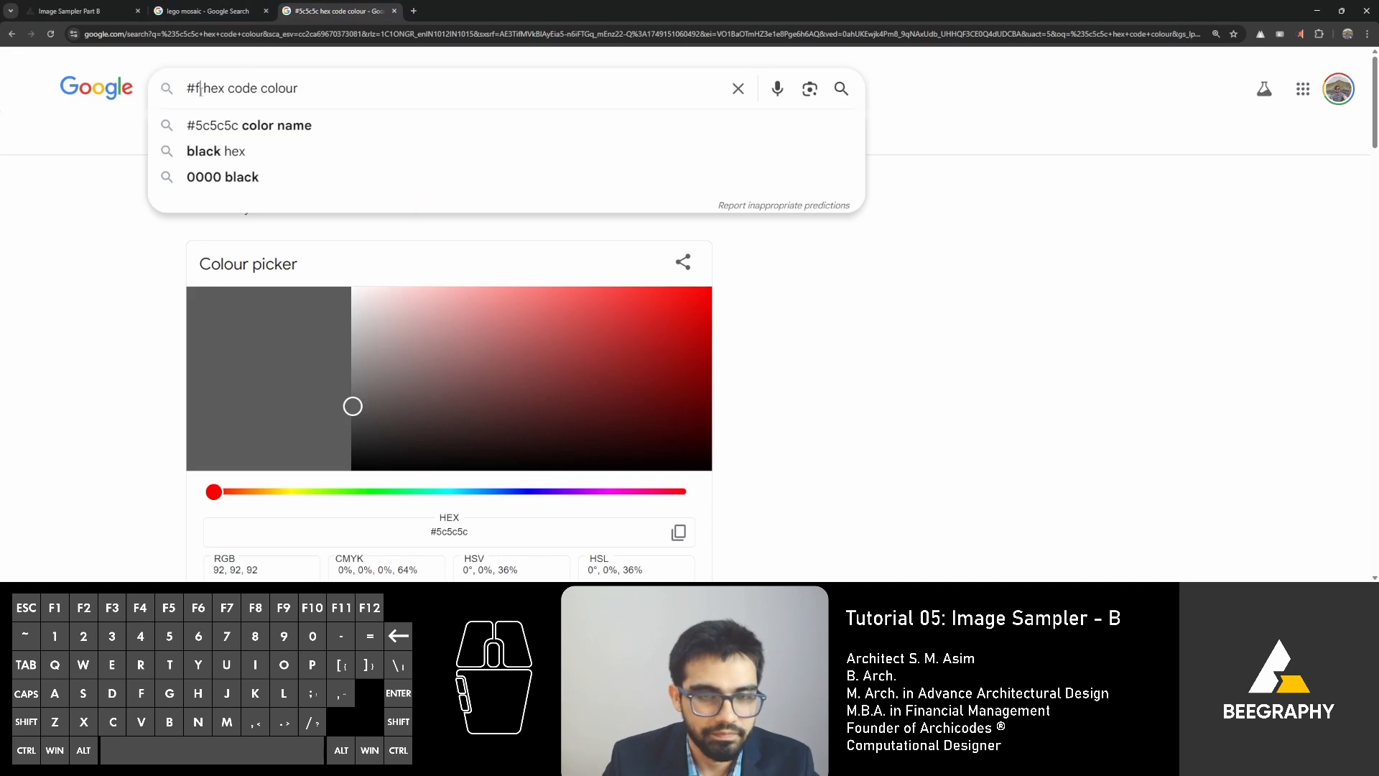
type("ff")
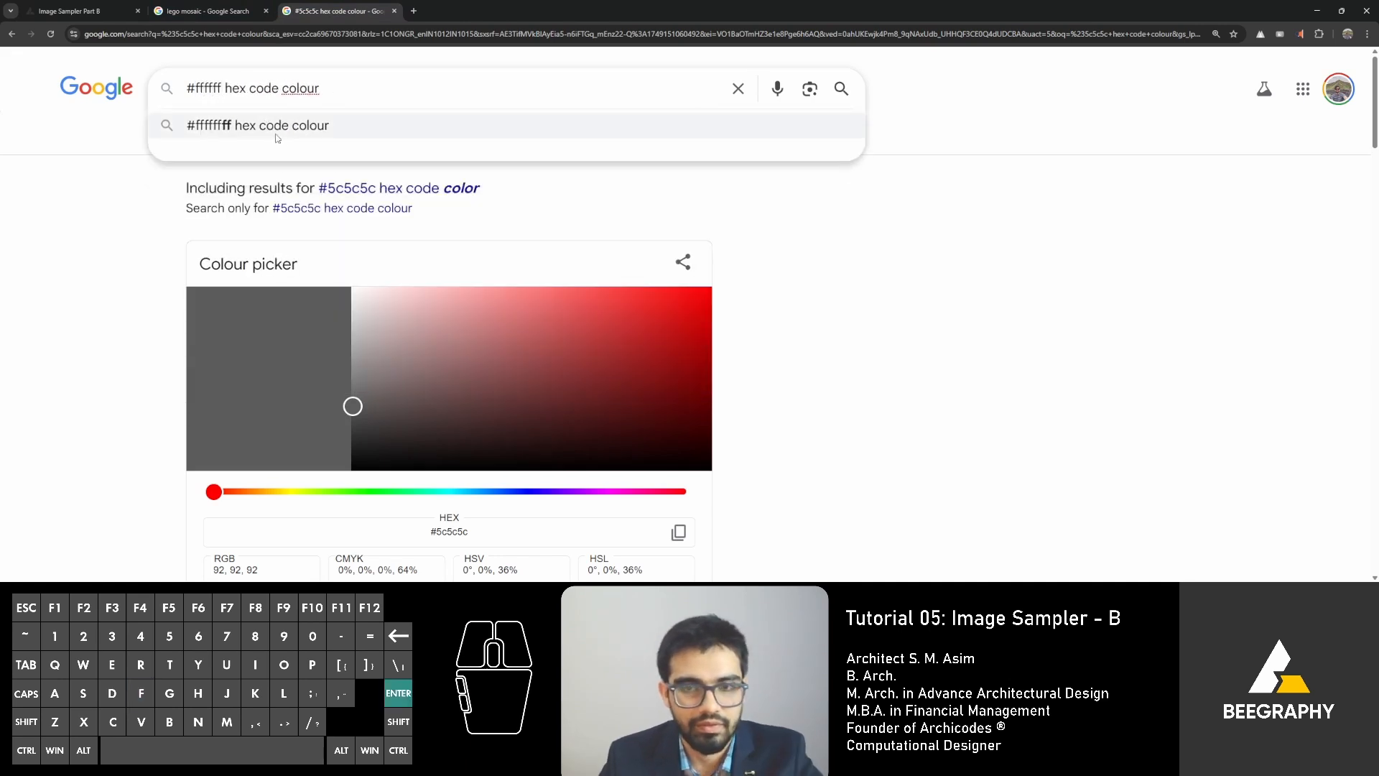
key("Return")
scroll(802, 325, "down", 2)
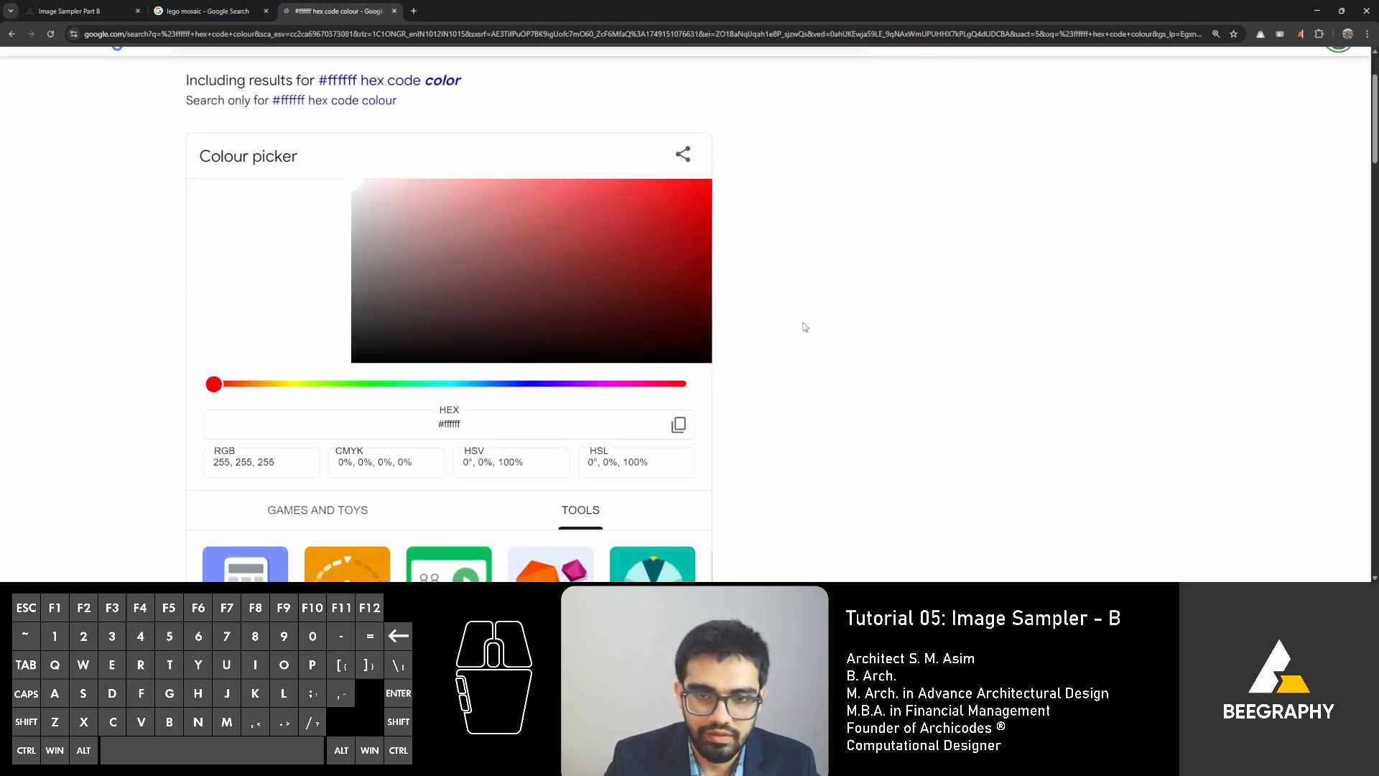
scroll(269, 280, "down", 4)
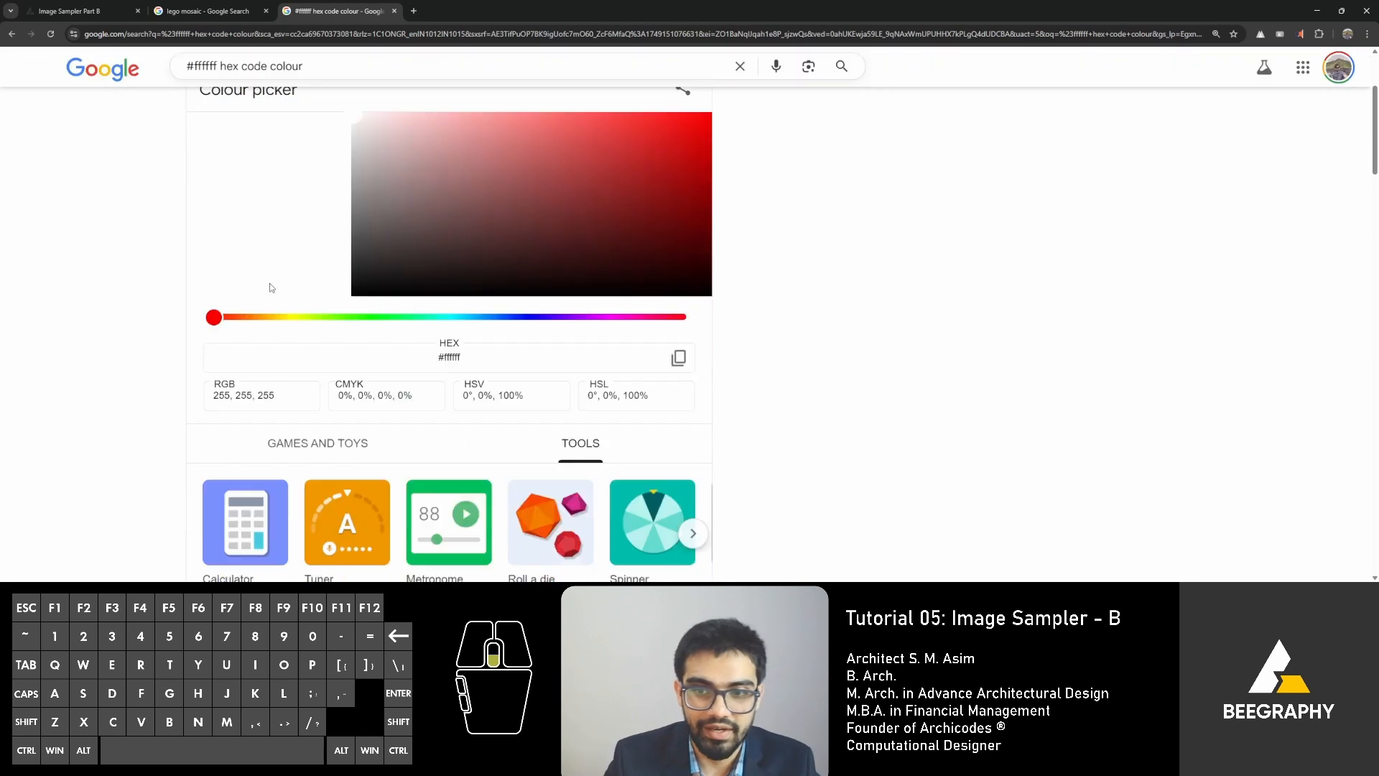
scroll(262, 200, "up", 3)
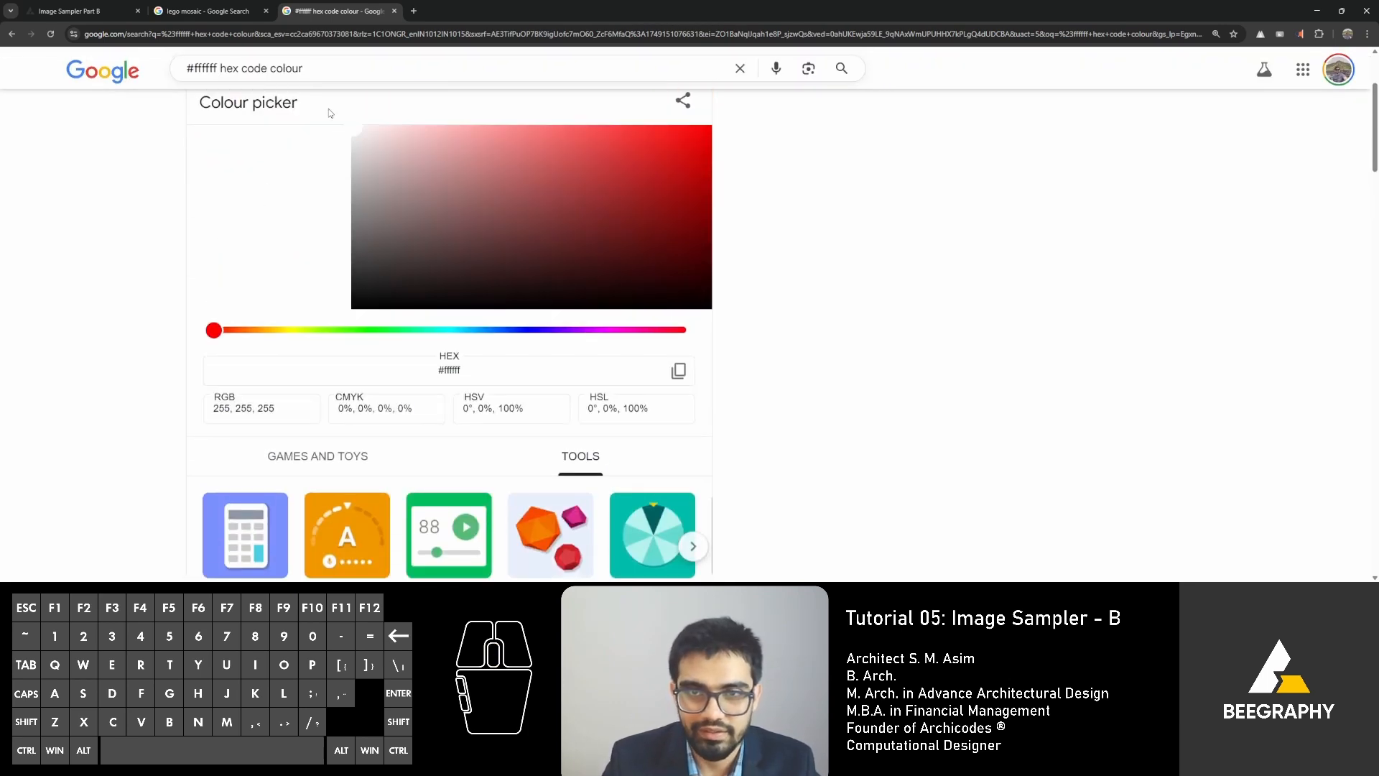
Try different shades in the Google colour picker to compare their hex and RGB values, ending back at the white corner.
left_click_drag(358, 141, 399, 157)
left_click(470, 155)
mouse_move(471, 203)
left_mouse_down()
mouse_move(464, 180)
mouse_move(395, 144)
left_mouse_up()
left_click(450, 131)
left_click_drag(423, 373, 488, 369)
left_click(419, 174)
left_click(471, 212)
left_click_drag(401, 228, 397, 146)
left_click_drag(215, 408, 295, 406)
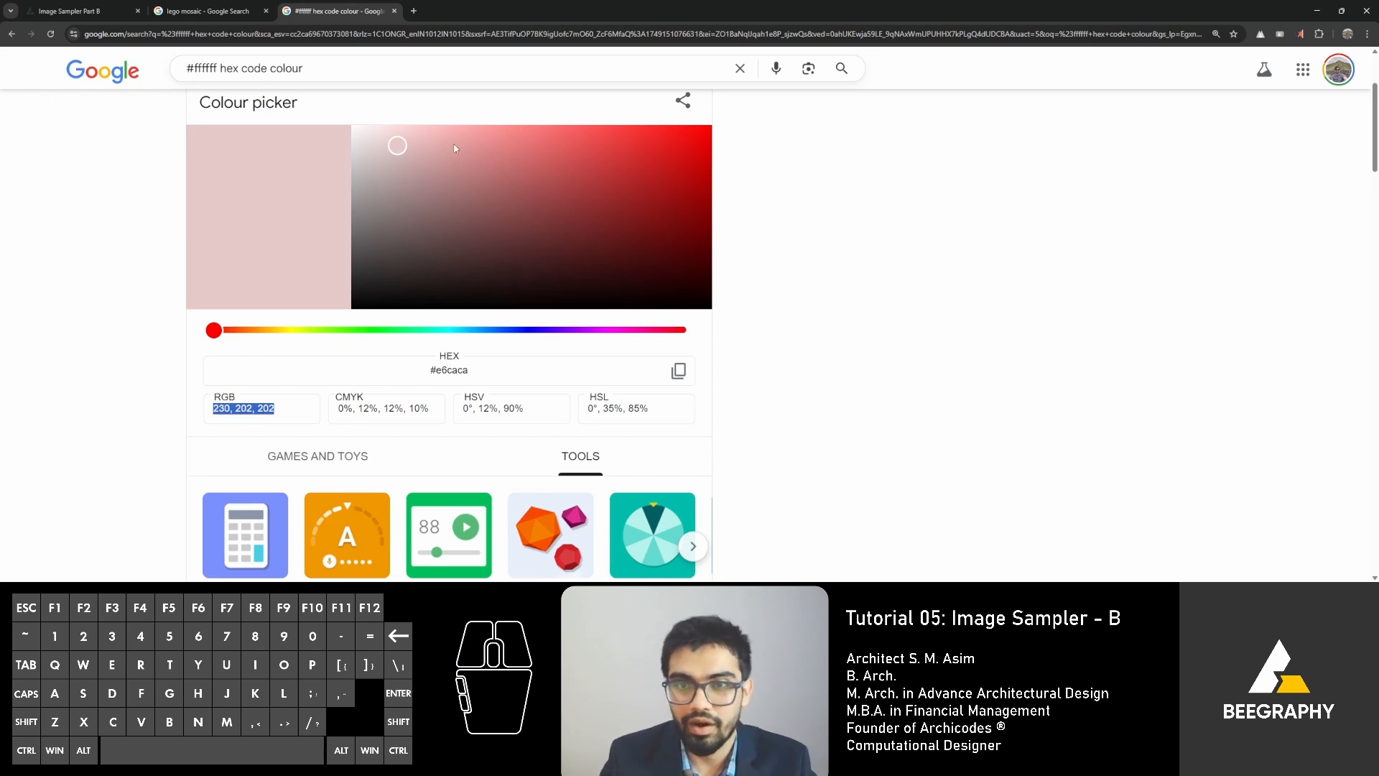
mouse_move(455, 149)
left_mouse_down()
mouse_move(382, 151)
mouse_move(351, 127)
left_mouse_up()
Switch back to BeeGraphy and move the Panel down so it sits below Construct Point without overlapping it.
left_click(208, 11)
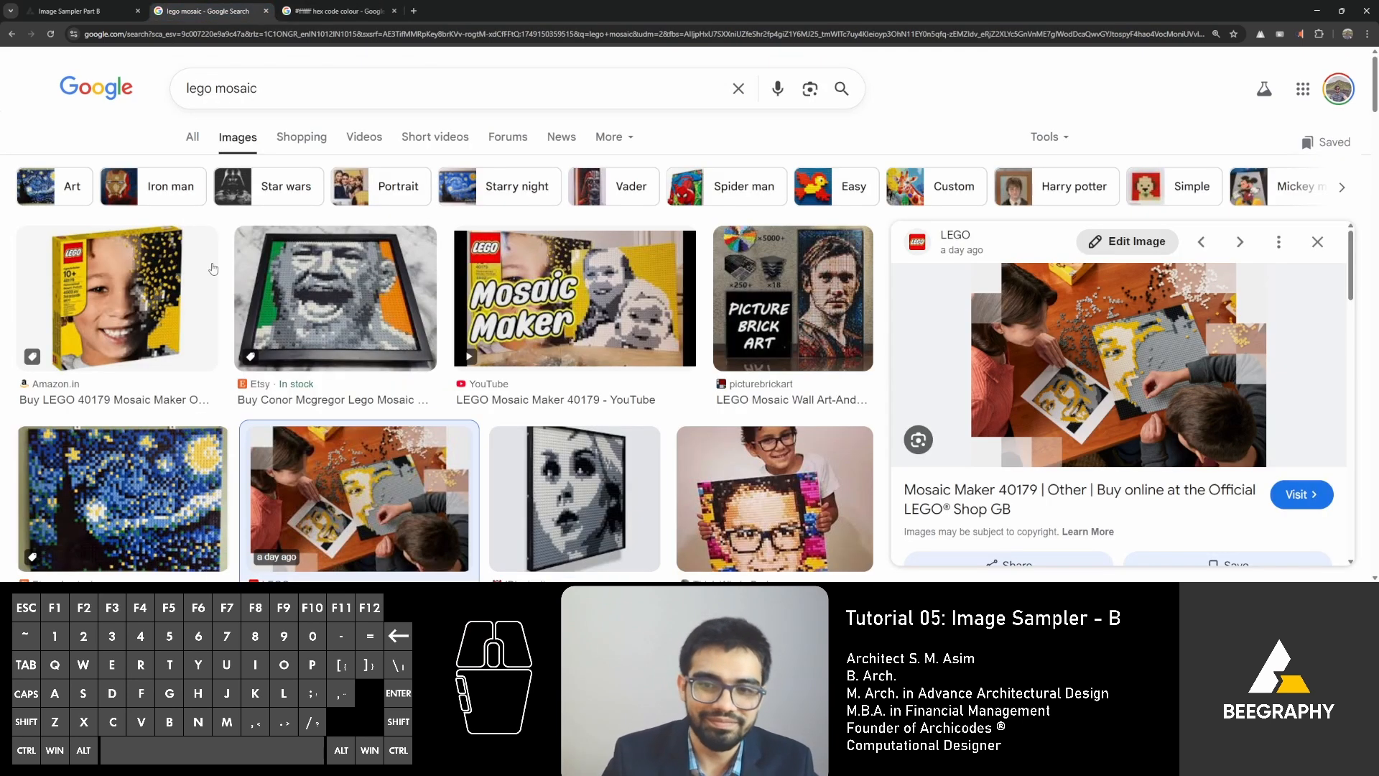
left_click(69, 11)
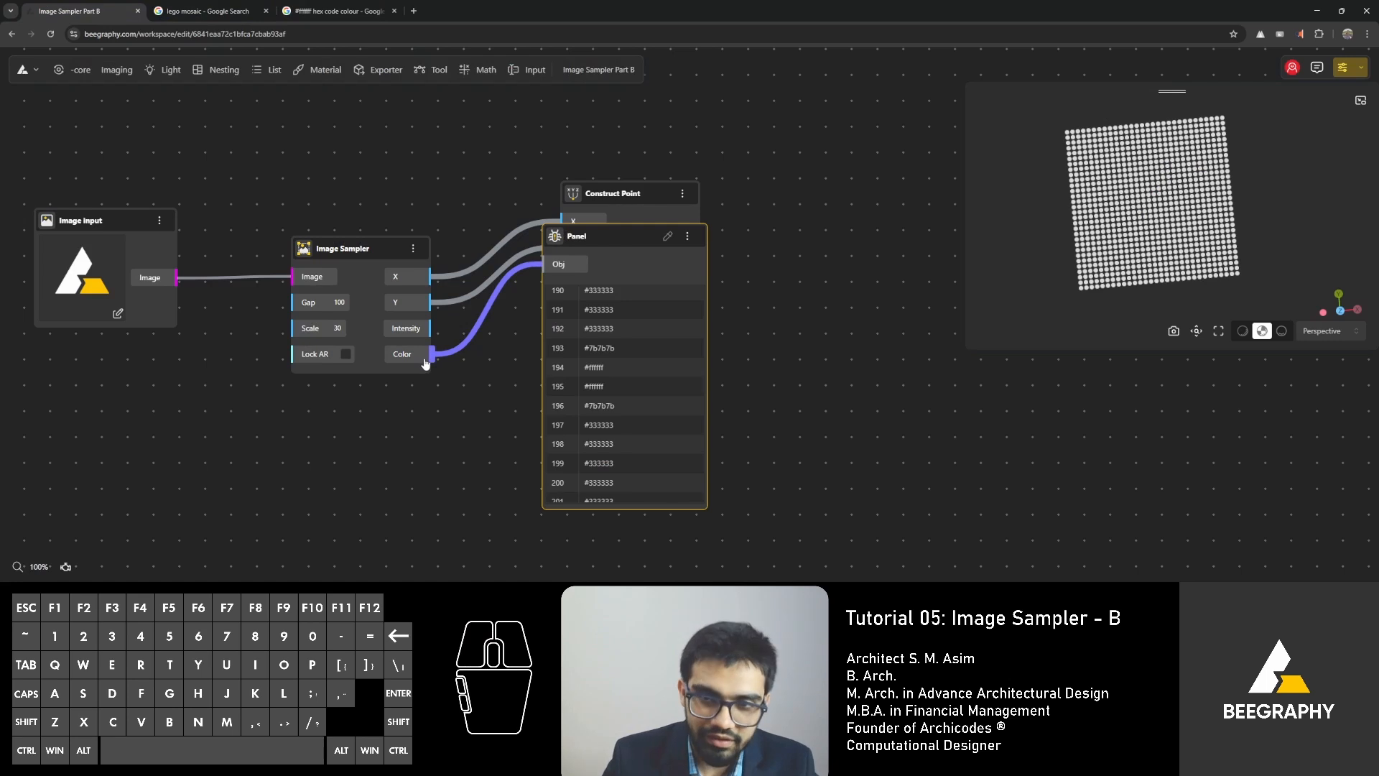
left_click_drag(602, 231, 598, 390)
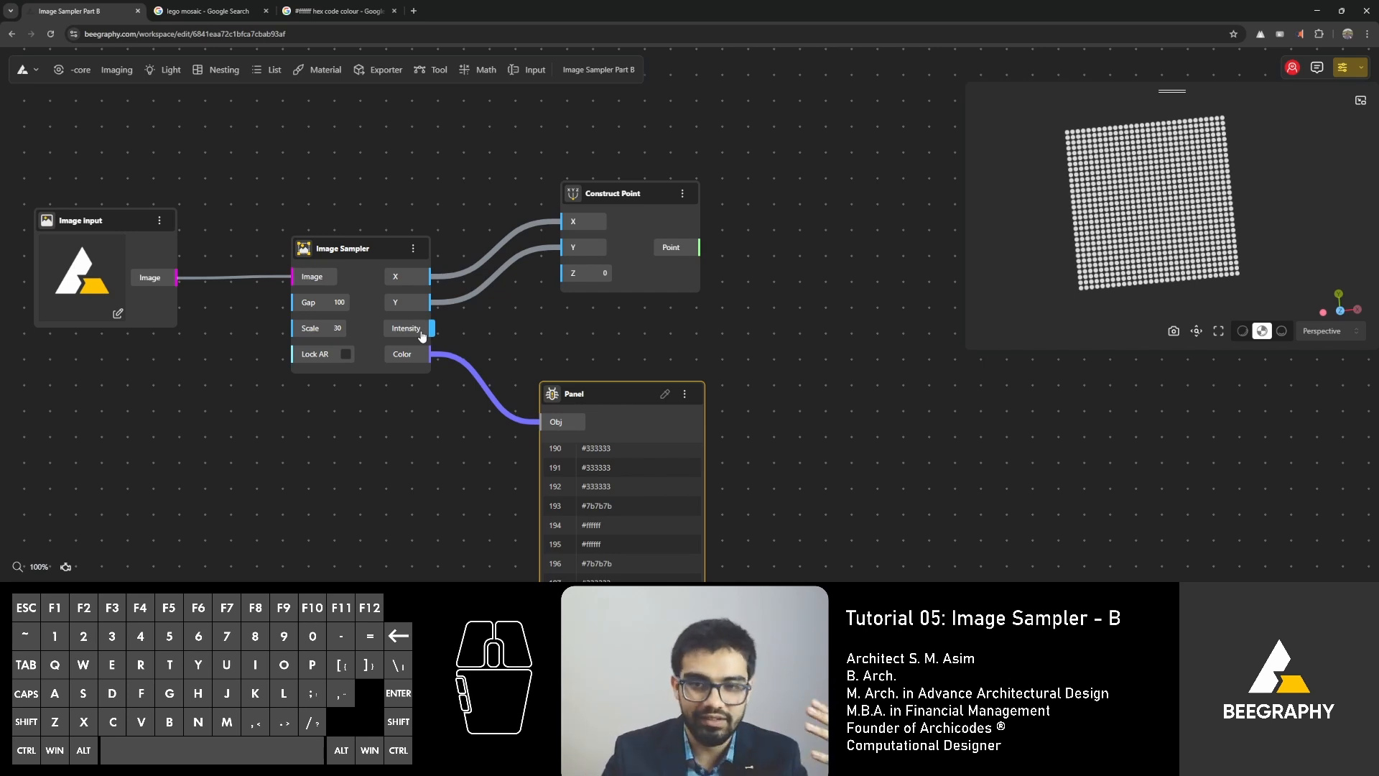
mouse_move(429, 329)
left_mouse_down()
mouse_move(501, 336)
mouse_move(456, 329)
left_mouse_up()
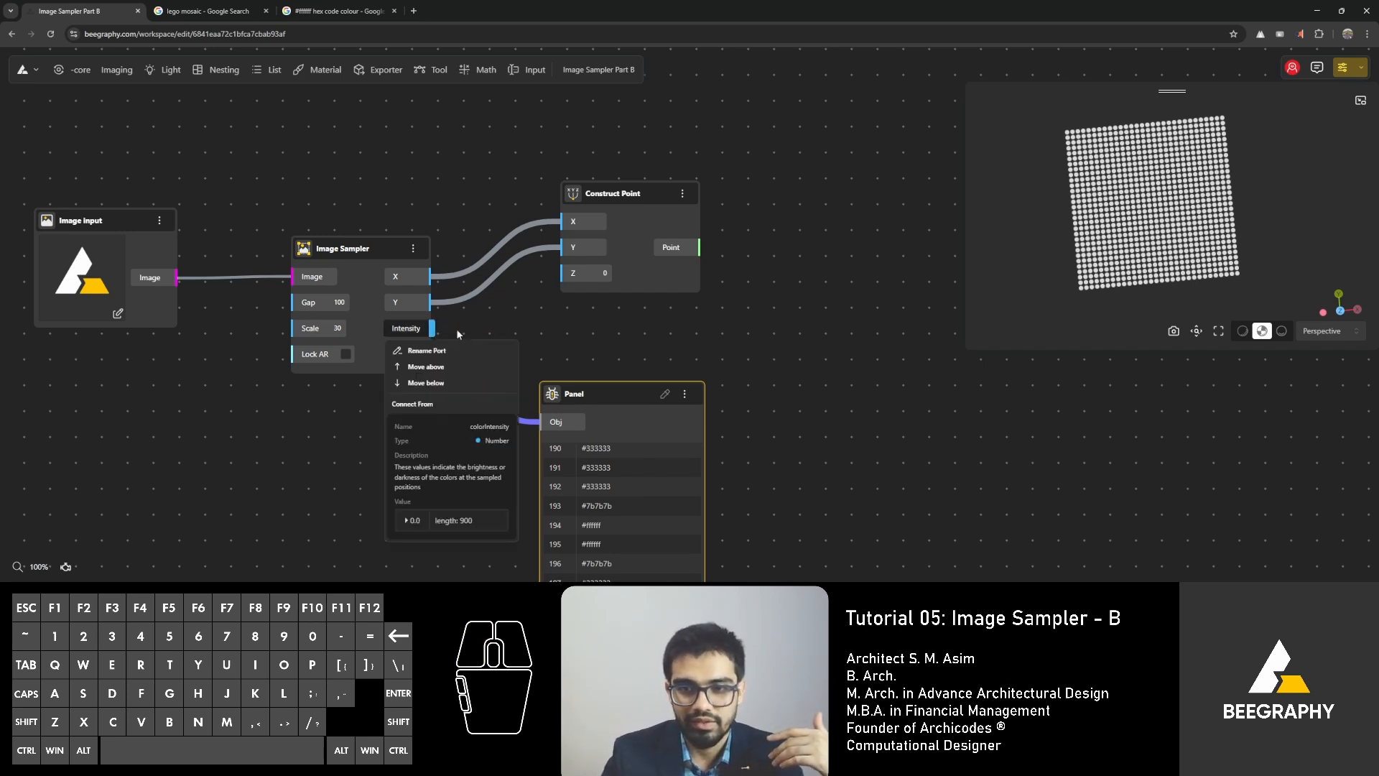
left_click(511, 323)
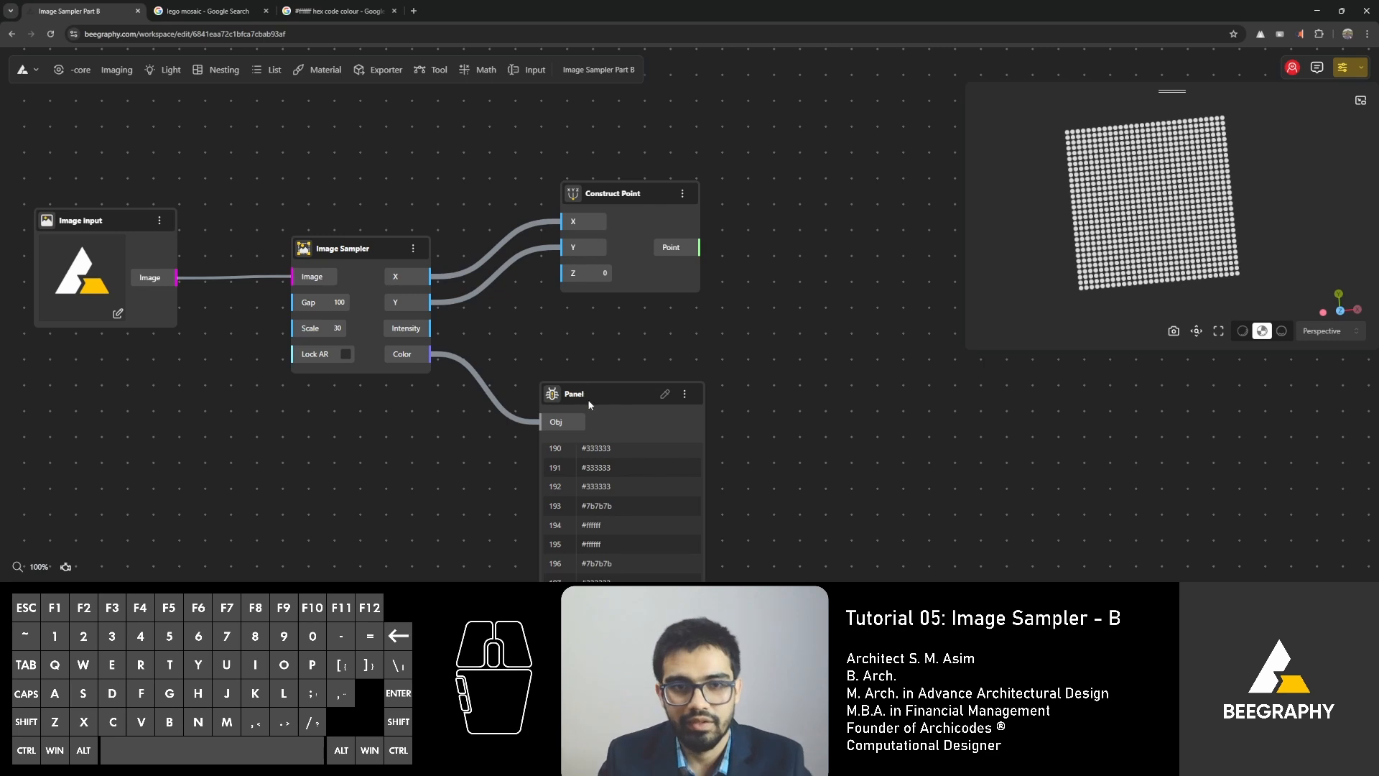
left_click_drag(588, 405, 572, 400)
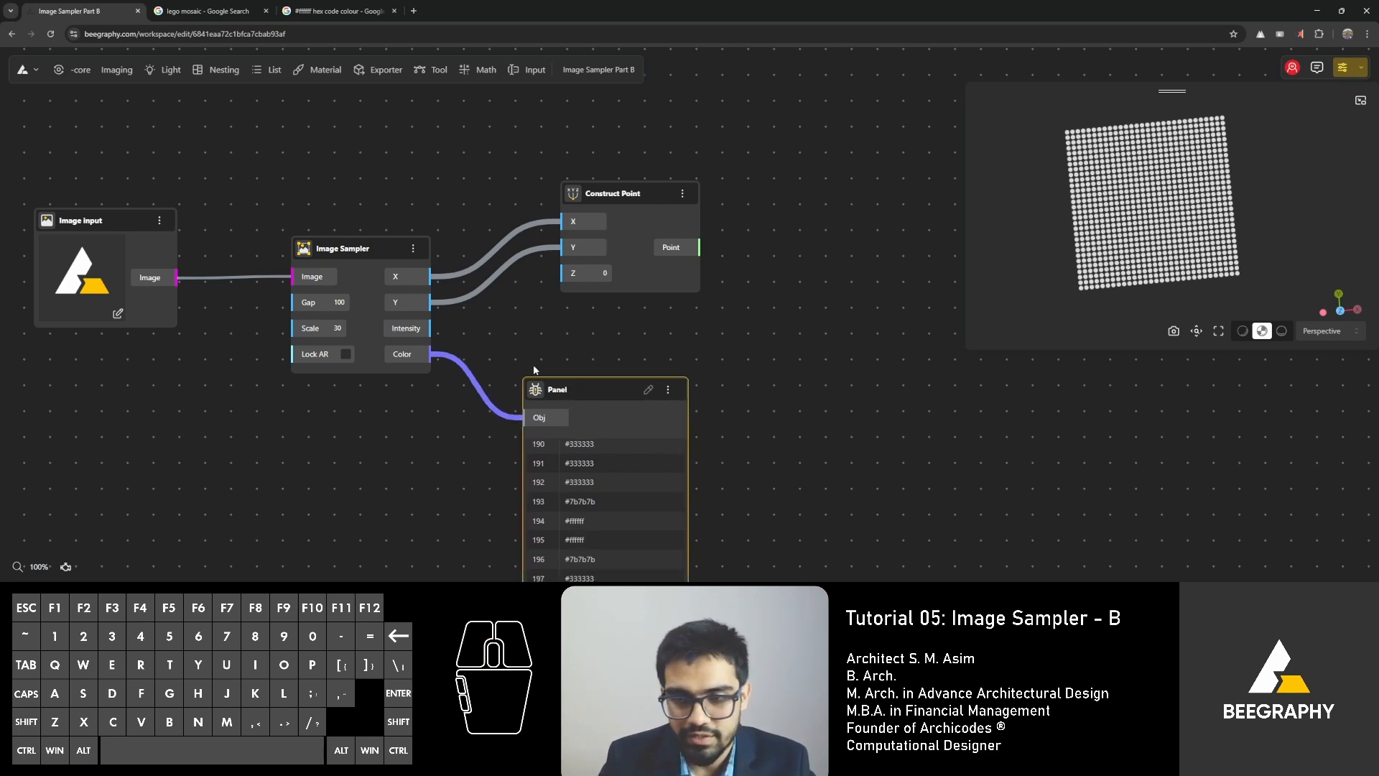
Add a Box By Center node right of Construct Point and connect the Point output to its Origin input.
right_click_drag(507, 292, 347, 219)
right_click_drag(602, 286, 505, 298)
mouse_move(1174, 253)
left_mouse_down()
mouse_move(1202, 210)
mouse_move(1156, 239)
left_mouse_up()
double_click(520, 279)
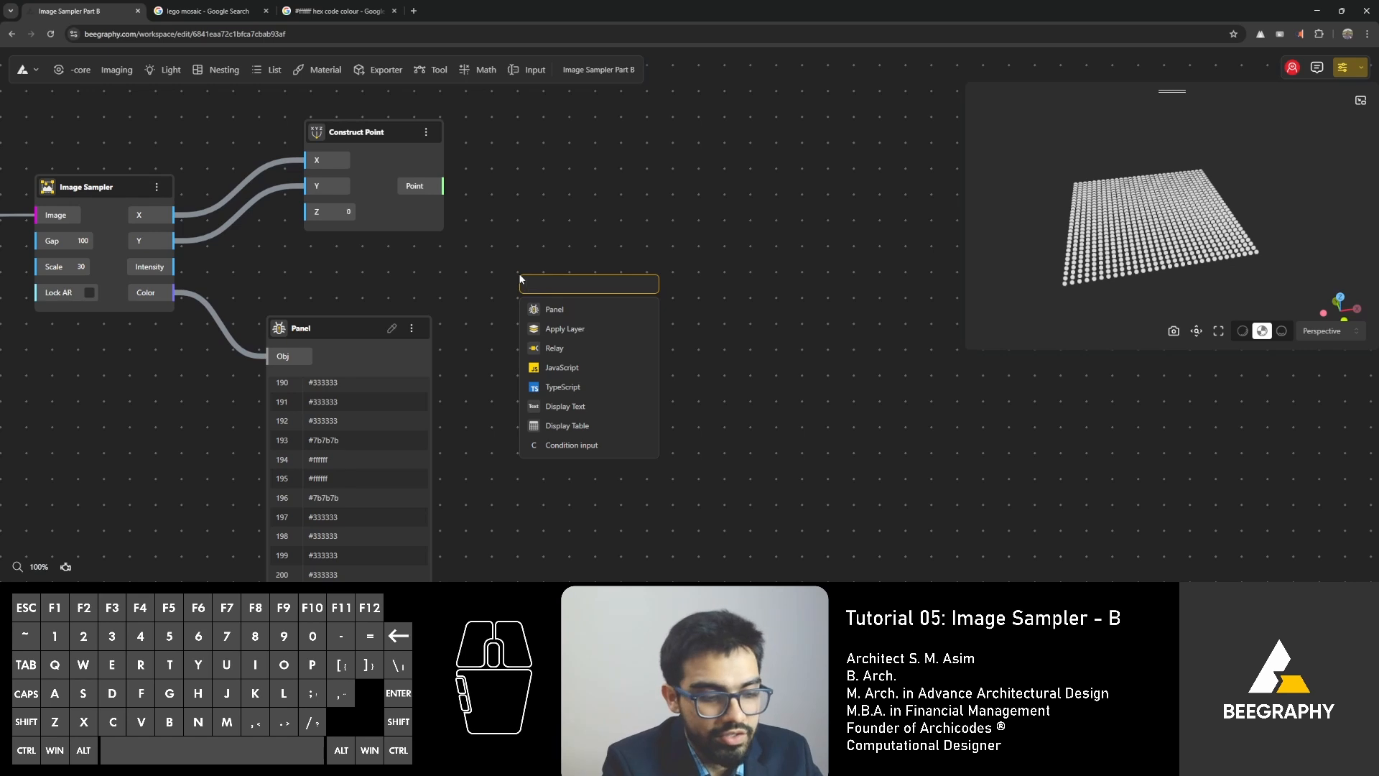
type("box")
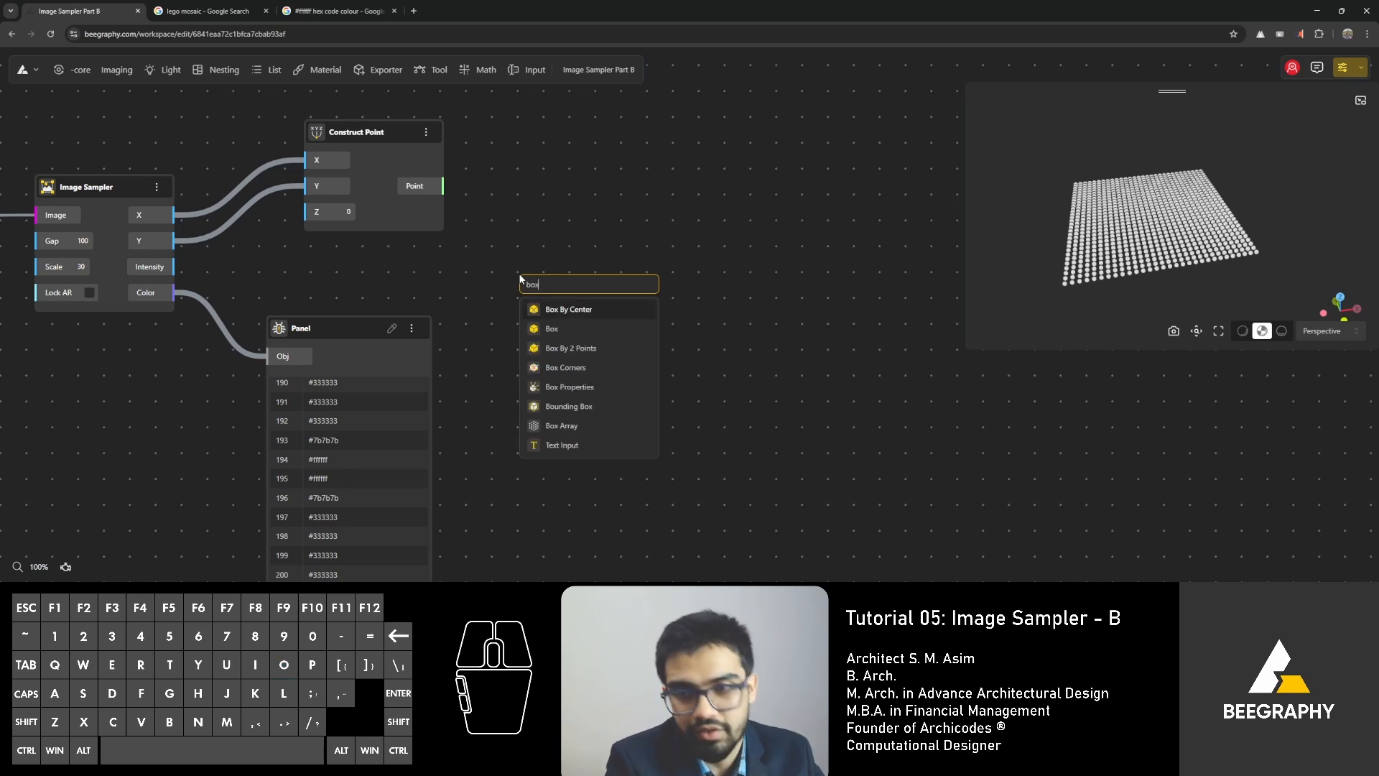
left_click(586, 310)
left_click_drag(445, 188, 484, 235)
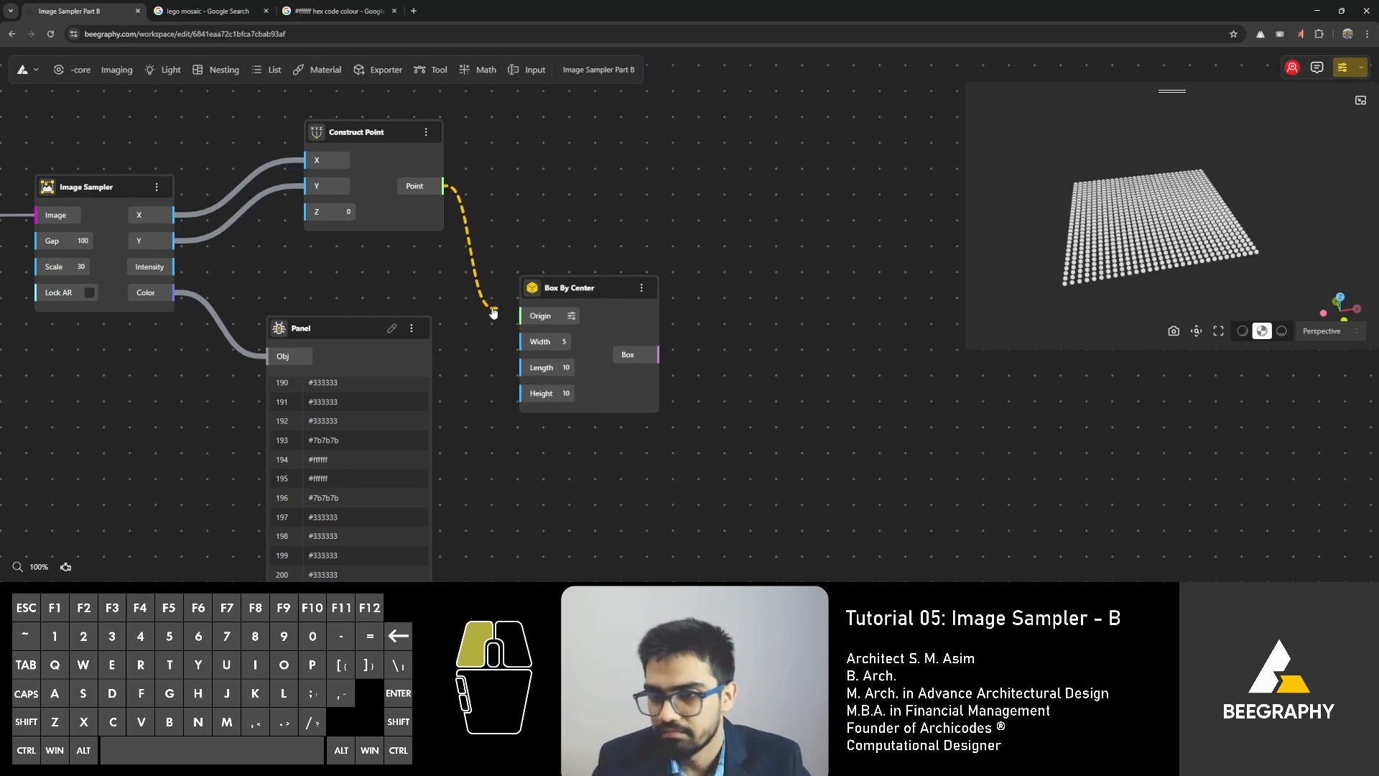
left_click_drag(494, 308, 669, 118)
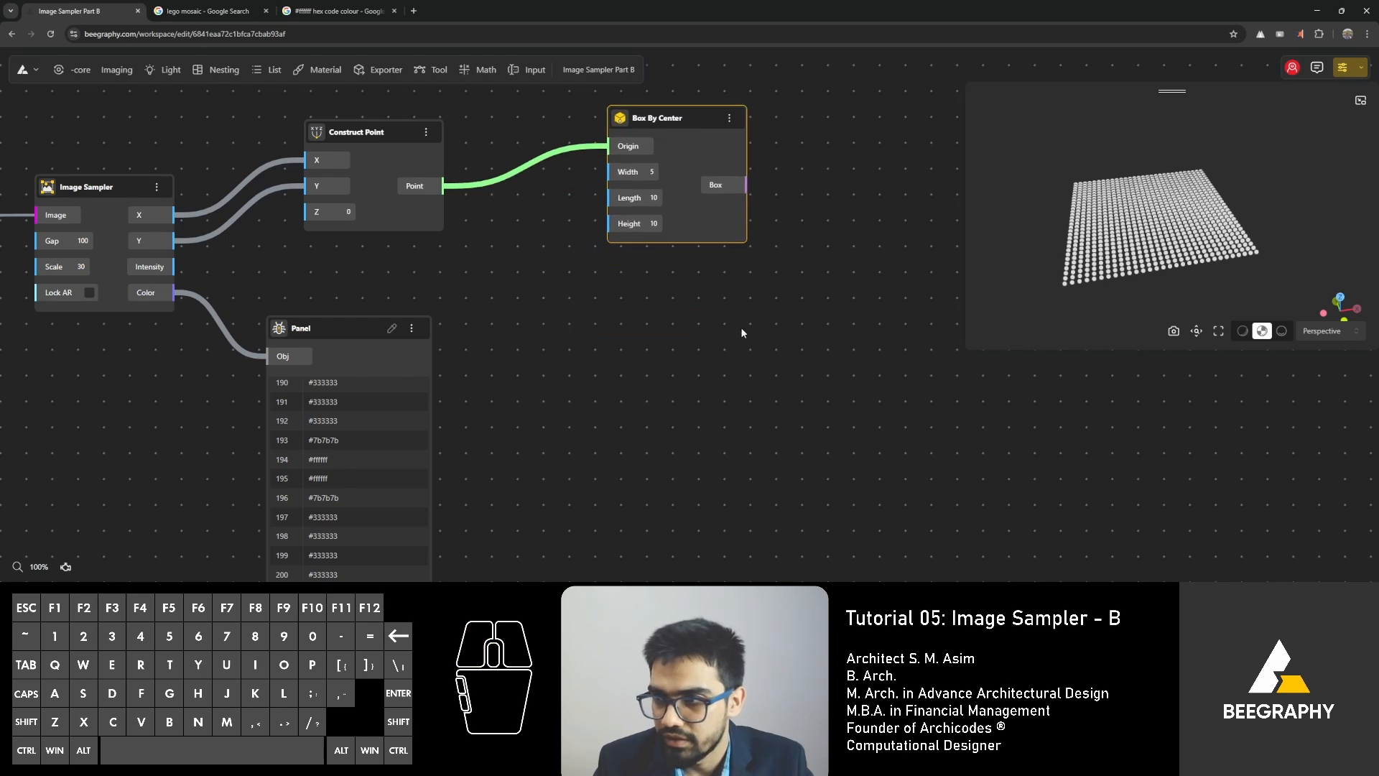
left_click(741, 333)
Add a Range Input node set to 100 and connect its Number output to Box By Center's Width and Length inputs.
left_click_drag(1166, 176, 1151, 237)
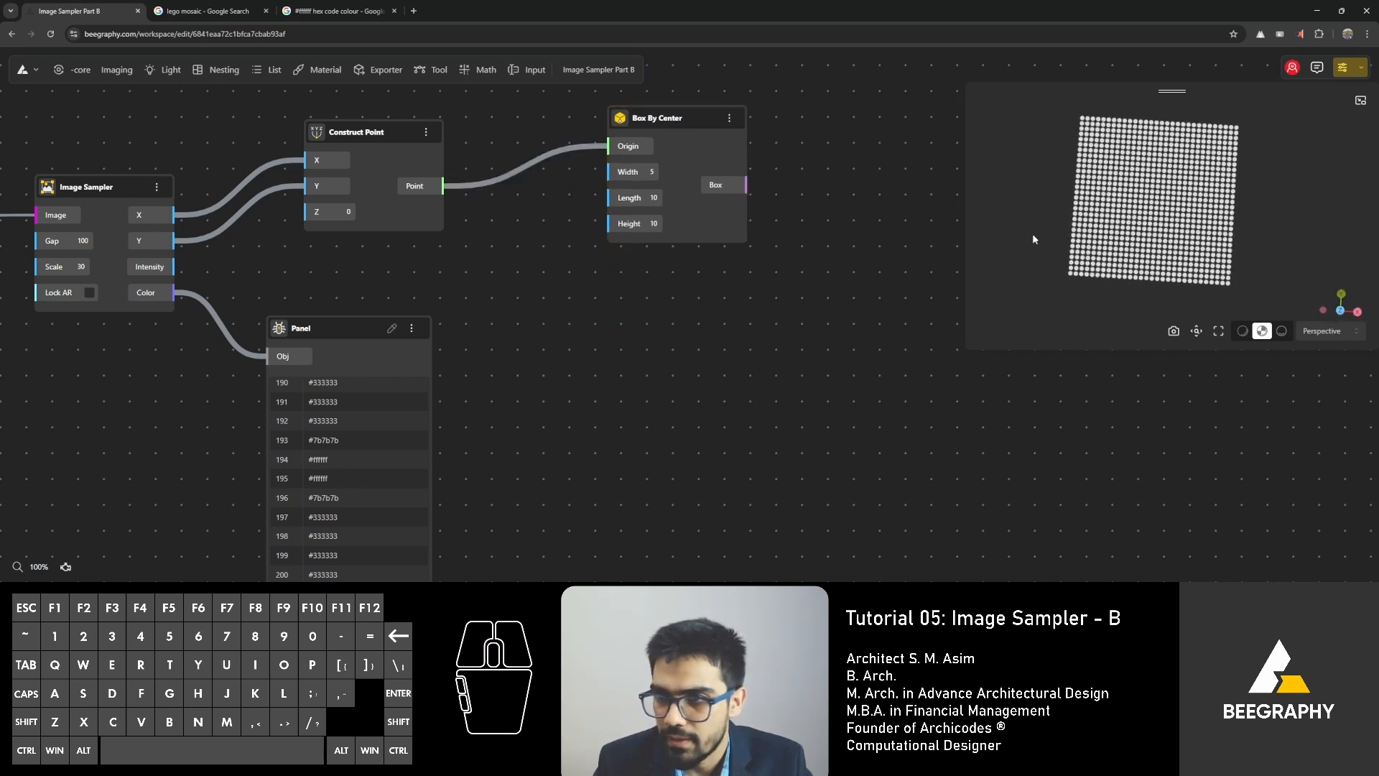
double_click(537, 211)
double_click(511, 241)
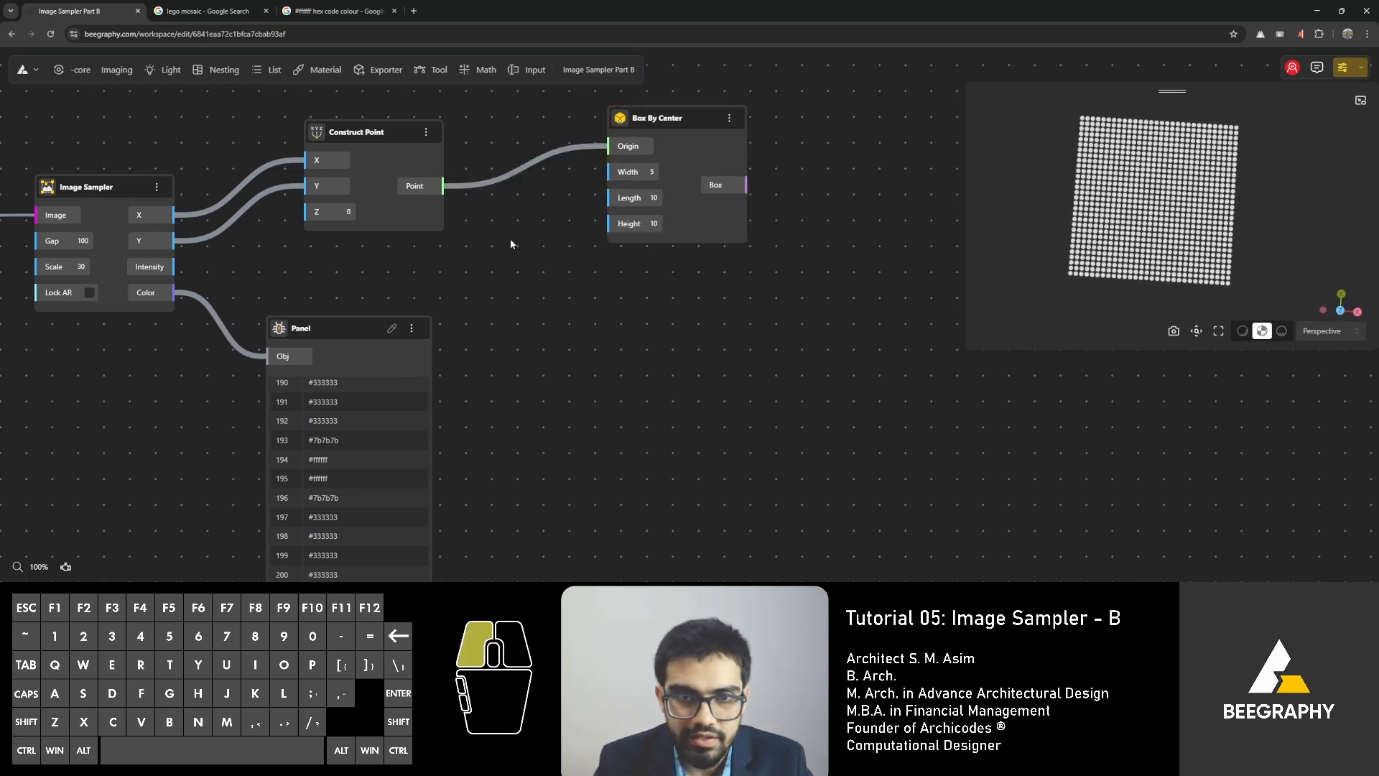
type("100")
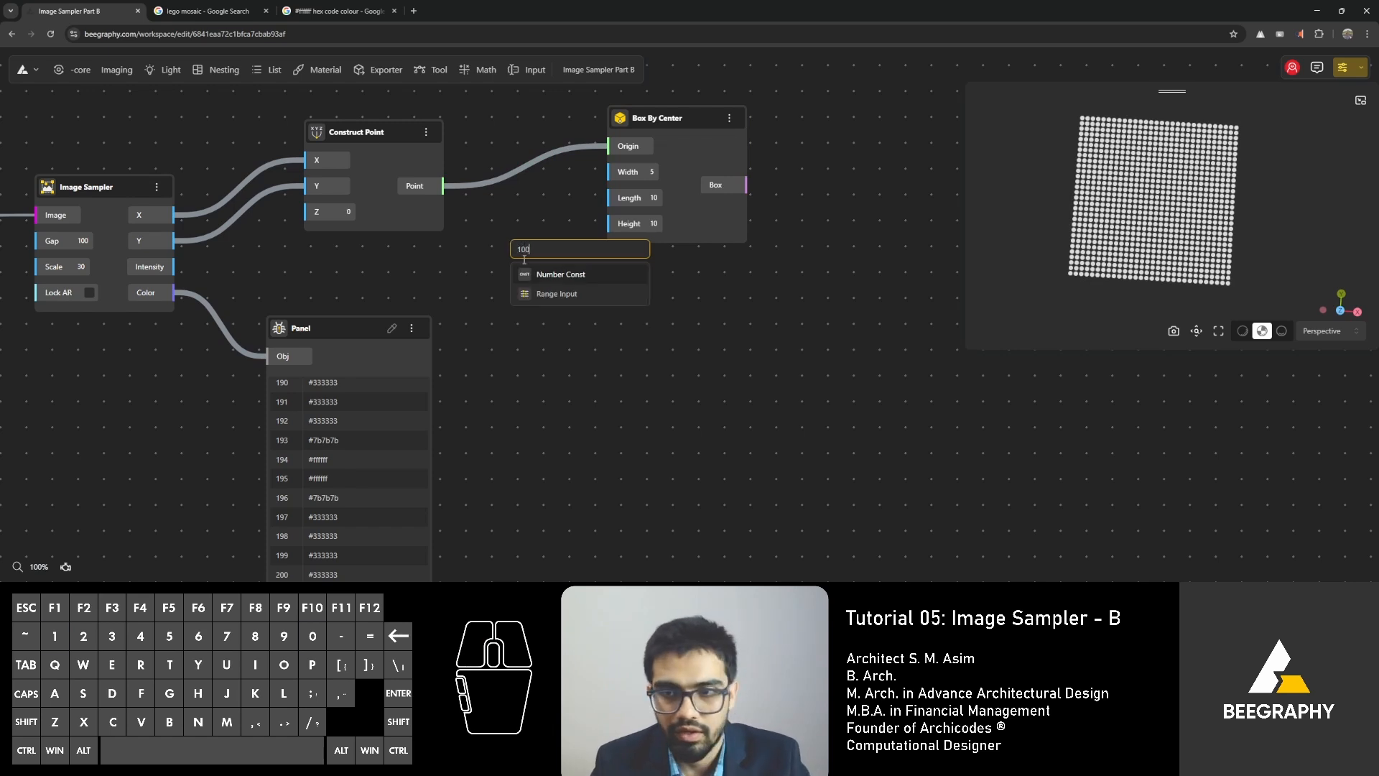
left_click(548, 292)
left_click_drag(637, 252, 472, 241)
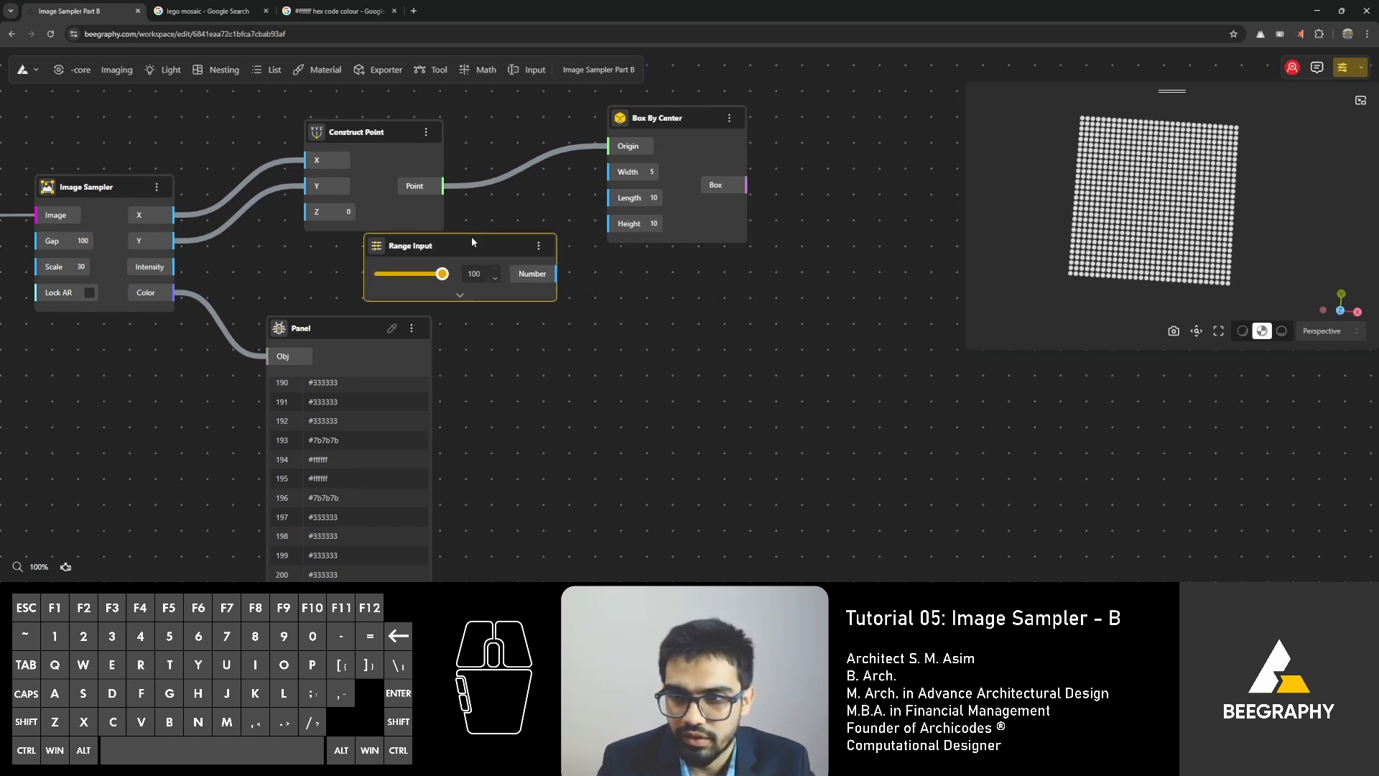
left_click_drag(538, 271, 610, 200)
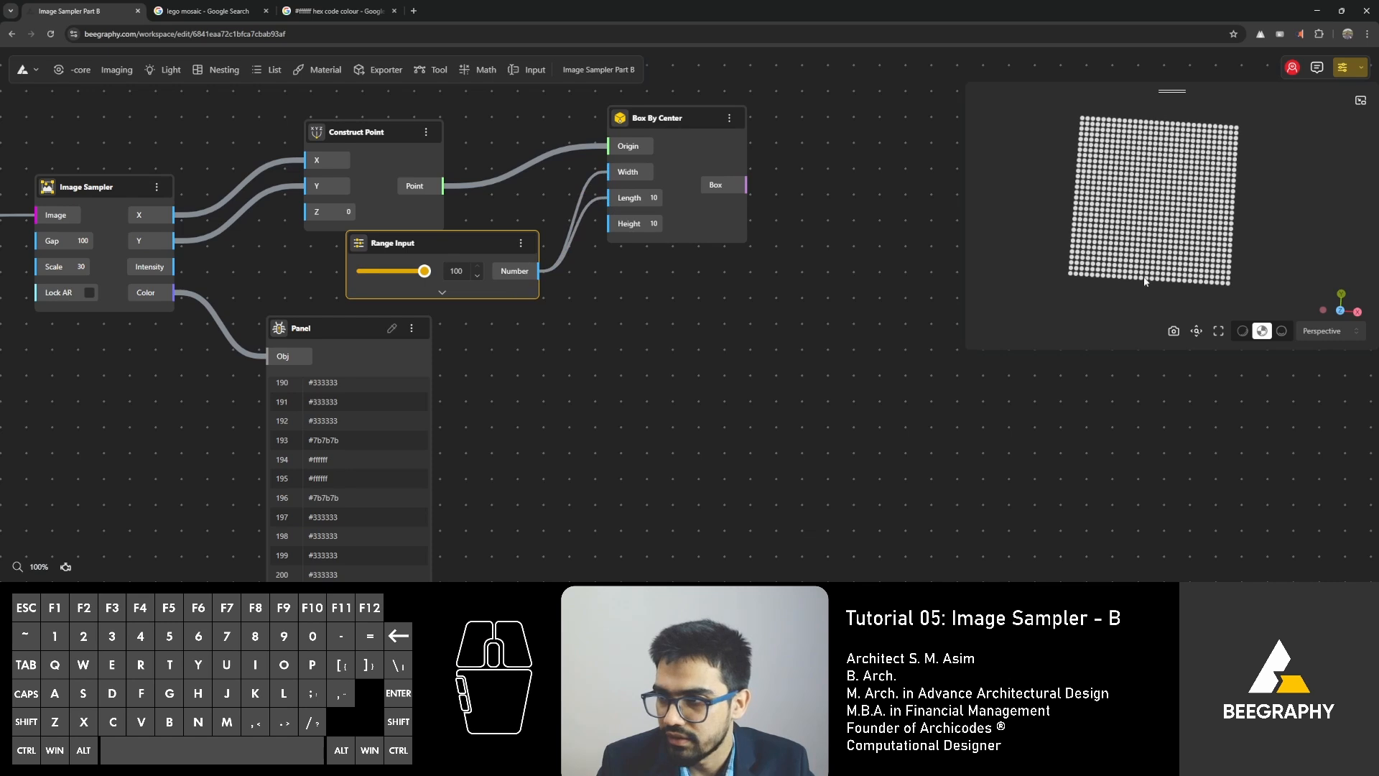
Hide the Construct Point node's preview so its points no longer cover the boxes.
left_click(1197, 332)
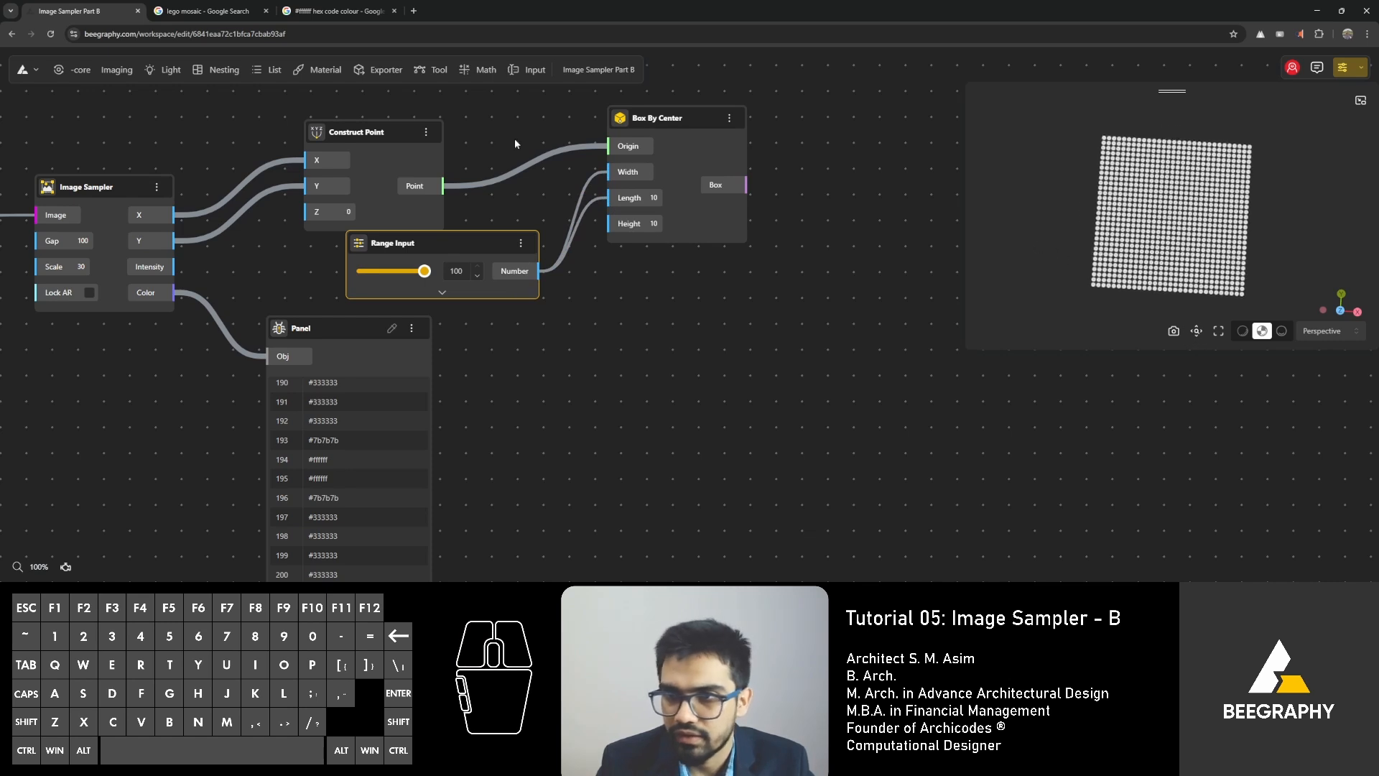
right_click(365, 138)
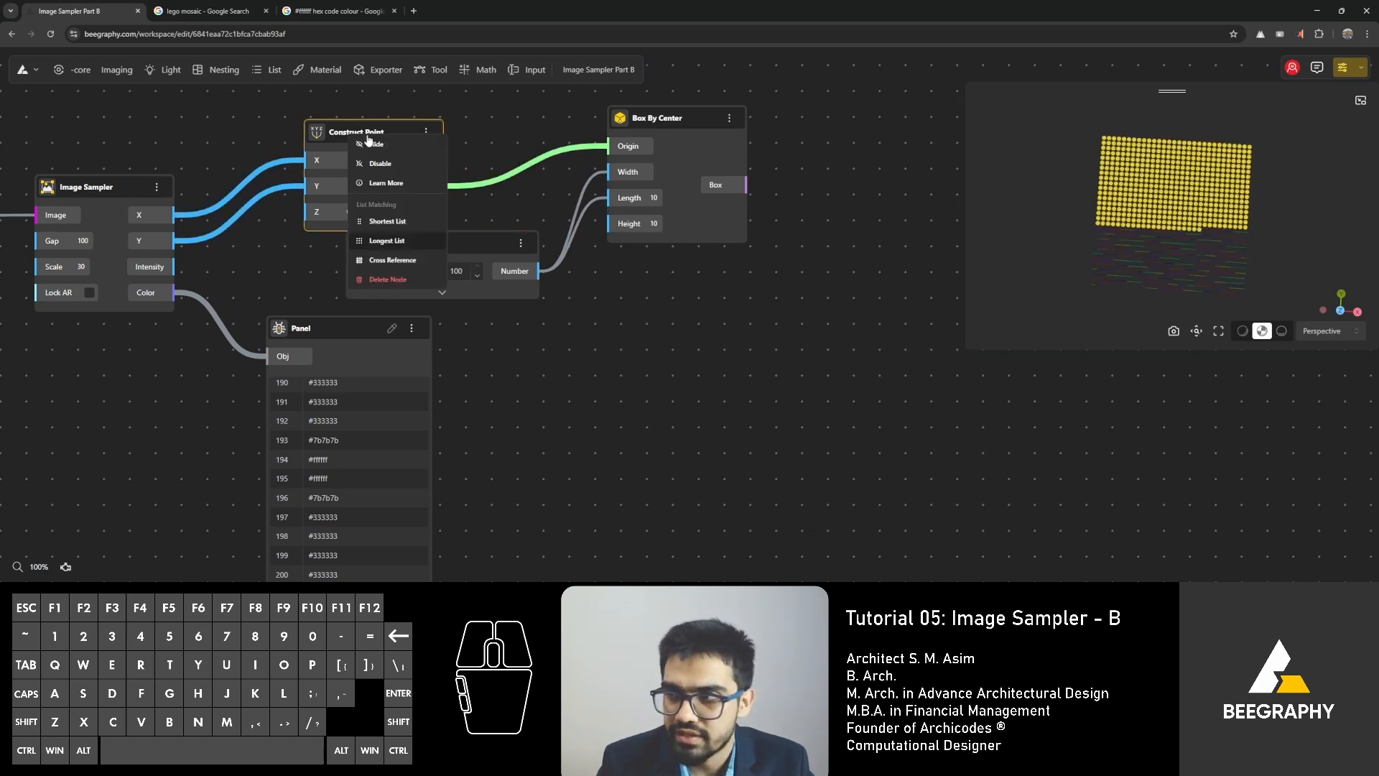
left_click(375, 145)
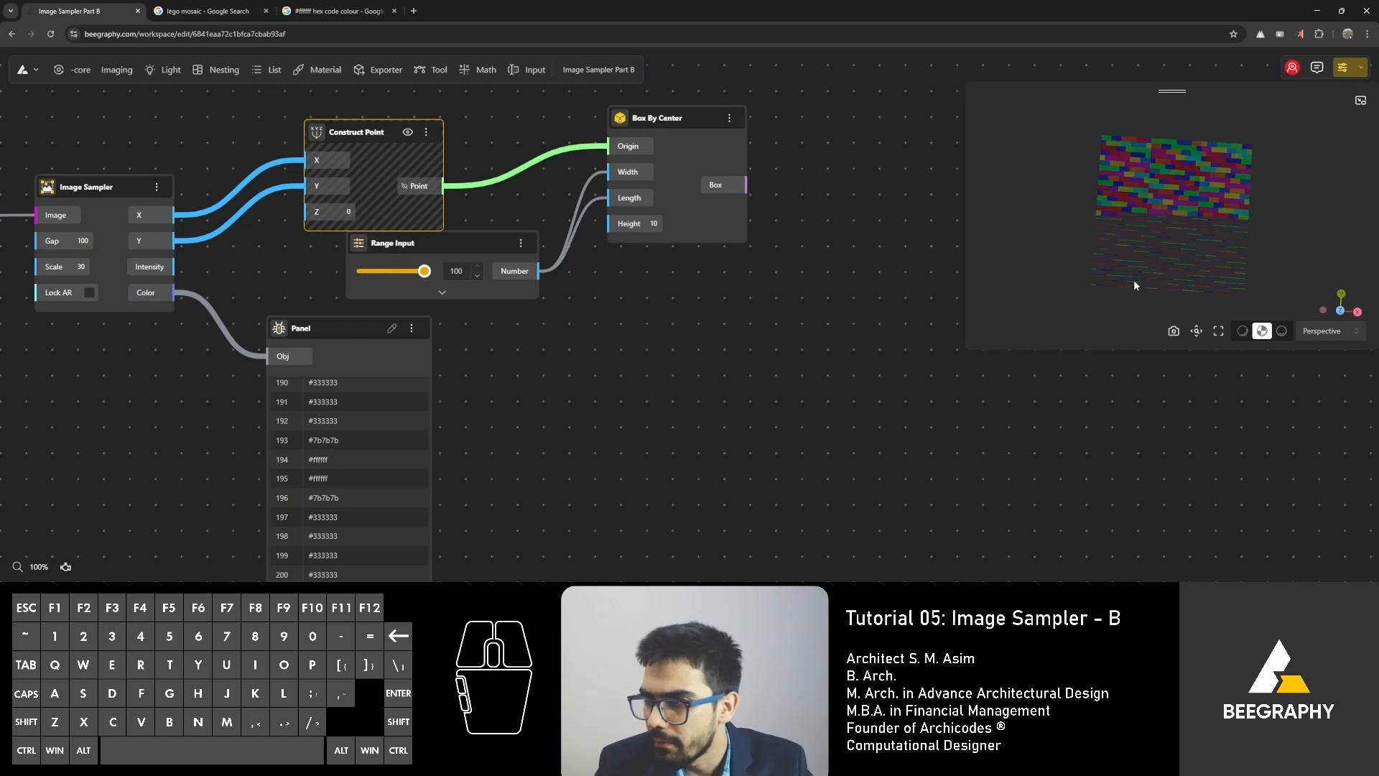
Enlarge the 3D preview to get a bigger view of the boxes.
left_click_drag(1134, 285, 1150, 231)
scroll(1151, 231, "up", 2)
right_click_drag(1150, 232, 1147, 201)
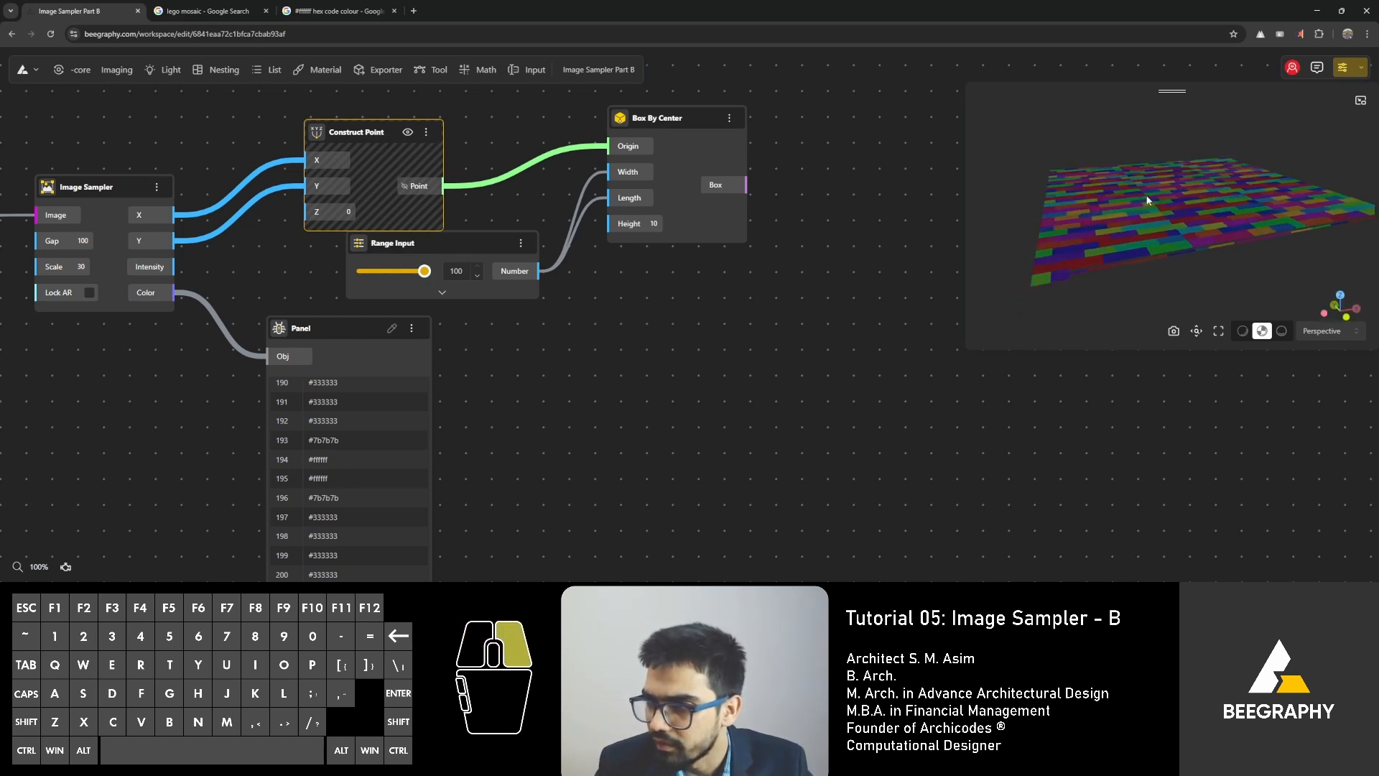
left_click_drag(1147, 201, 1109, 246)
scroll(921, 268, "down", 3)
right_click_drag(1108, 244, 1066, 205)
scroll(1101, 229, "down", 3)
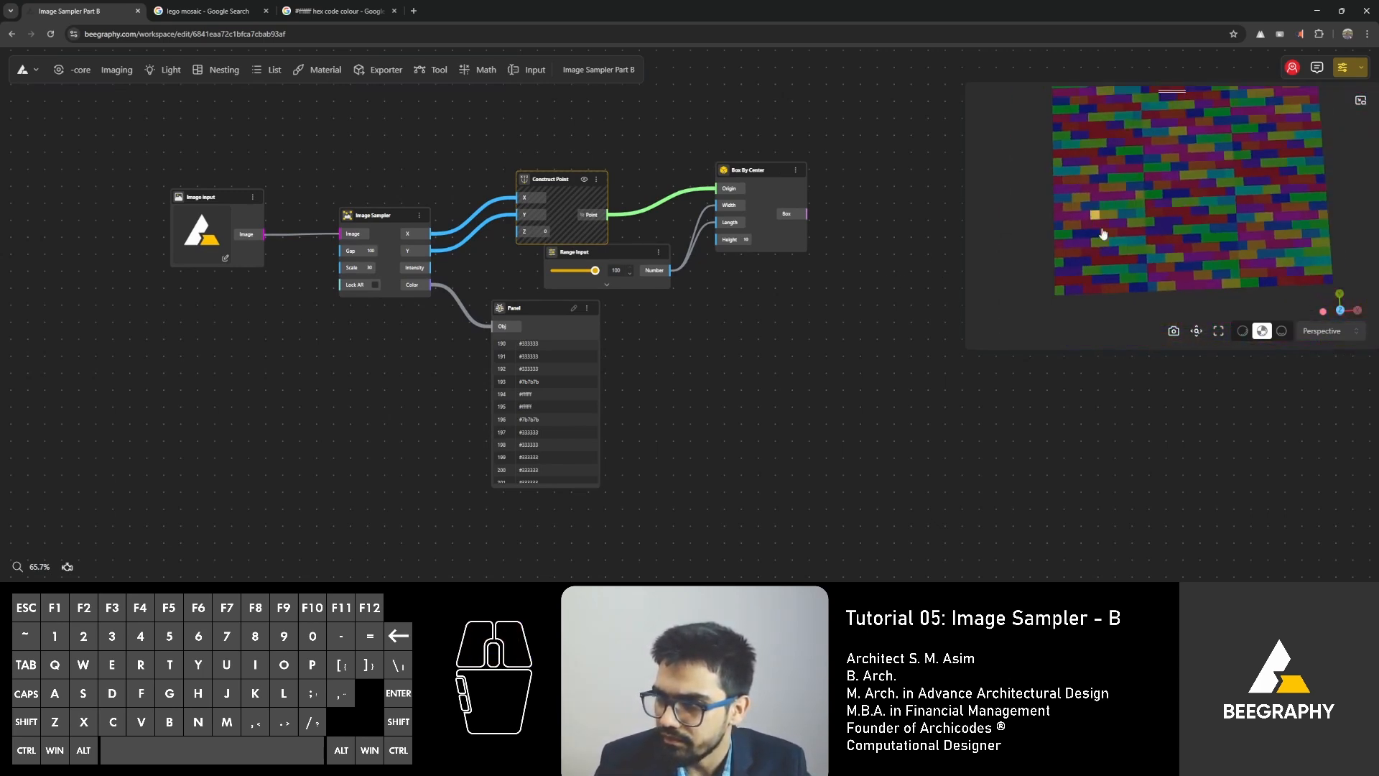
left_click_drag(968, 349, 907, 568)
left_click(910, 548)
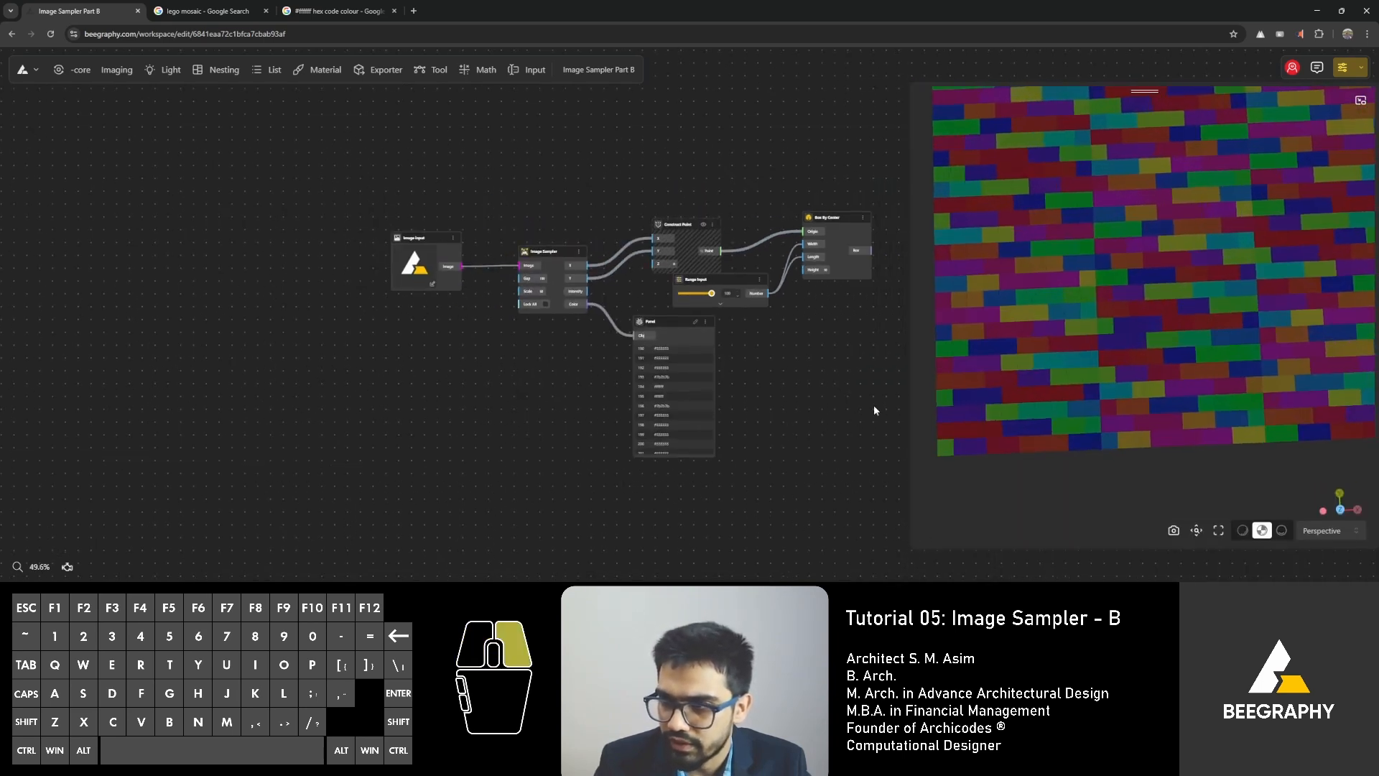
Add an Apply Material node beside Box By Center and connect the Box output to its Geometry input.
right_click_drag(874, 404, 726, 426)
scroll(732, 297, "up", 5)
double_click(805, 256)
type("ma")
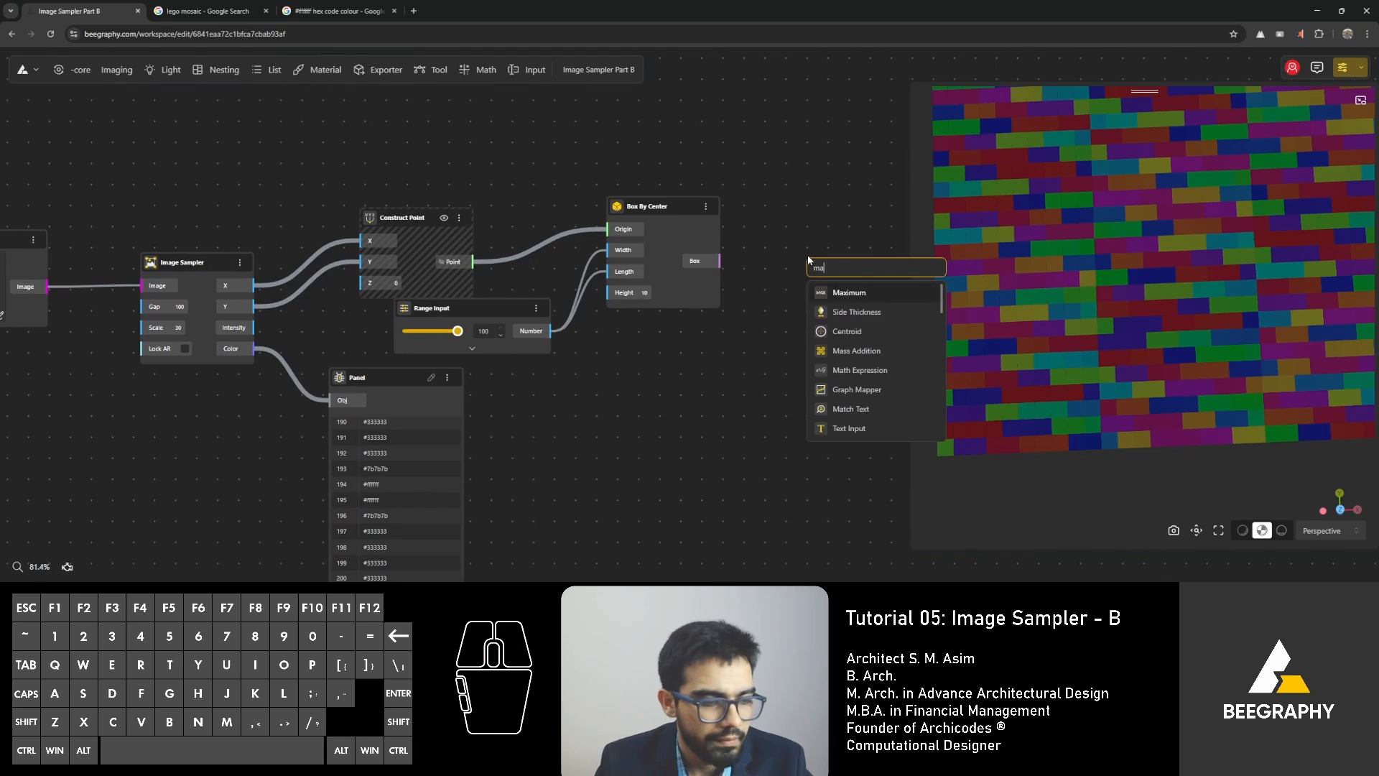
type("ter")
left_click(841, 318)
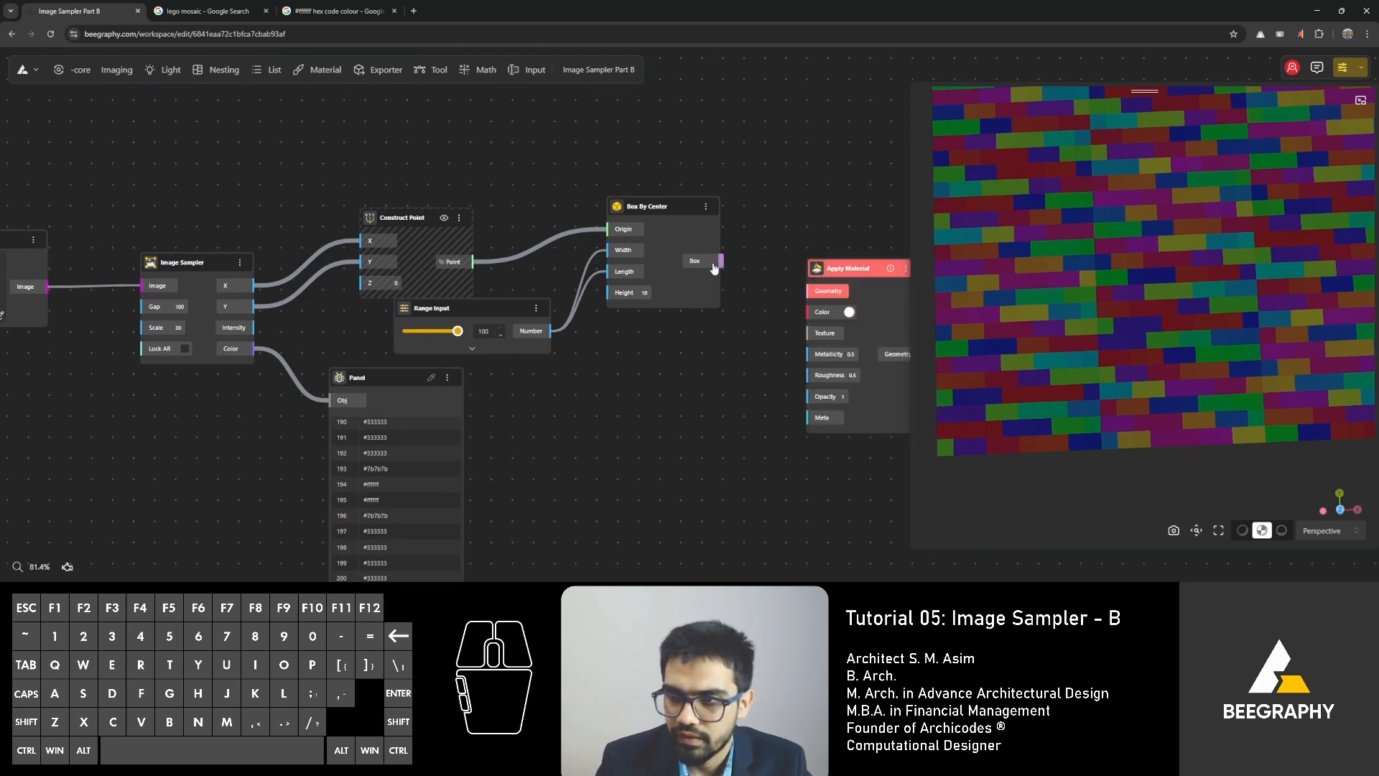
left_click(809, 217)
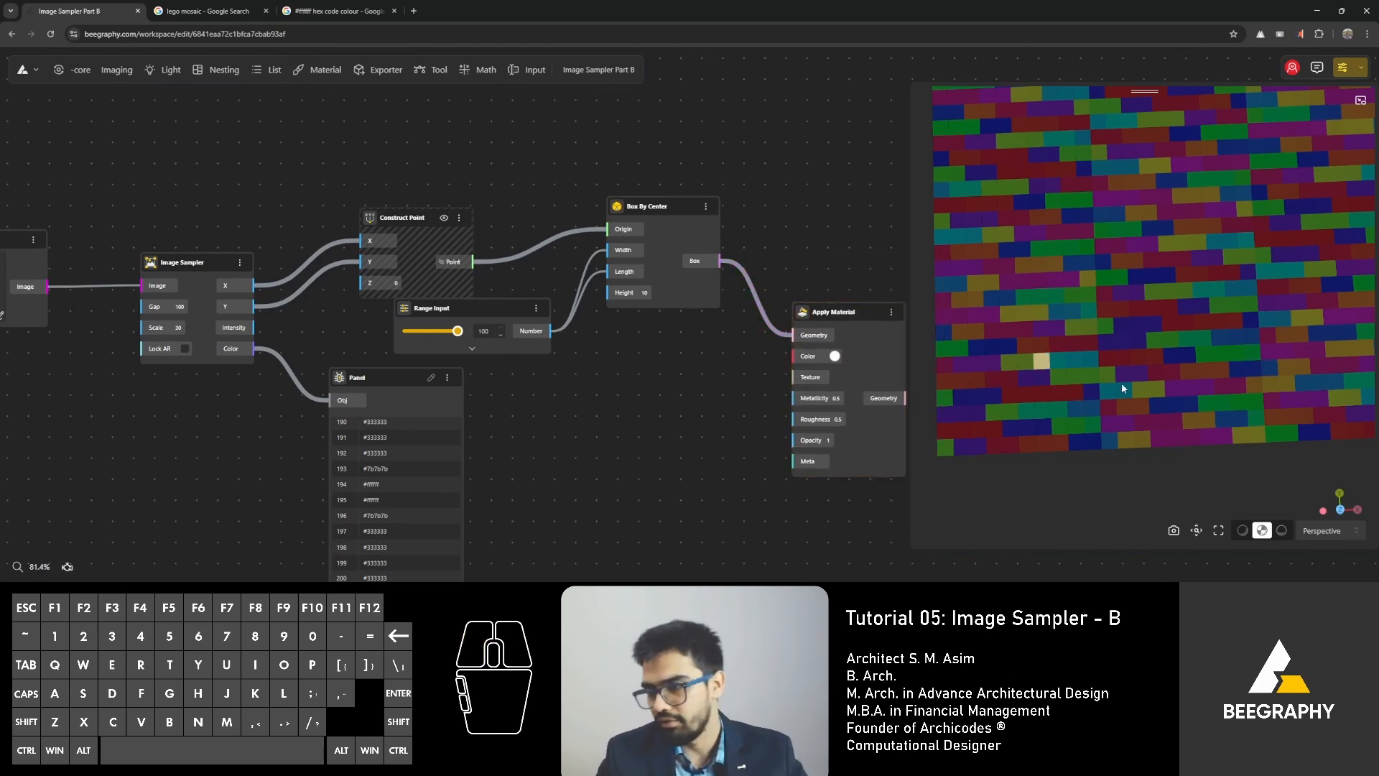
Examine the boxes with the applied material from several angles in the 3D preview.
left_click_drag(1099, 429, 1017, 337)
scroll(1018, 337, "up", 6)
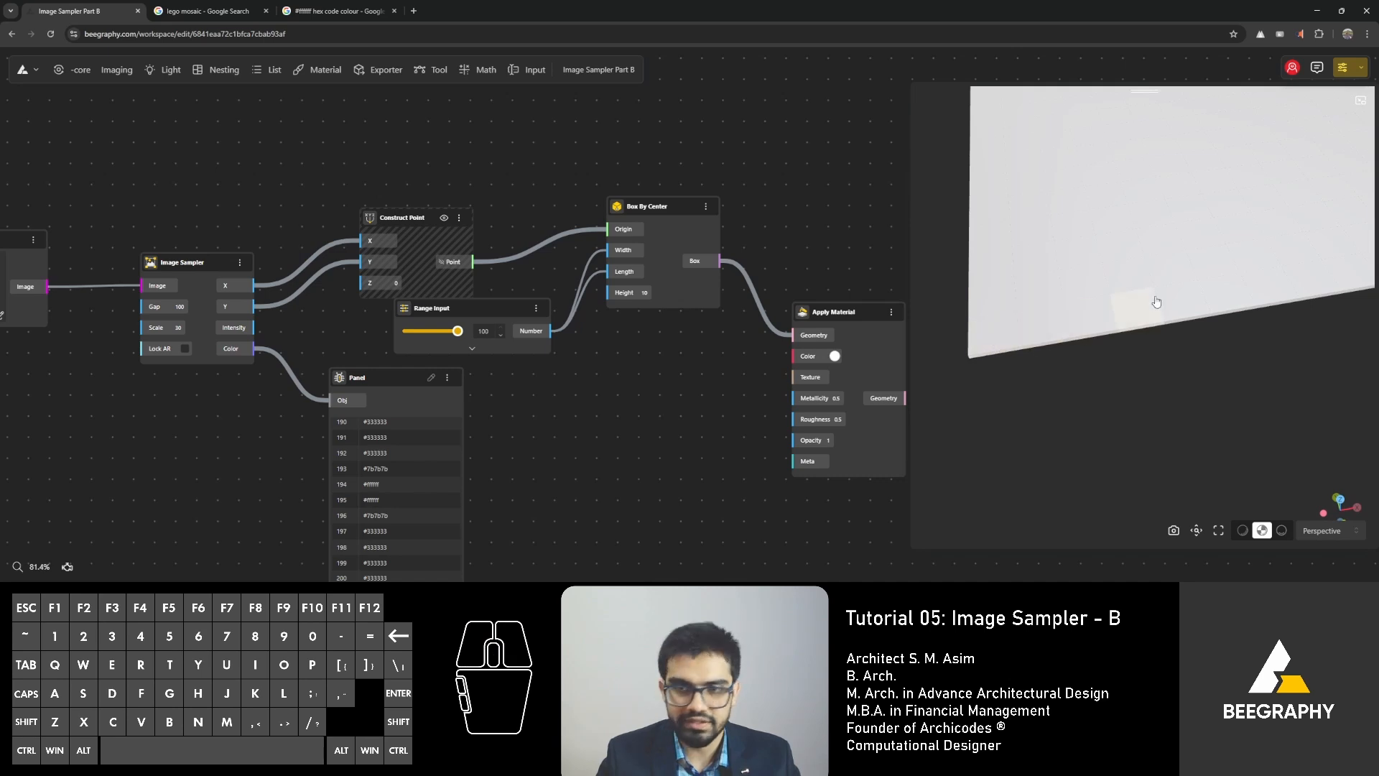
left_click_drag(1134, 326, 1128, 325)
scroll(1128, 324, "down", 5)
right_click_drag(1126, 323, 1060, 316)
left_click_drag(1059, 316, 1060, 332)
Connect Image Sampler's Color output to Apply Material's Color input and check the coloured boxes in the 3D preview.
left_click(801, 324)
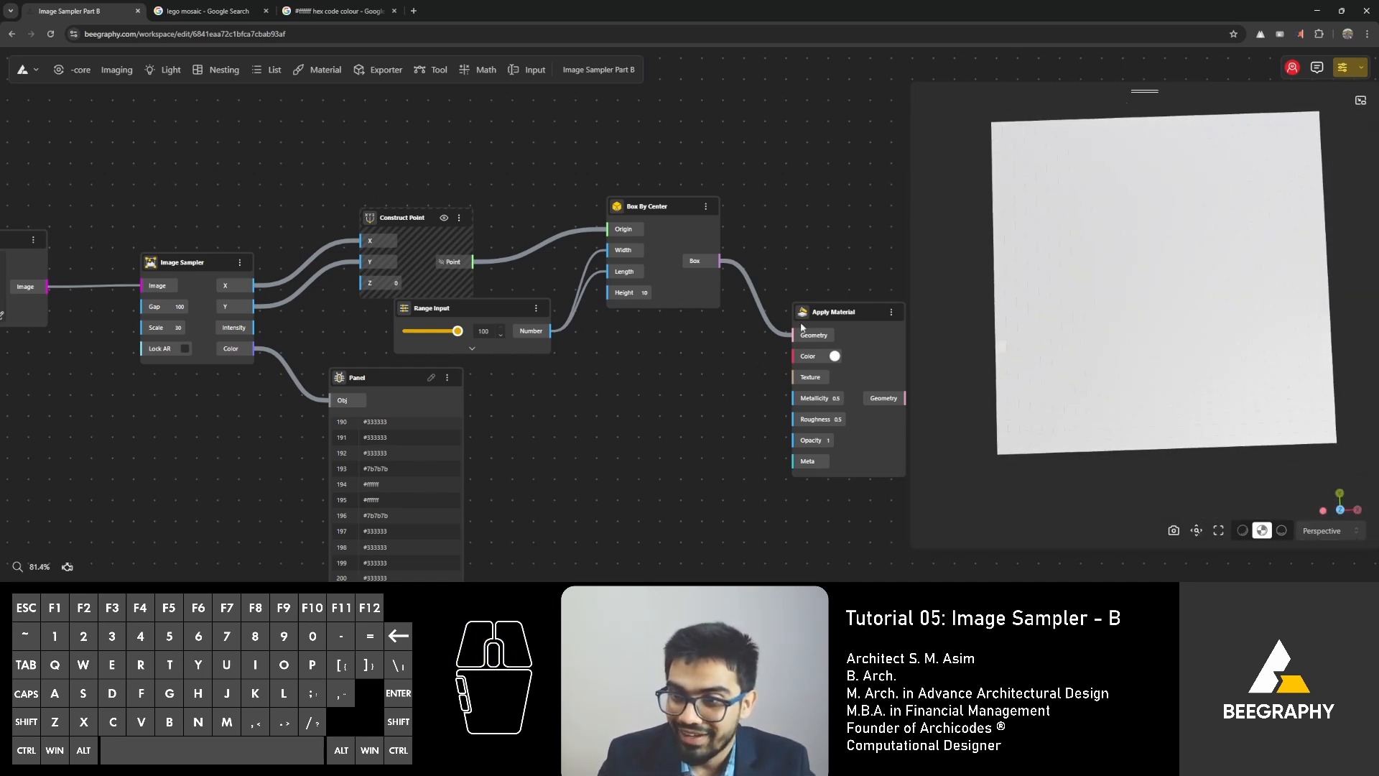
left_click(827, 323)
right_click(644, 333)
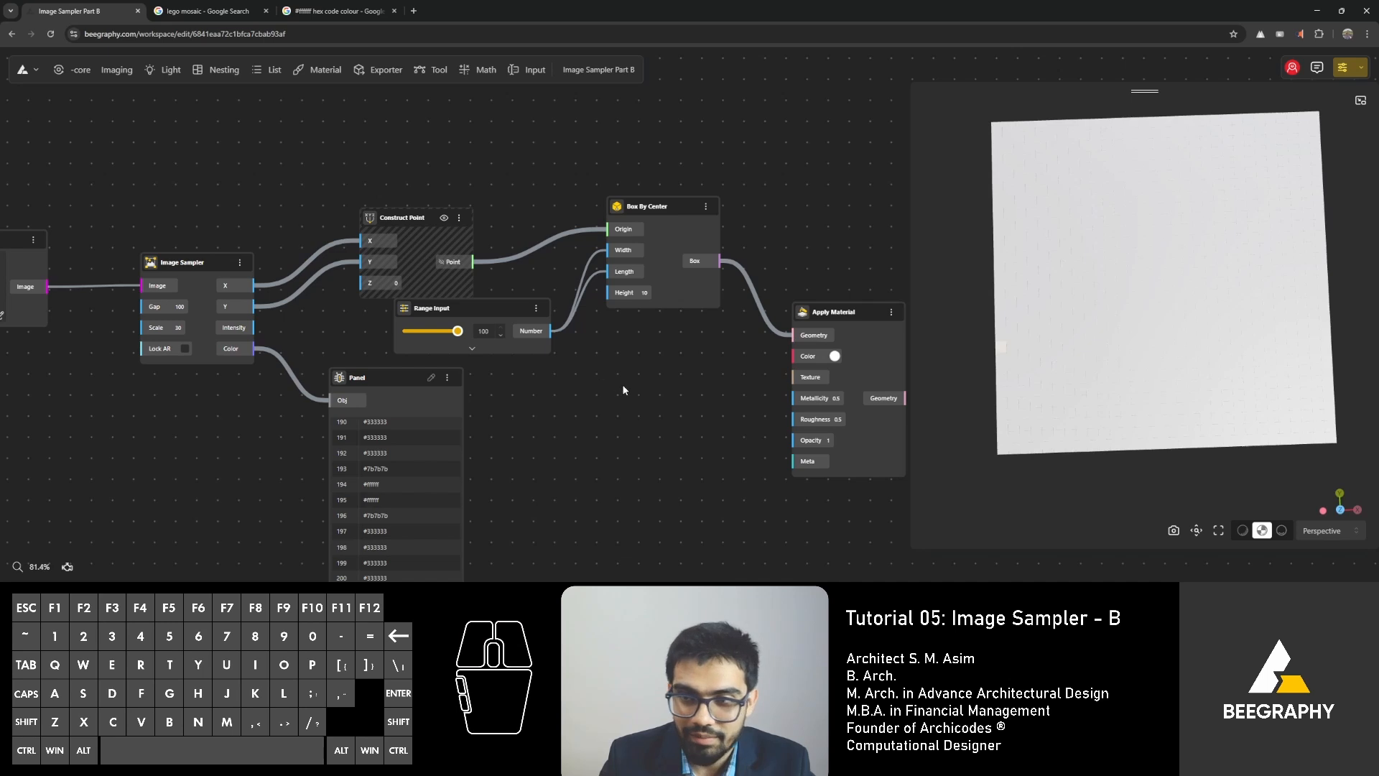
left_click(251, 350)
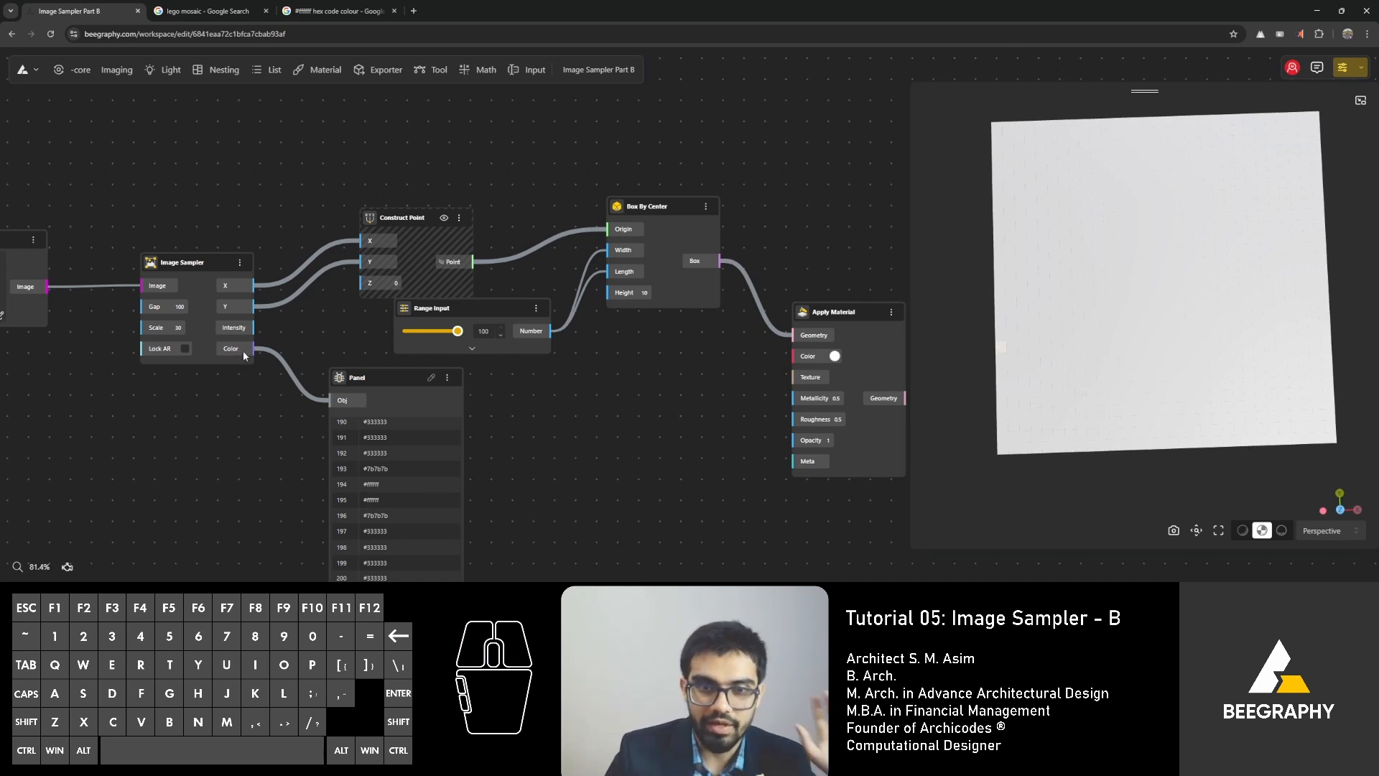
left_click(533, 420)
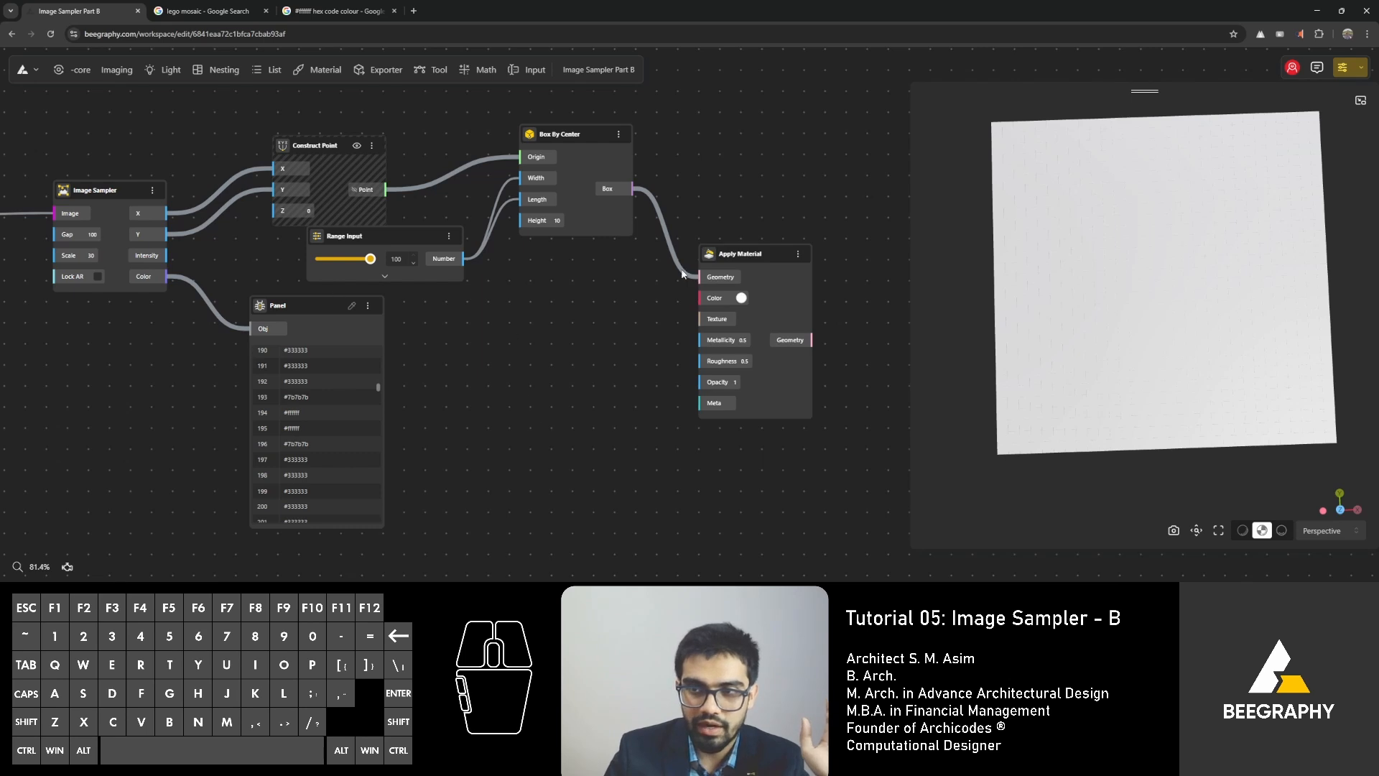
left_click_drag(166, 276, 697, 298)
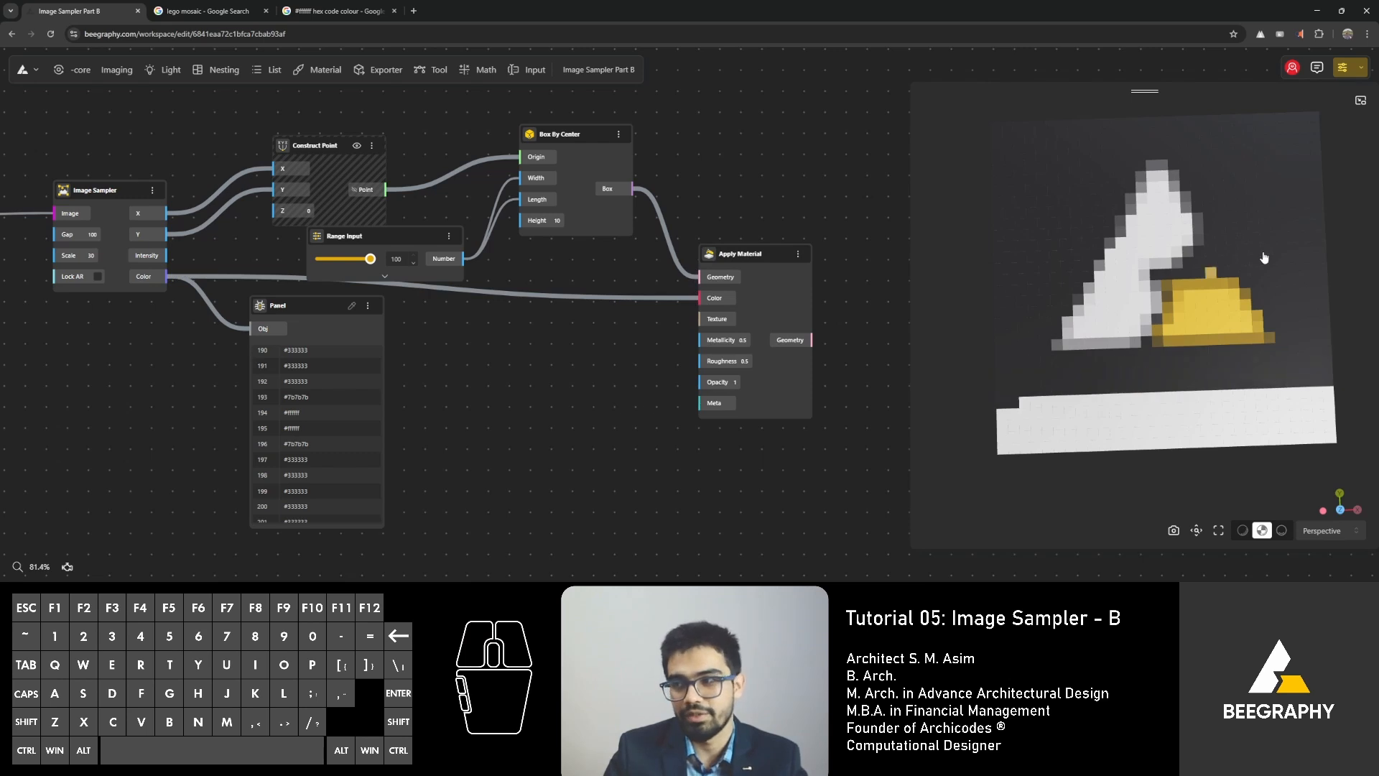
scroll(1190, 209, "up", 2)
scroll(1191, 209, "up", 4)
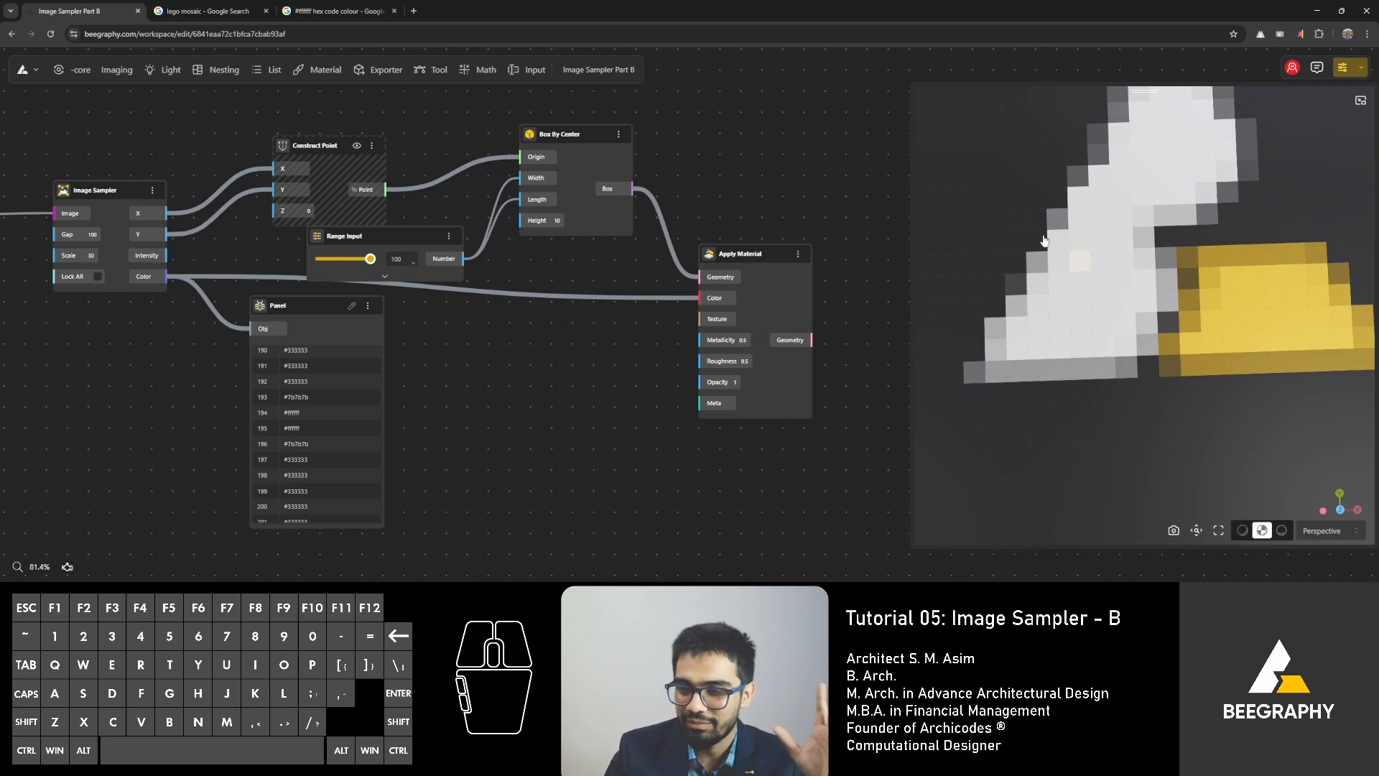
scroll(1044, 241, "down", 5)
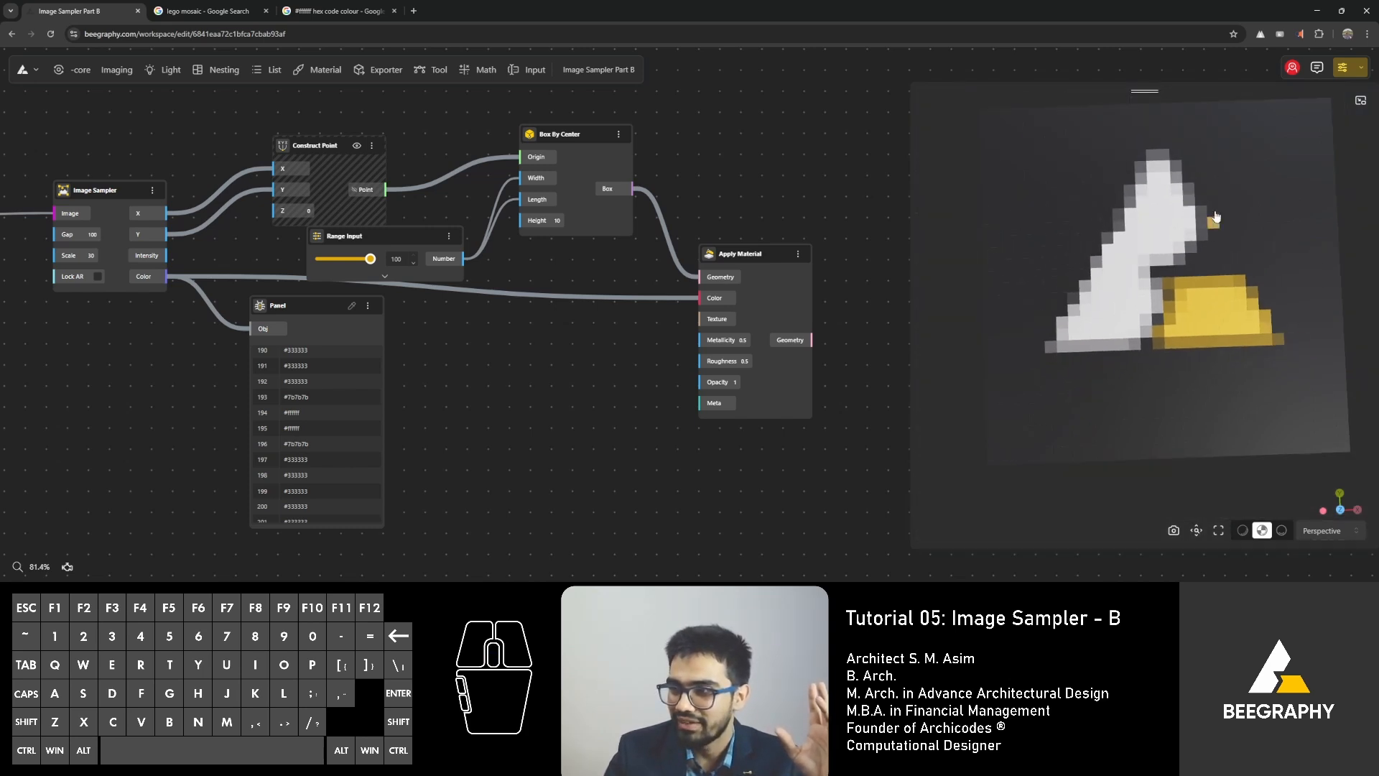
scroll(402, 367, "down", 3)
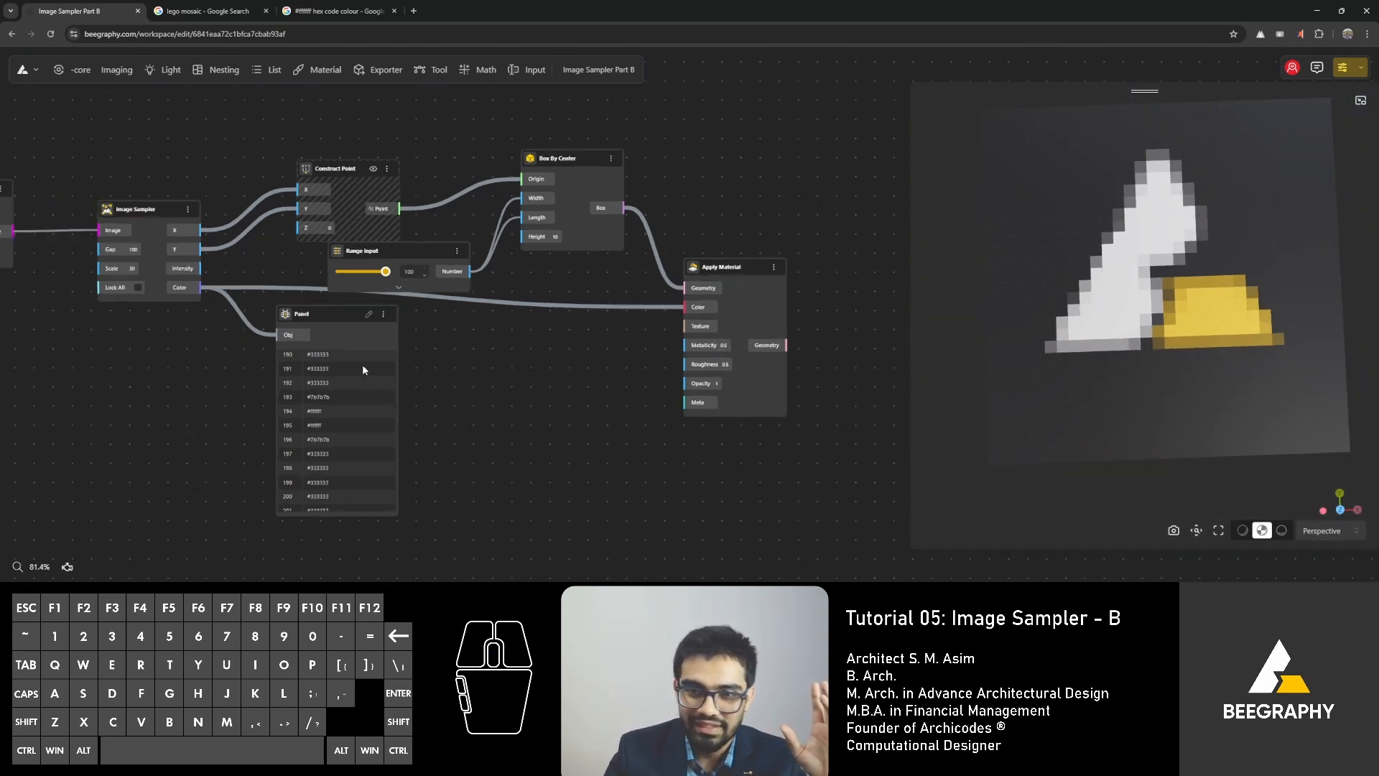
Move Image Sampler lower, then add a Range Input node set to 40 below Image Input and connect it to the sampler's Scale.
right_click_drag(163, 339, 469, 362)
scroll(418, 273, "up", 7)
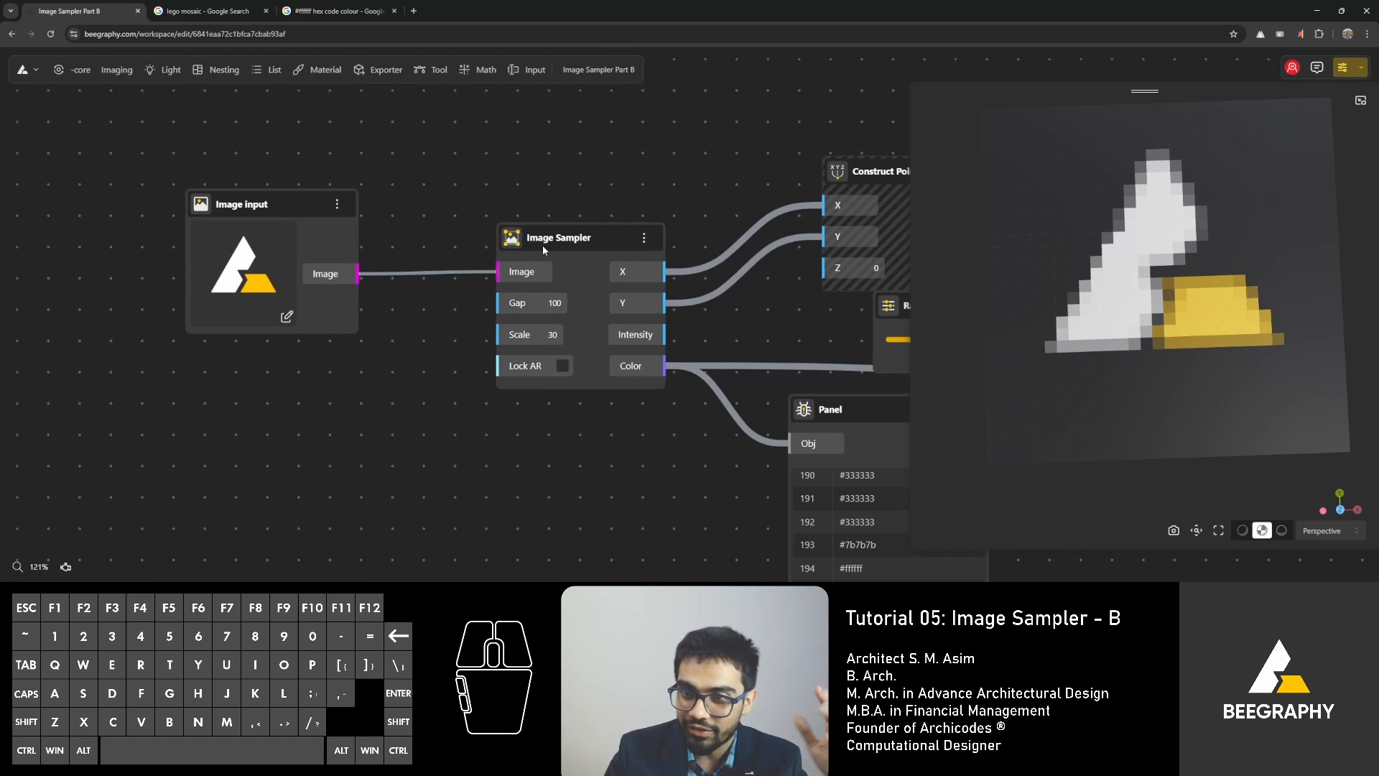
left_click_drag(542, 248, 548, 312)
right_click_drag(1070, 446, 1066, 430)
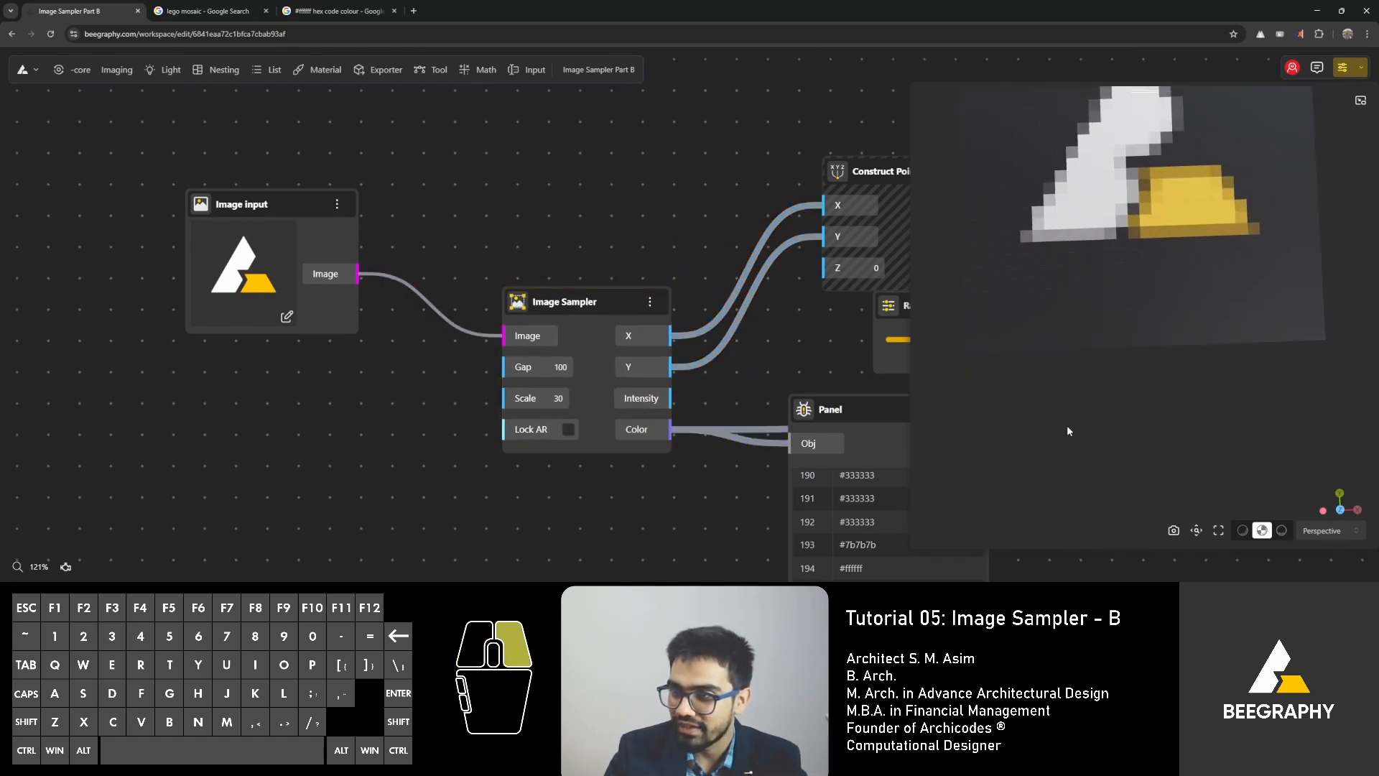
mouse_move(1067, 430)
left_mouse_down()
mouse_move(1062, 454)
mouse_move(1066, 405)
mouse_move(1066, 434)
left_mouse_up()
double_click(310, 417)
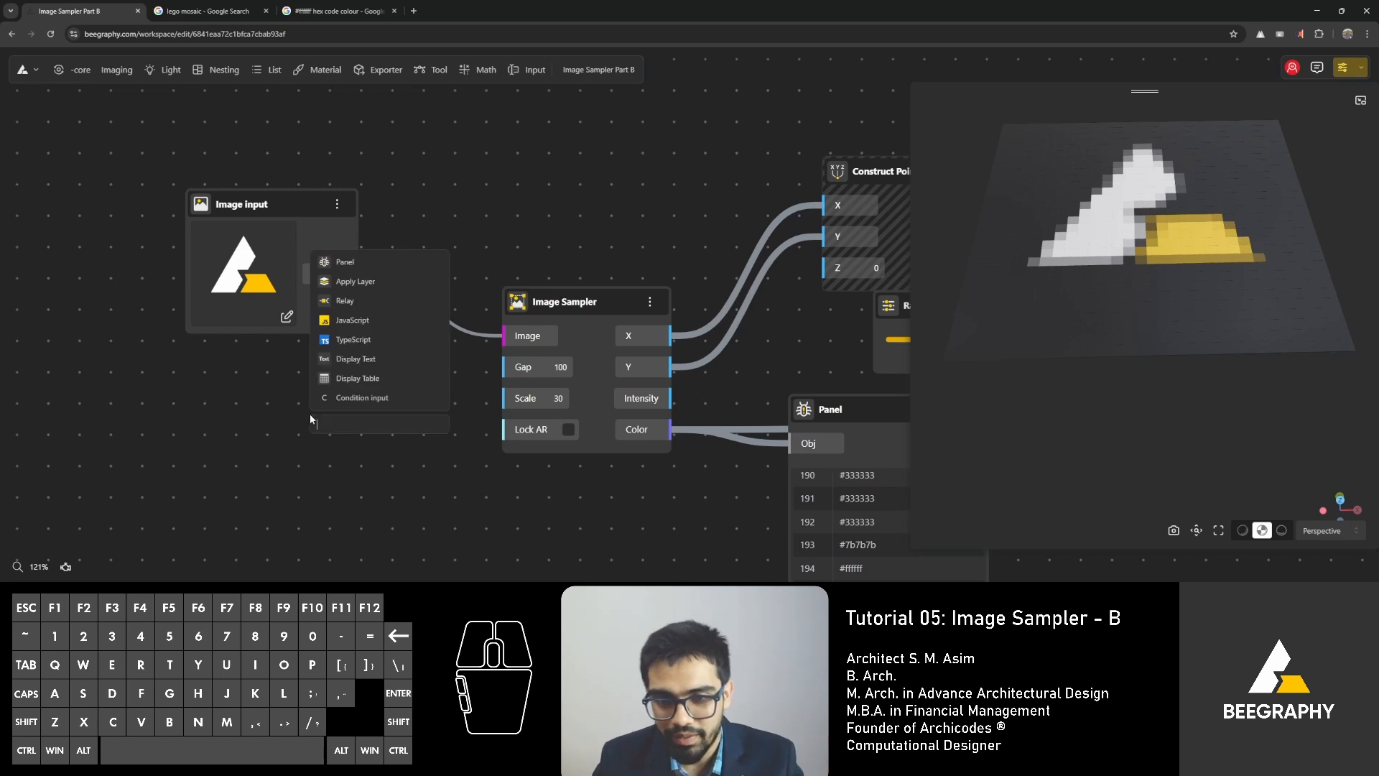
type("40")
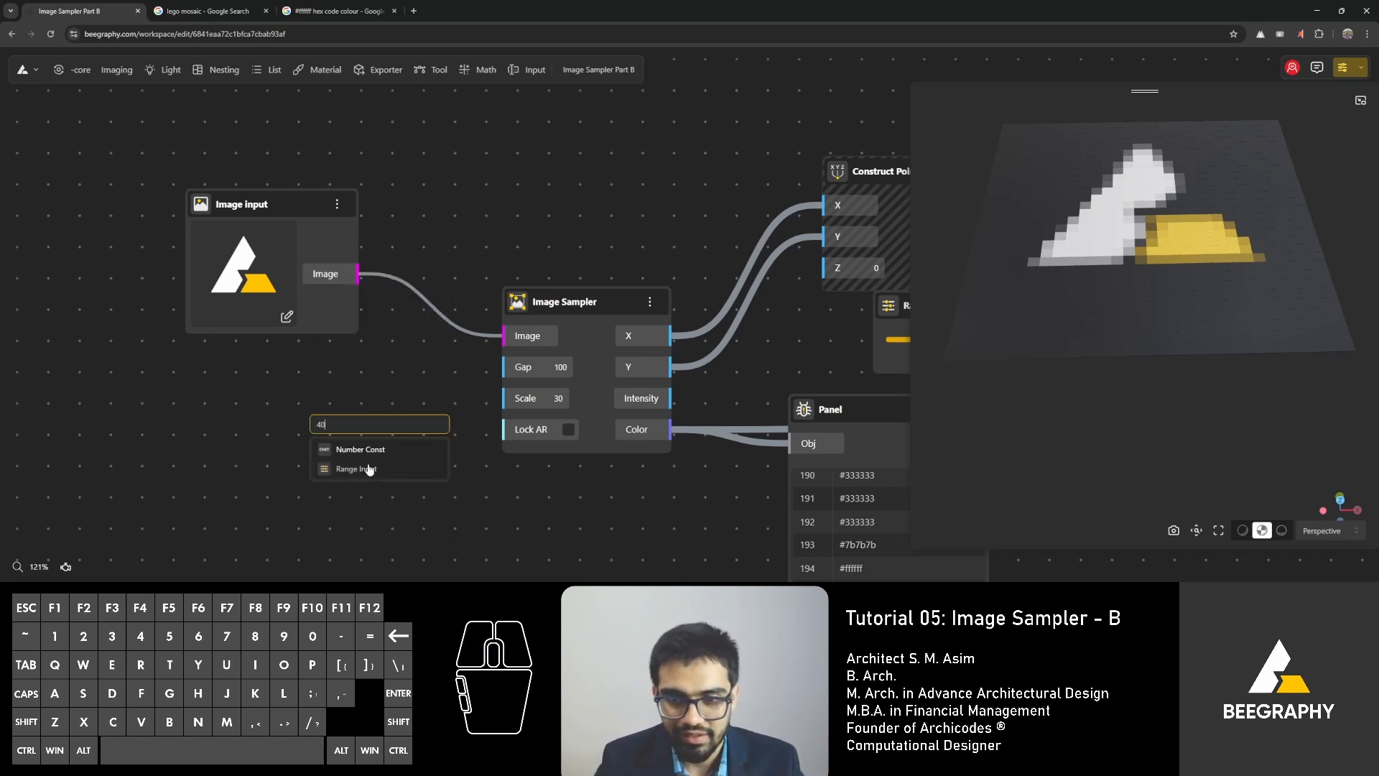
left_click(369, 469)
left_click_drag(440, 431, 519, 411)
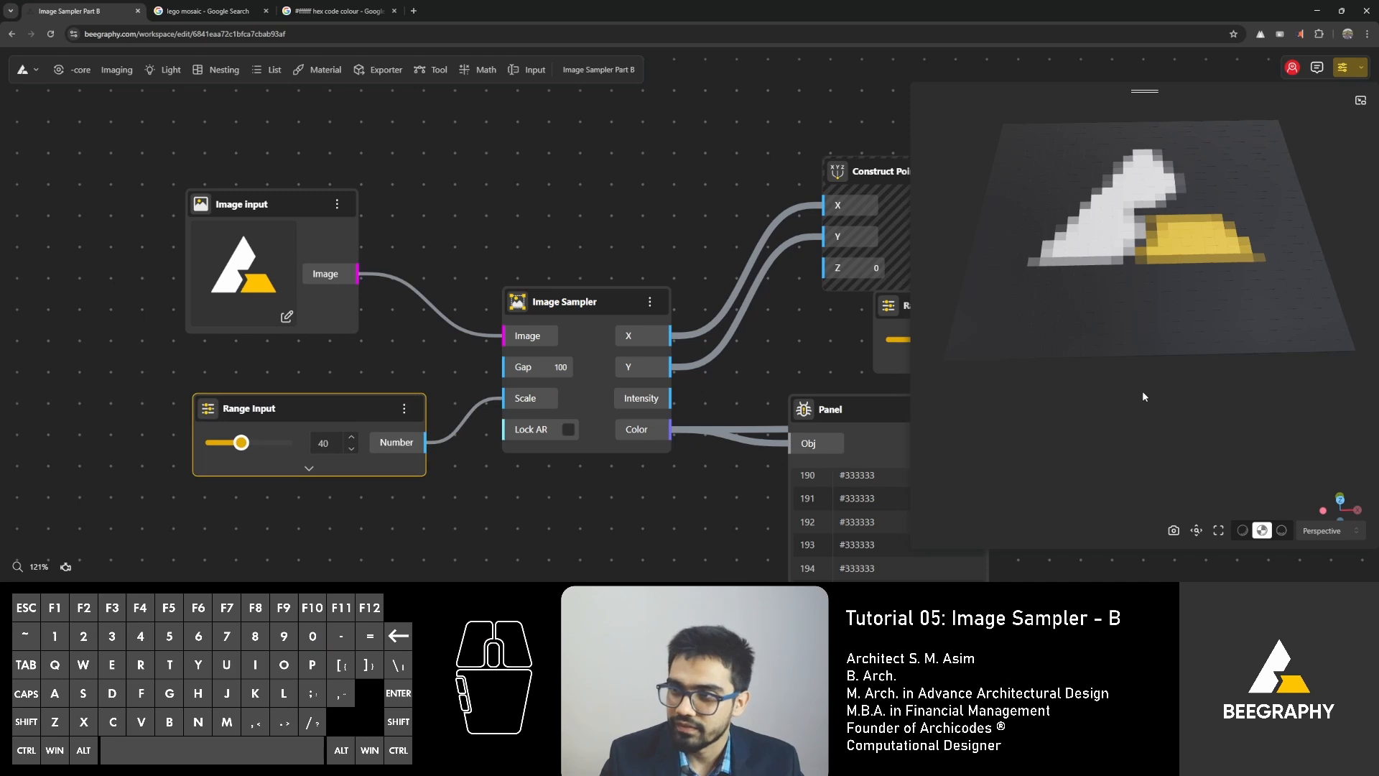
Hide the Box By Center node's preview so only the Apply Material result is displayed.
left_click_drag(1111, 362, 1094, 324)
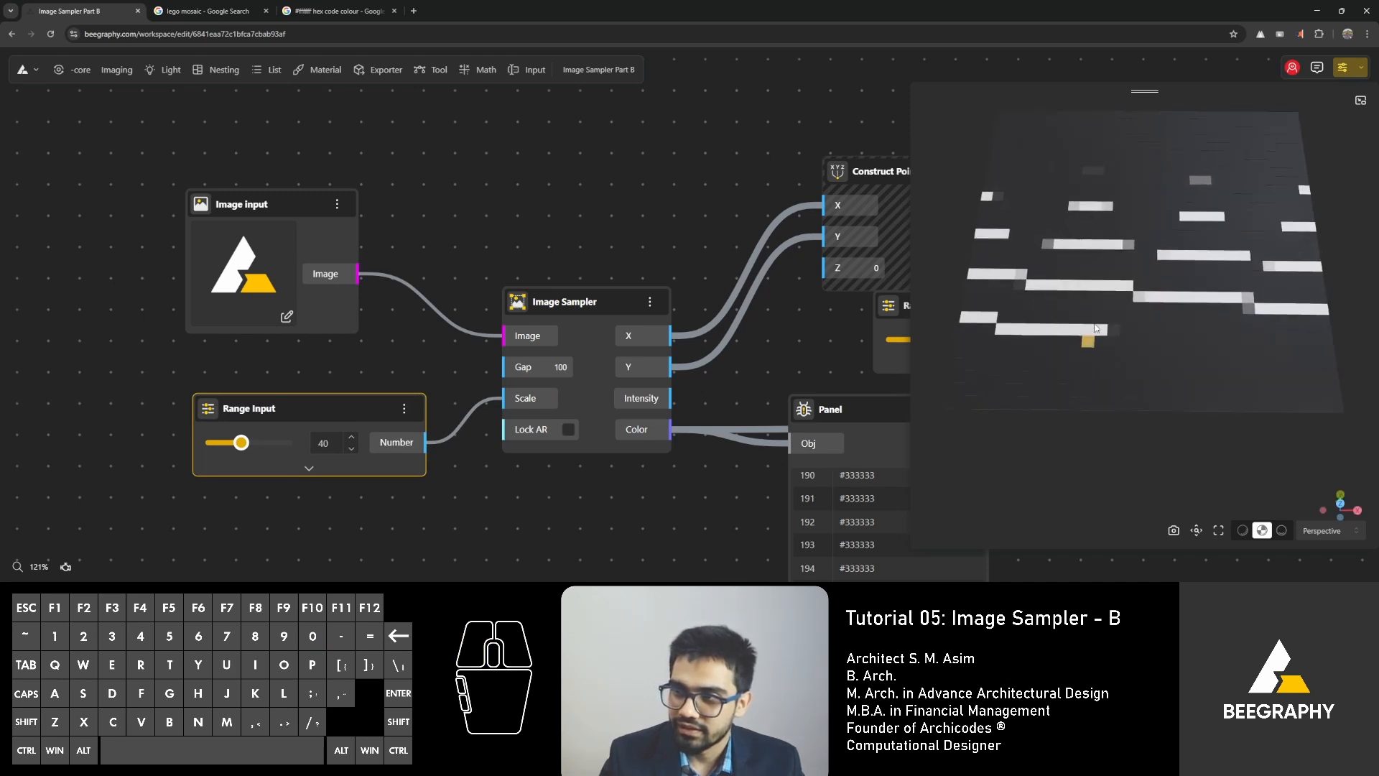
scroll(1095, 329, "down", 5)
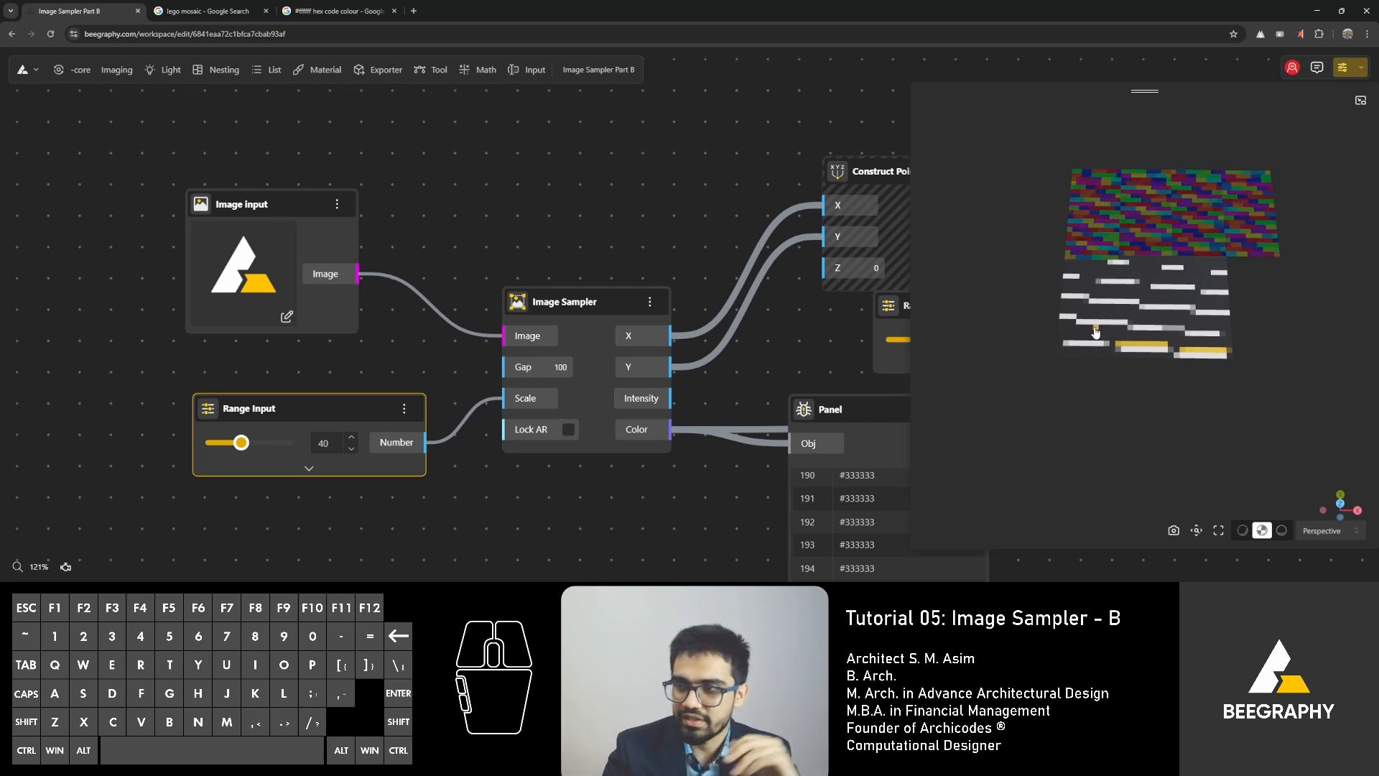
right_click_drag(723, 176, 426, 174)
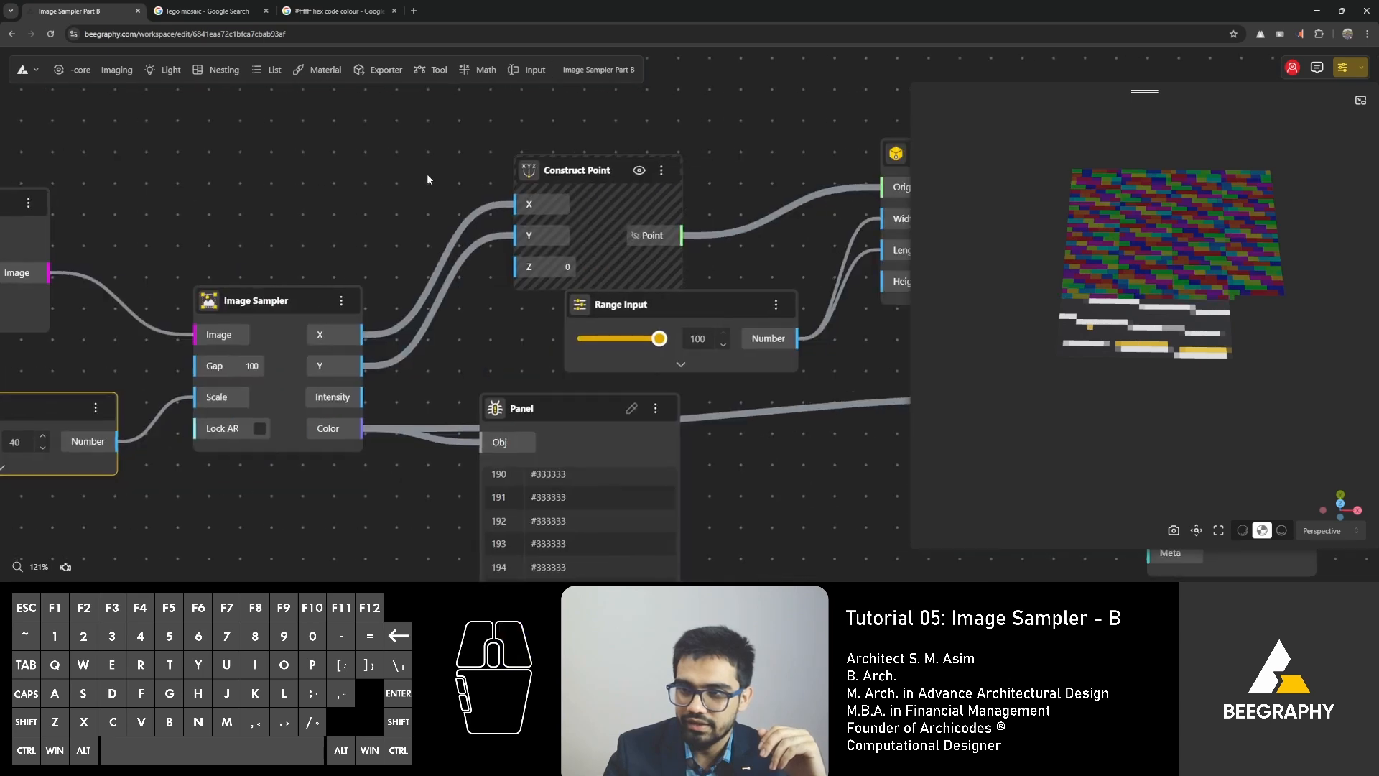
right_click_drag(491, 126, 97, 118)
right_click(564, 152)
left_click(586, 166)
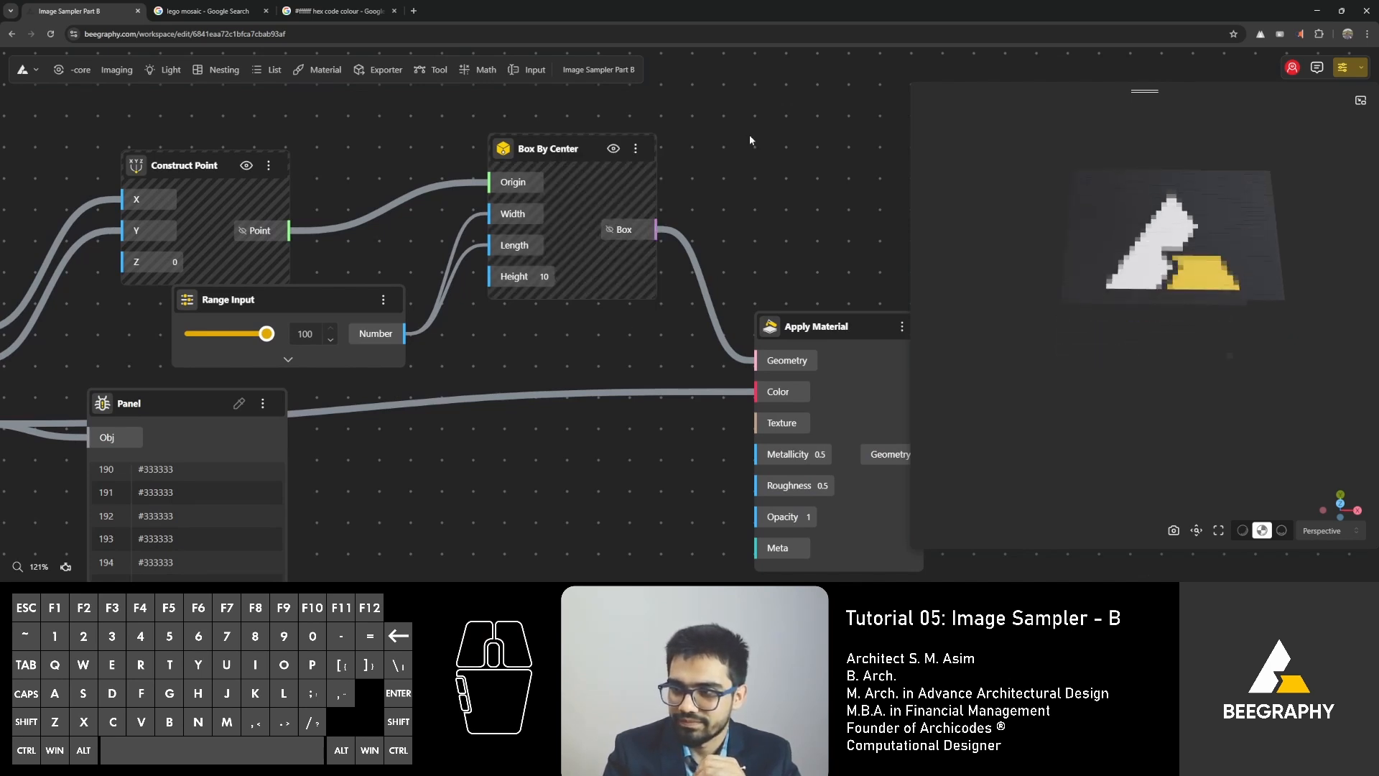
Replace the picture in the Image Input node with European_roller_480x480.webp from the image list.
left_click_drag(1162, 250, 1175, 319)
scroll(1171, 309, "up", 3)
mouse_move(1169, 306)
right_mouse_down()
mouse_move(1162, 287)
mouse_move(1150, 310)
right_mouse_up()
scroll(1150, 311, "down", 2)
scroll(1145, 310, "down", 2)
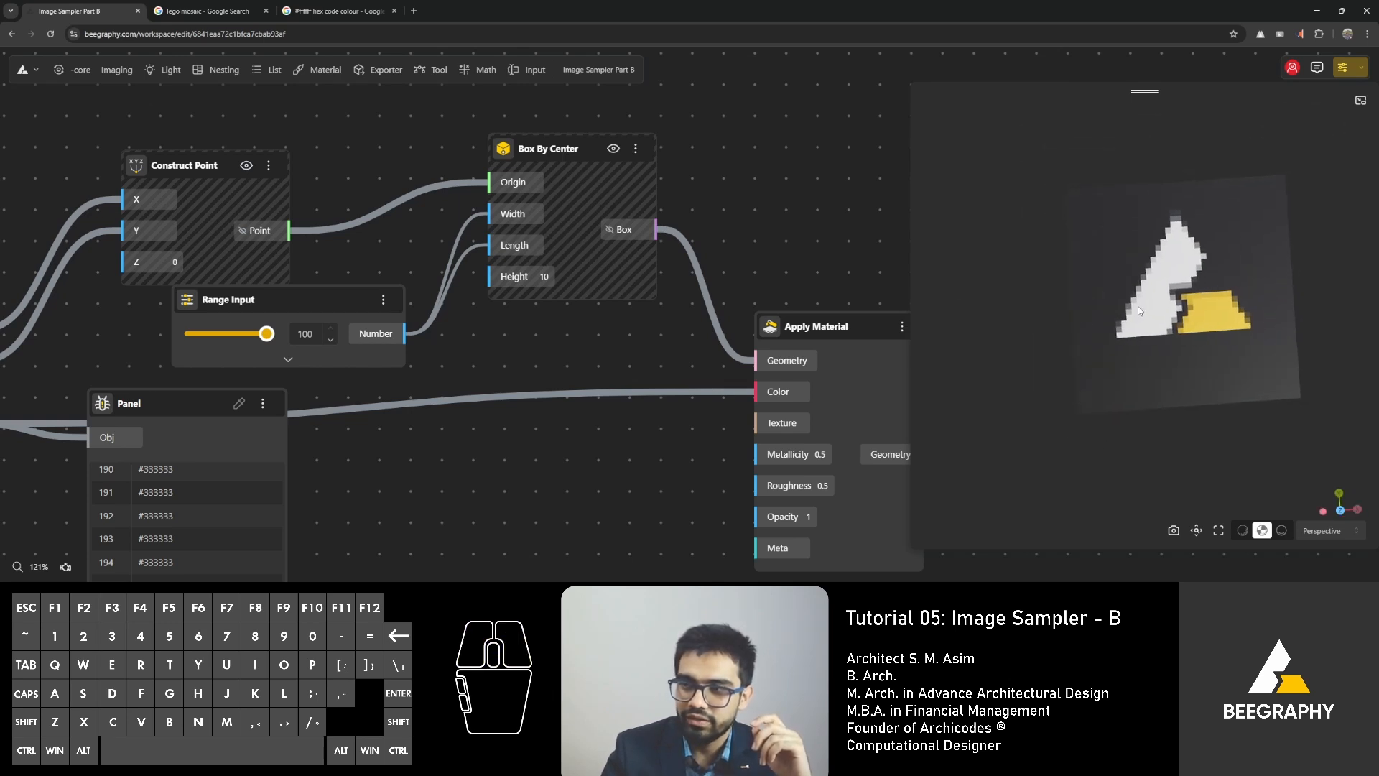
scroll(627, 260, "down", 3)
right_click_drag(164, 171, 597, 174)
scroll(359, 296, "up", 3)
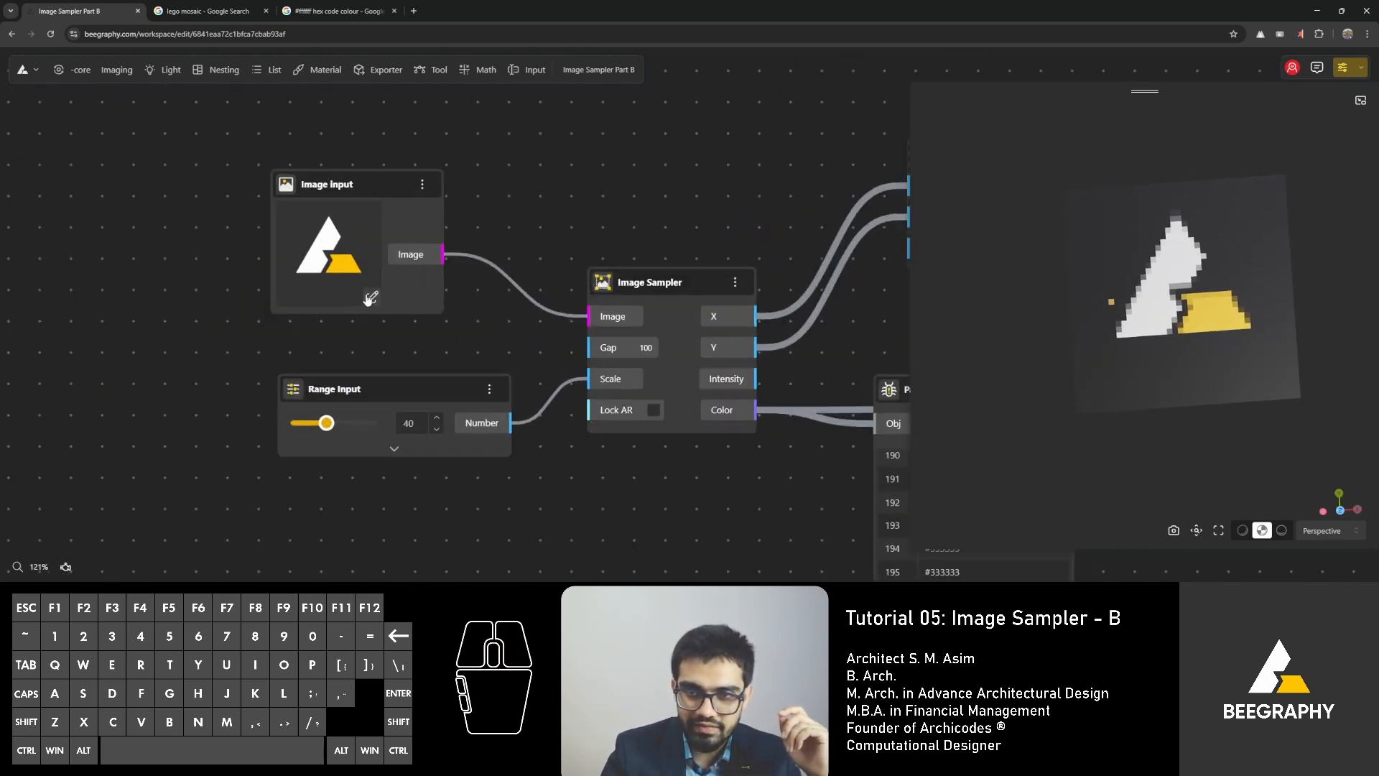
left_click(371, 298)
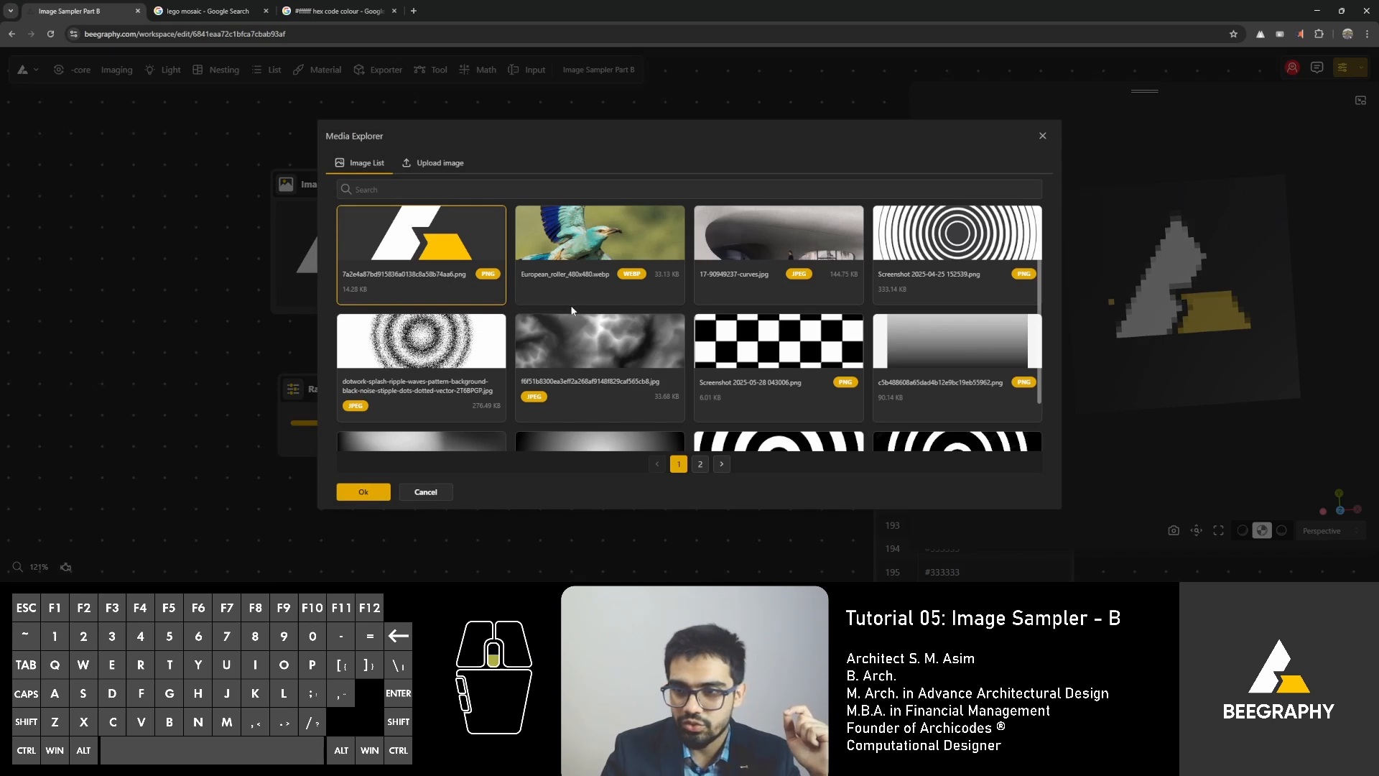
left_click(609, 245)
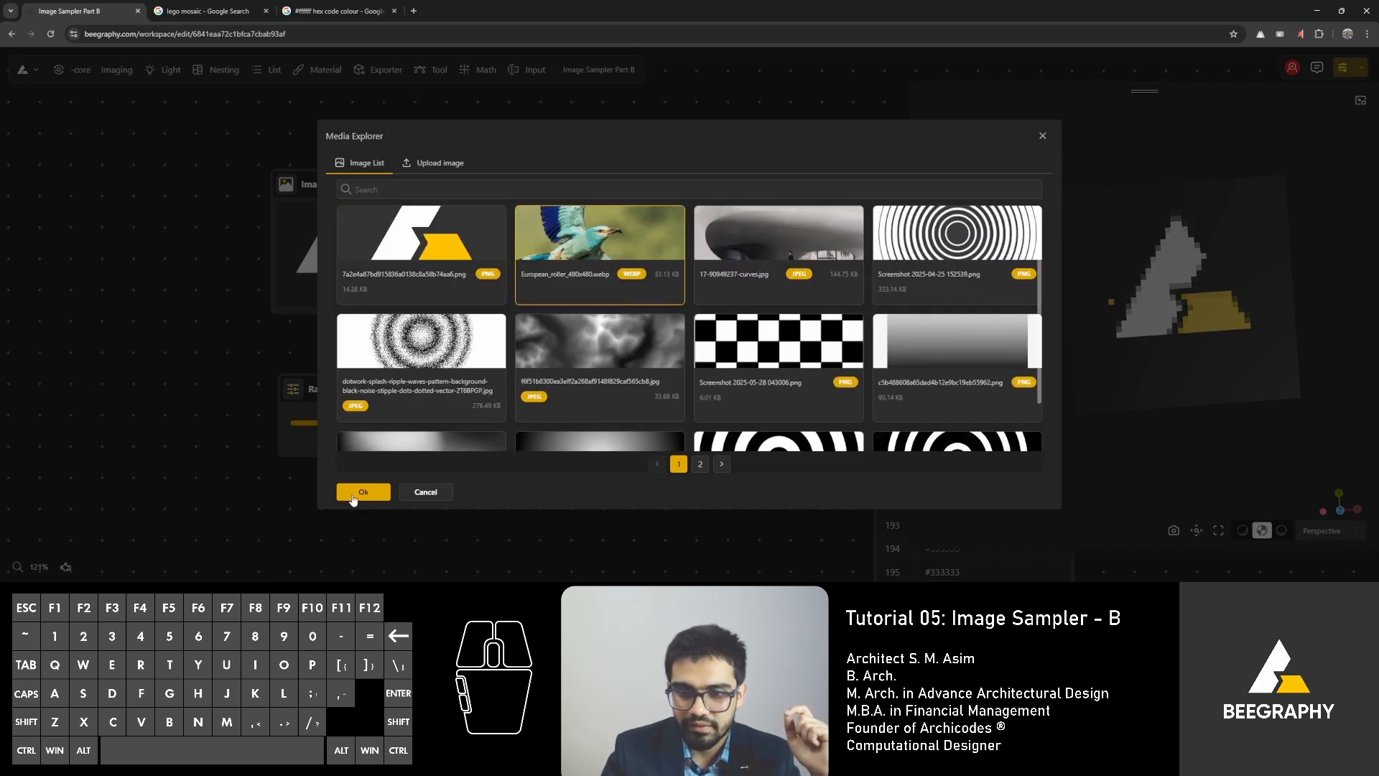
left_click(362, 492)
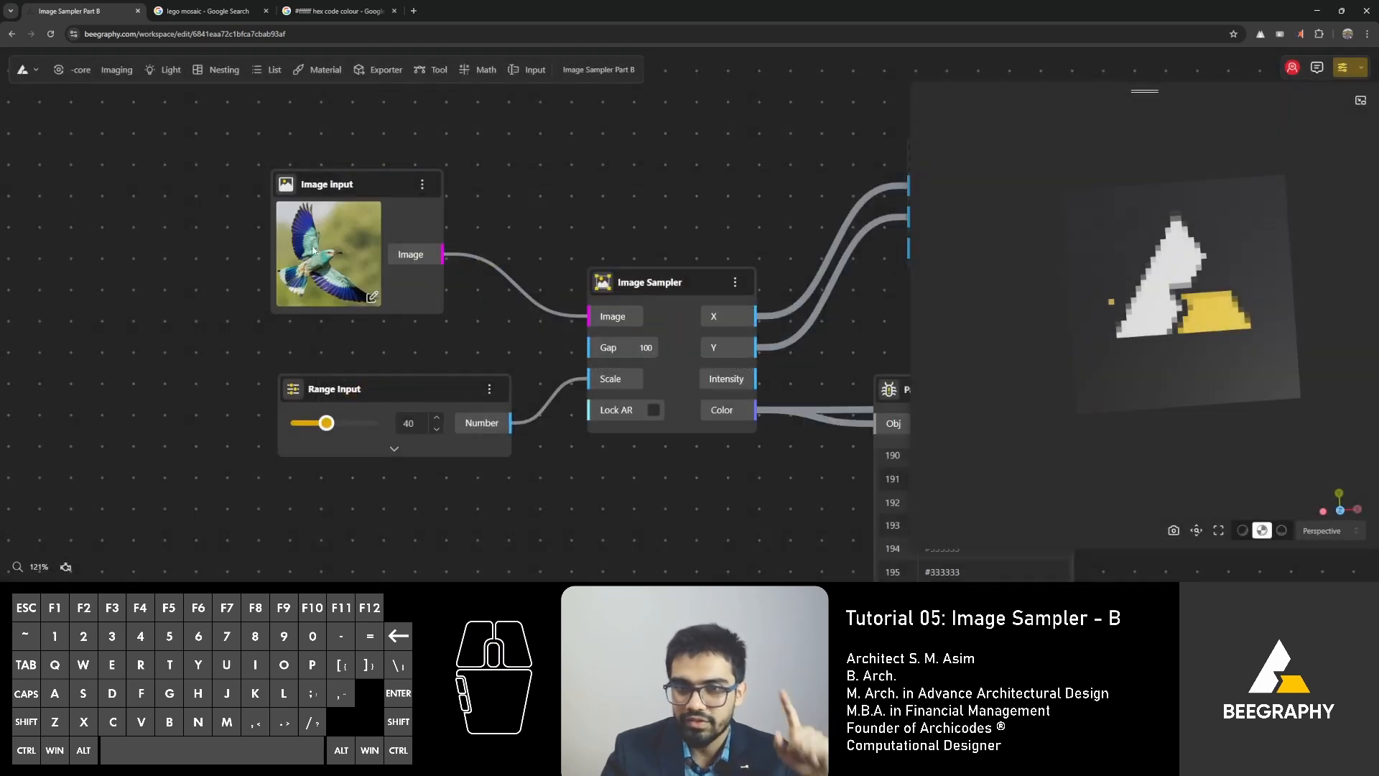
Examine the bird mosaic up close and from several angles in the 3D preview.
left_click_drag(1028, 359, 1030, 402)
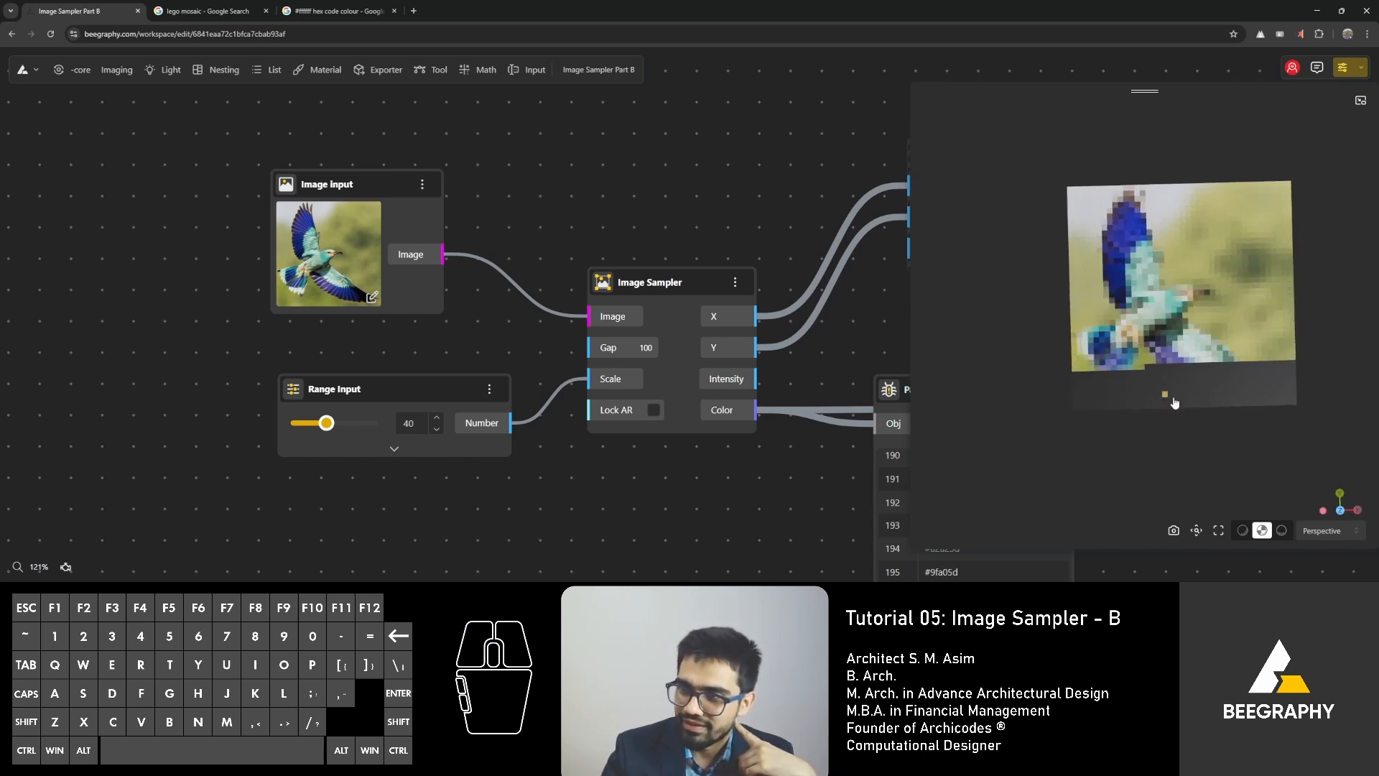
scroll(1175, 395, "up", 6)
right_click_drag(1178, 385, 1125, 391)
mouse_move(1125, 391)
left_mouse_down()
mouse_move(1125, 402)
mouse_move(1151, 344)
mouse_move(1119, 360)
mouse_move(1116, 415)
left_mouse_up()
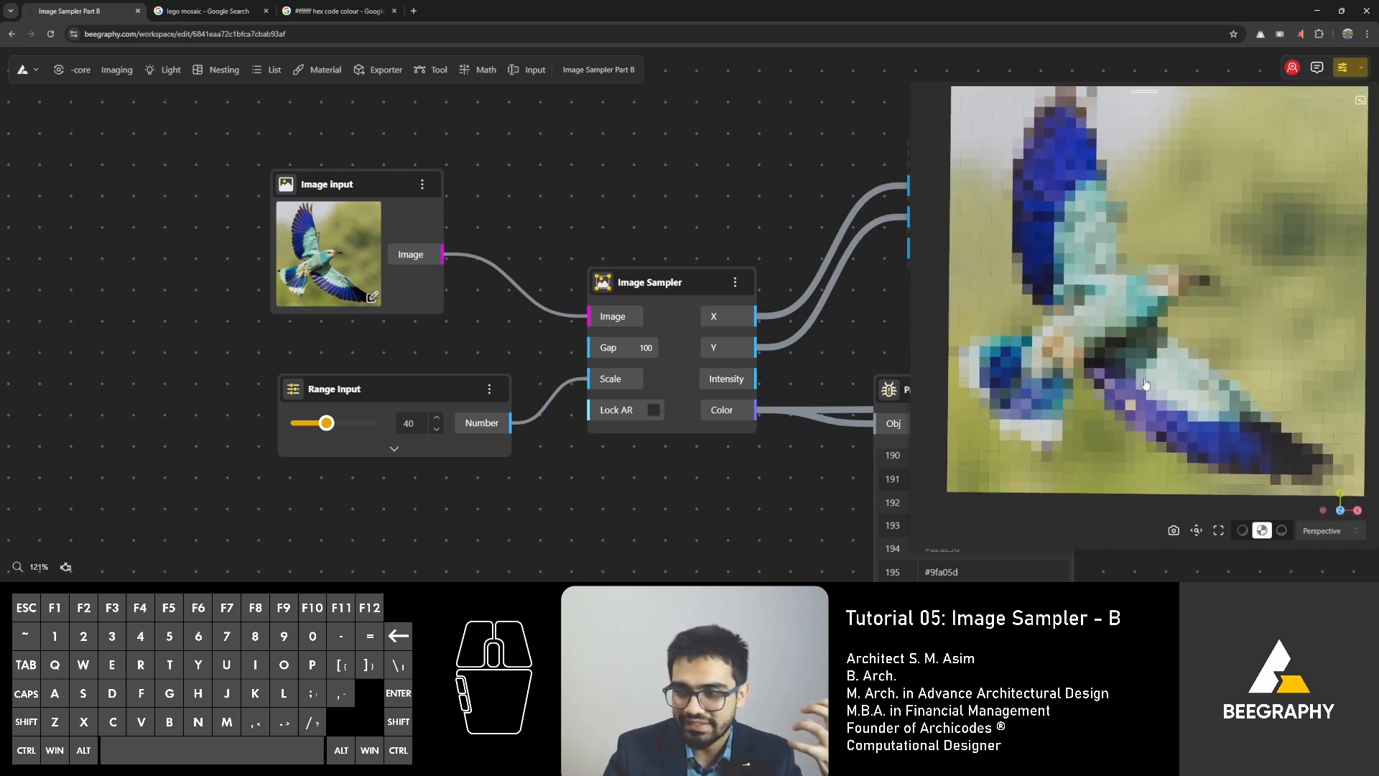
scroll(1126, 308, "down", 5)
right_click_drag(1132, 333, 1113, 356)
left_click_drag(1094, 348, 1081, 378)
scroll(658, 190, "down", 5)
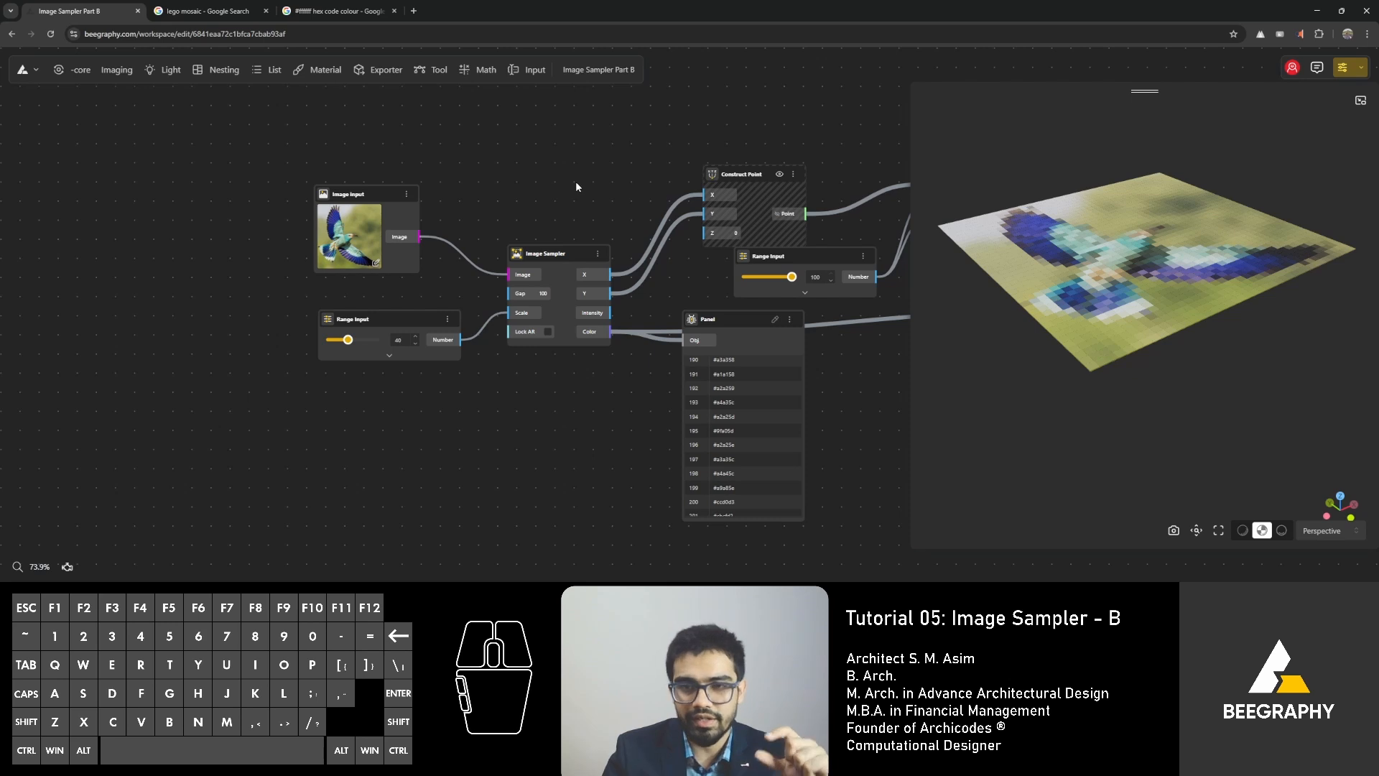
Switch to the Google image search, search for "lego single piece dimensions" and open the Wikimedia Commons drawing of the brick dimensions.
left_click(159, 7)
left_click_drag(260, 89, 216, 95)
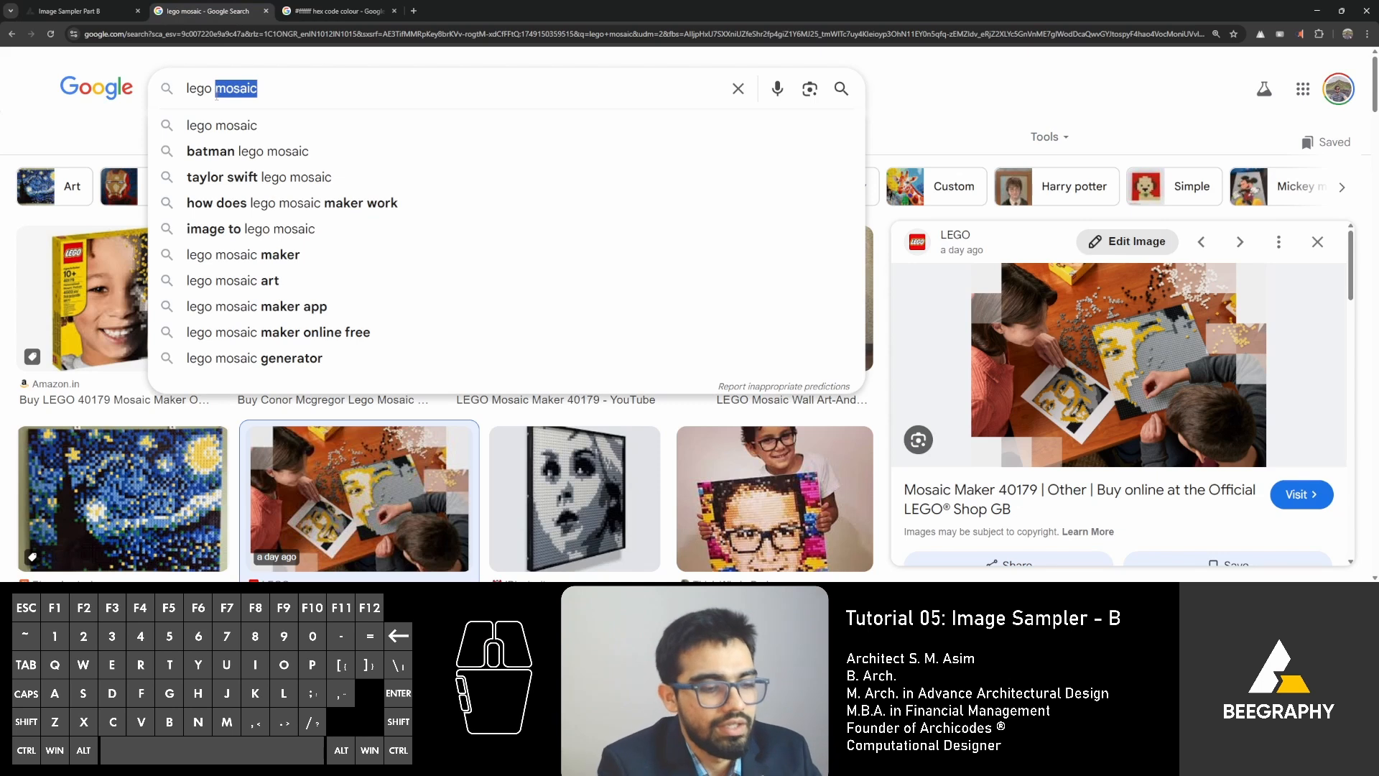
type("single ")
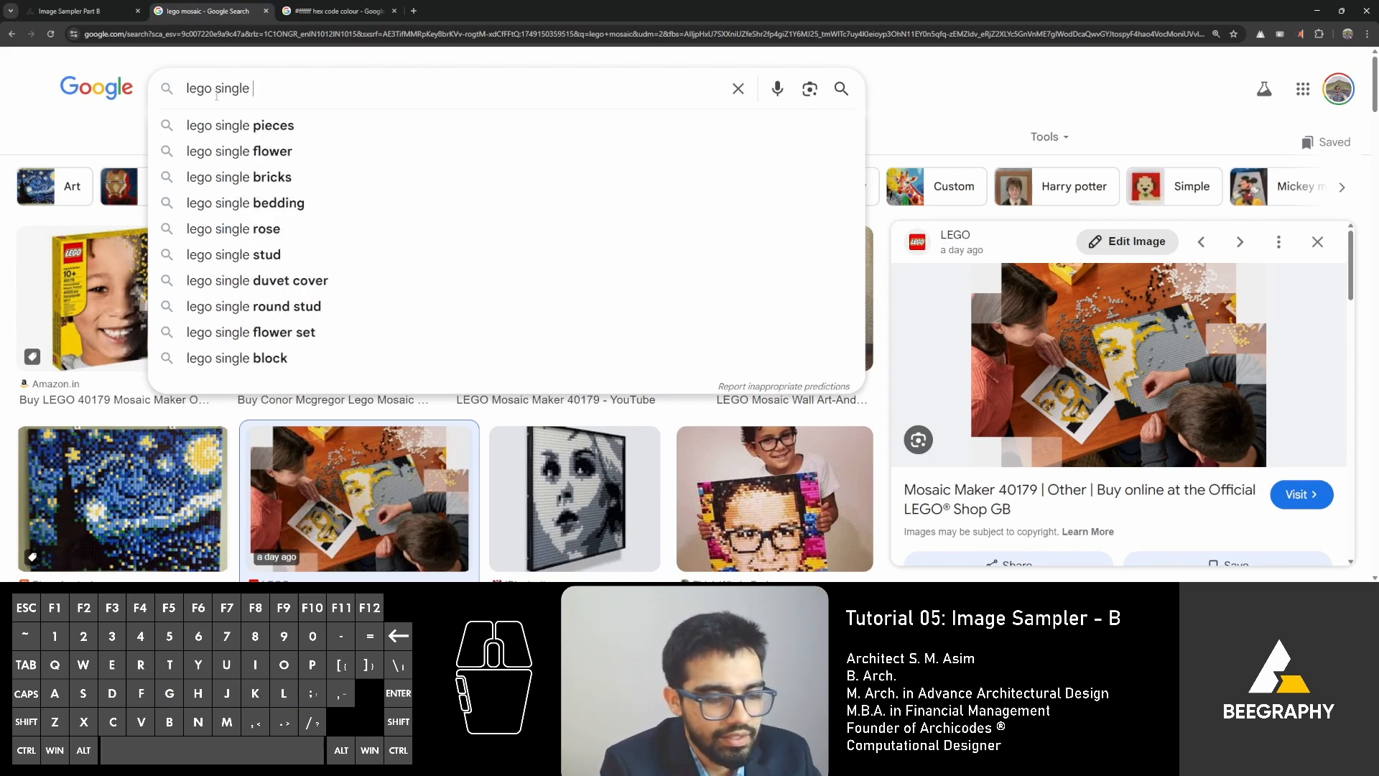
type("piece dime")
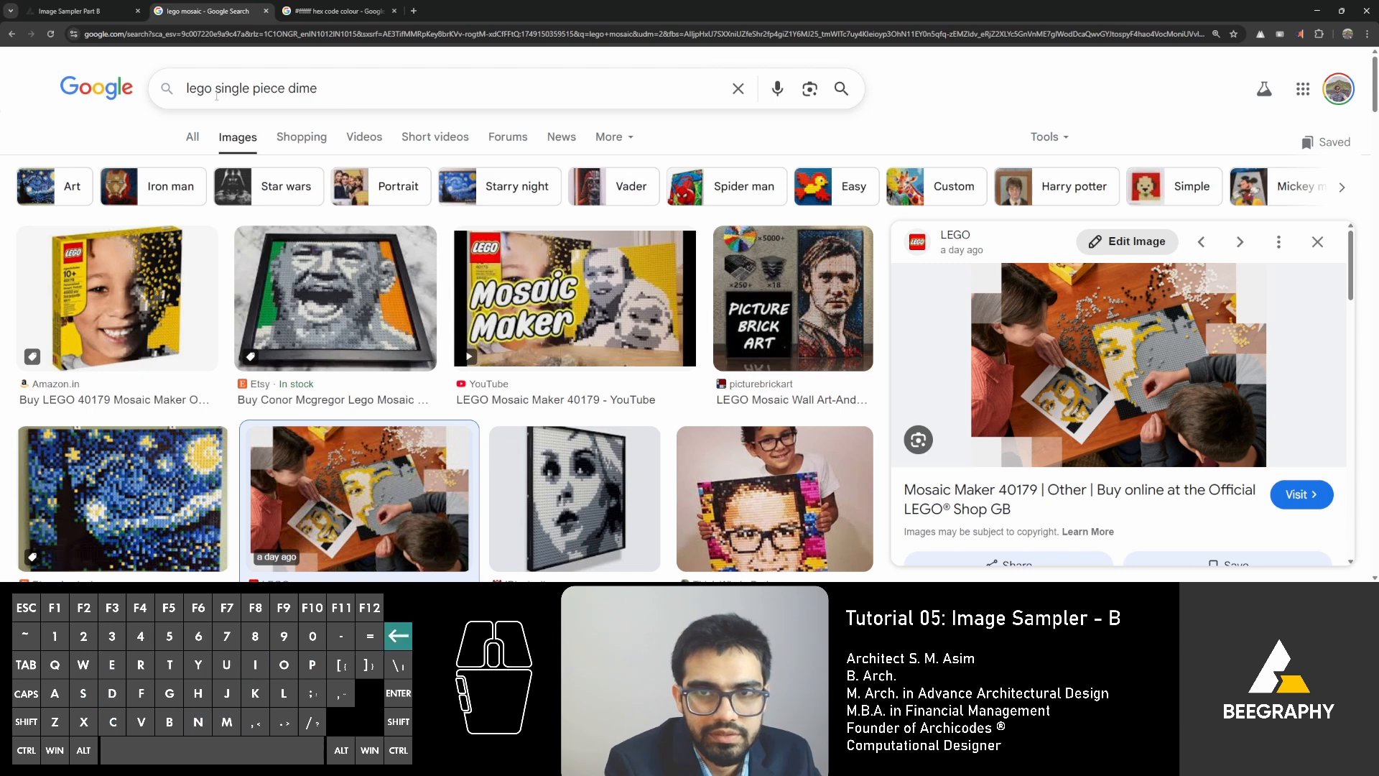
type("snnsions")
key("Return")
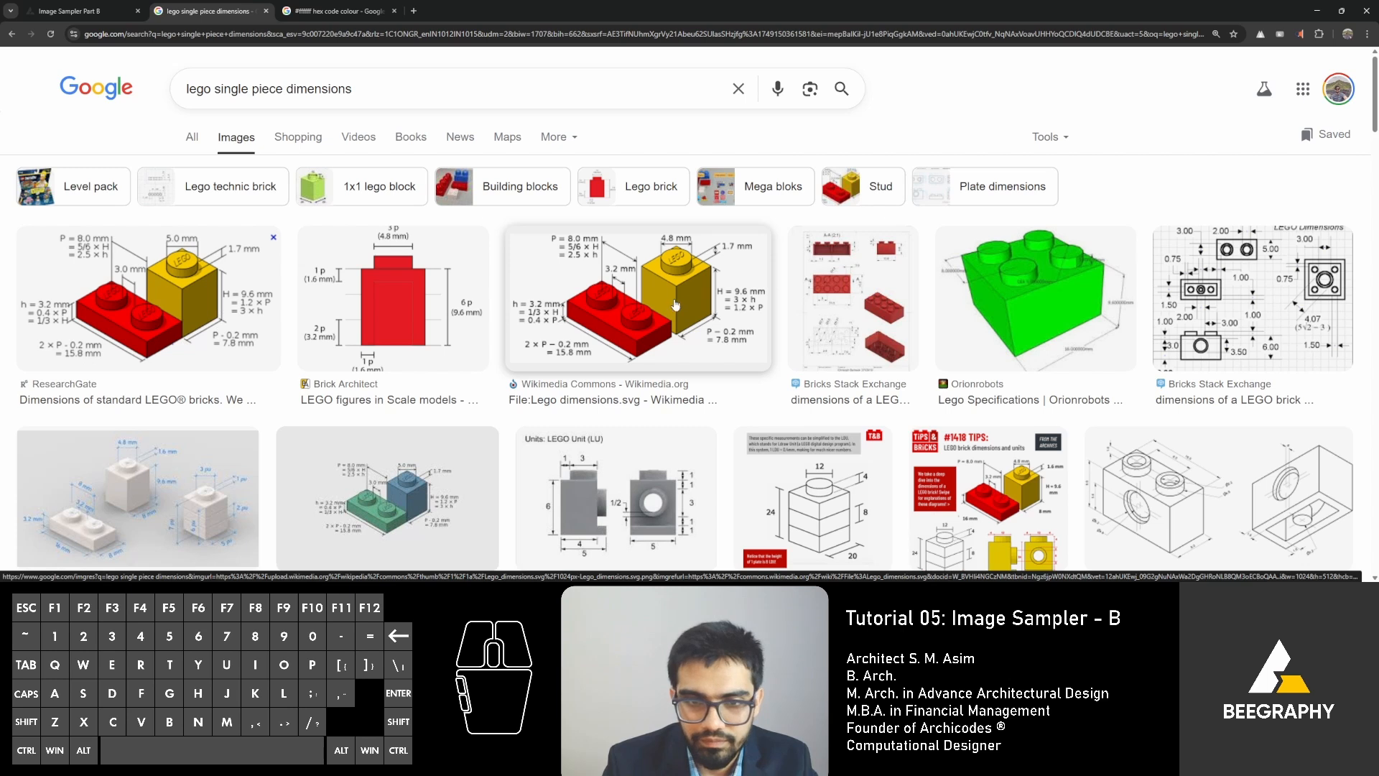
scroll(675, 305, "down", 2)
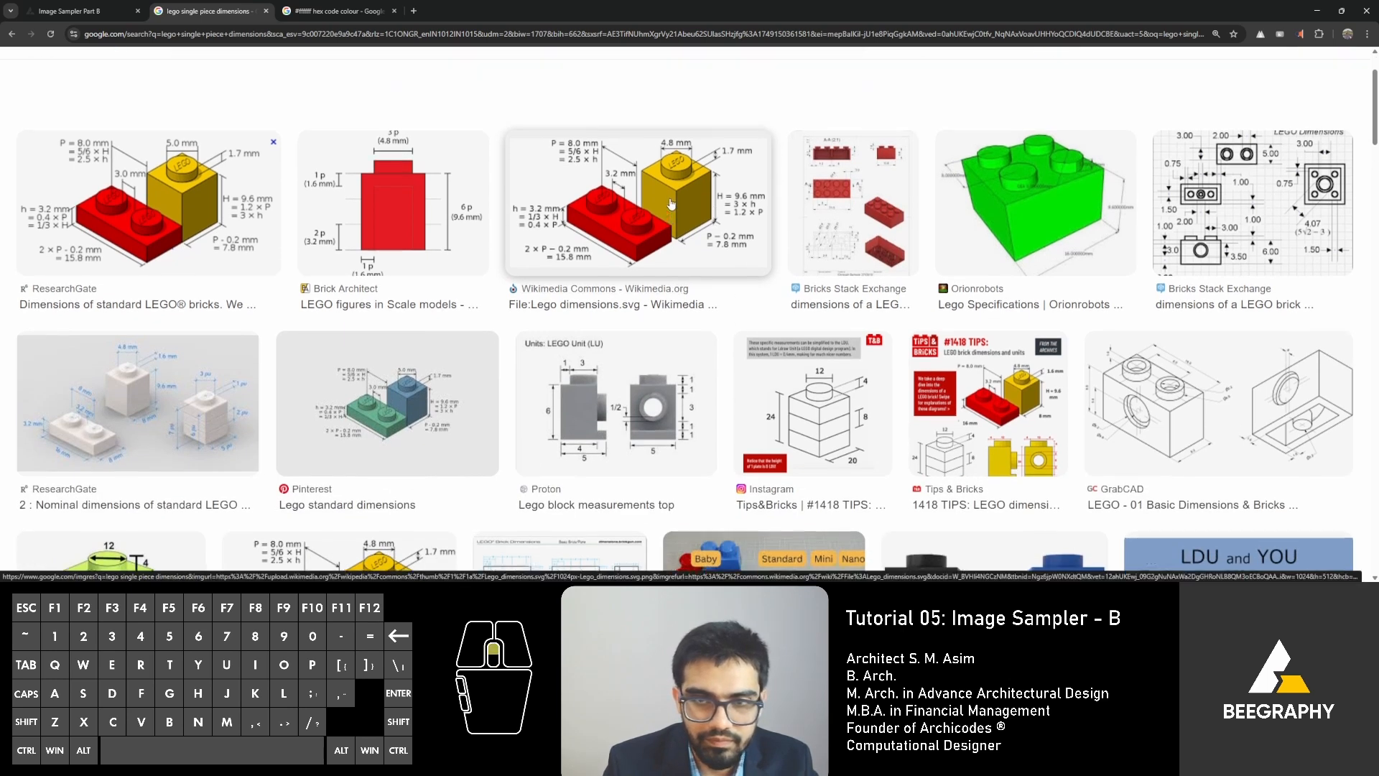
scroll(672, 205, "up", 1)
left_click(670, 251)
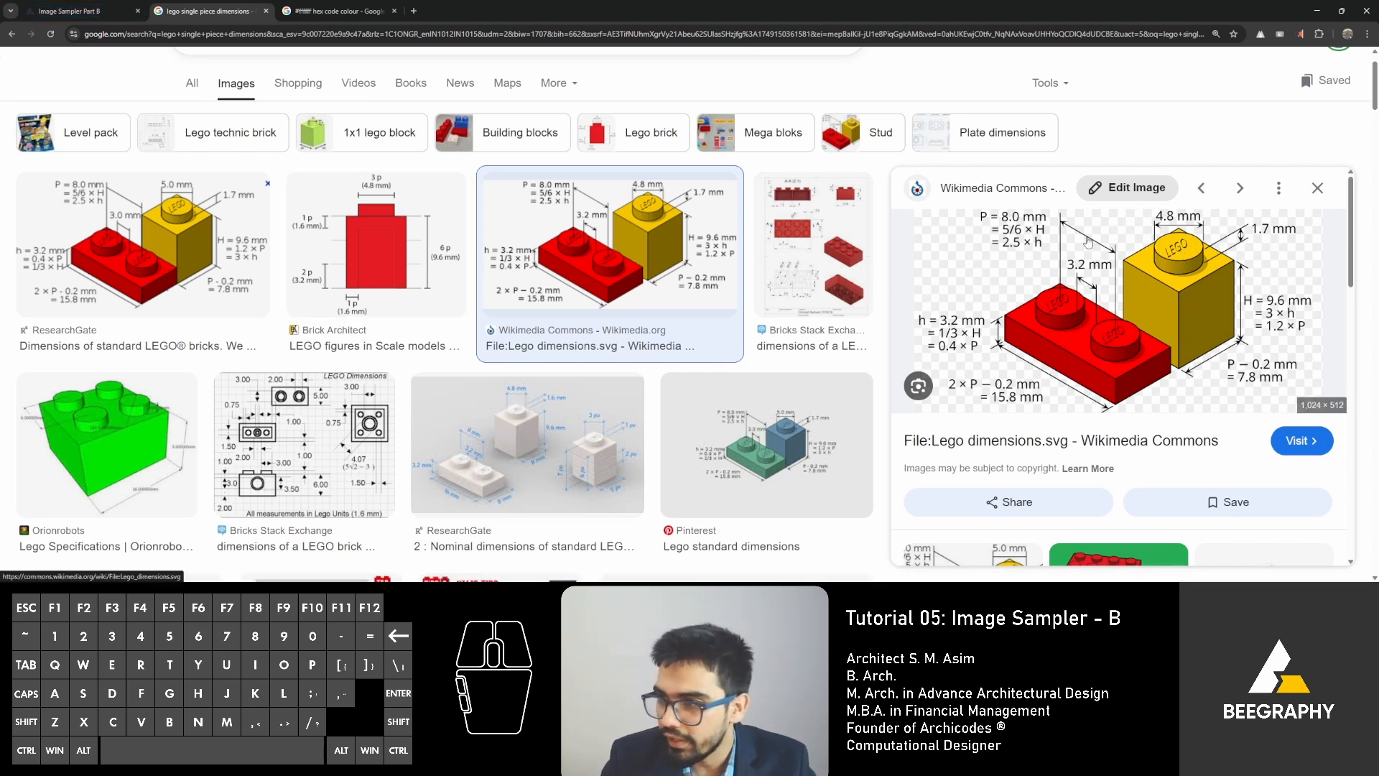
Return to the BeeGraphy workspace and disconnect Image Input from Image Sampler's Image input.
left_click(85, 16)
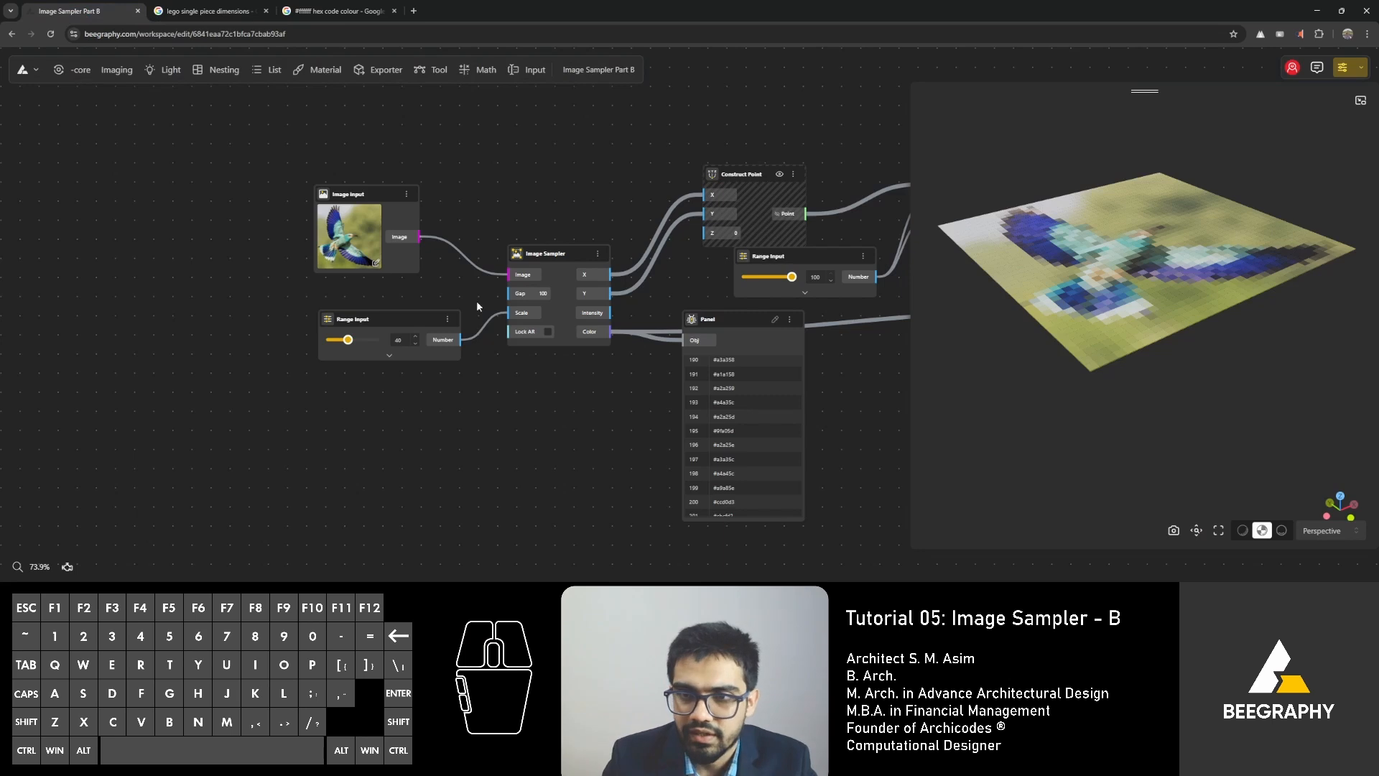
left_click(514, 279, "ctrl")
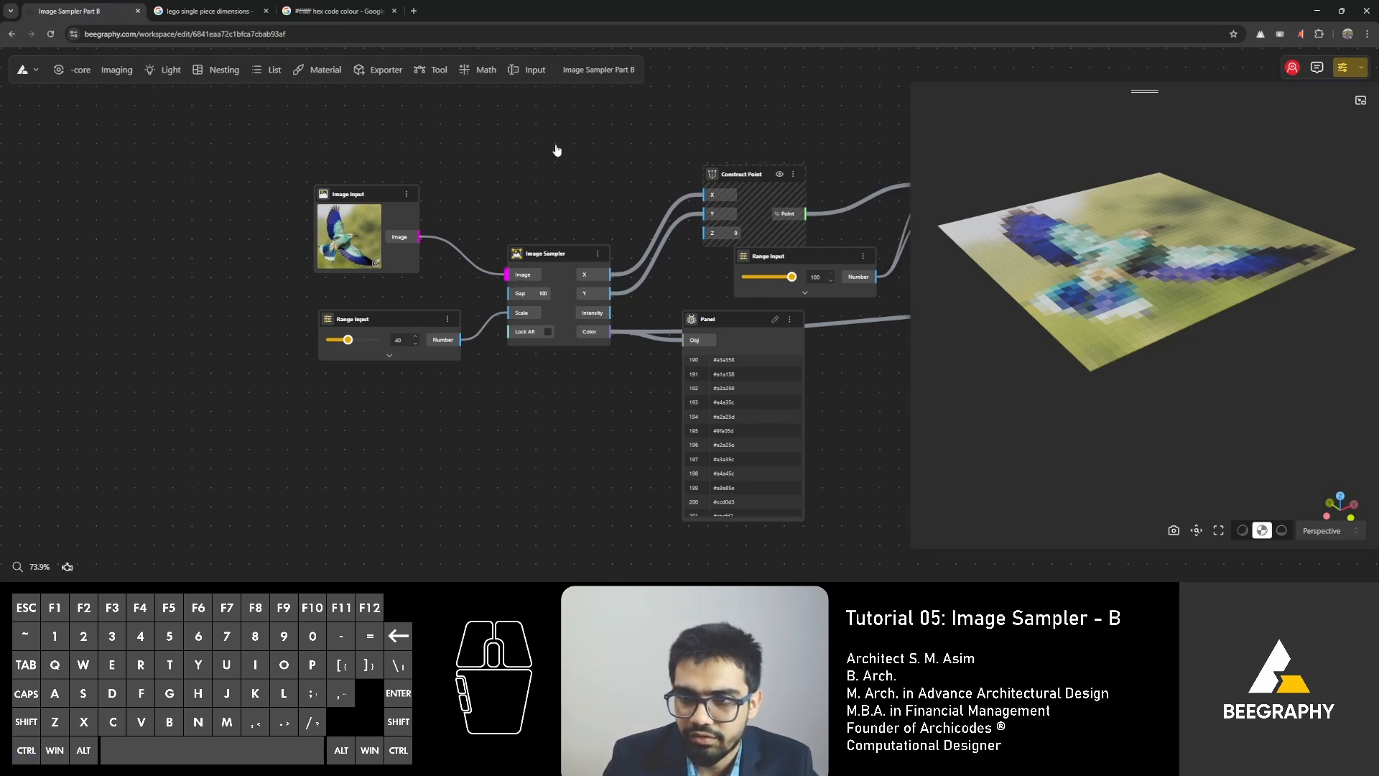
scroll(586, 293, "down", 4)
right_click_drag(612, 459, 385, 388)
left_click(514, 405)
scroll(579, 91, "up", 4)
right_click_drag(527, 163, 461, 166)
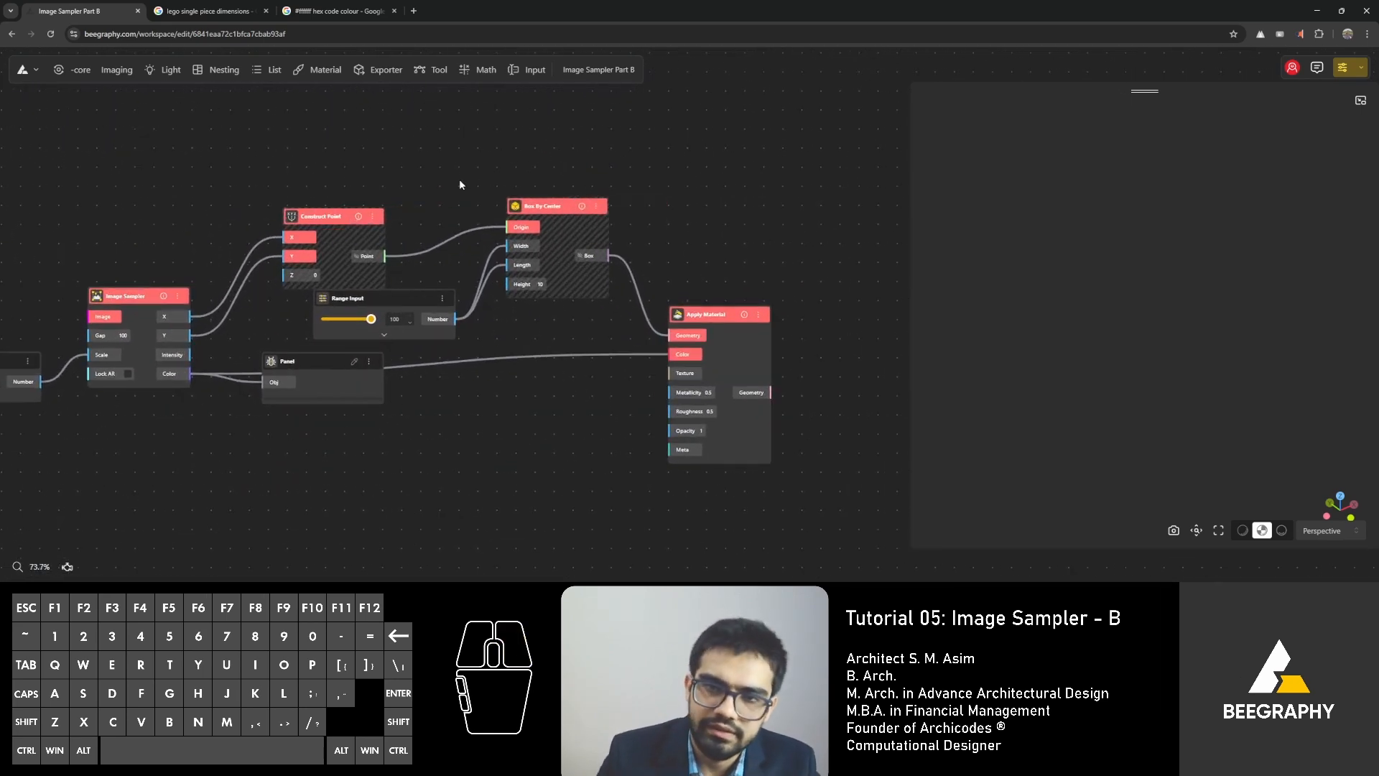
Move Construct Point clear of the Range Input below it and shift Box By Center slightly lower.
scroll(461, 184, "down", 2)
left_click(370, 282)
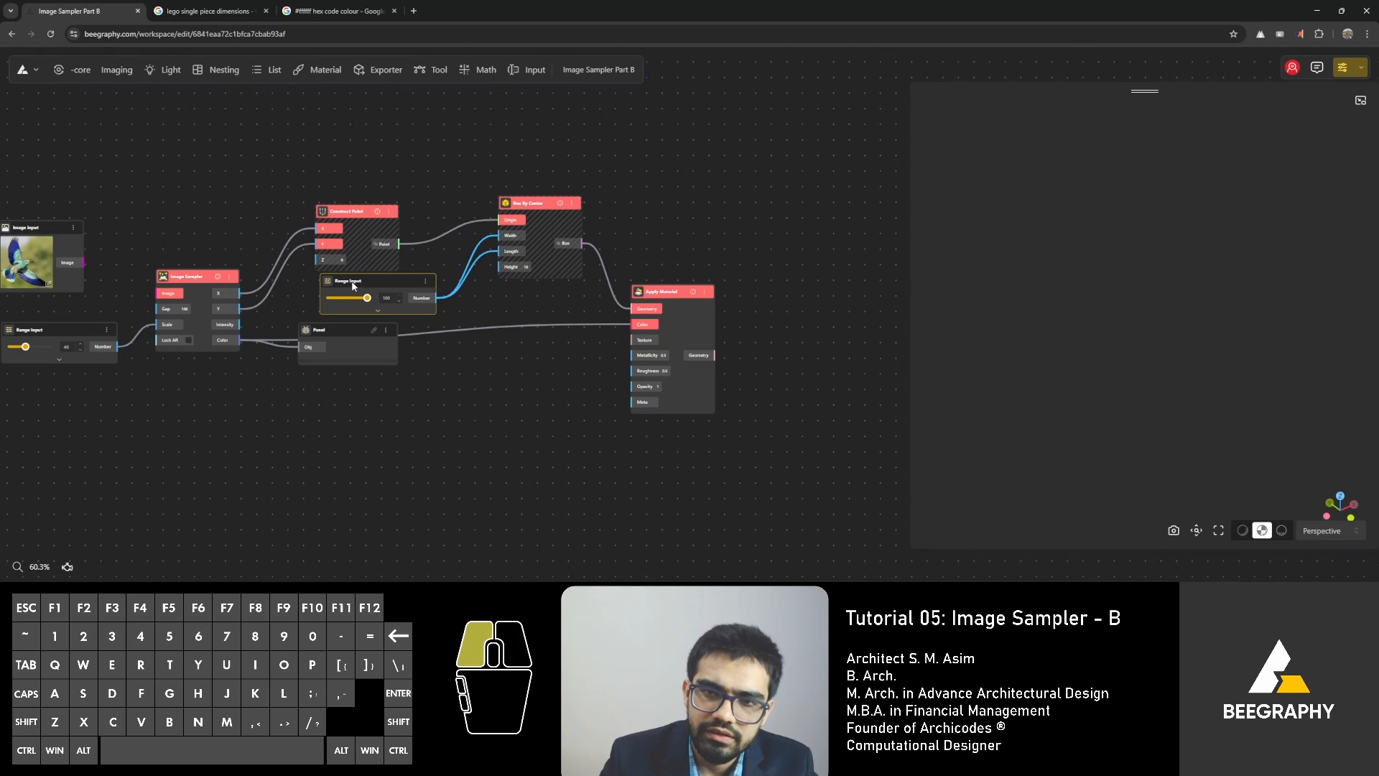
left_click(352, 230)
scroll(224, 298, "up", 3)
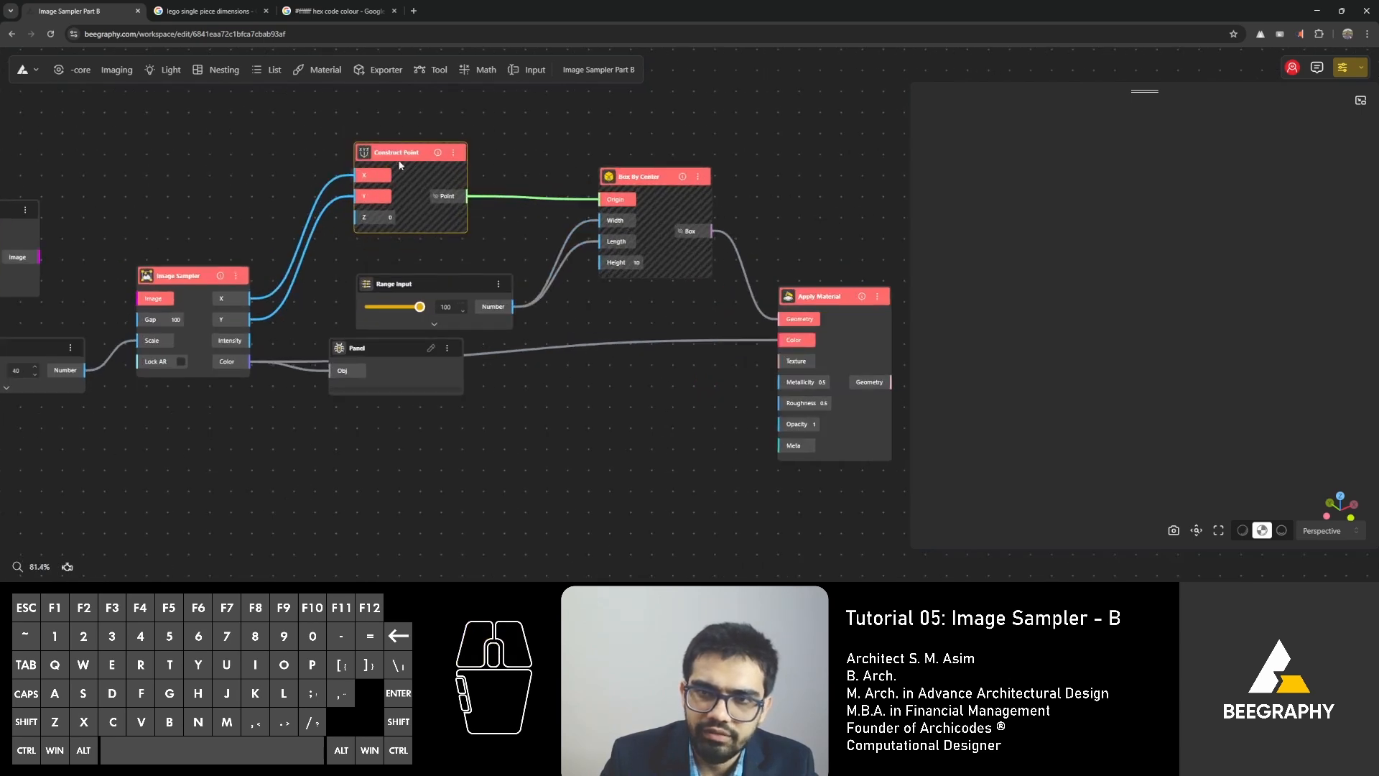
left_click_drag(400, 163, 413, 164)
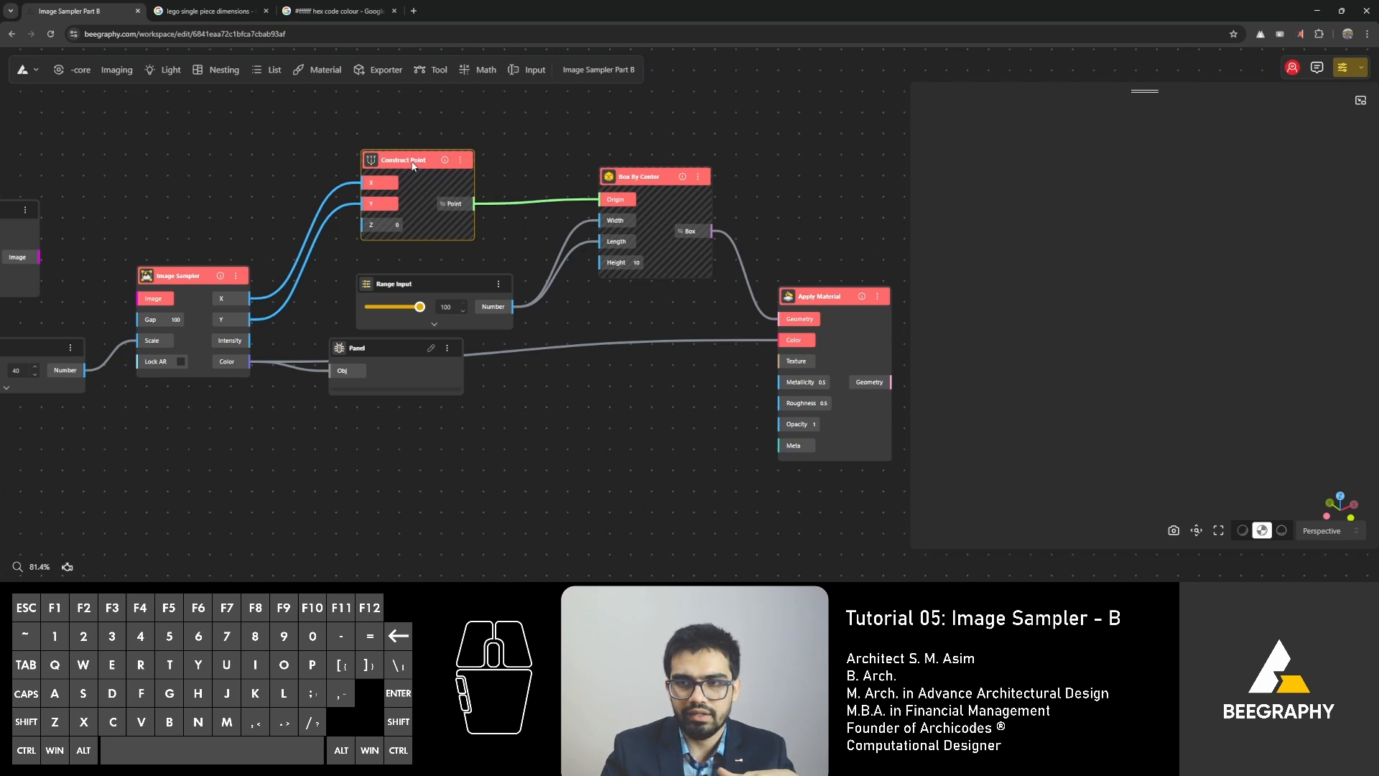
left_click_drag(642, 186, 645, 208)
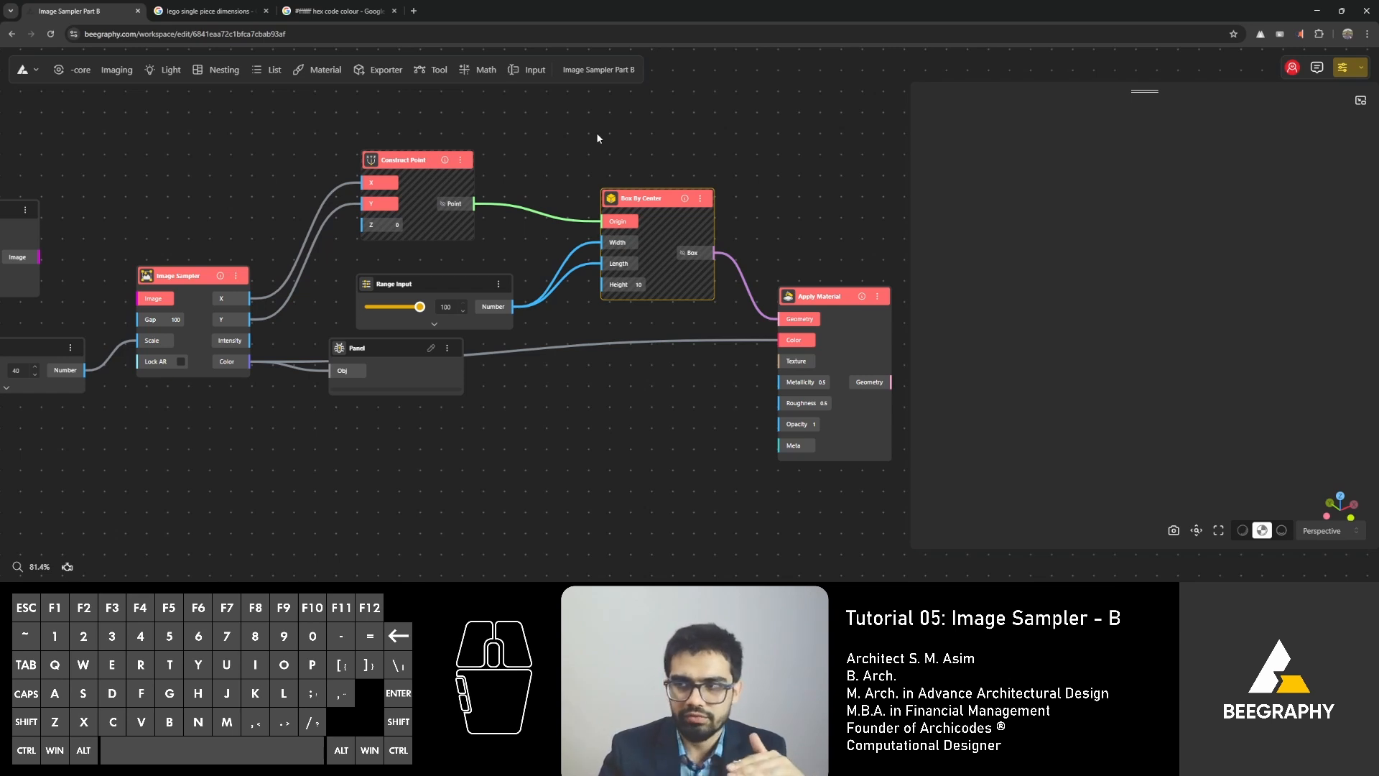
Add a Rectangle By Center node and place it above and to the right of Box By Center.
double_click(580, 147)
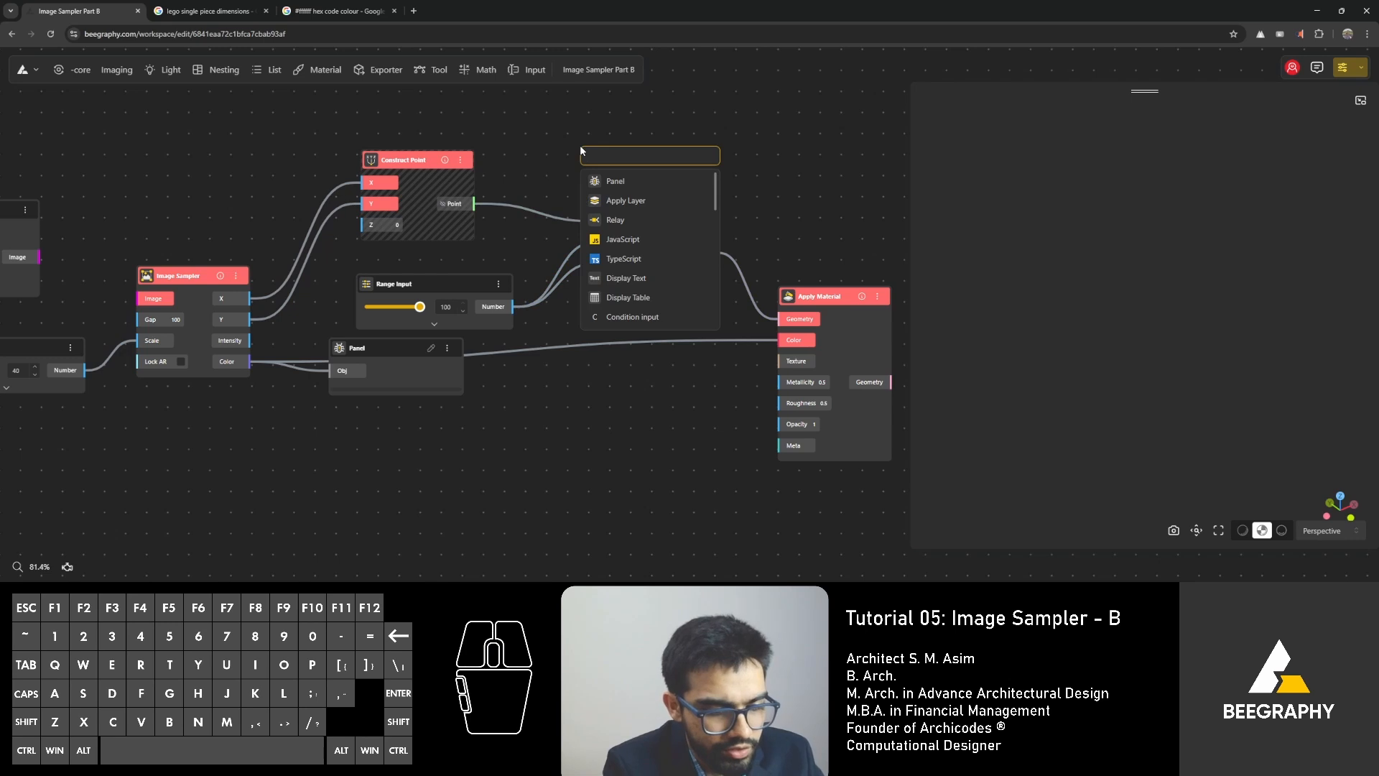
type("rectan")
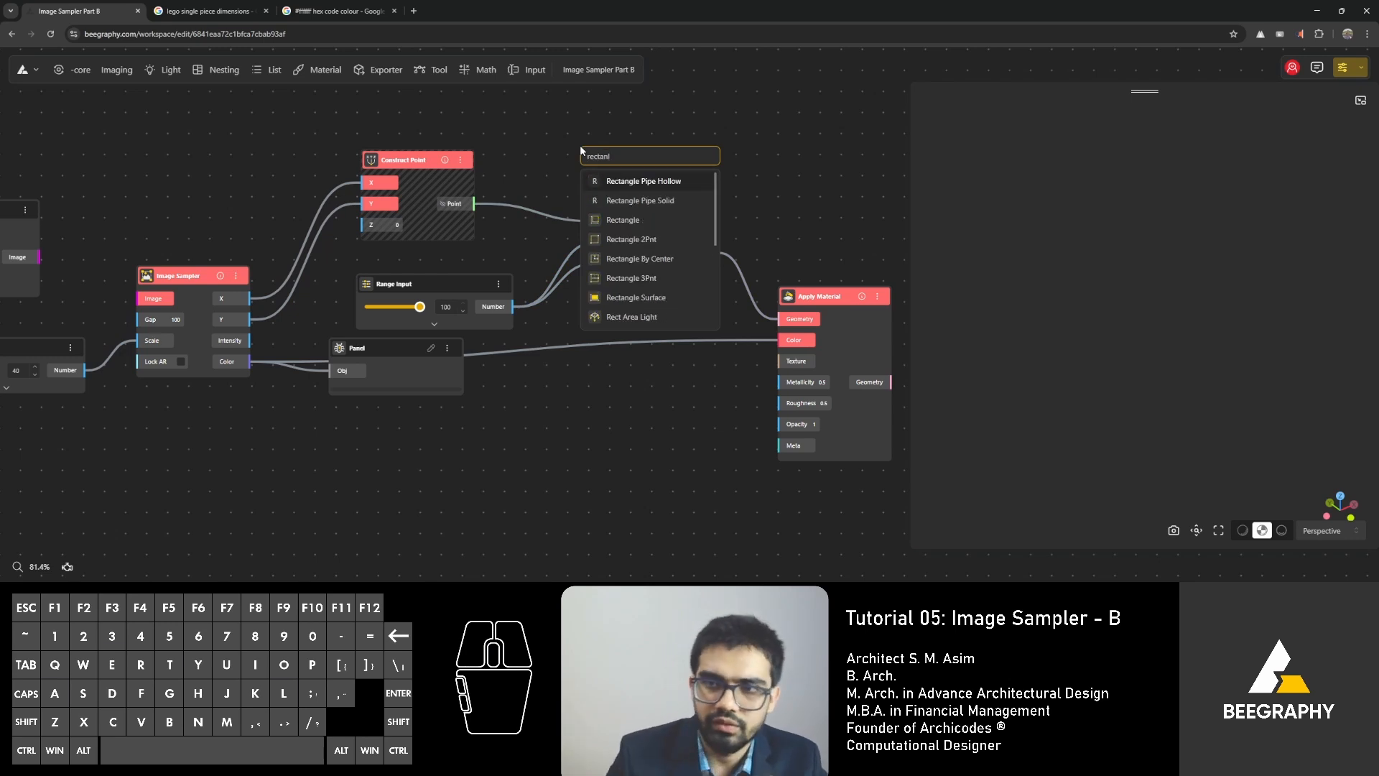
left_click(650, 263)
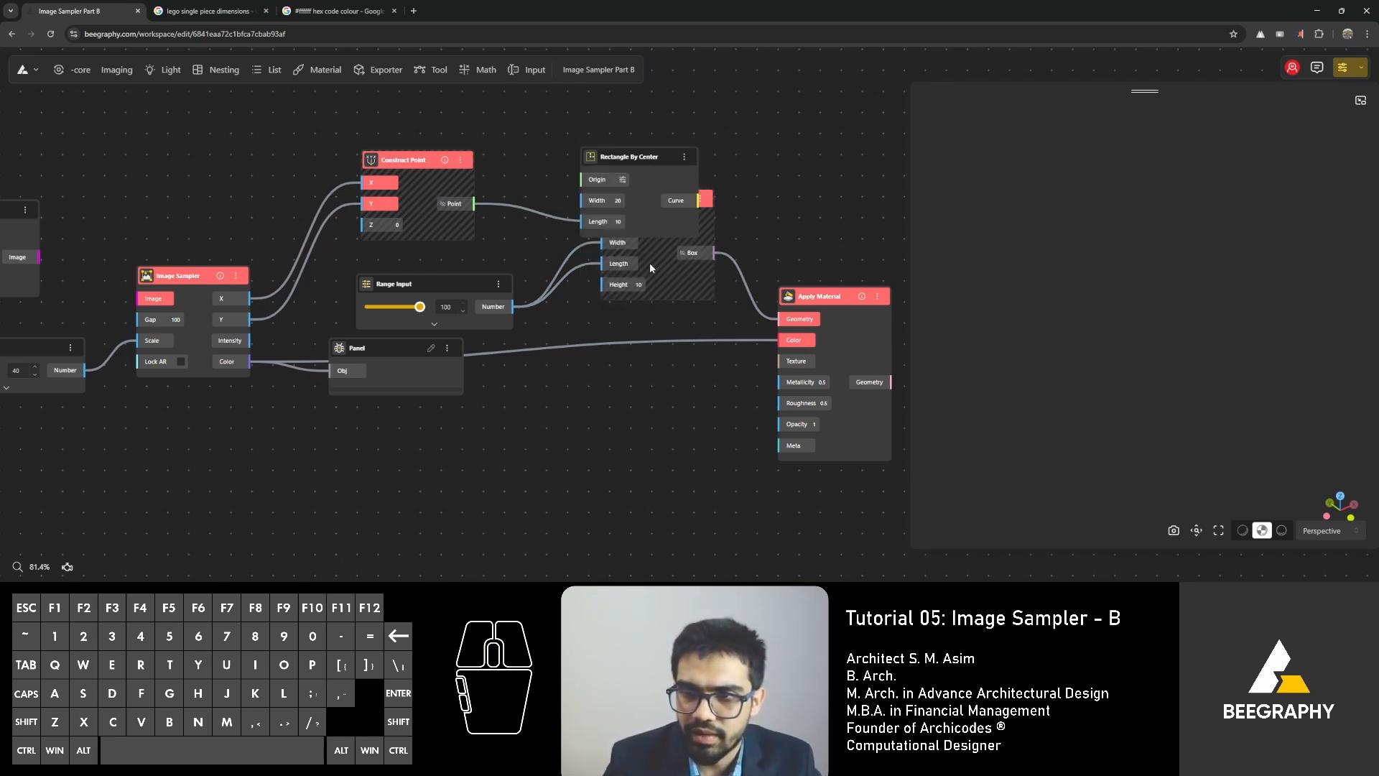
left_click_drag(627, 173, 728, 113)
Delete the Box By Center node and the Range Input that drives its width and length.
left_click_drag(646, 202, 644, 251)
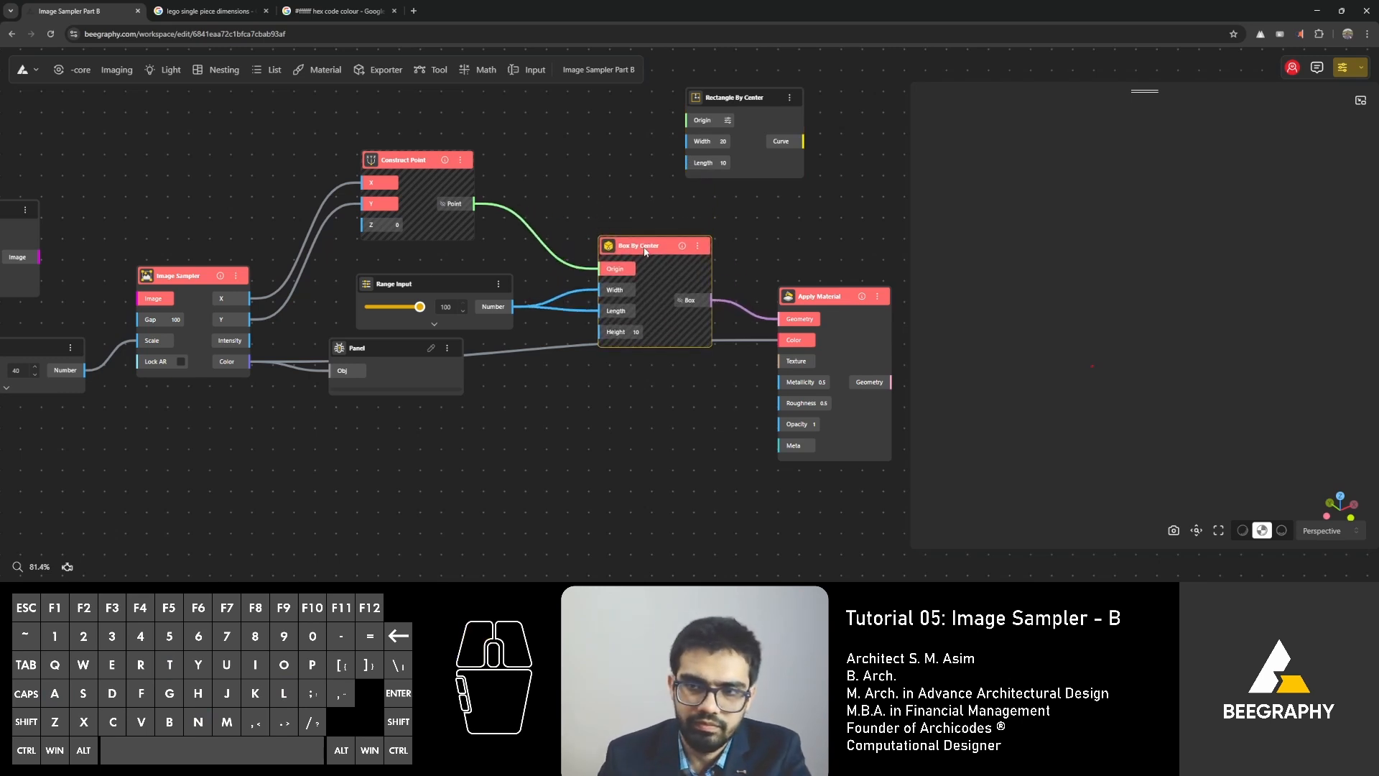
key("Delete")
left_click_drag(427, 282, 440, 283)
key("Delete")
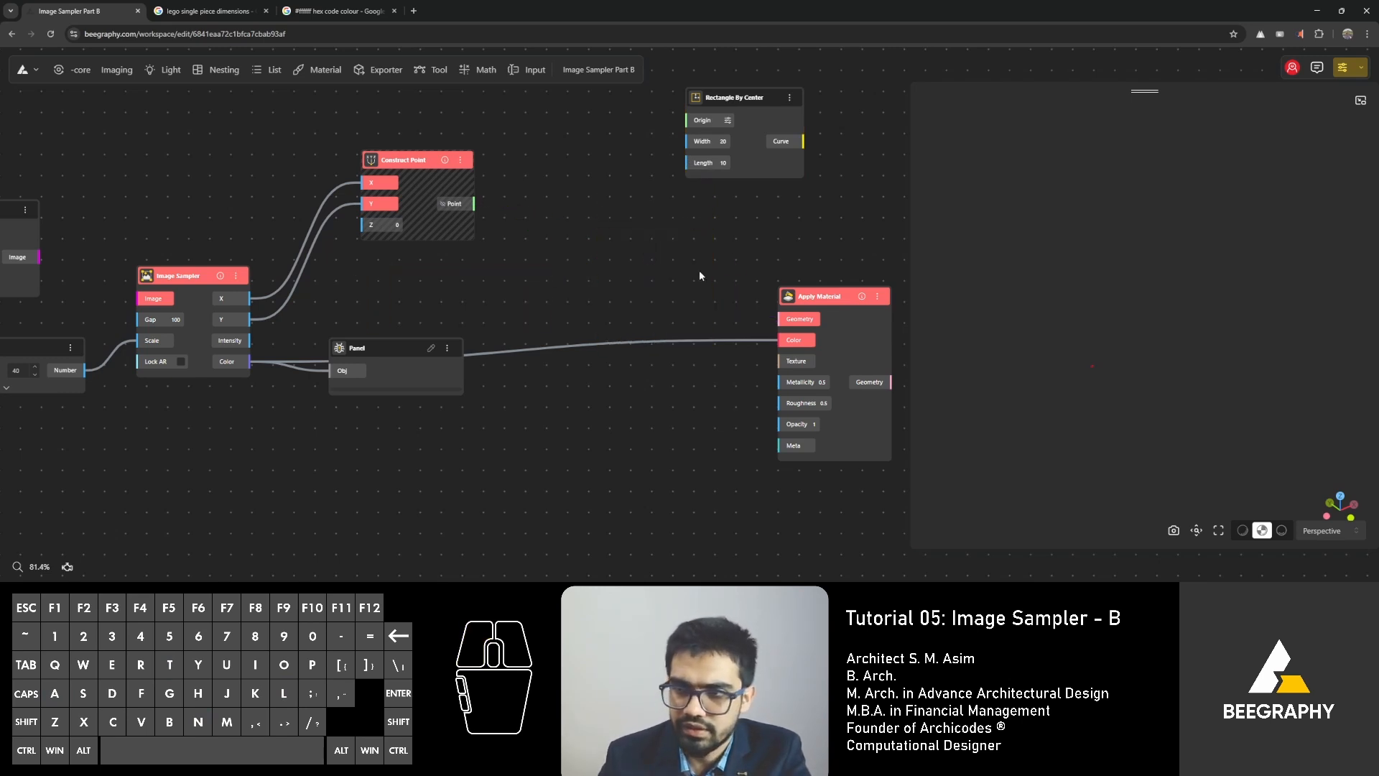
Delete the Panel node and move Apply Material and Rectangle By Center lower to tidy the graph.
left_click_drag(830, 299, 846, 355)
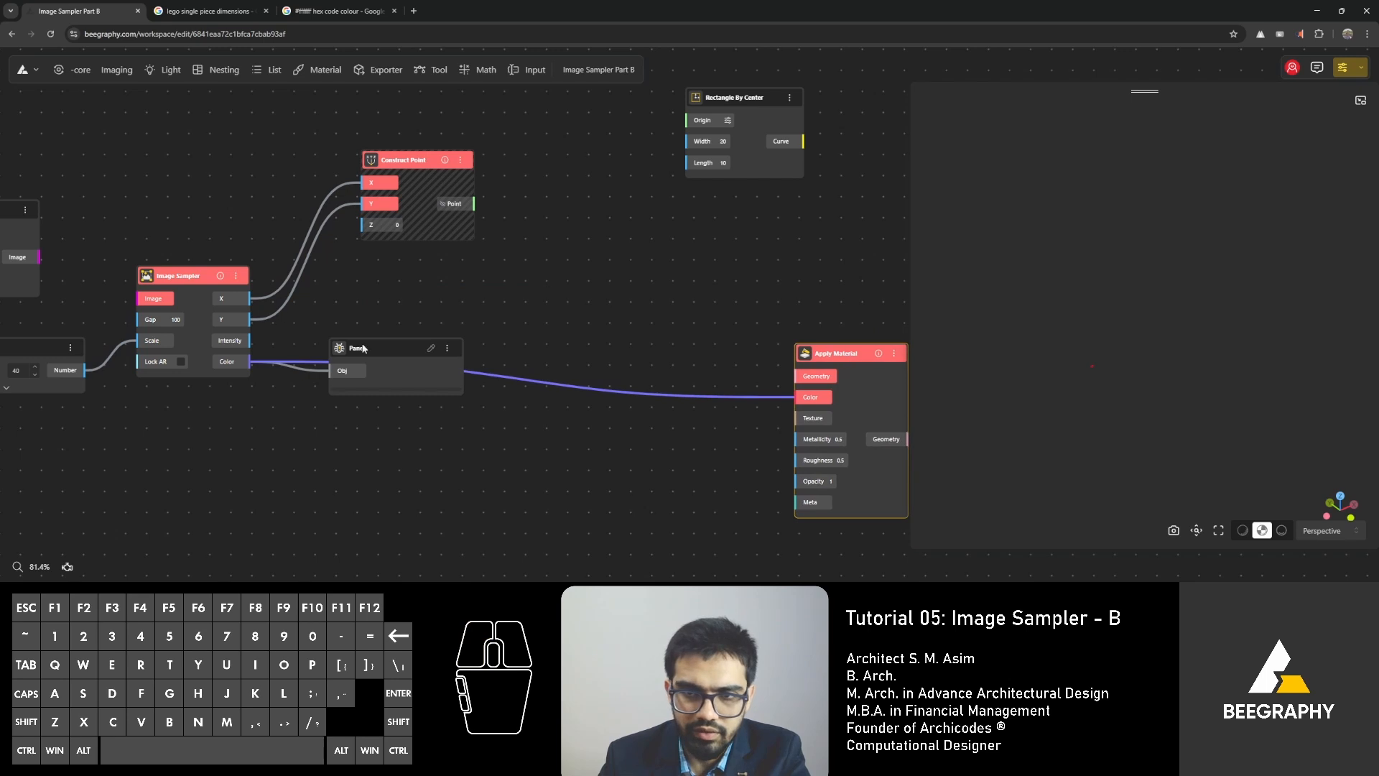
left_click_drag(371, 358, 386, 342)
key("Delete")
left_click_drag(181, 278, 183, 285)
middle_click_drag(615, 214, 597, 274)
left_click_drag(730, 157, 707, 216)
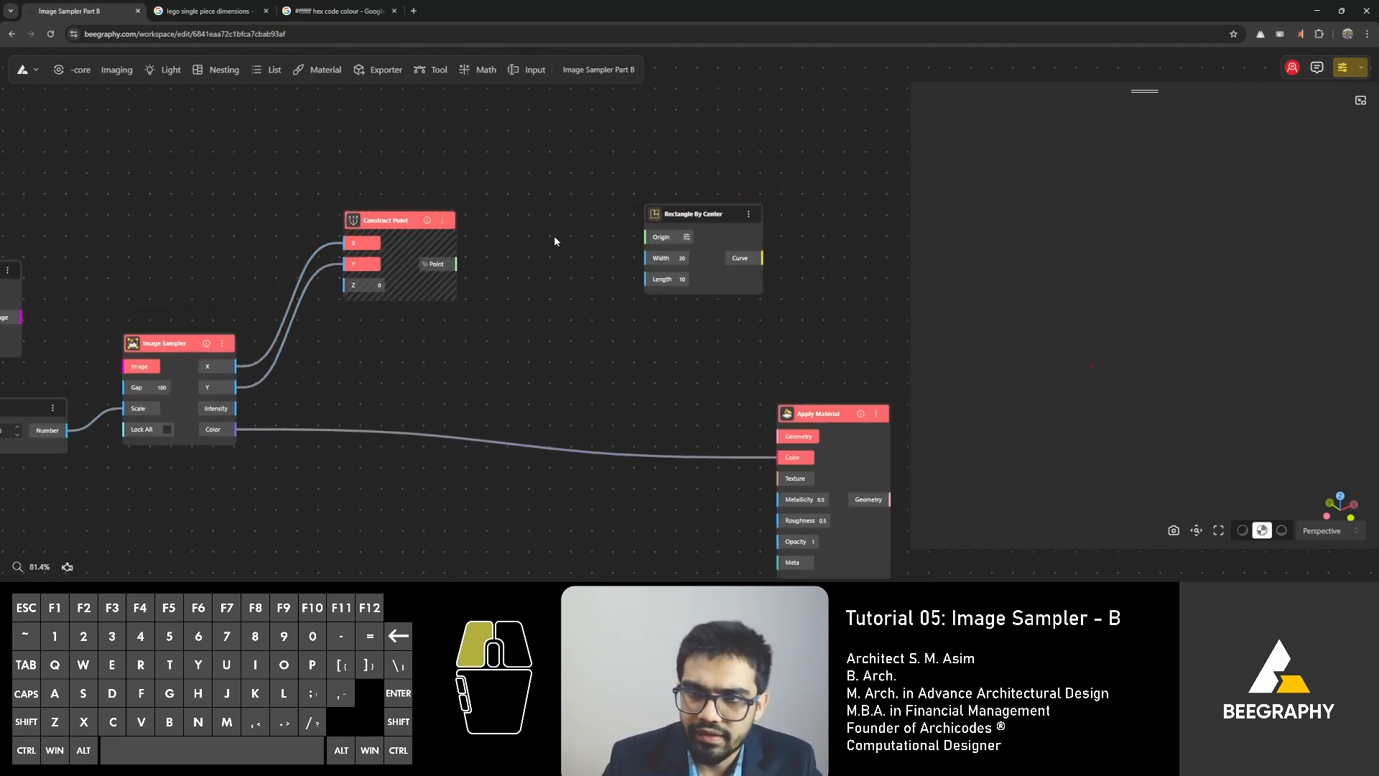
double_click(553, 237)
type("construct")
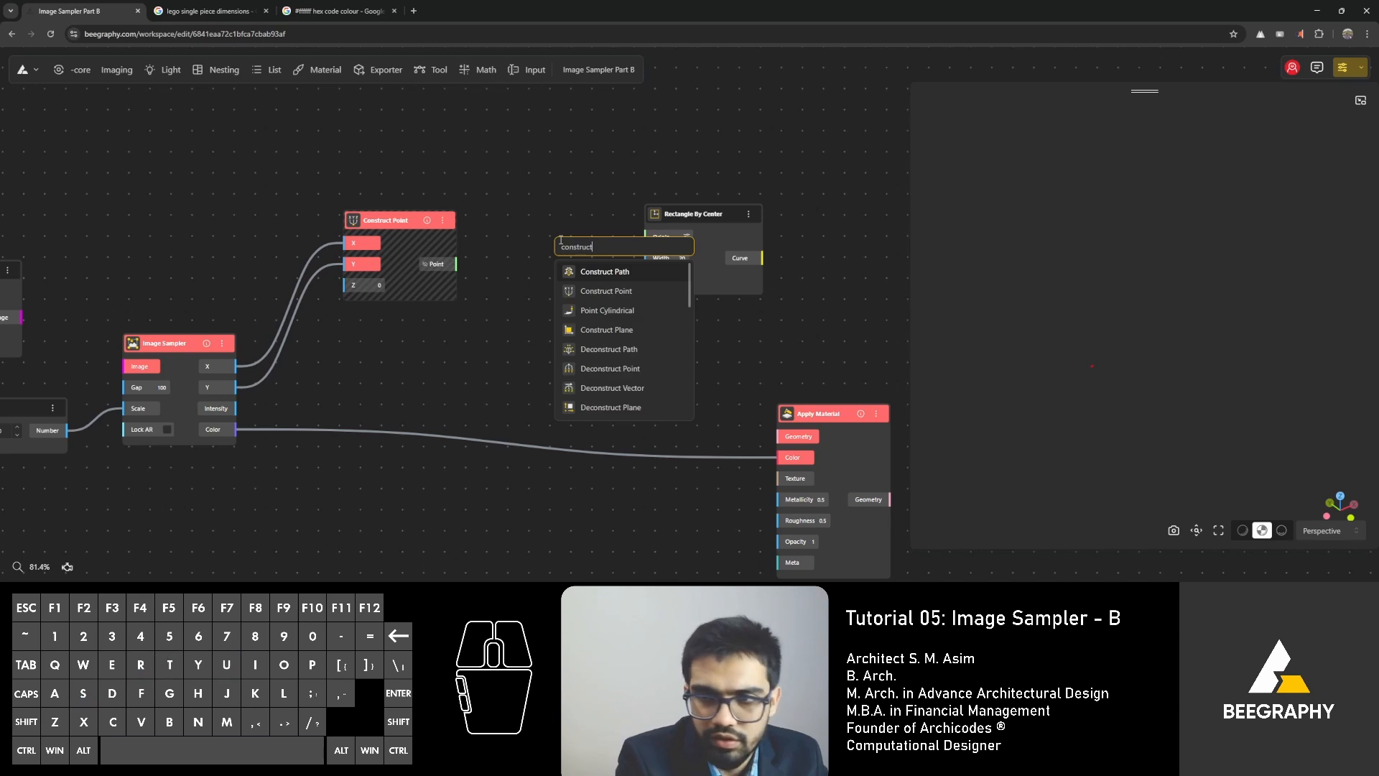
type(" point")
Connect Construct Point's Point output to Rectangle By Center's Origin and reconnect Image Input to Image Sampler's Image input.
left_click_drag(394, 220, 430, 201)
left_click_drag(494, 248, 668, 227)
right_click_drag(185, 218, 445, 206)
left_click_drag(282, 306, 384, 353)
Set the Range Input that drives Image Sampler's Scale to 20.
right_click_drag(468, 200, 288, 203)
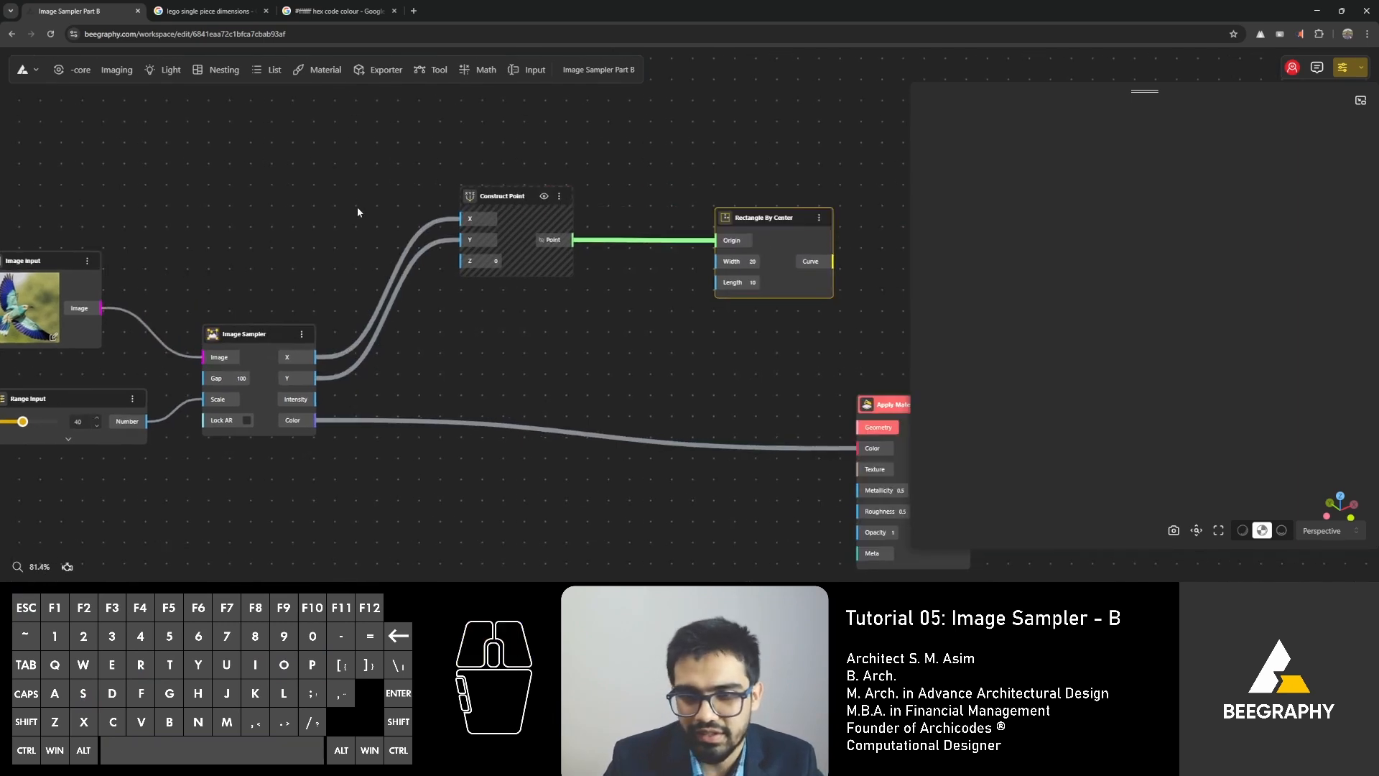
right_click_drag(853, 338, 610, 333)
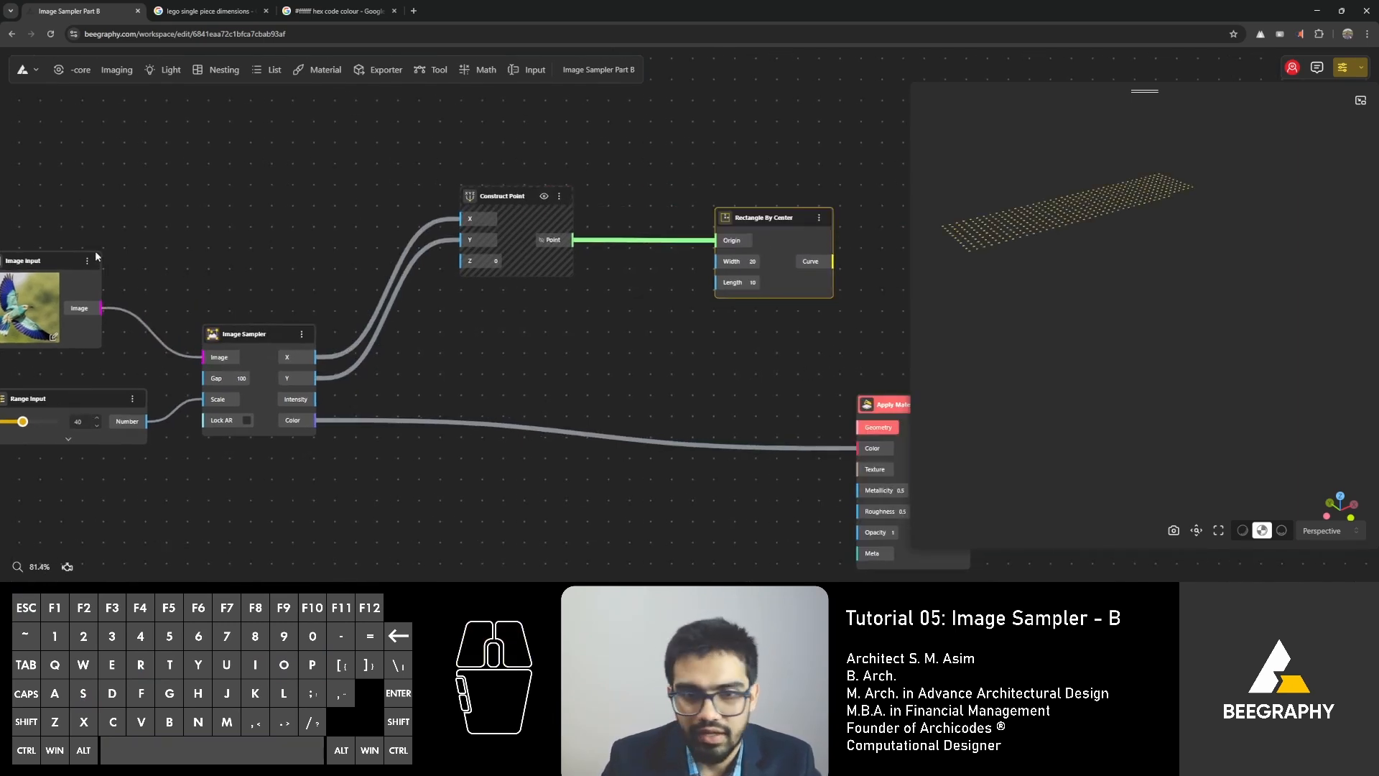
right_click_drag(95, 253, 311, 234)
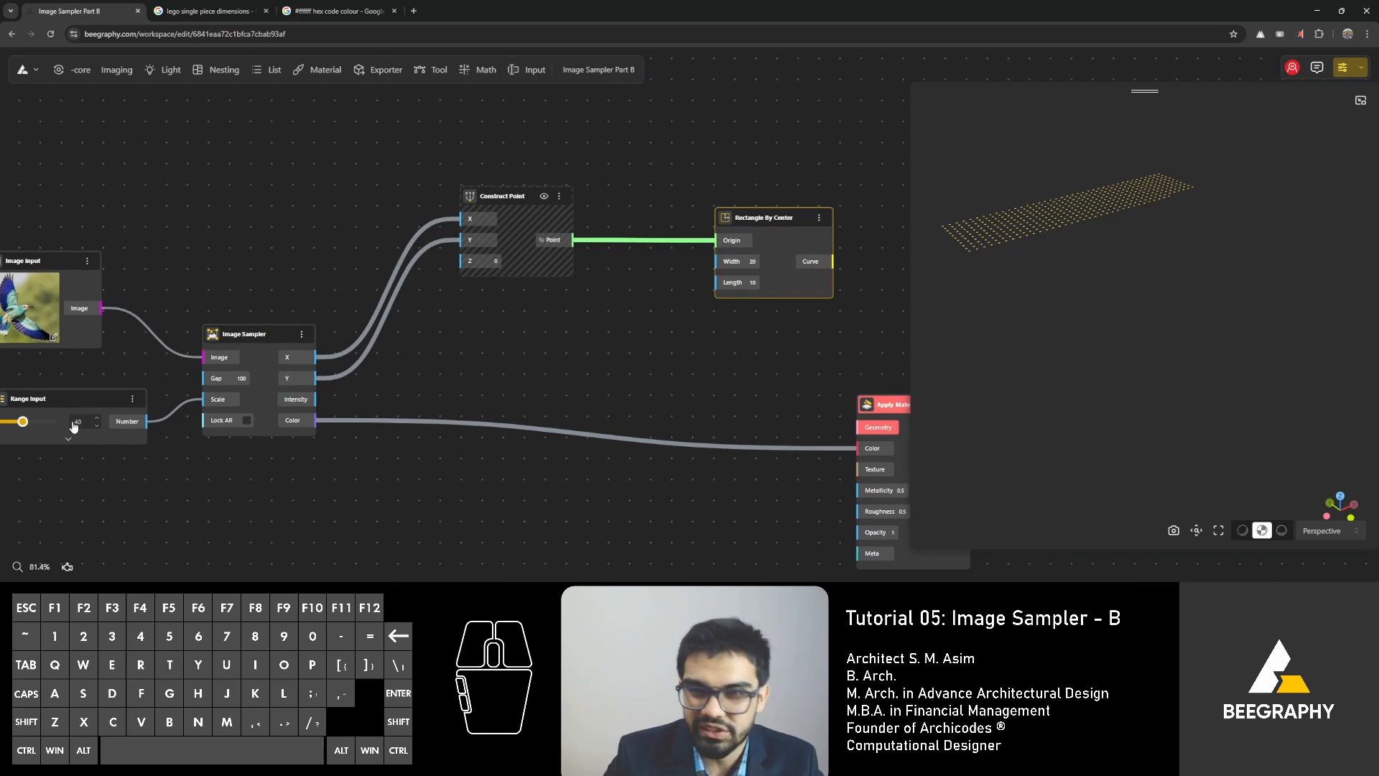
right_click_drag(257, 436, 80, 426)
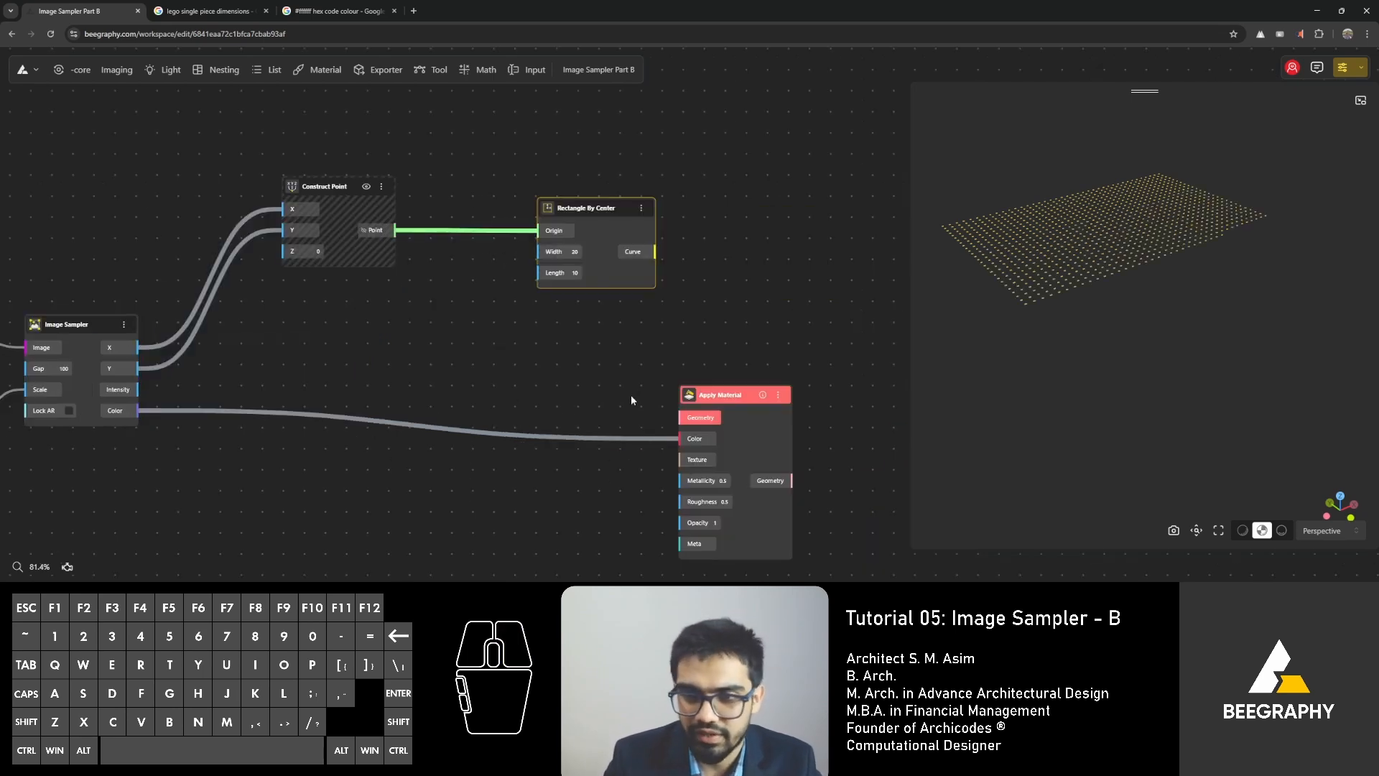
right_click_drag(166, 453, 525, 428)
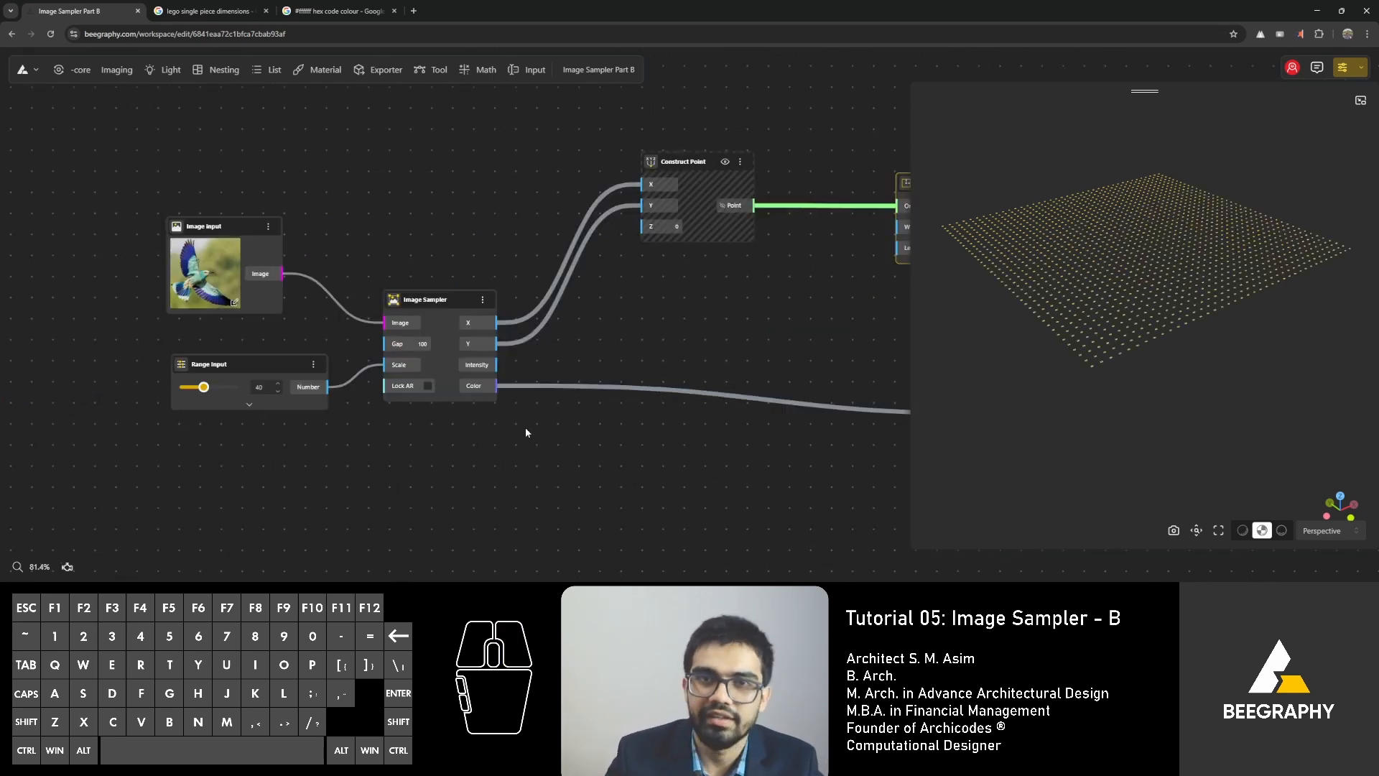
left_click(260, 386)
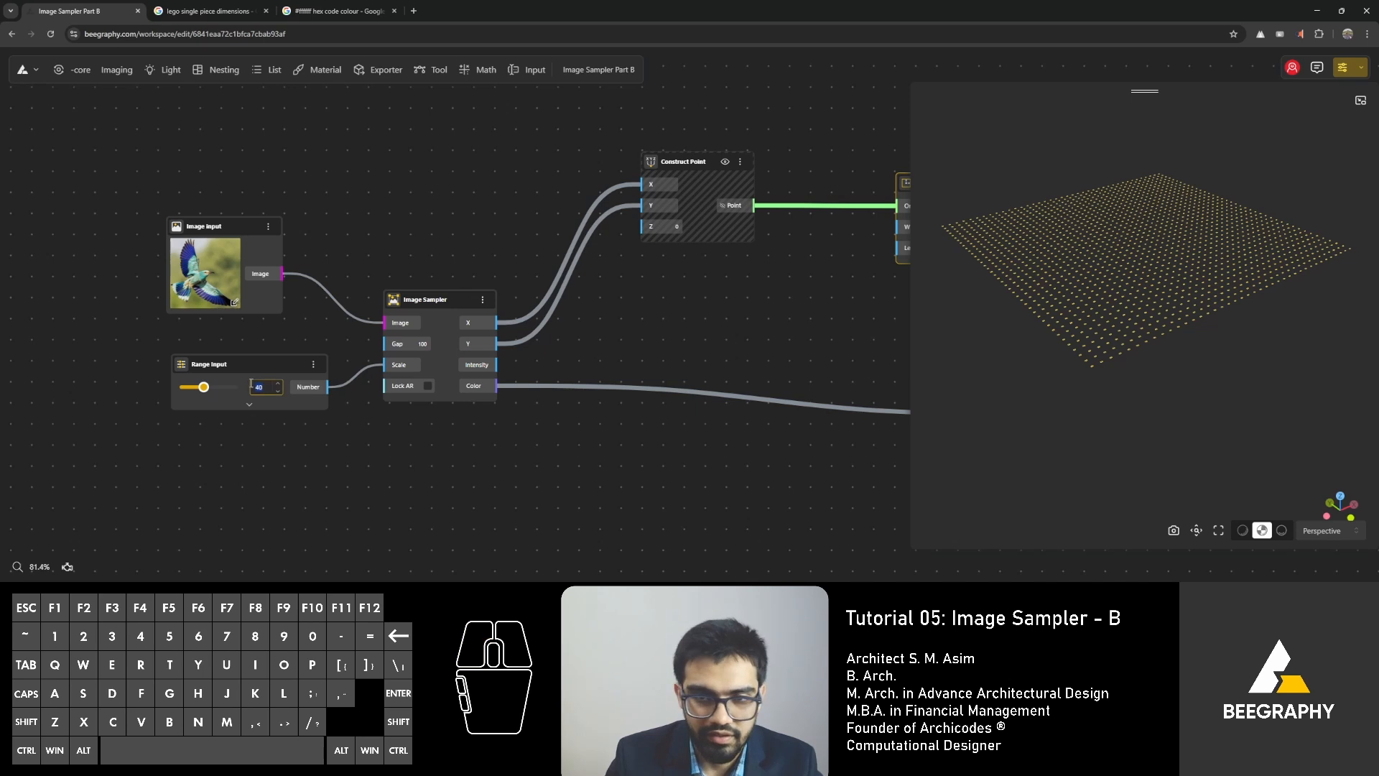
type("20")
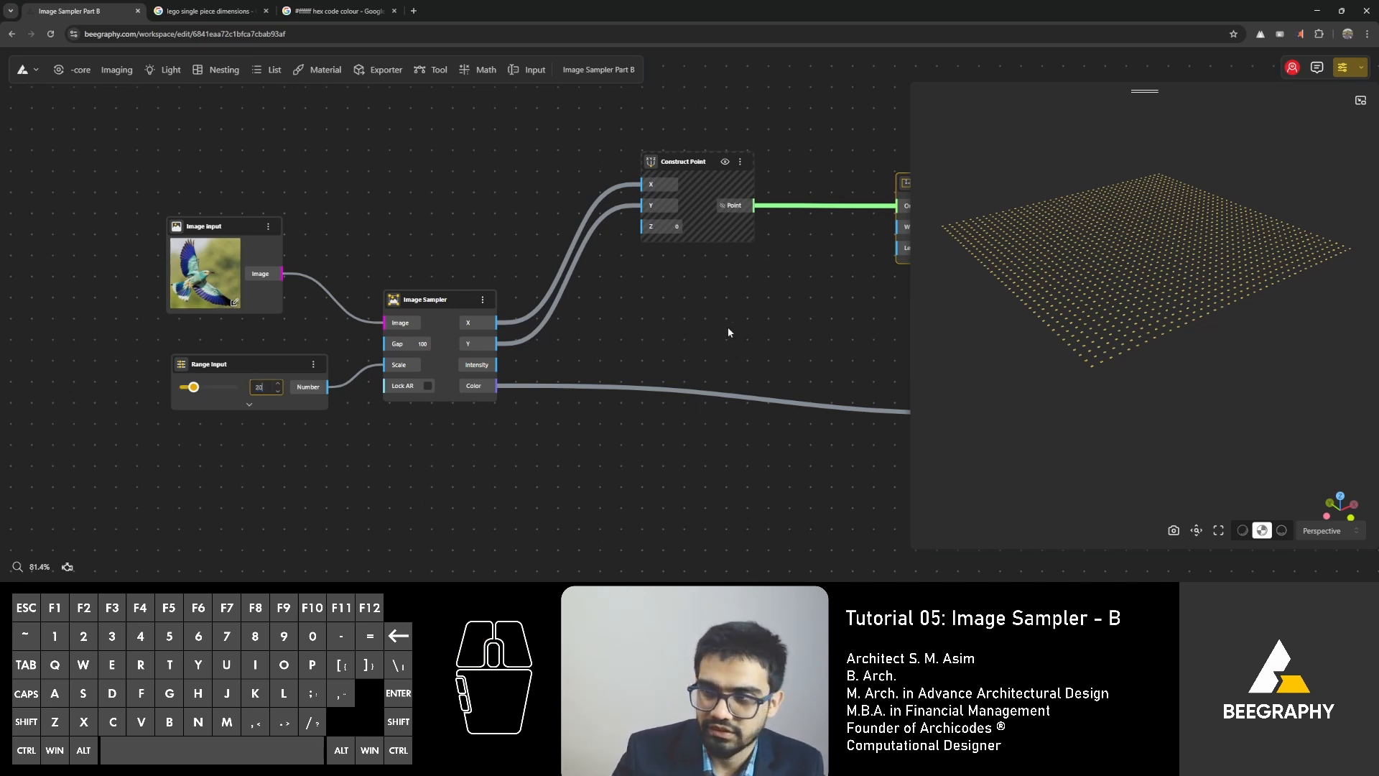
right_click(601, 350)
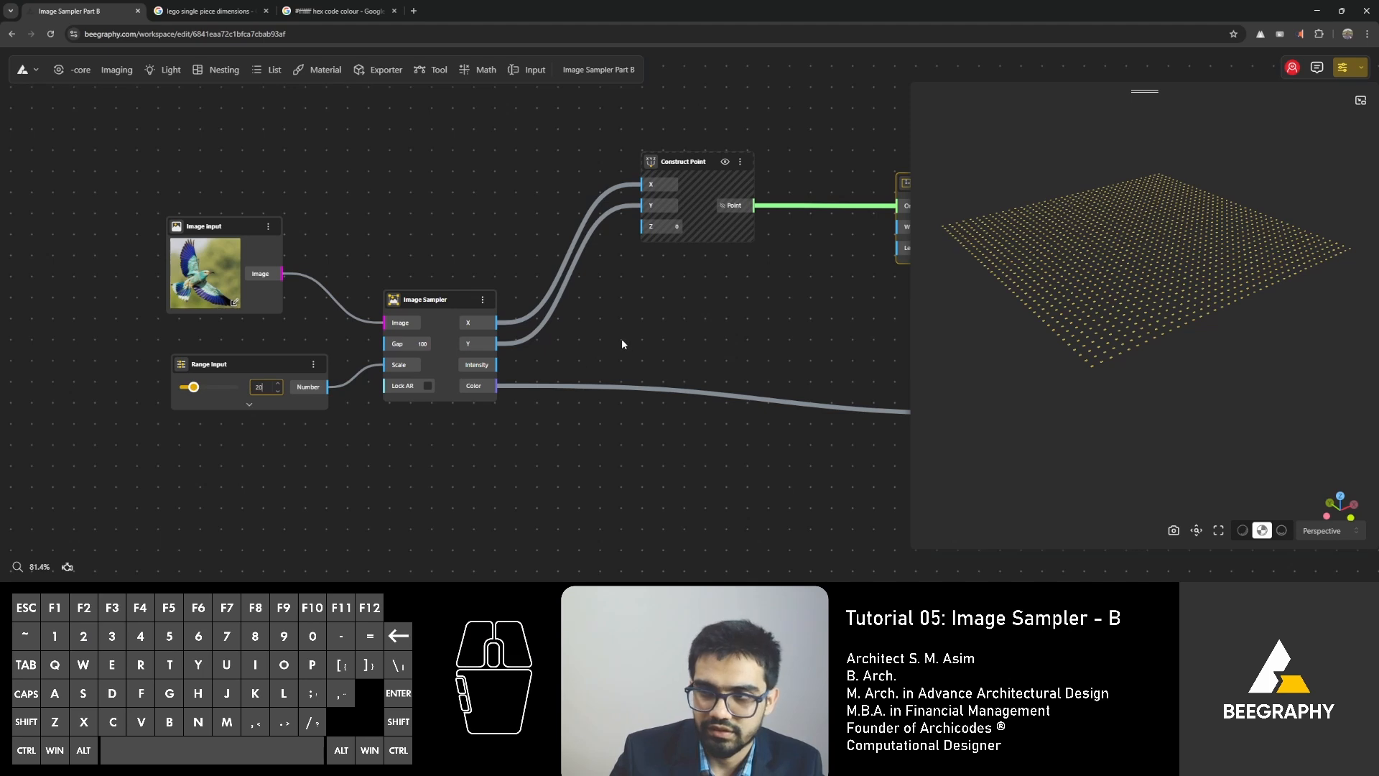
left_click(668, 323)
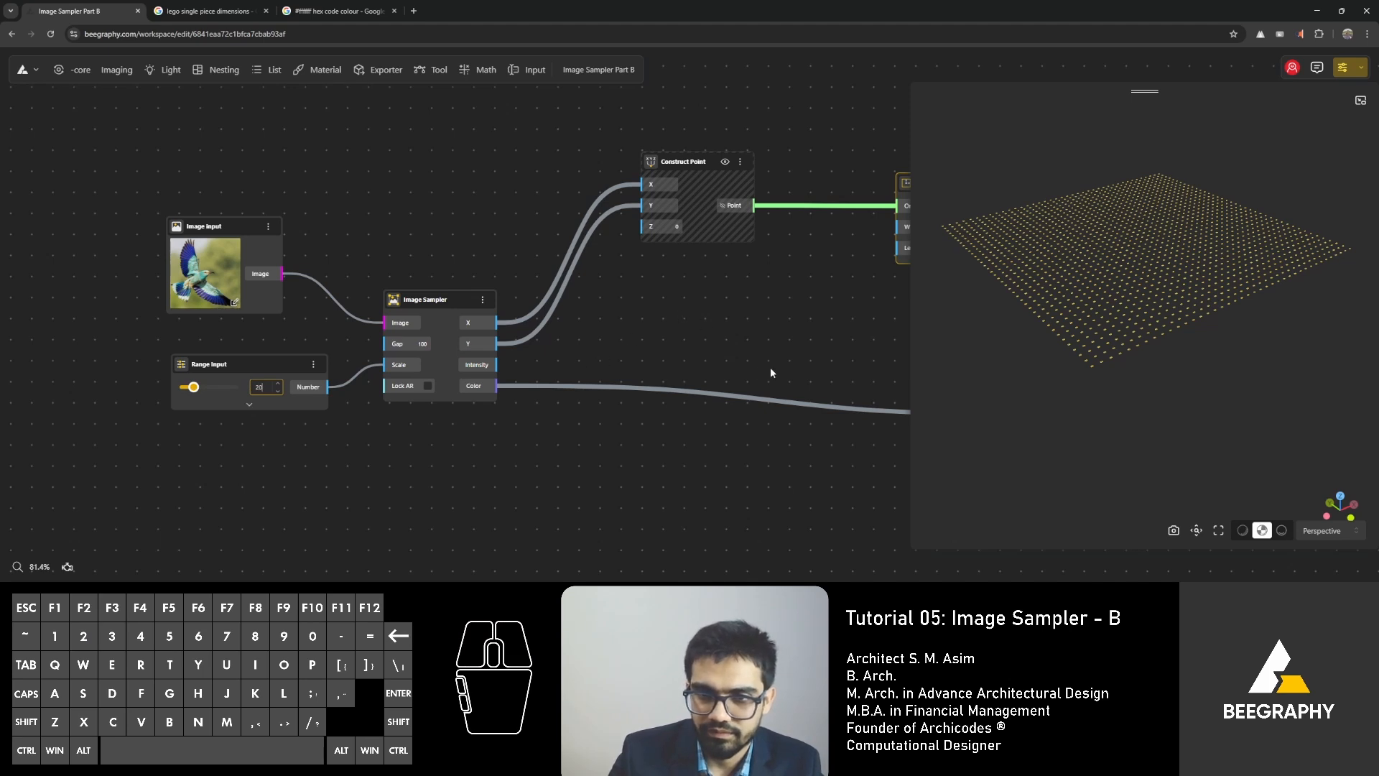
right_click_drag(652, 365, 551, 361)
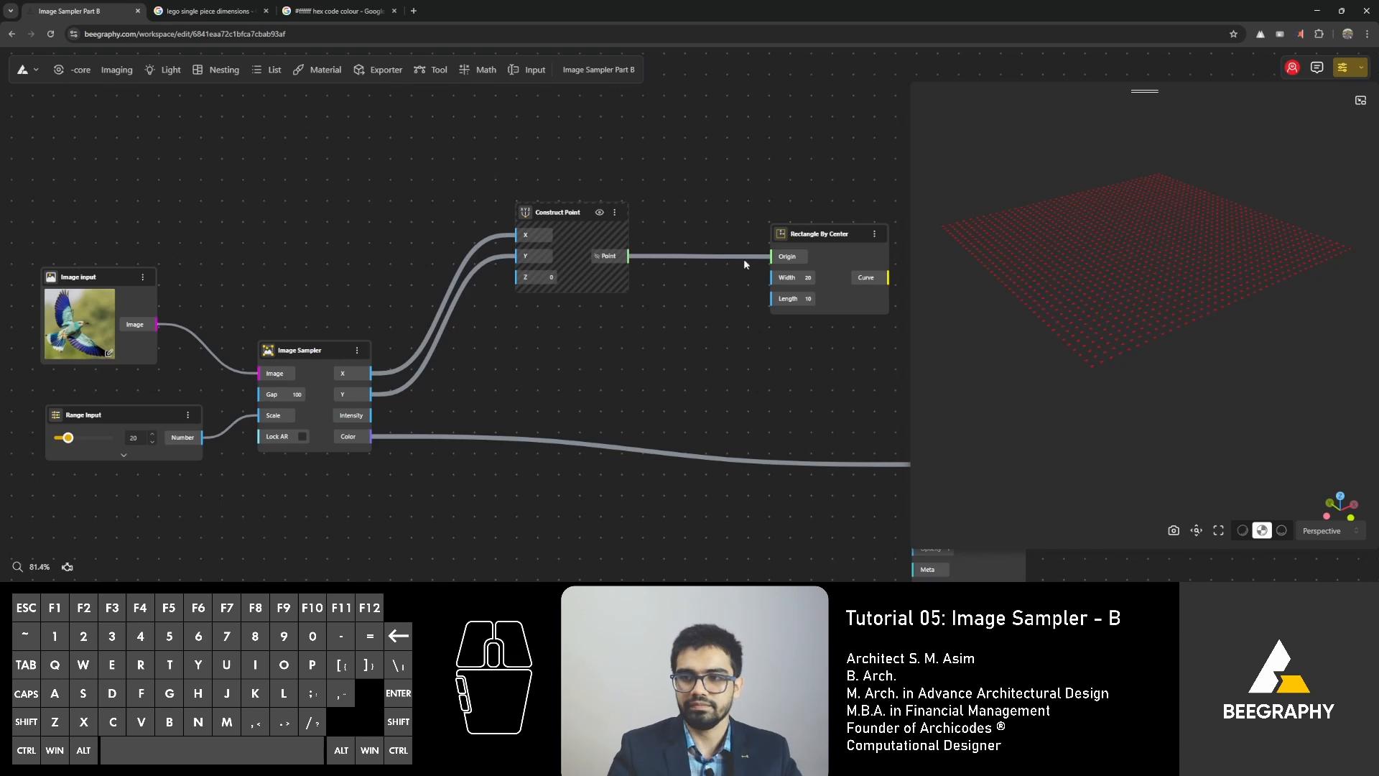
Reload the workspace page and move Rectangle By Center slightly farther from Construct Point.
left_click(813, 230)
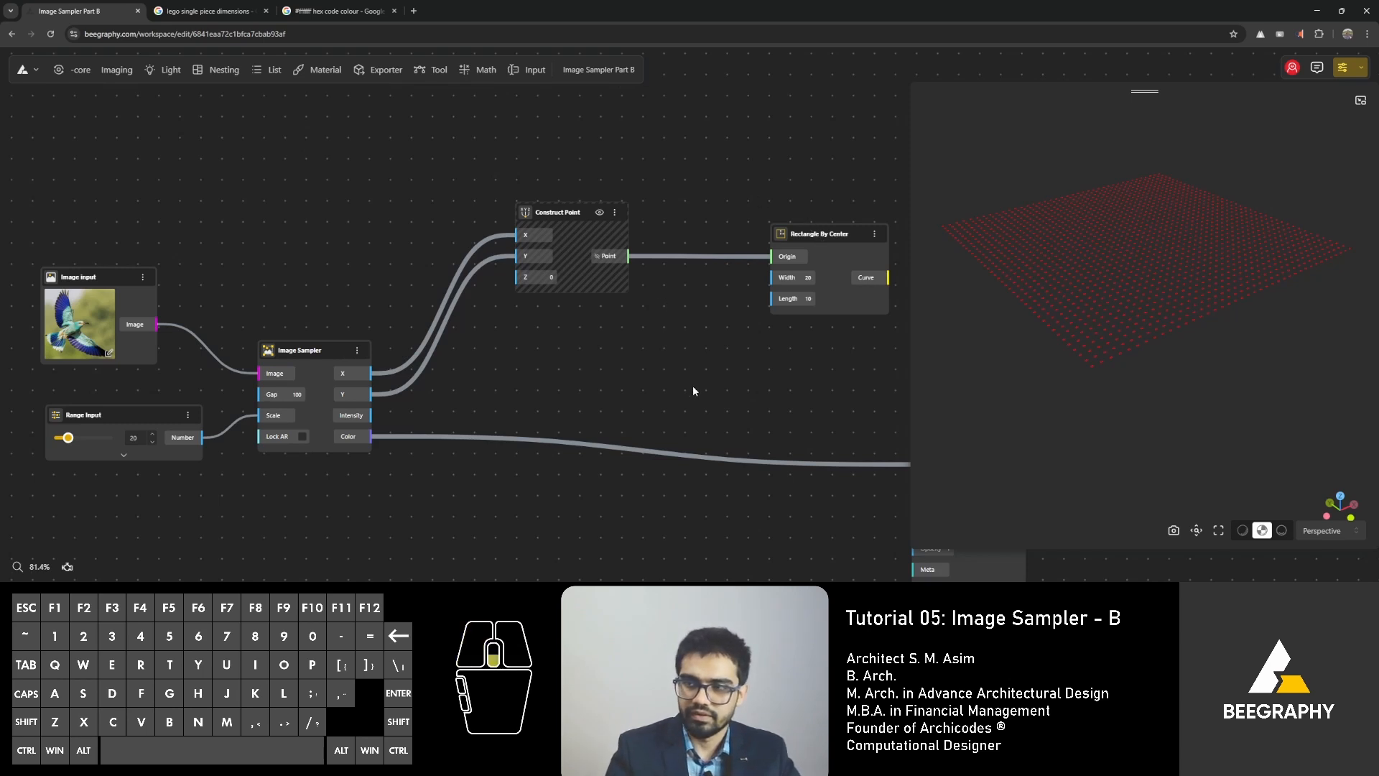
left_click(50, 35)
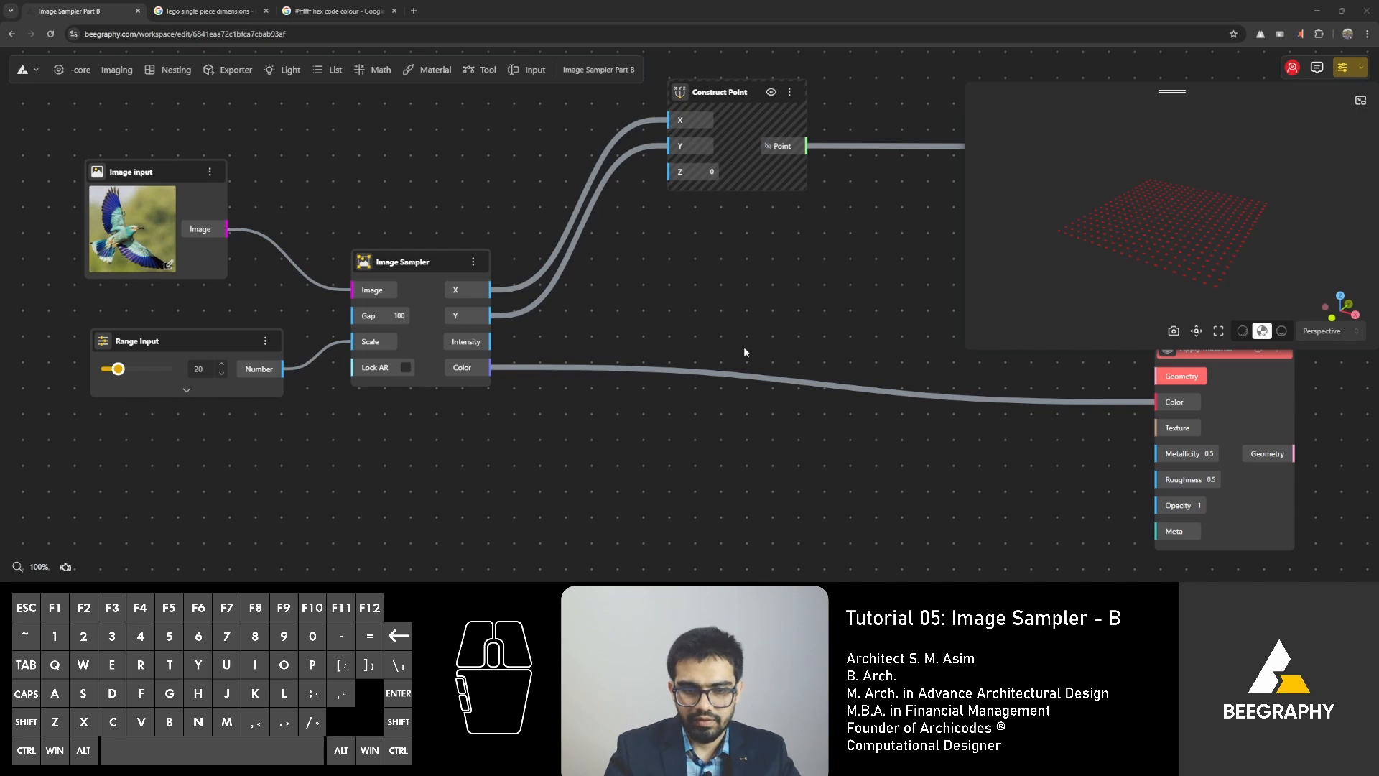
right_click_drag(688, 321, 572, 353)
scroll(535, 298, "down", 3)
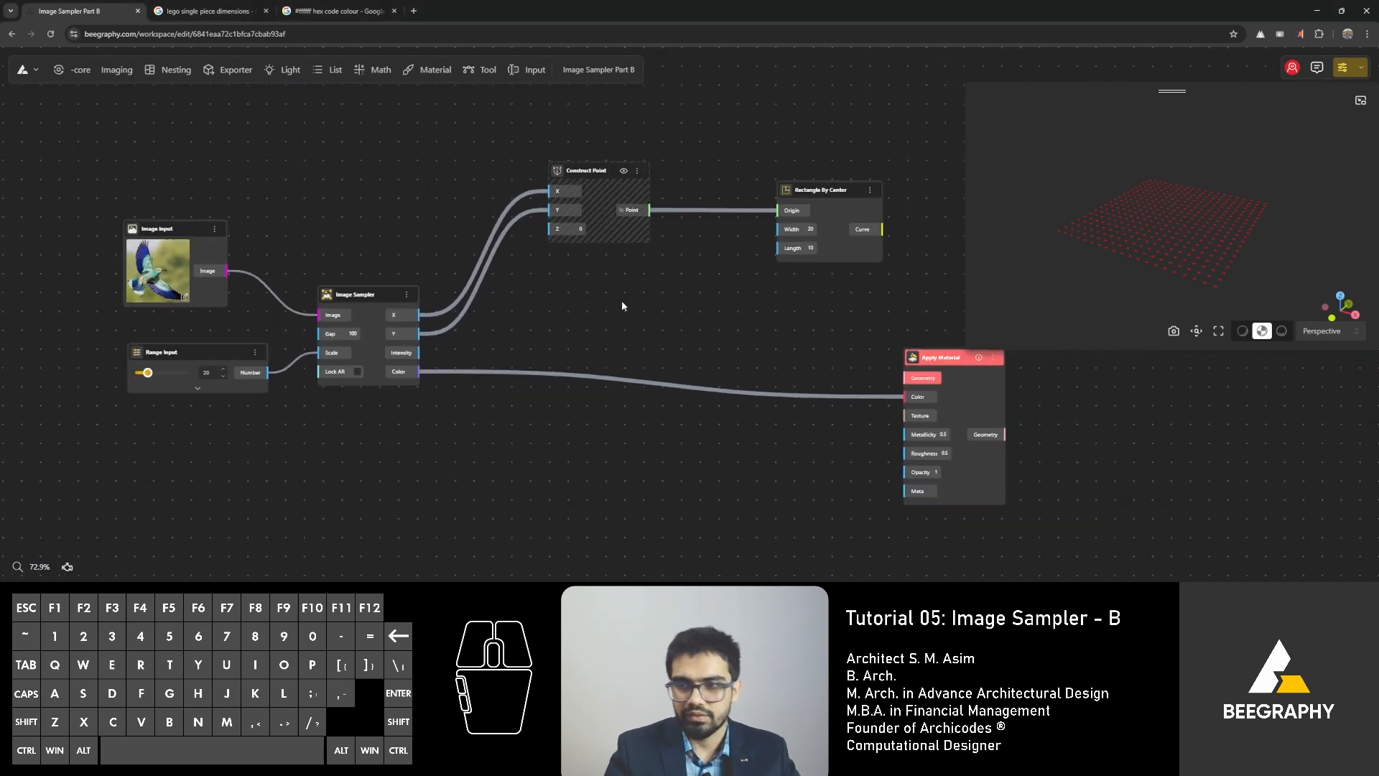
right_click_drag(652, 316, 578, 343)
right_click_drag(568, 277, 596, 281)
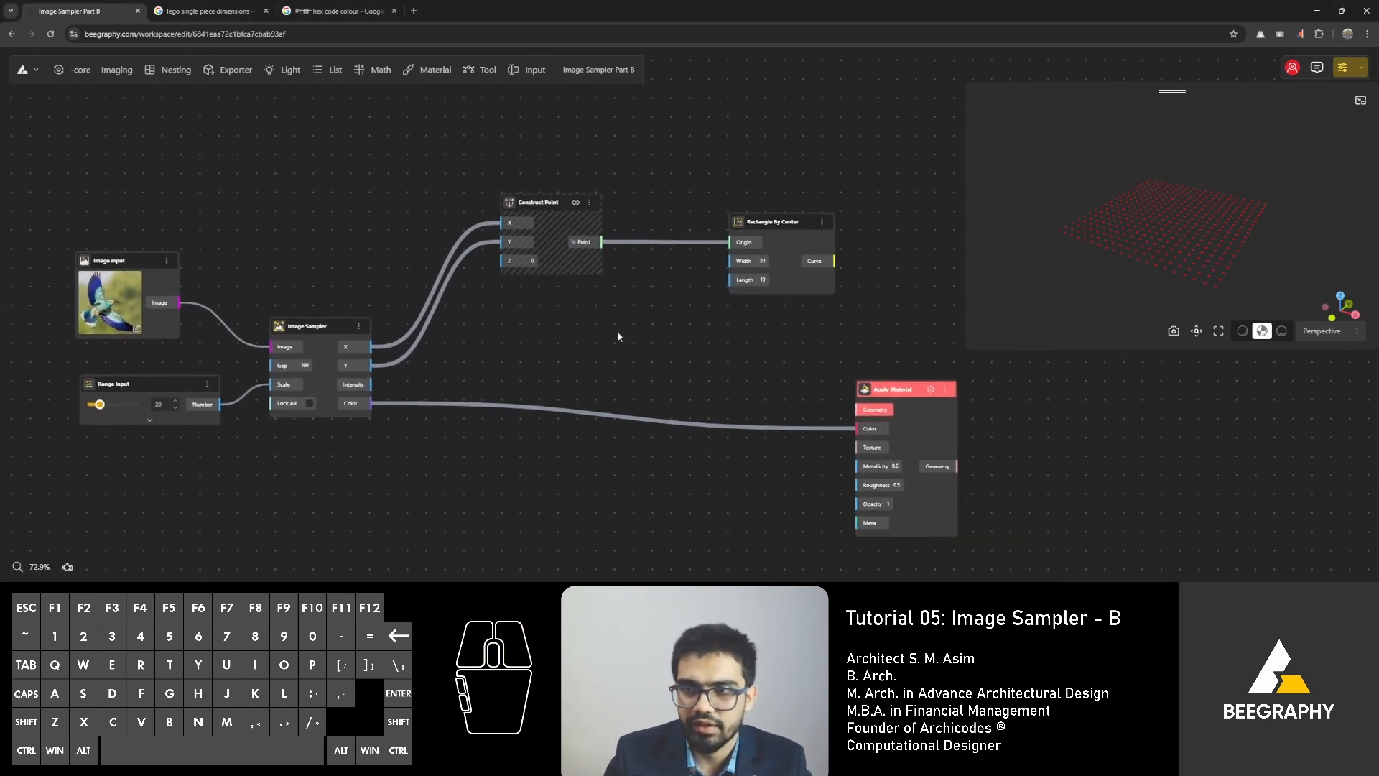
left_click(773, 197)
left_click(771, 224)
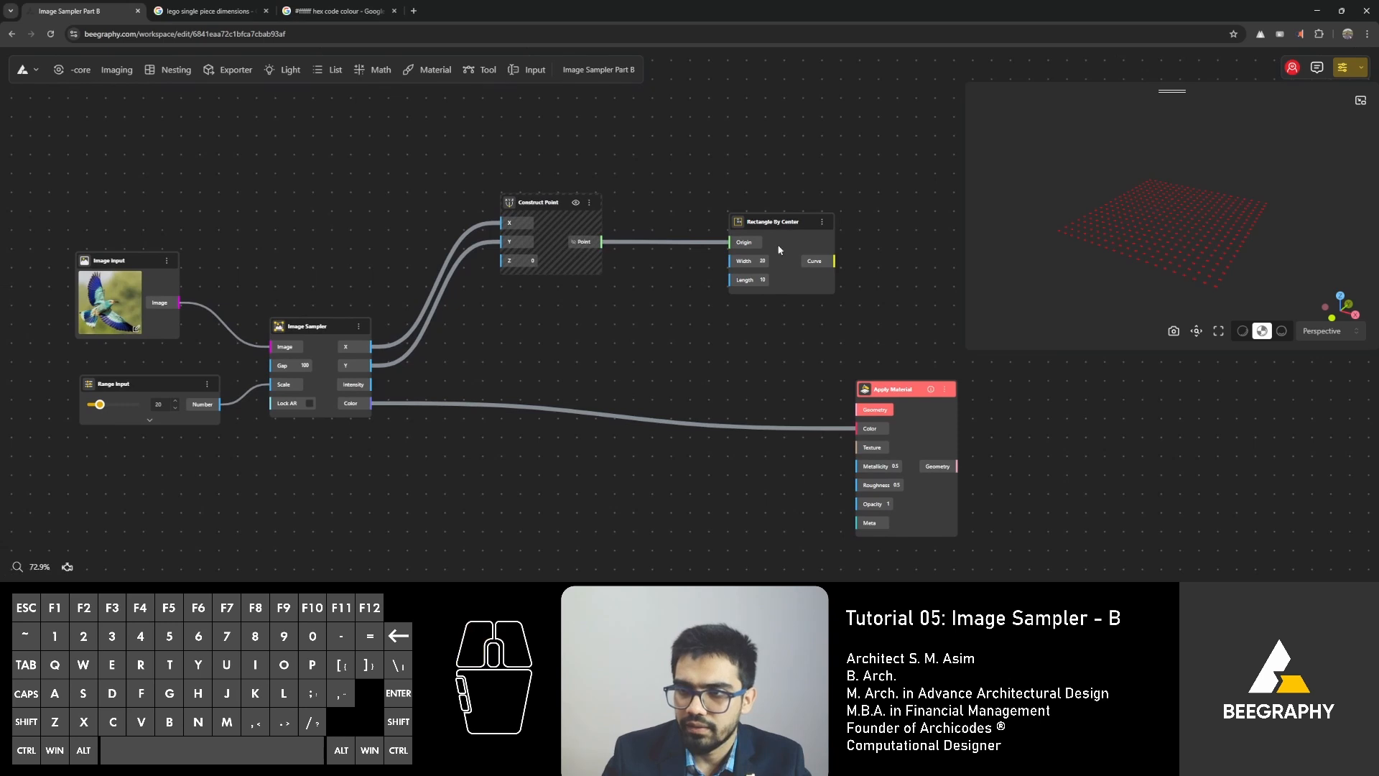
mouse_move(790, 226)
left_mouse_down()
mouse_move(819, 220)
mouse_move(804, 215)
left_mouse_up()
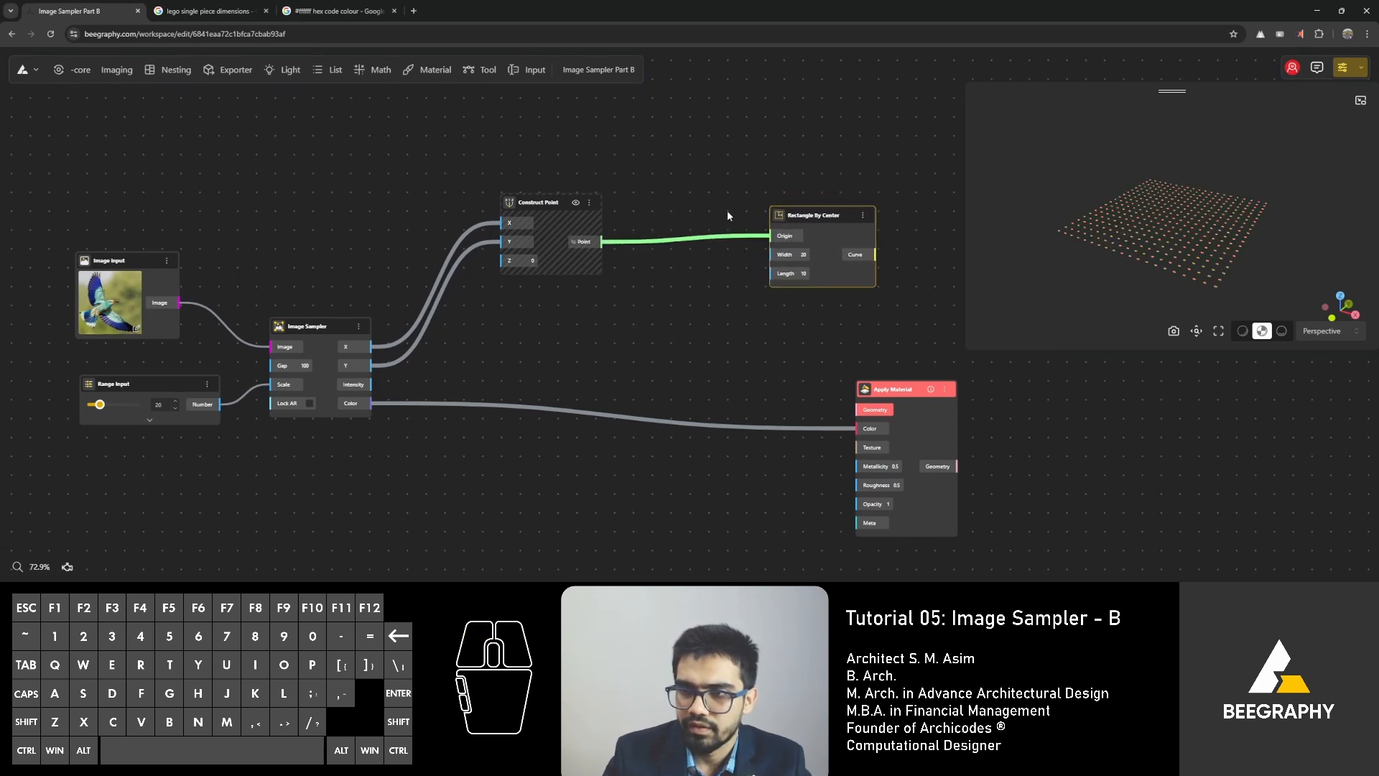
Add a Range Input with the value 100 and connect its Number output to Image Sampler's Gap.
scroll(698, 206, "up", 3)
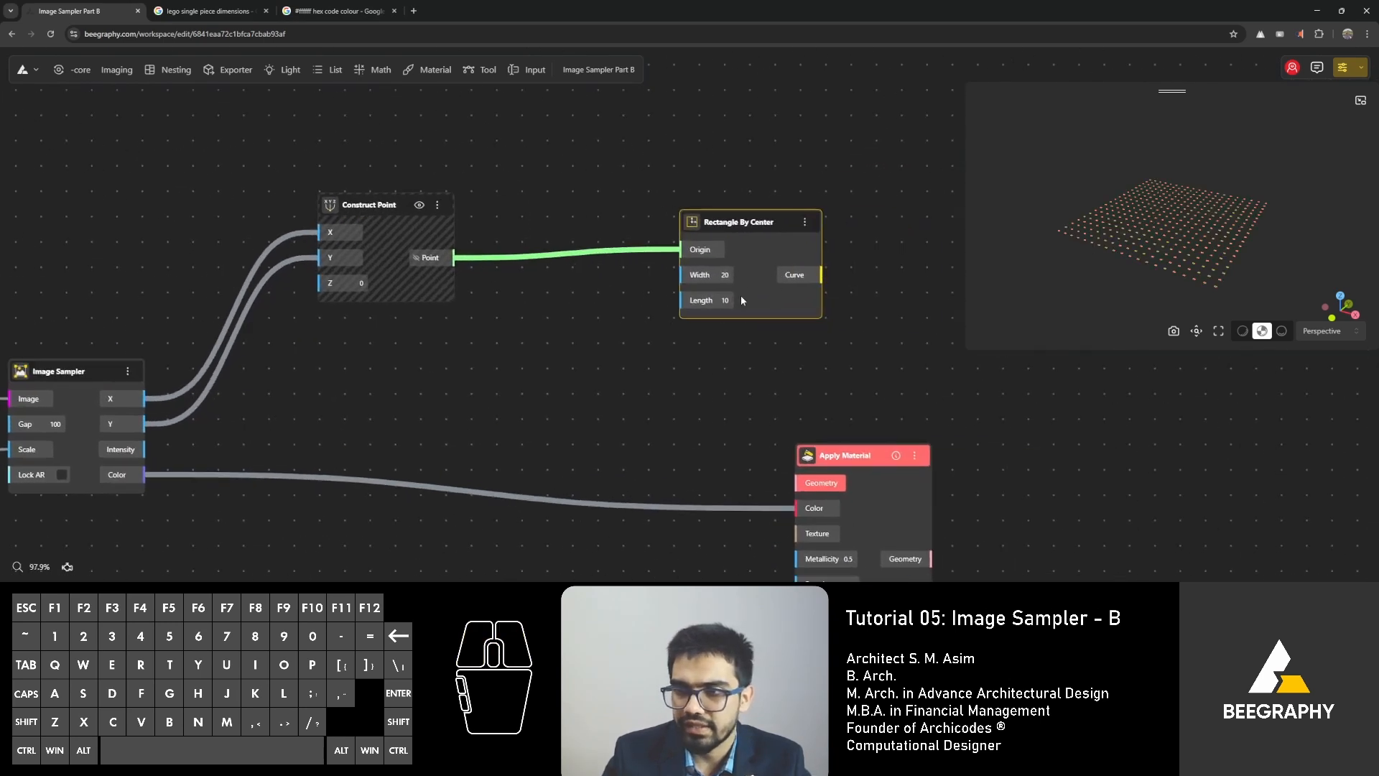
left_click_drag(741, 300, 795, 306)
right_click_drag(576, 340, 812, 301)
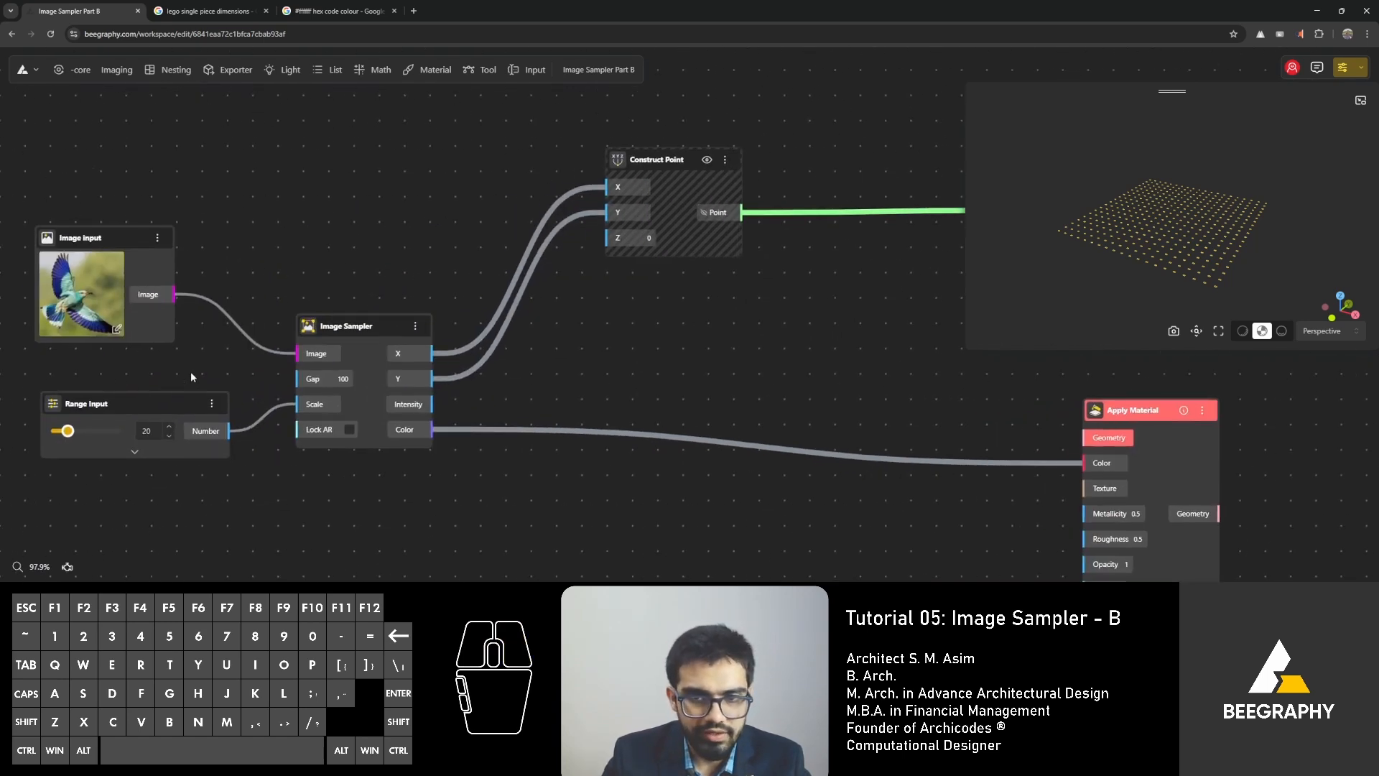
double_click(158, 374)
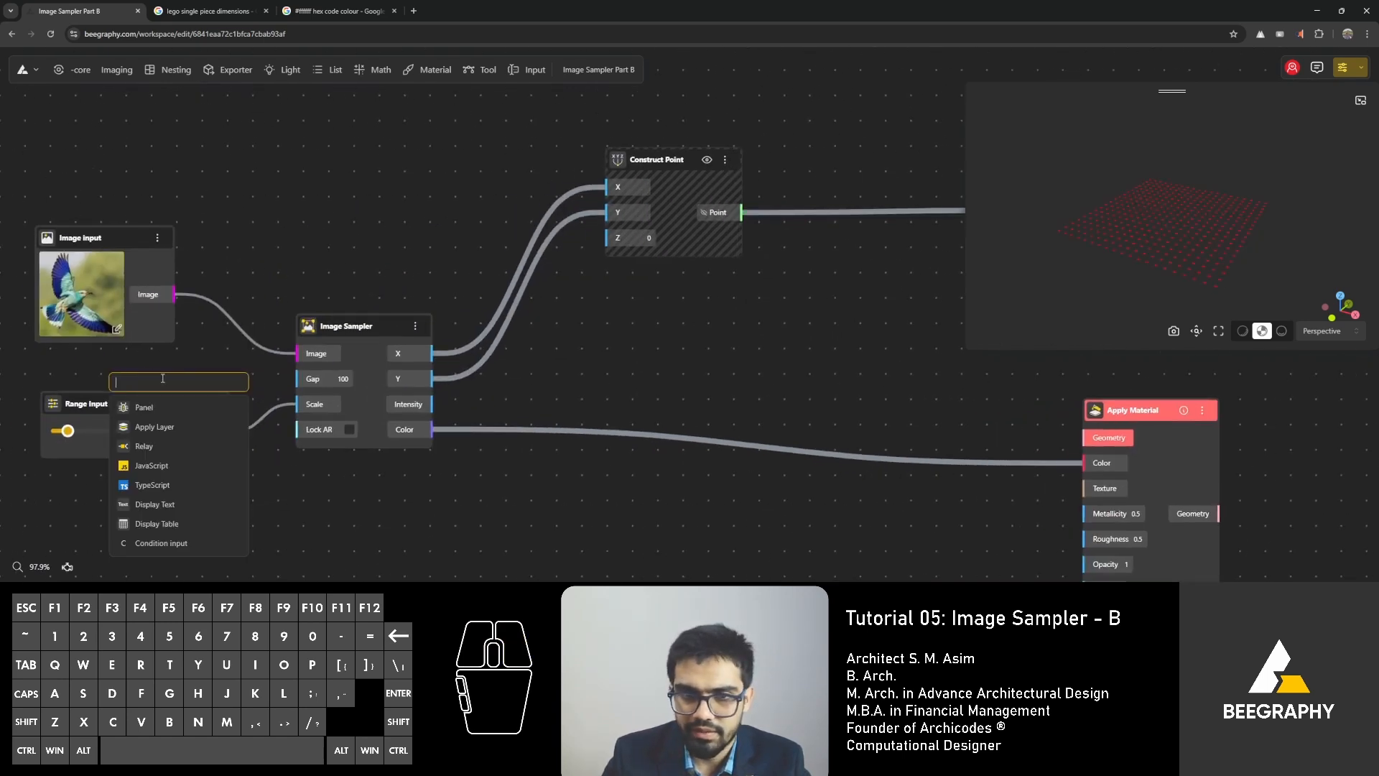
type("100")
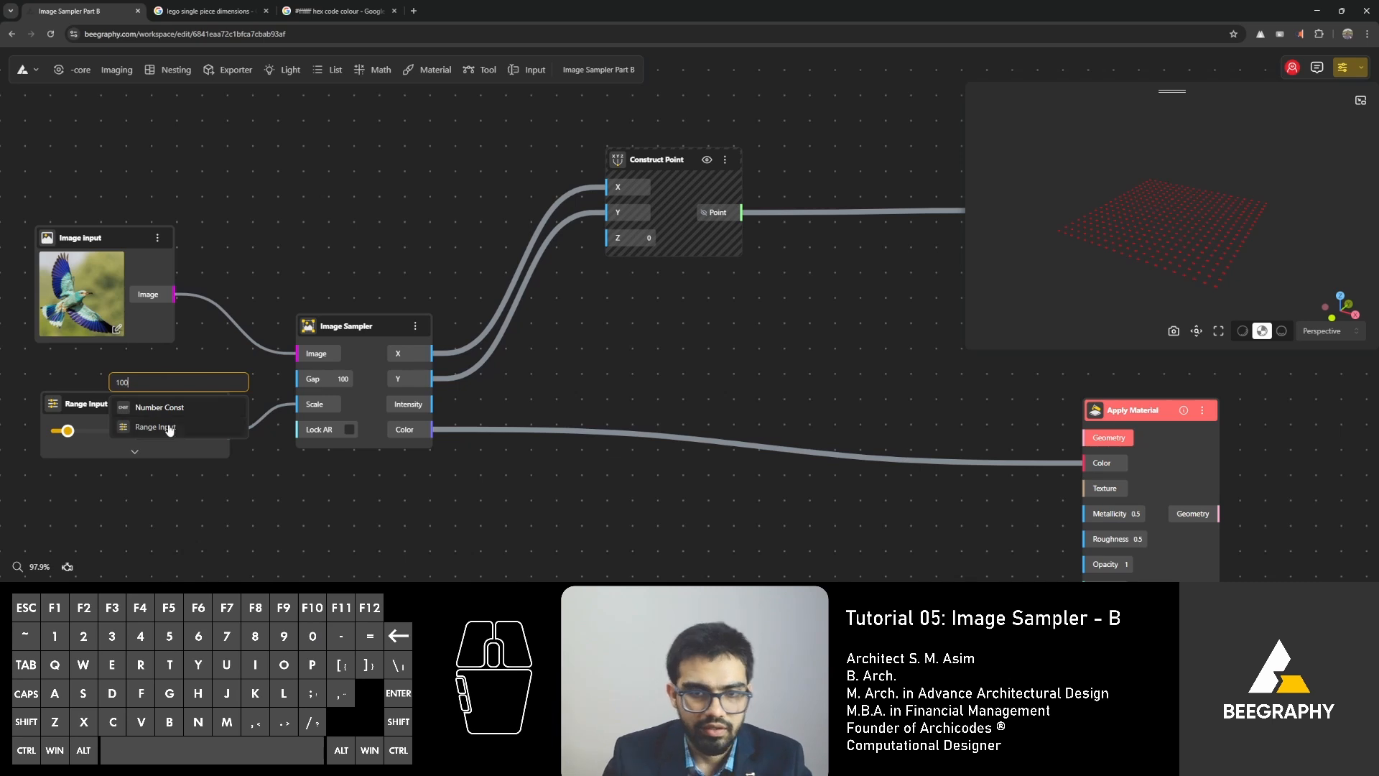
left_click(168, 428)
left_click_drag(195, 385, 297, 378)
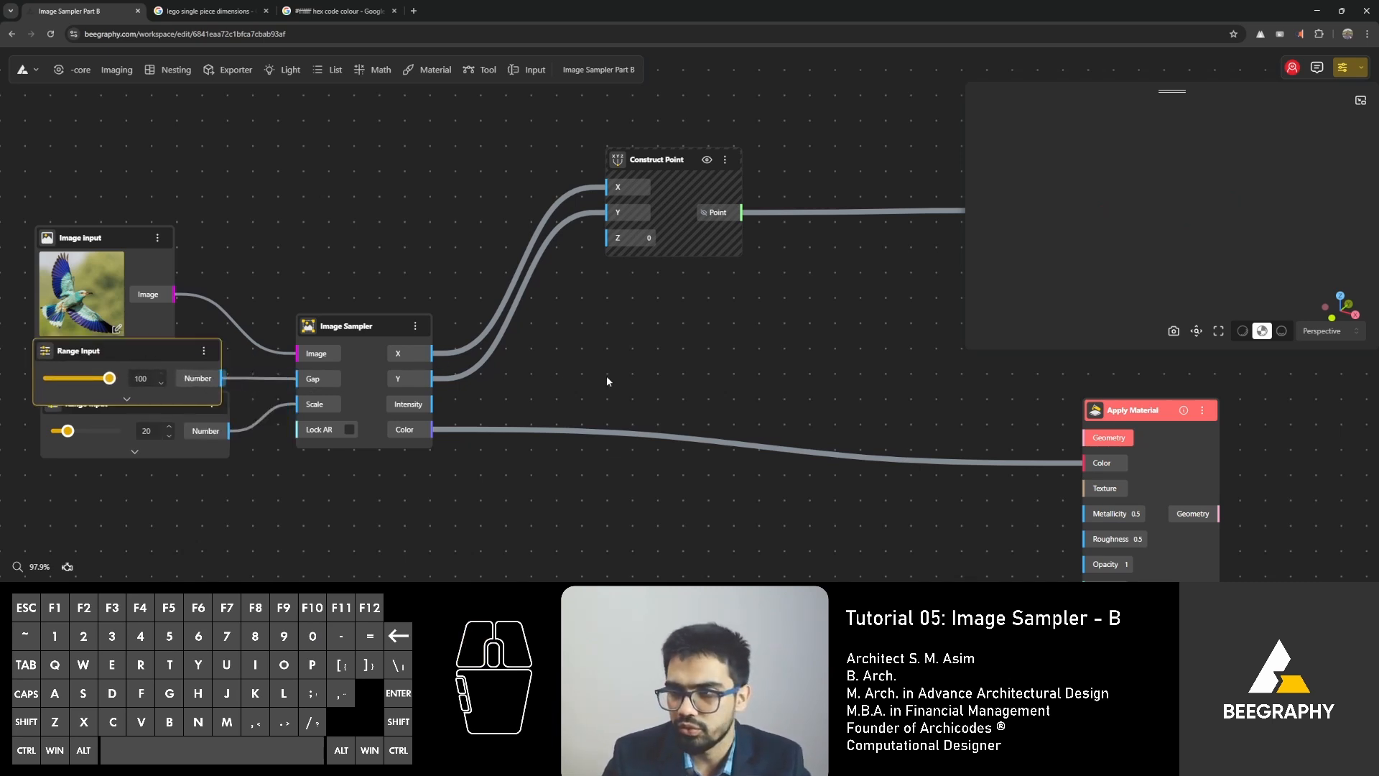
Pause the solver and connect the 100 Range Input's Number output to both Width and Length of Rectangle By Center.
scroll(610, 378, "down", 3)
right_click_drag(613, 380, 607, 381)
left_click_drag(75, 410, 538, 402)
left_click(375, 415)
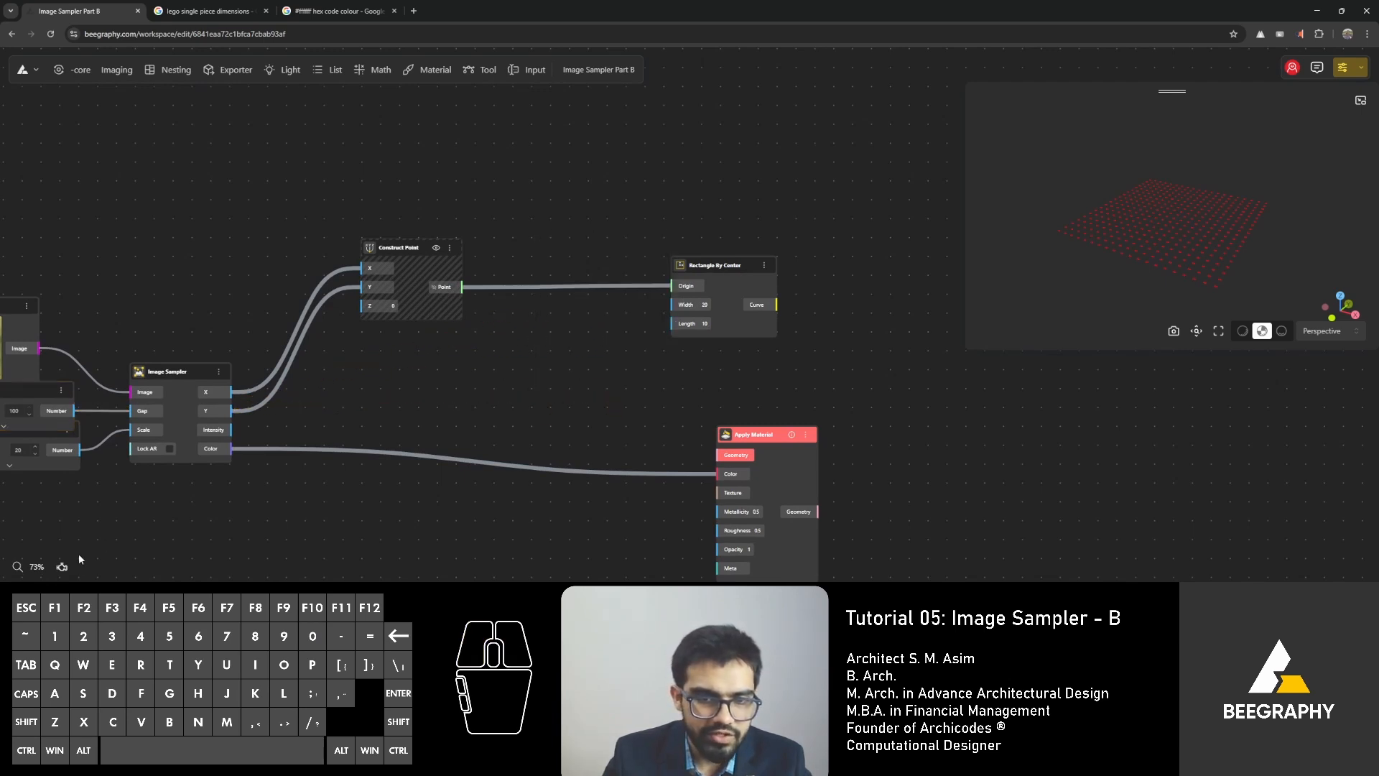
left_click(62, 567)
left_click_drag(79, 449, 684, 313)
left_click_drag(74, 410, 679, 324)
right_click_drag(667, 382, 474, 378)
left_click(424, 330)
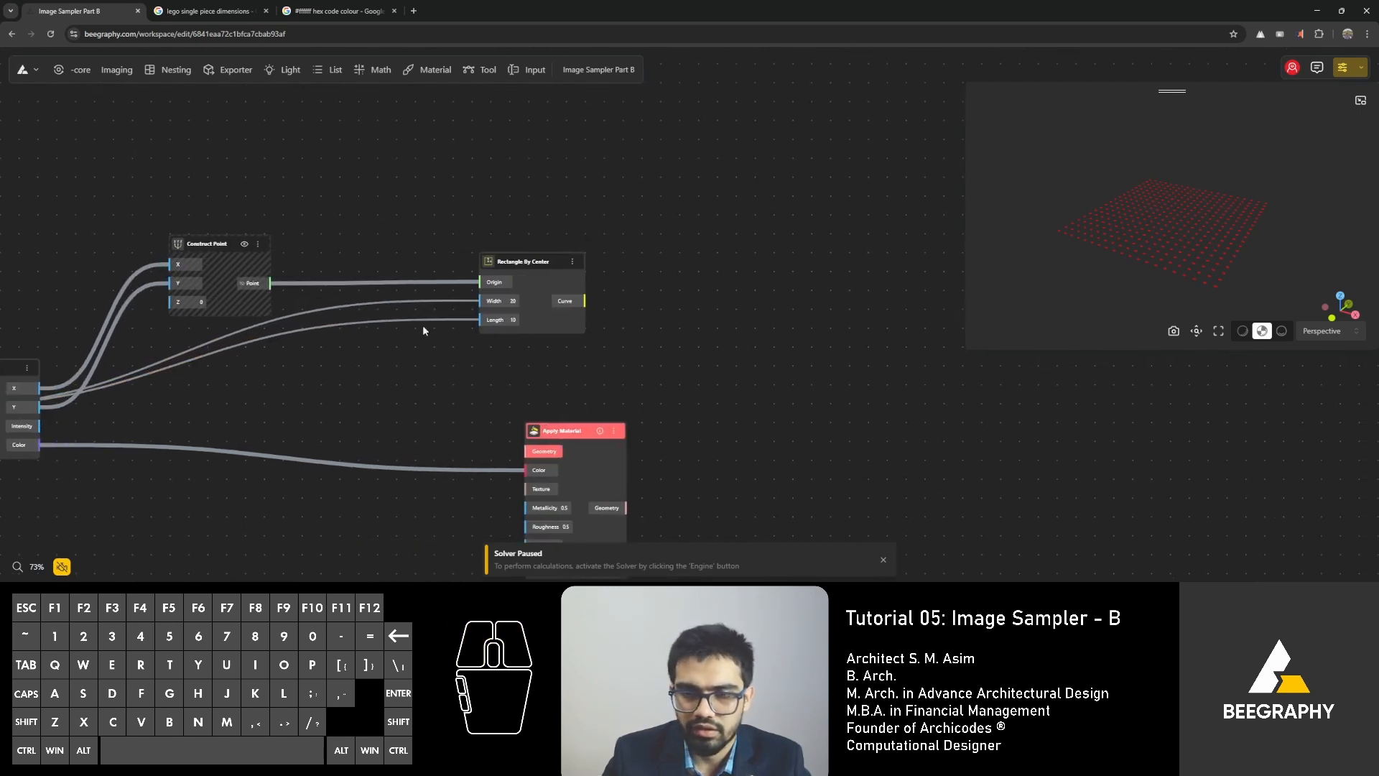
Move Rectangle By Center slightly higher and turn the solver back on.
left_click_drag(498, 264, 507, 248)
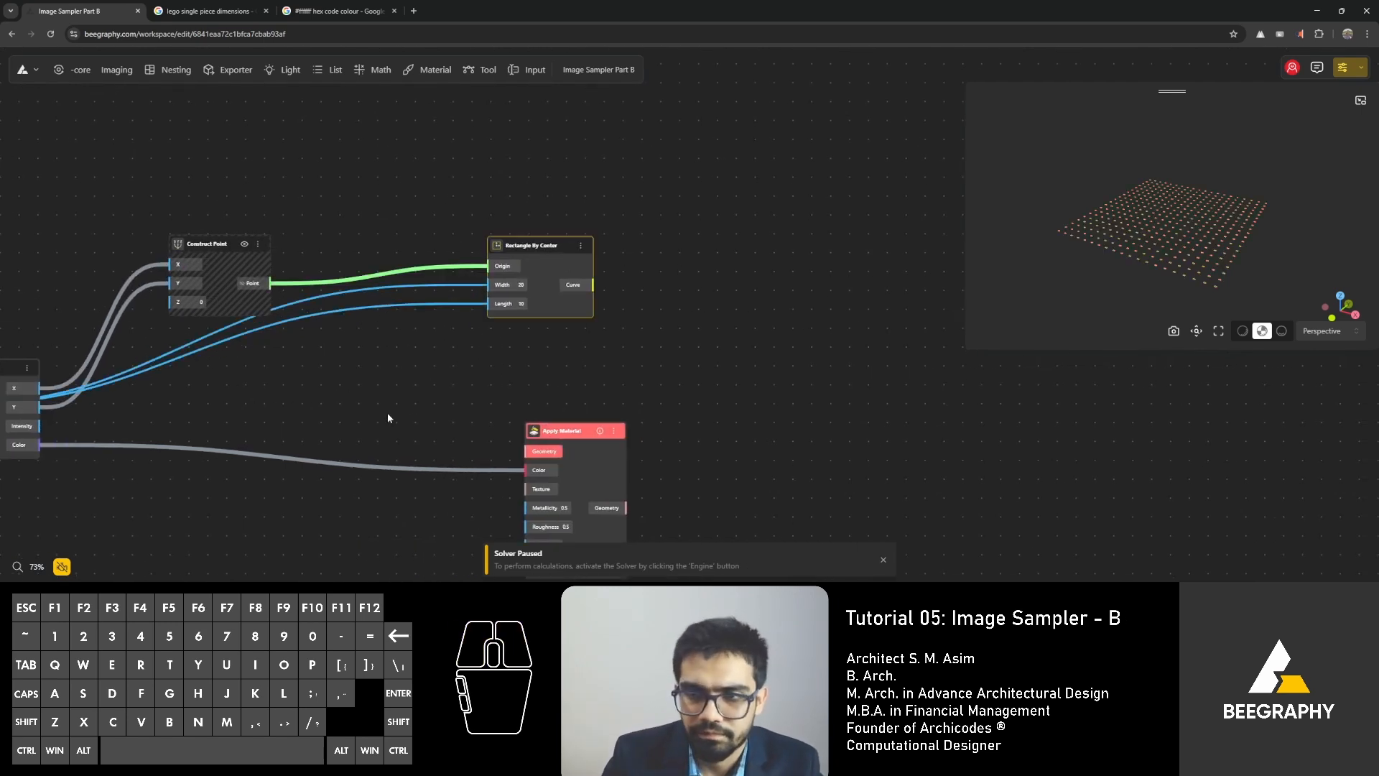
left_click(62, 567)
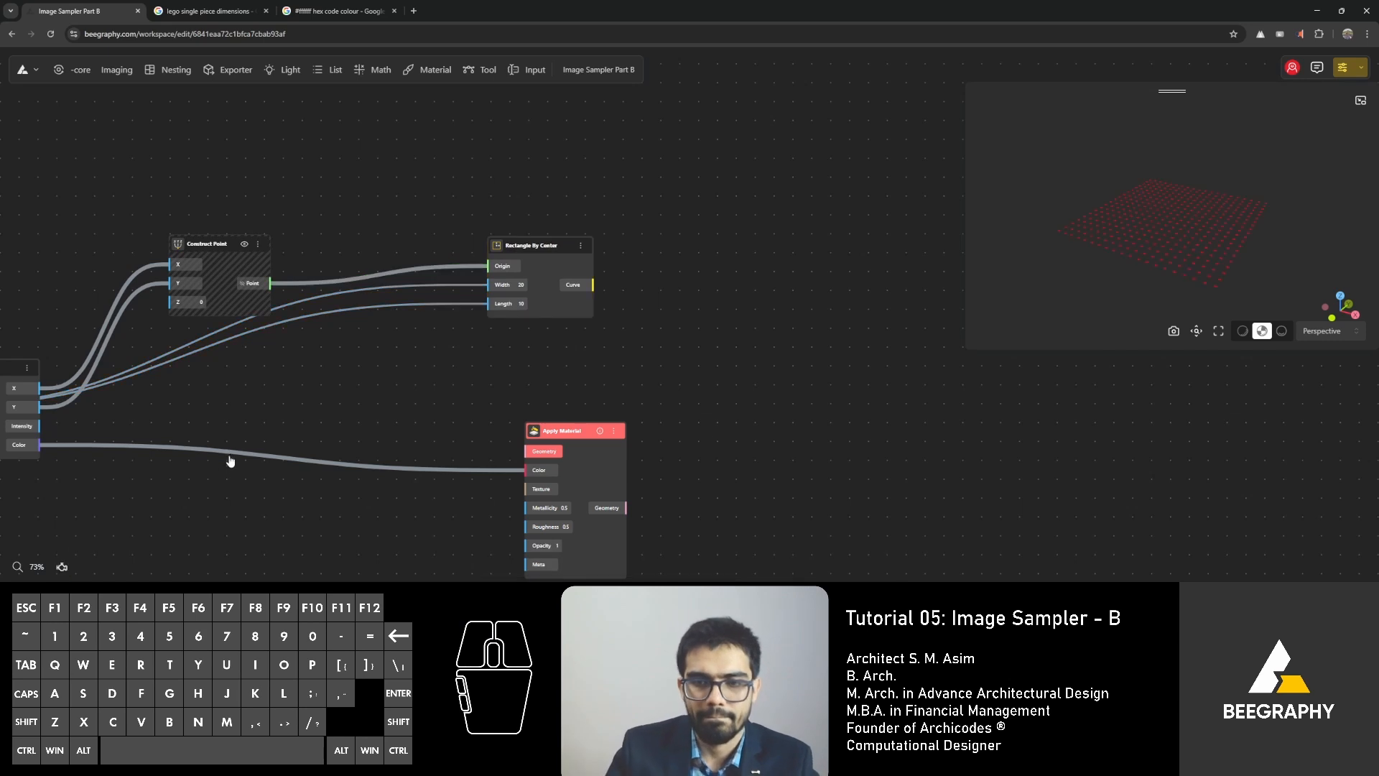
left_click_drag(477, 304, 489, 304)
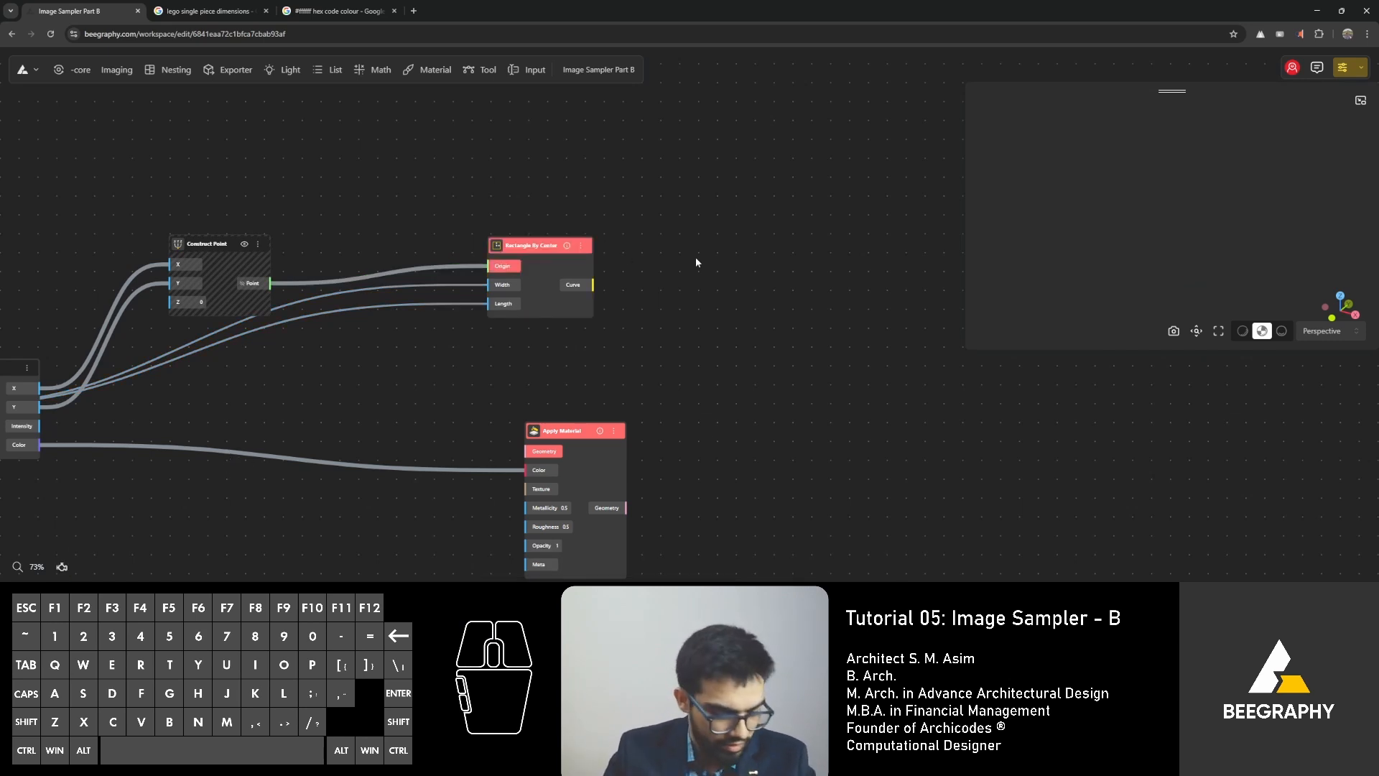
Add a Curve To Surface node and connect Rectangle By Center's Curve output to its Curve input.
double_click(675, 321)
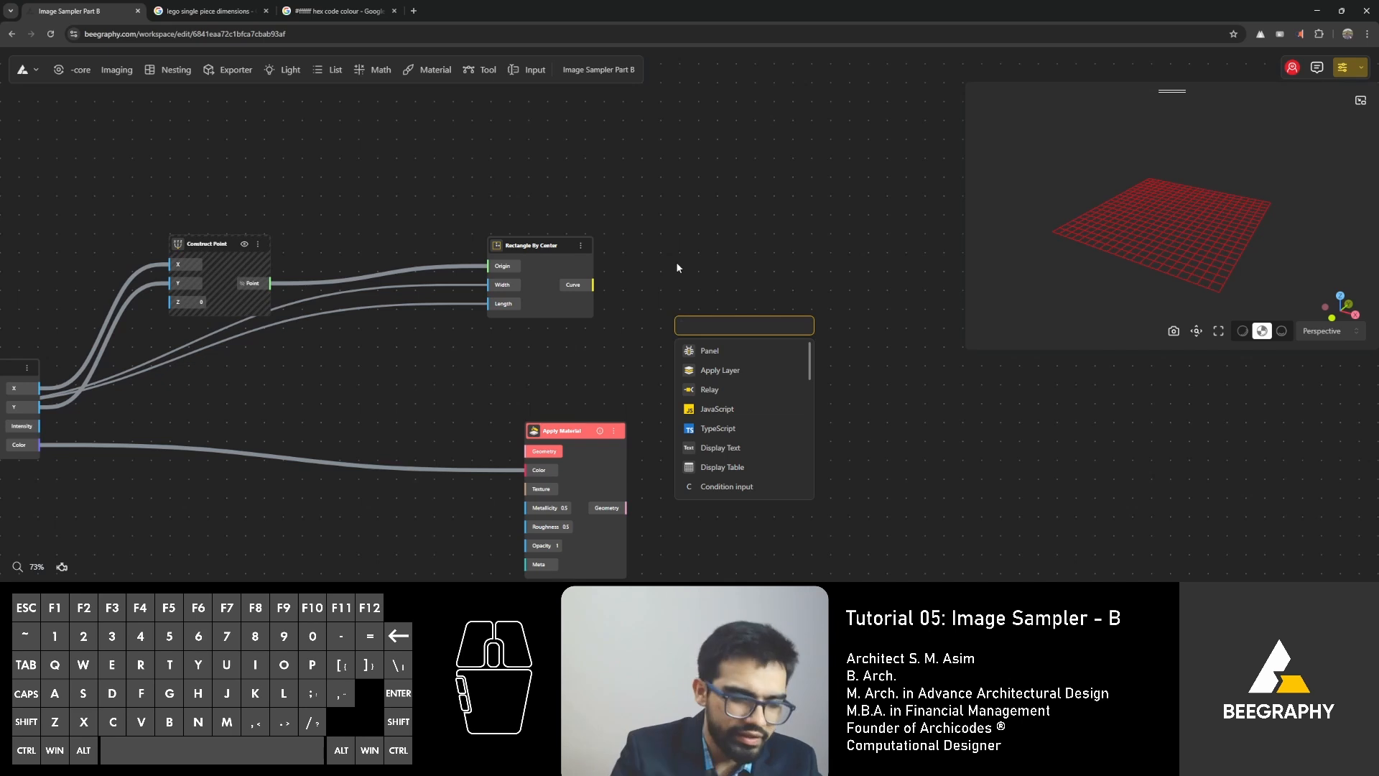
type("surface")
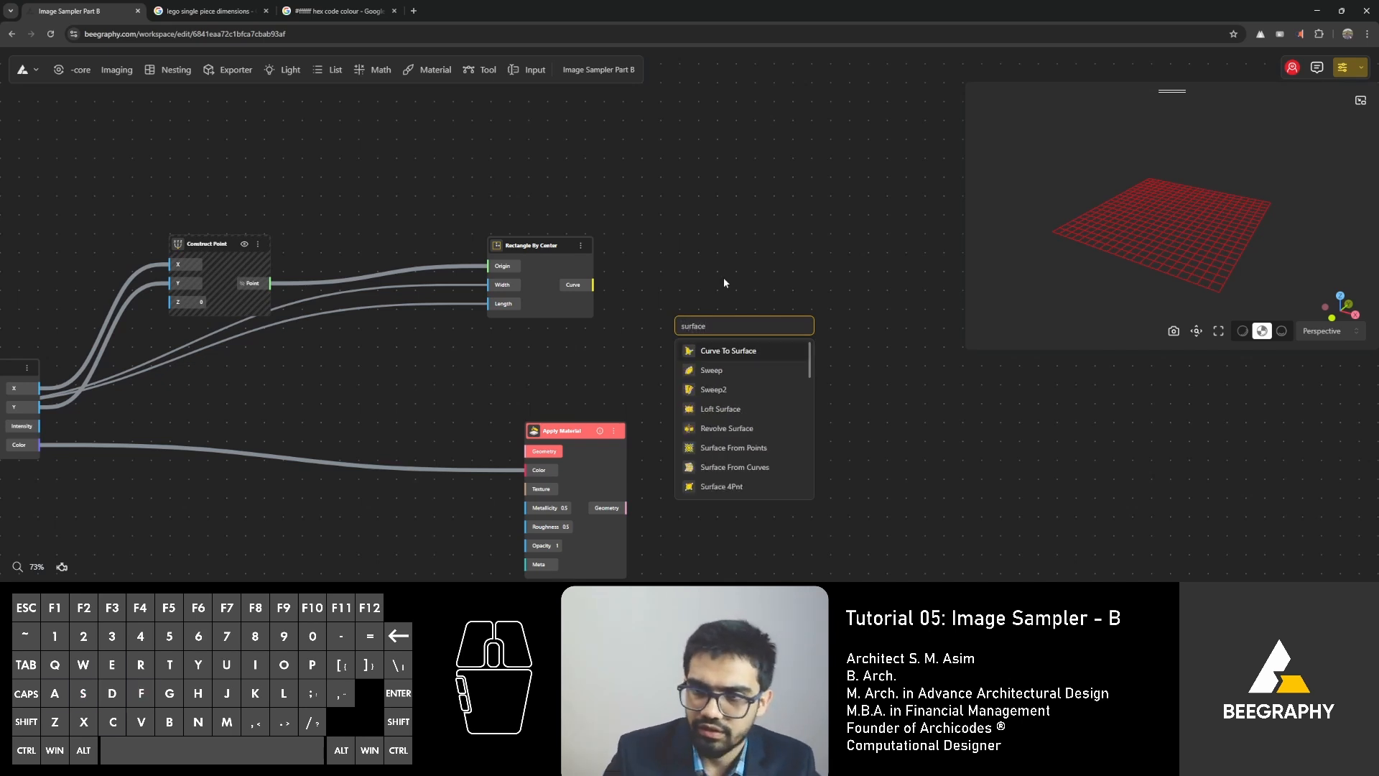
left_click(727, 352)
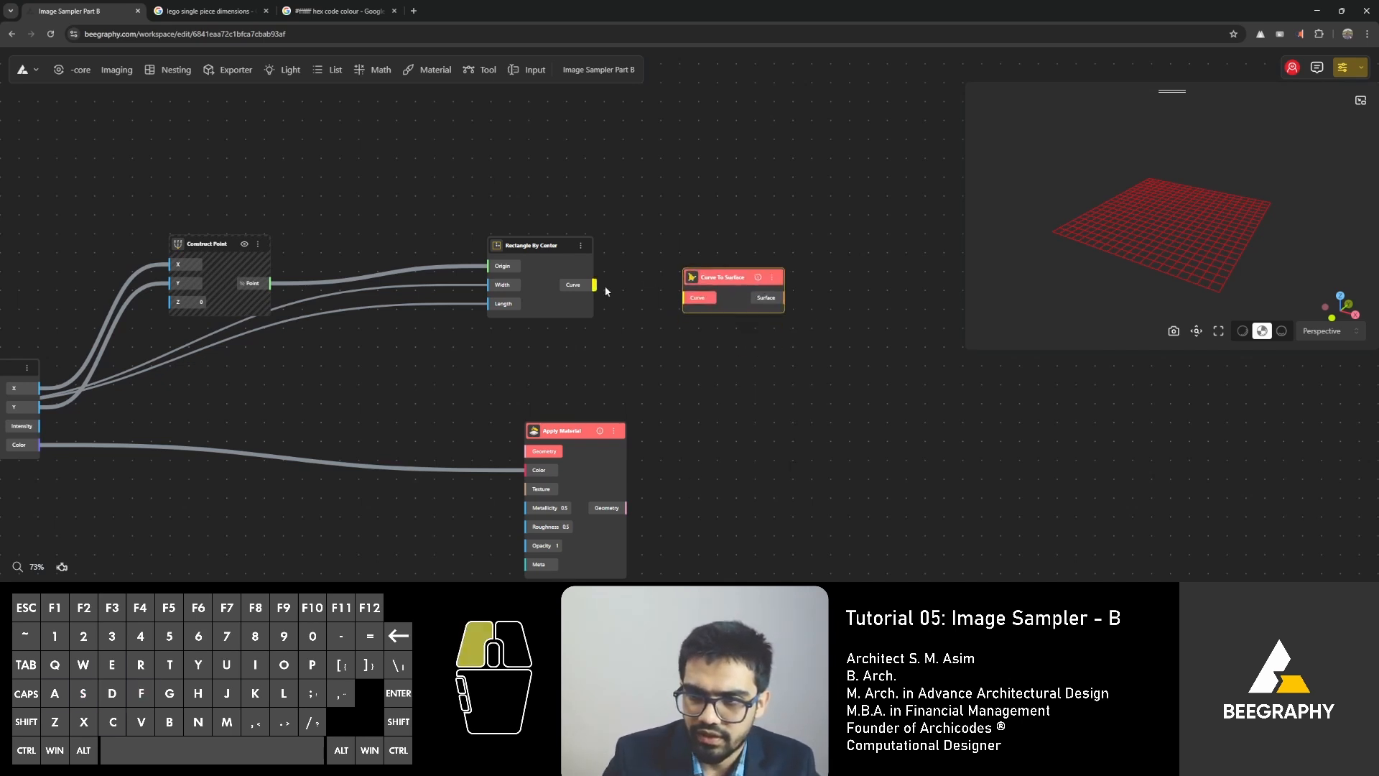
left_click_drag(605, 286, 686, 299)
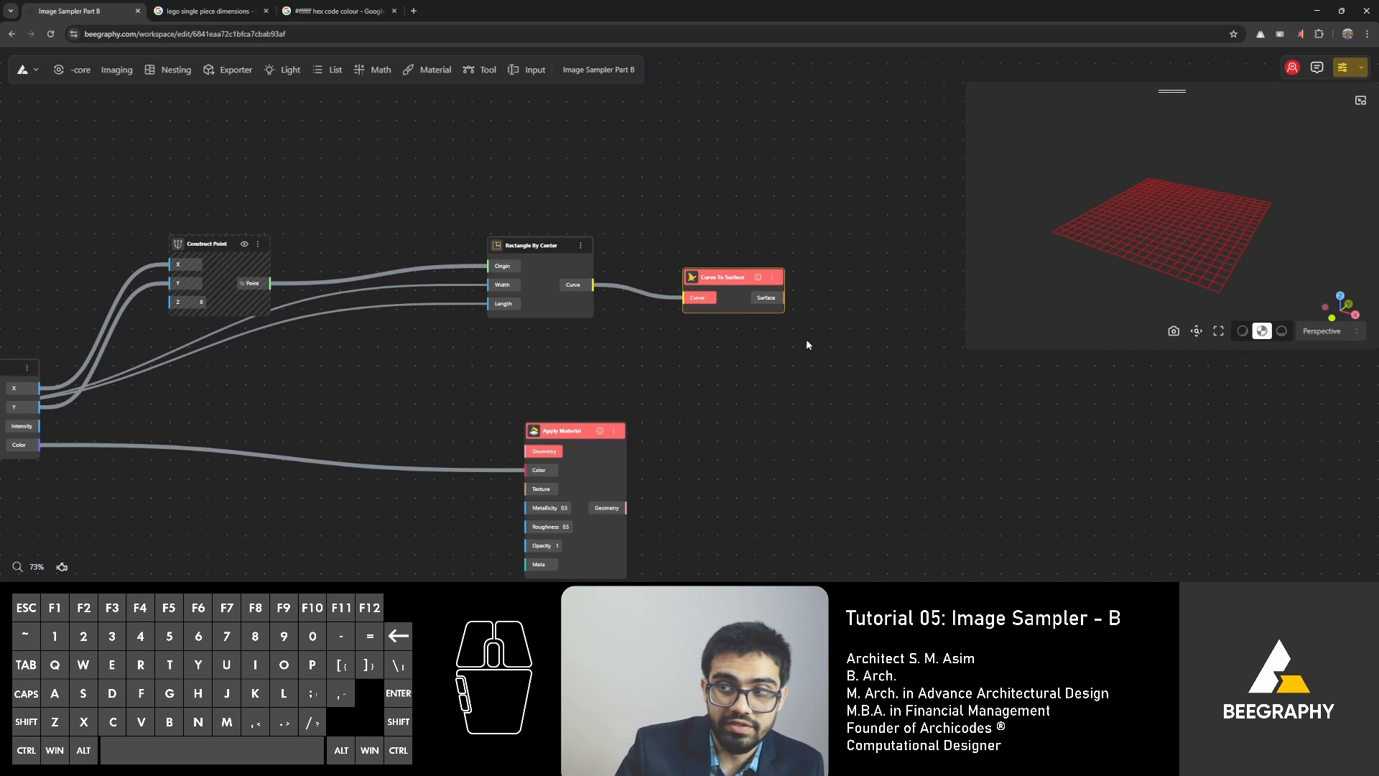
Add an Extrude Surface node beside Curve To Surface and connect the Surface output to its Surface input.
double_click(831, 358)
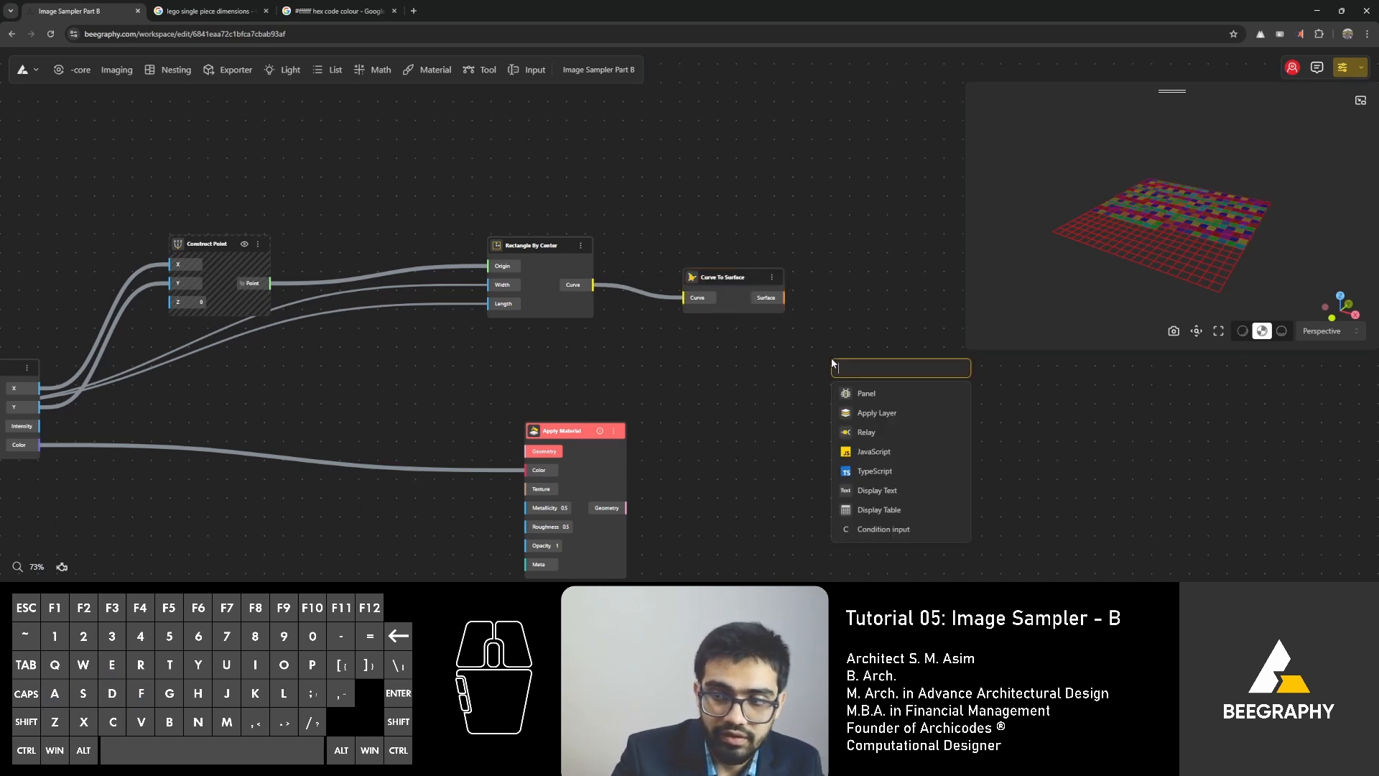
type("extrude")
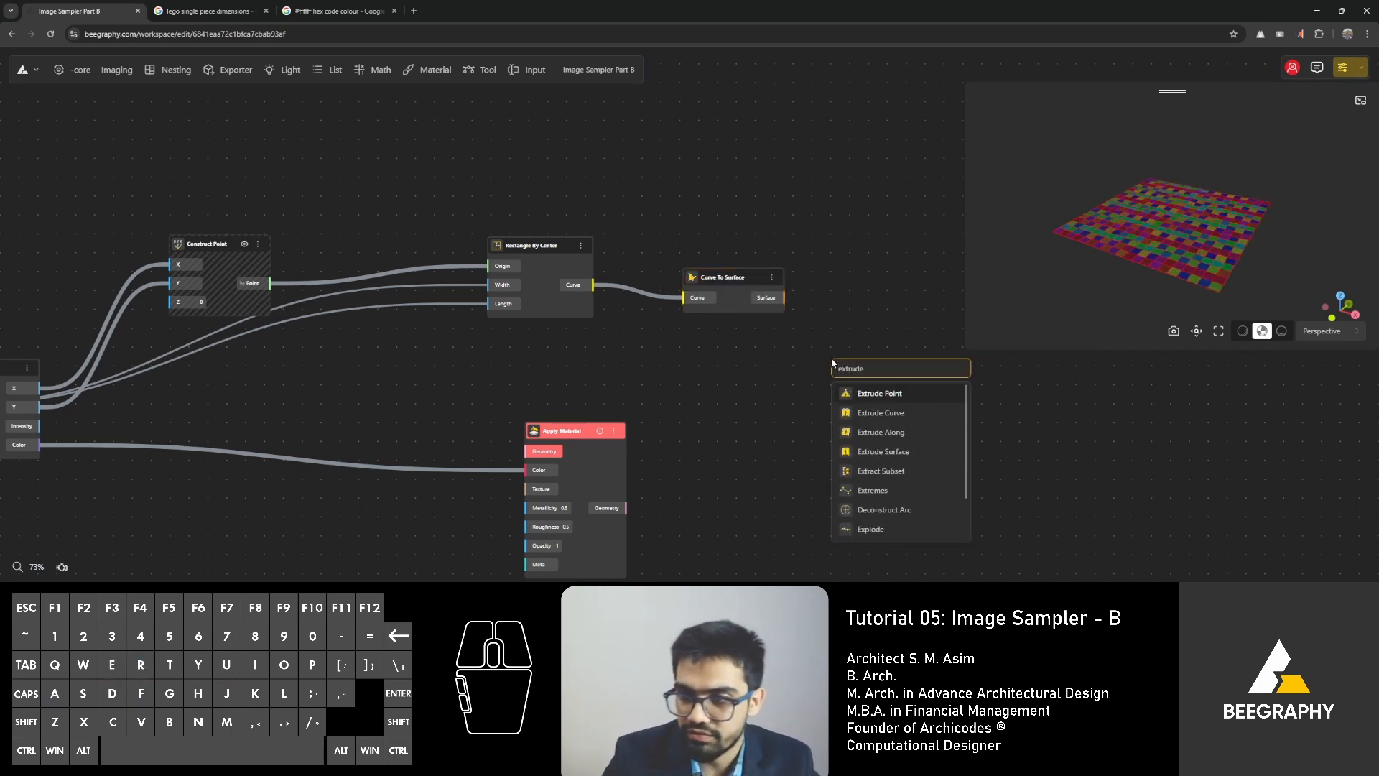
left_click(890, 451)
left_click_drag(872, 371, 894, 282)
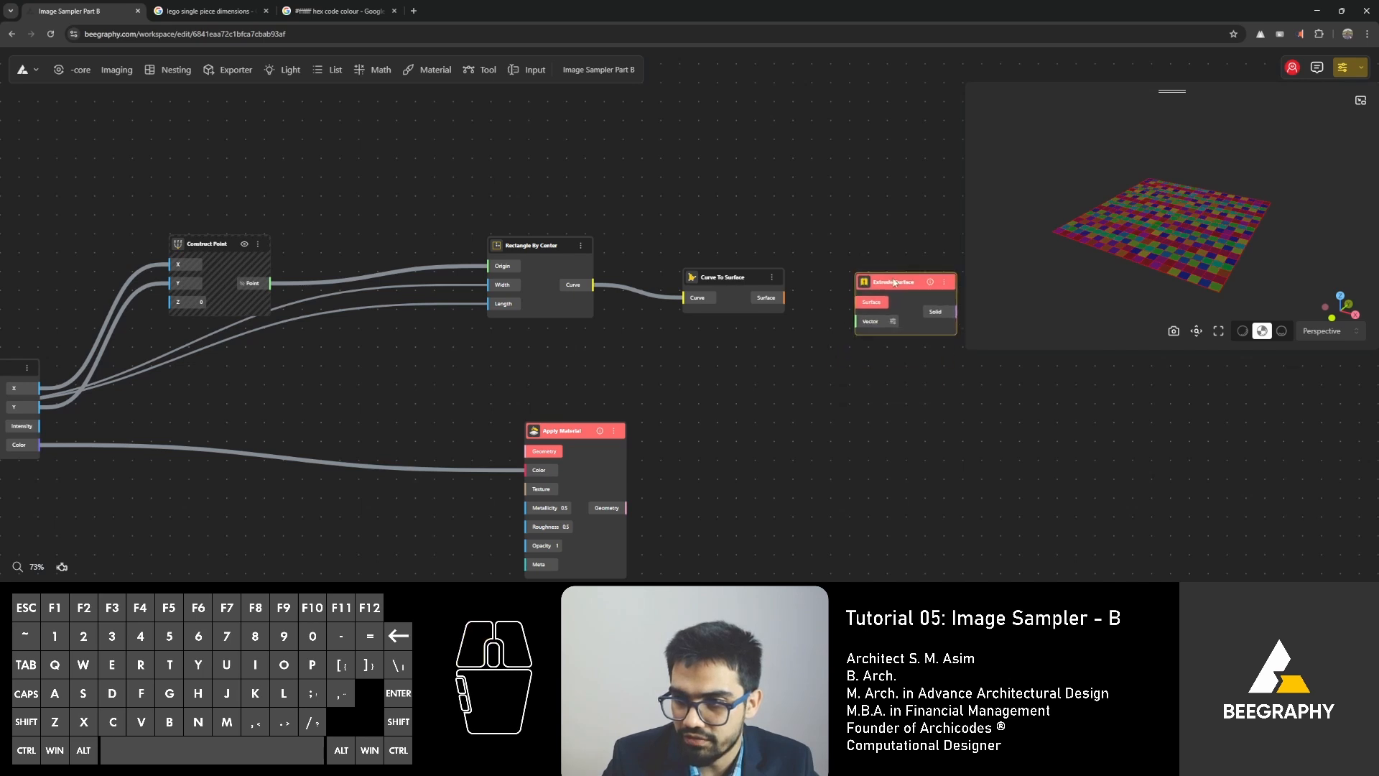
left_click_drag(784, 299, 785, 302)
left_click_drag(870, 309, 870, 308)
left_click_drag(785, 297, 859, 304)
Add a VectorZ node below Curve To Surface and connect its Vector output to Extrude Surface's Vector input.
double_click(809, 343)
type("z")
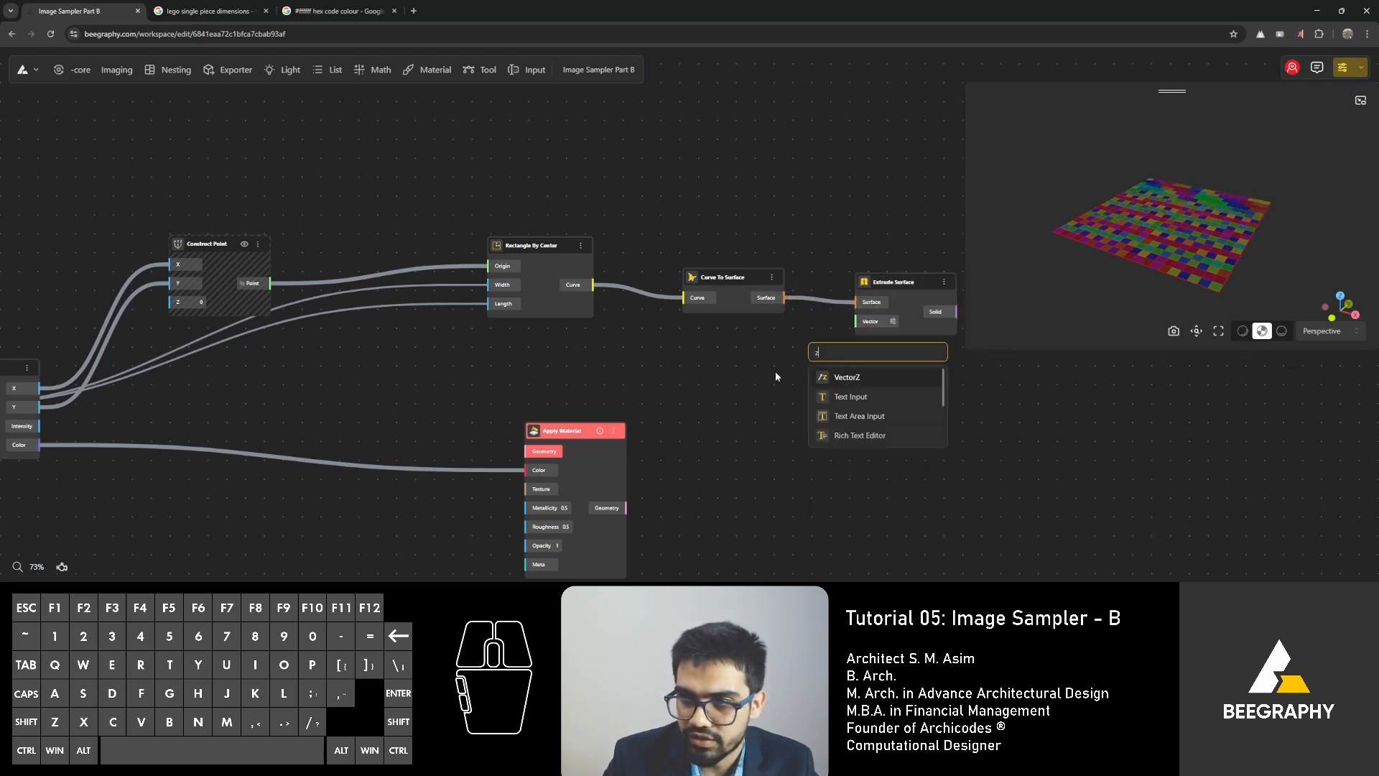
left_click(859, 379)
left_click_drag(879, 355, 854, 321)
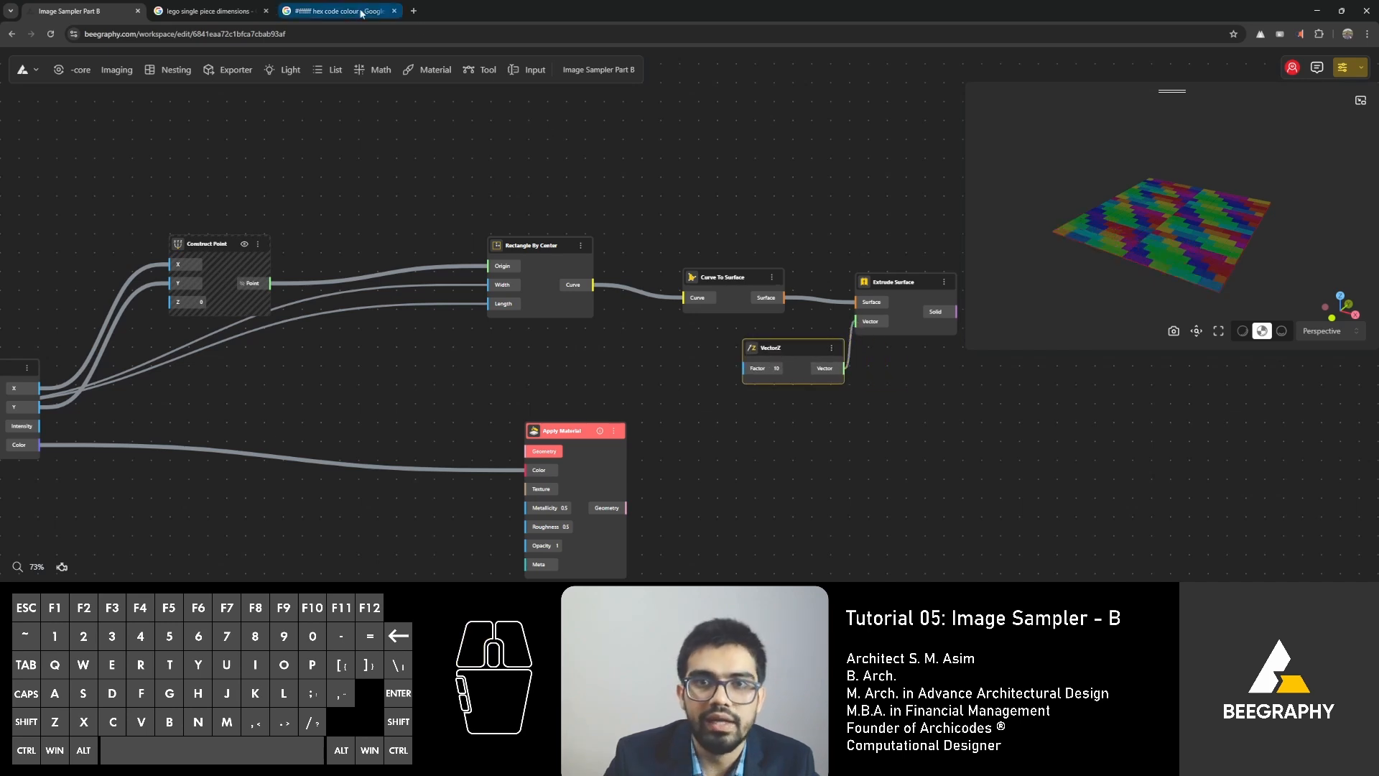
Check the LEGO brick dimensions image in the browser and set the Image Sampler's gap Range Input to 78.
left_click(208, 11)
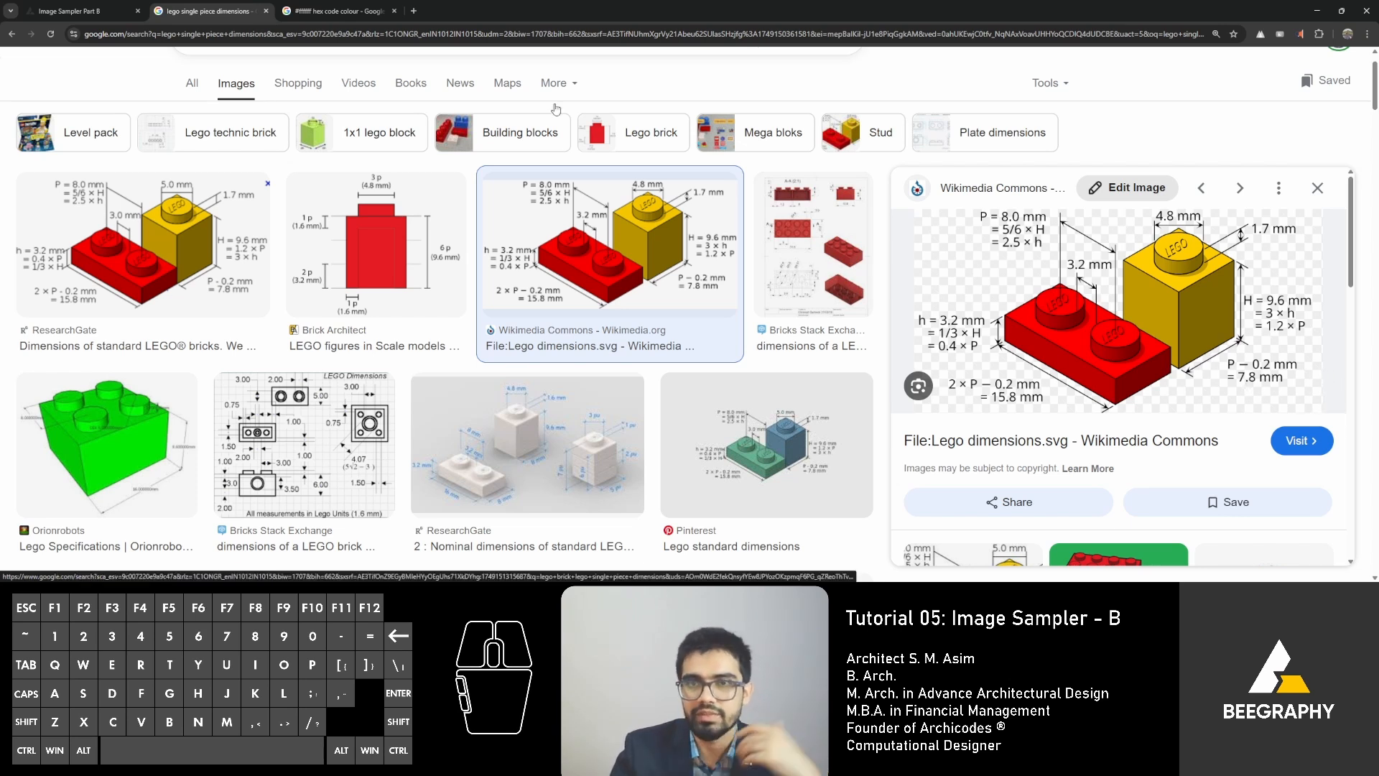
left_click(79, 11)
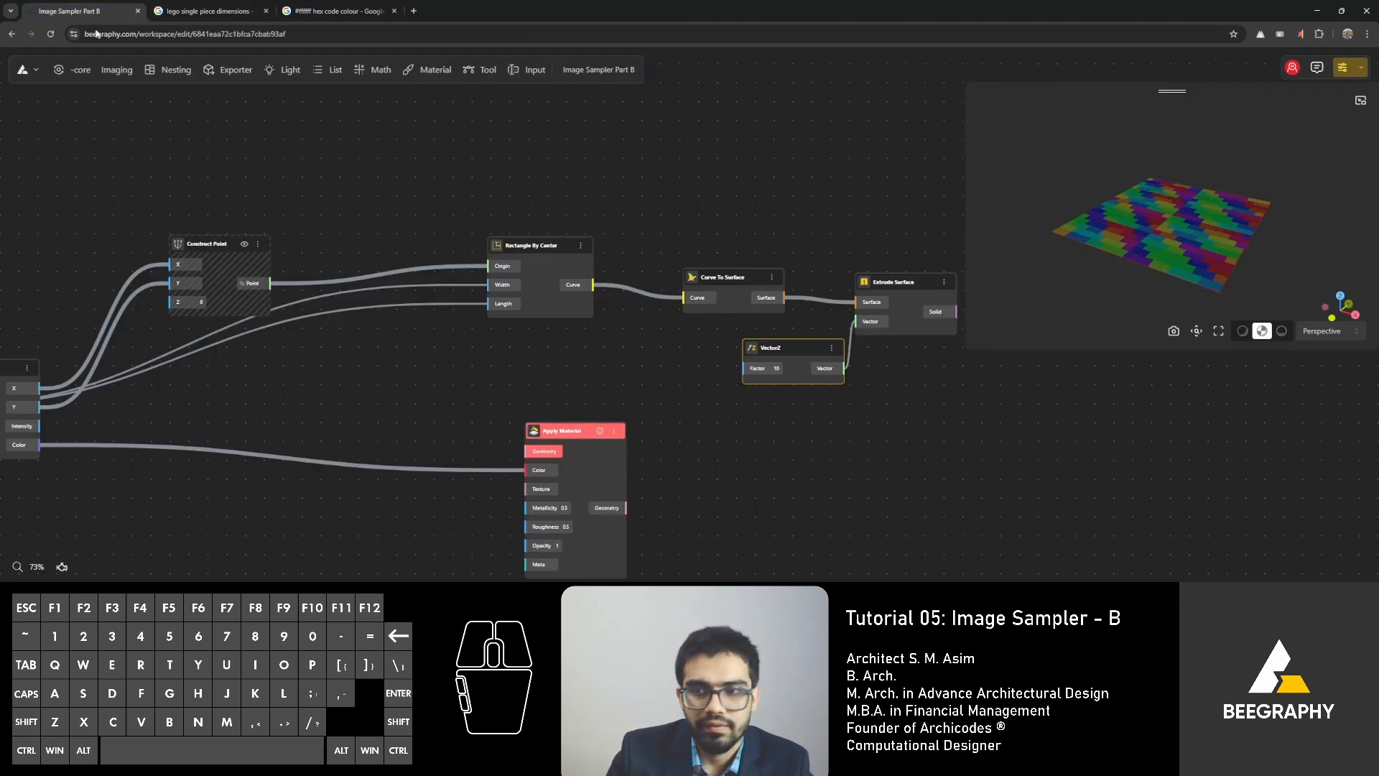
right_click_drag(296, 438, 342, 411)
scroll(377, 379, "up", 3)
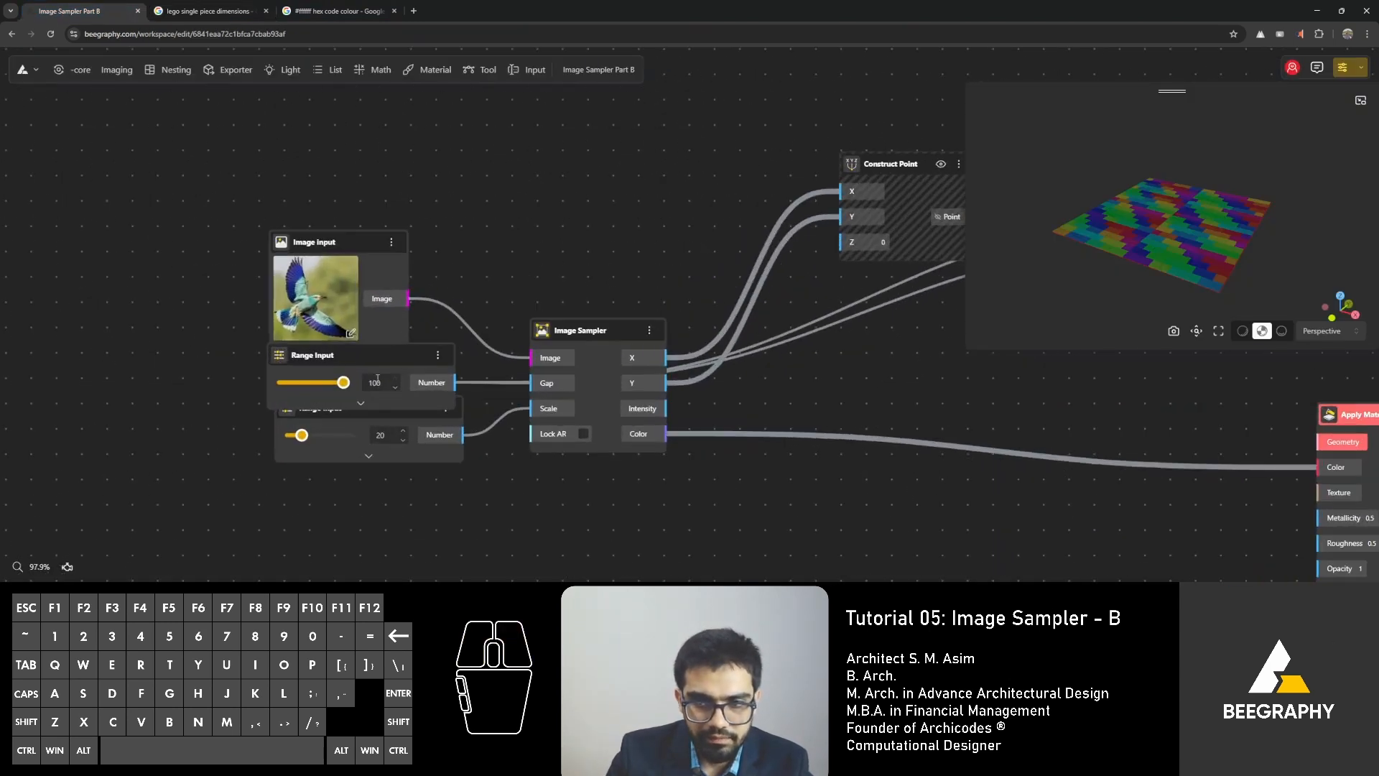
left_click(375, 382)
type("78")
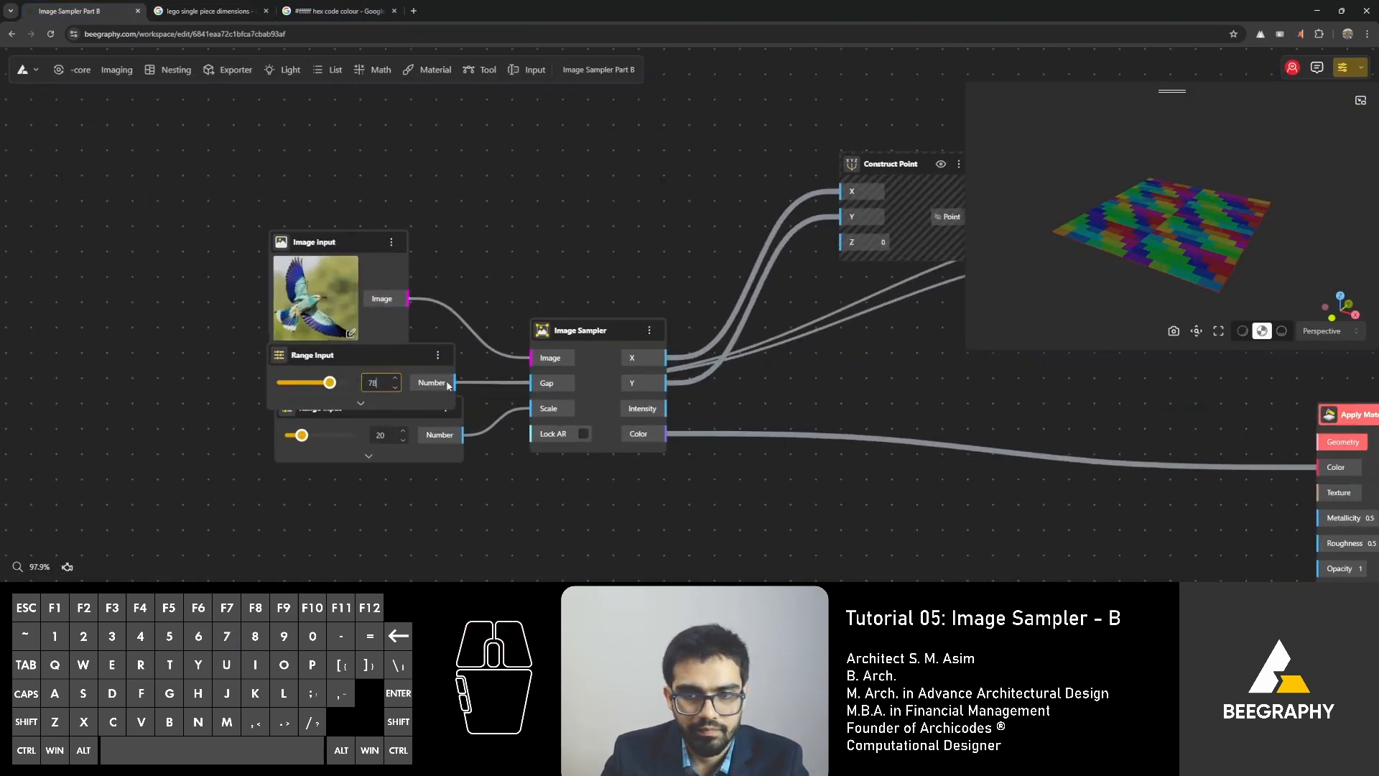
key("Return")
scroll(647, 400, "down", 1)
right_click_drag(727, 400, 671, 391)
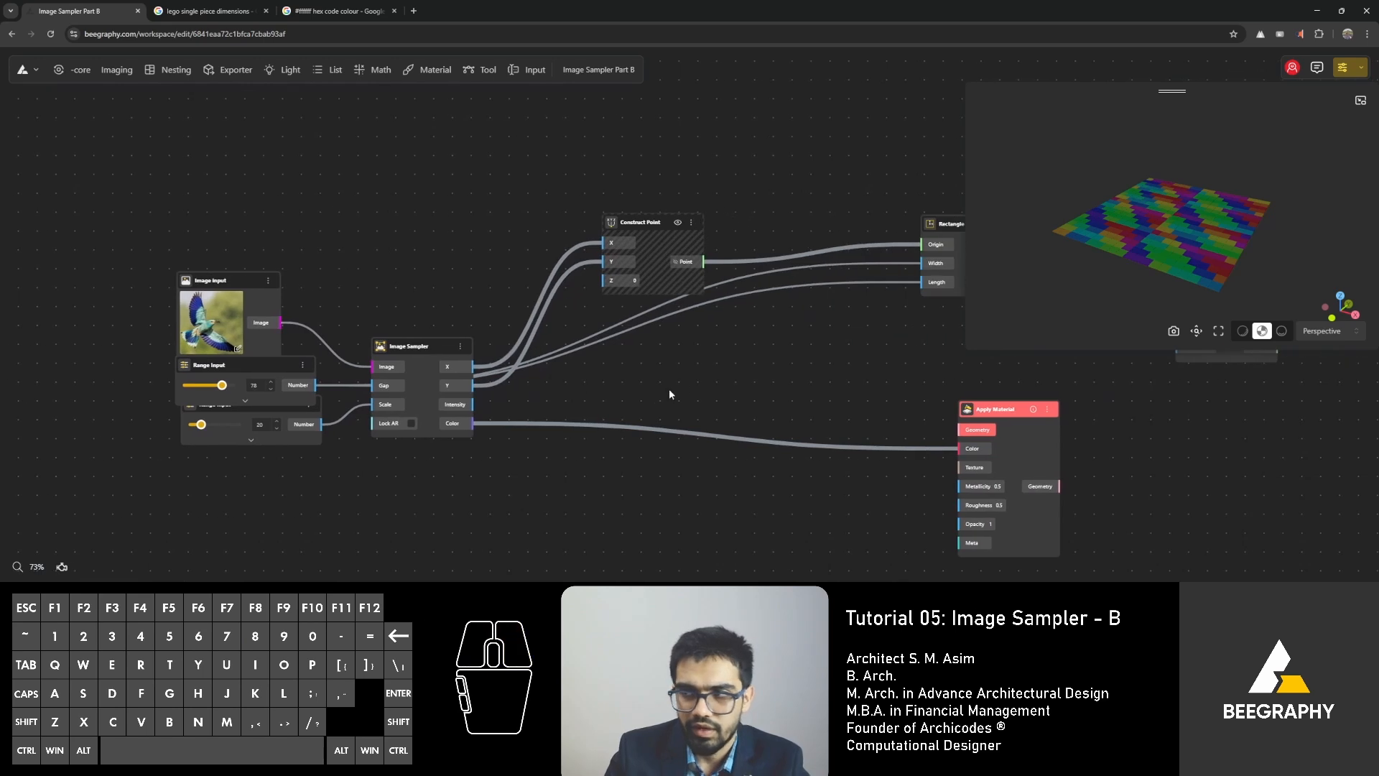
Separate the overlapping Range Inputs by moving the scale one lower, and inspect the mosaic from another angle.
scroll(237, 413, "down", 2)
left_click(237, 415)
scroll(243, 412, "up", 2)
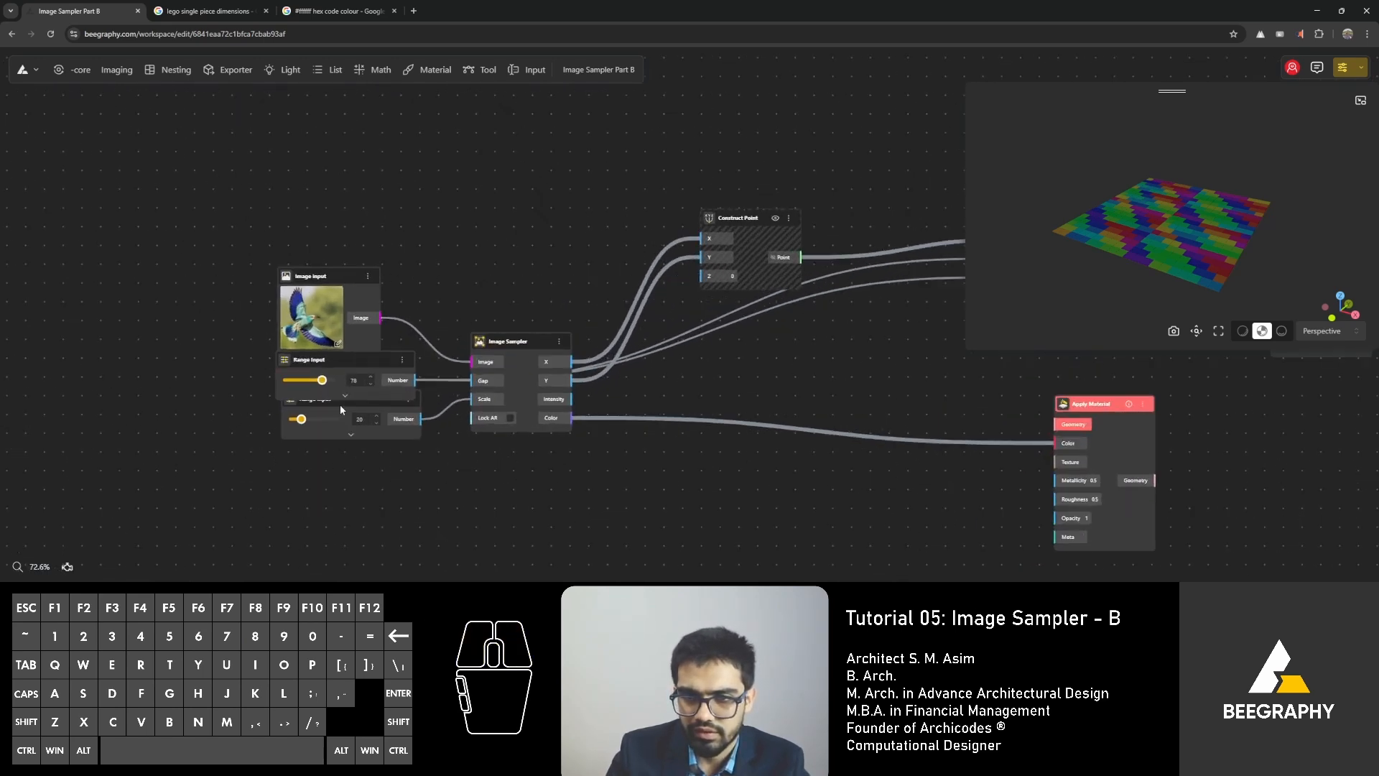
left_click_drag(340, 410, 342, 426)
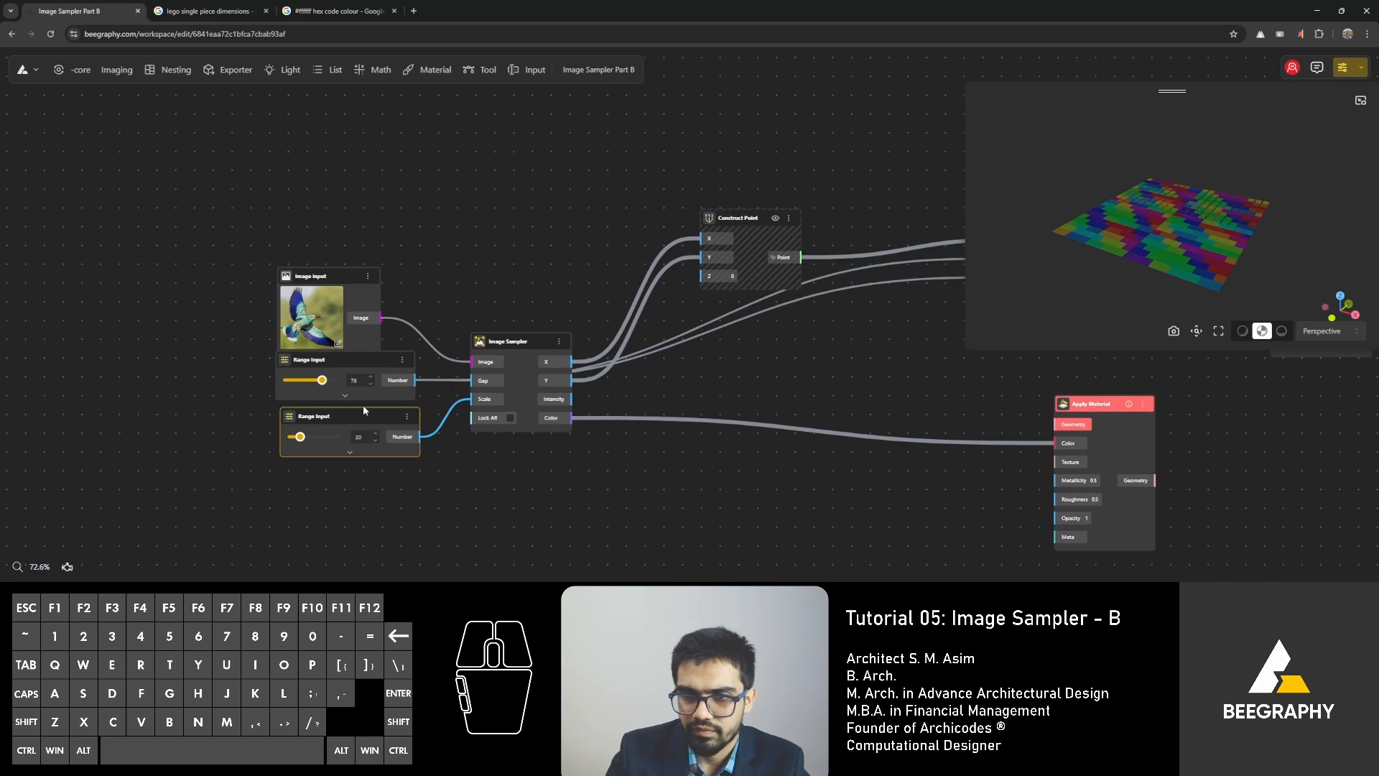
right_click_drag(718, 441, 548, 401)
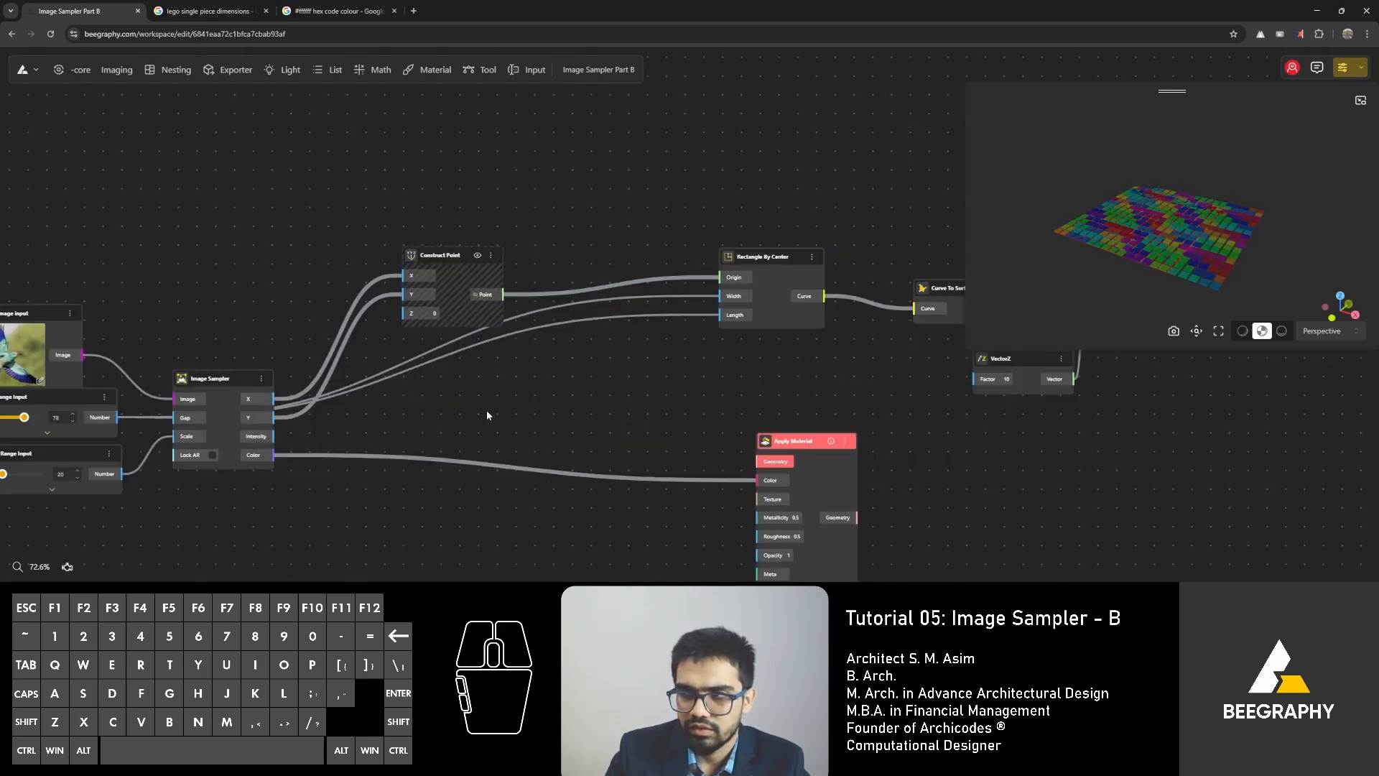
left_click_drag(1104, 263, 1132, 264)
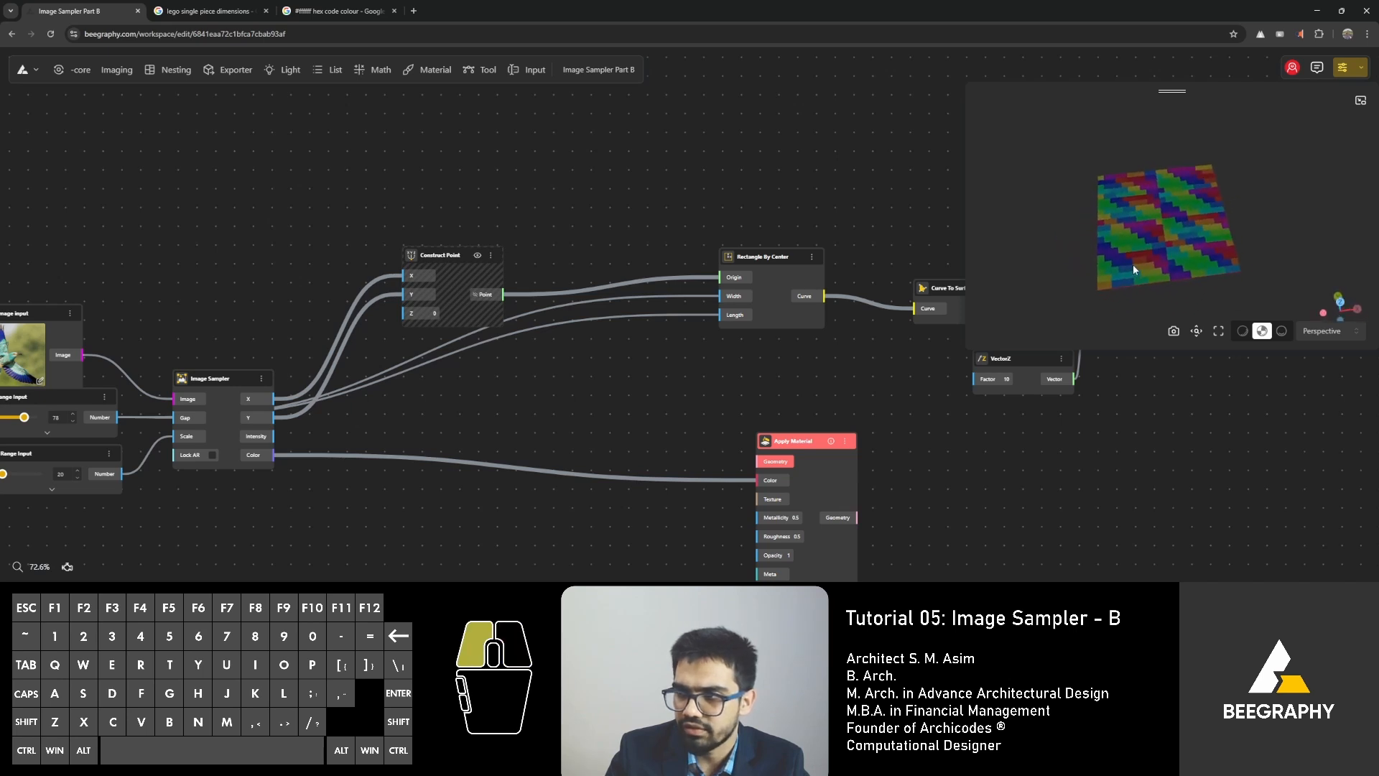
Move the Rectangle By Center node slightly closer to Curve To Surface.
right_click_drag(424, 421, 586, 439)
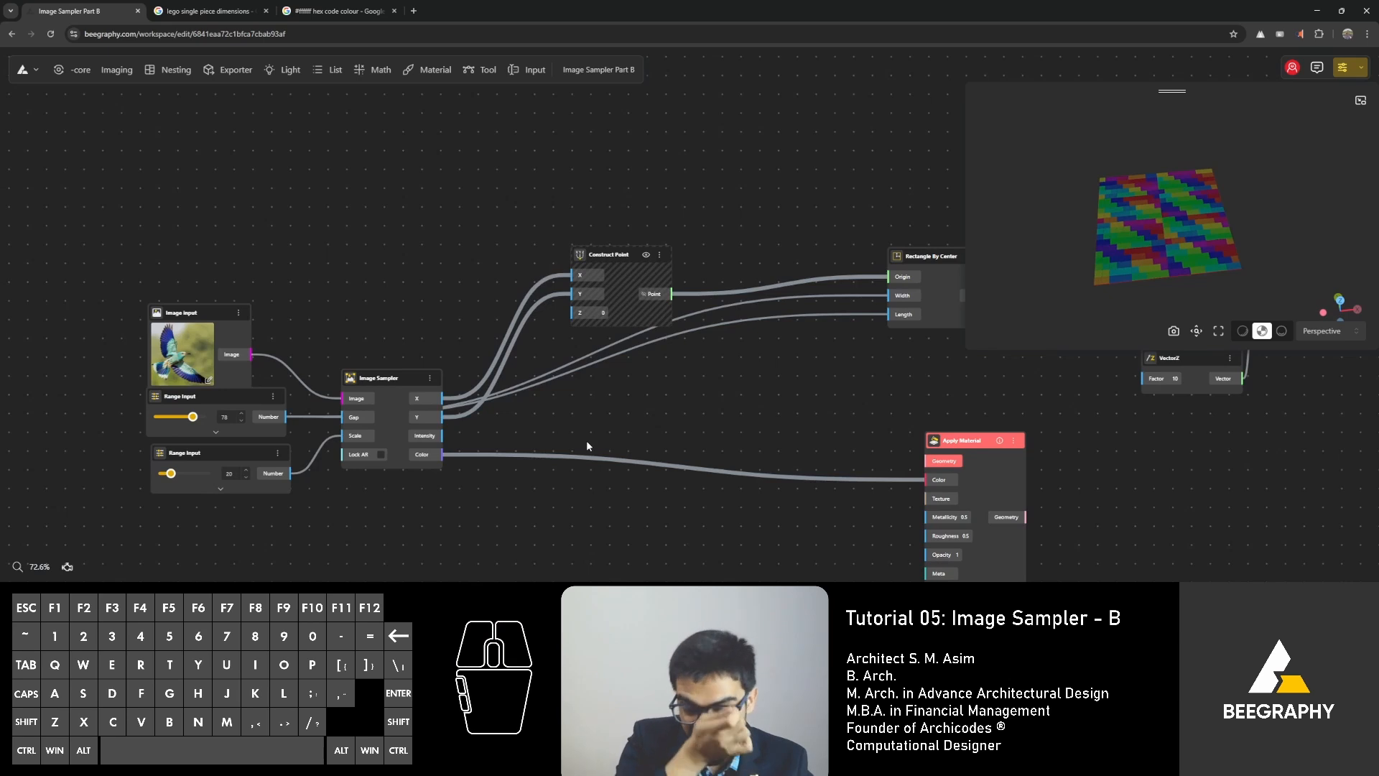
right_click_drag(747, 329, 549, 407)
scroll(501, 273, "up", 3)
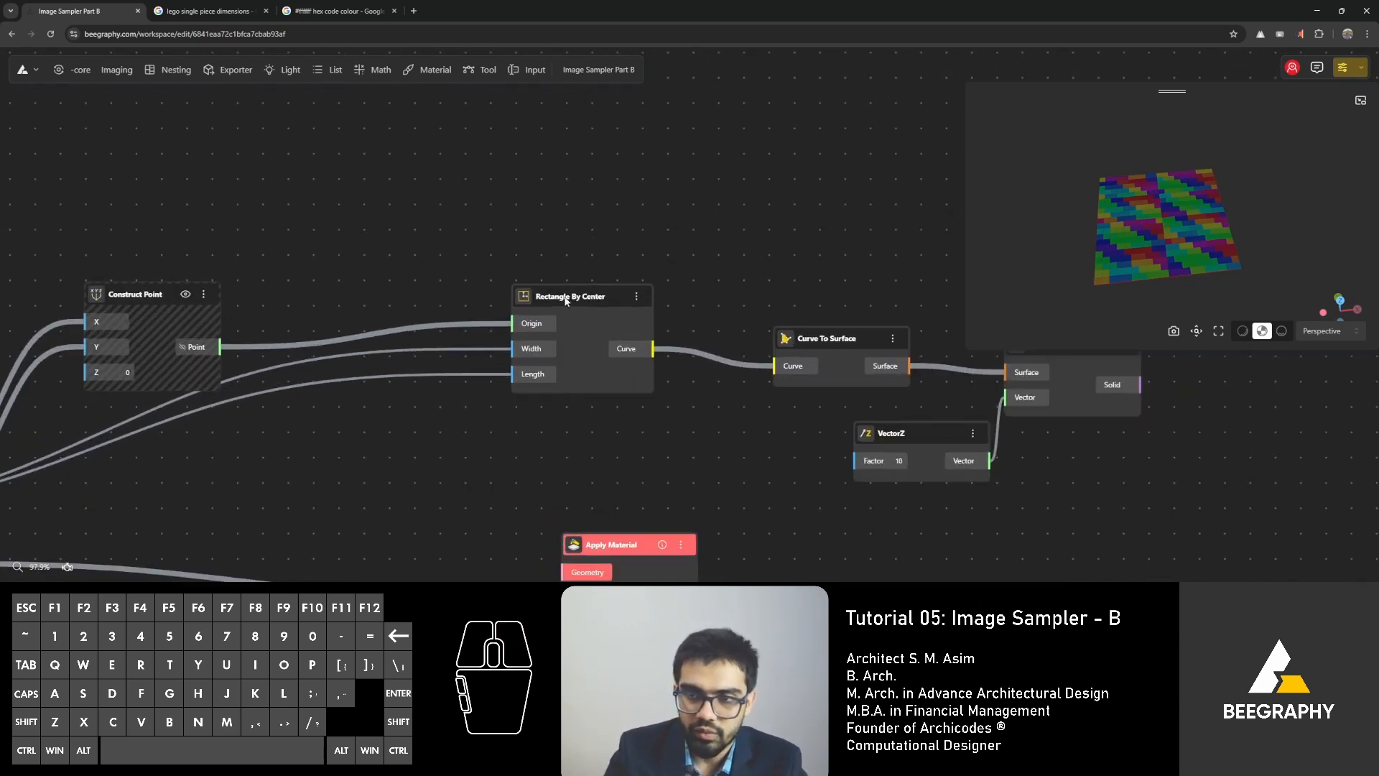
left_click(603, 313)
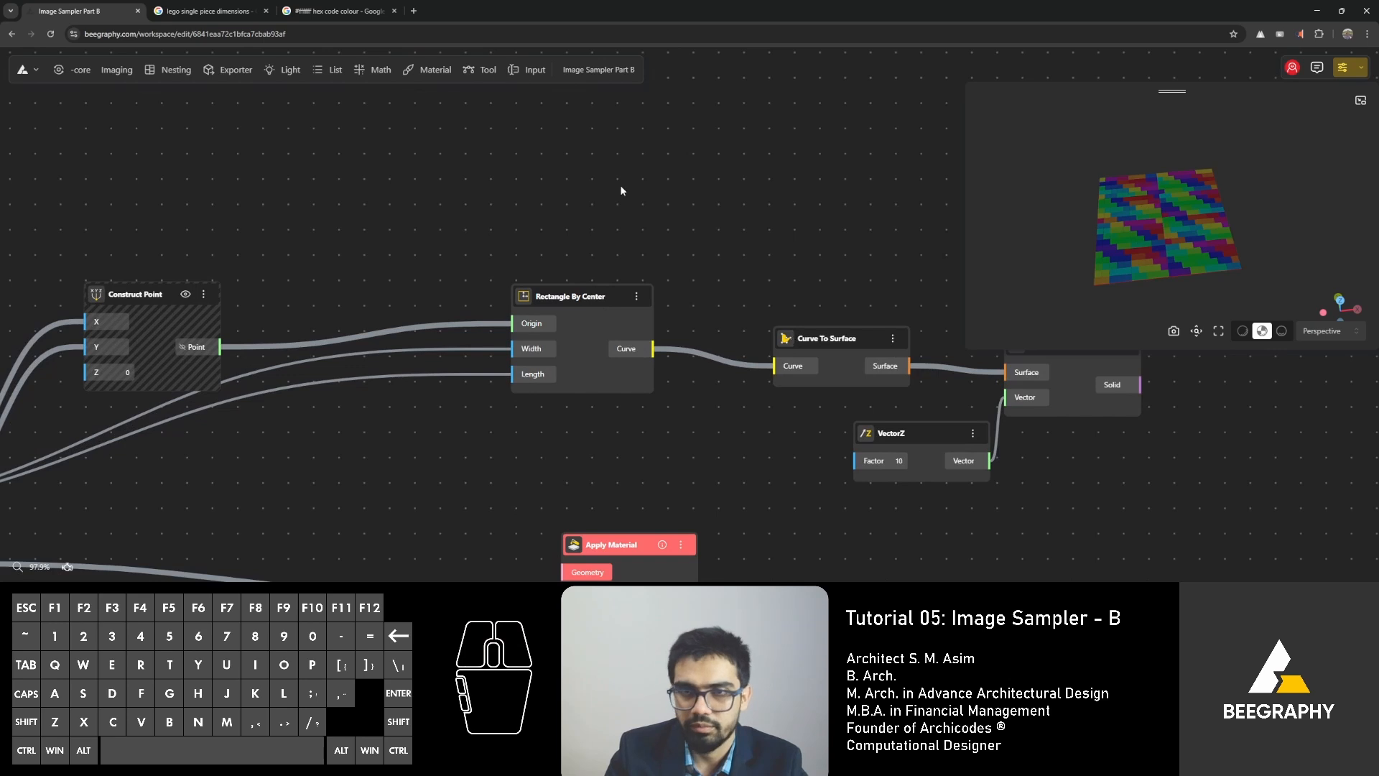
left_click_drag(599, 297, 640, 309)
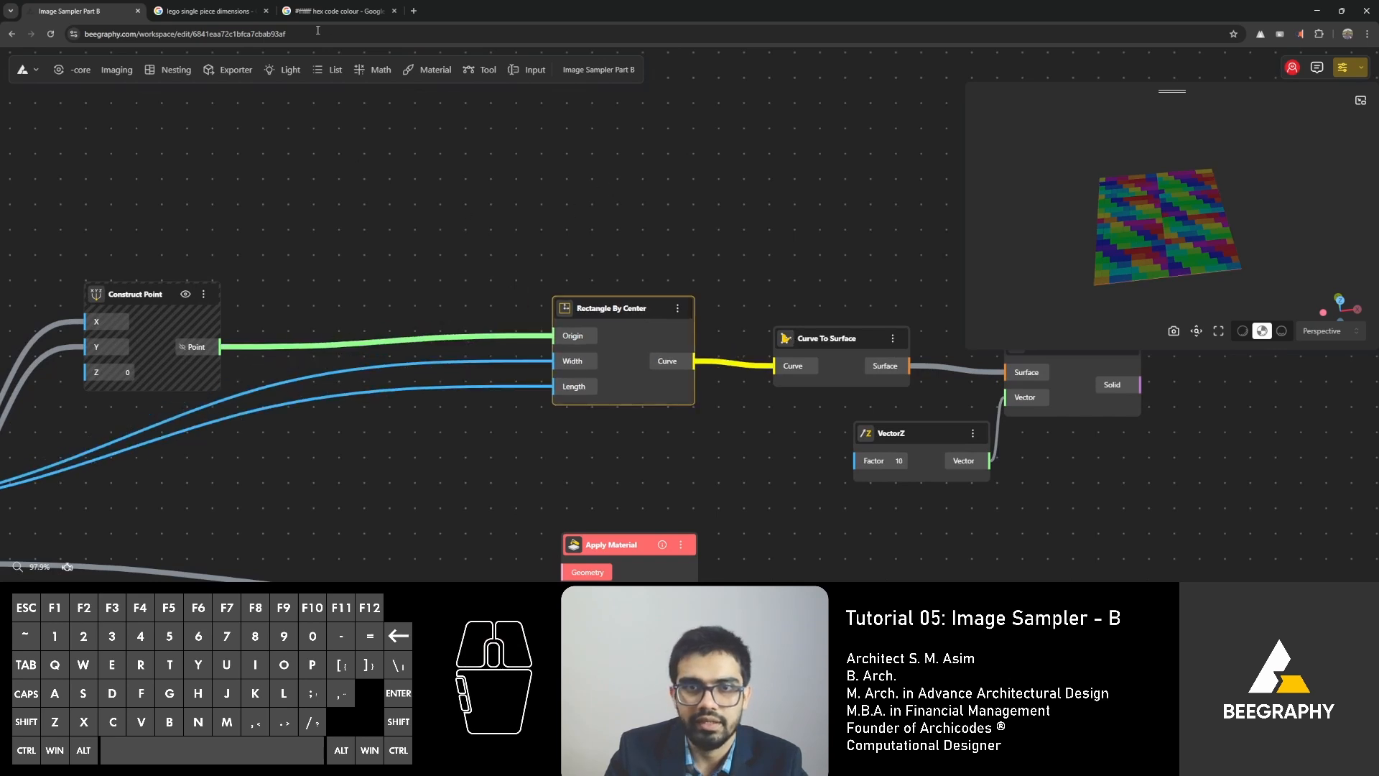
left_click(329, 253)
right_click_drag(656, 237, 367, 181)
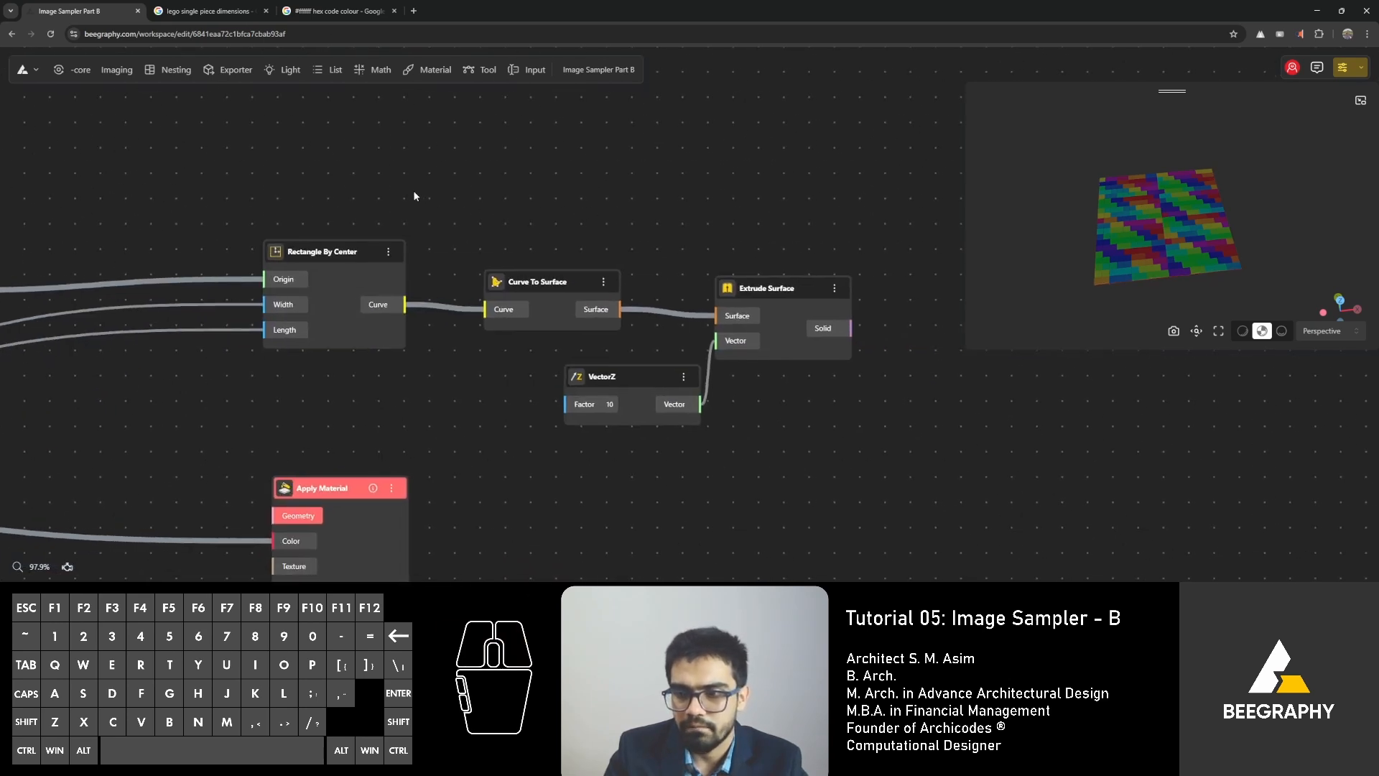
Check the LEGO brick height reference, add a Range Input of 96 and connect its Number output to VectorZ's Factor input.
left_click(206, 10)
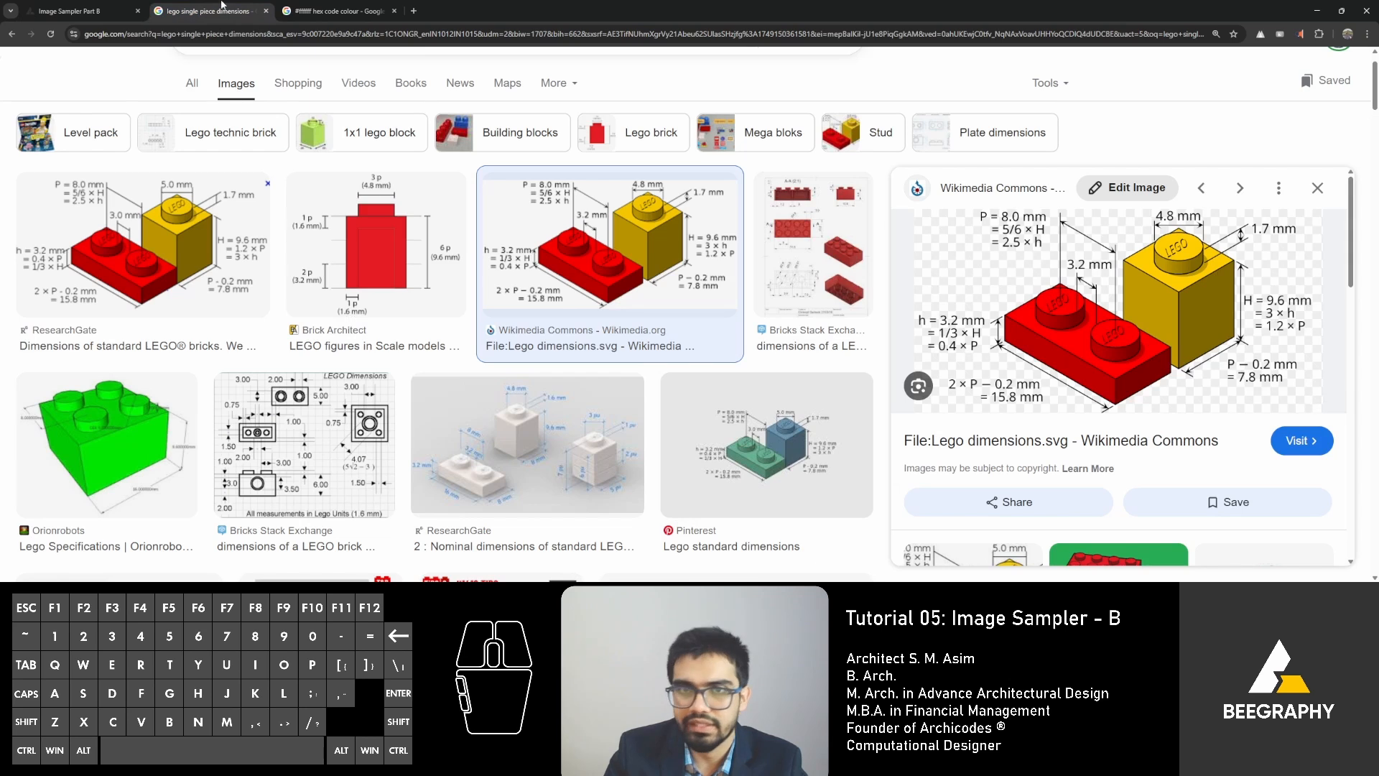
left_click(71, 12)
right_click_drag(458, 299, 566, 256)
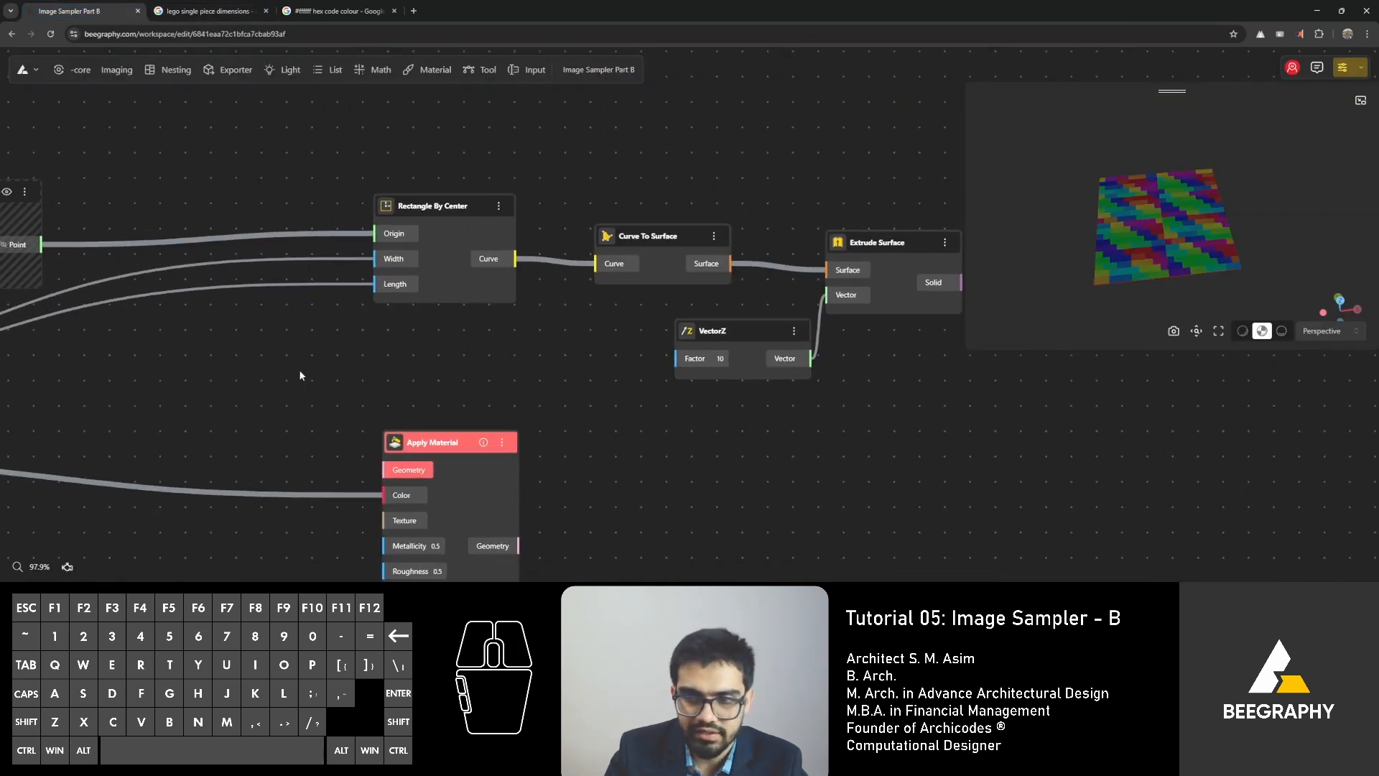
right_click_drag(531, 370, 494, 370)
double_click(494, 370)
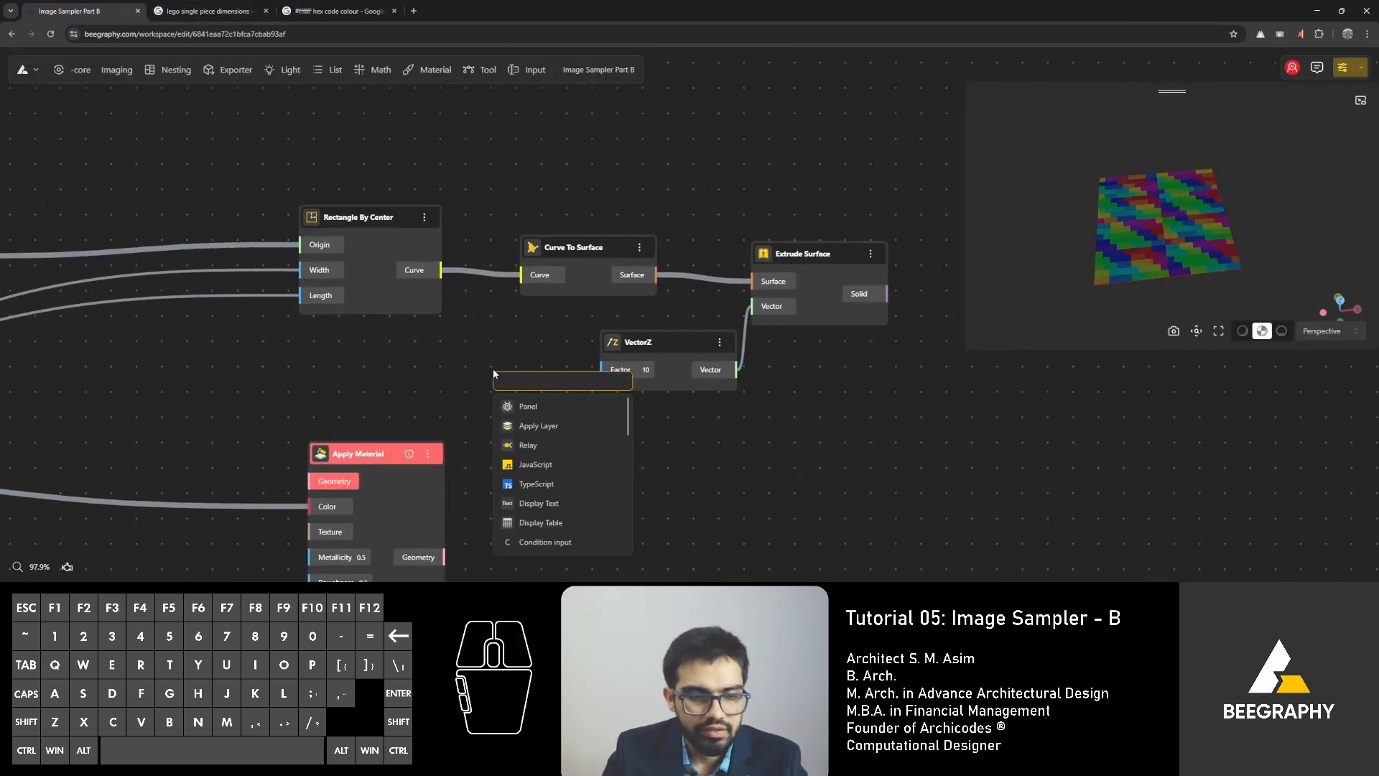
type("96")
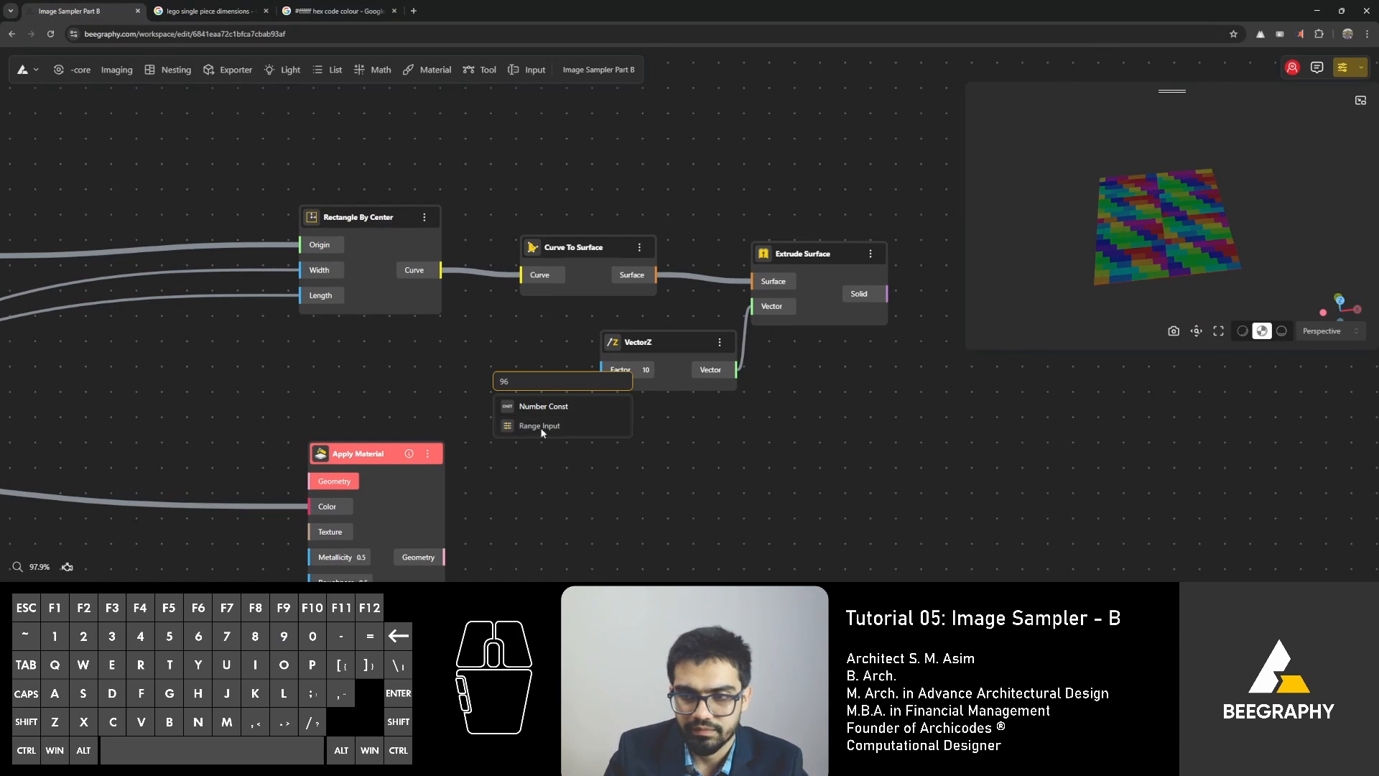
left_click(542, 427)
left_click_drag(523, 364, 309, 323)
mouse_move(468, 369)
left_mouse_down()
mouse_move(616, 373)
mouse_move(603, 369)
left_mouse_up()
left_click(751, 465)
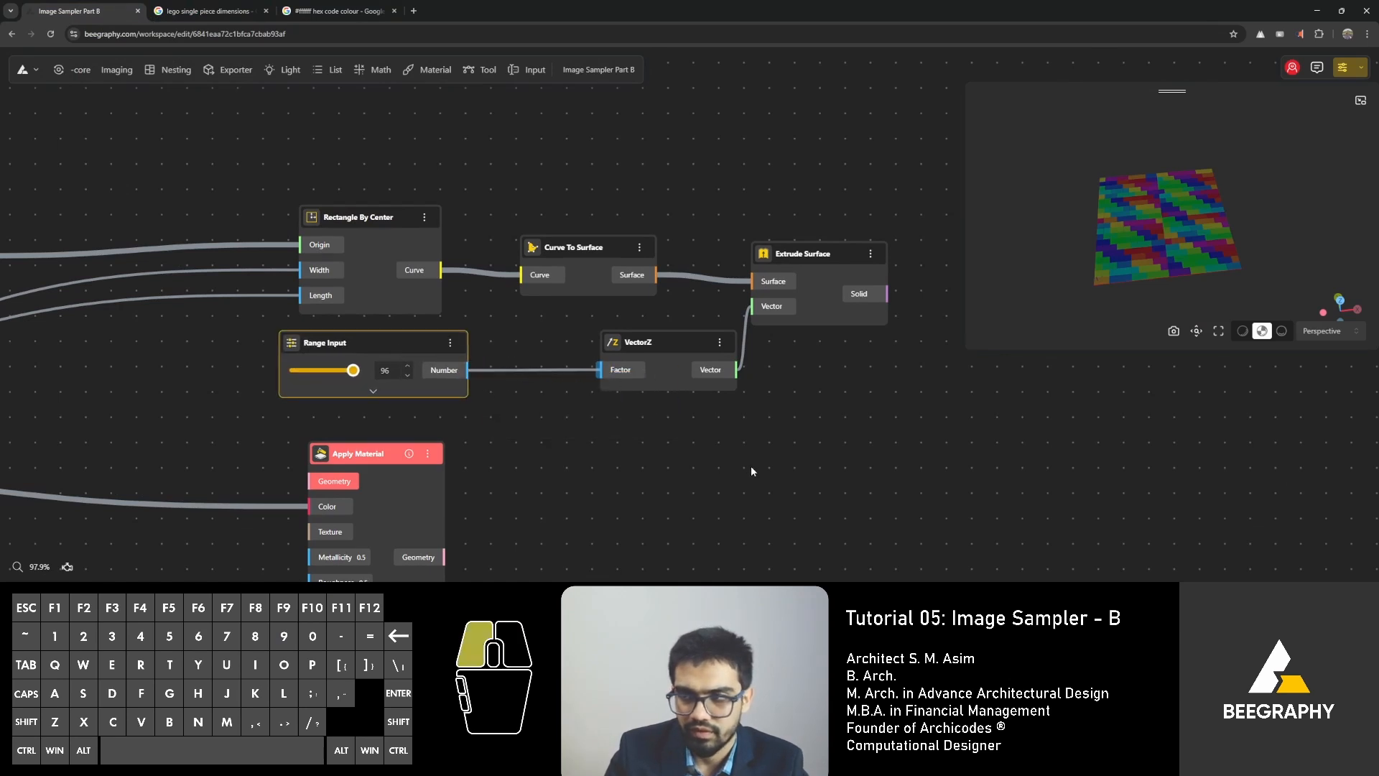
Examine the extruded bricks' height and proportions in the 3D view alongside the node graph.
mouse_move(1221, 197)
left_mouse_down()
mouse_move(1240, 188)
mouse_move(1205, 215)
left_mouse_up()
right_click_drag(269, 418, 801, 446)
right_click_drag(258, 508, 323, 418)
right_click_drag(1072, 400, 820, 433)
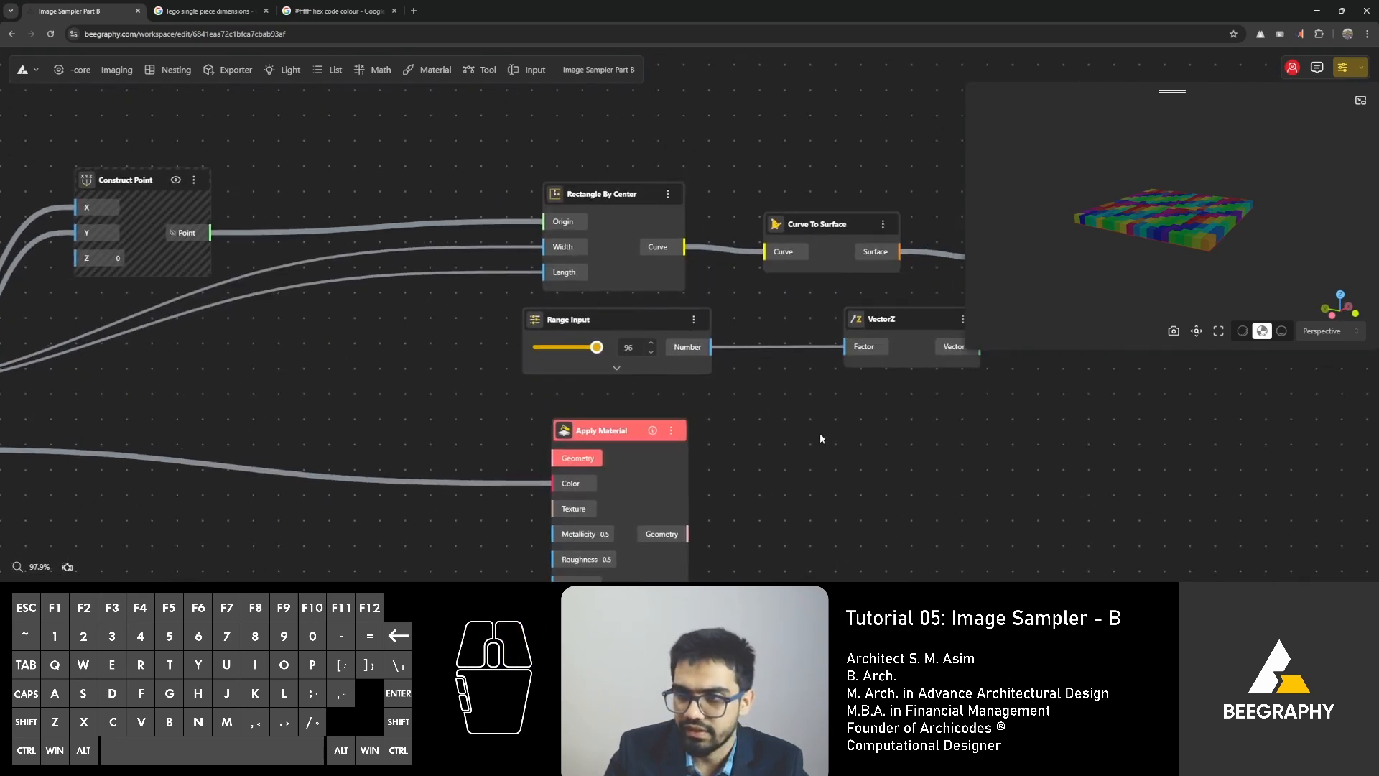
right_click_drag(969, 440, 654, 441)
scroll(668, 436, "down", 2)
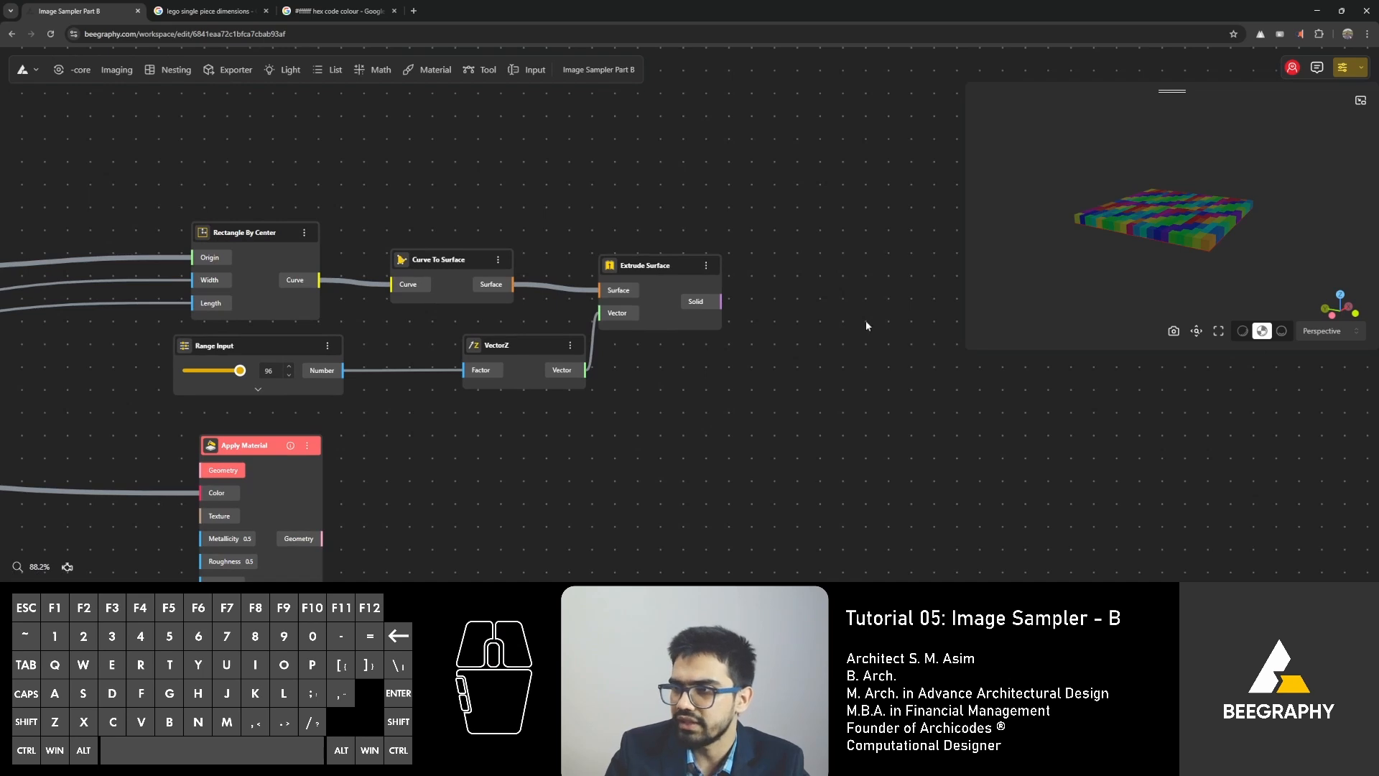
left_click_drag(1074, 239, 1166, 243)
scroll(1140, 269, "up", 4)
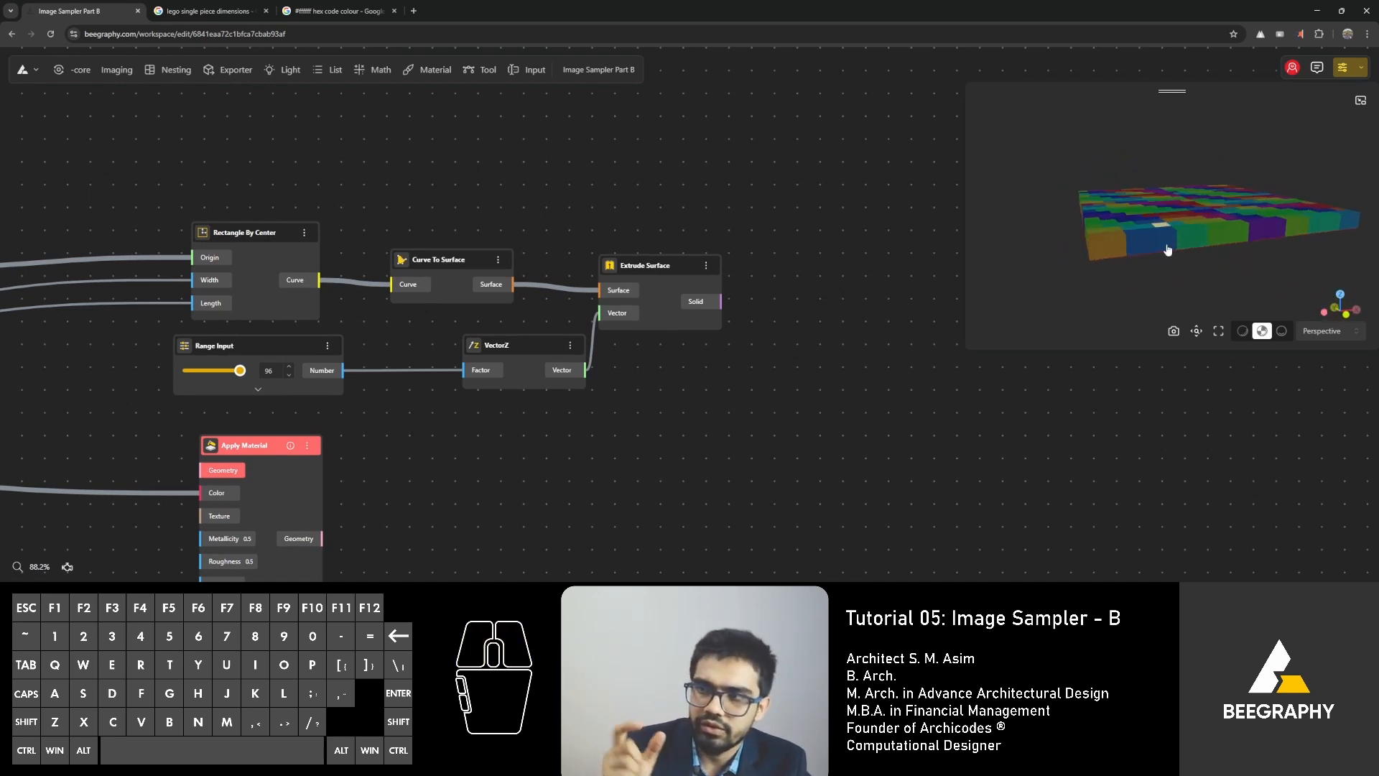
Move the height Range Input lower, just above Apply Material, to free space below Rectangle By Center.
right_click_drag(189, 378, 298, 391)
left_click_drag(334, 359, 298, 389)
right_click(316, 356)
left_click(206, 366)
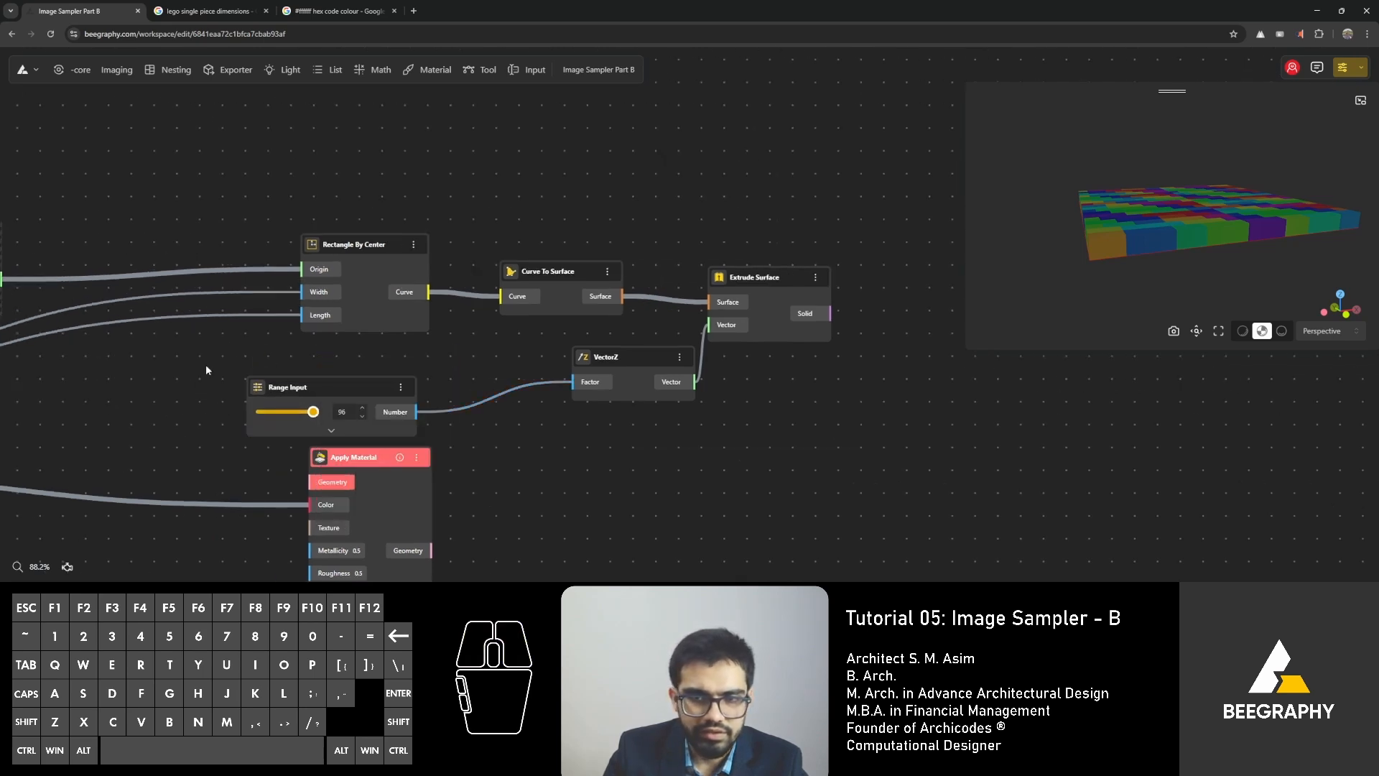
Move the gap and scale Range Inputs lower and add a new Range Input of 7.8 under Image Input.
right_click_drag(205, 366, 679, 325)
right_click_drag(160, 415, 918, 388)
scroll(664, 356, "up", 4)
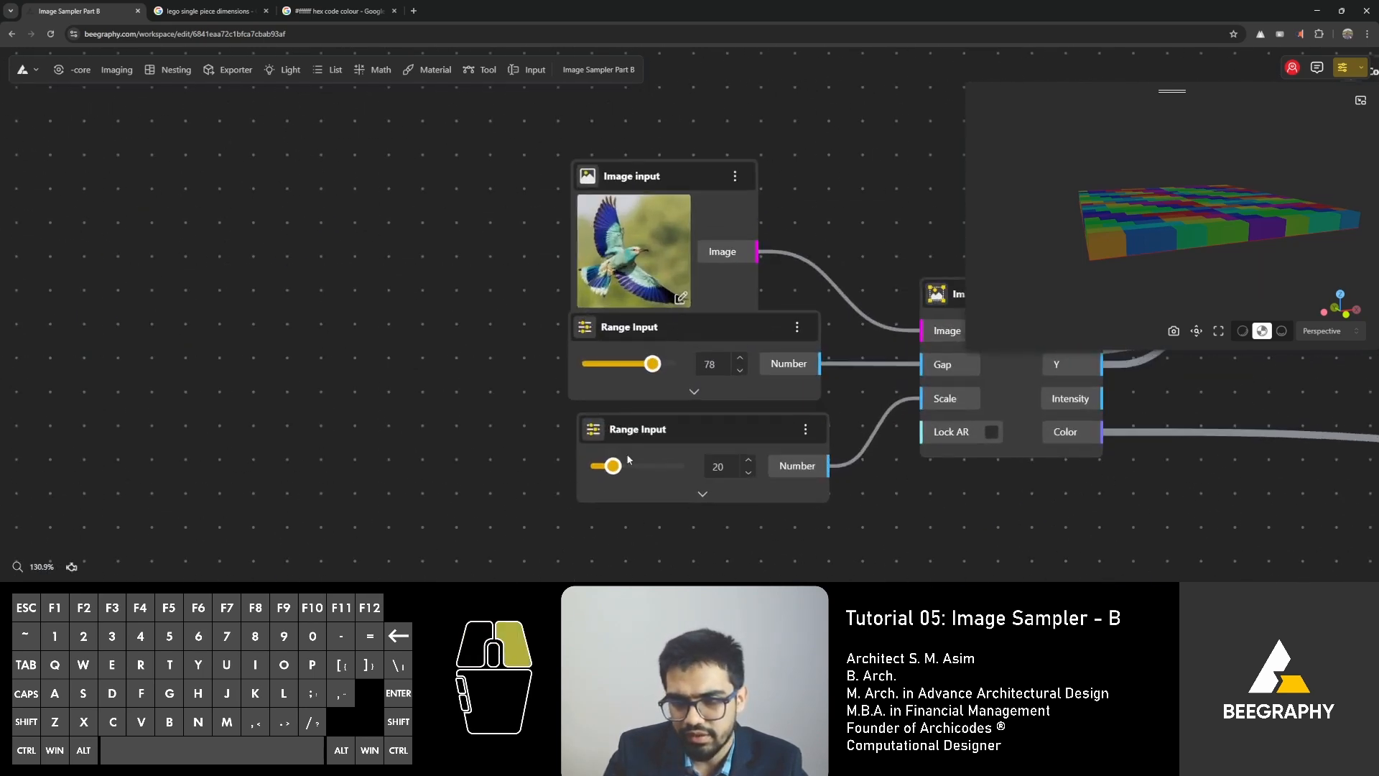
left_click_drag(635, 449, 582, 551)
left_click_drag(705, 331, 628, 416)
right_click(631, 352)
type("7")
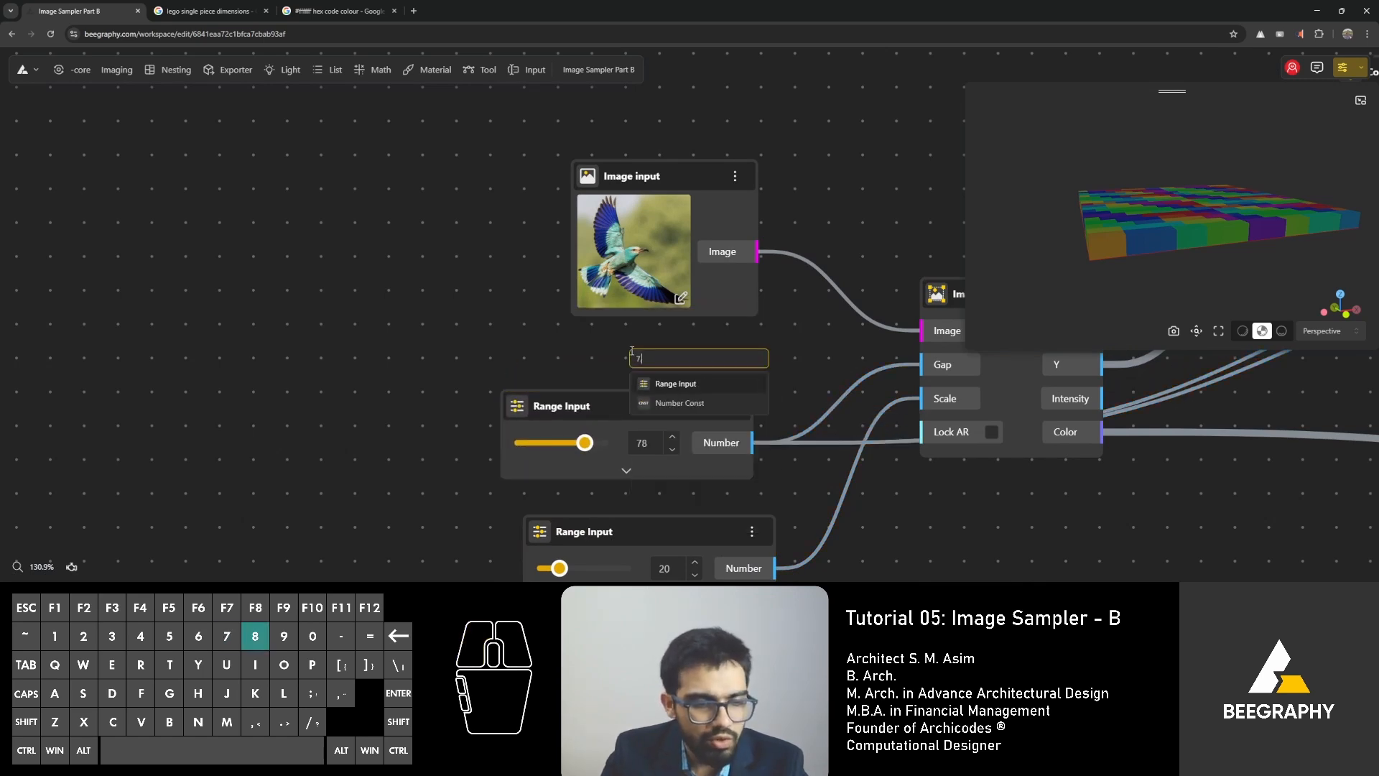
type(".8")
left_click(694, 408)
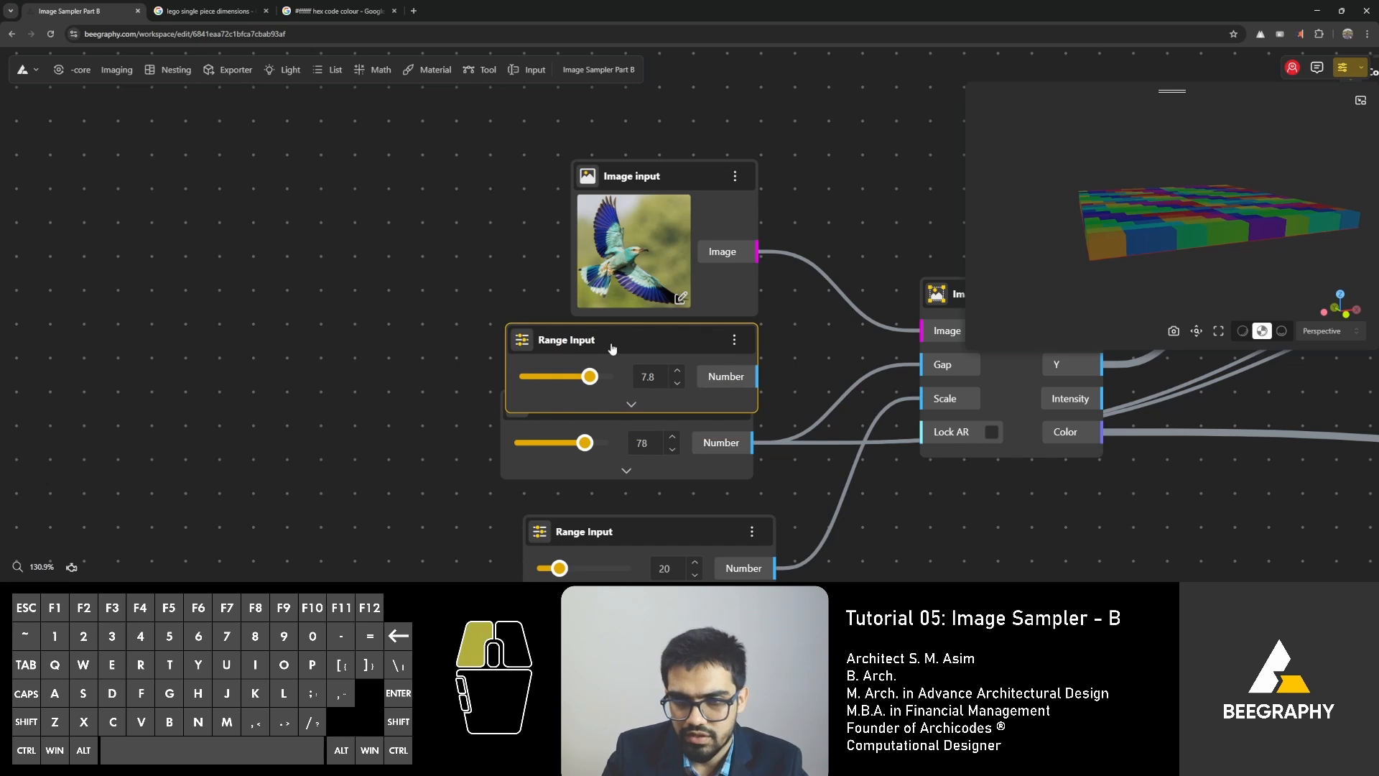
left_click(254, 435)
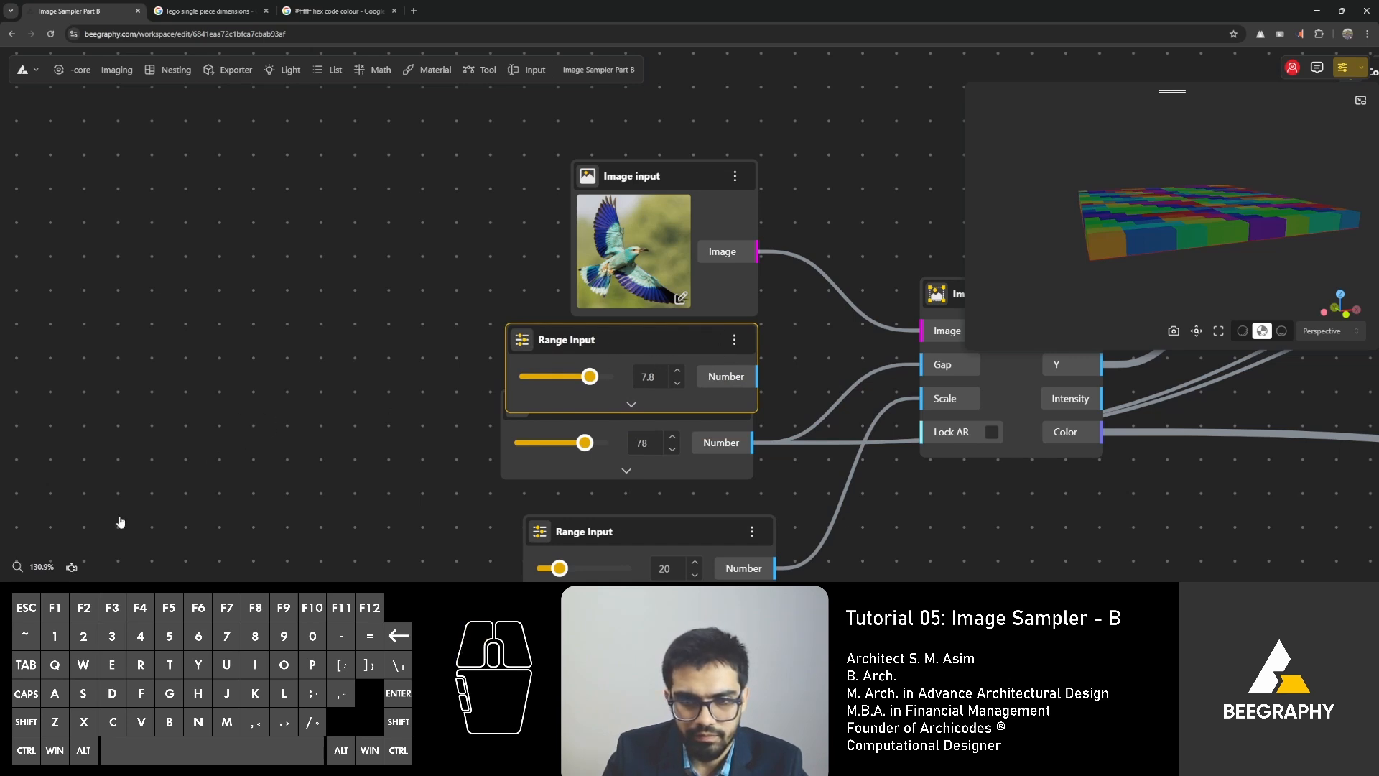
Pause the solver and connect the 7.8 Range Input to Gap and the rectangle's Width and Length in place of the 78 one.
left_click(71, 566)
left_click_drag(478, 375, 458, 354)
left_click_drag(745, 449, 632, 432)
right_click_drag(686, 473, 619, 331)
left_click_drag(549, 417, 457, 446)
Add a Range Input of 9.6 below Rectangle By Center and connect its Number output to VectorZ's Factor input.
scroll(489, 412, "down", 3)
right_click_drag(624, 384, 283, 383)
mouse_move(747, 397)
right_mouse_down()
mouse_move(401, 436)
mouse_move(518, 418)
right_mouse_up()
right_click_drag(650, 400, 441, 436)
scroll(683, 341, "up", 2)
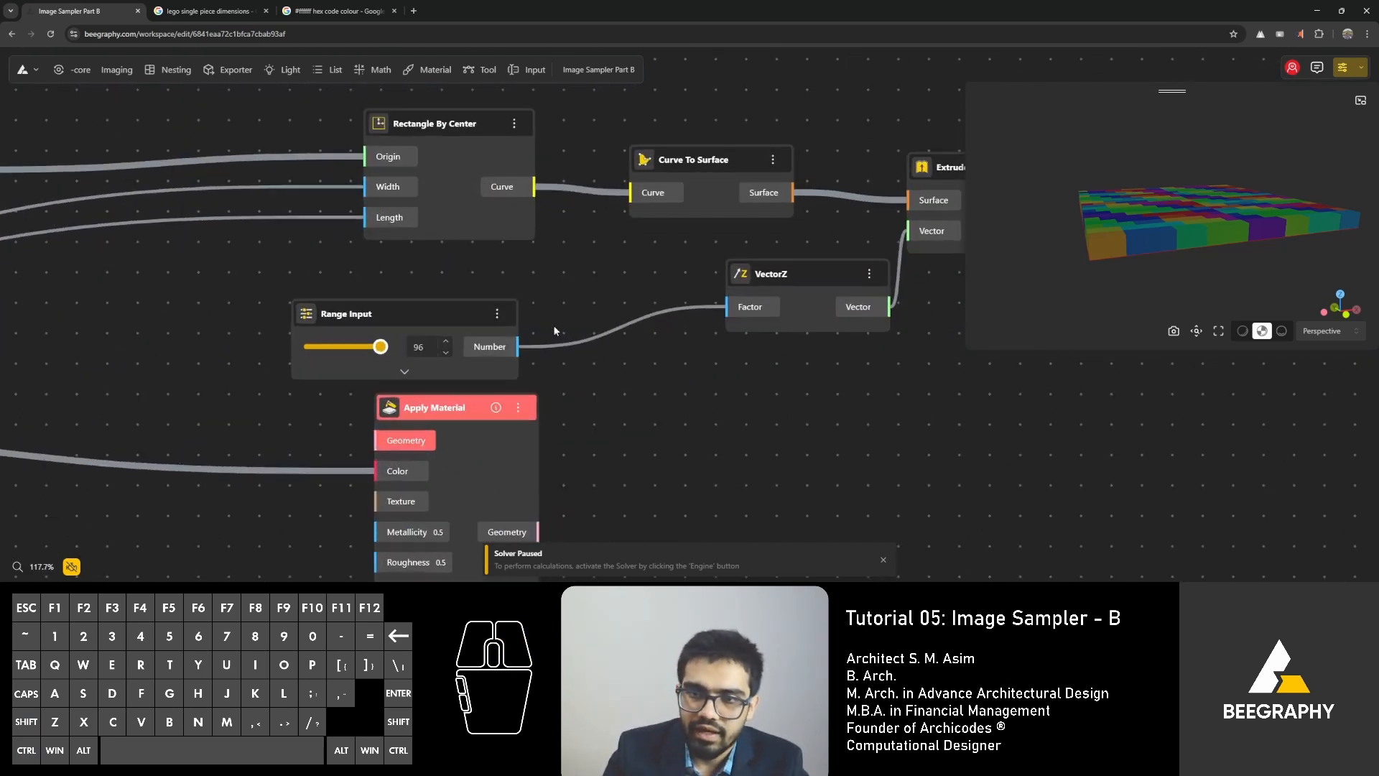
double_click(415, 280)
type("9.")
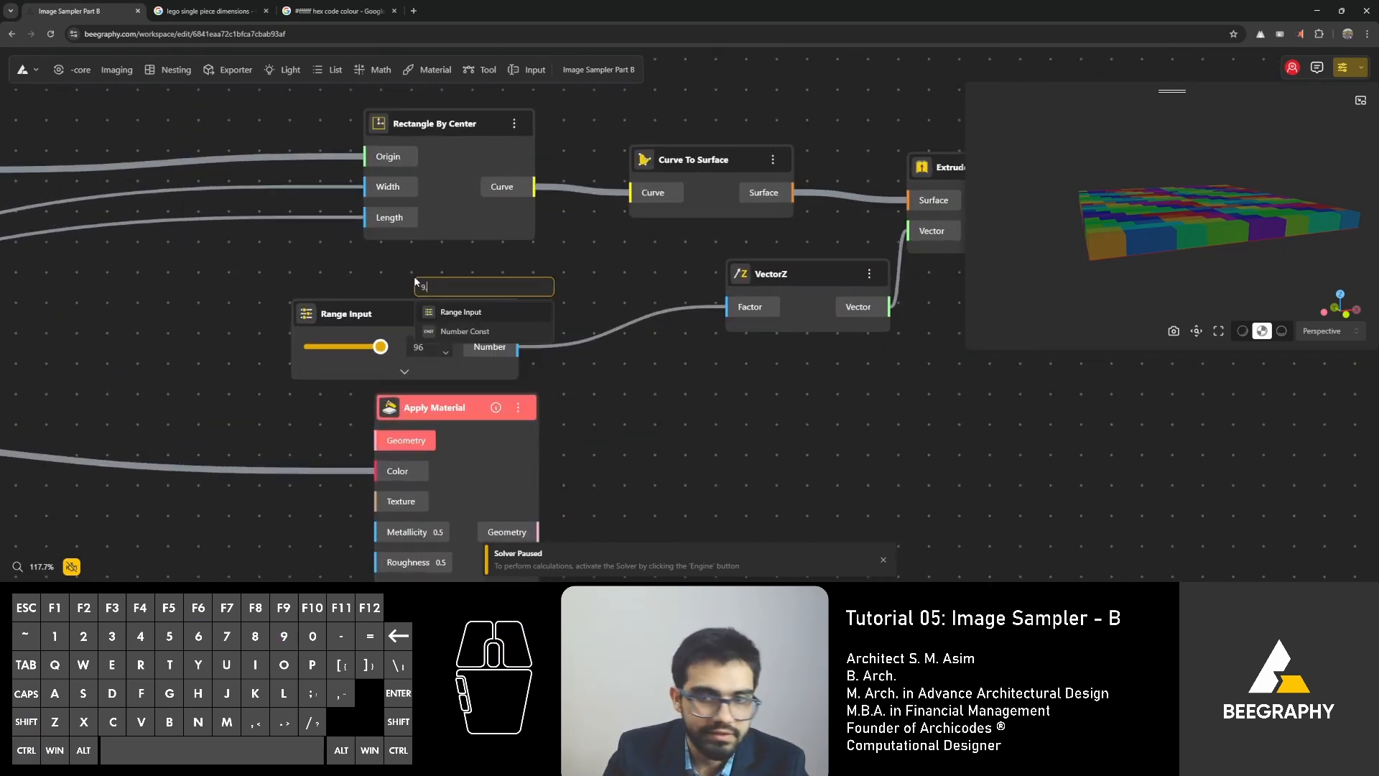
type("6")
left_click(462, 330)
left_click_drag(738, 311, 596, 327)
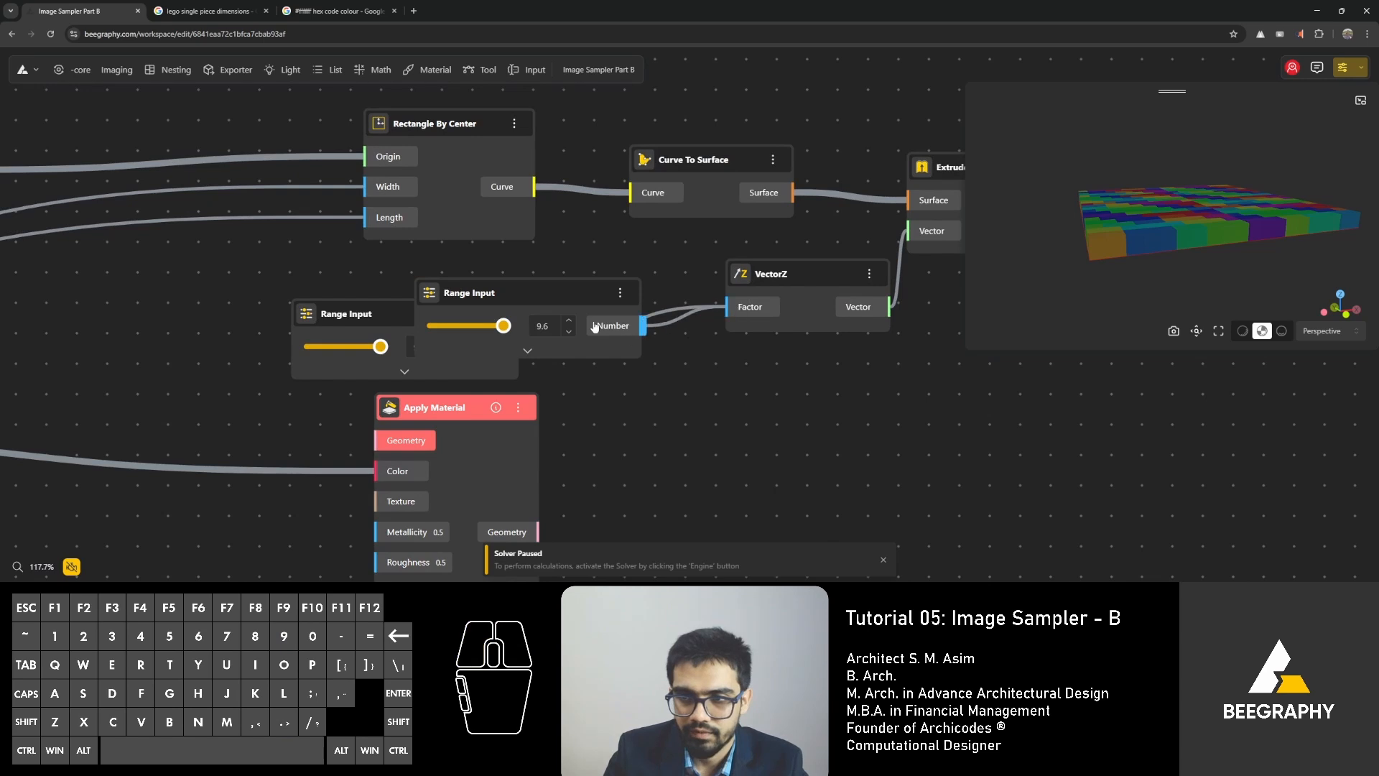
Place the 9.6 Range Input directly under Rectangle By Center and delete the 96 Range Input.
left_click_drag(517, 292, 431, 268)
left_click_drag(305, 315, 299, 339)
key("Delete")
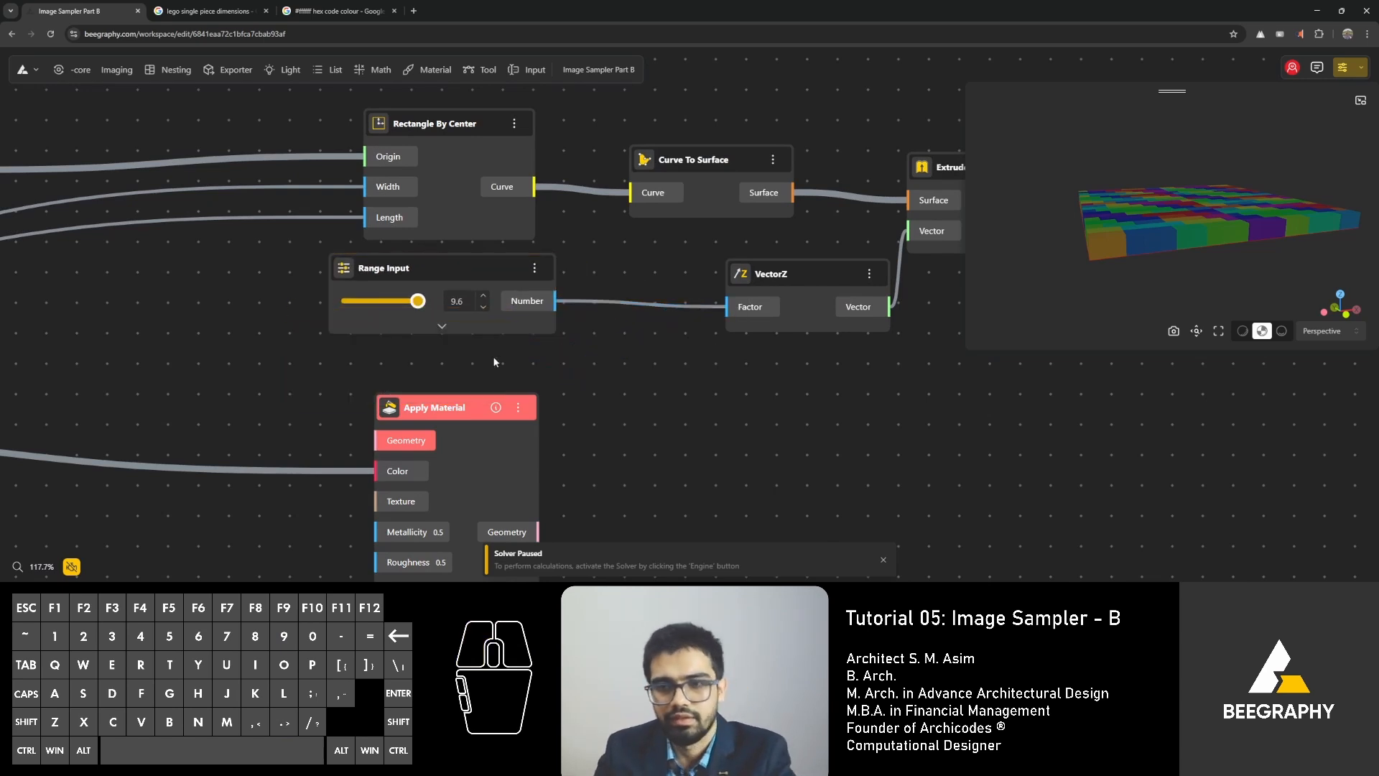
Delete the disconnected 78 Range Input between the gap and scale inputs.
scroll(493, 362, "down", 3)
right_click_drag(537, 296, 1365, 269)
scroll(287, 374, "up", 2)
left_click_drag(377, 379, 404, 391)
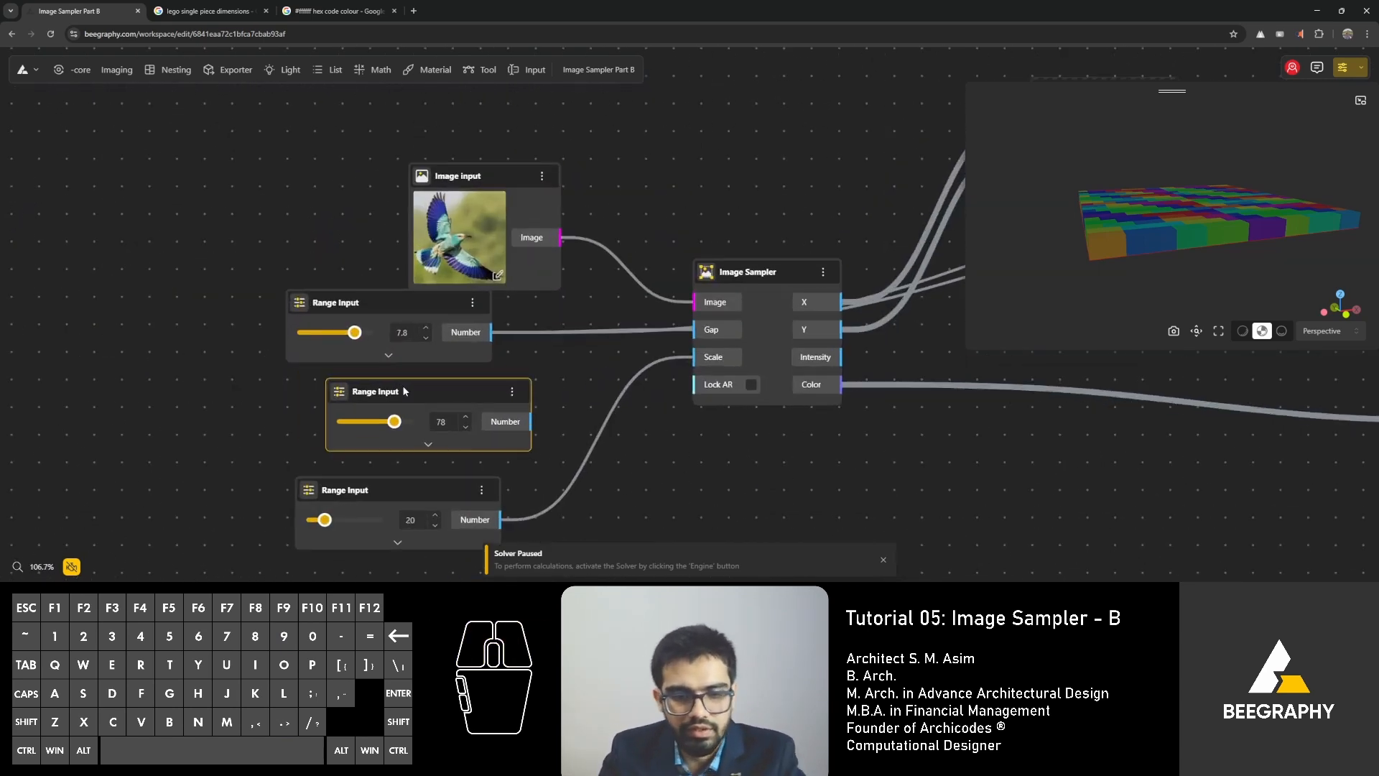
key("Delete")
Group the scale and gap Range Inputs neatly beneath Image Input and turn the solver back on.
left_click_drag(421, 484, 422, 391)
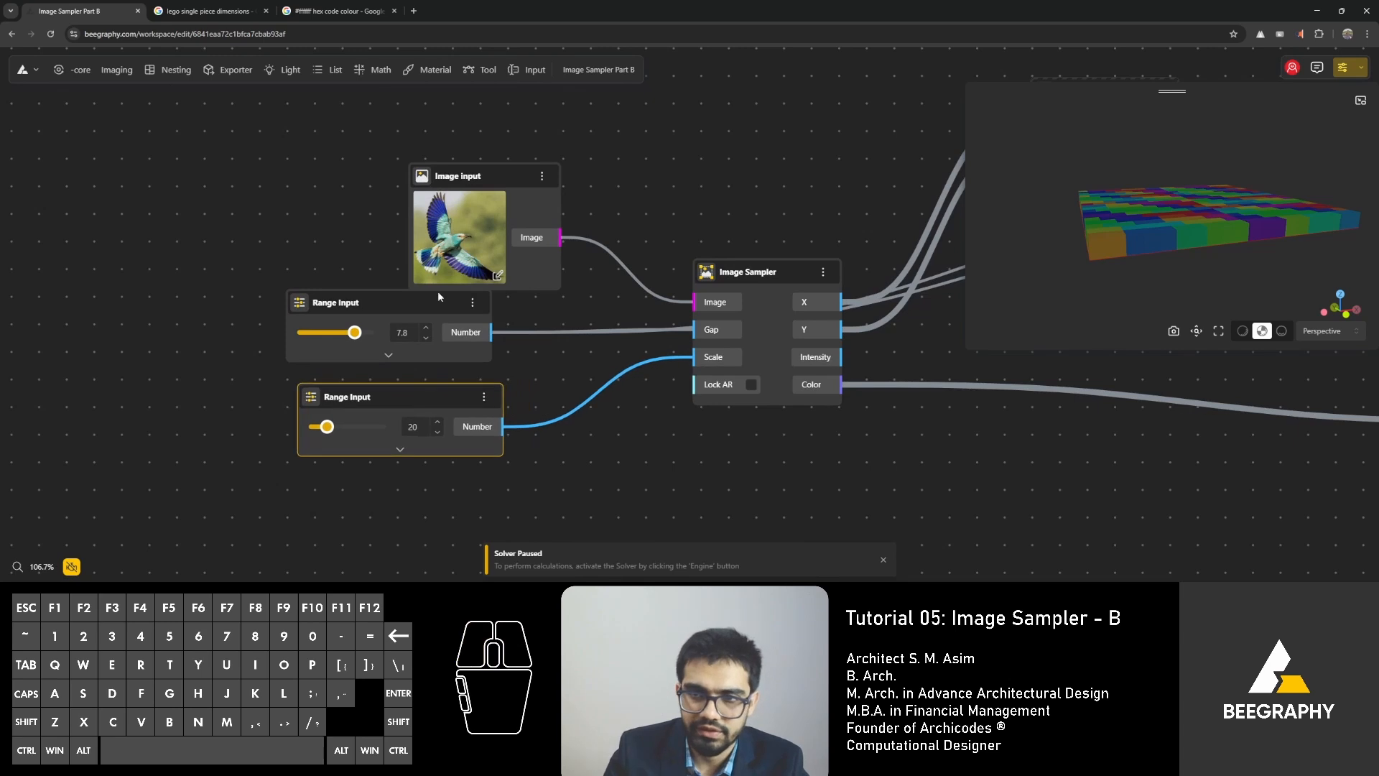
left_click_drag(427, 302, 455, 313)
right_click_drag(684, 153, 336, 203)
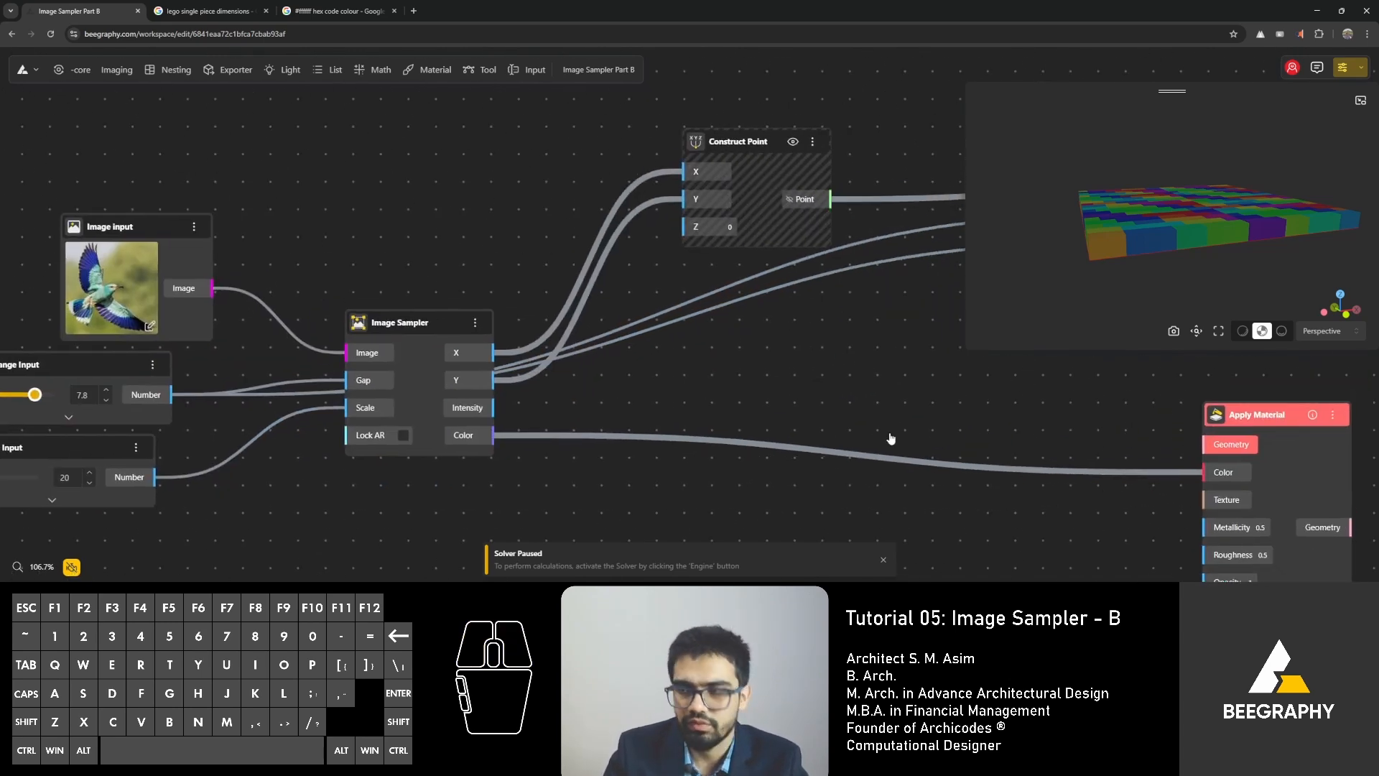
key("ctrl+e")
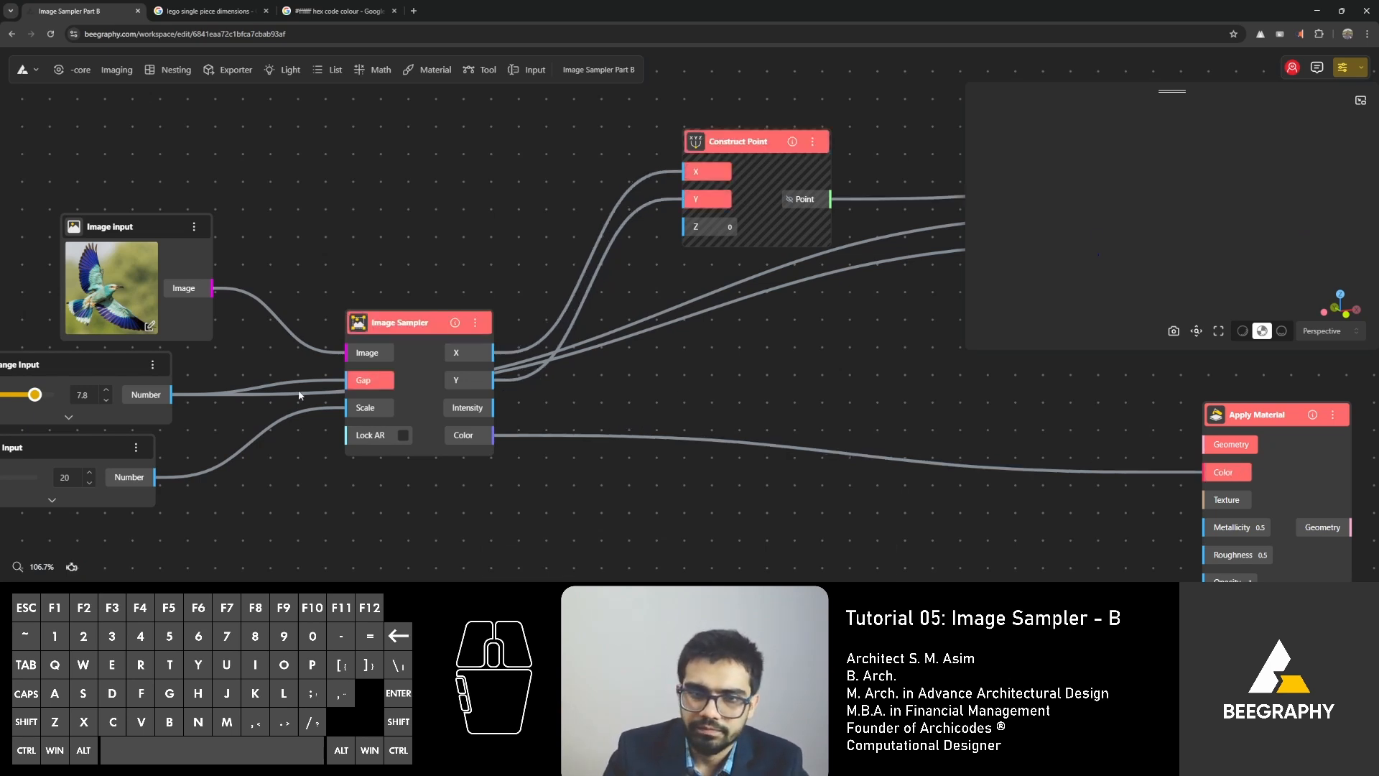
Inspect the error details on the Image Sampler's Gap input.
right_click_drag(259, 410, 340, 406)
right_click(462, 378)
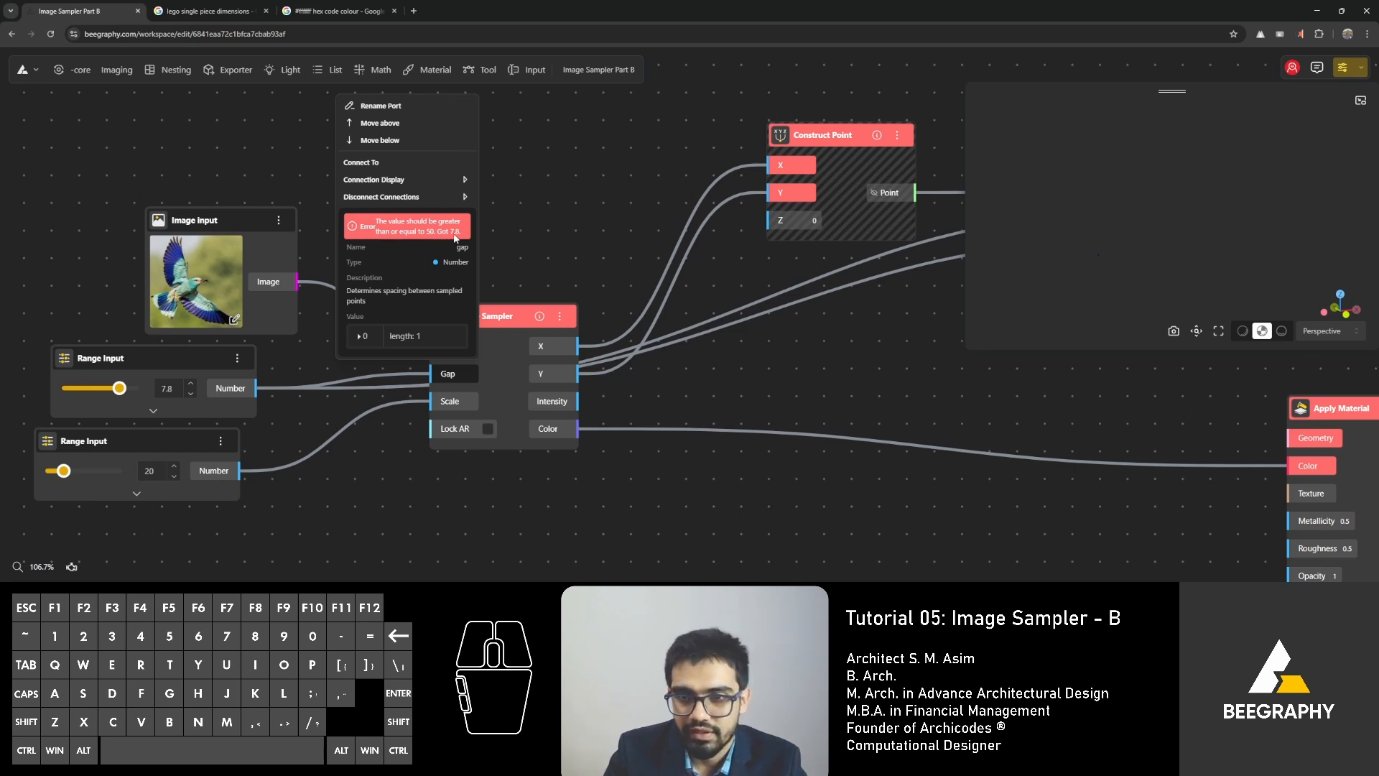
left_click(353, 230)
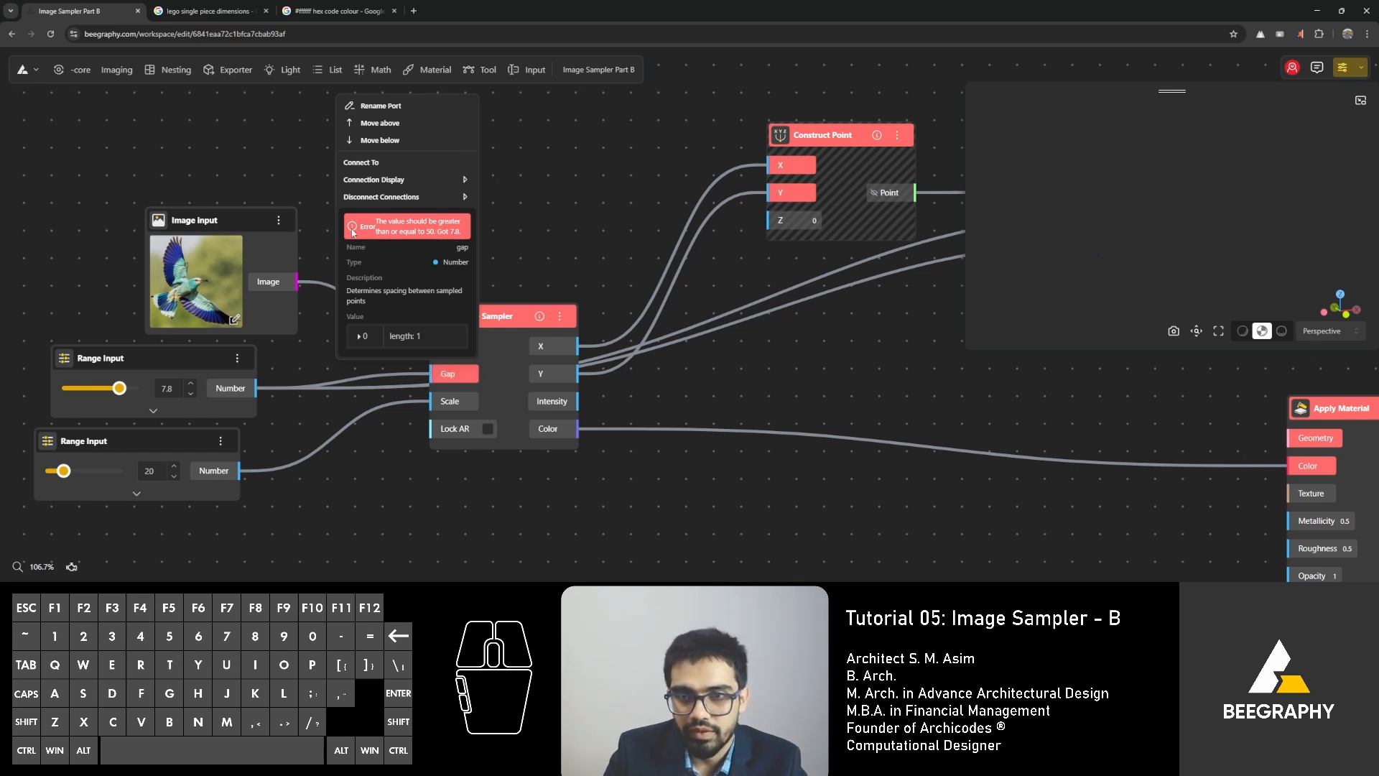
left_click(398, 455)
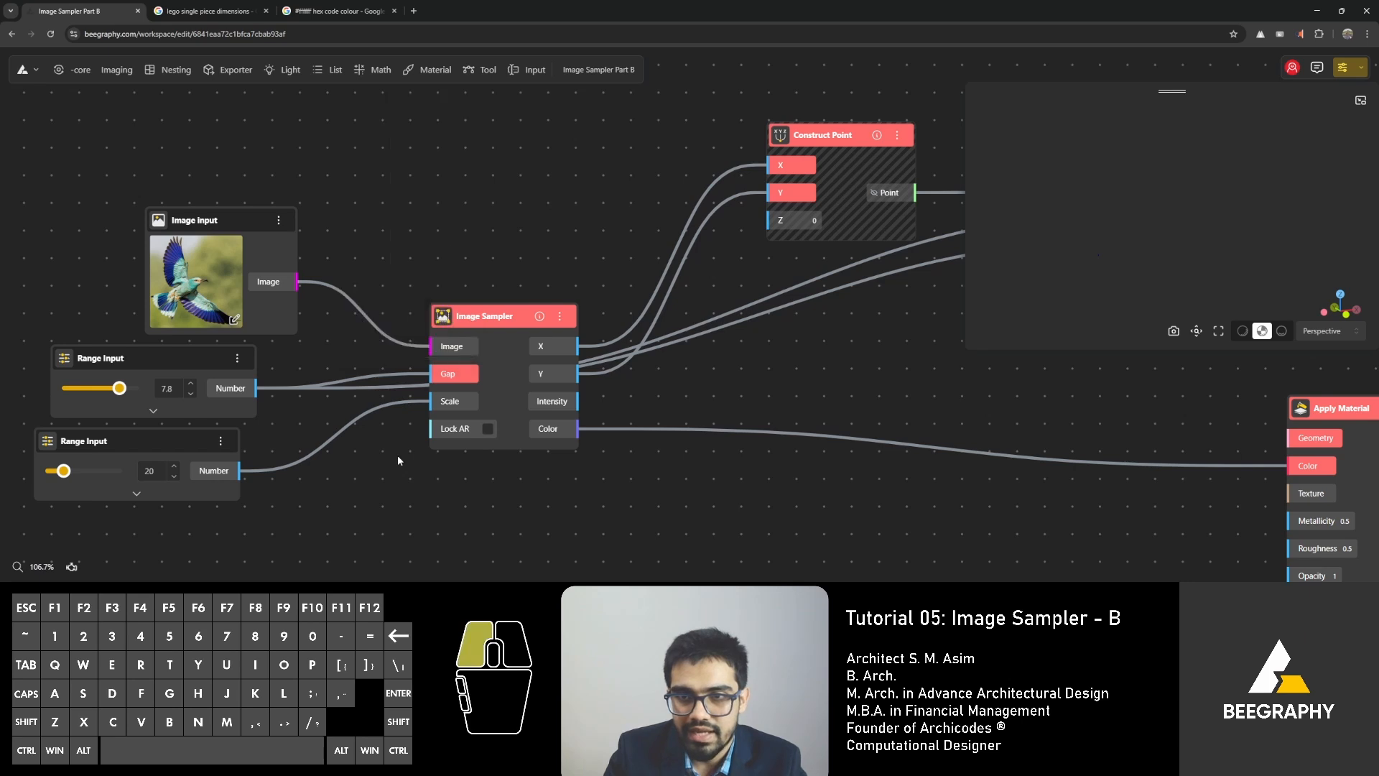
With the solver paused, undo the edits back to the 78 gap and 96 height Range Inputs, and turn the solver back on.
left_click(71, 567)
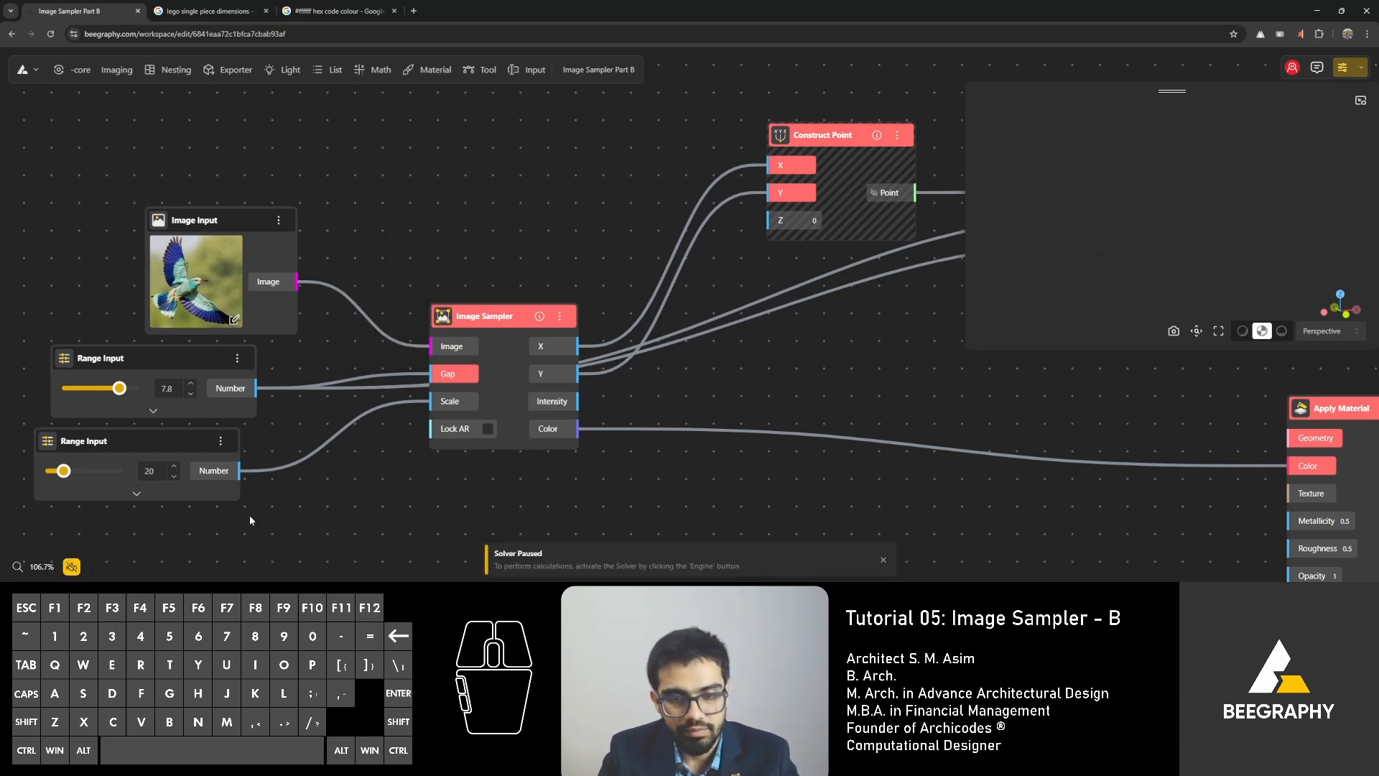
key("ctrl+z")
key("ctrl+z")
key("ctrl+z")
key("ctrl+z")
key("ctrl+z")
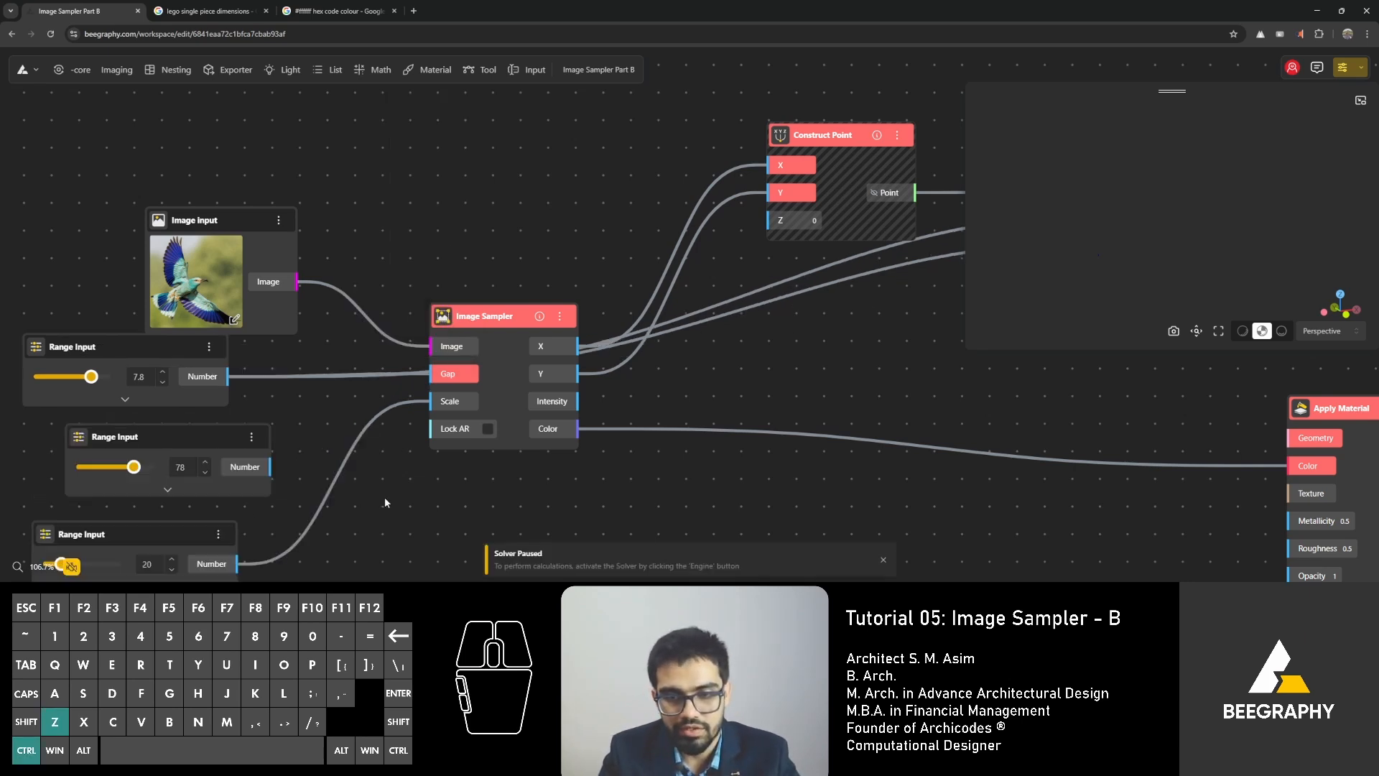
key("ctrl+z")
key("ctrl+z")
key("ctrl+z")
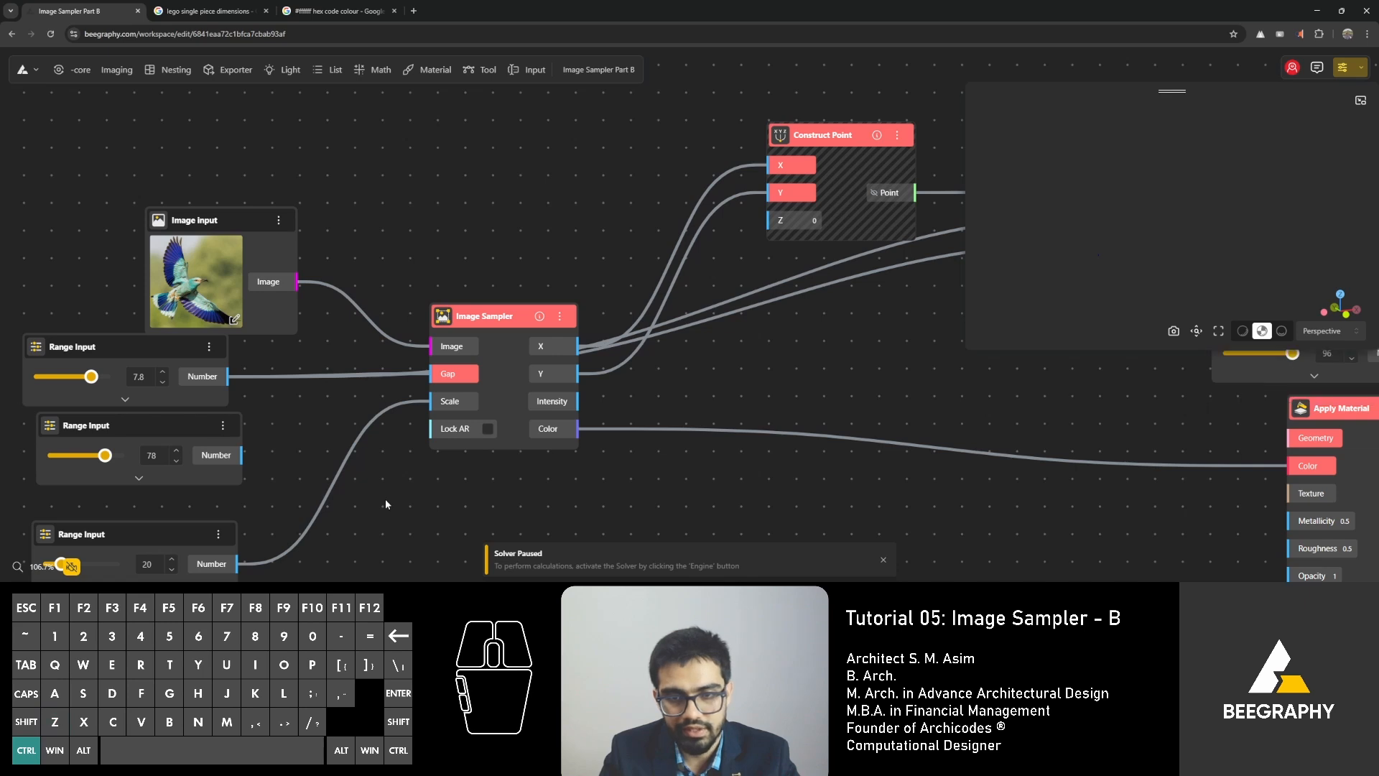
key("ctrl+z")
key("ctrl+z")
key("ctrl+z")
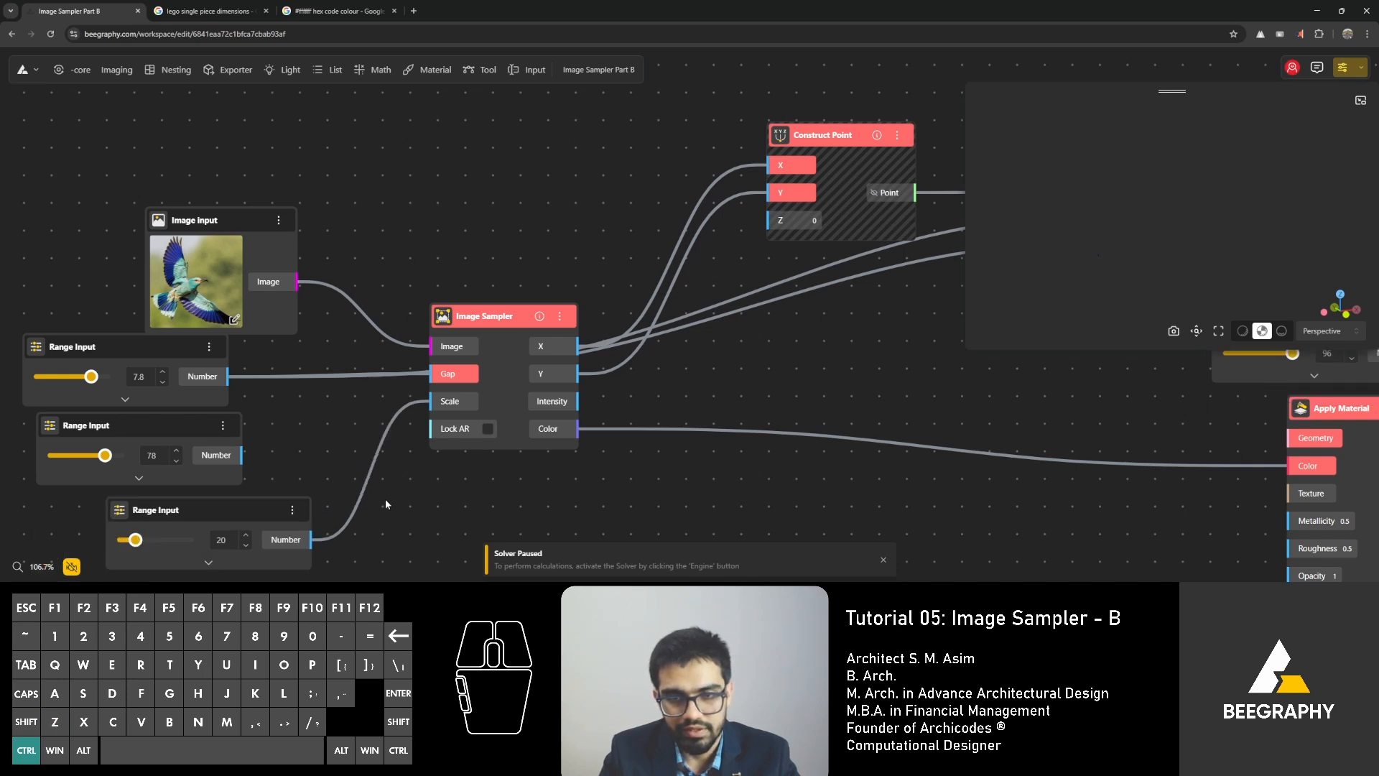
key("ctrl+z")
key("ctrl+z")
key("ctrl+z")
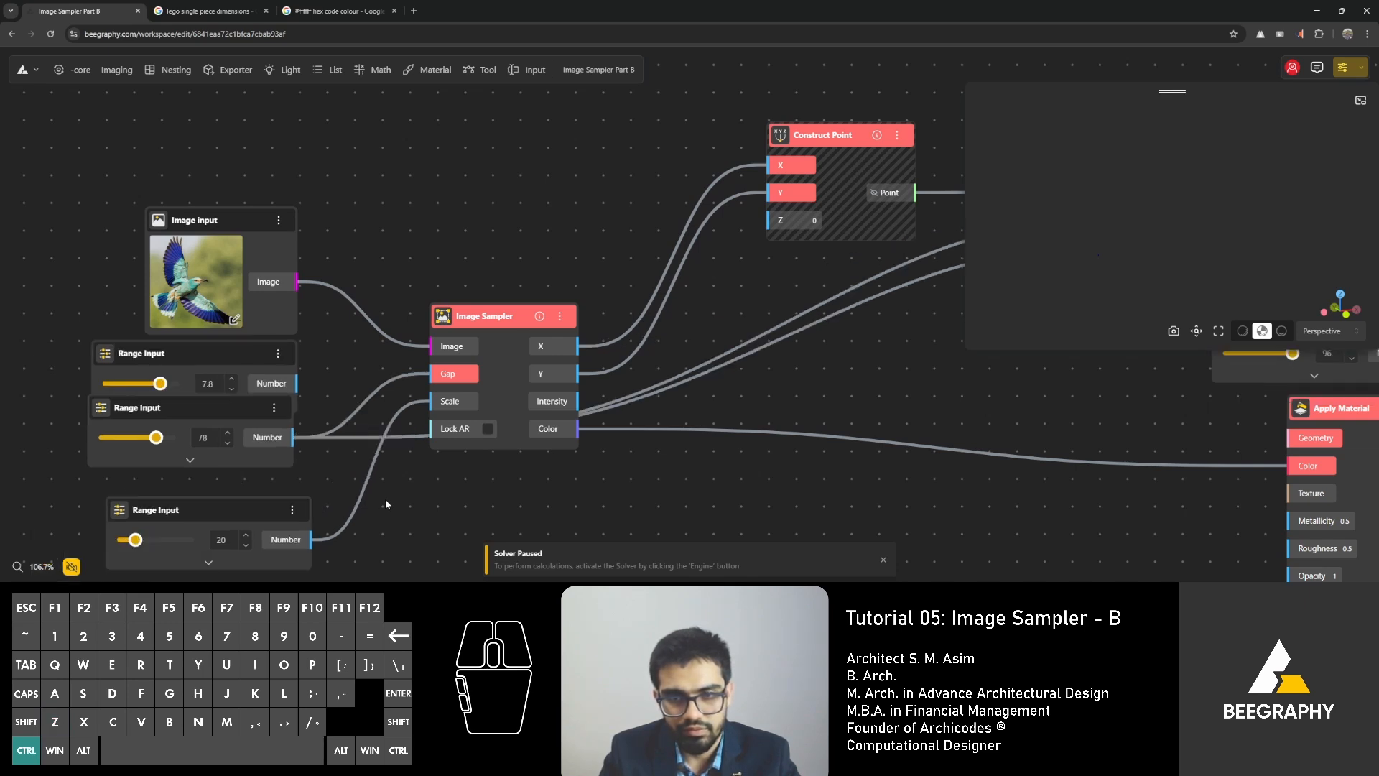
scroll(414, 442, "down", 5)
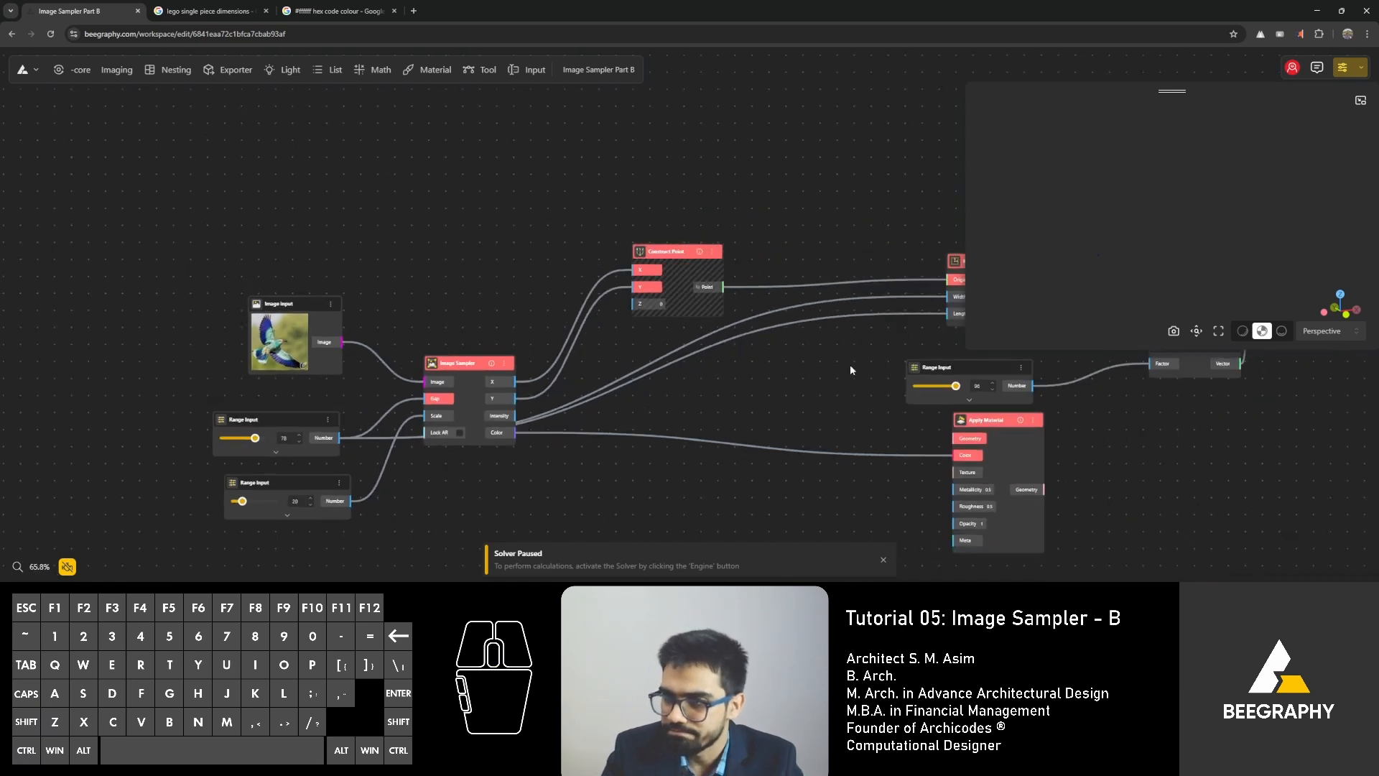
middle_click_drag(850, 364, 557, 343)
scroll(680, 352, "up", 1)
left_click_drag(703, 350, 706, 337)
left_click(200, 538)
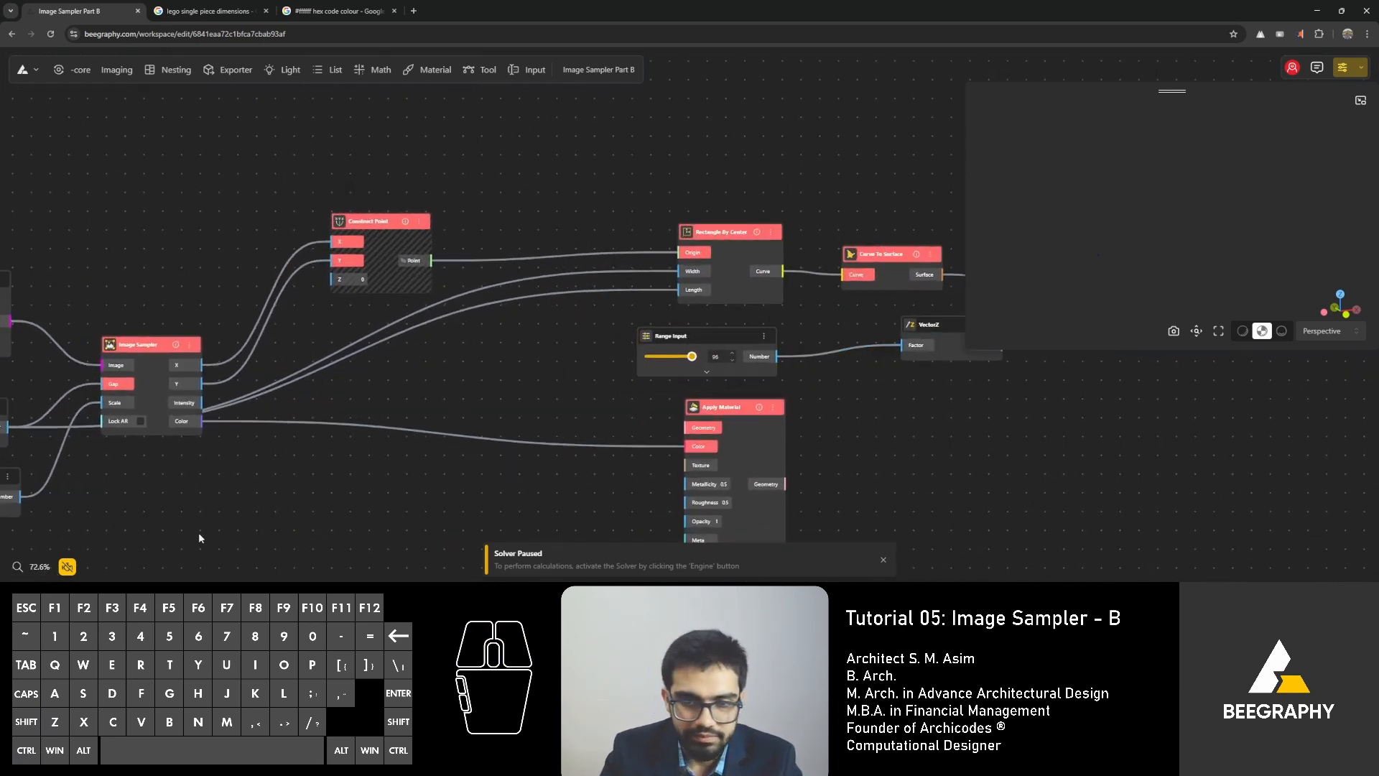
left_click(69, 568)
Add a Cylinder node below and beyond the Extrude Surface node.
right_click_drag(918, 466, 554, 487)
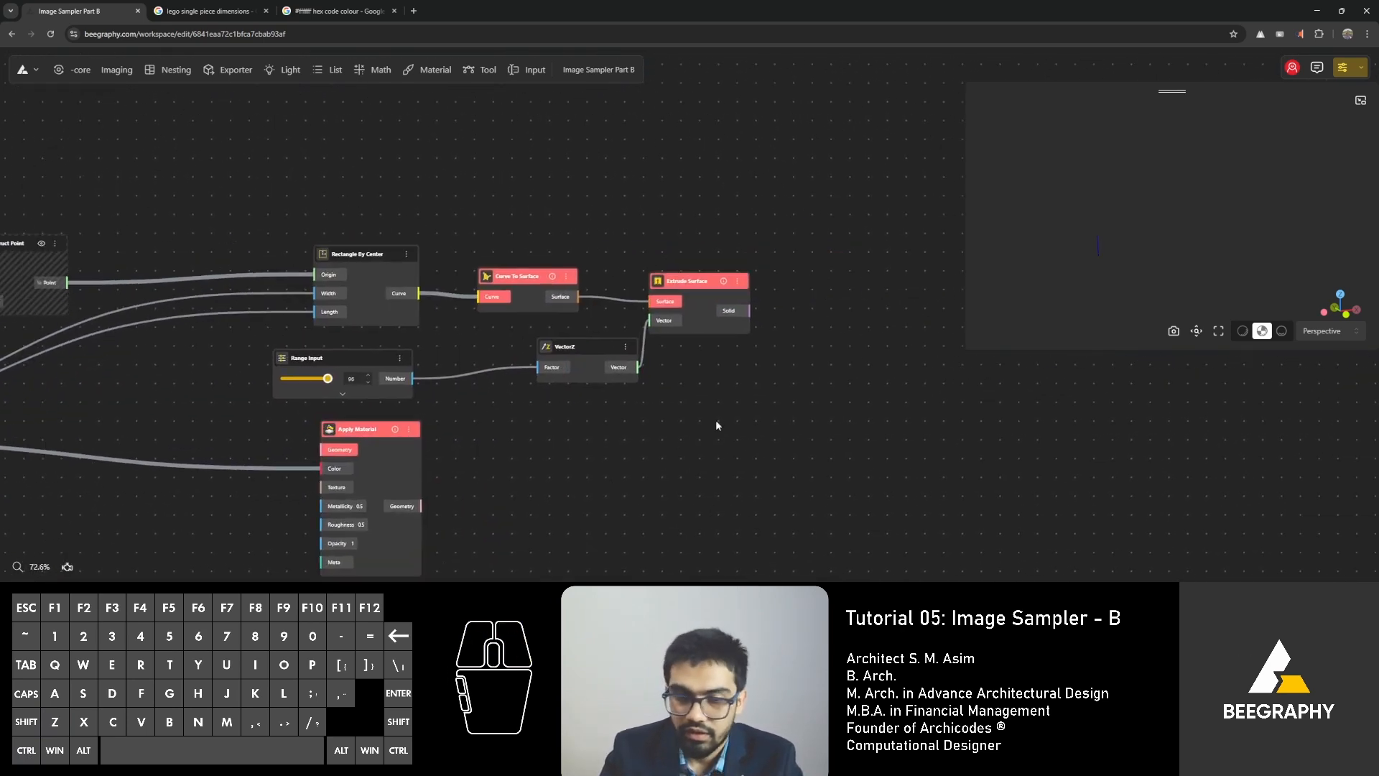
type("cylin")
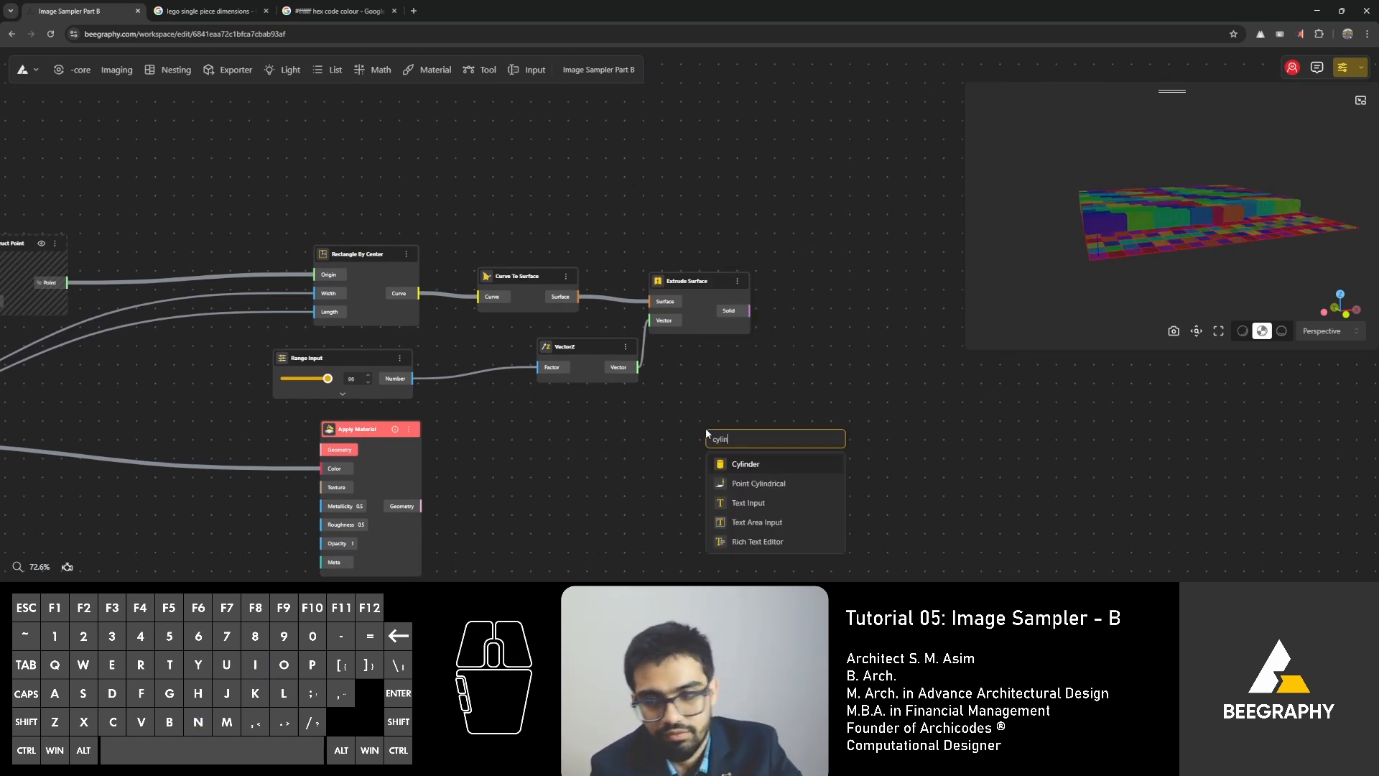
key("Return")
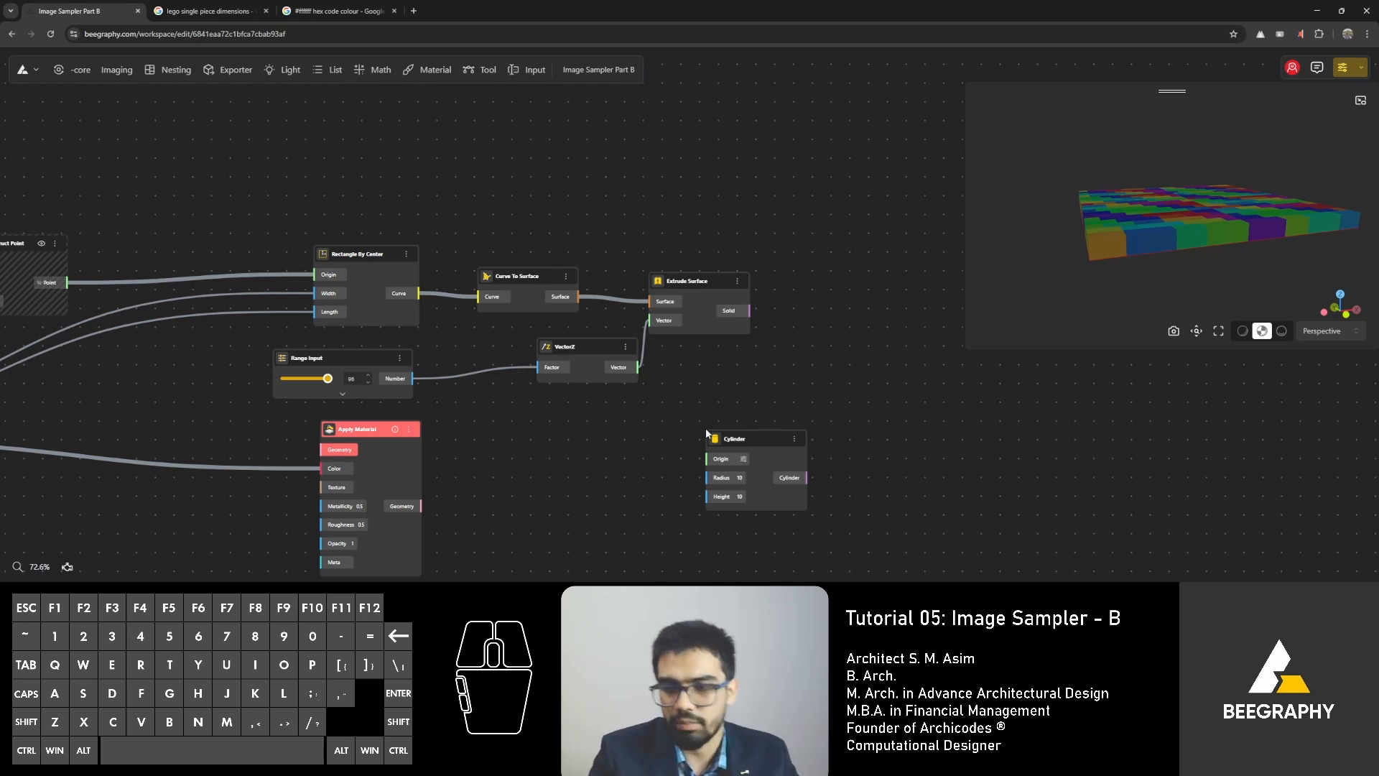
left_click_drag(719, 440, 765, 390)
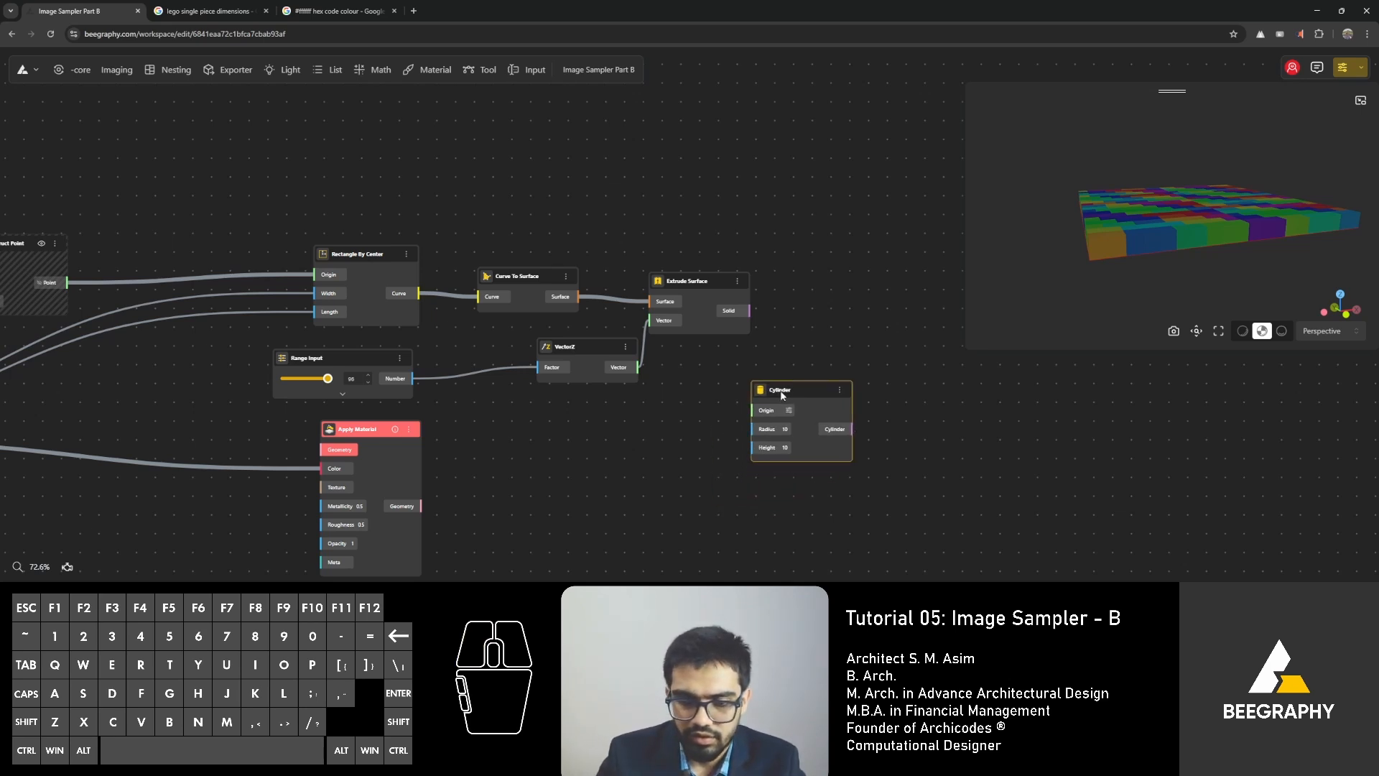
left_click(570, 447)
Shift Construct Point slightly upward and add a Move node above Rectangle By Center.
left_click_drag(1174, 221, 1048, 244)
right_click_drag(640, 456, 695, 430)
right_click_drag(660, 385, 723, 390)
right_click_drag(357, 175, 492, 231)
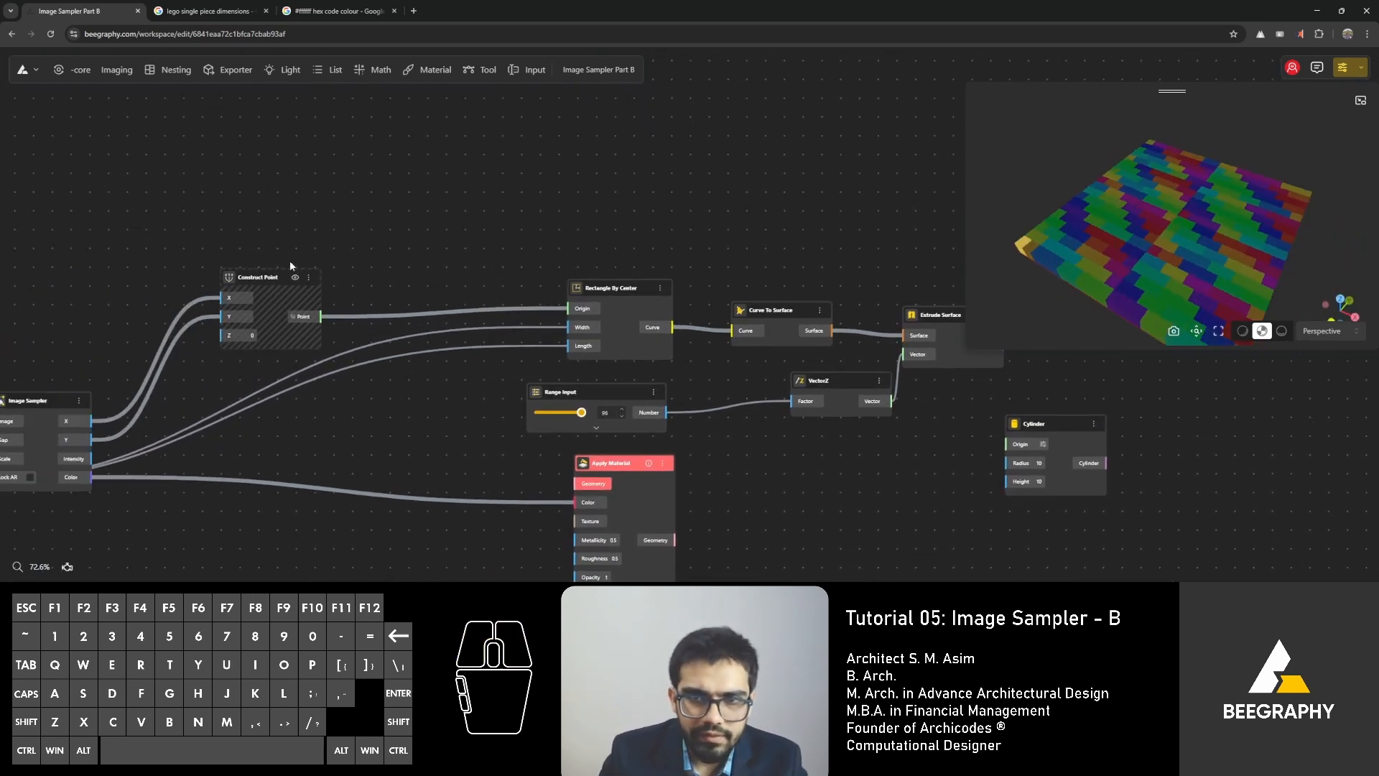
left_click_drag(253, 278, 250, 253)
double_click(476, 249)
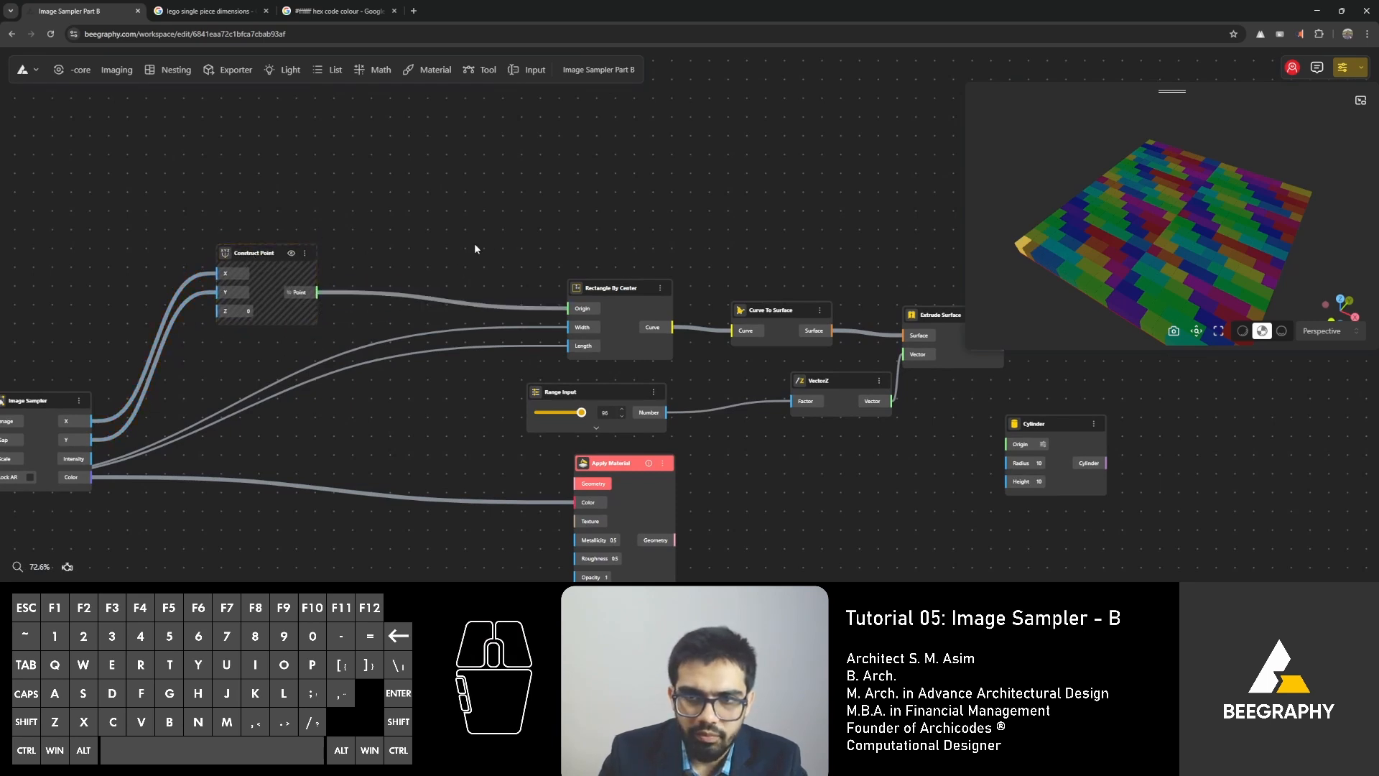
type("move")
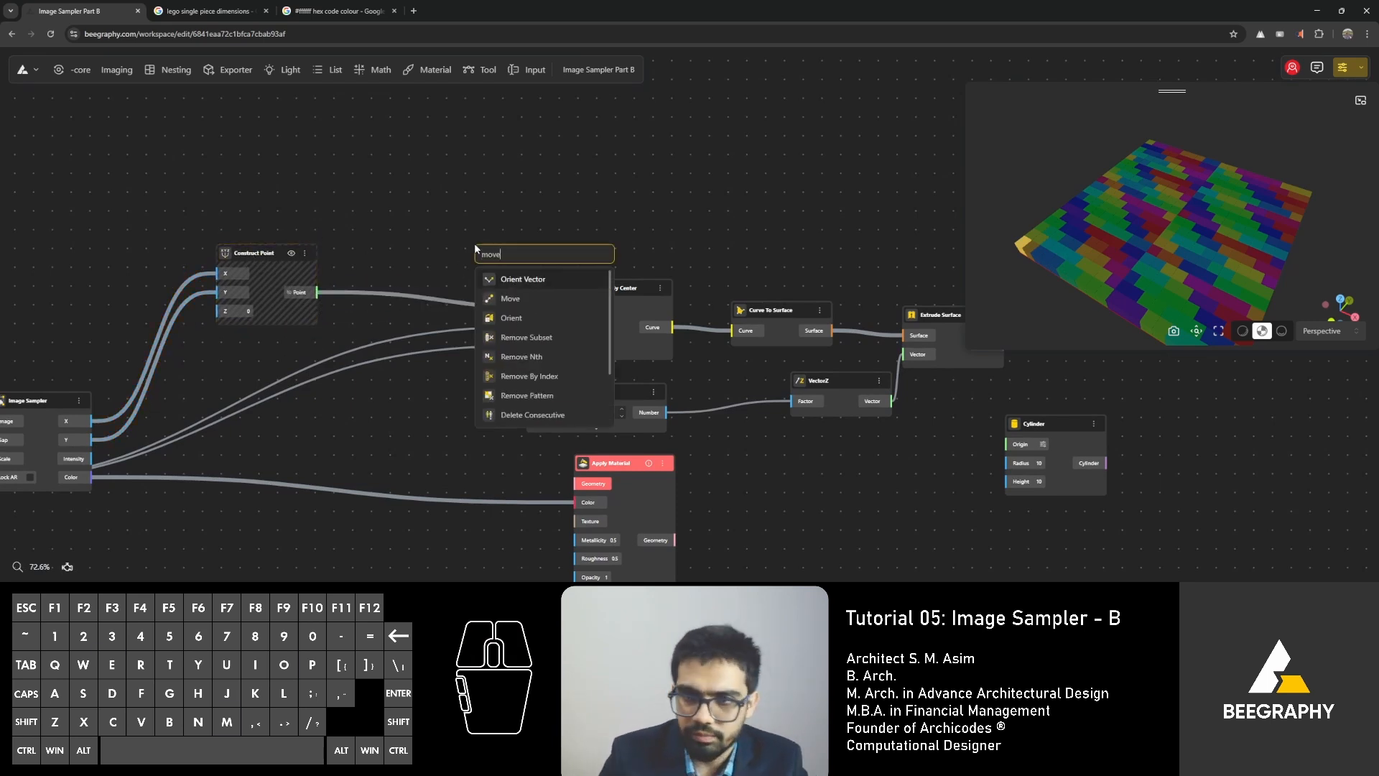
left_click(501, 300)
left_click_drag(503, 248, 575, 149)
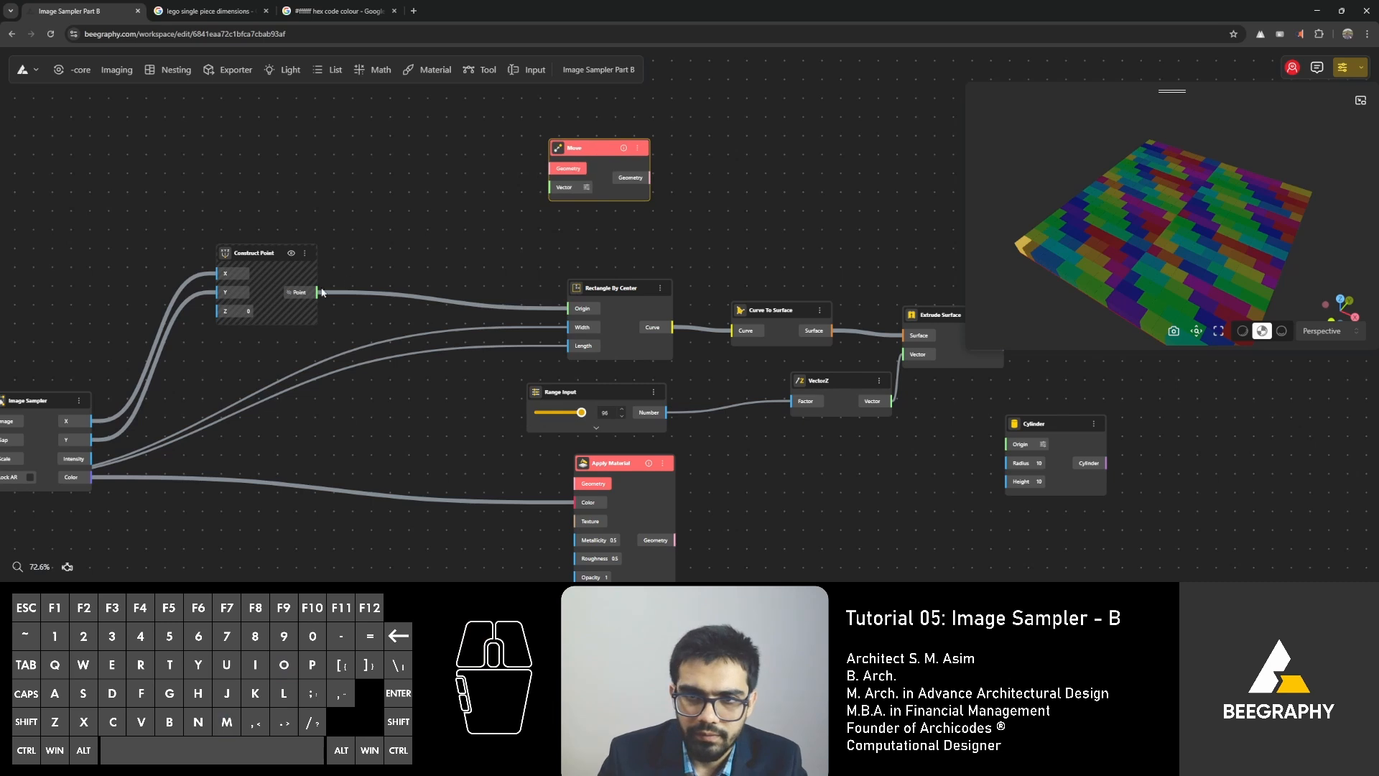
Connect Construct Point's Point output to Move's Geometry input and VectorZ's Vector output to Move's Vector input.
left_click_drag(317, 291, 551, 168)
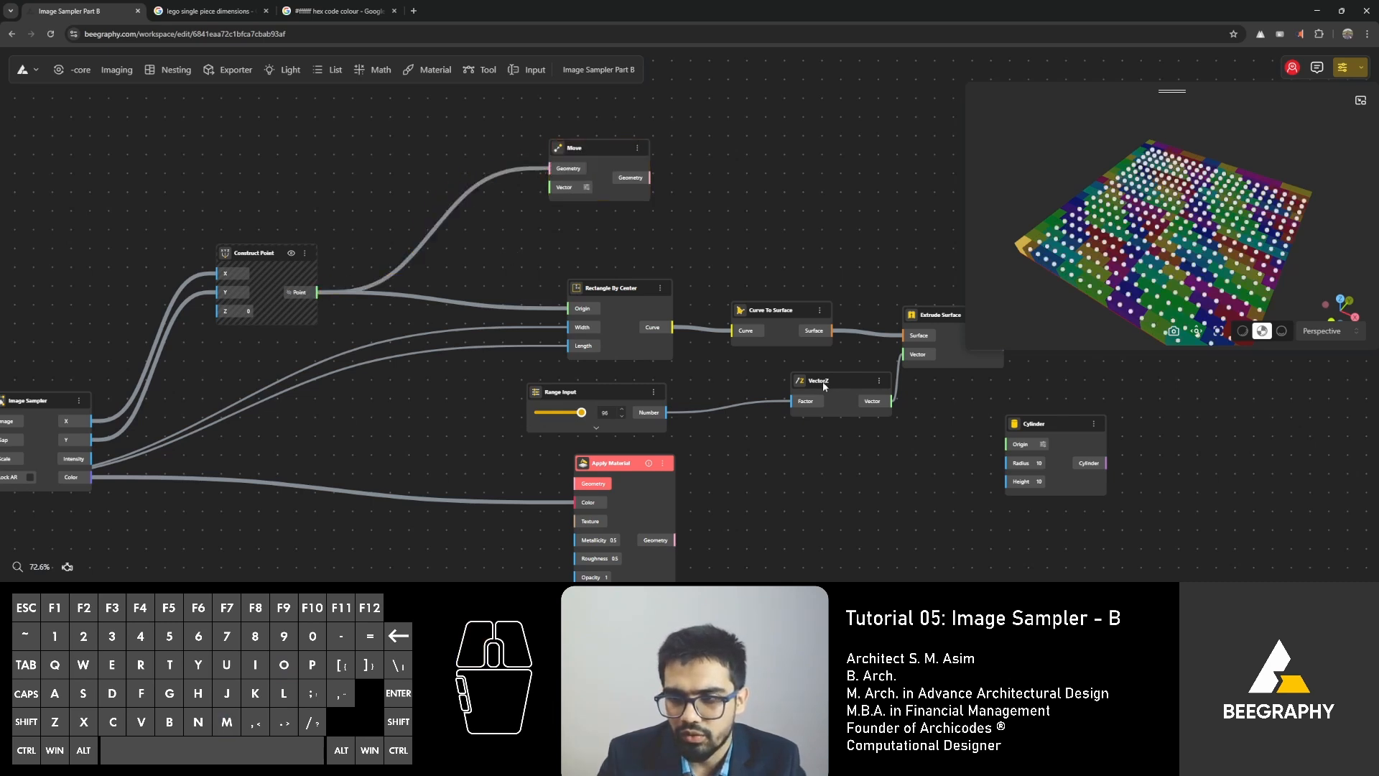
left_click_drag(824, 387, 551, 188)
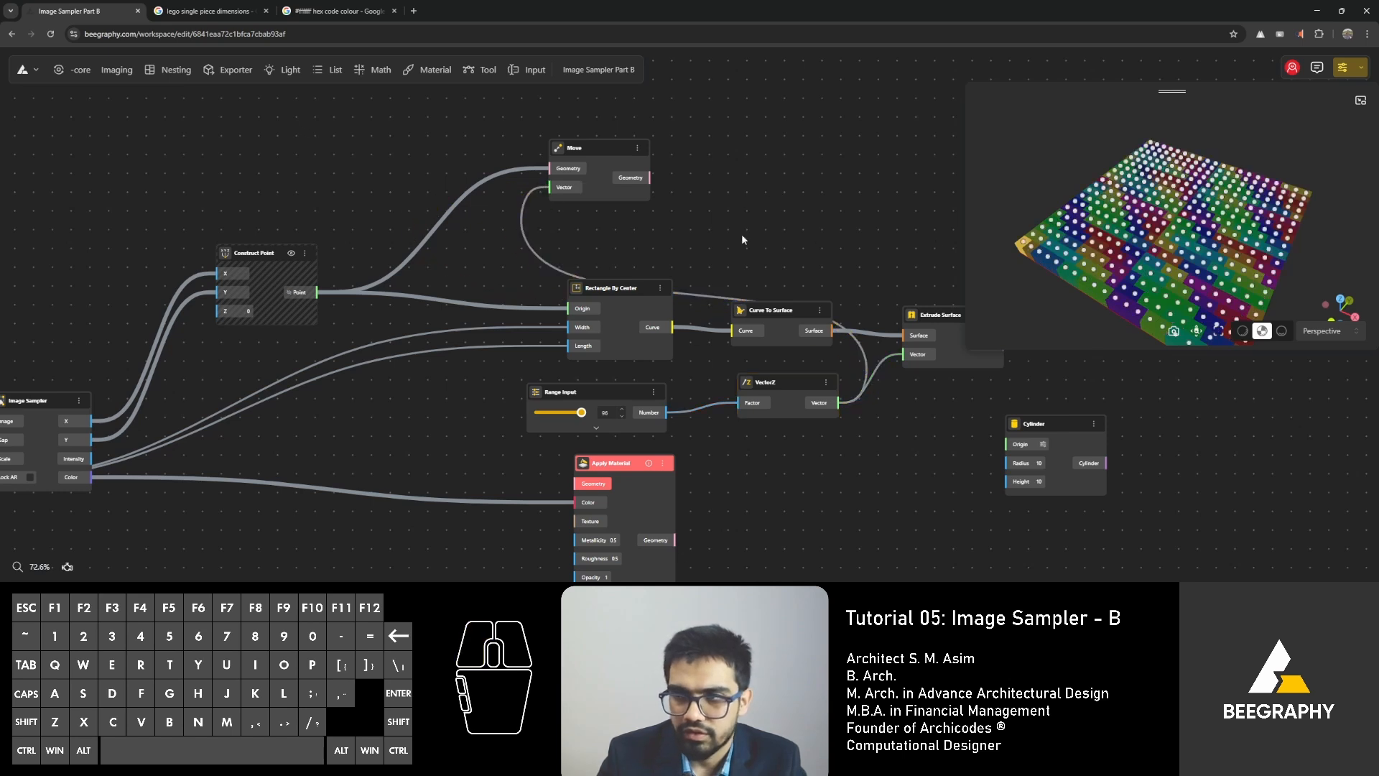
left_click_drag(1020, 241, 1134, 243)
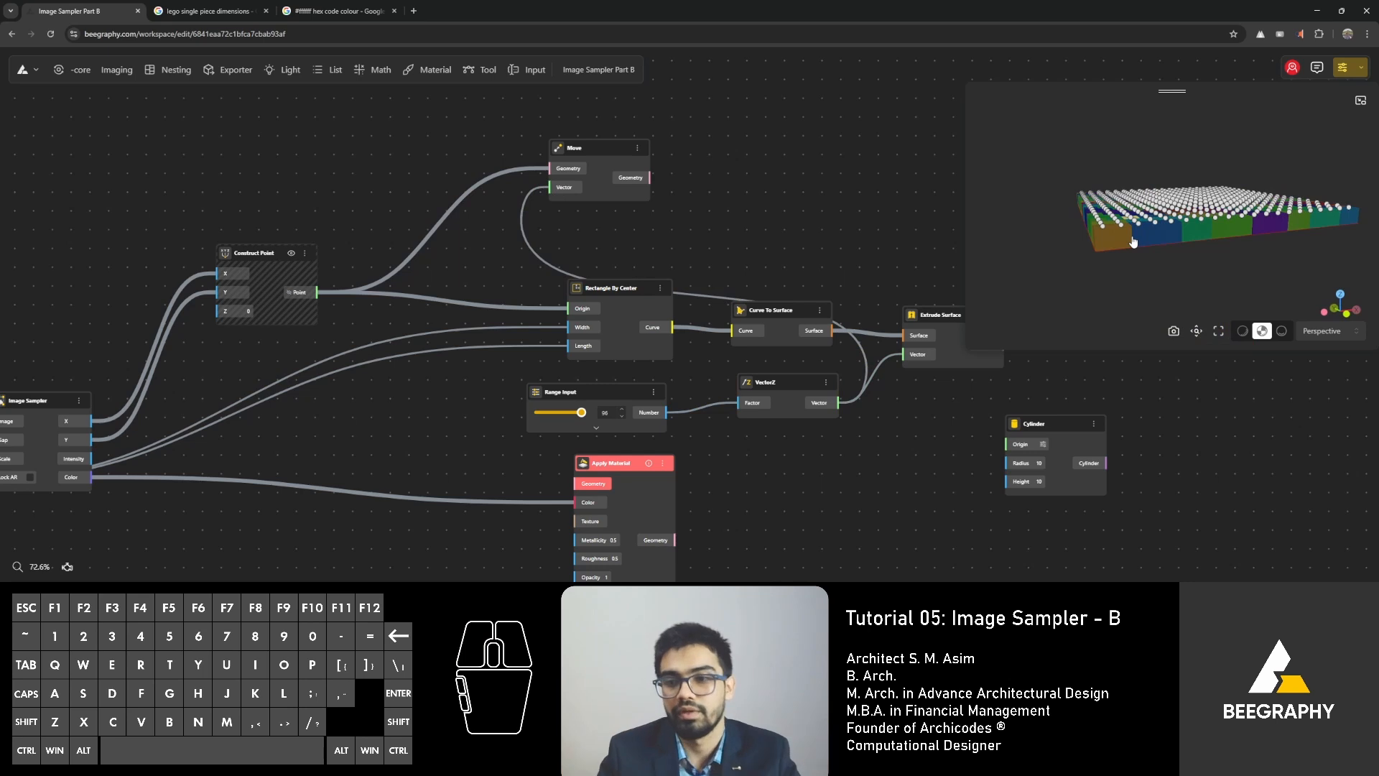
Rename the Range Input feeding VectorZ as "Cuboid height".
left_click_drag(657, 390, 640, 388)
double_click(545, 391)
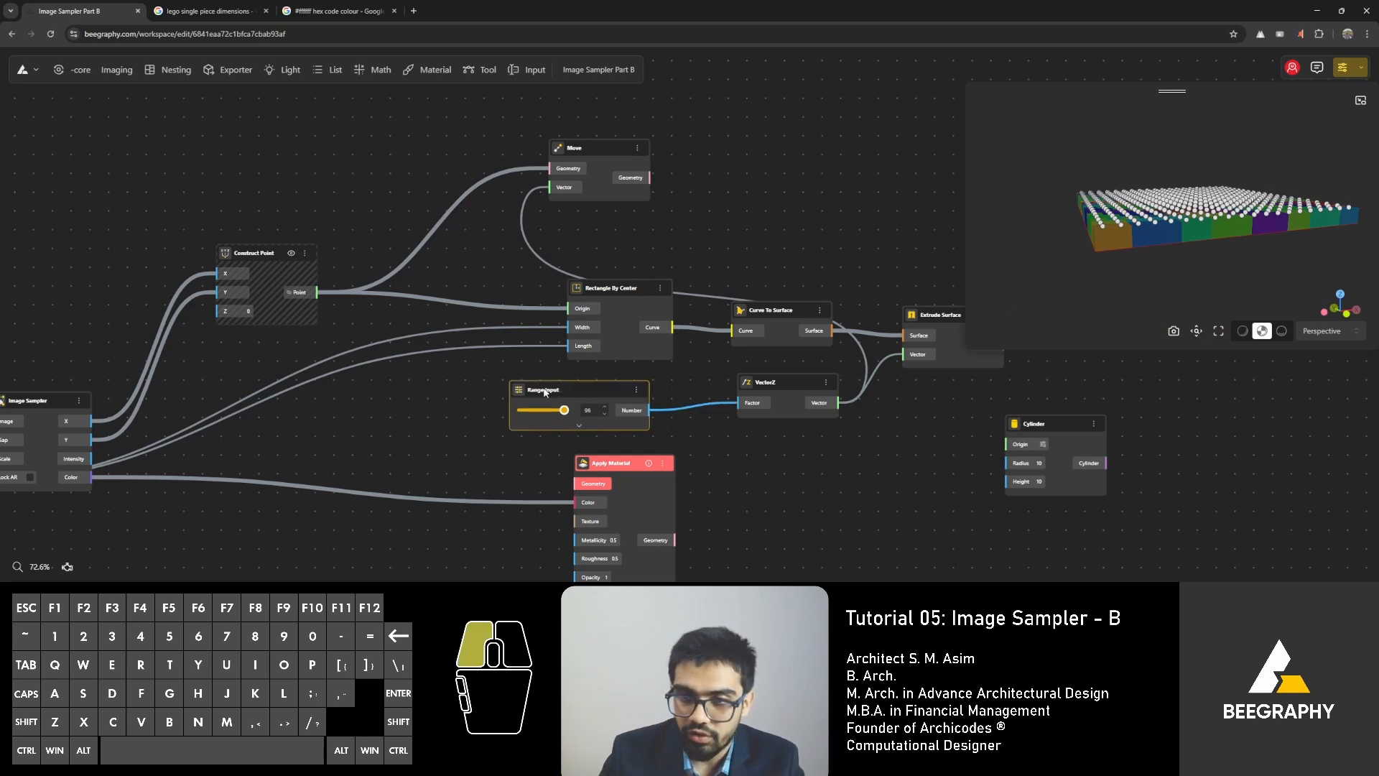
triple_click(547, 394)
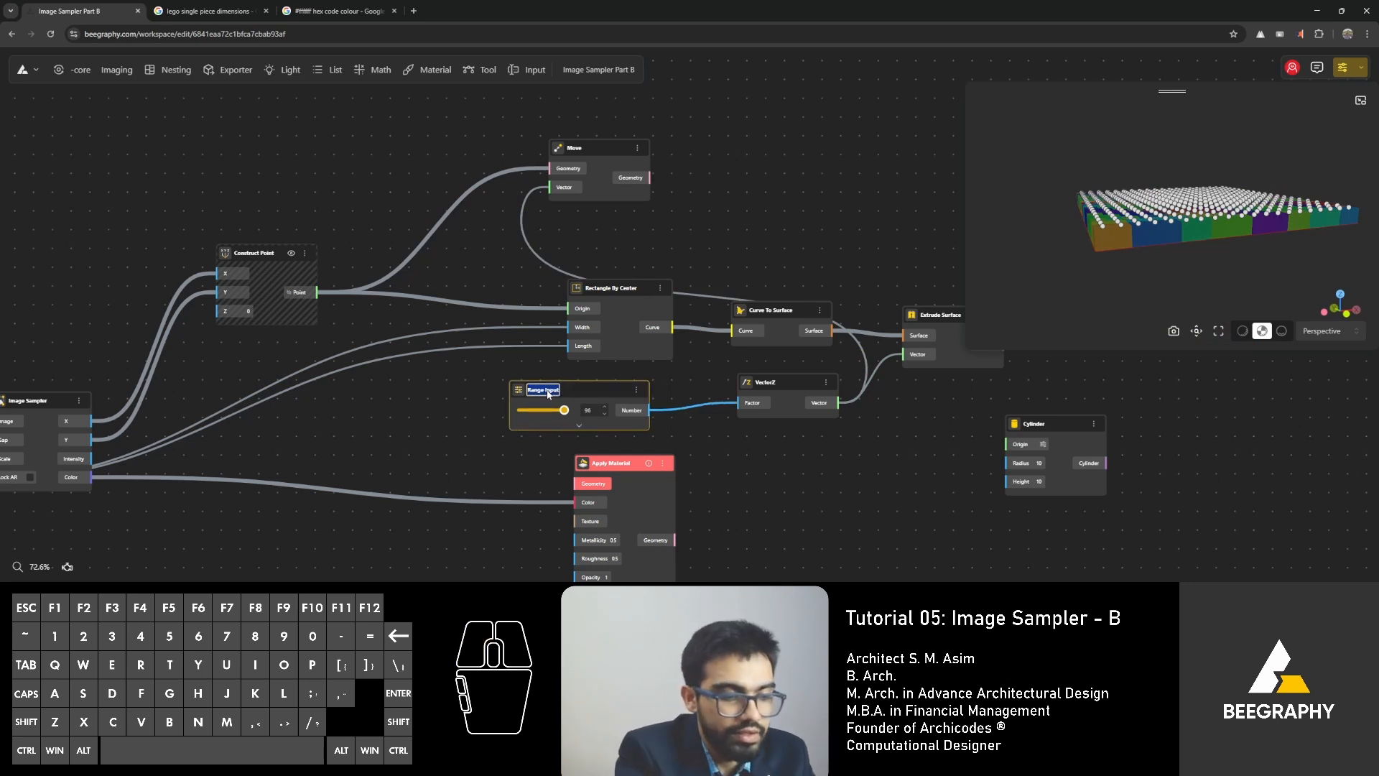
type("Cuboi")
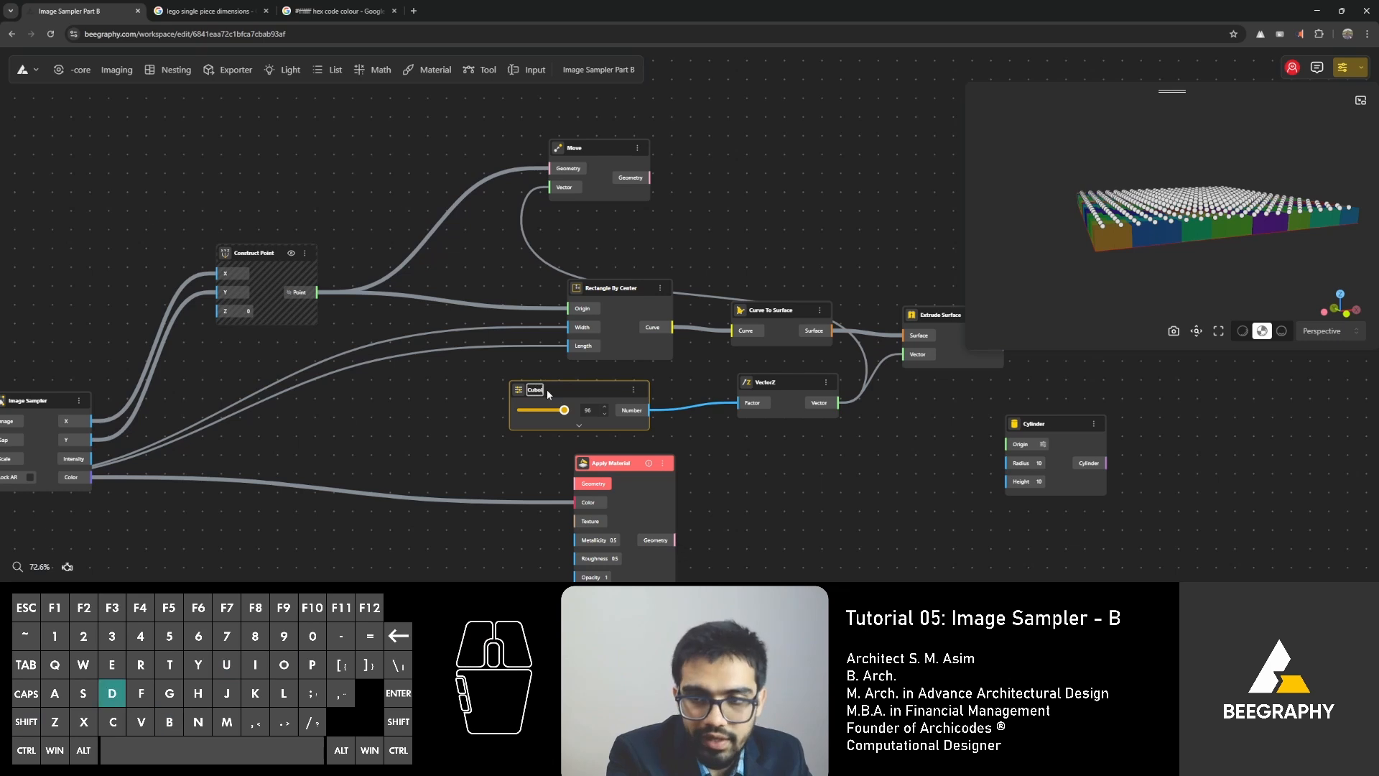
type("d Height")
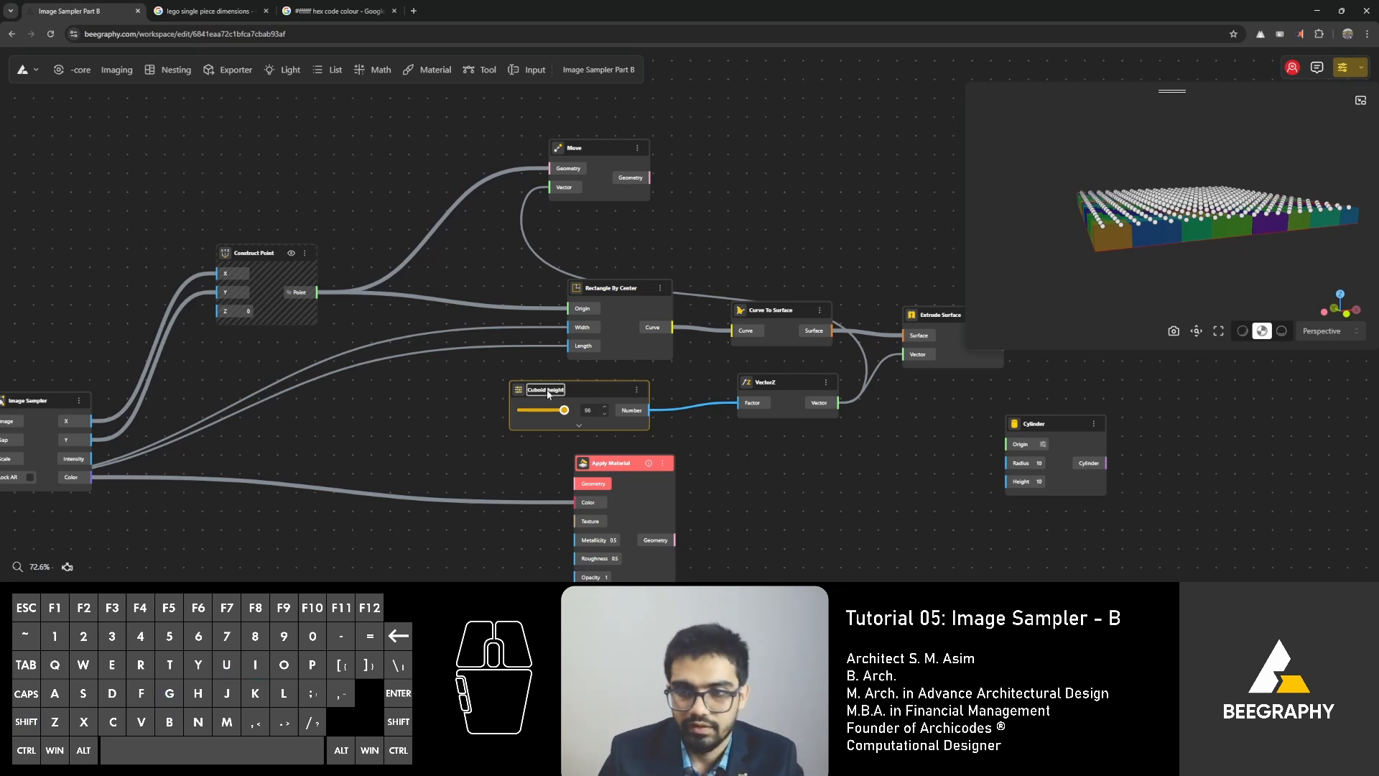
left_click(454, 442)
Place the Move and Cylinder nodes side by side above the extrusion nodes and connect Move's Geometry output to Cylinder's Origin input.
right_click_drag(753, 485, 494, 469)
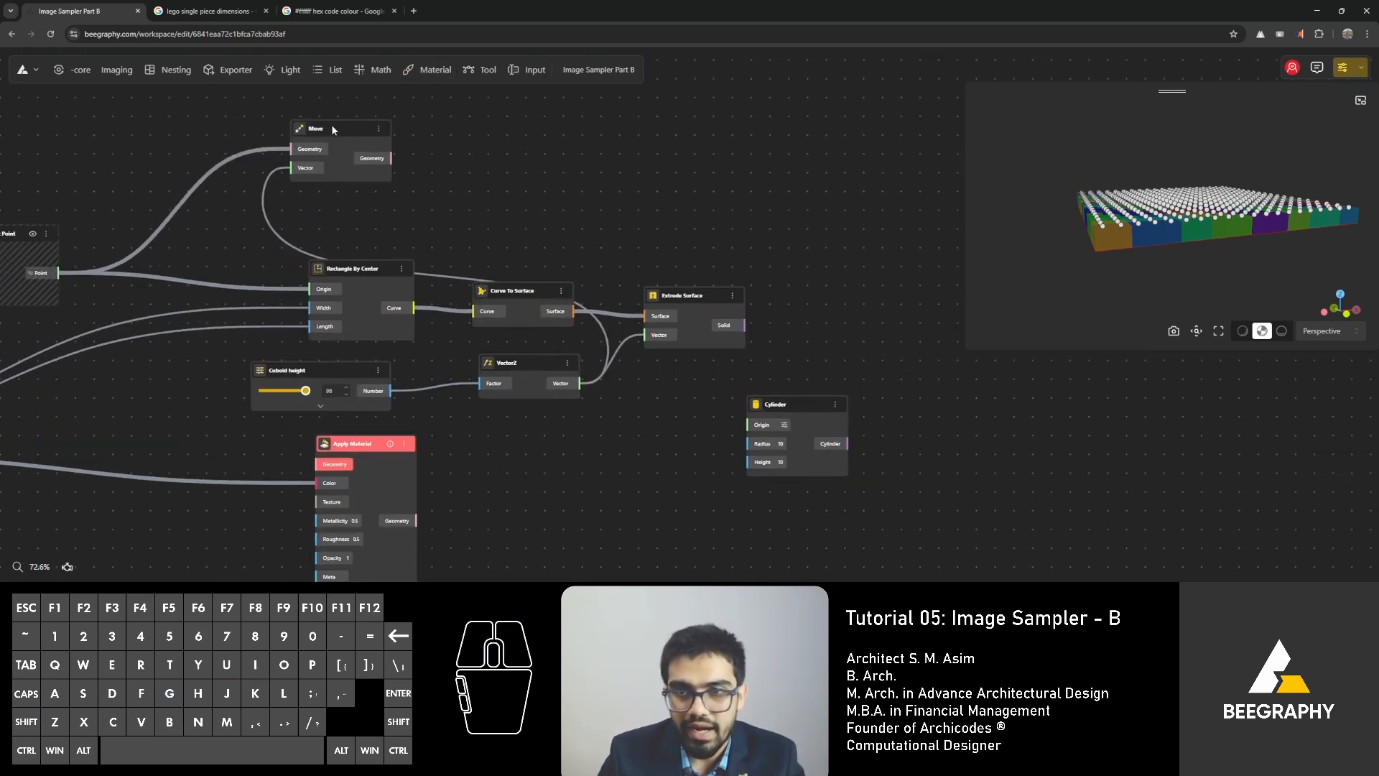
left_click_drag(330, 124, 551, 111)
left_click_drag(783, 402, 735, 83)
right_click_drag(537, 193, 509, 346)
scroll(579, 288, "up", 4)
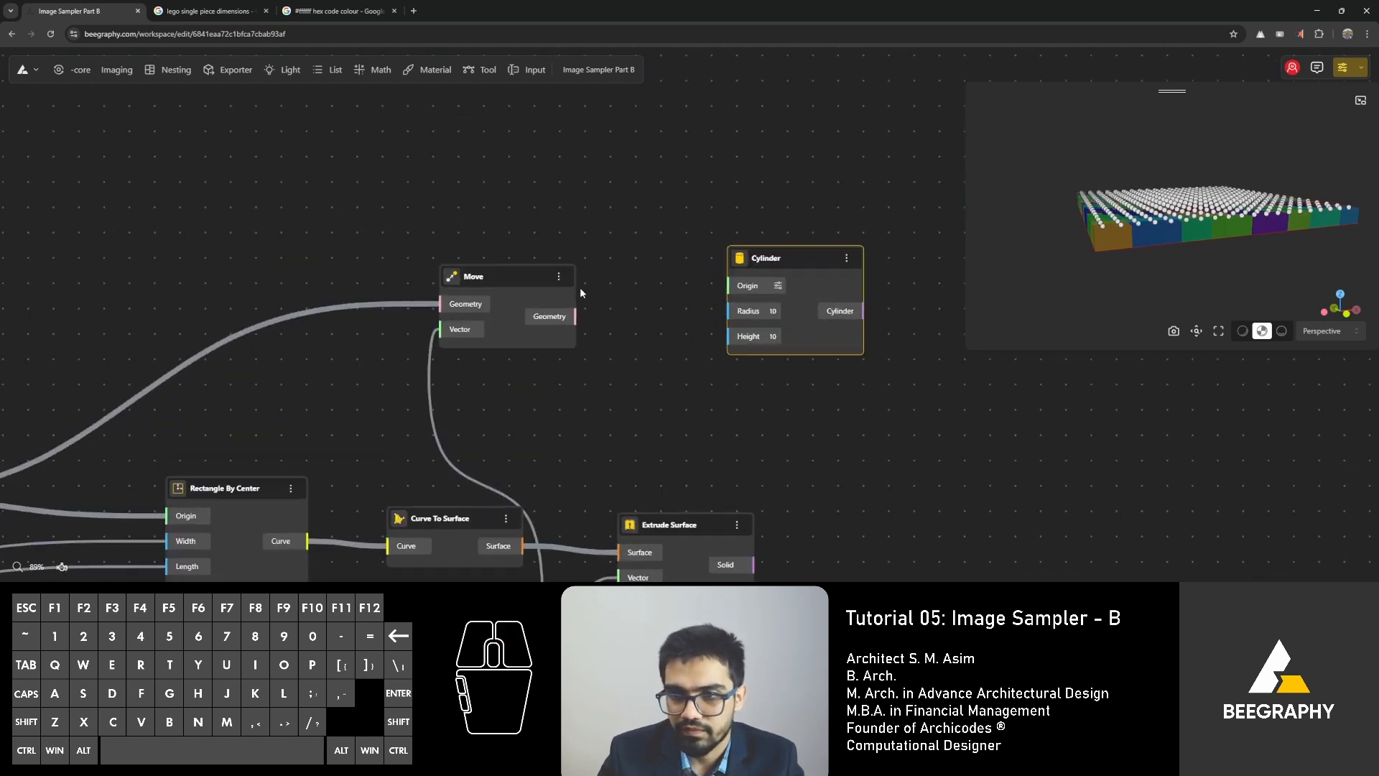
left_click_drag(571, 327, 744, 292)
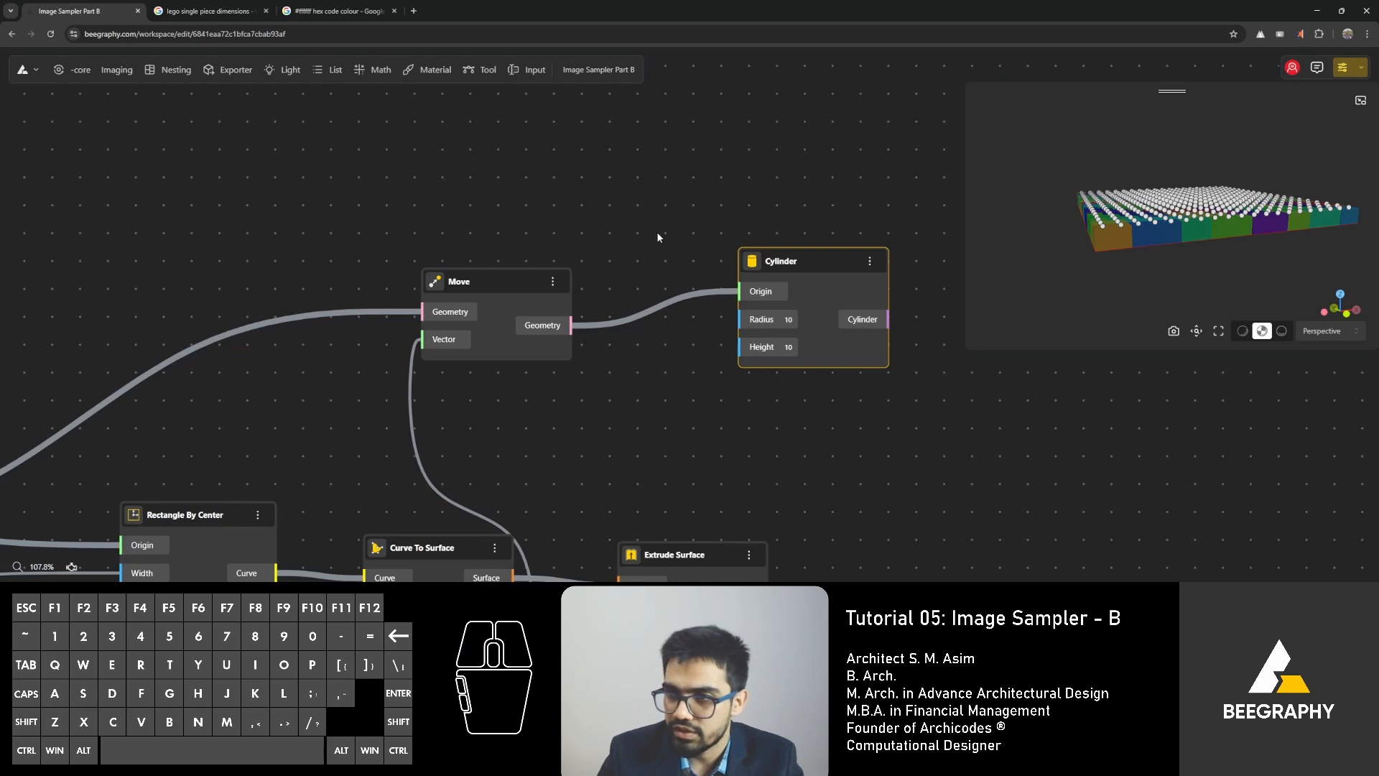
Examine the cylinders on top of the bricks in the 3D preview and align the Cylinder node with Move.
left_click(942, 258)
left_click_drag(1062, 179, 1071, 284)
right_click_drag(1070, 283, 1072, 235)
left_click_drag(1071, 235, 1077, 246)
left_click(808, 265)
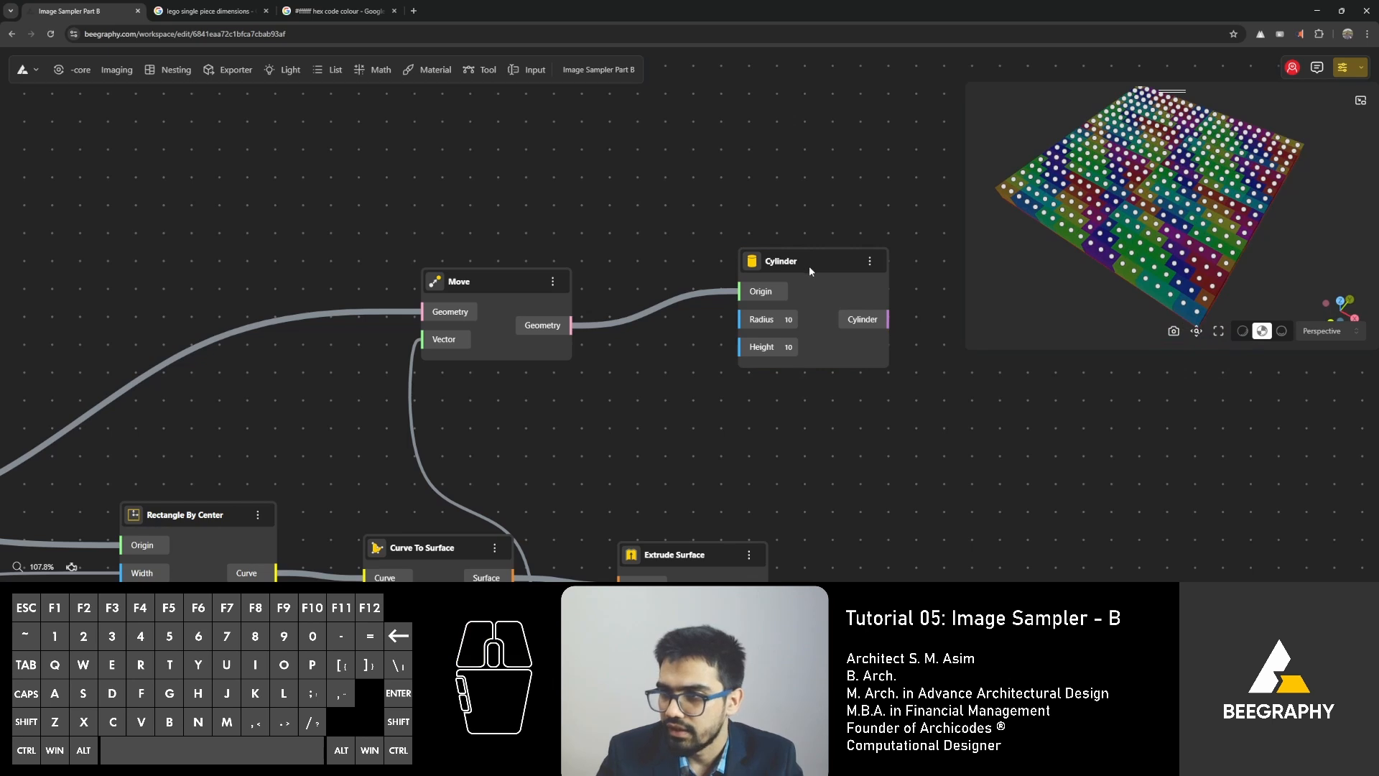
left_click_drag(807, 270, 814, 300)
left_click_drag(1205, 272, 1247, 251)
scroll(1213, 237, "up", 5)
mouse_move(1178, 223)
right_mouse_down()
mouse_move(1166, 216)
mouse_move(1159, 235)
right_mouse_up()
left_click_drag(1160, 235, 1149, 239)
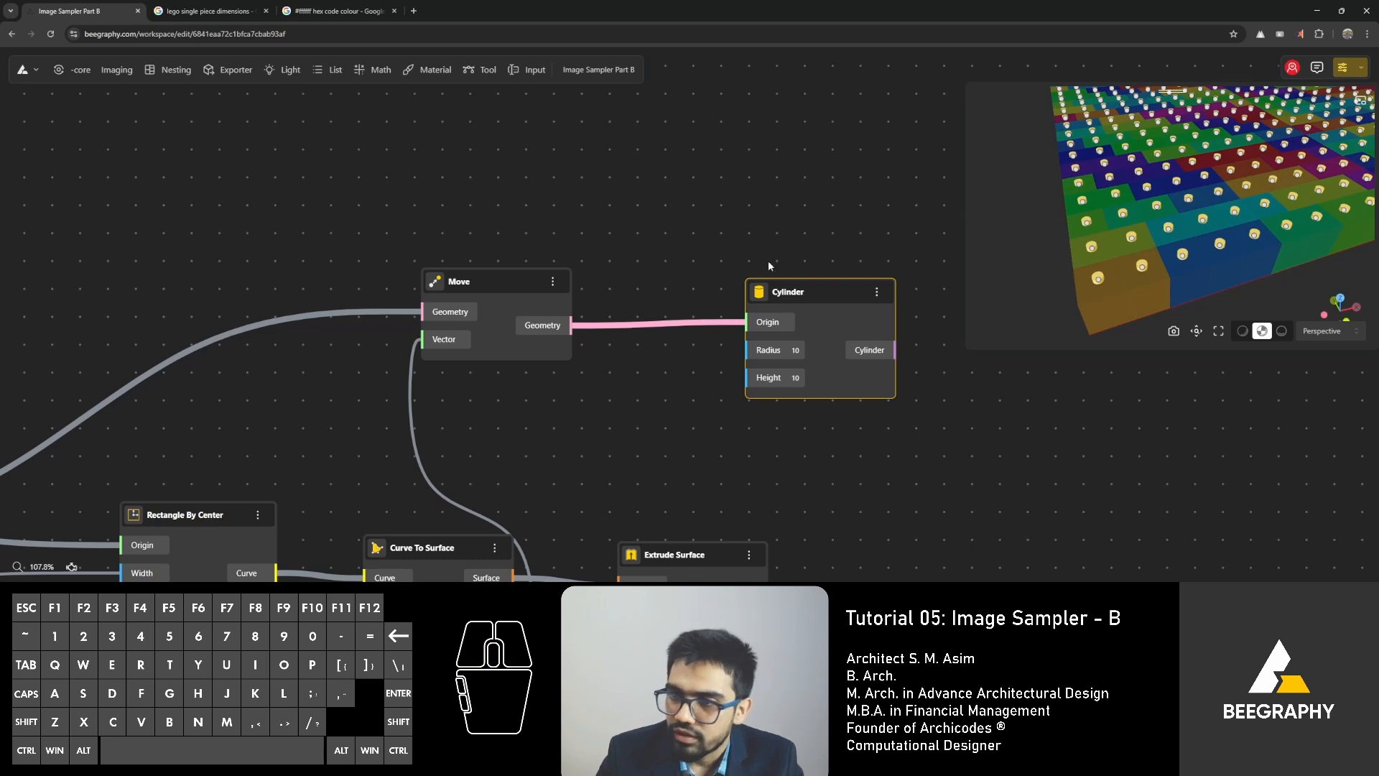
left_click_drag(838, 299, 881, 298)
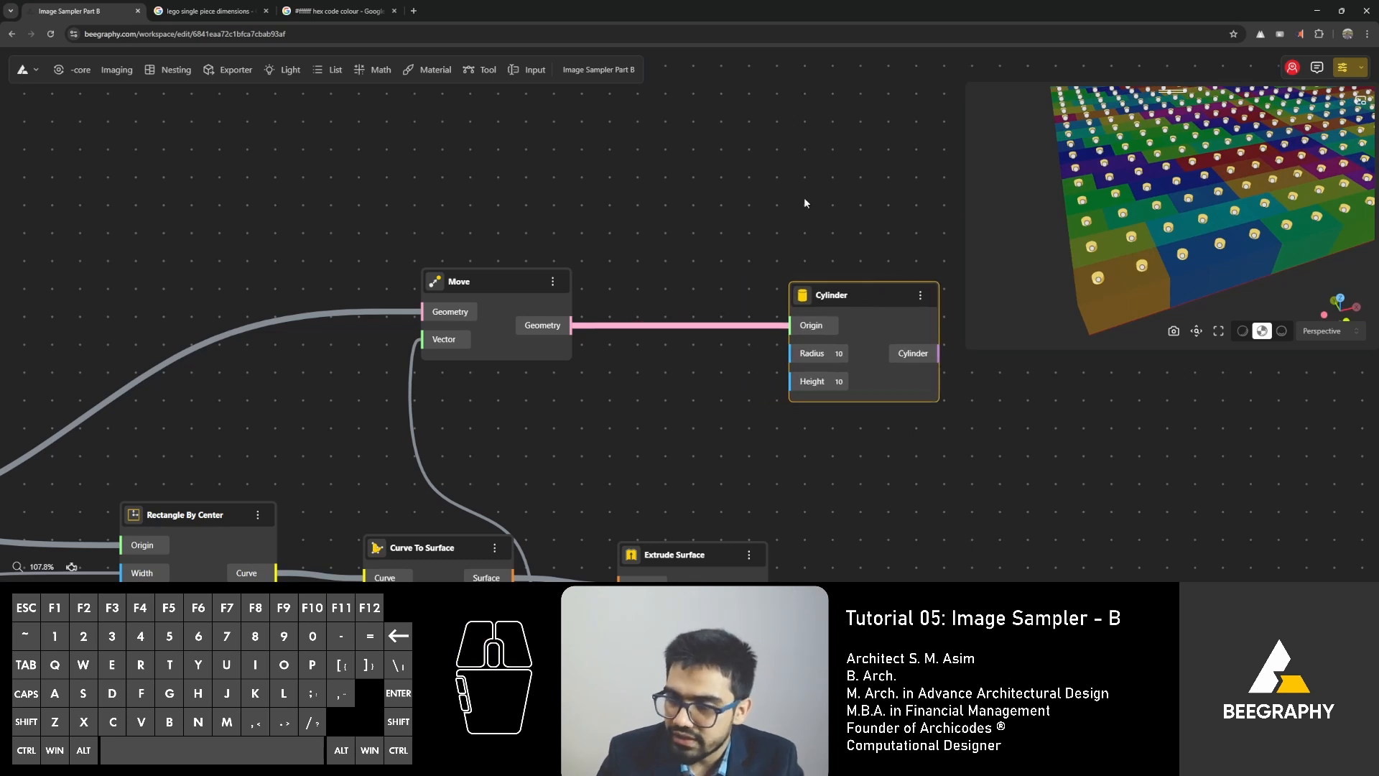
Check the stud diameter in the LEGO dimensions reference, then add a Range Input of 48 and connect it to Cylinder's Radius.
left_click(214, 11)
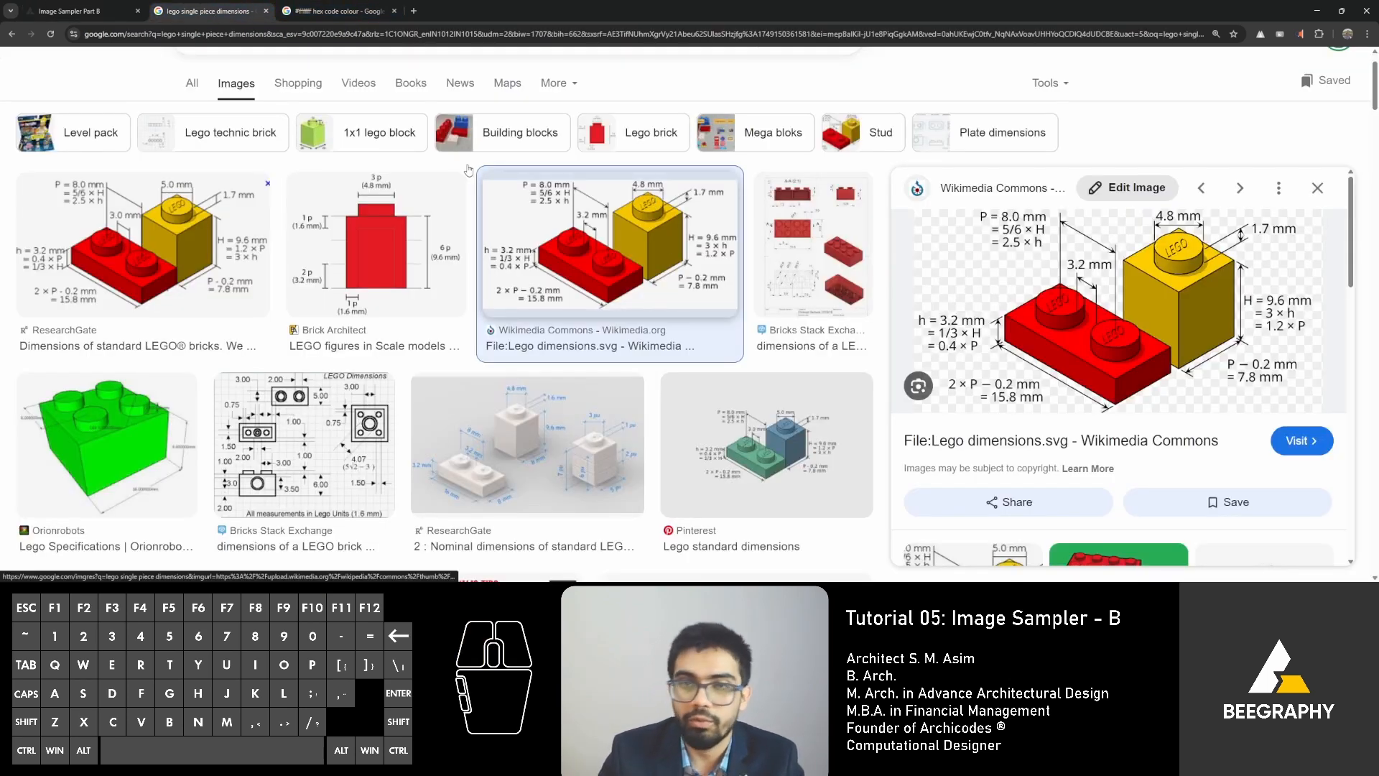
left_click(45, 11)
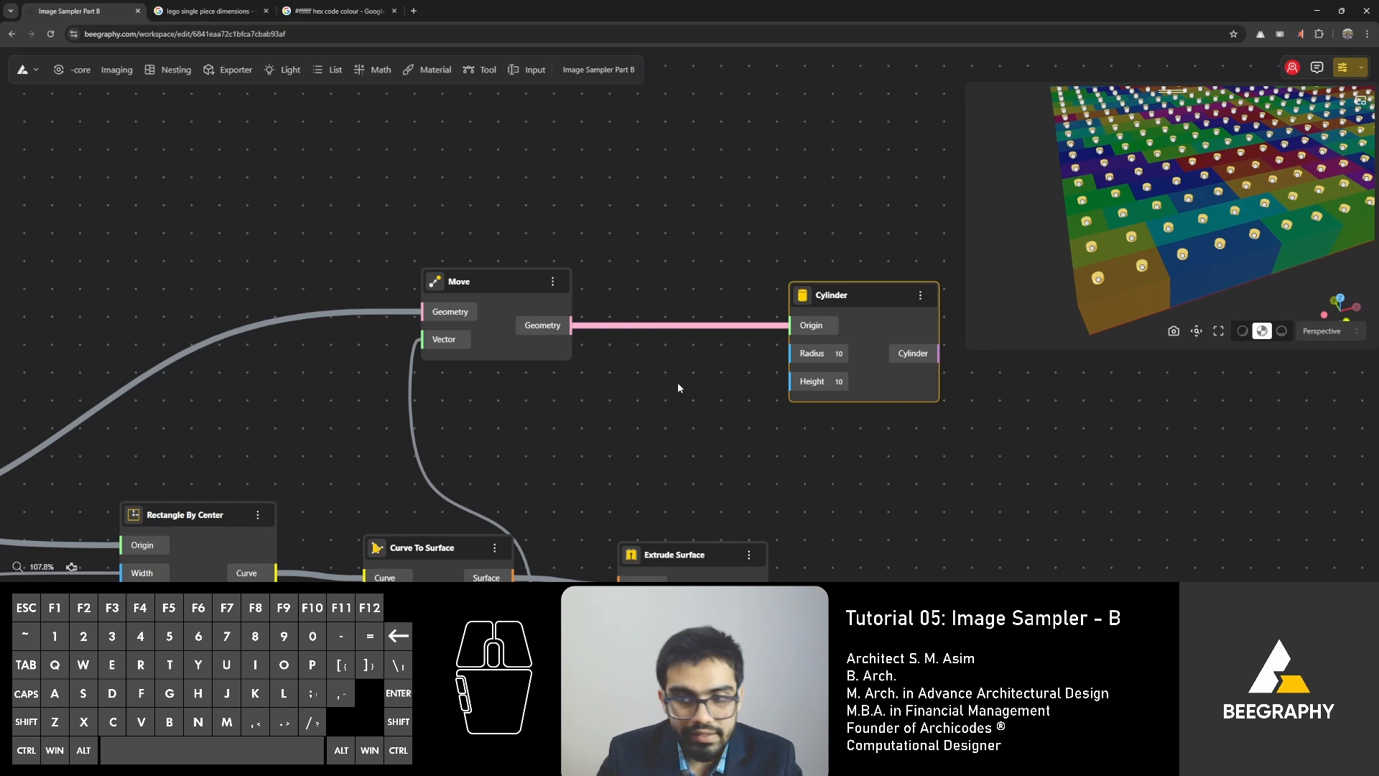
double_click(645, 415)
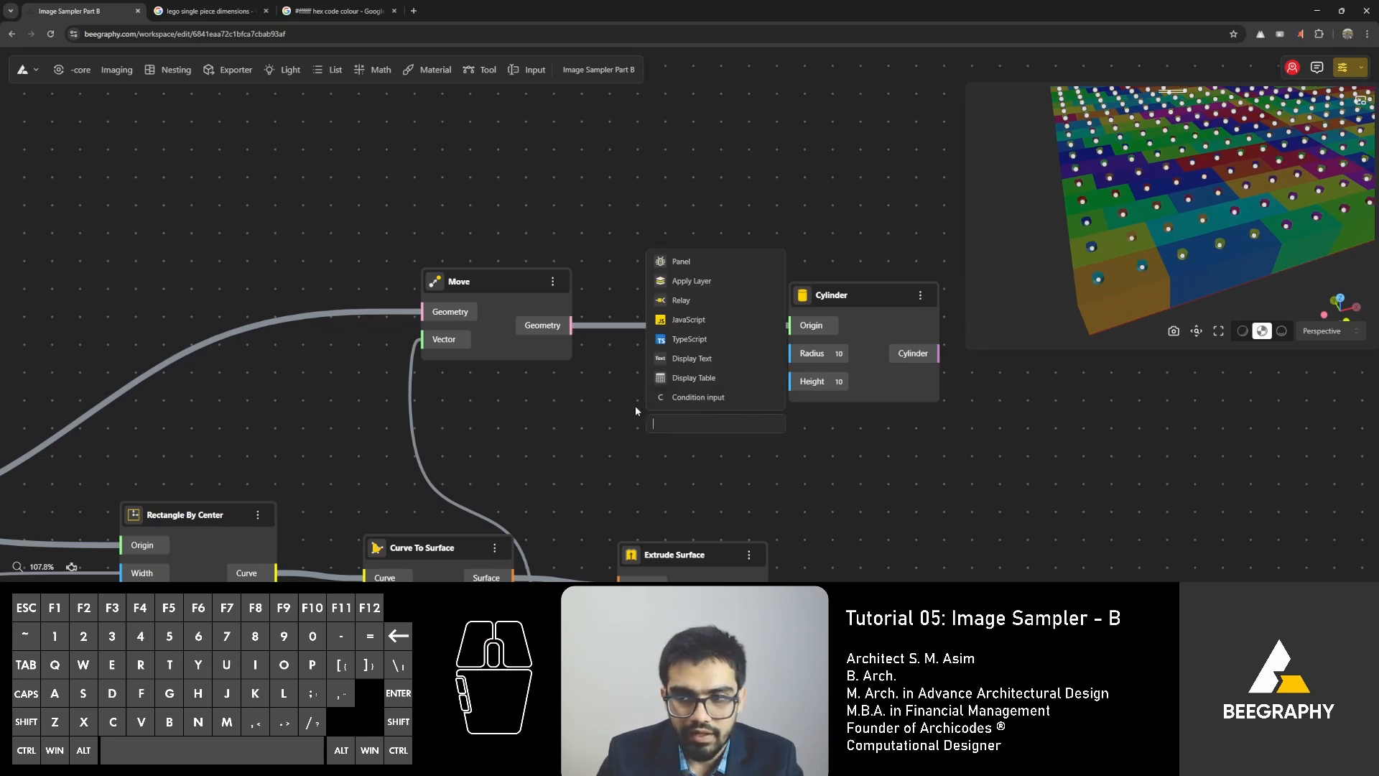
type("48")
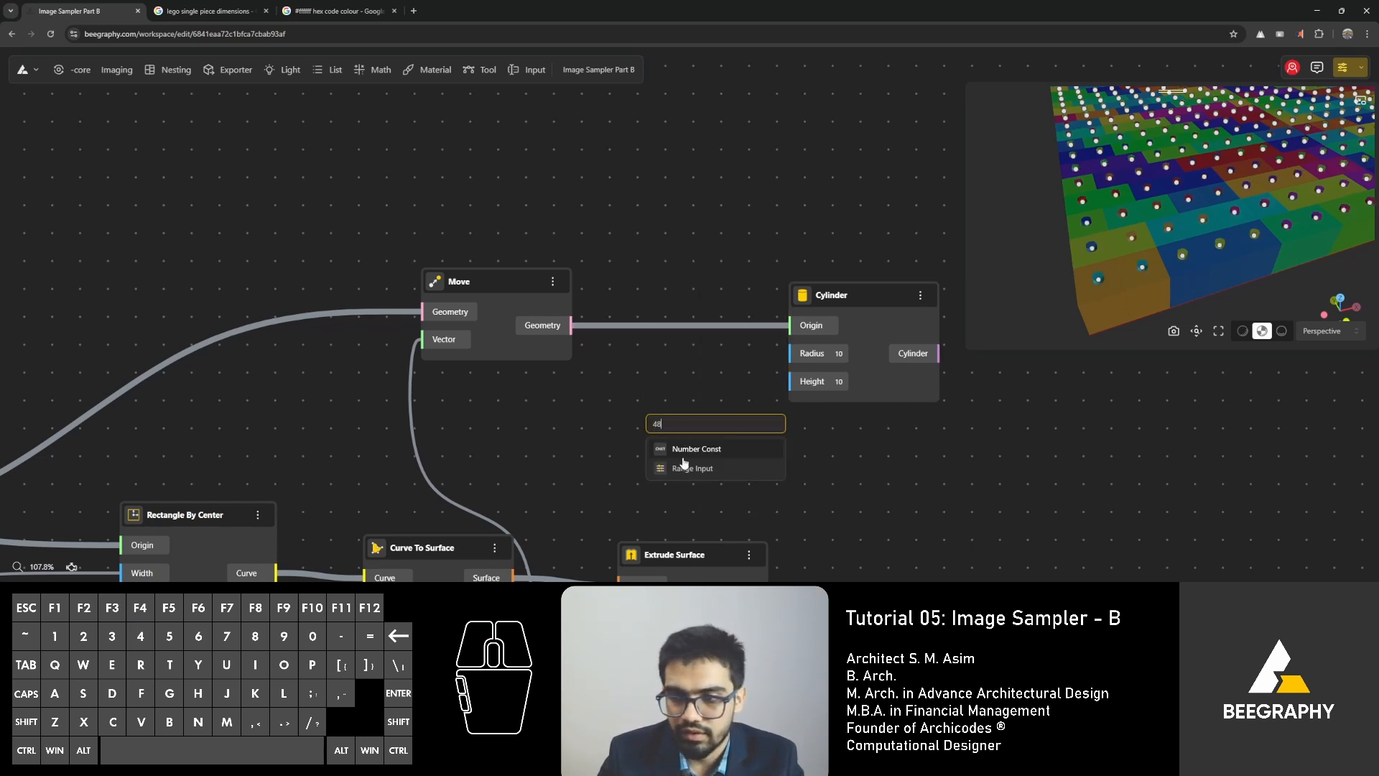
left_click(696, 468)
left_click_drag(757, 431, 591, 375)
left_click_drag(688, 402, 791, 353)
Check the stud height in the LEGO dimensions reference, then add a Range Input of 17 and connect it to Cylinder's Height.
left_click(242, 9)
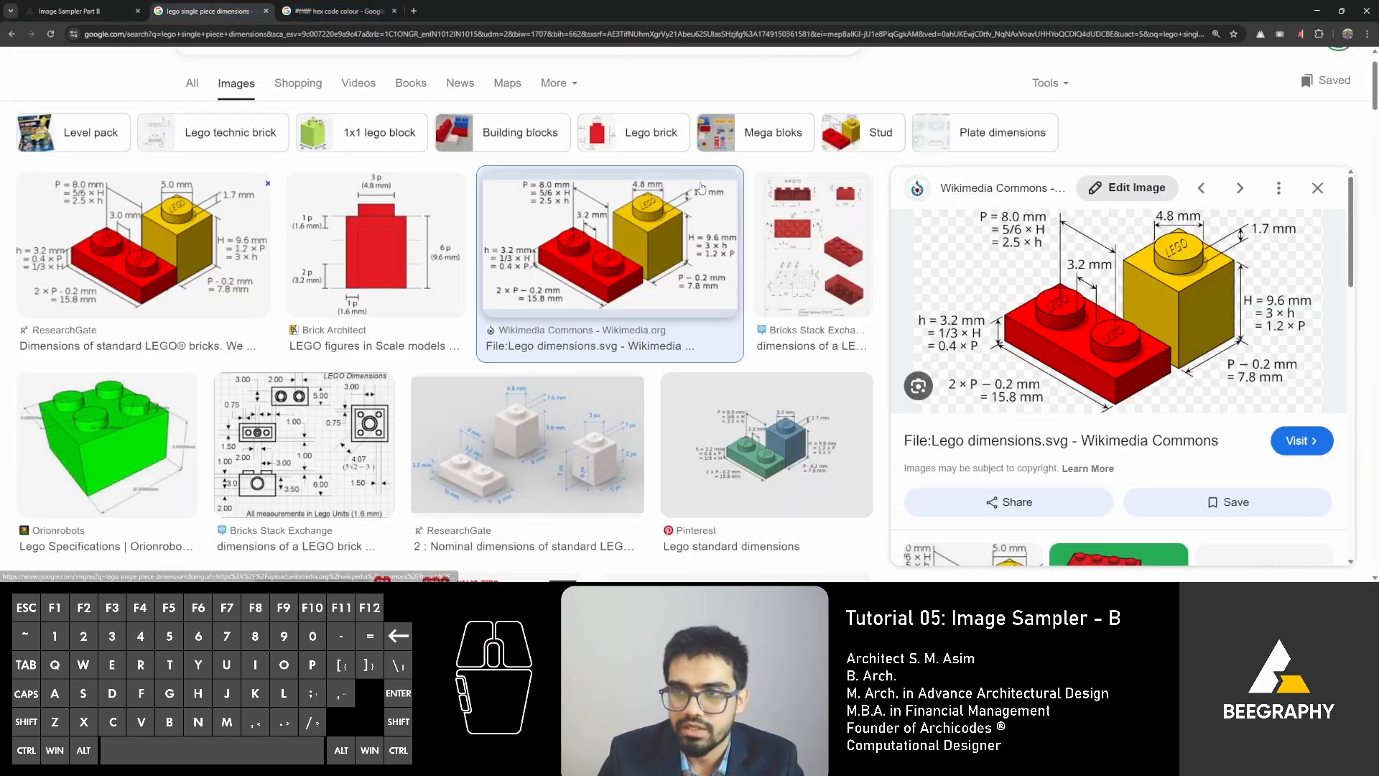
left_click(68, 11)
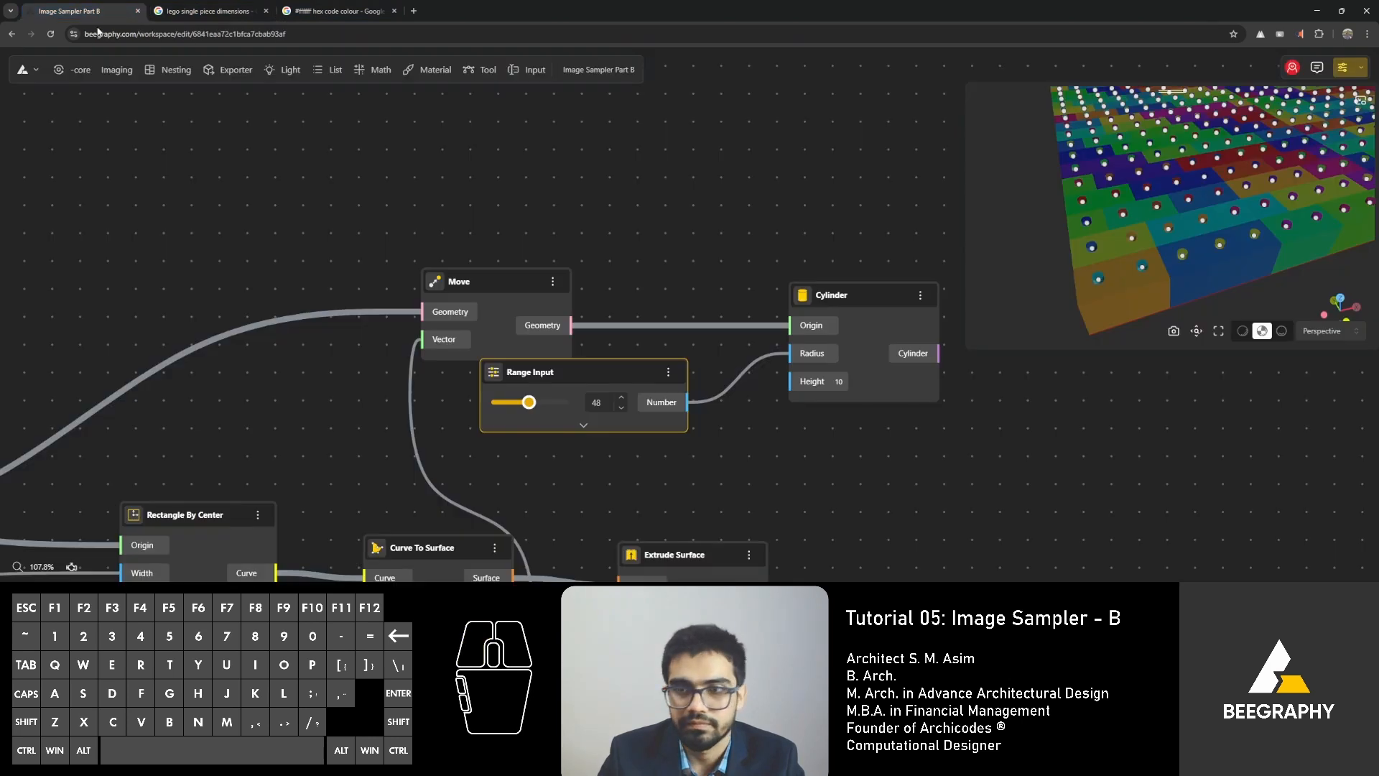
double_click(593, 479)
type("7")
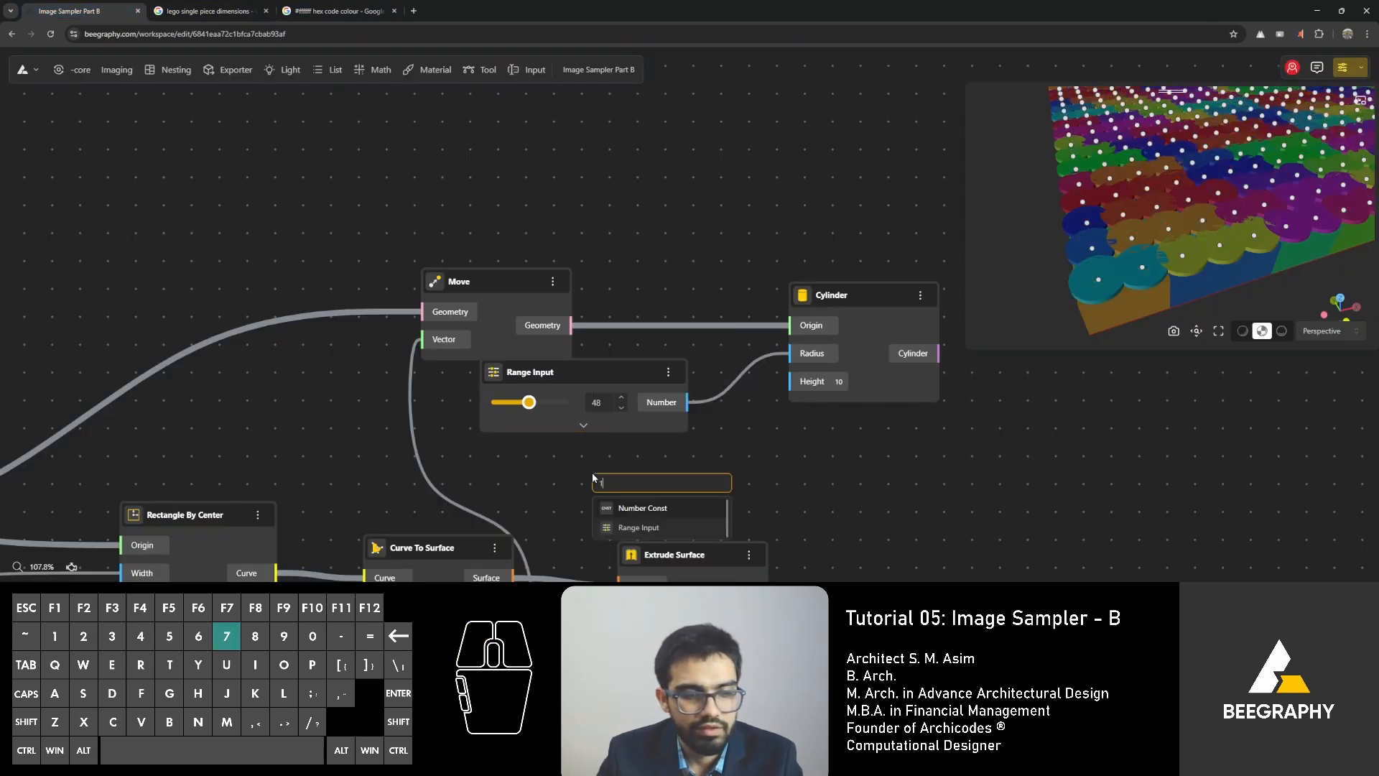
left_click(644, 527)
left_click_drag(671, 498, 598, 461)
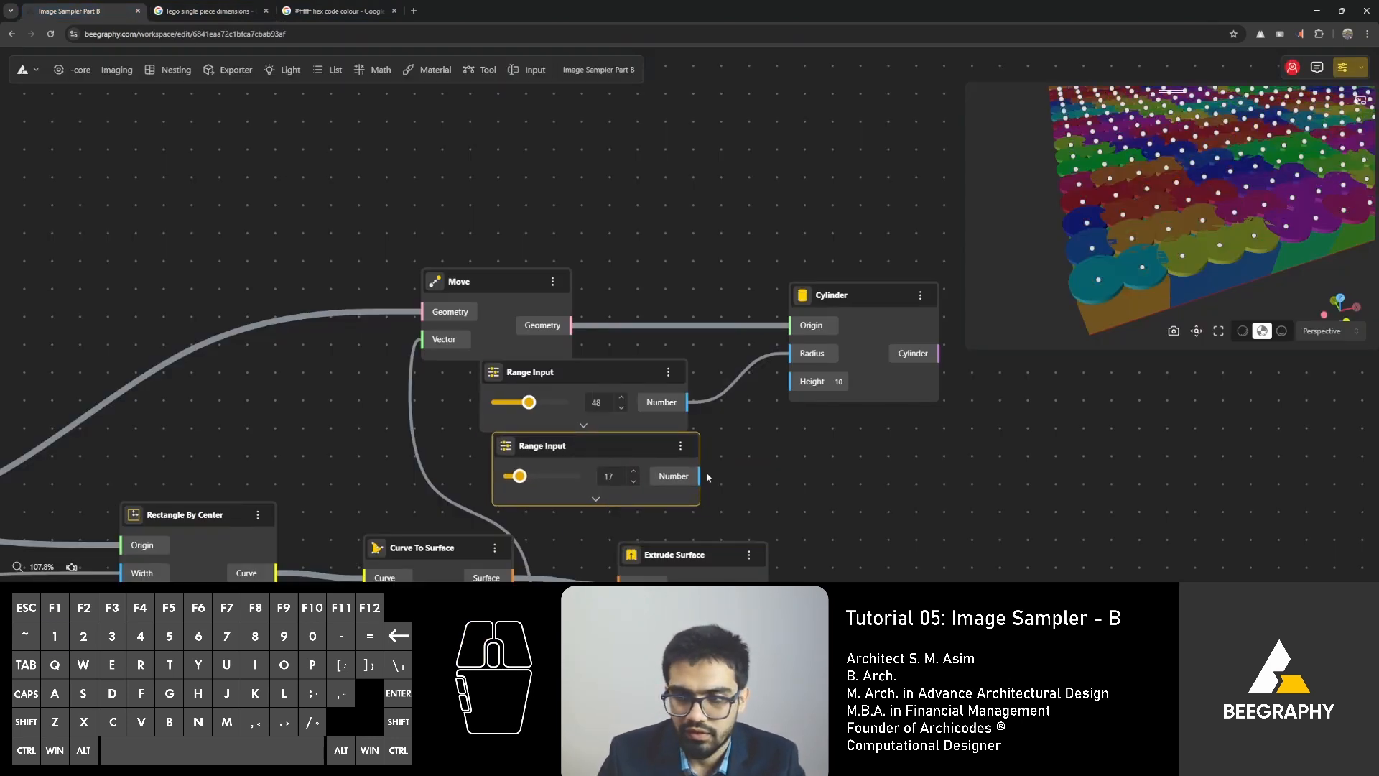
left_click_drag(704, 474, 807, 387)
Recheck the stud size in the LEGO reference, set the Range Input feeding Cylinder's Radius to 24, and place Move above it.
left_click_drag(547, 375, 580, 362)
left_click_drag(1146, 296, 1128, 327)
left_click(211, 12)
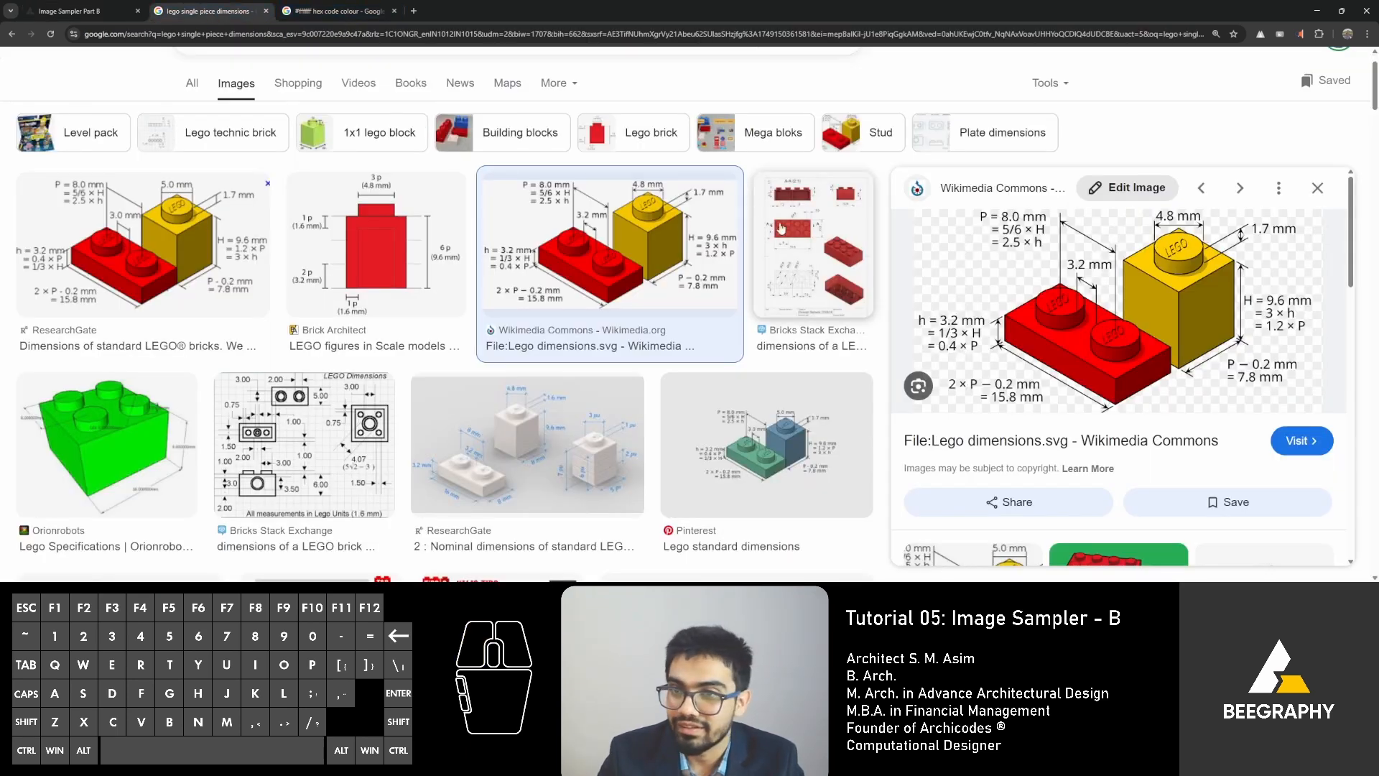
left_click(45, 5)
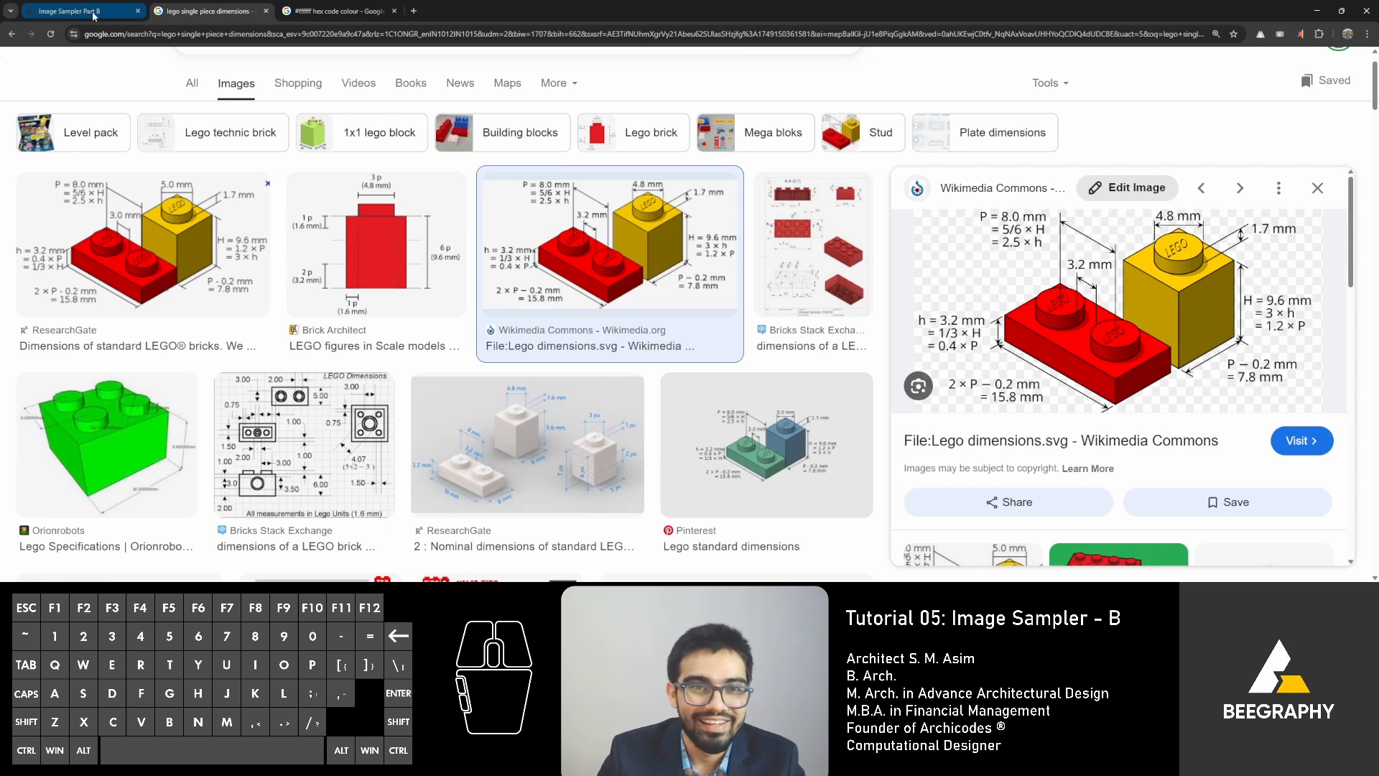
left_click_drag(609, 355, 587, 360)
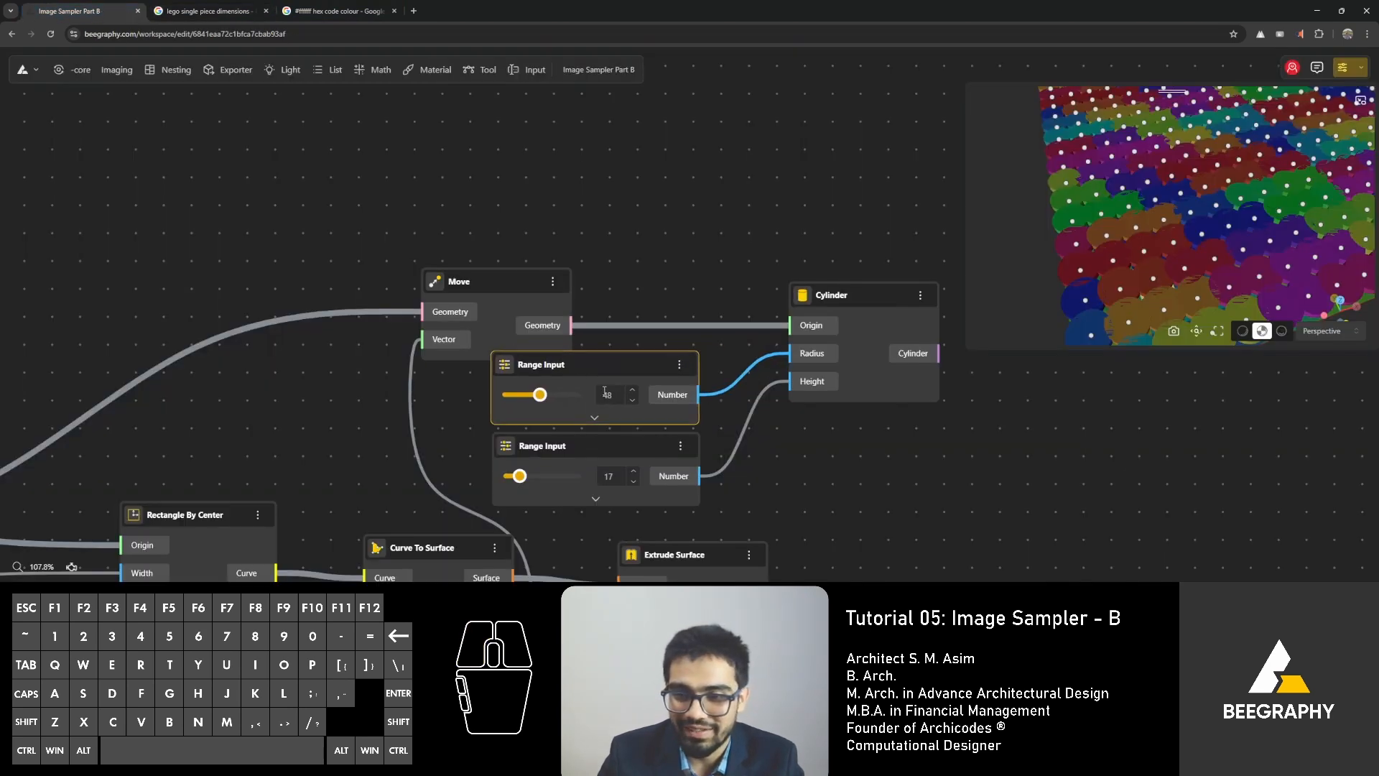
type("24")
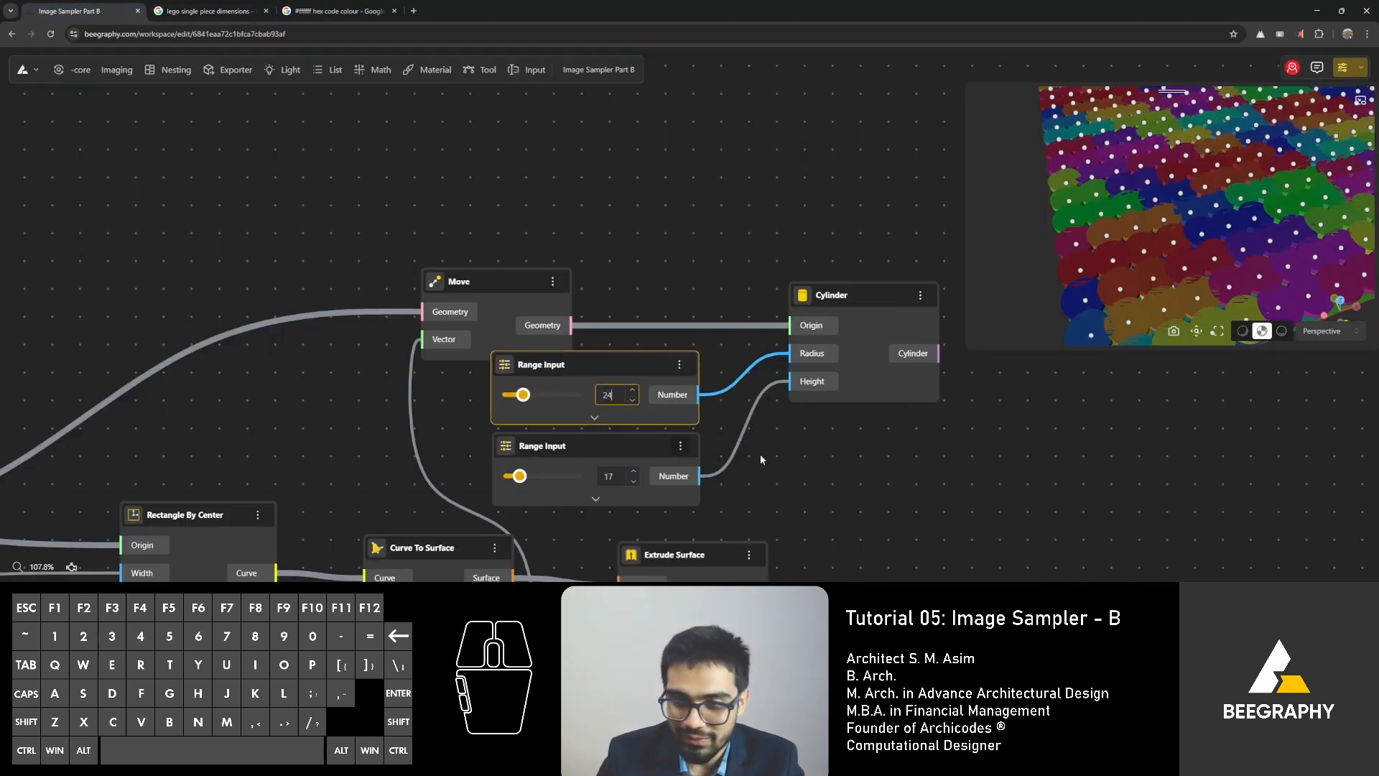
left_click(894, 474)
left_click_drag(492, 287, 544, 257)
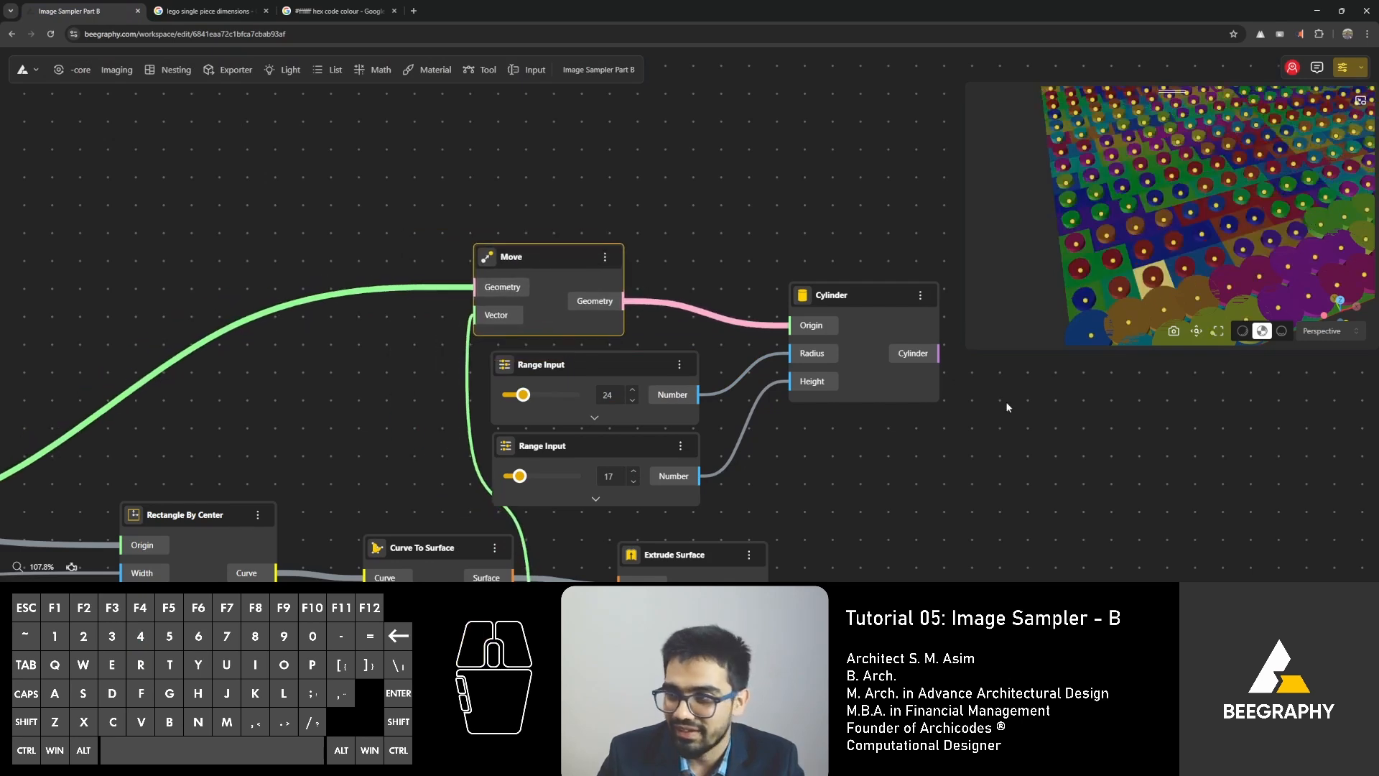
Hide the Move node and the two Range Inputs feeding Cylinder.
left_click_drag(1264, 180, 500, 352)
scroll(1159, 234, "down", 3)
scroll(765, 228, "down", 5)
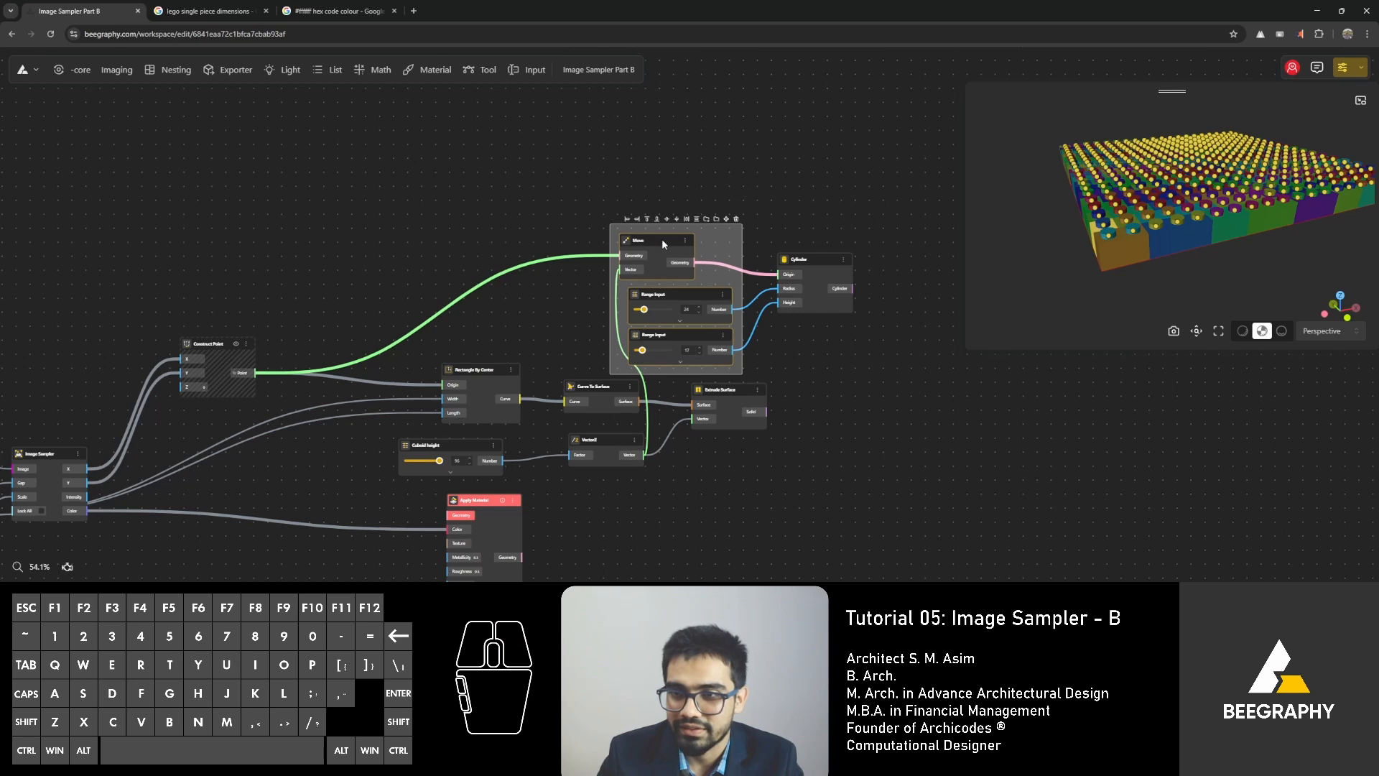
right_click(662, 242)
left_click(688, 251)
left_click(499, 189)
right_click_drag(500, 252, 601, 182)
Hide the Rectangle By Center, Curve To Surface, Cuboid height, VectorZ and Apply Material nodes together.
left_click(465, 418)
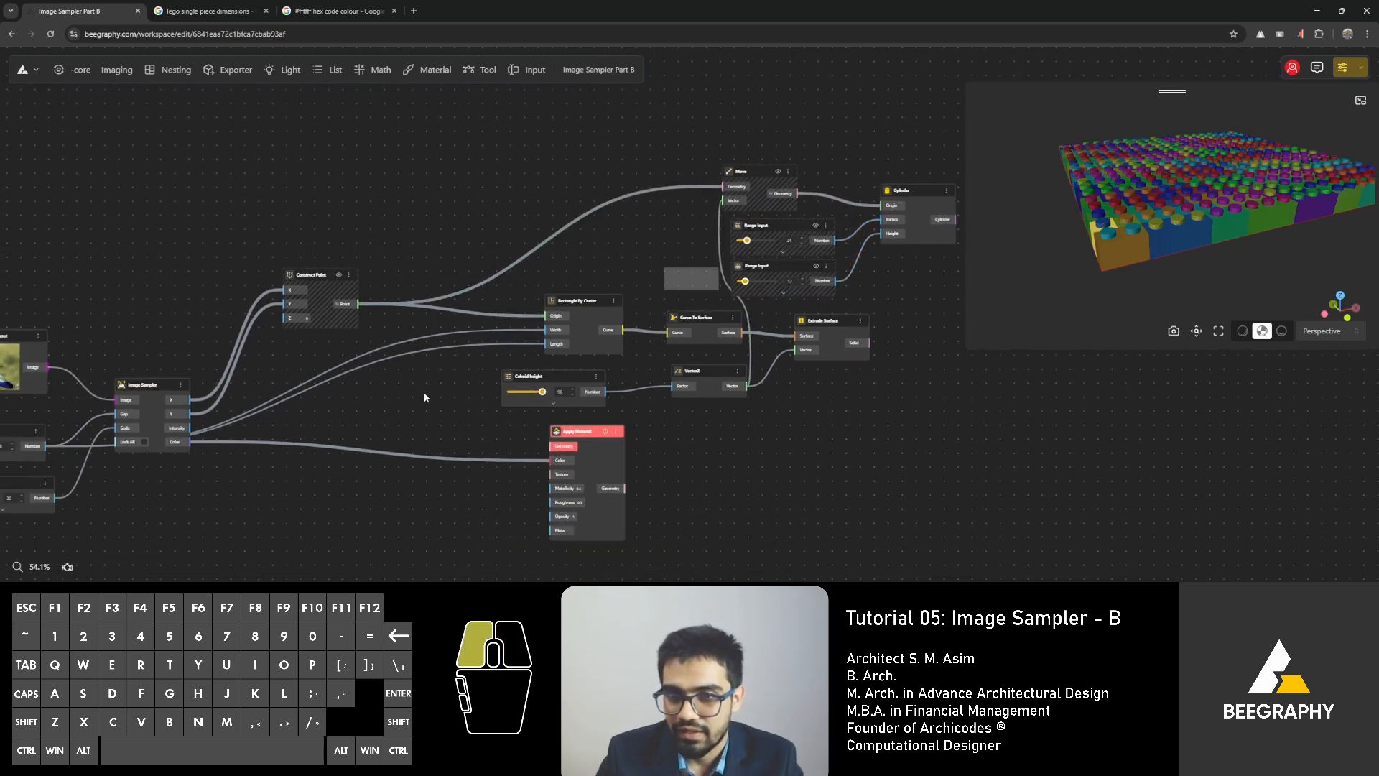
left_click_drag(351, 421, 499, 458)
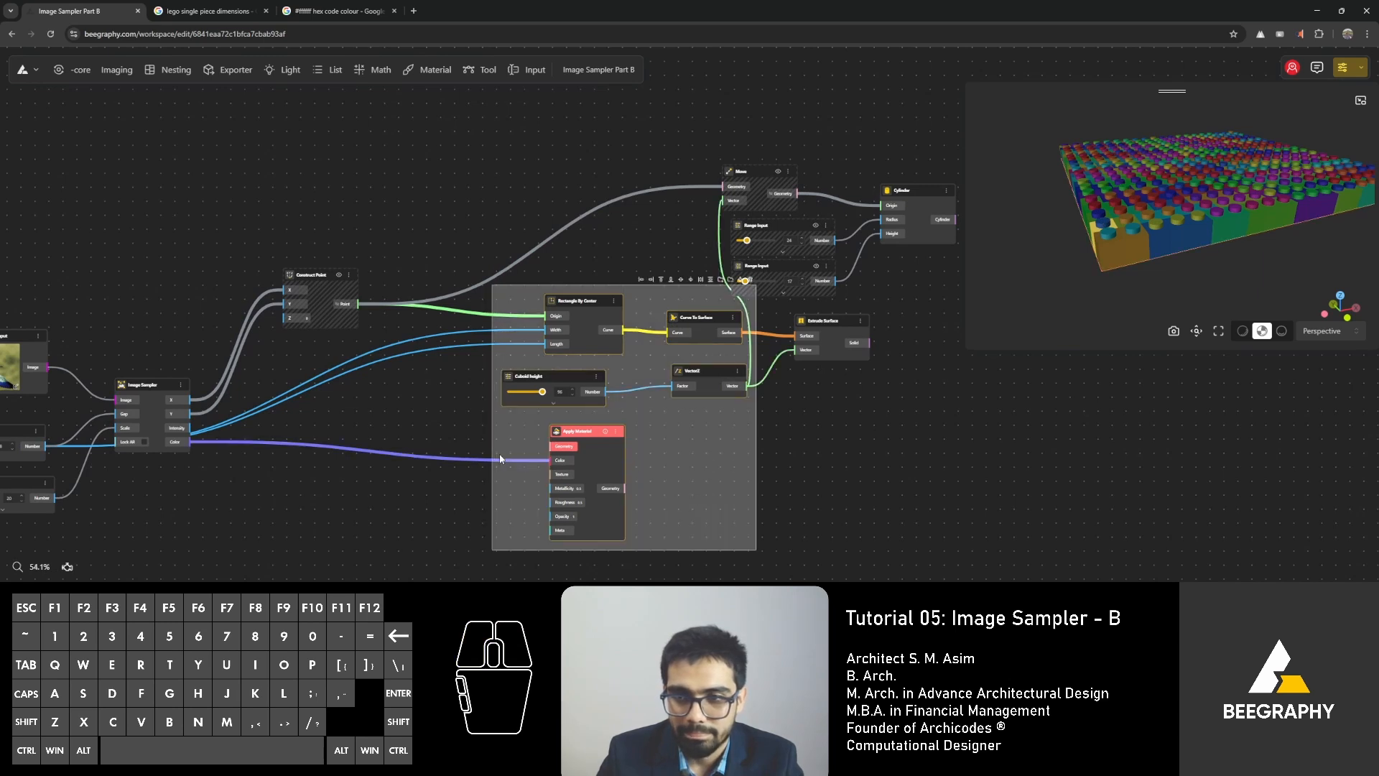
right_click(583, 305)
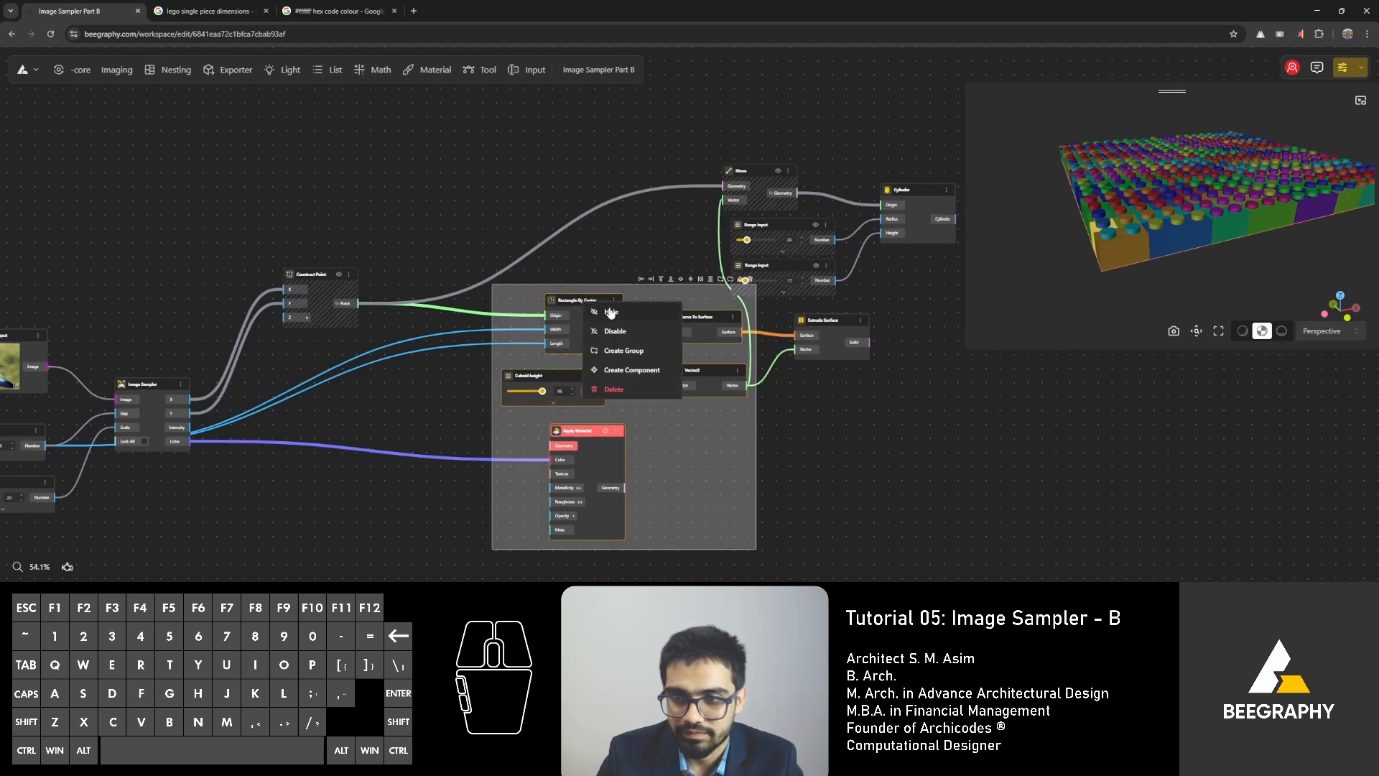
left_click(494, 175)
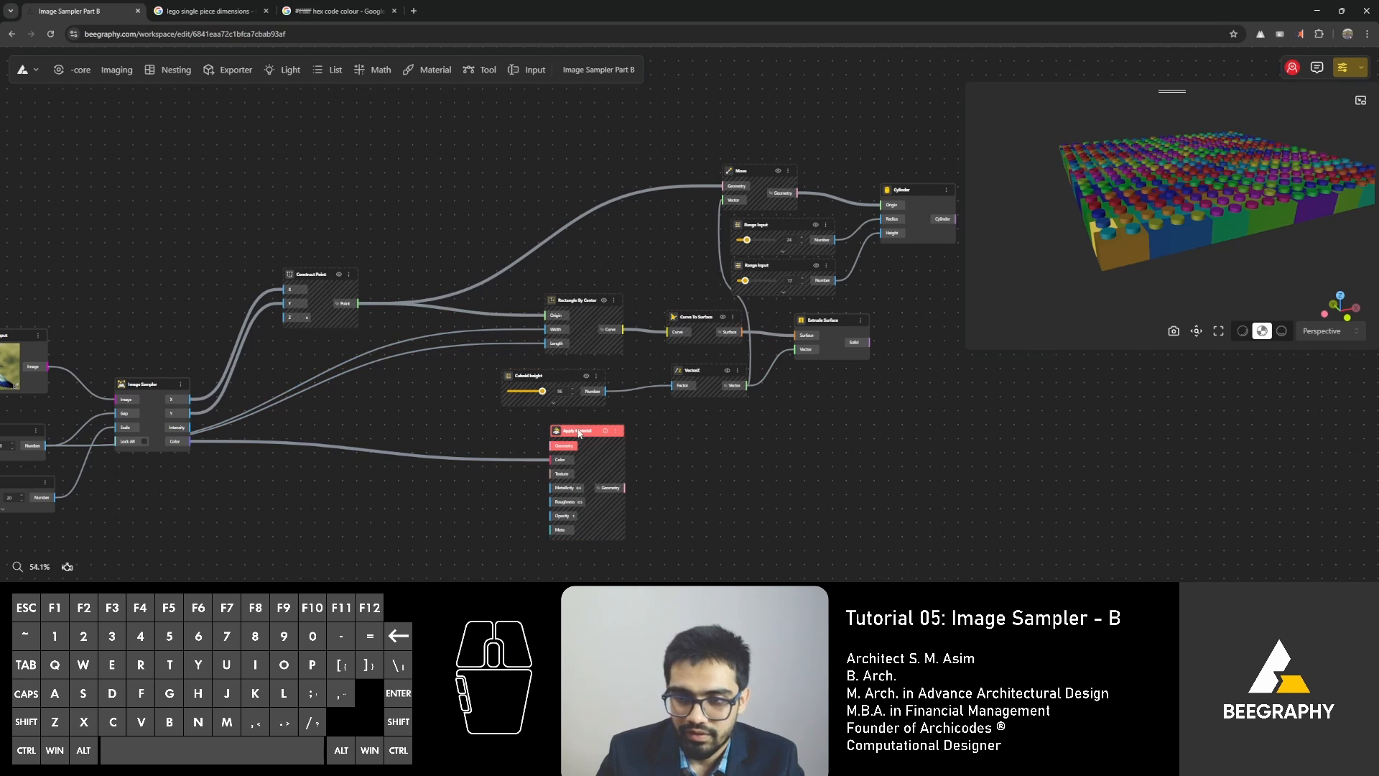
Place Apply Material after the Cylinder and Extrude Surface nodes and connect Cylinder's output to its Geometry input.
left_click_drag(579, 433, 1097, 423)
right_click_drag(931, 381, 782, 388)
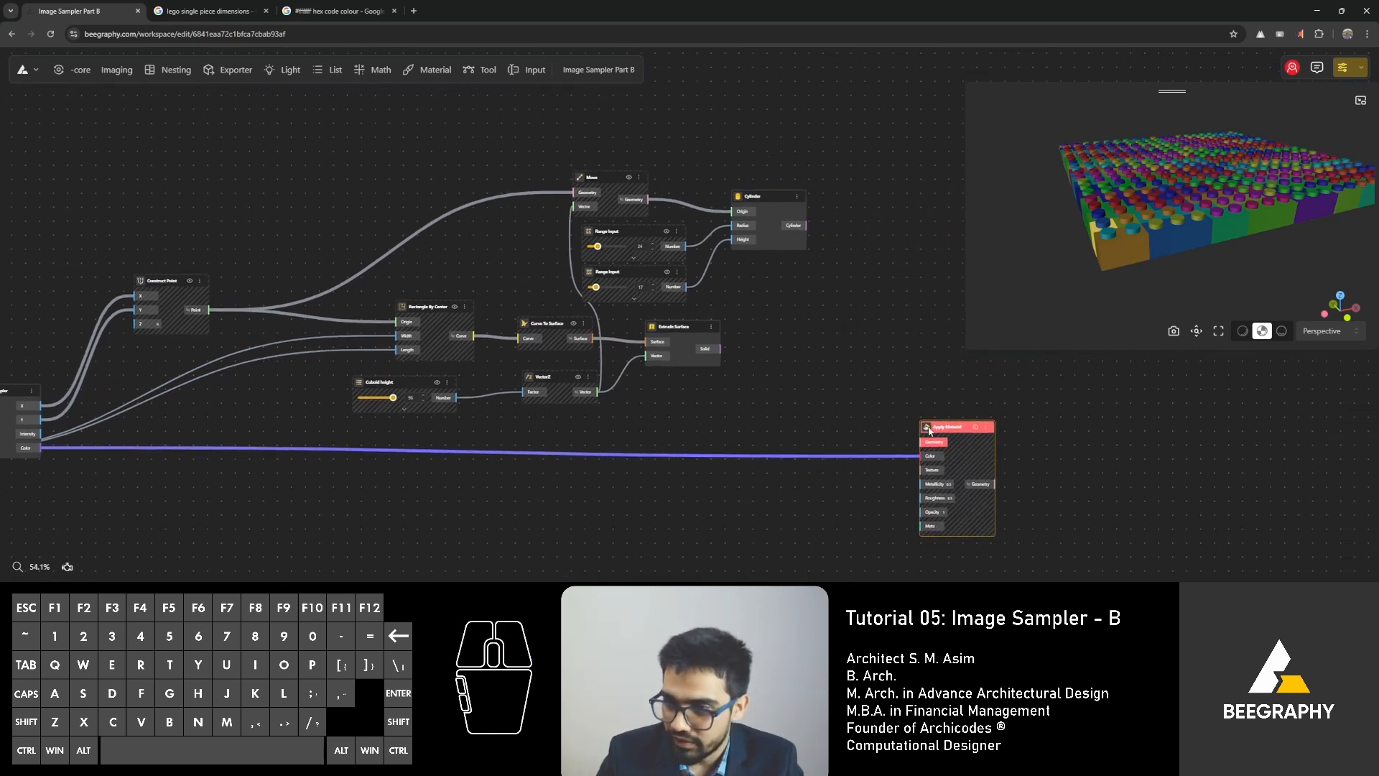
left_click_drag(928, 430, 913, 389)
left_click_drag(807, 226, 841, 282)
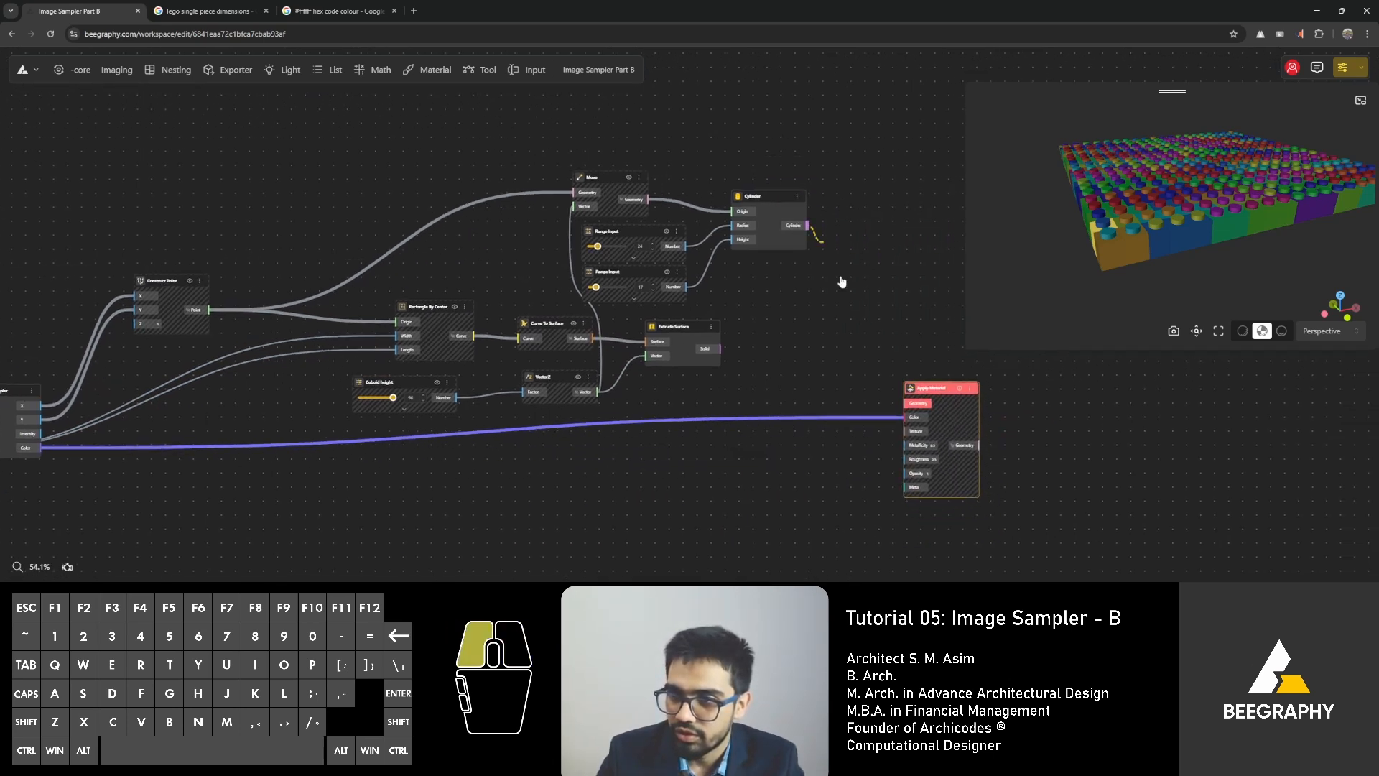
left_click_drag(903, 400, 903, 402)
Duplicate Apply Material, connect Extrude Surface's Solid output to the lower node's Geometry input, and stack the two material nodes vertically.
left_click_drag(710, 349, 812, 379)
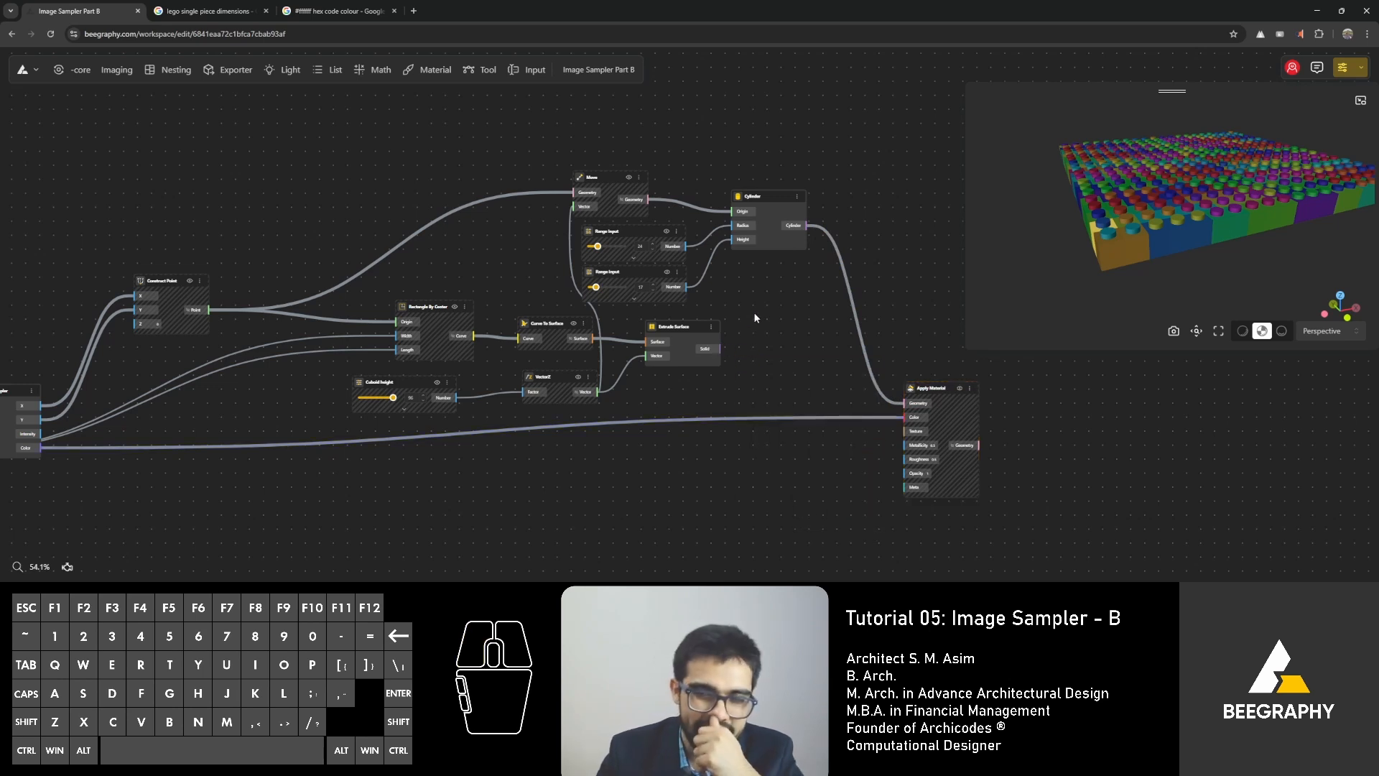
left_click_drag(937, 394, 933, 456)
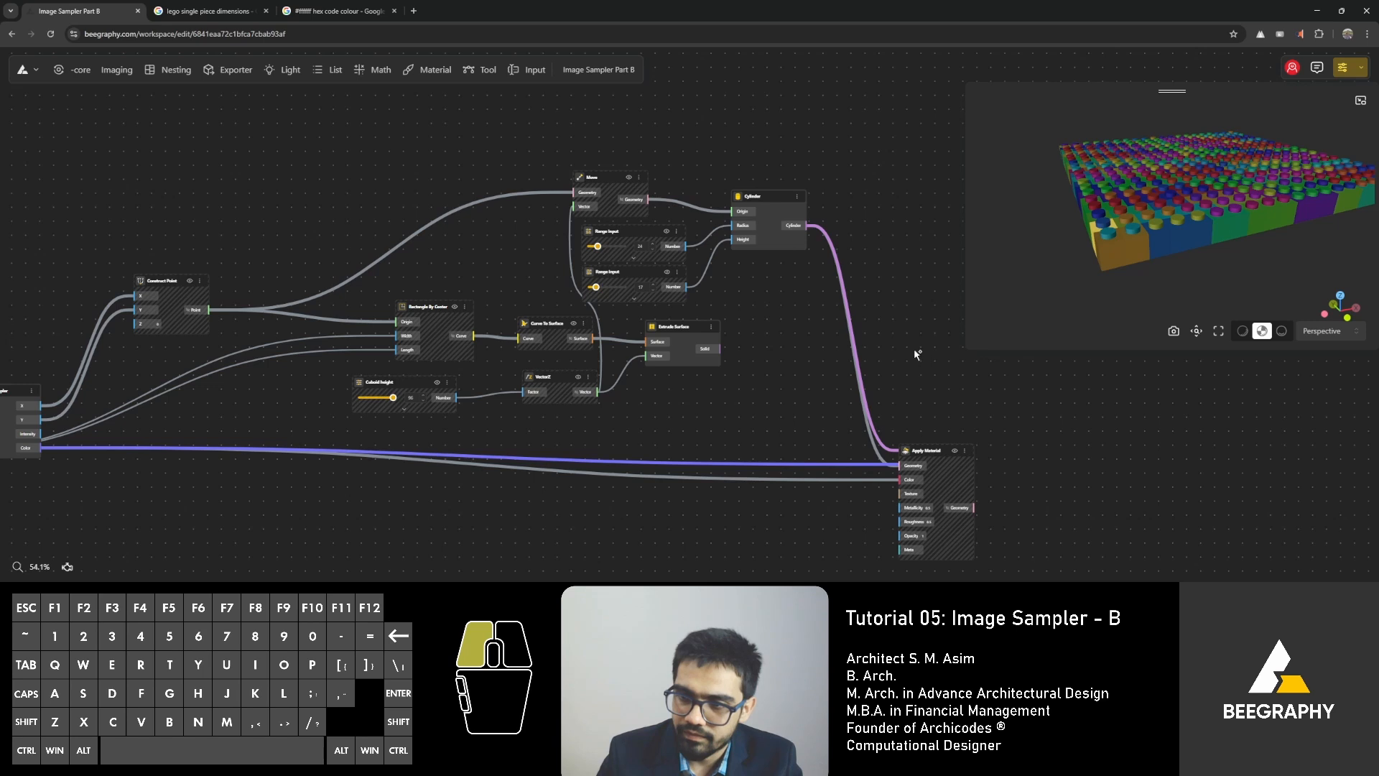
left_click_drag(915, 350, 911, 342)
left_click_drag(706, 350, 823, 472)
left_click_drag(926, 451, 920, 278)
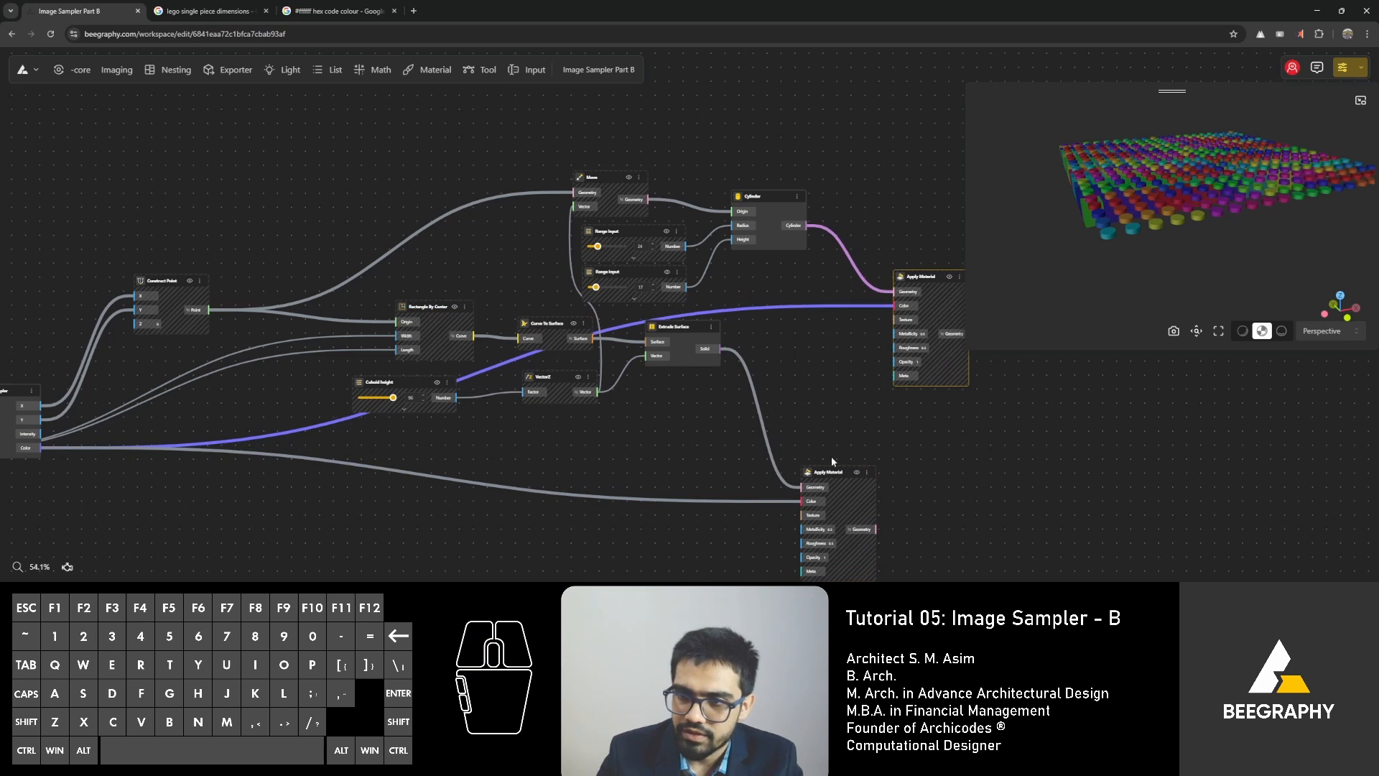
left_click_drag(830, 471, 927, 472)
left_click(773, 409)
Examine the Image Sampler node and its Color connections to both Apply Material nodes.
scroll(618, 427, "down", 3)
right_click_drag(344, 470, 651, 434)
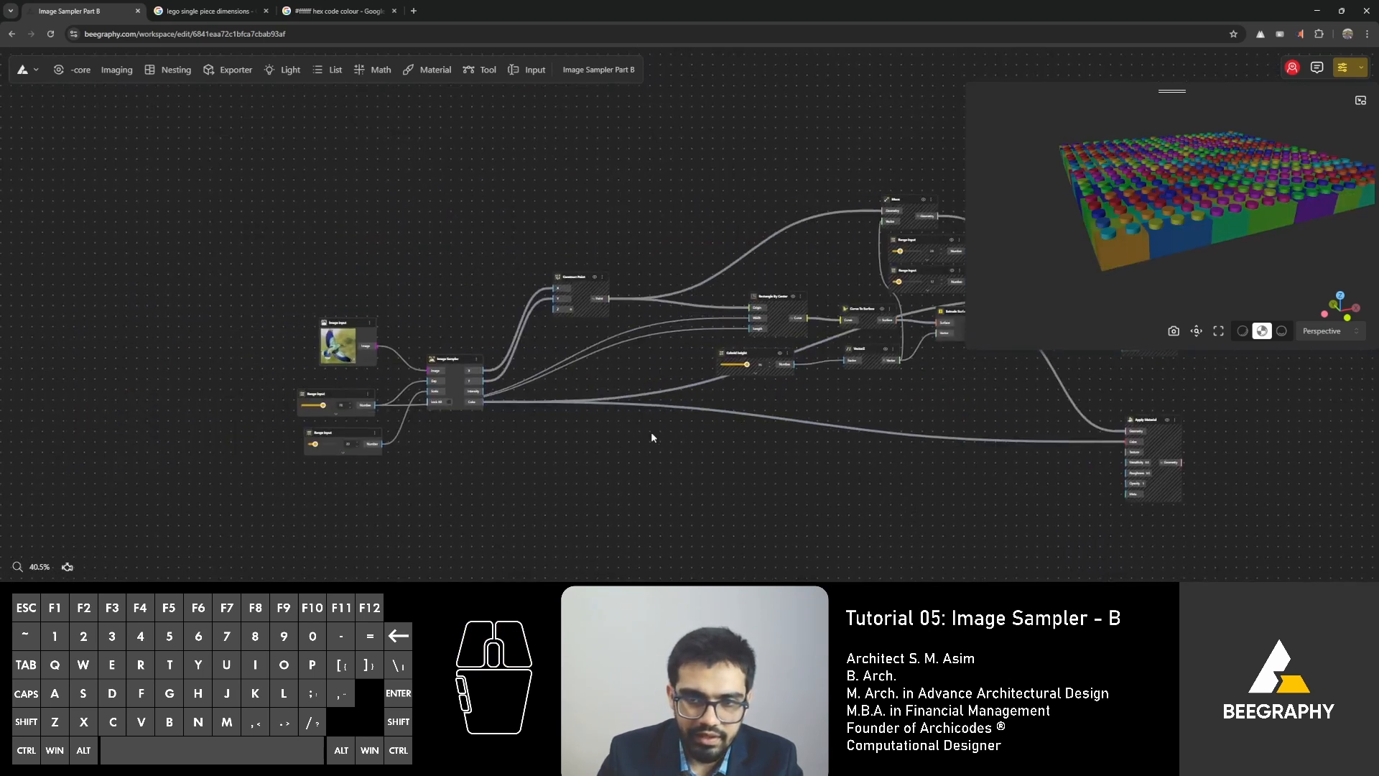
scroll(431, 403, "up", 5)
left_click(493, 293)
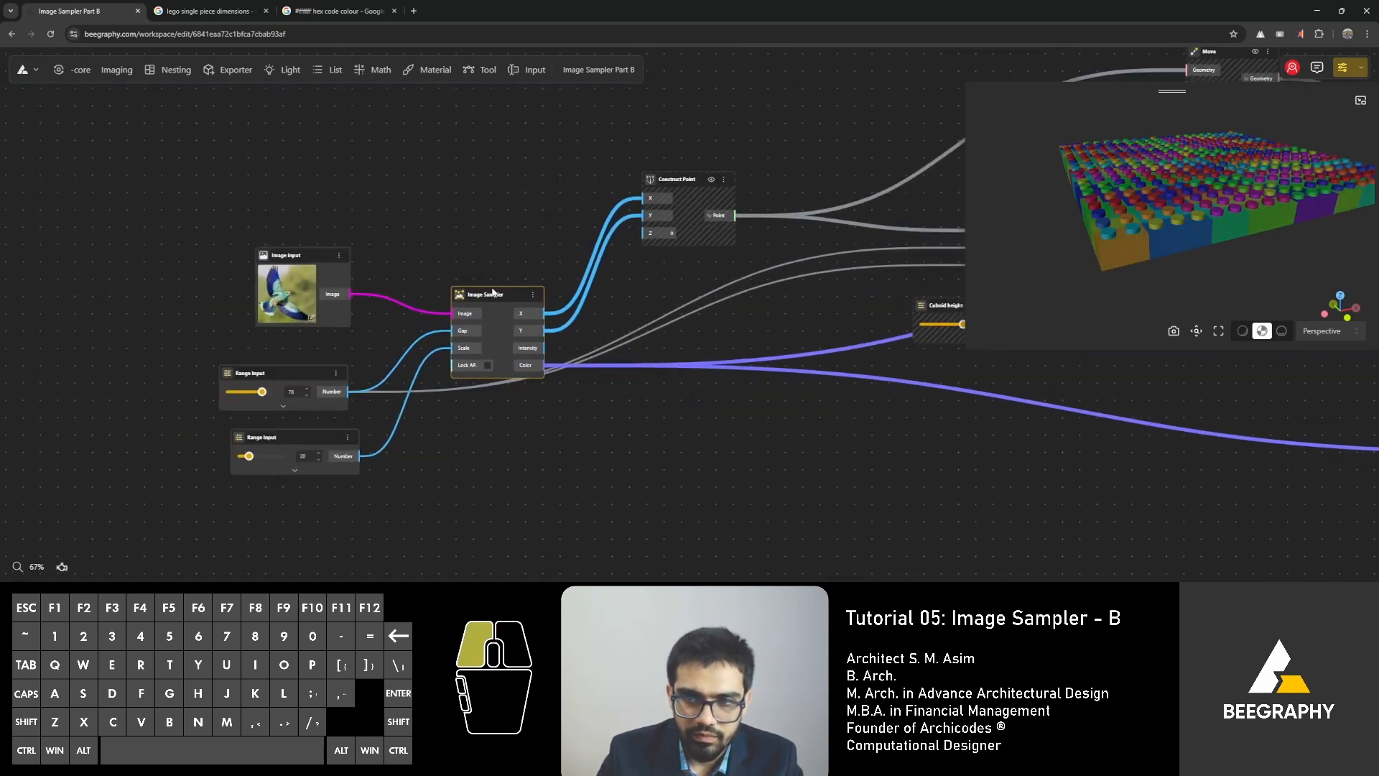
left_click_drag(493, 293, 498, 291)
scroll(618, 352, "down", 3)
right_click_drag(690, 378, 499, 389)
right_click_drag(808, 389, 518, 416)
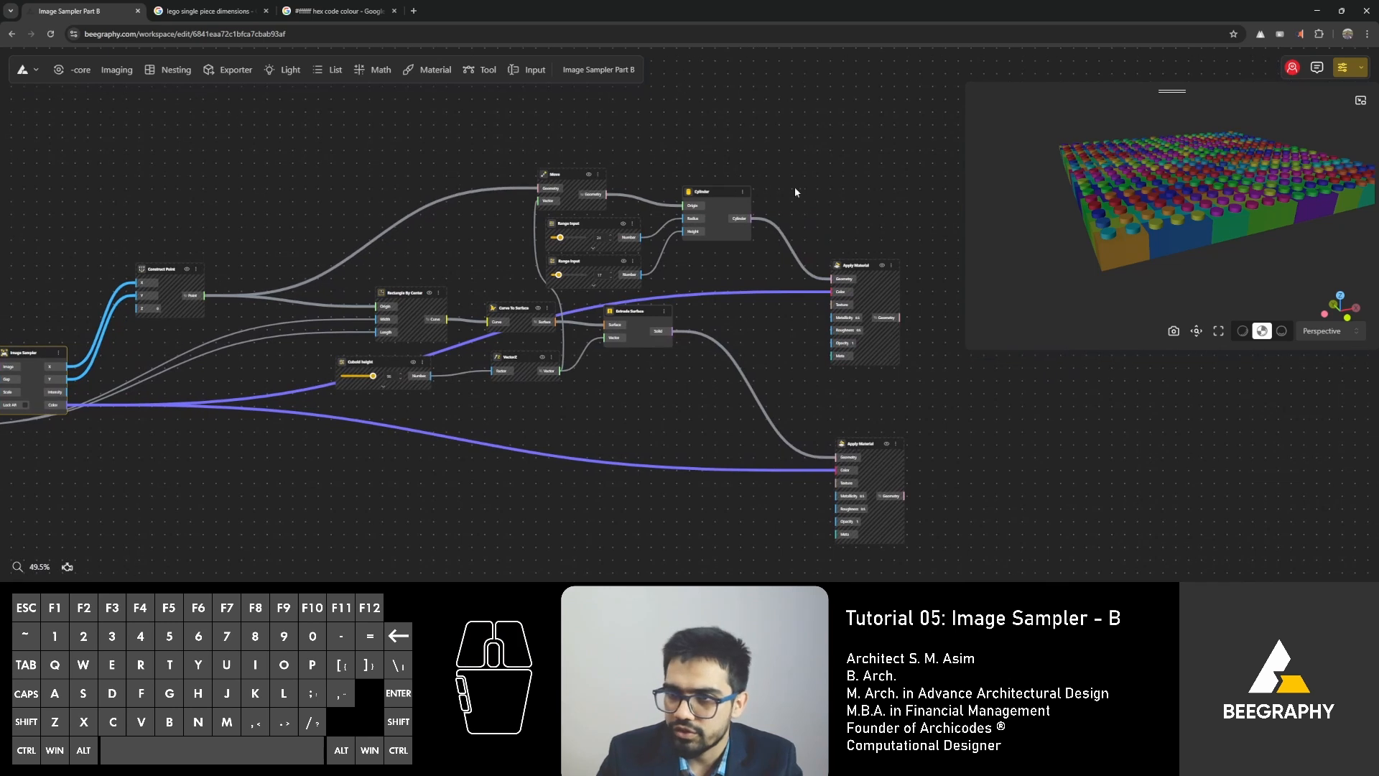
Hide the Cylinder and Extrude Surface nodes.
left_click_drag(733, 134, 647, 256)
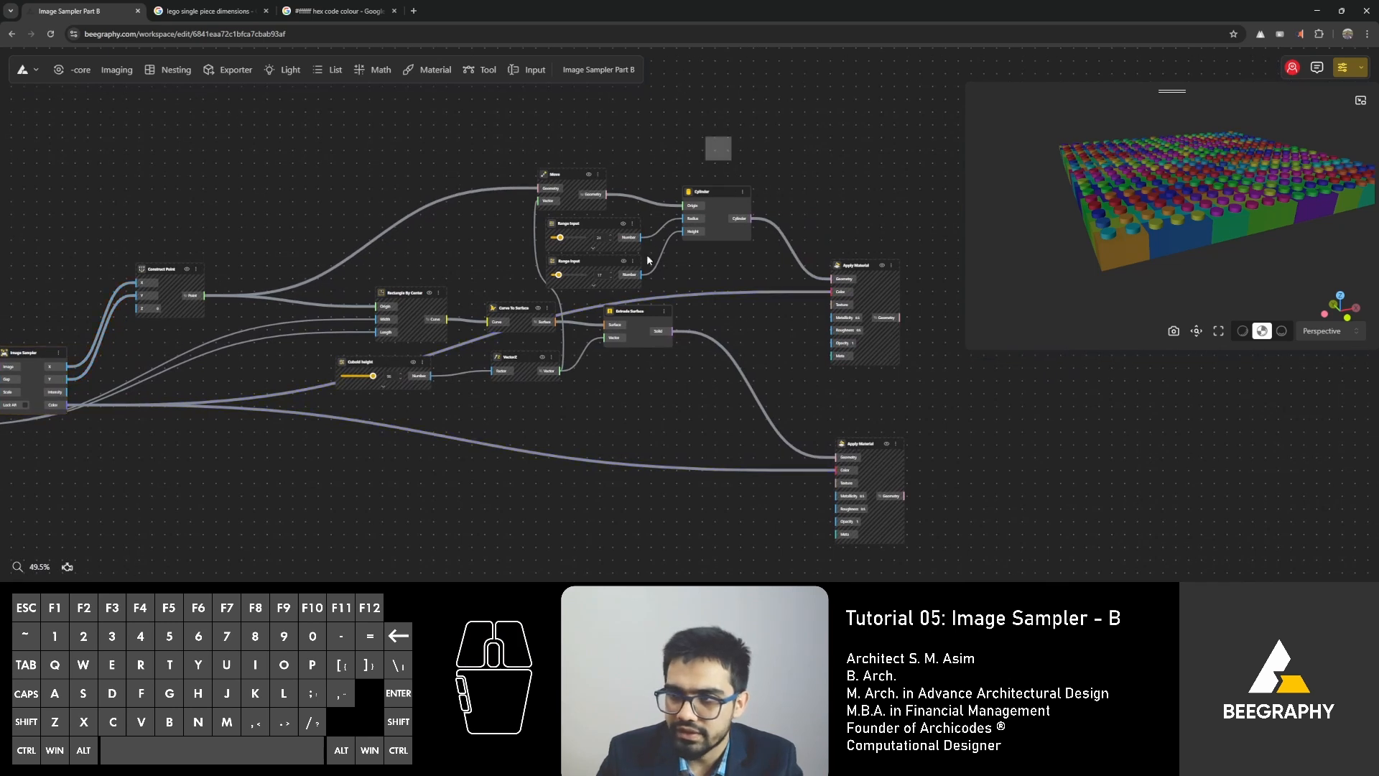
right_click(710, 191)
left_click(727, 209)
left_click(669, 136)
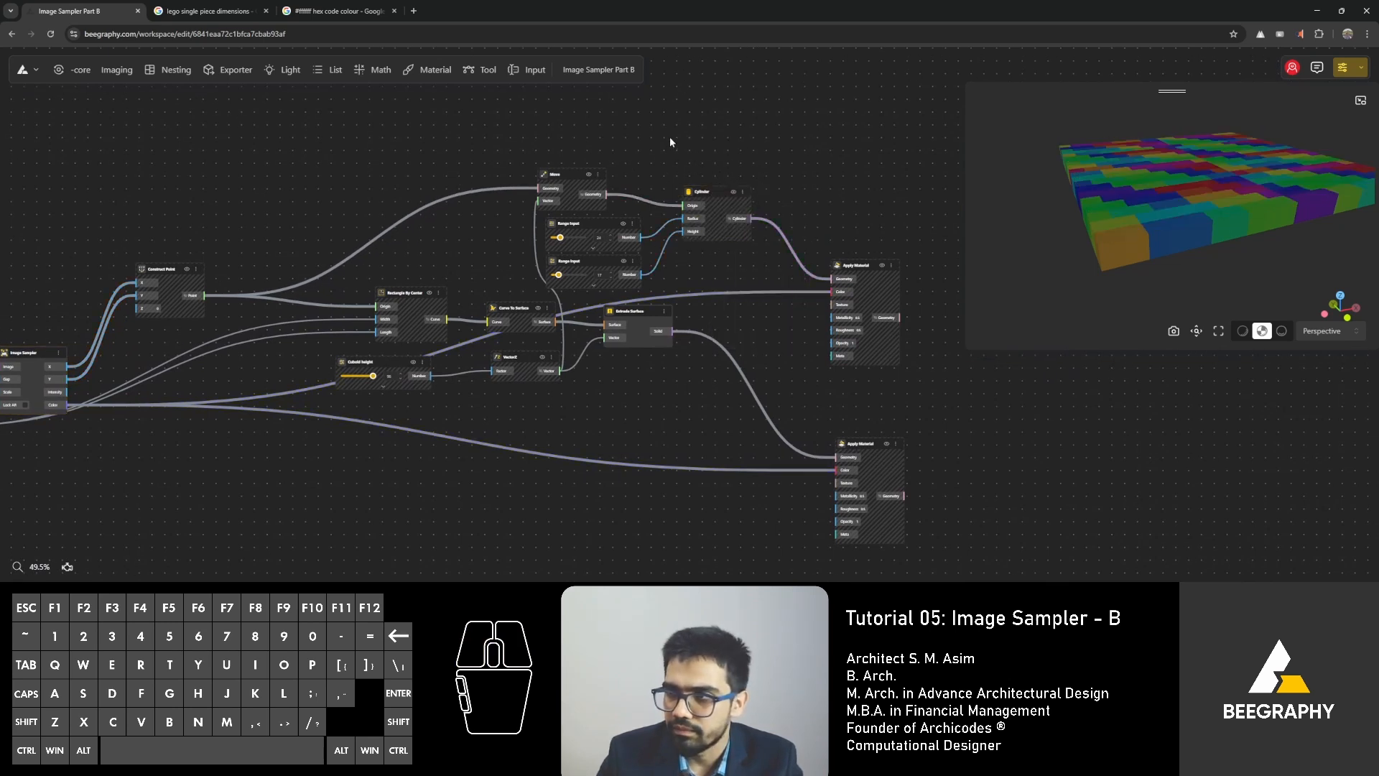
left_click(632, 311)
right_click(632, 311)
left_click(659, 321)
left_click(875, 165)
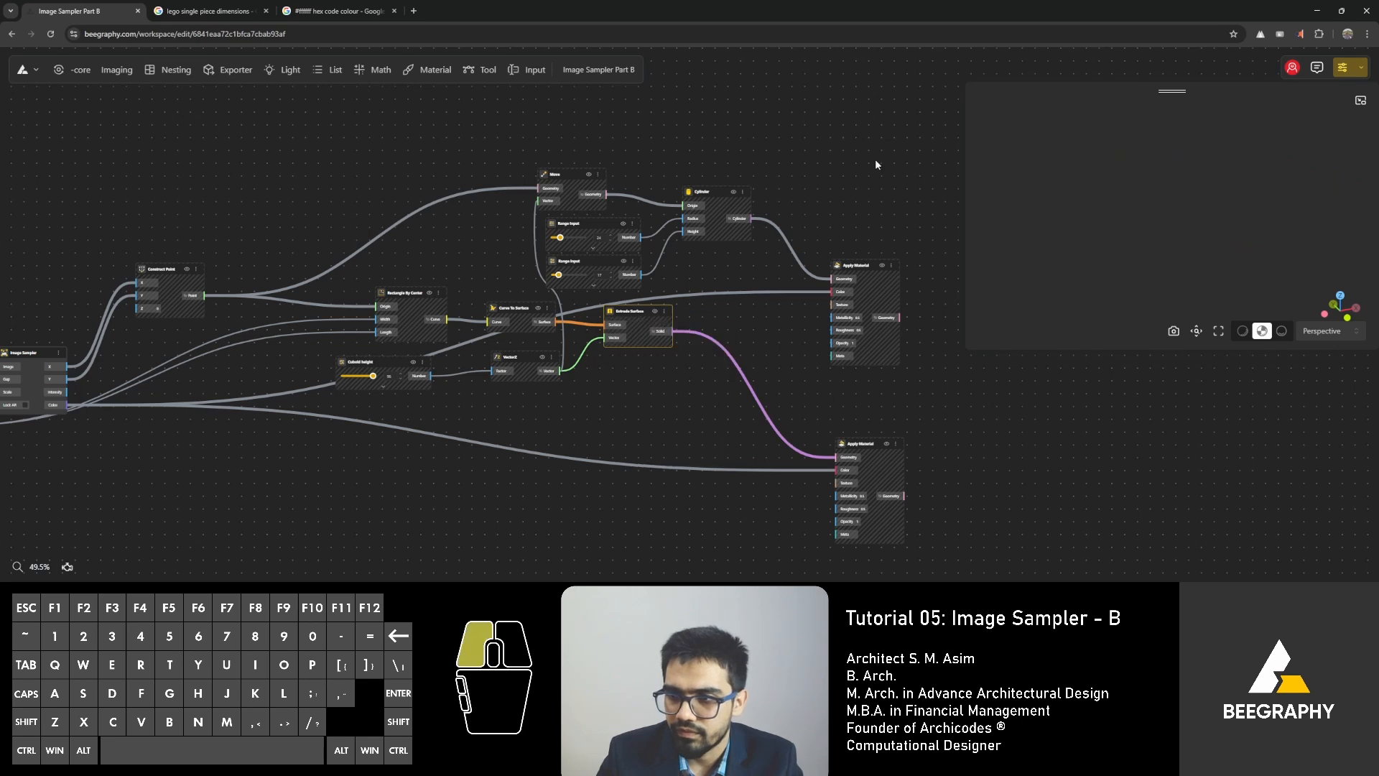
Unhide both Apply Material nodes and reposition them beside the Cylinder and Extrude Surface branches.
scroll(876, 165, "up", 8)
left_click(878, 257)
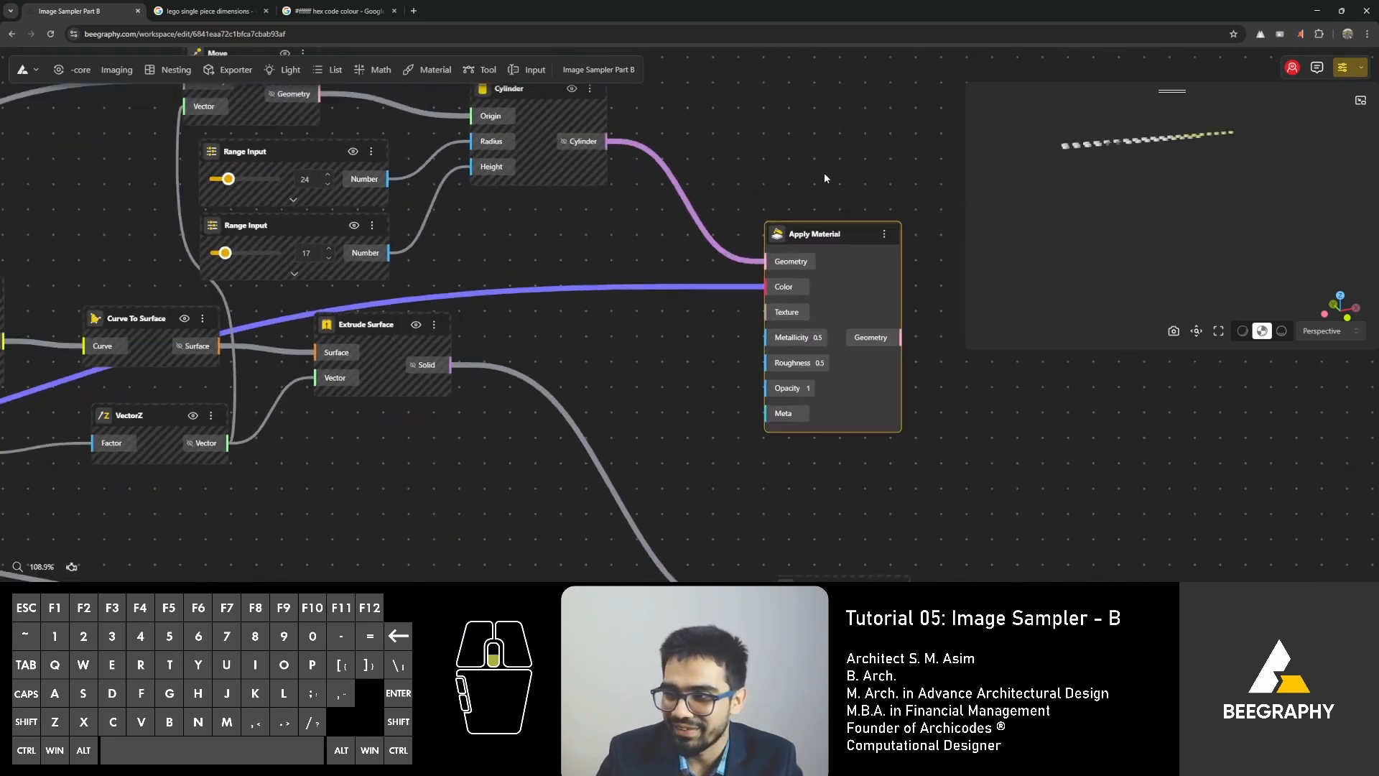
scroll(825, 178, "down", 5)
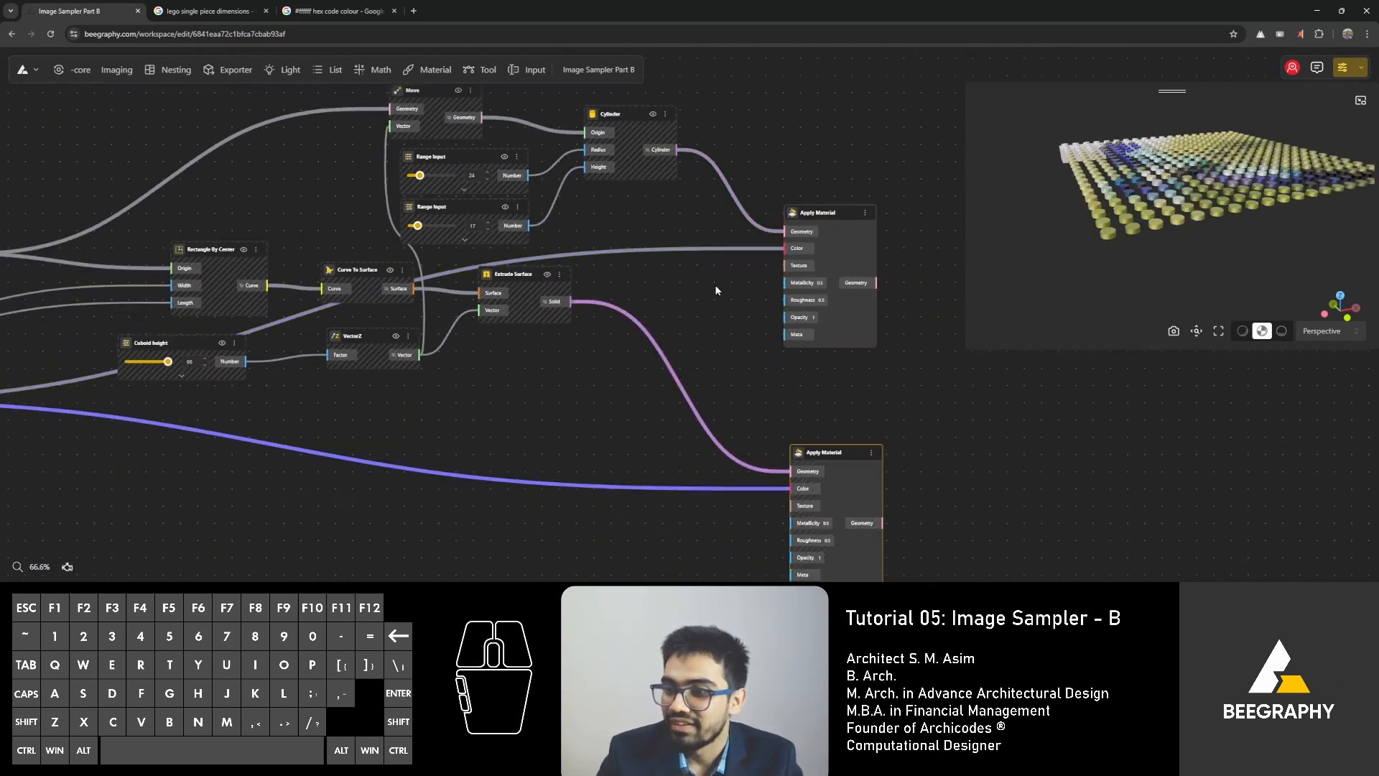
left_click(836, 196)
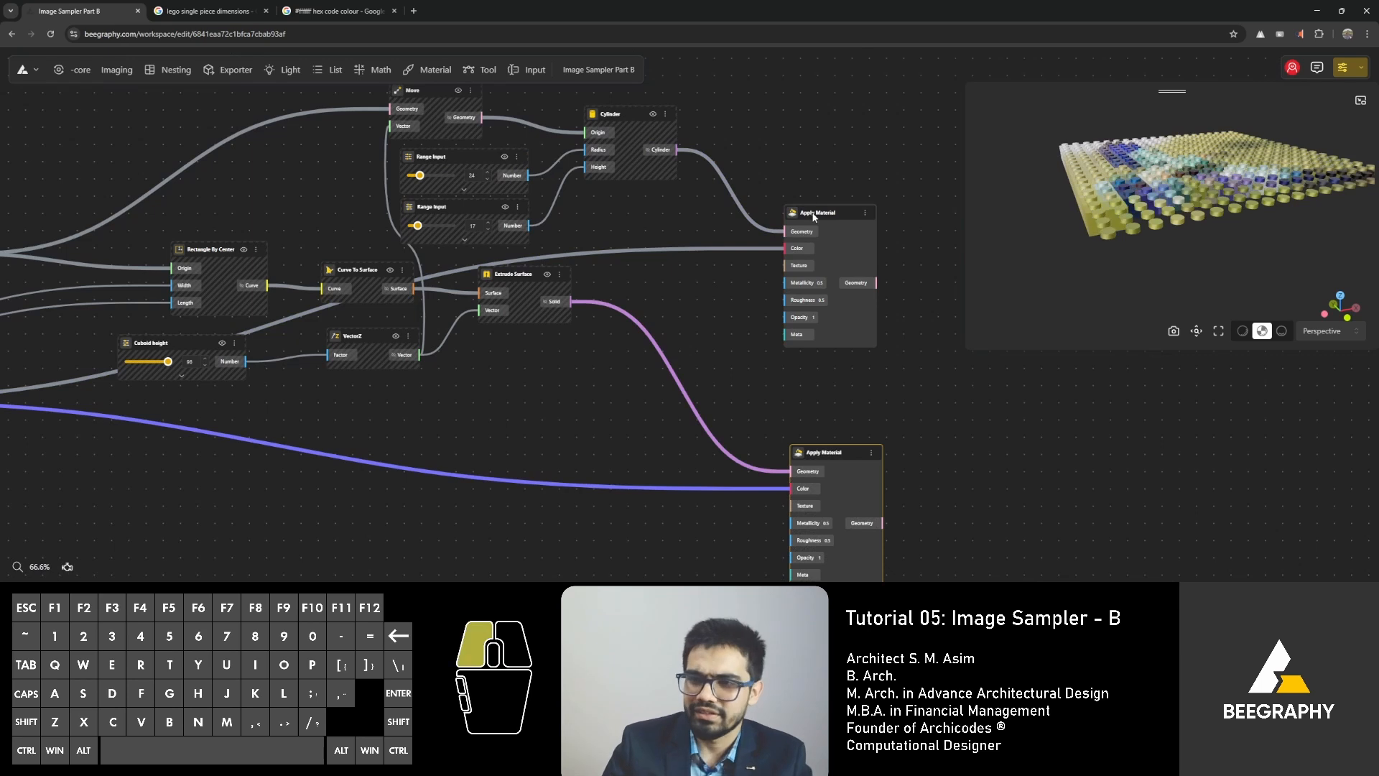
left_click_drag(814, 214, 835, 195)
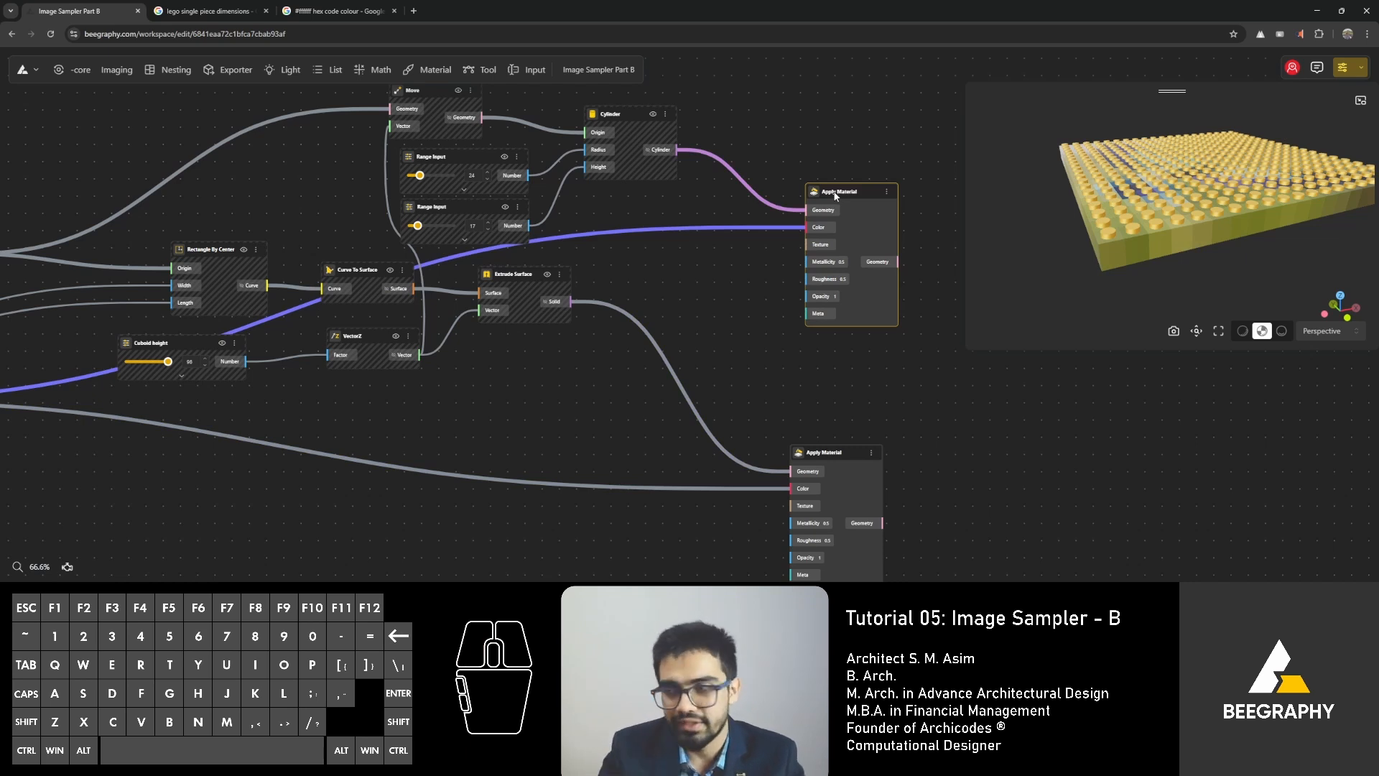
left_click_drag(821, 461, 855, 424)
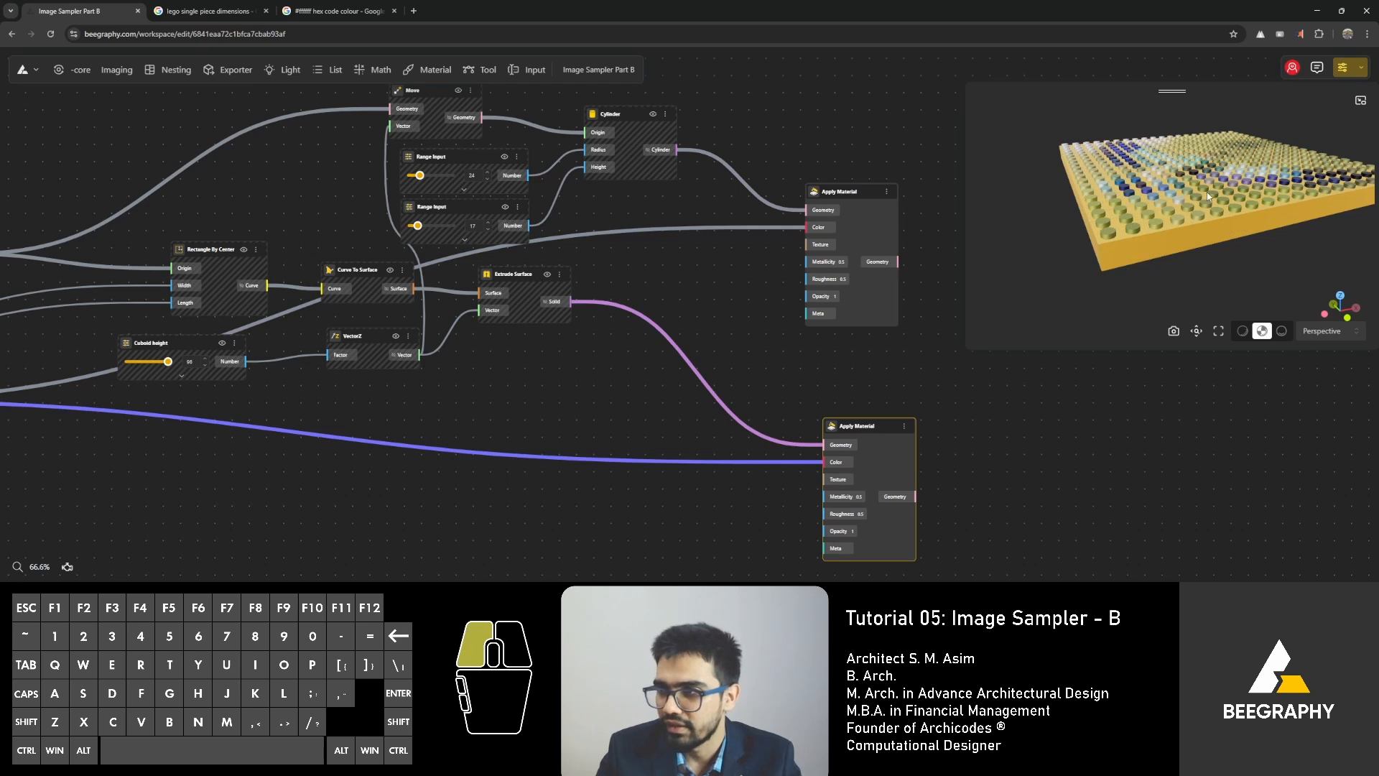
Examine the coloured brick mosaic from above in the 3D preview.
left_click_drag(1206, 192, 1141, 204)
right_click_drag(1142, 205, 1118, 165)
left_click_drag(1118, 165, 1138, 176)
scroll(1140, 181, "down", 2)
right_click_drag(1141, 186, 1150, 218)
left_click_drag(1150, 218, 1152, 232)
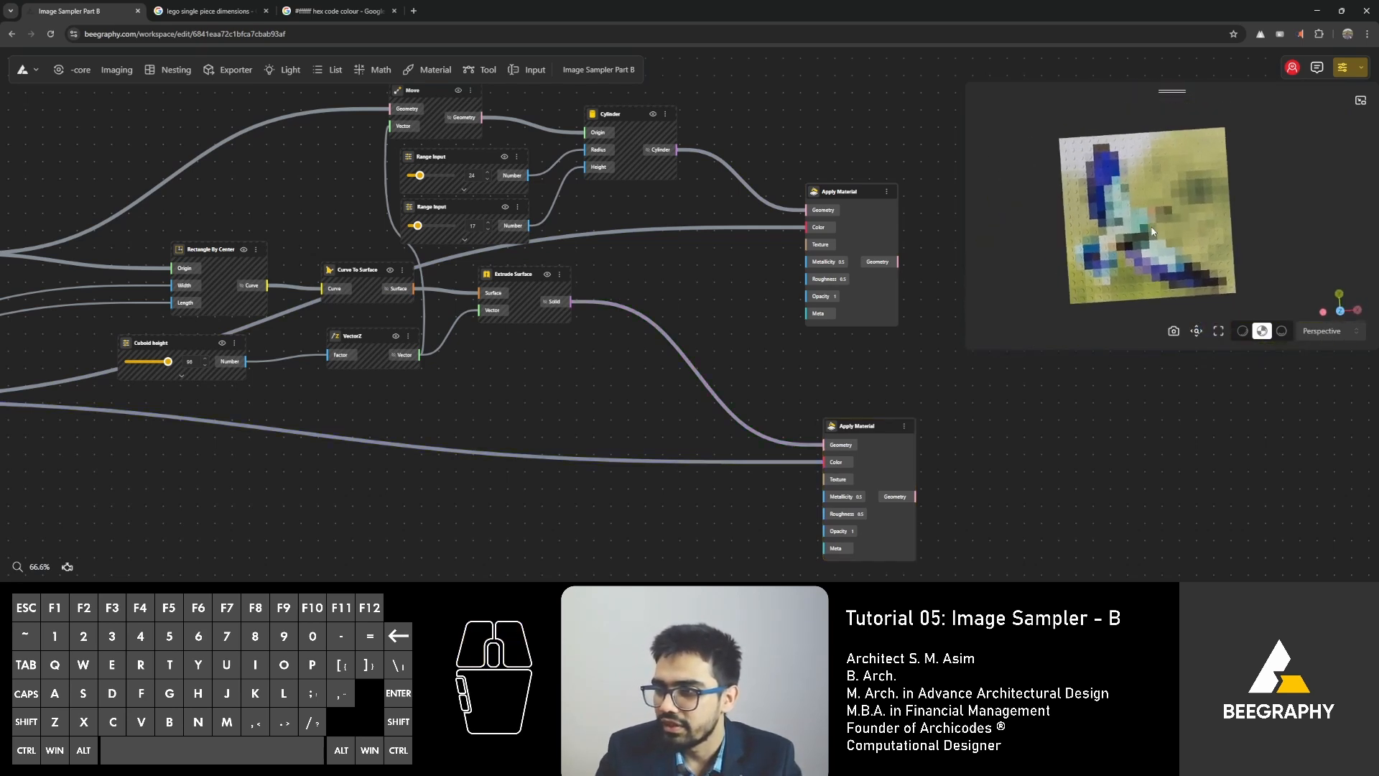
Replace the bird picture in the Image Input node with the white-and-yellow BeeGraphy logo PNG from the image list.
right_click_drag(647, 386, 1005, 338)
scroll(299, 386, "up", 8)
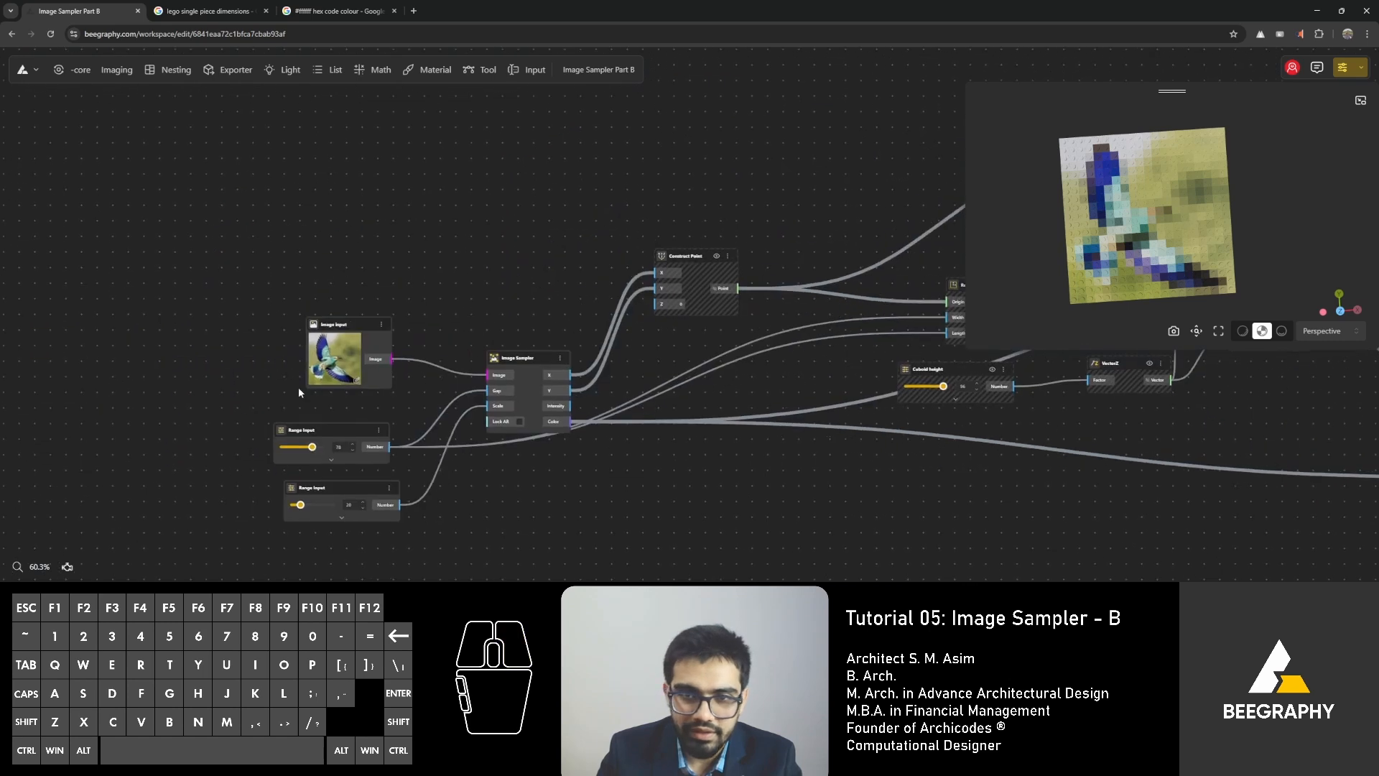
left_click(434, 384)
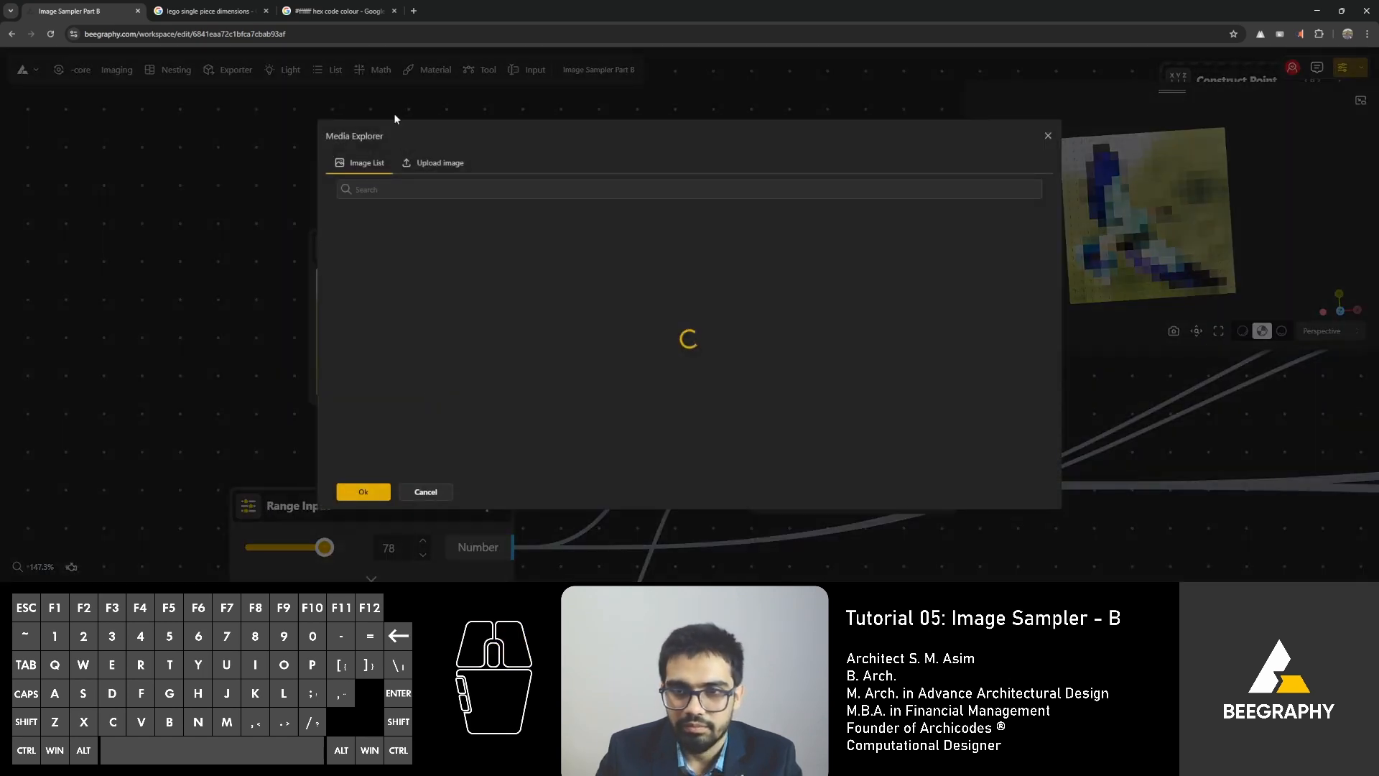
left_click(407, 244)
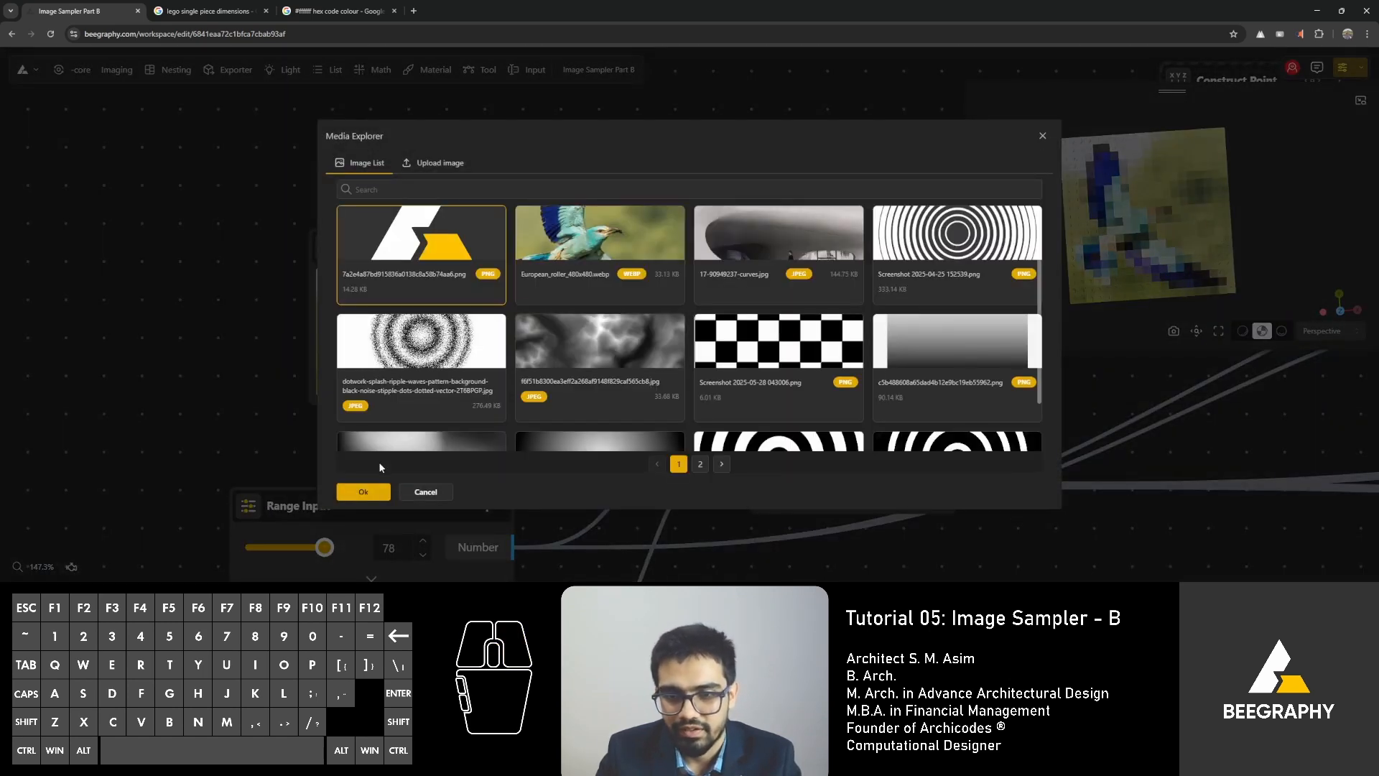
left_click(373, 491)
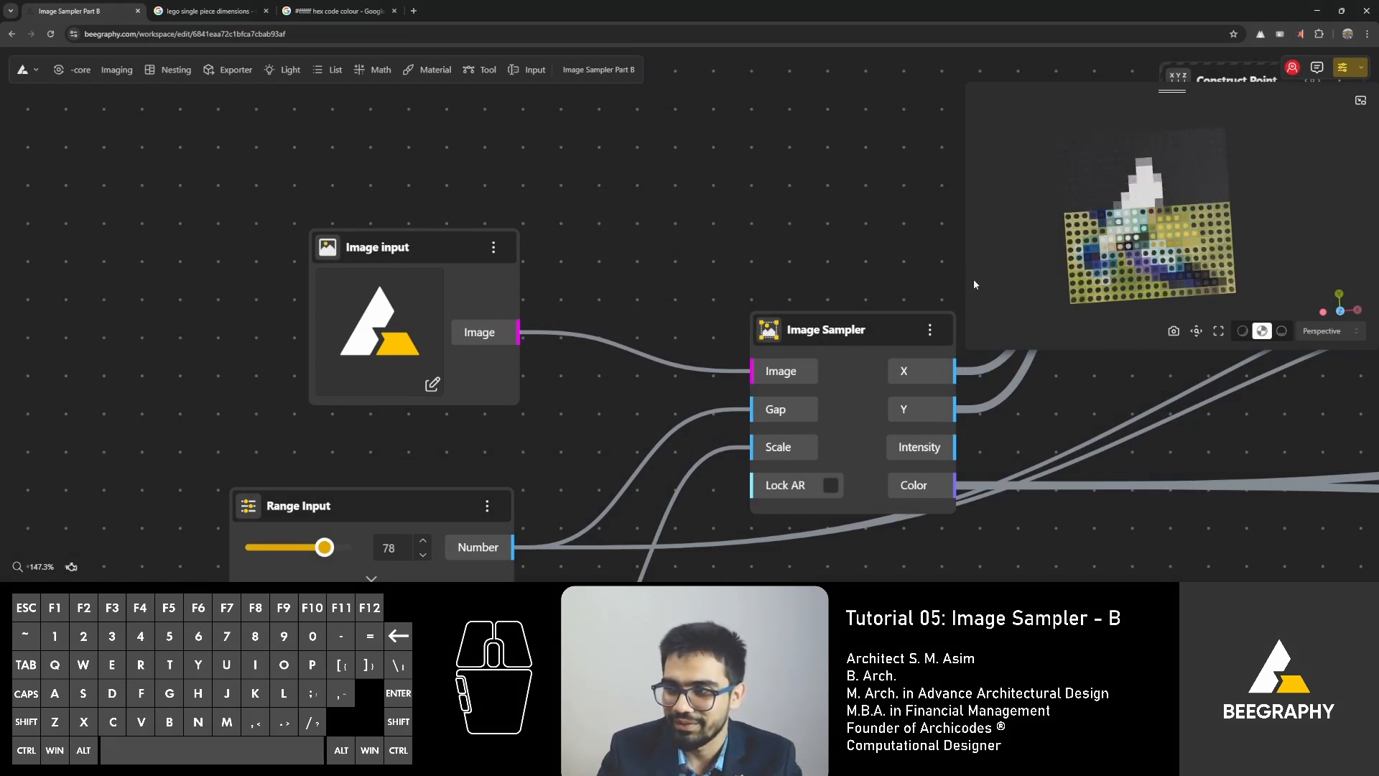
left_click_drag(1123, 282, 1117, 283)
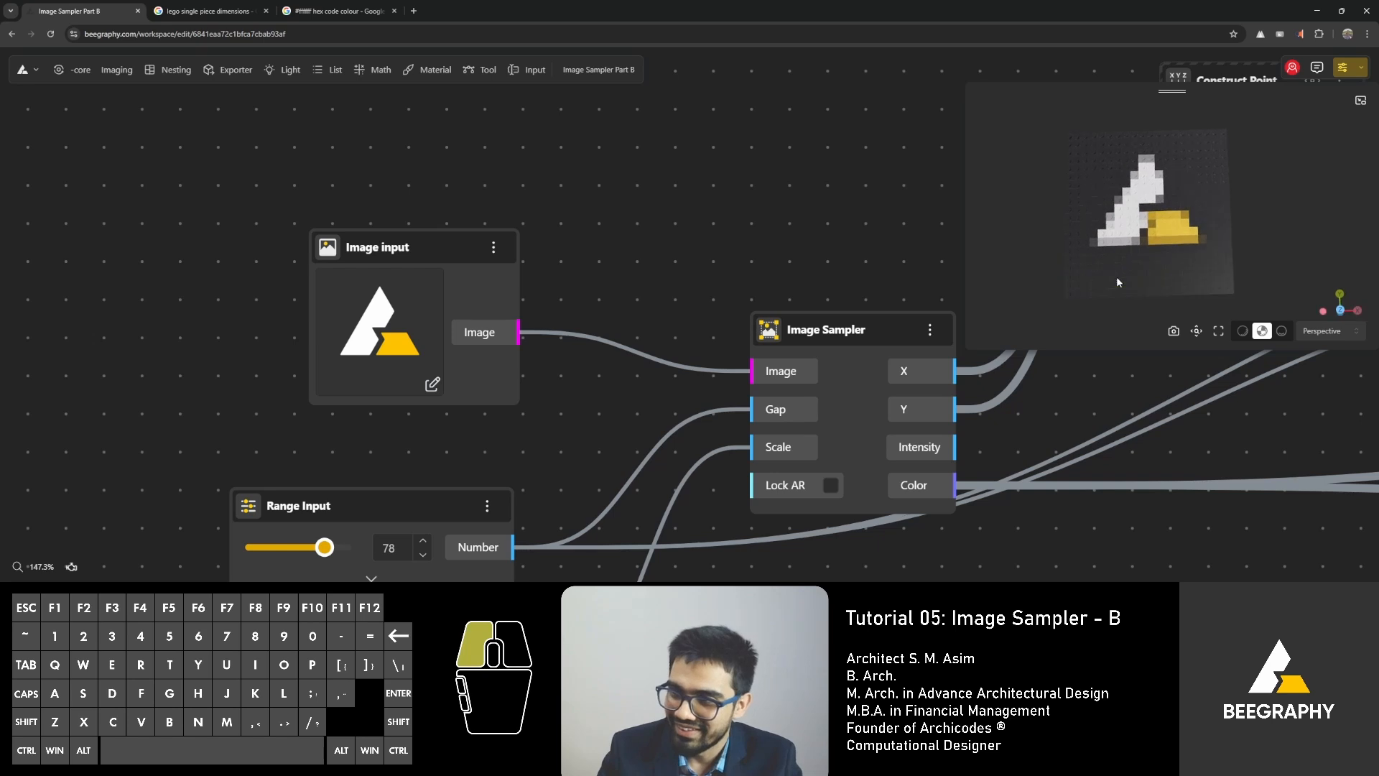
Move the lower Apply Material node slightly up, closer to the Apply Material node of the Cylinder branch.
right_click_drag(762, 242, 2, 204)
right_click_drag(611, 276, 266, 304)
right_click_drag(1167, 466, 748, 467)
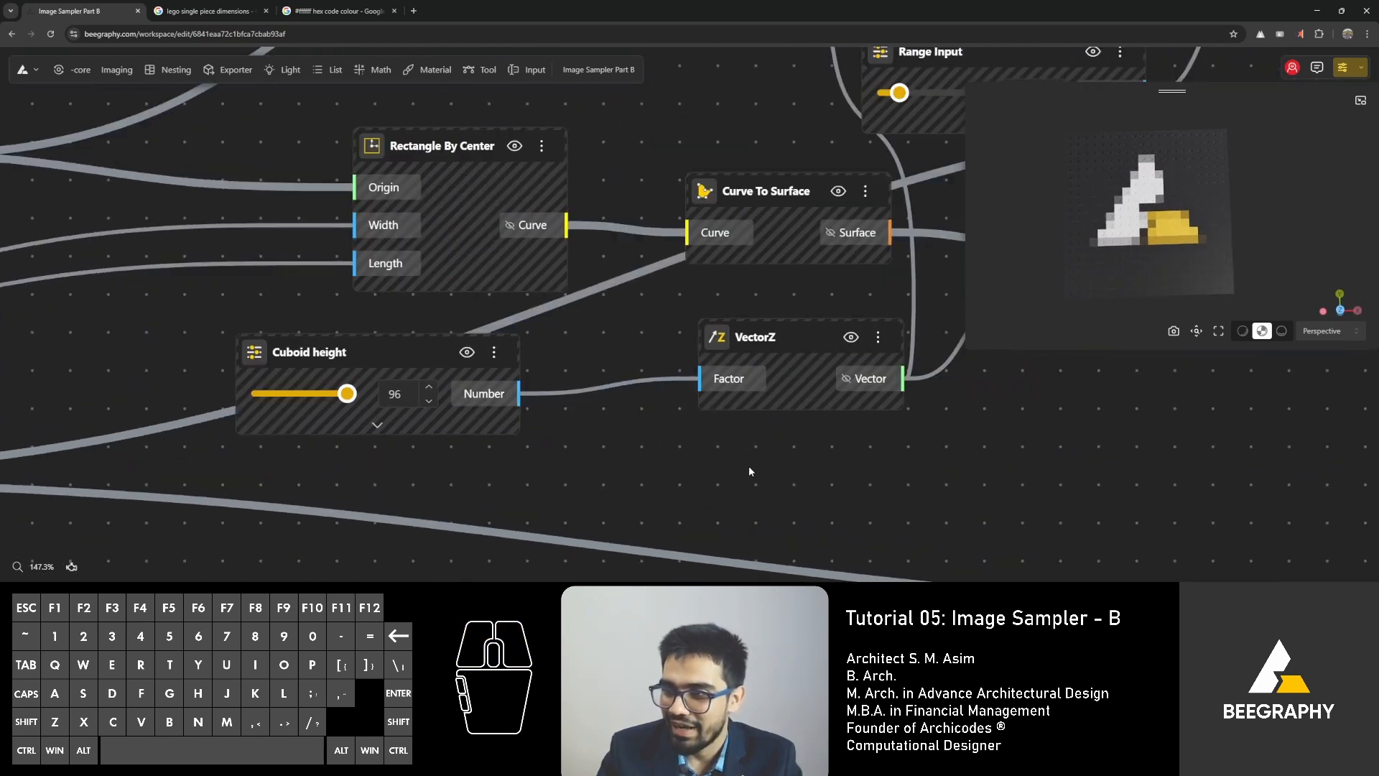
scroll(881, 407, "down", 4)
right_click_drag(985, 423, 714, 452)
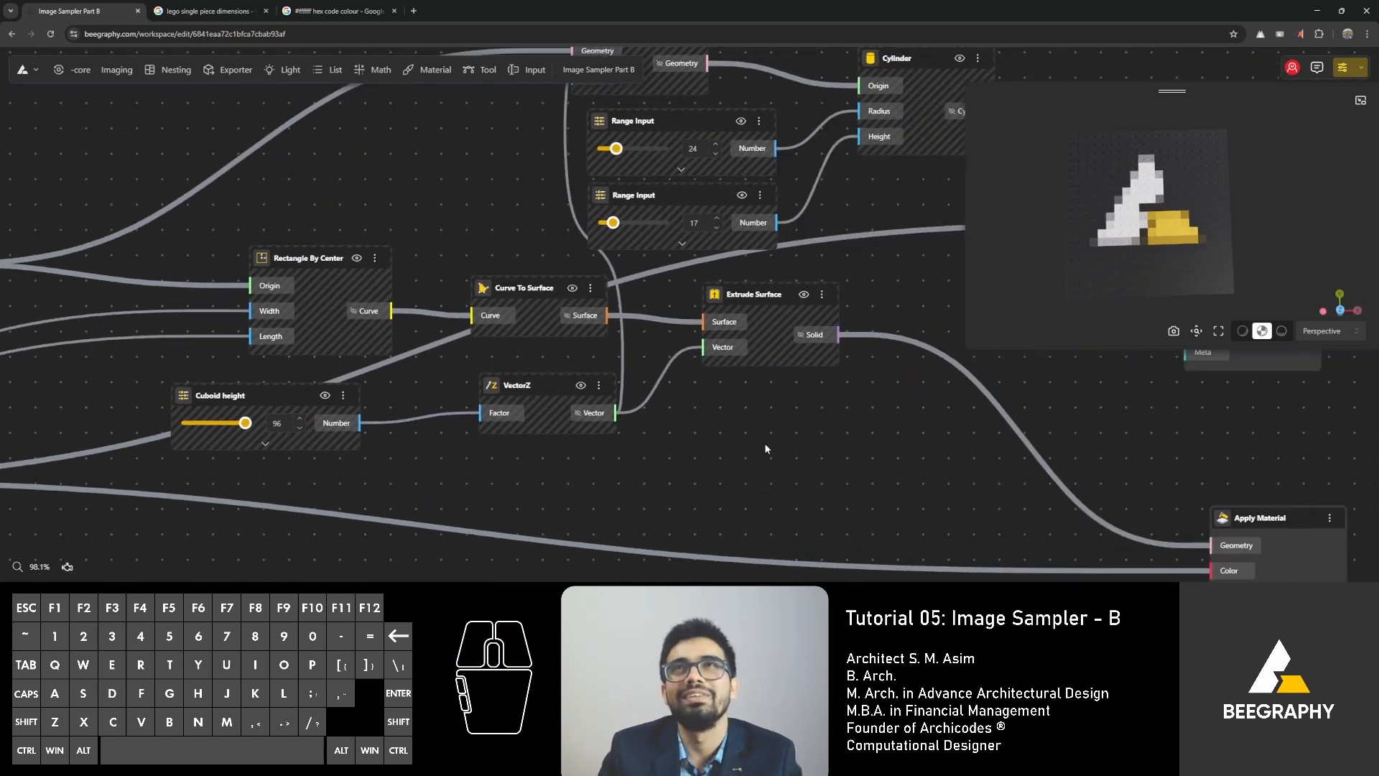
scroll(765, 444, "down", 2)
right_click_drag(817, 444, 561, 470)
right_click_drag(805, 460, 593, 397)
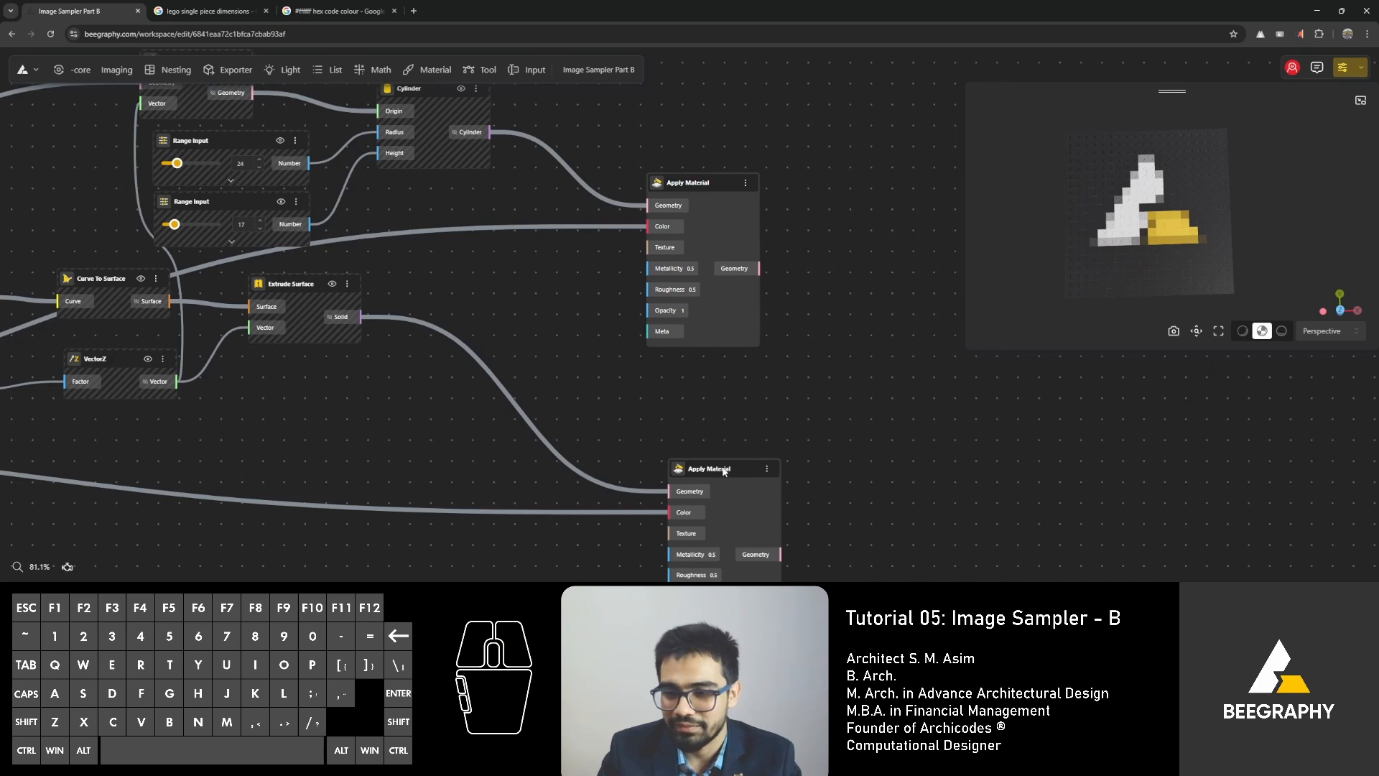
left_click_drag(723, 471, 711, 430)
left_click(637, 380)
scroll(486, 330, "down", 3)
right_click_drag(3, 357, 861, 396)
right_click_drag(730, 397, 773, 362)
scroll(720, 414, "up", 7)
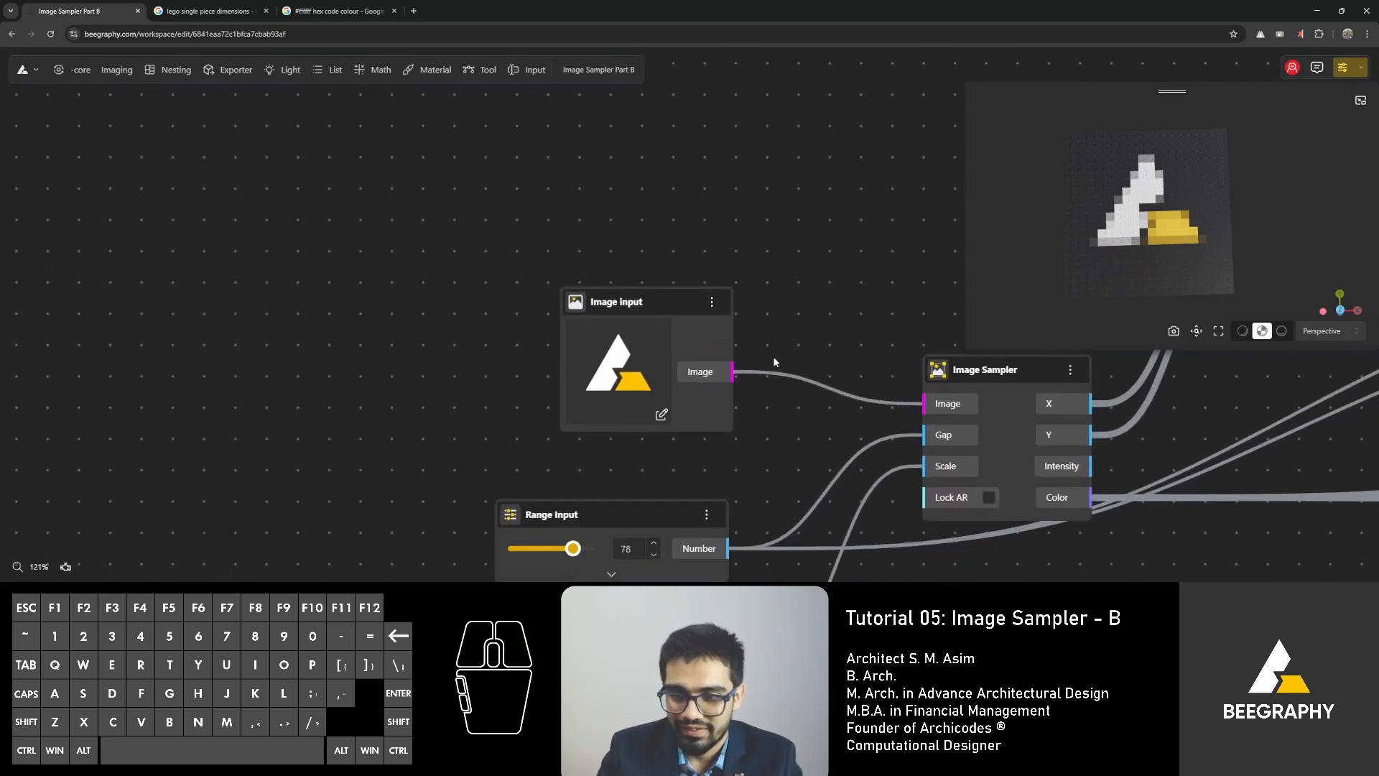
left_click(661, 415)
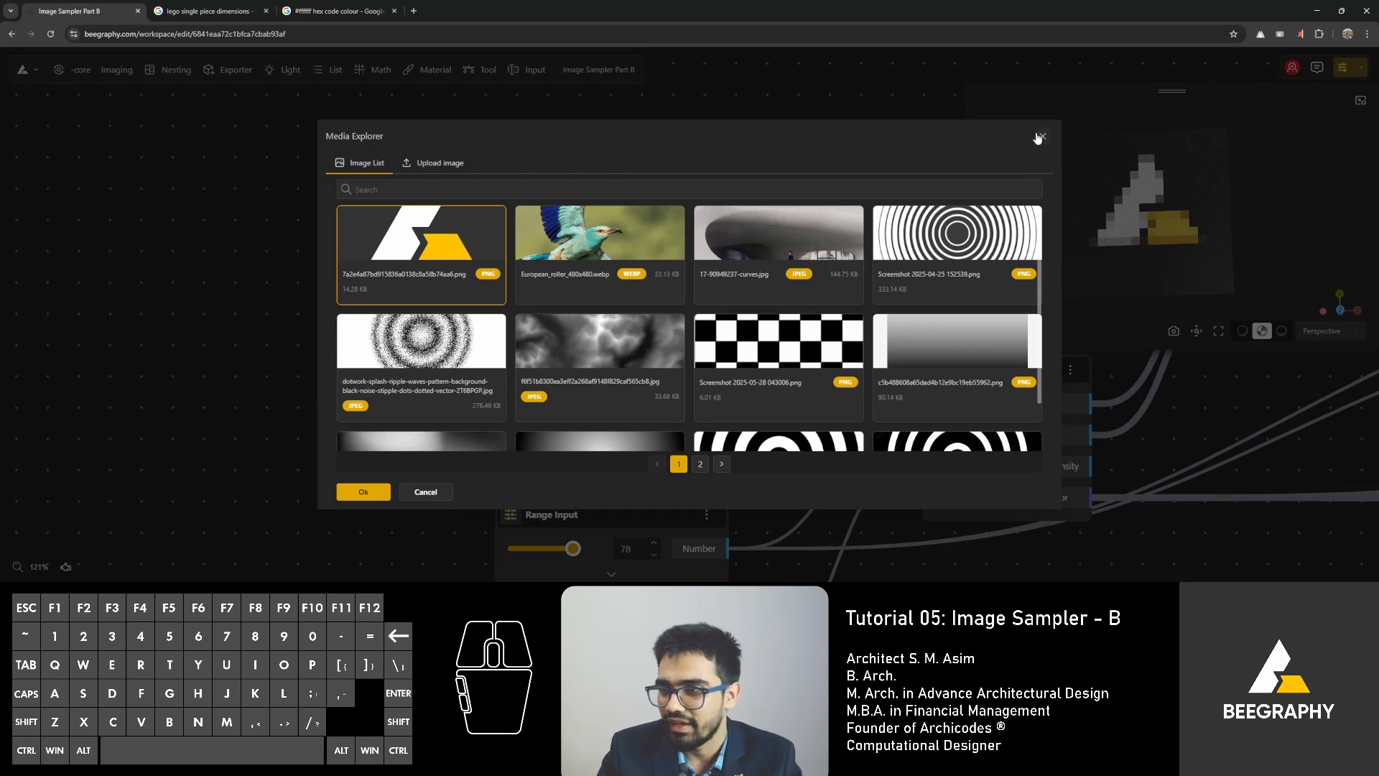
left_click(1038, 138)
Set the Range Input that feeds the Image Sampler's Scale to 30.
scroll(821, 154, "down", 4)
right_click_drag(796, 375, 734, 236)
scroll(709, 310, "up", 4)
right_click_drag(630, 348, 674, 359)
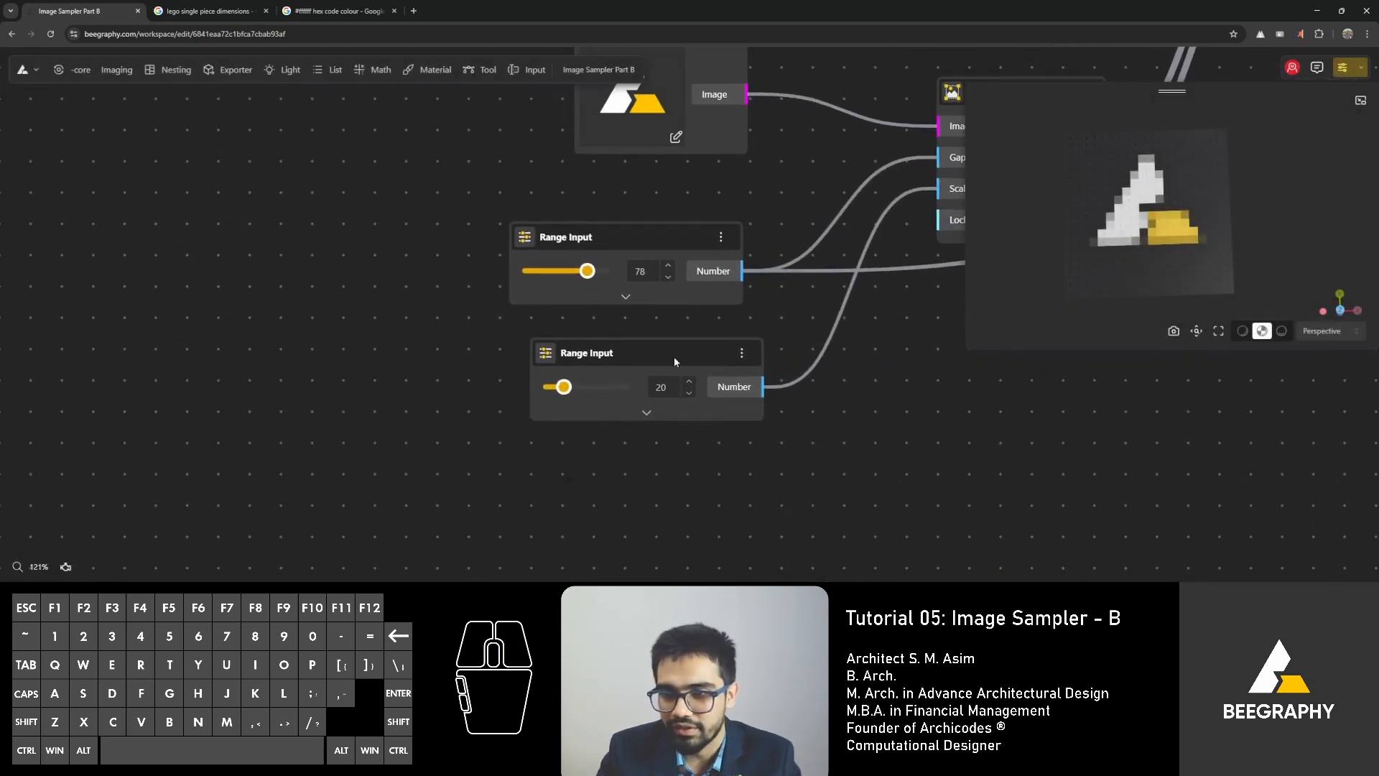
scroll(674, 356, "up", 2)
left_click(649, 393)
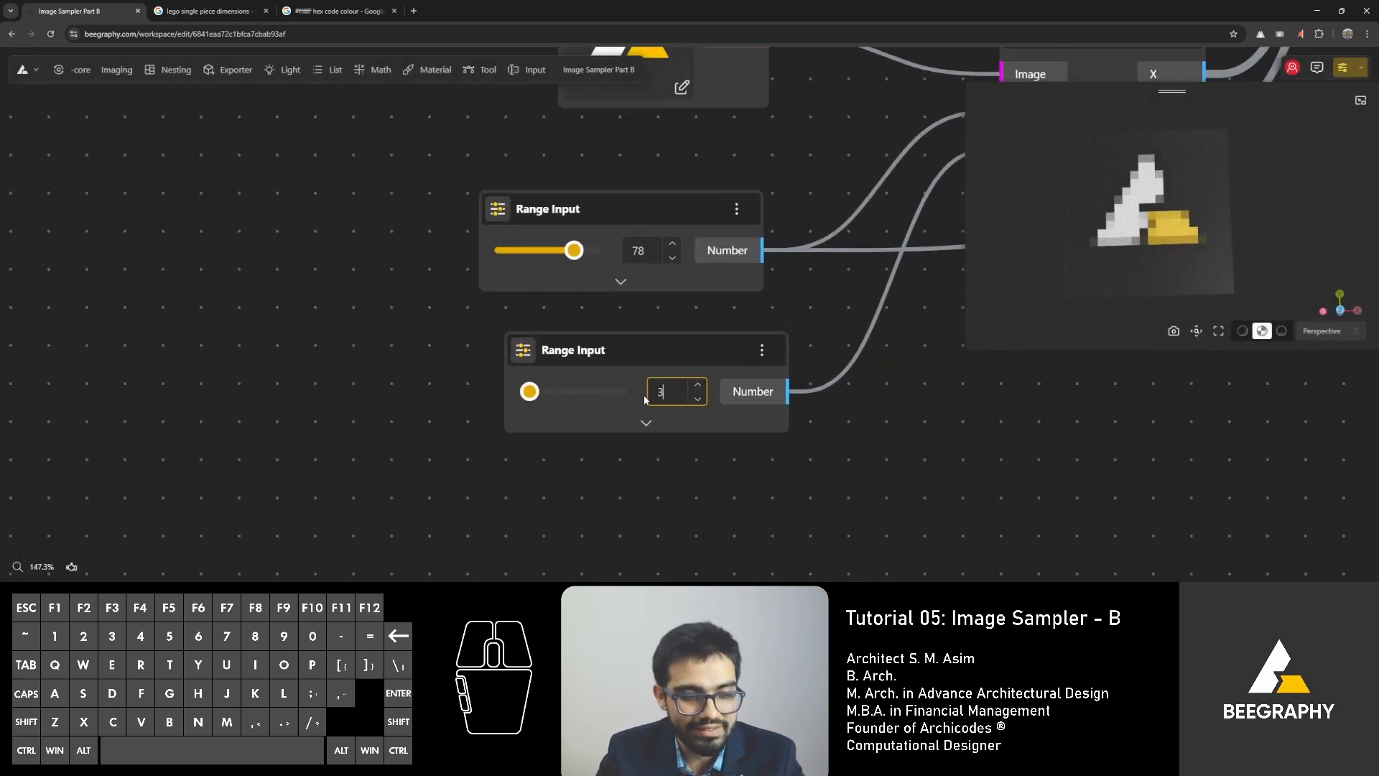
left_click(698, 482)
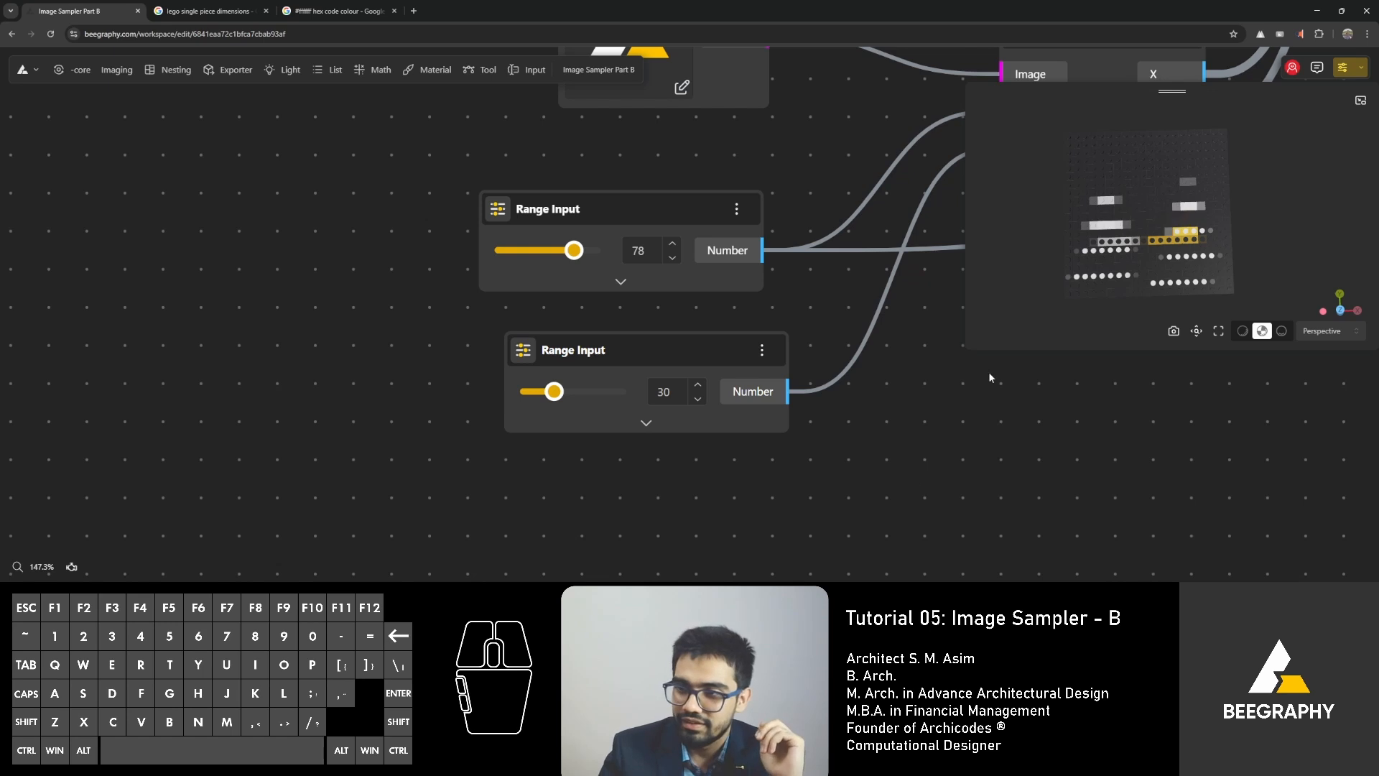
Enlarge the 3D preview and examine the logo mosaic from the side and from above.
left_click_drag(967, 347, 666, 515)
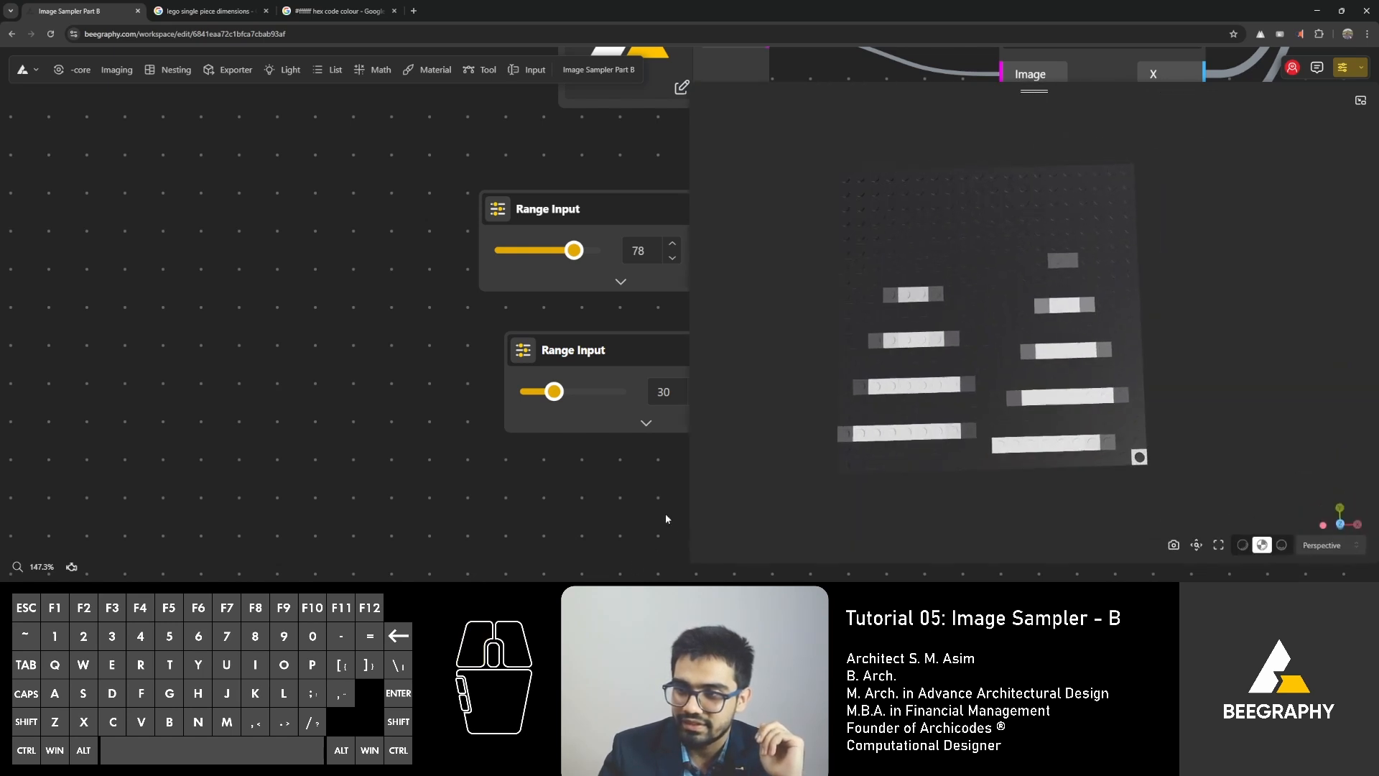
left_click_drag(826, 480, 876, 425)
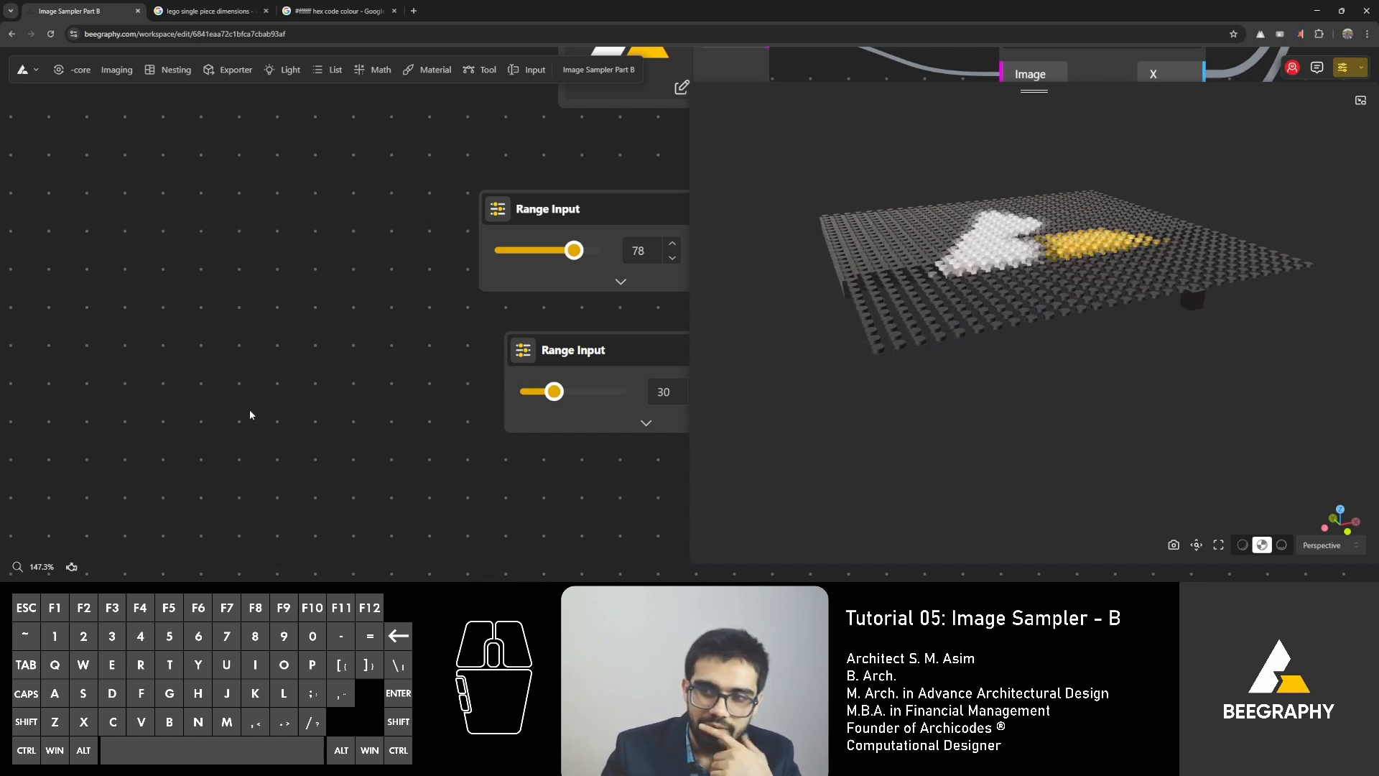
right_click_drag(215, 418, 2, 457)
scroll(196, 424, "down", 2)
right_click_drag(616, 480, 461, 486)
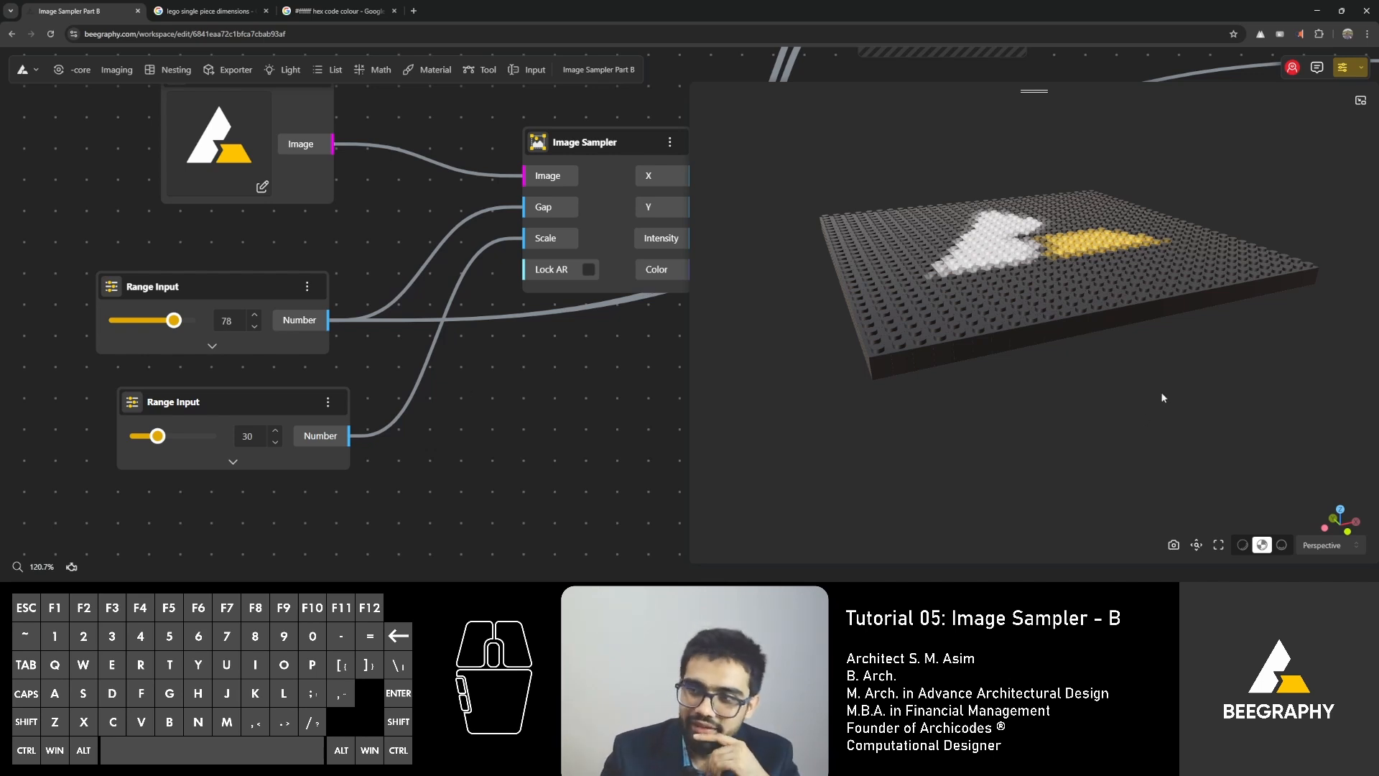
left_click_drag(1163, 397, 1110, 441)
mouse_move(986, 418)
left_mouse_down()
mouse_move(987, 446)
mouse_move(1005, 389)
mouse_move(991, 377)
mouse_move(1051, 343)
mouse_move(980, 434)
left_mouse_up()
Reposition the Extrude Surface and Cylinder nodes closer to their Apply Material nodes.
scroll(557, 369, "down", 3)
left_click_drag(646, 369, 407, 380)
left_click_drag(583, 288, 440, 378)
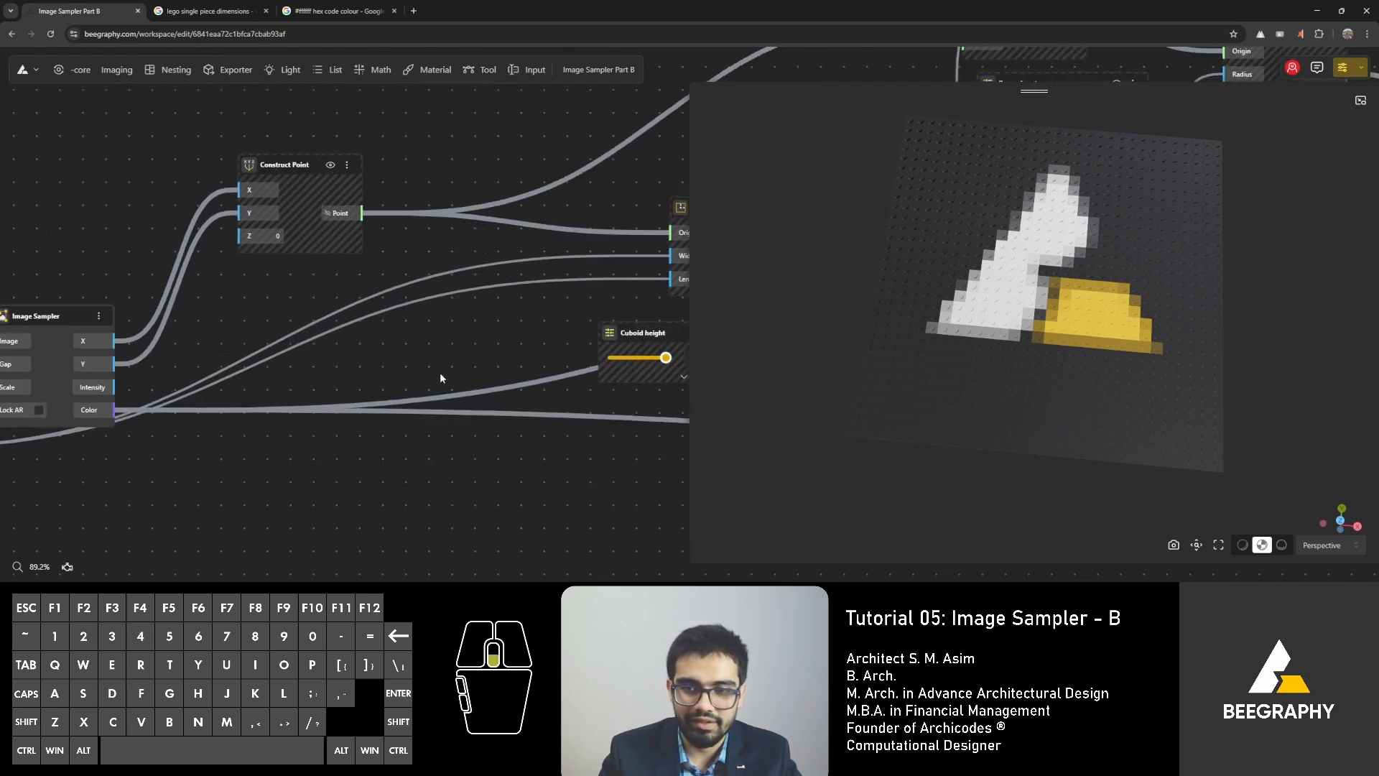
scroll(440, 373, "down", 3)
right_click_drag(360, 324, 43, 322)
right_click_drag(443, 323, 168, 355)
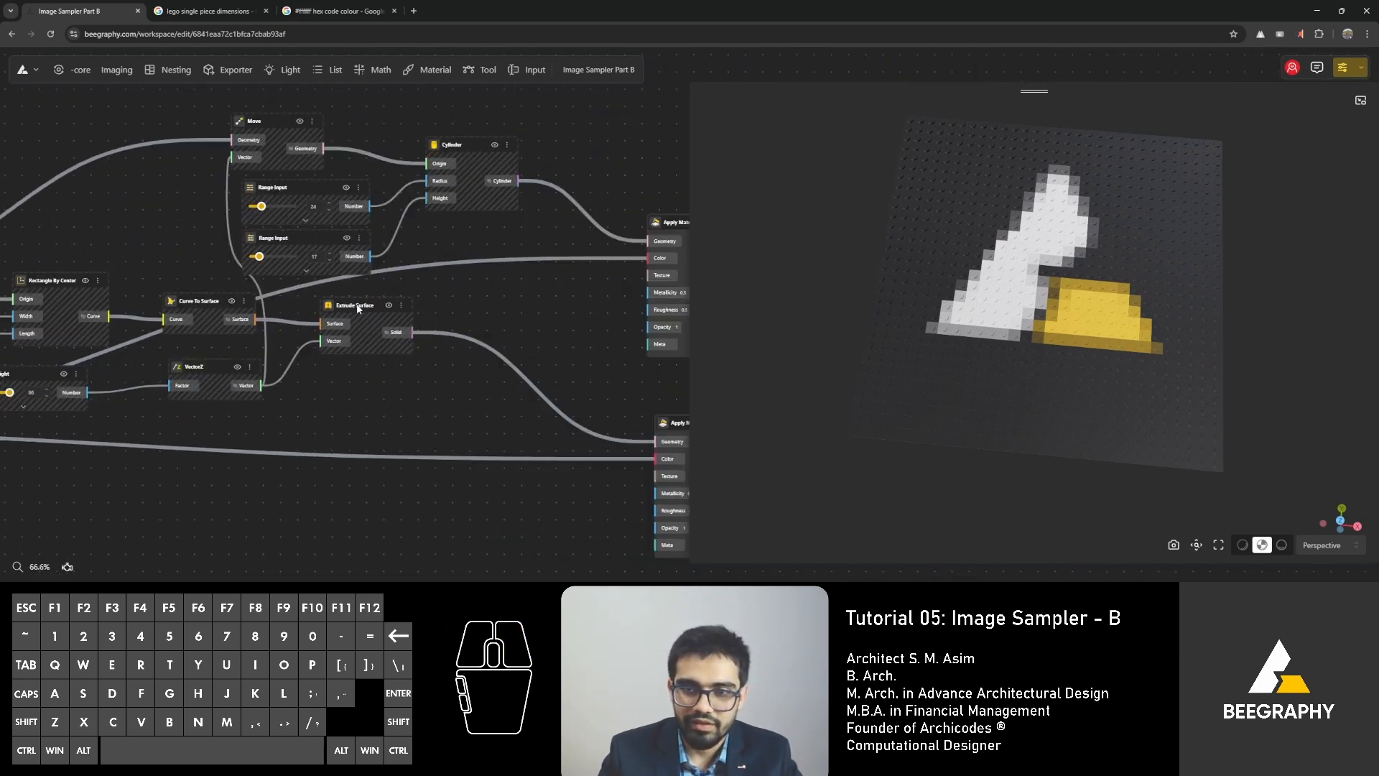
left_click_drag(358, 309, 438, 355)
left_click_drag(471, 151, 607, 149)
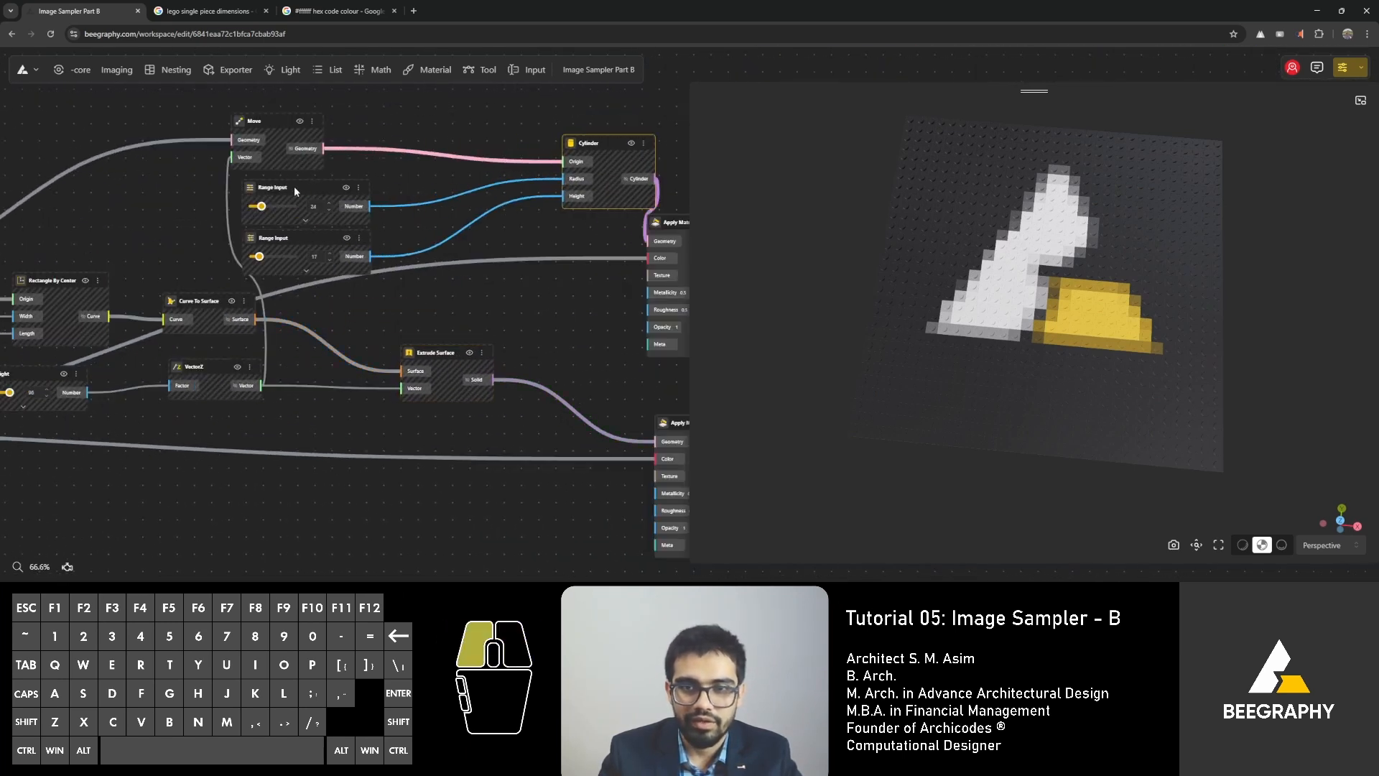
Shift the Cylinder's radius and height Range Inputs and the Move node closer to the Cylinder node.
left_click_drag(294, 187, 416, 176)
left_click_drag(334, 238, 485, 241)
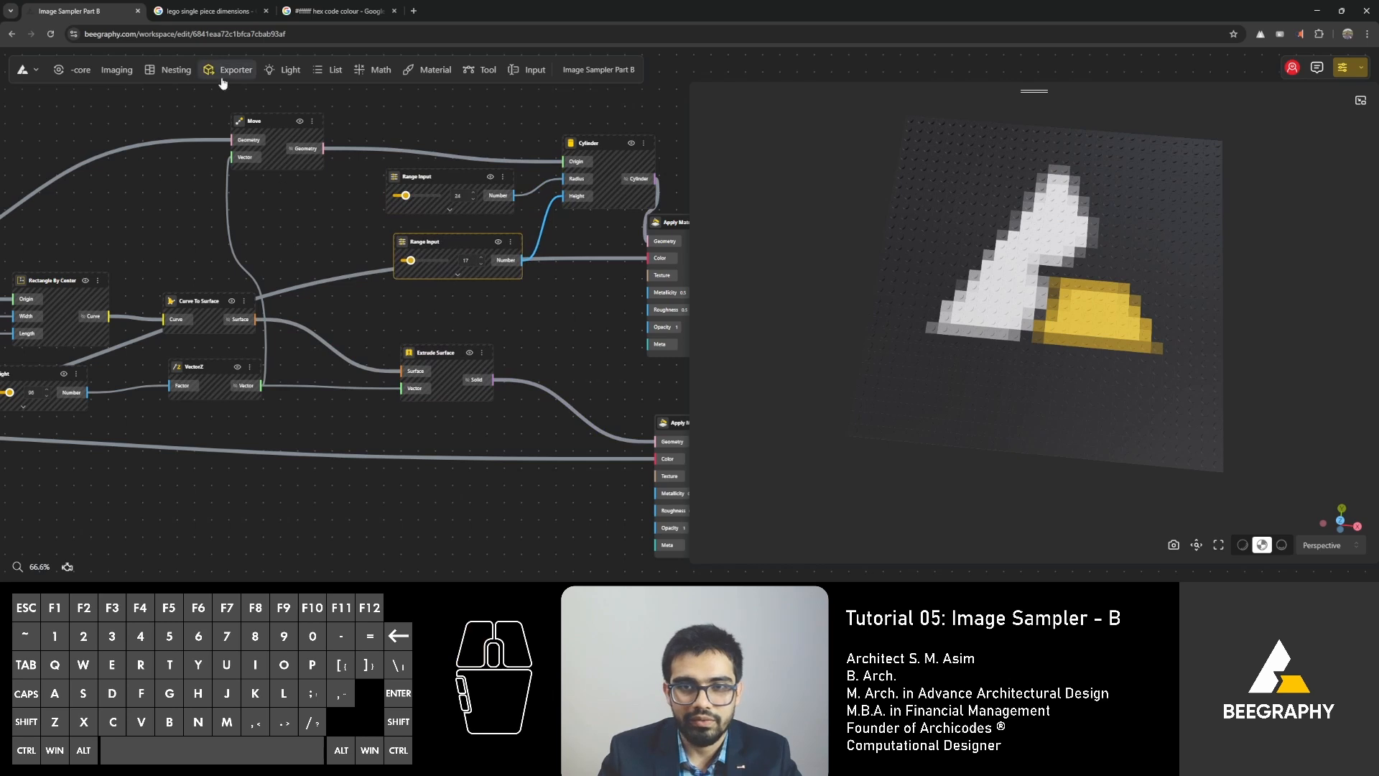
left_click_drag(266, 120, 350, 108)
scroll(309, 344, "down", 2)
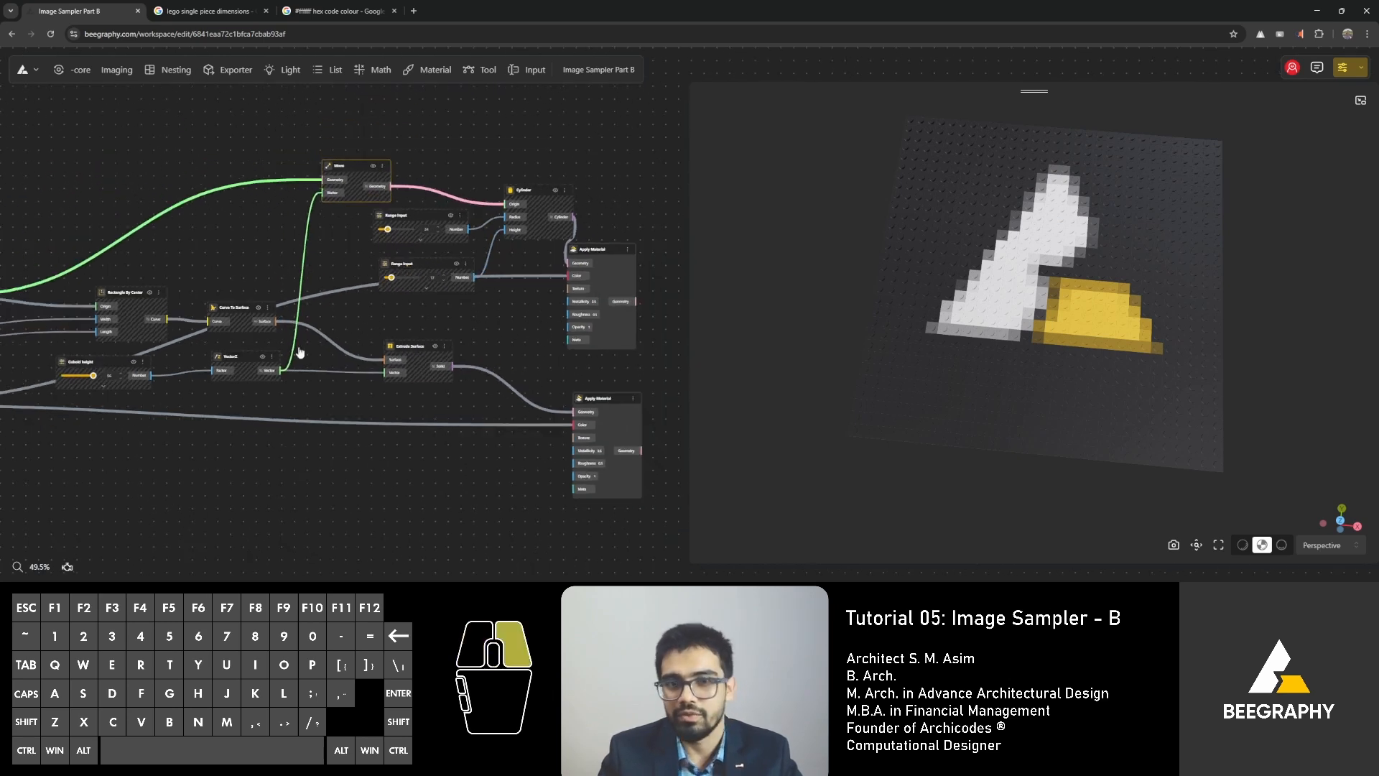
right_click_drag(300, 352, 431, 330)
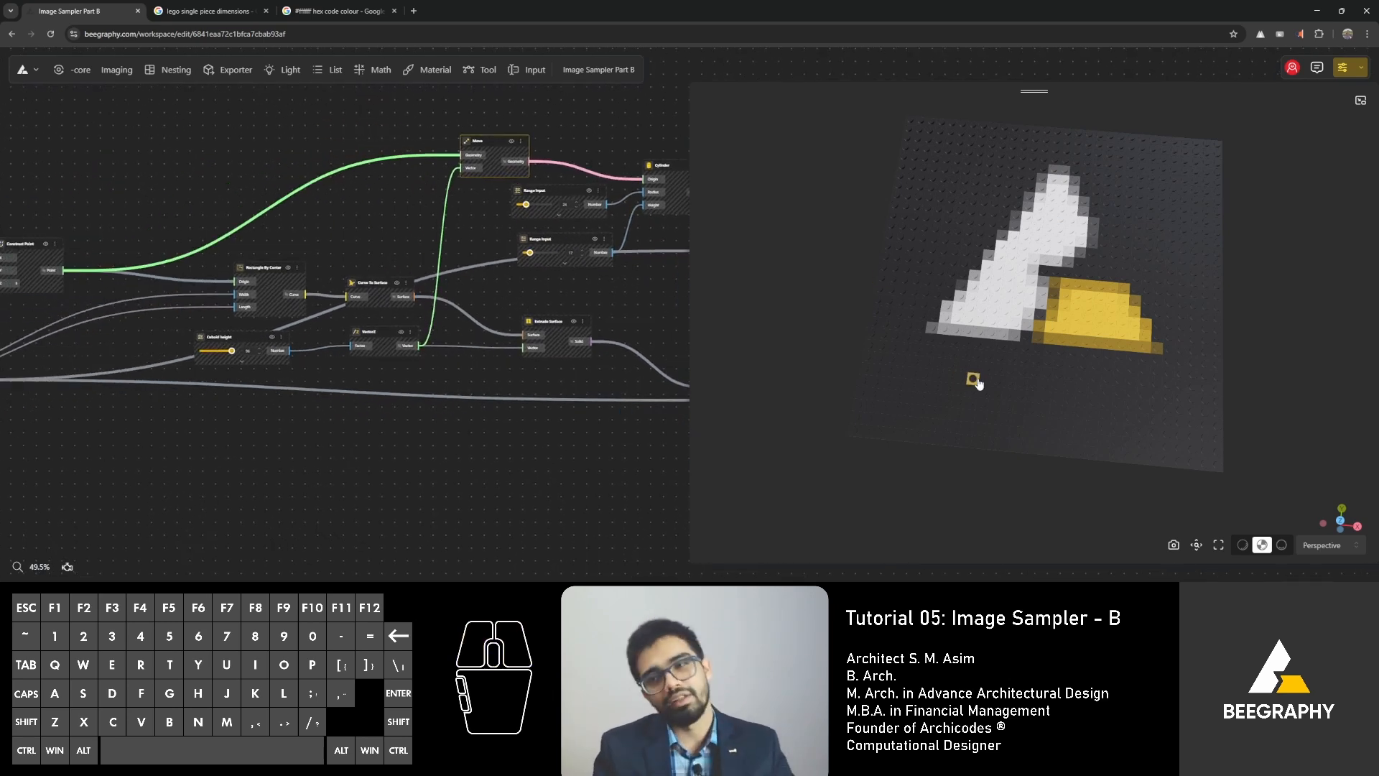
left_click_drag(807, 418, 882, 430)
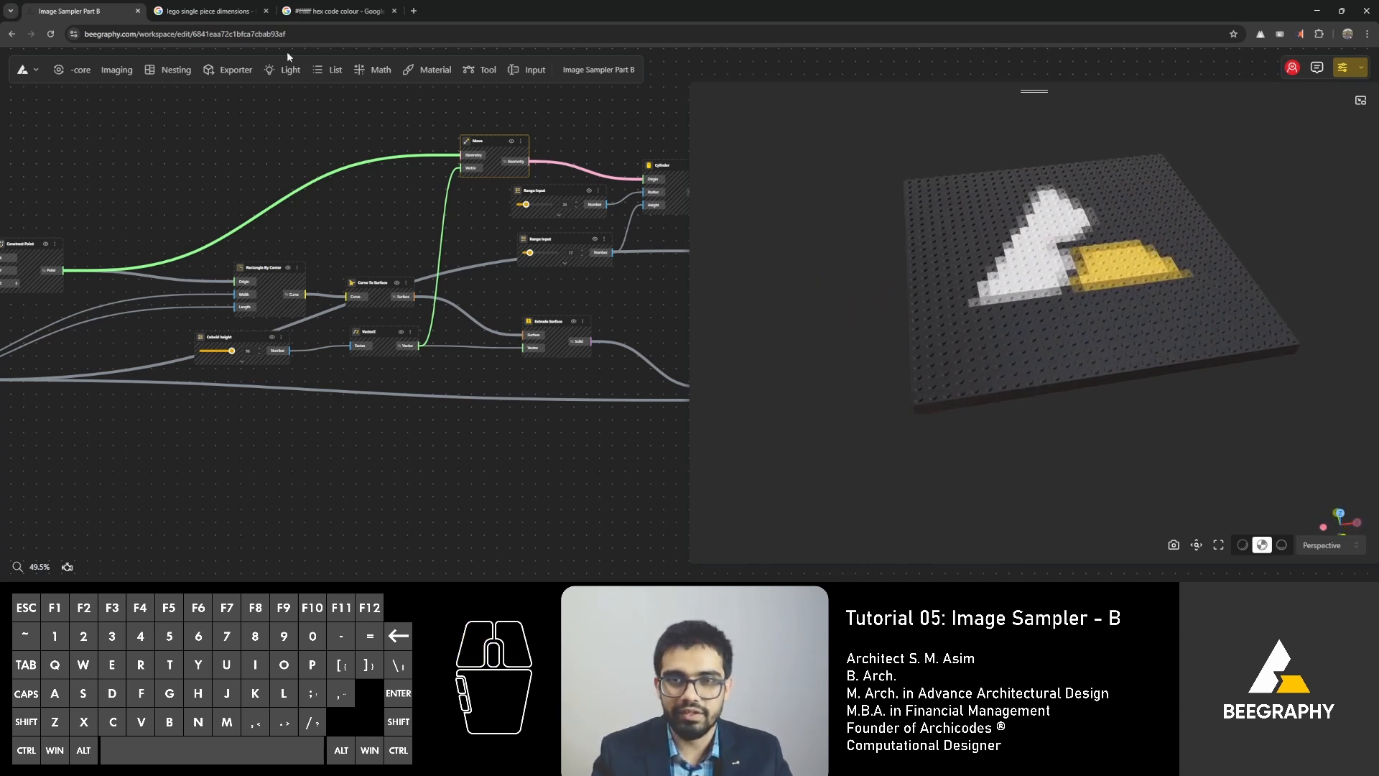
Switch to the LEGO reference browser tab, return to the "lego mosaic" image results and view the Mosaic Maker 40179 picture.
left_click(173, 11)
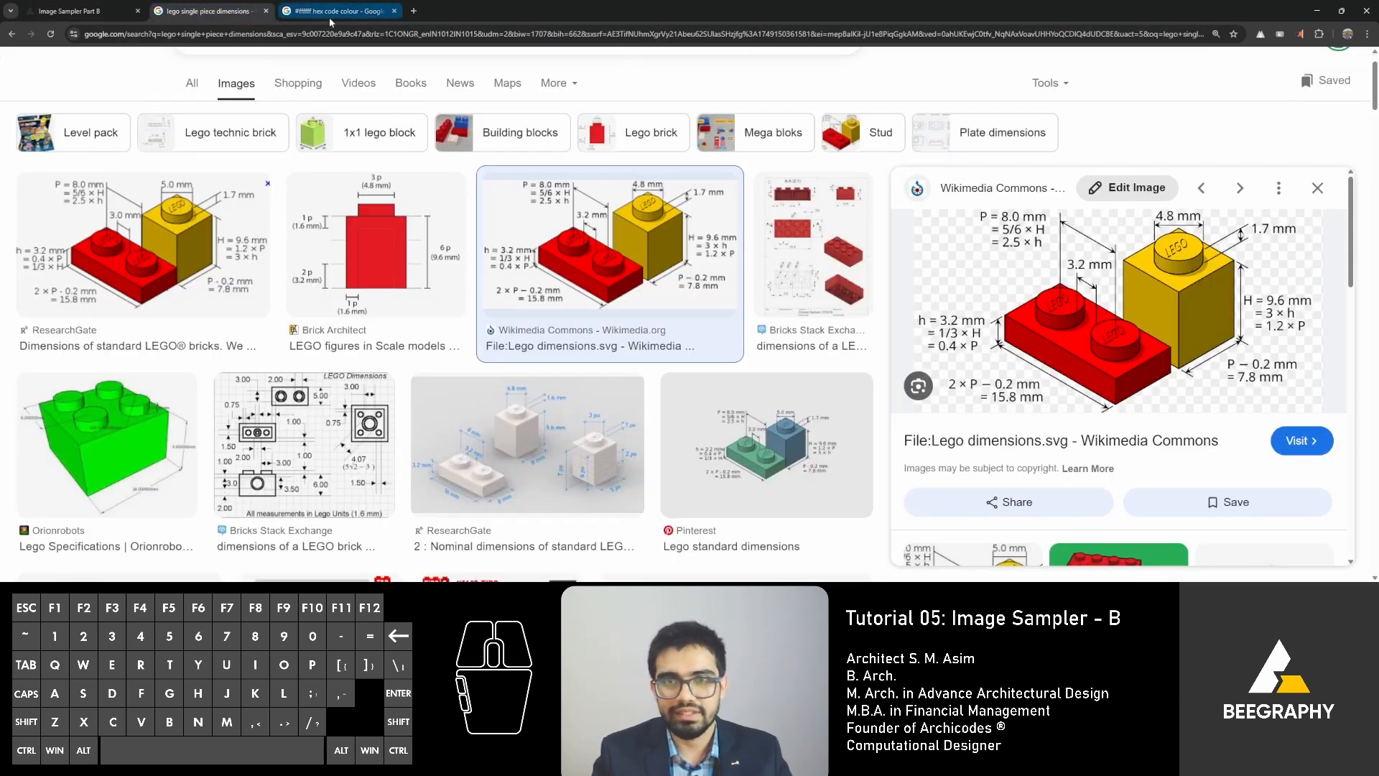
left_click(9, 34)
left_click(8, 34)
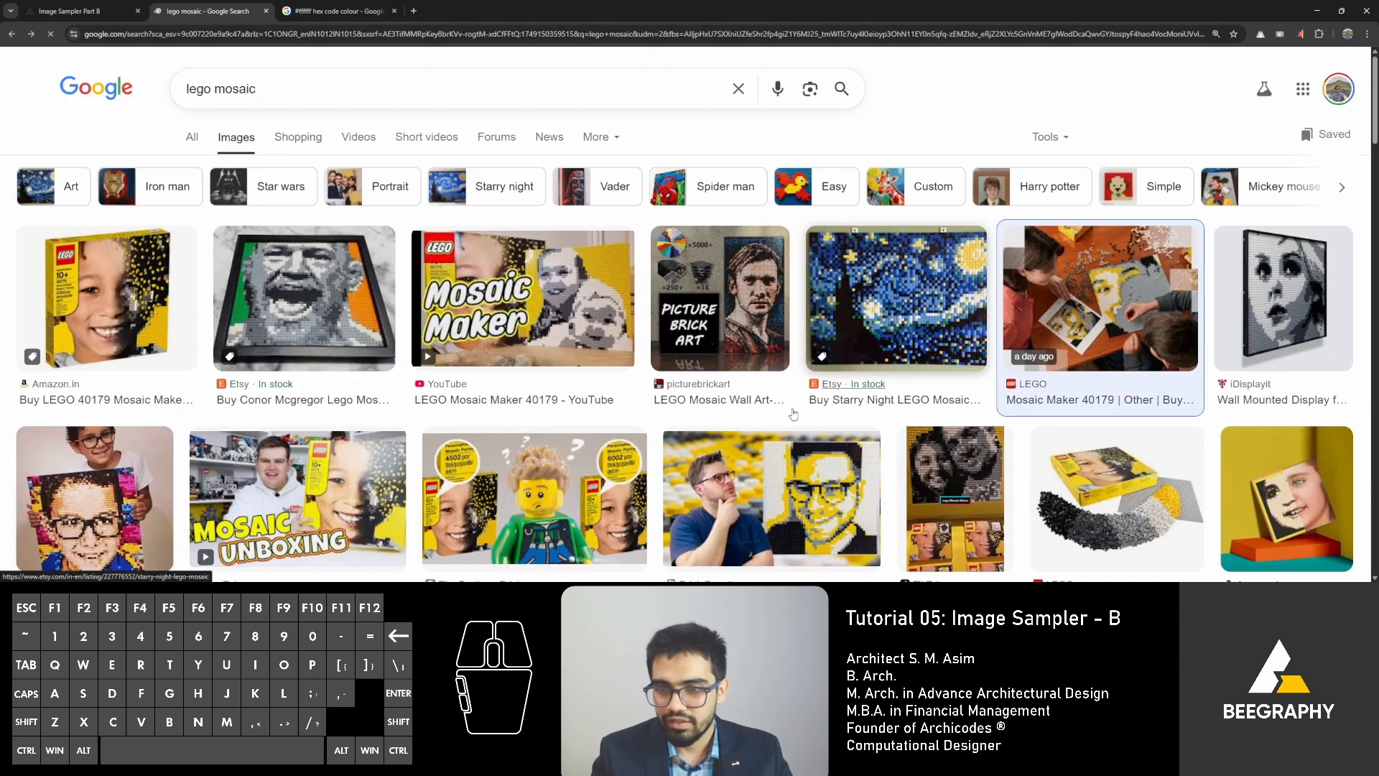
left_click(1086, 280)
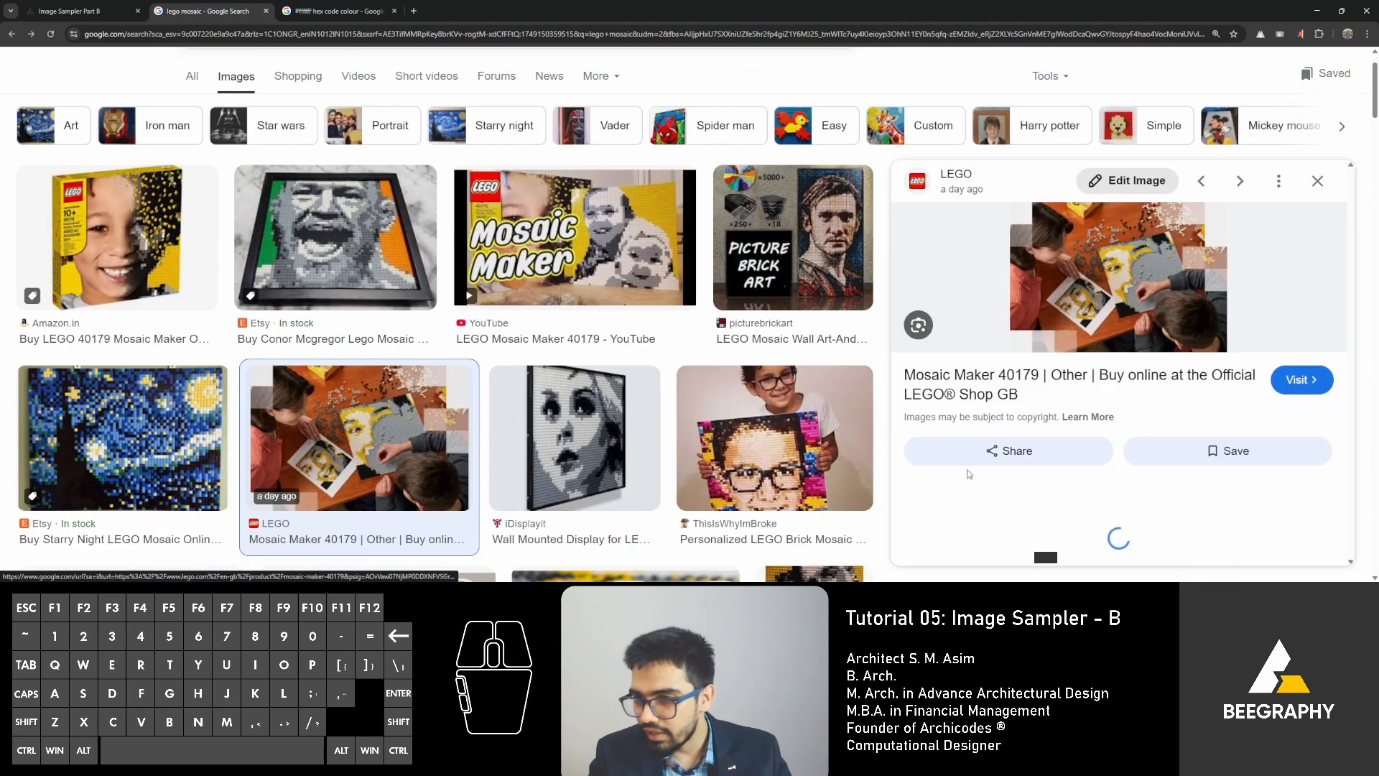
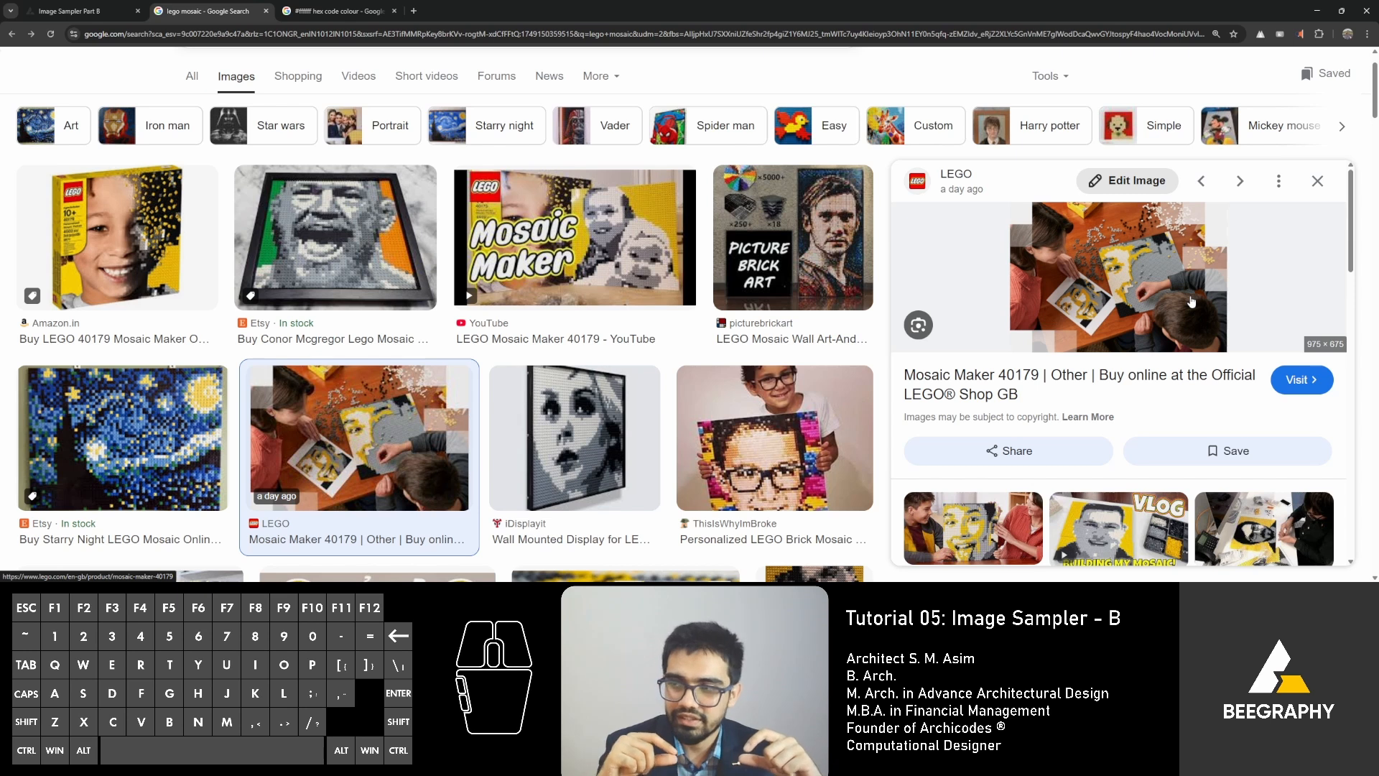
Switch back to the Image Sampler Part B tab and review the Cylinder and both Apply Material nodes against the mosaic.
left_click(70, 11)
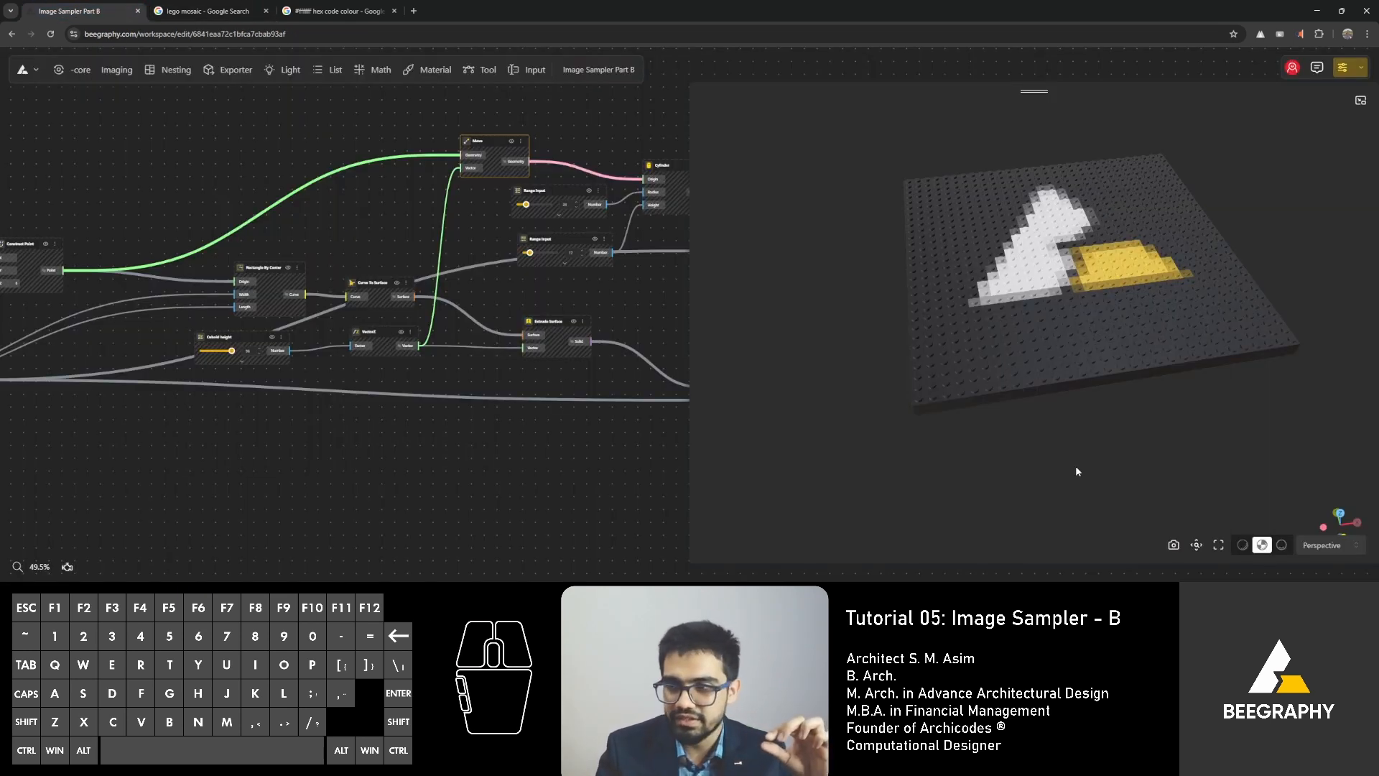
left_click_drag(1076, 471, 973, 399)
middle_click_drag(655, 189, 215, 190)
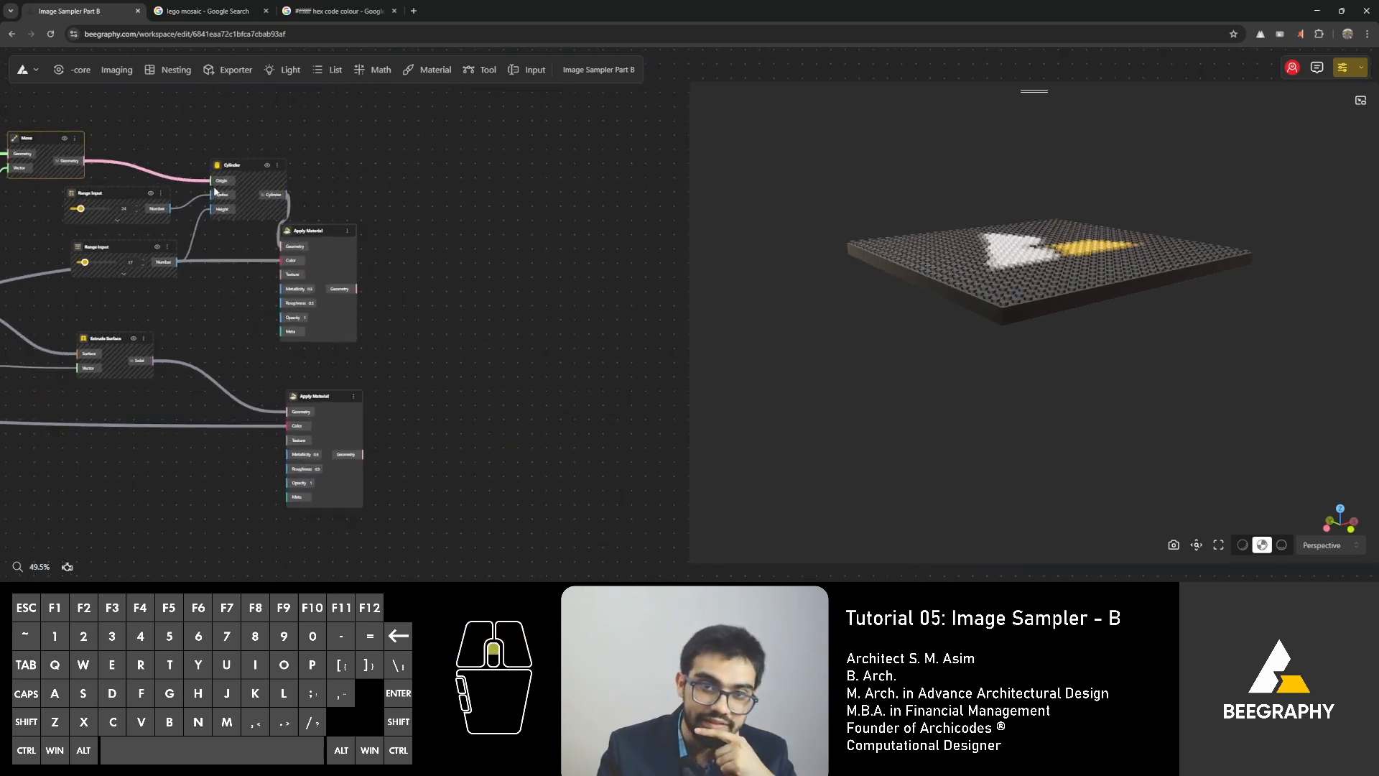
scroll(214, 190, "up", 5)
left_click(431, 247)
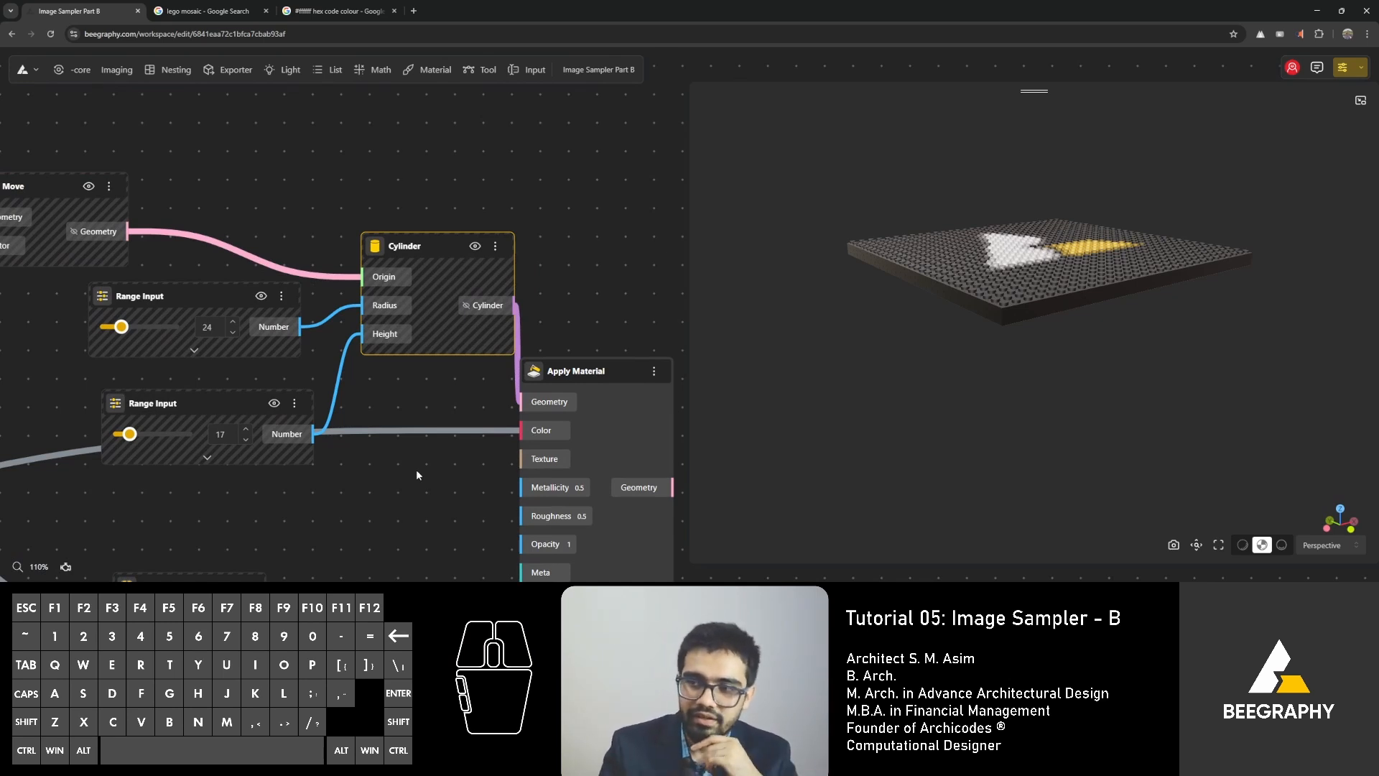
scroll(426, 451, "down", 2)
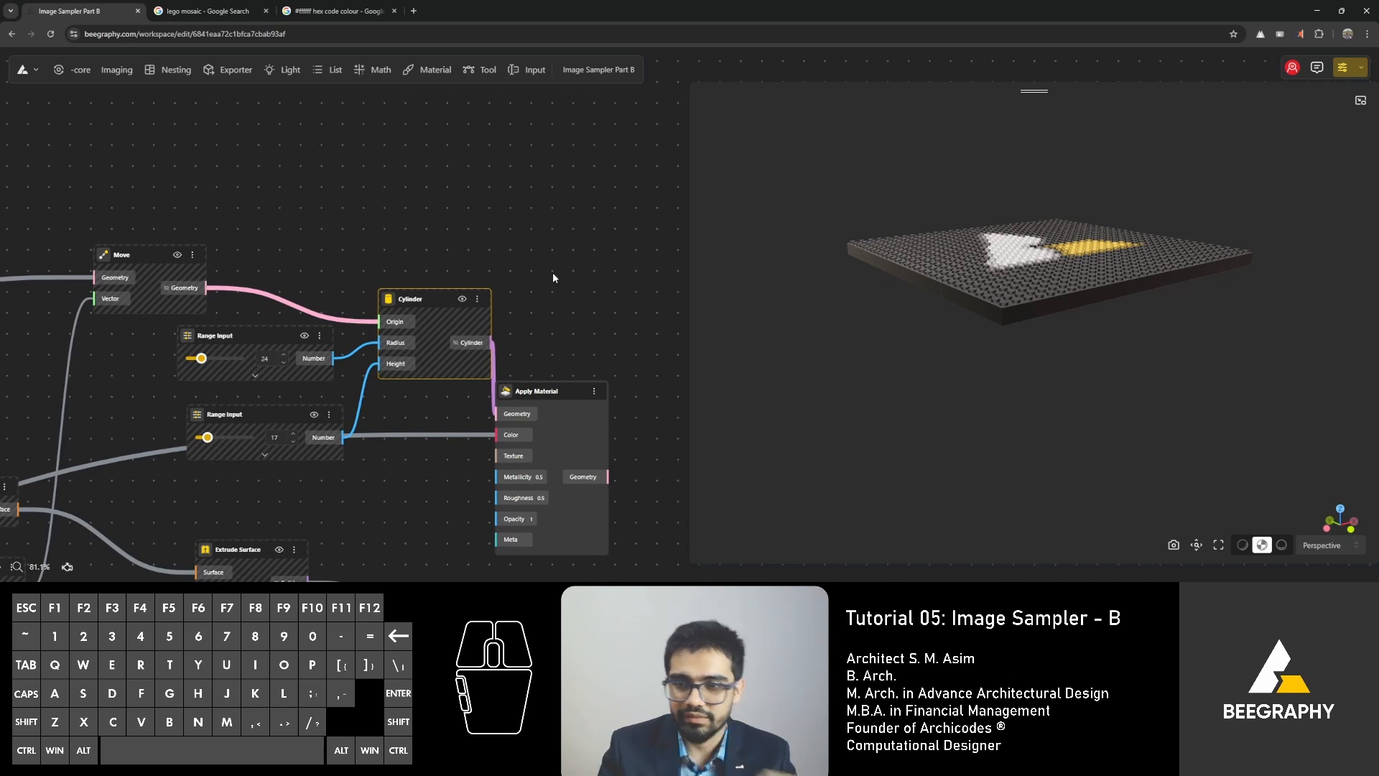
scroll(543, 293, "down", 5)
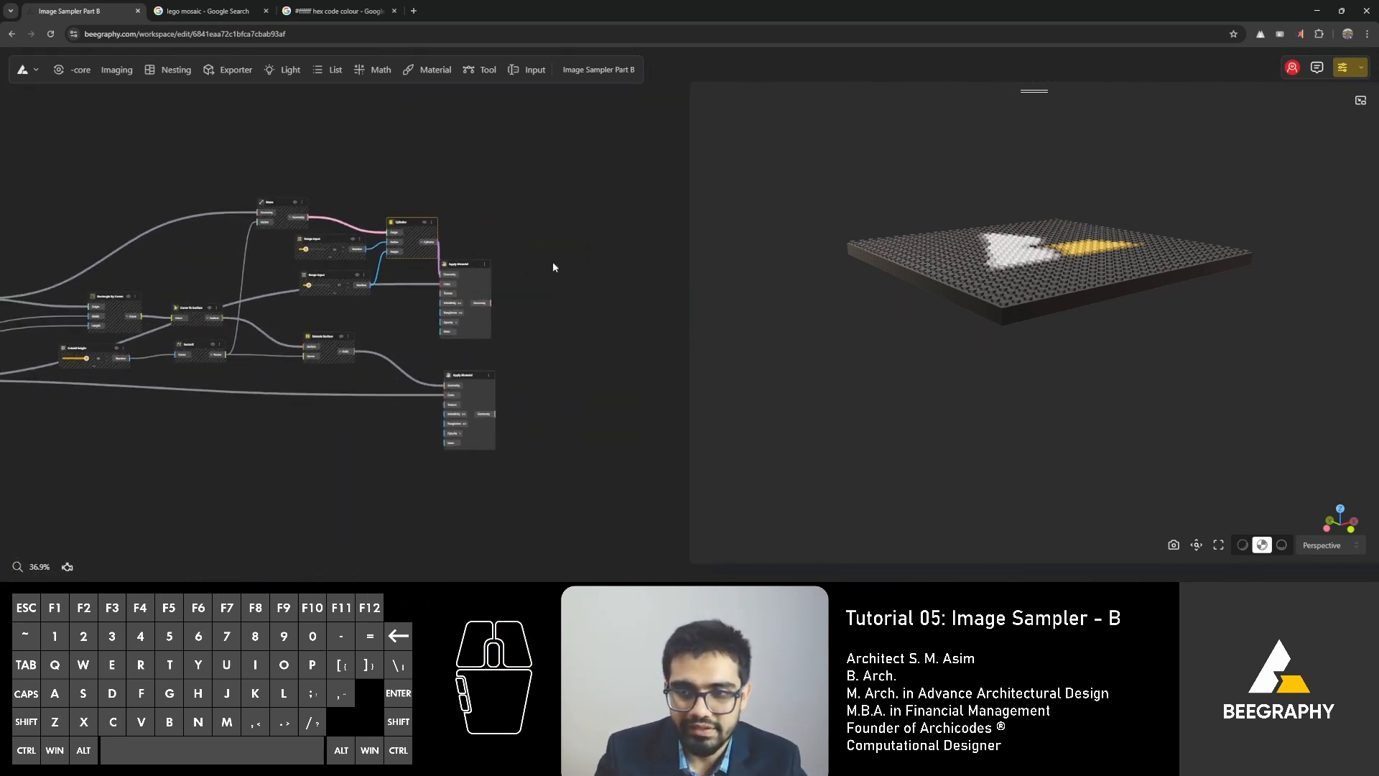
left_click(459, 265)
left_click(466, 375)
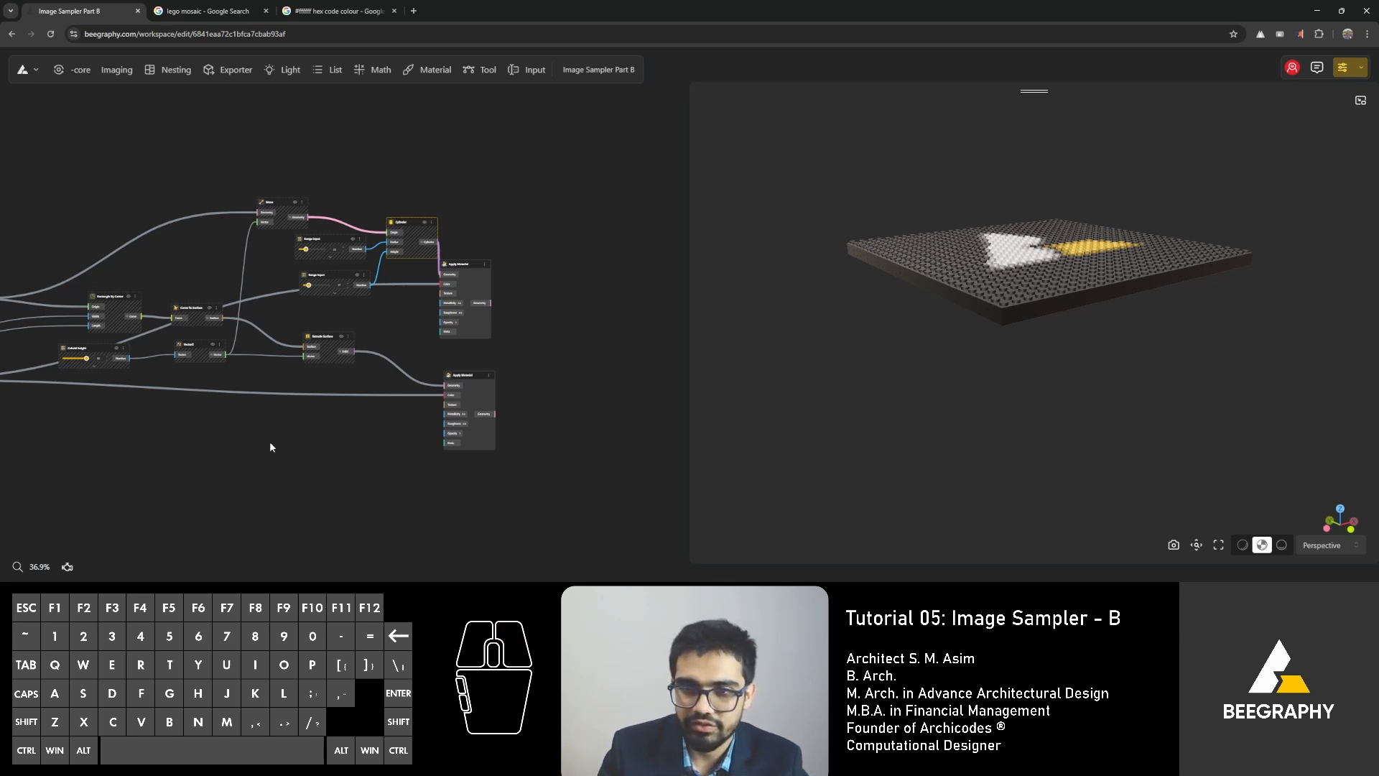
left_click(459, 264)
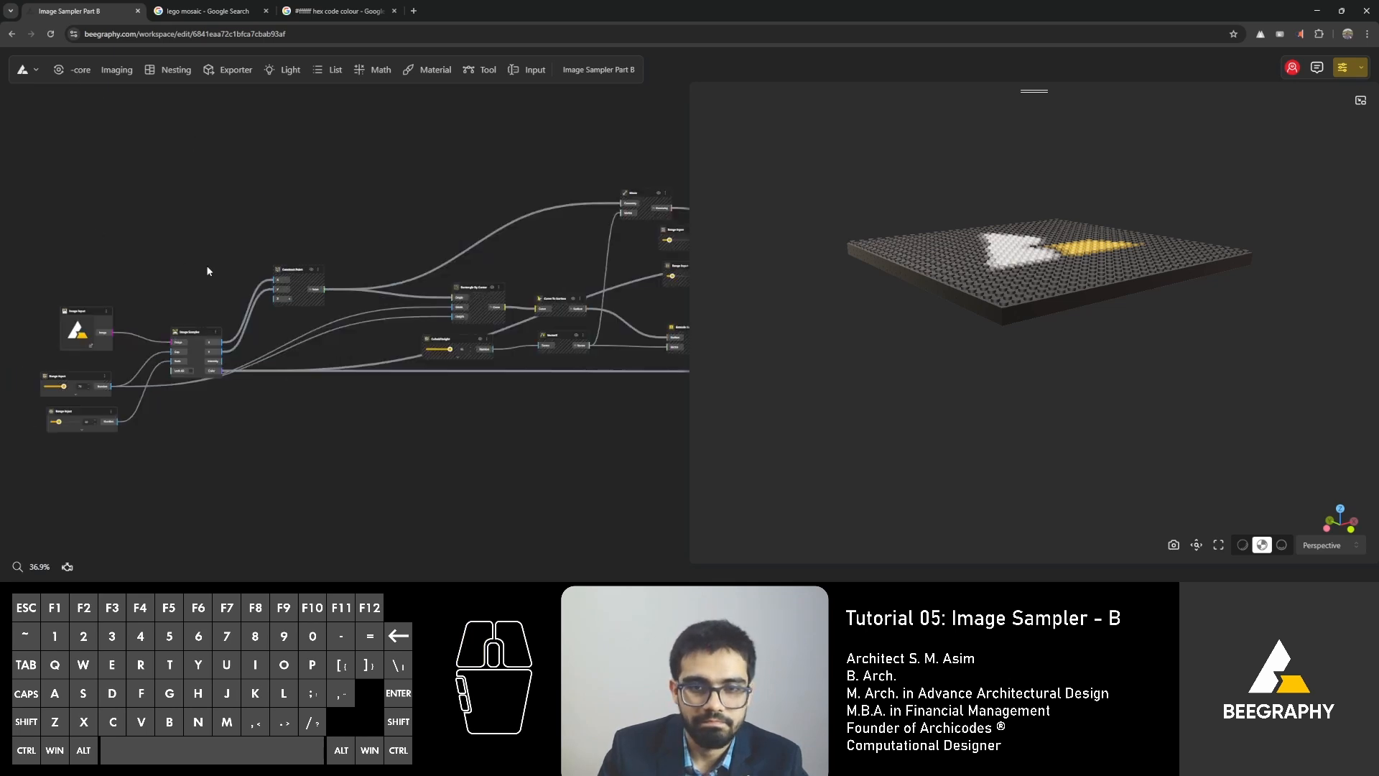
Examine the Image Sampler's gap and scale inputs and trace its outputs towards the Cuboid height node.
scroll(180, 435, "up", 5)
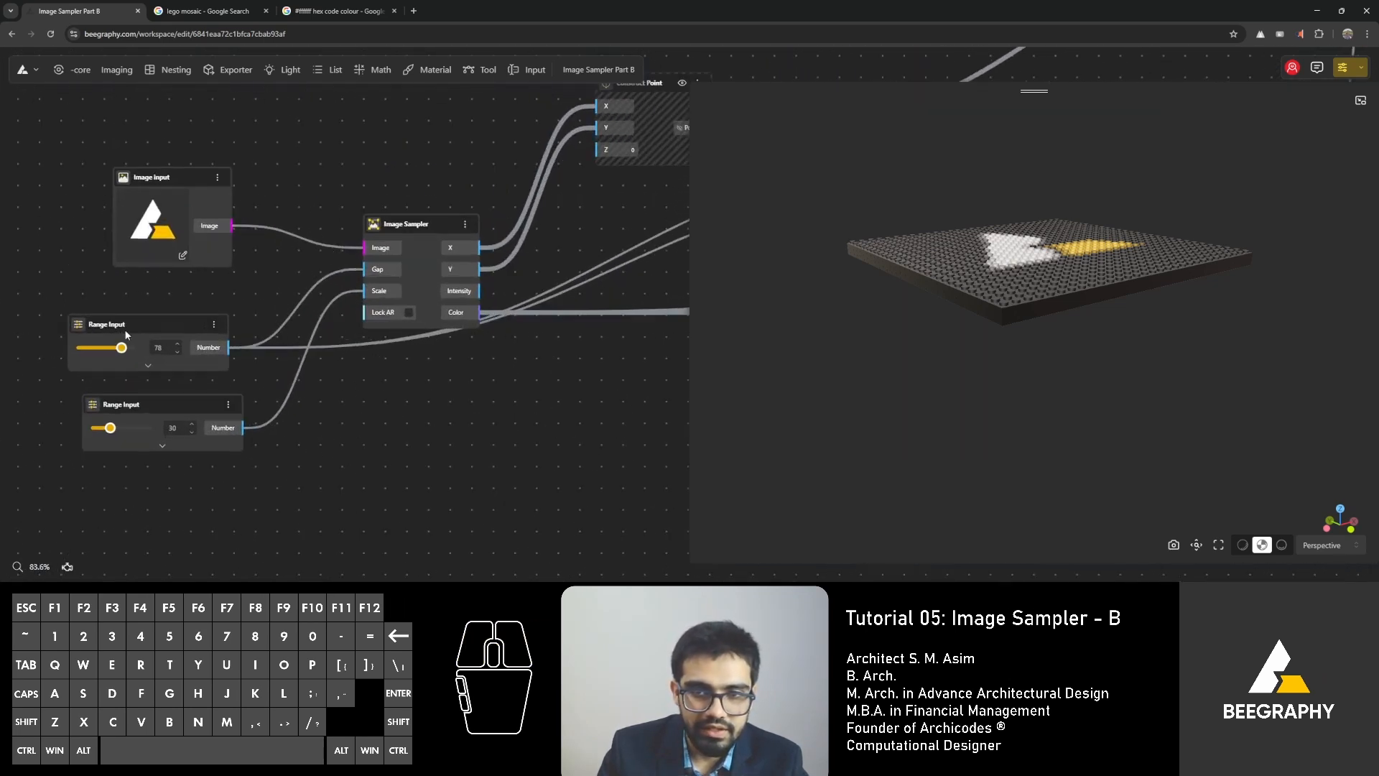
scroll(436, 309, "down", 3)
left_click_drag(490, 333, 78, 379)
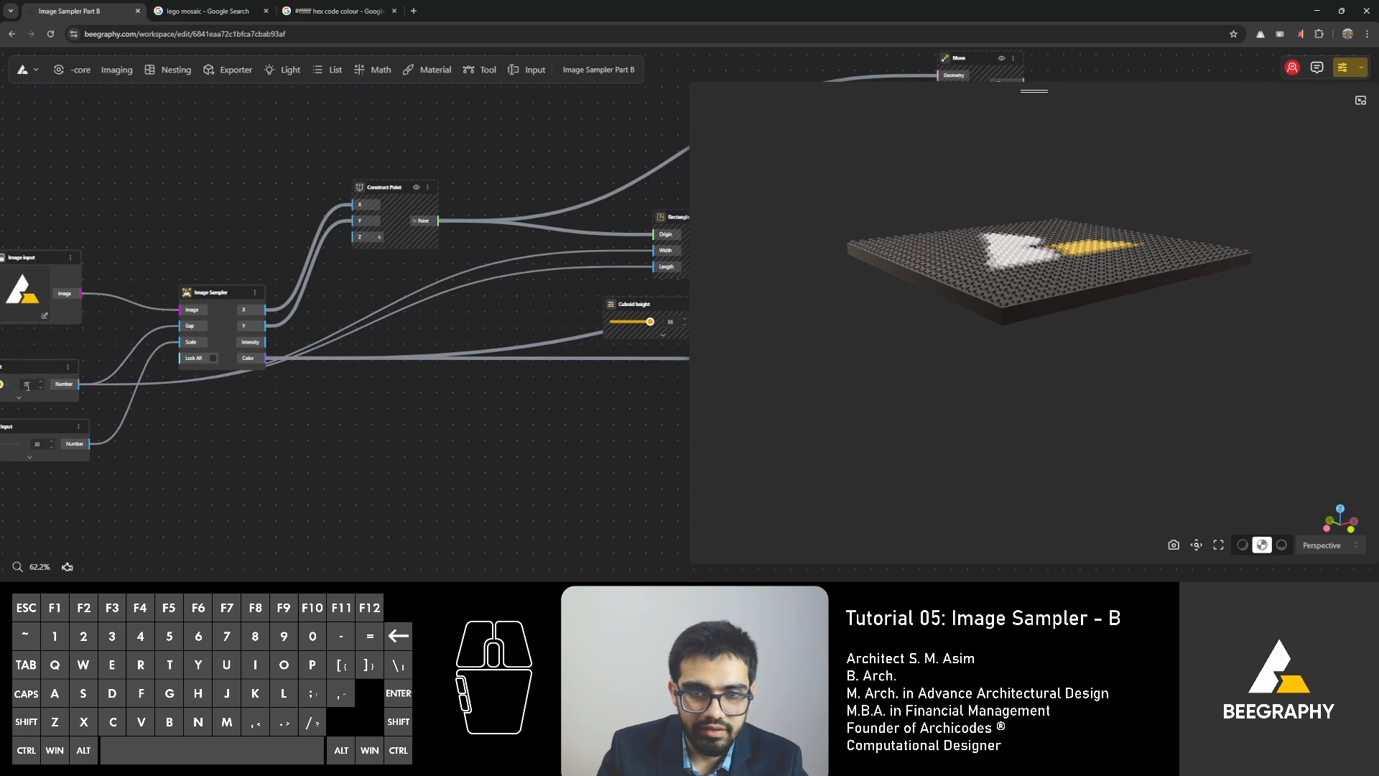
right_click_drag(236, 379, 387, 359)
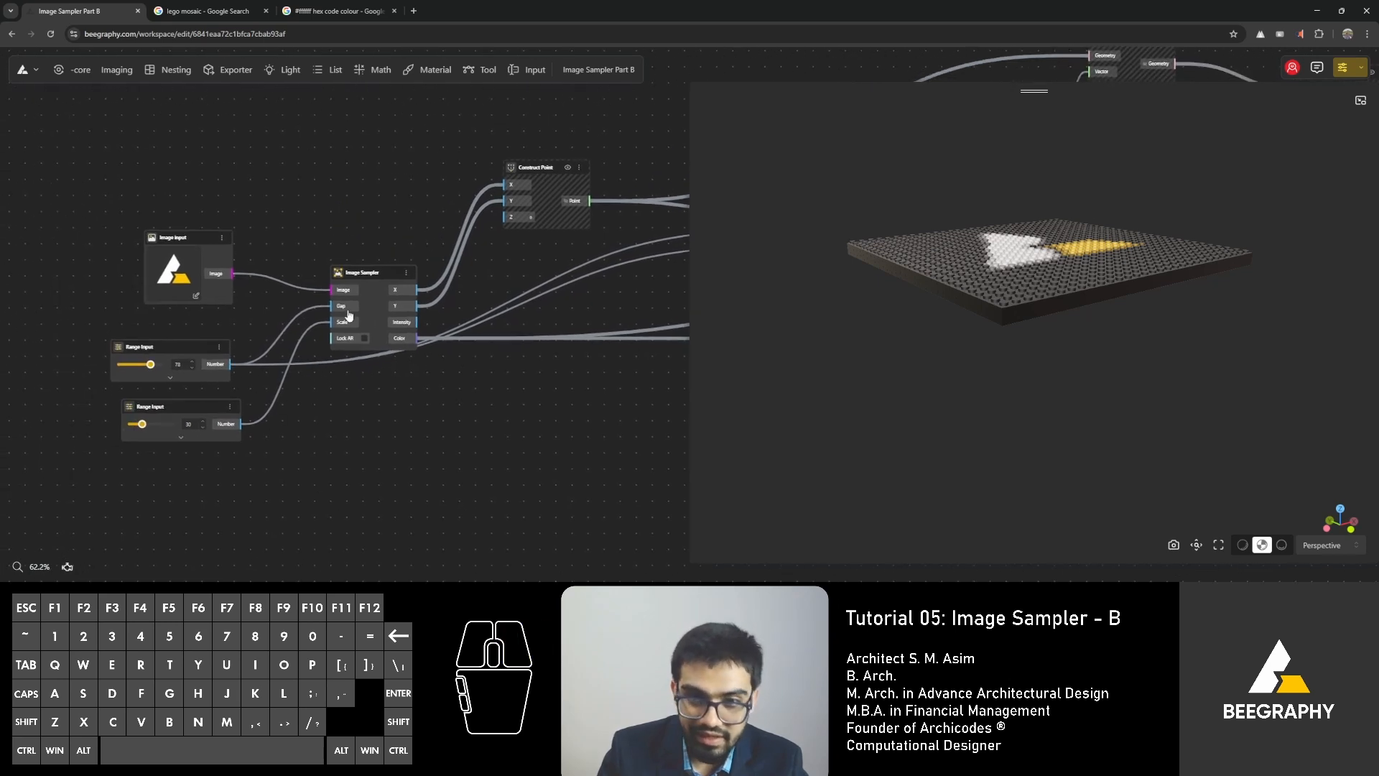
left_click_drag(1008, 309, 991, 364)
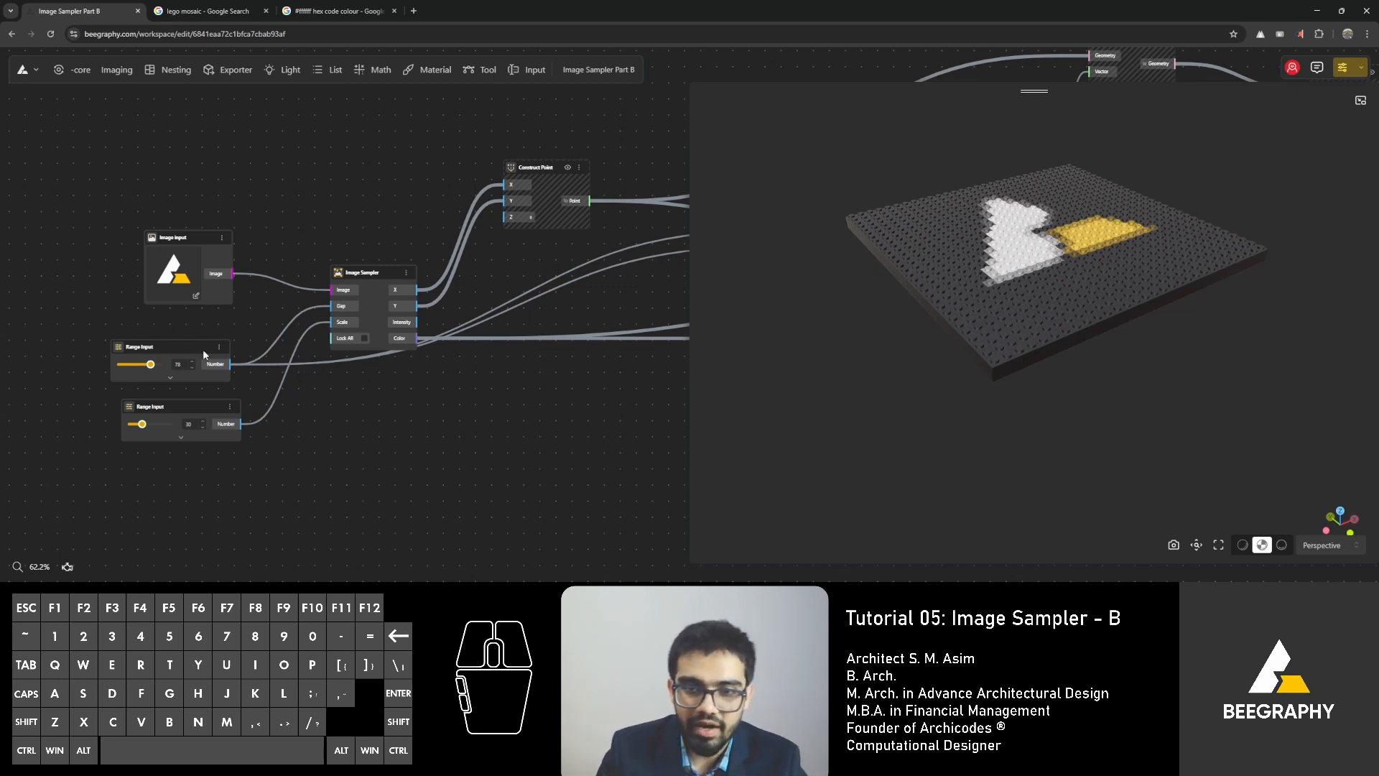
right_click_drag(497, 457, 240, 525)
right_click_drag(476, 376, 419, 407)
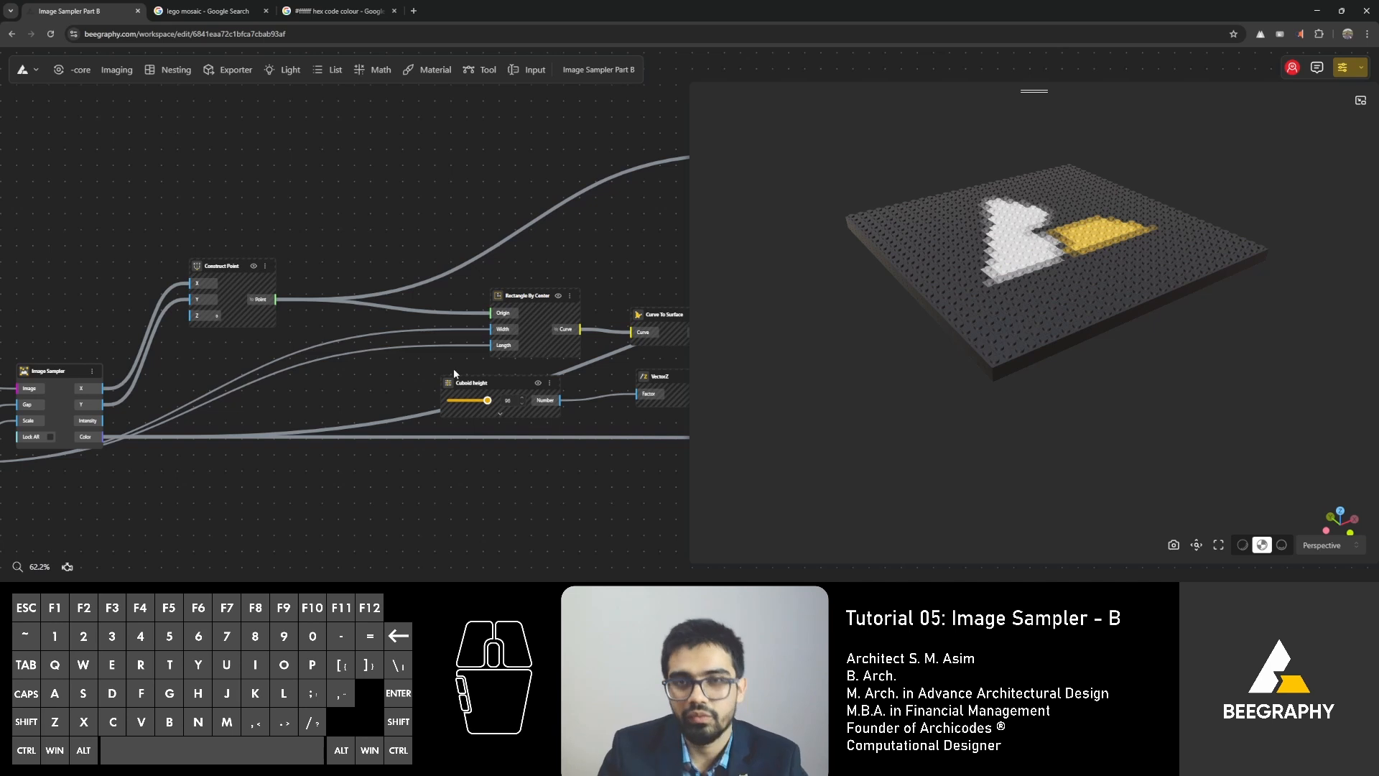
Add a Multiplication node and connect the scale Range Input to A and the gap Range Input to B.
scroll(454, 370, "down", 3)
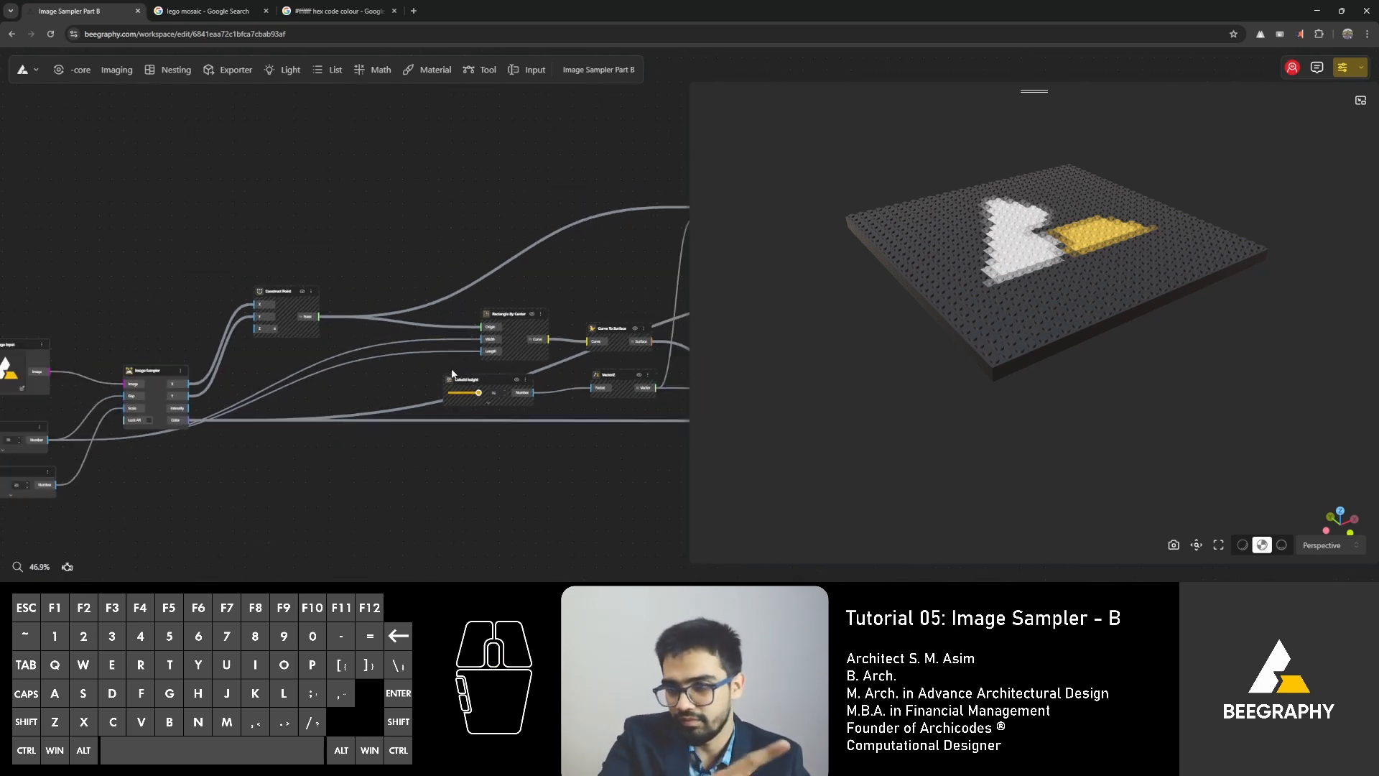
right_click_drag(249, 519, 321, 447)
double_click(320, 448)
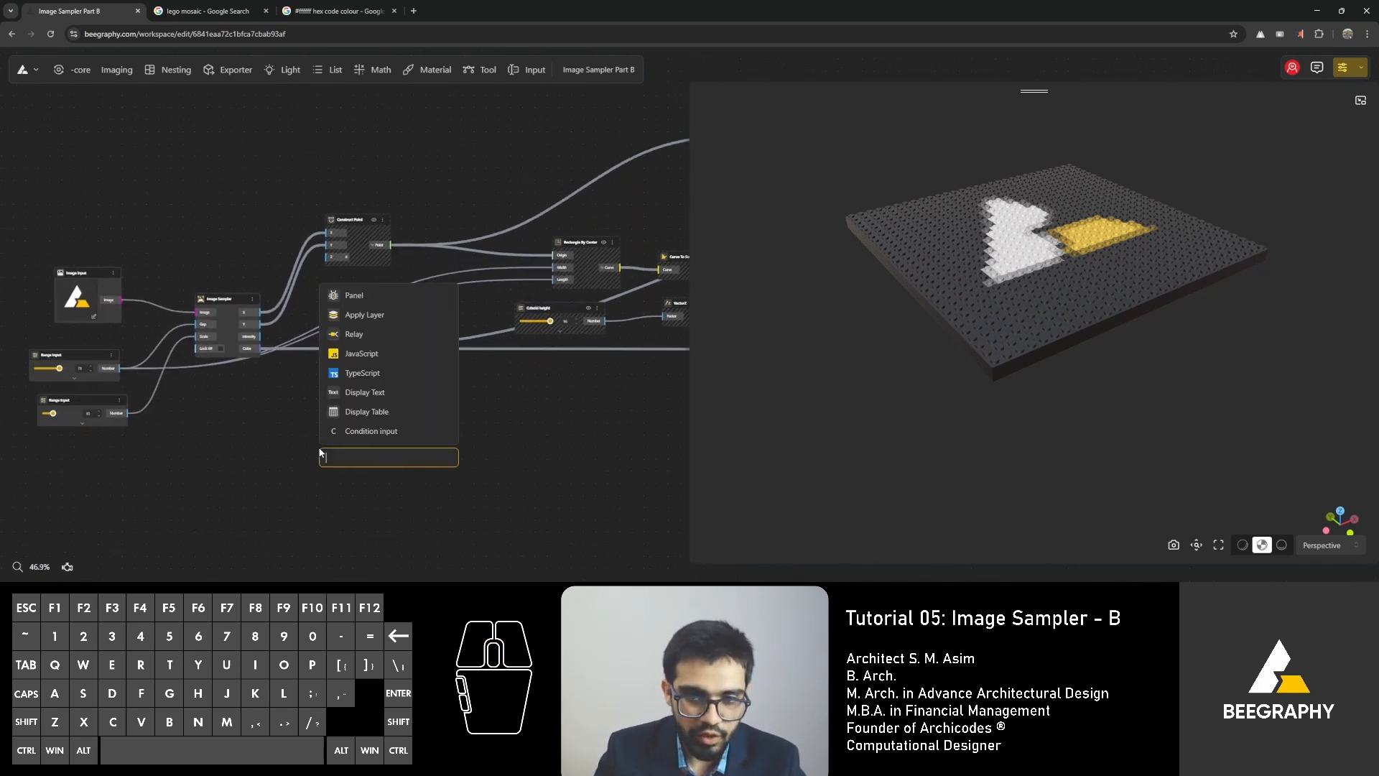
type("*")
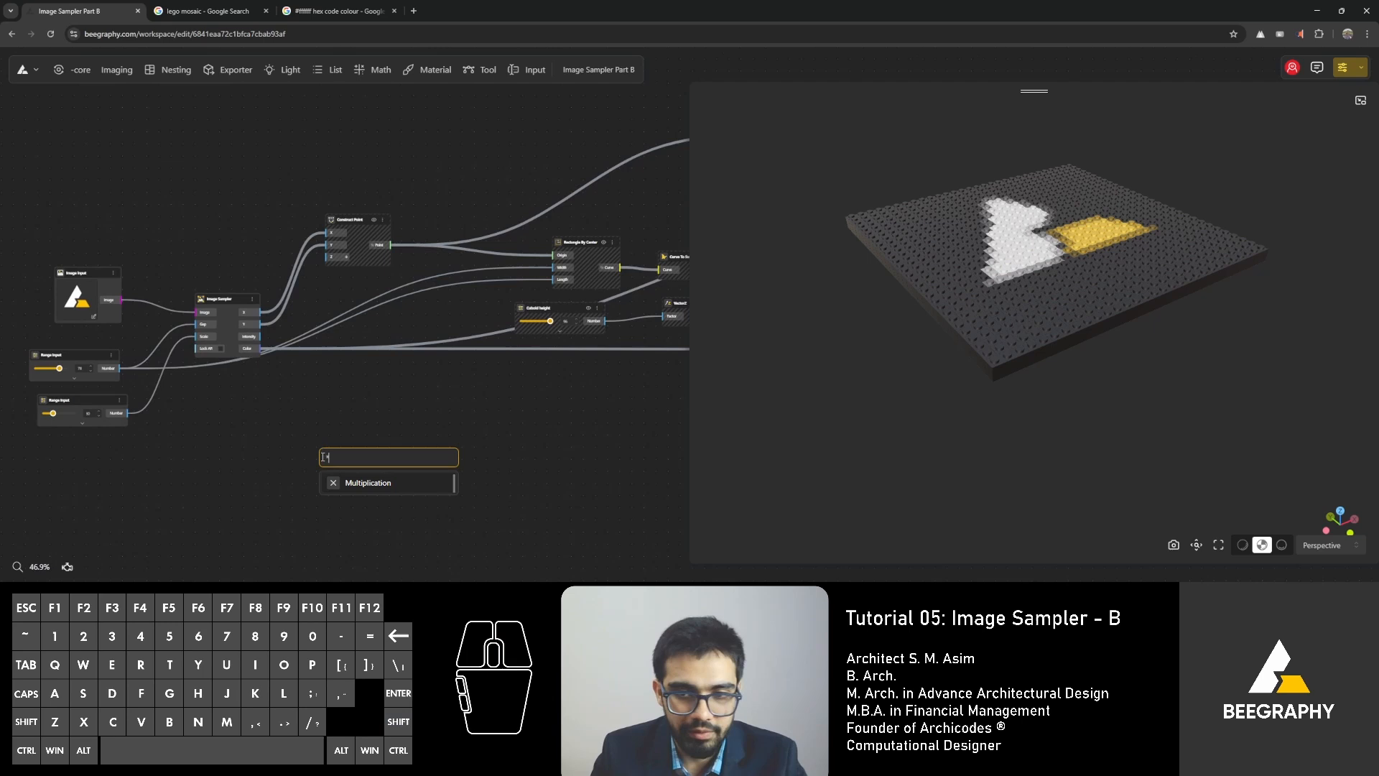
left_click(352, 482)
left_click_drag(127, 414, 324, 467)
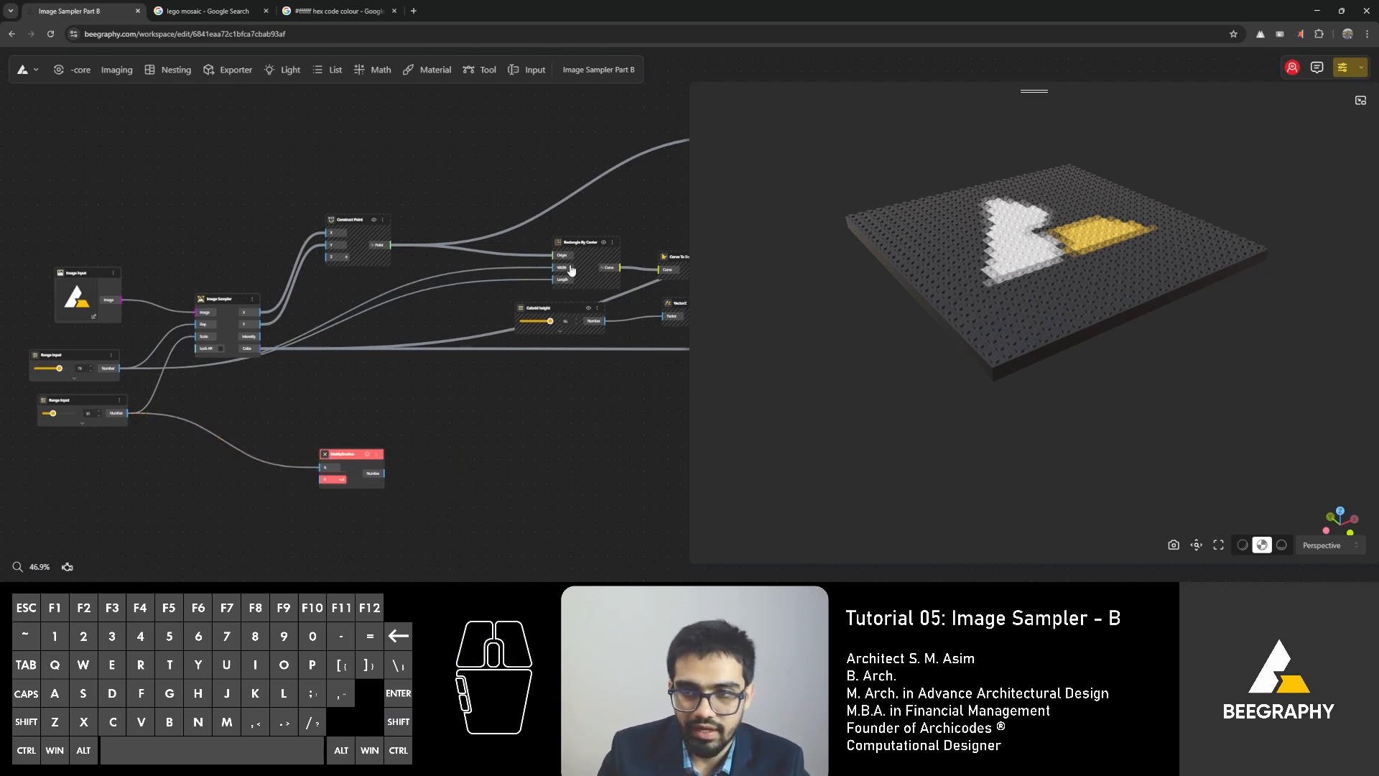
left_click_drag(103, 370, 373, 438)
Add a Rectangle node and drive its width and length with the Multiplication result.
right_click_drag(461, 461, 395, 451)
type("rectang")
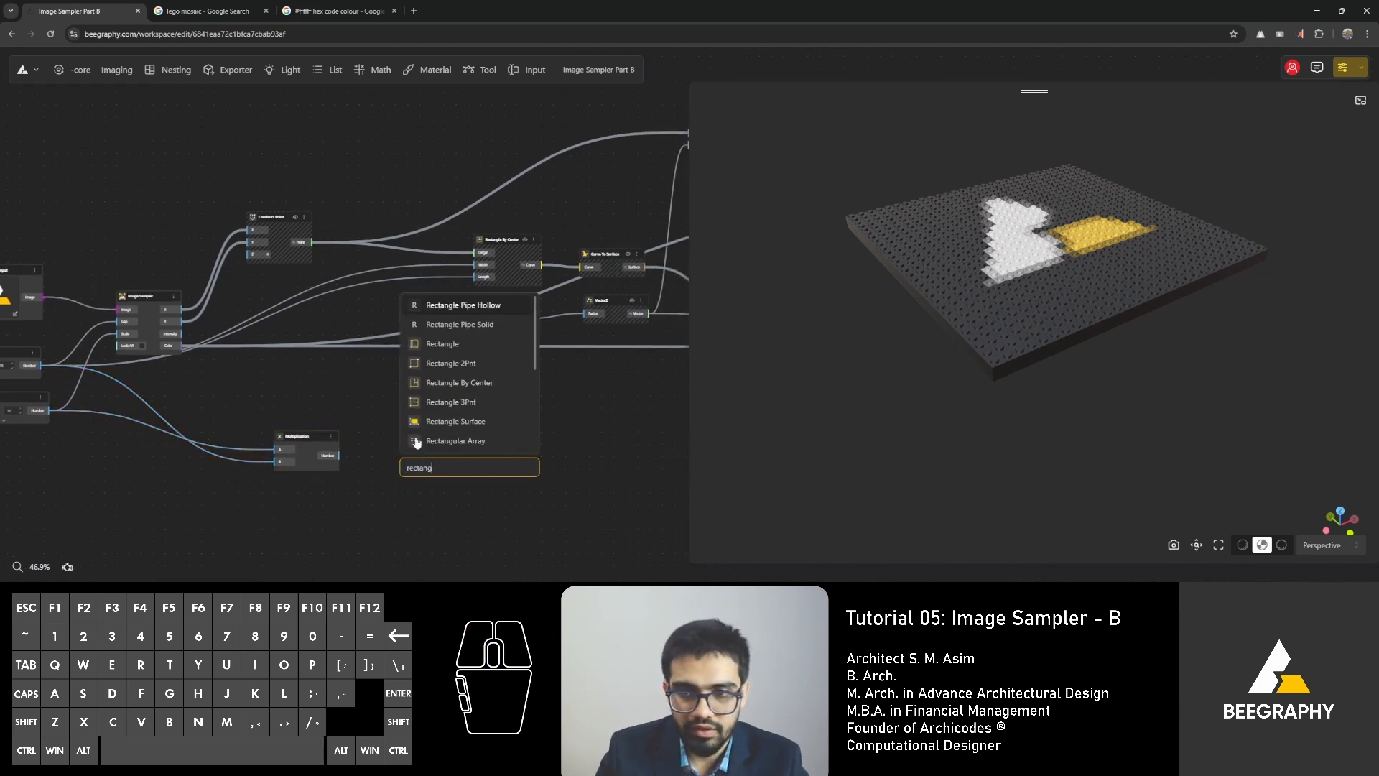
left_click(468, 345)
mouse_move(340, 455)
left_mouse_down()
mouse_move(404, 488)
mouse_move(460, 412)
mouse_move(335, 458)
left_mouse_up()
left_click_drag(424, 463, 433, 456)
Check the rectangle outline from beneath the mosaic and move the Rectangle node farther from the Multiplication node.
left_click_drag(901, 370, 975, 230)
scroll(813, 234, "up", 3)
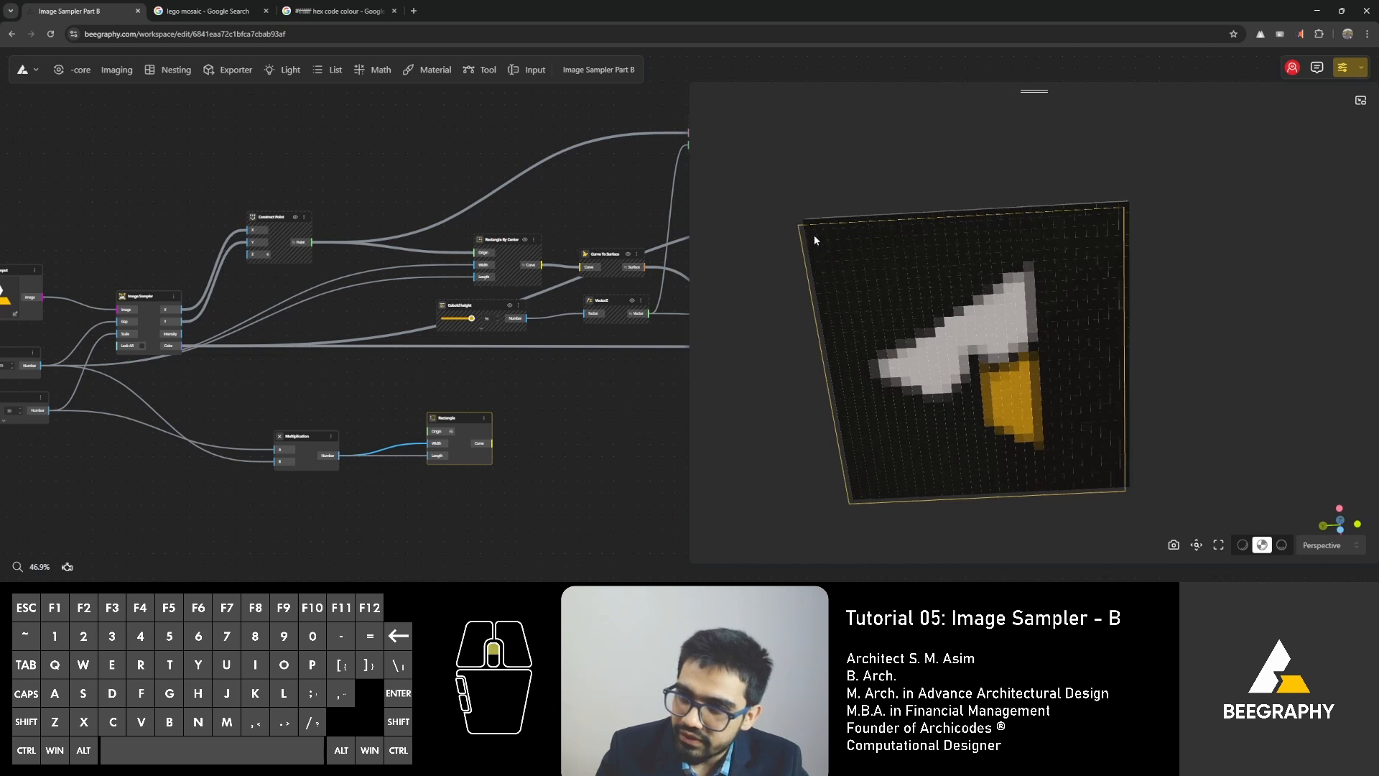
right_click_drag(865, 317, 912, 275)
left_click_drag(432, 429, 544, 428)
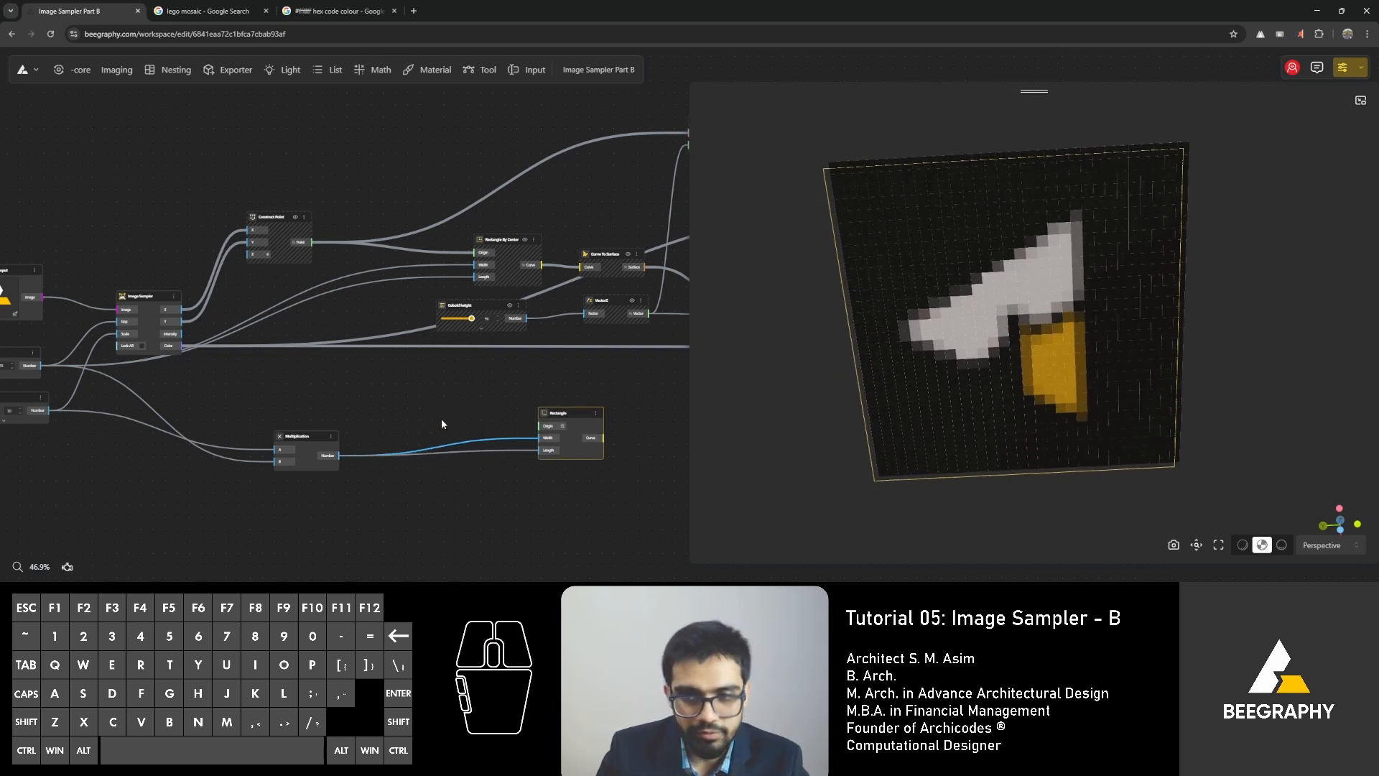
double_click(441, 420)
type("o")
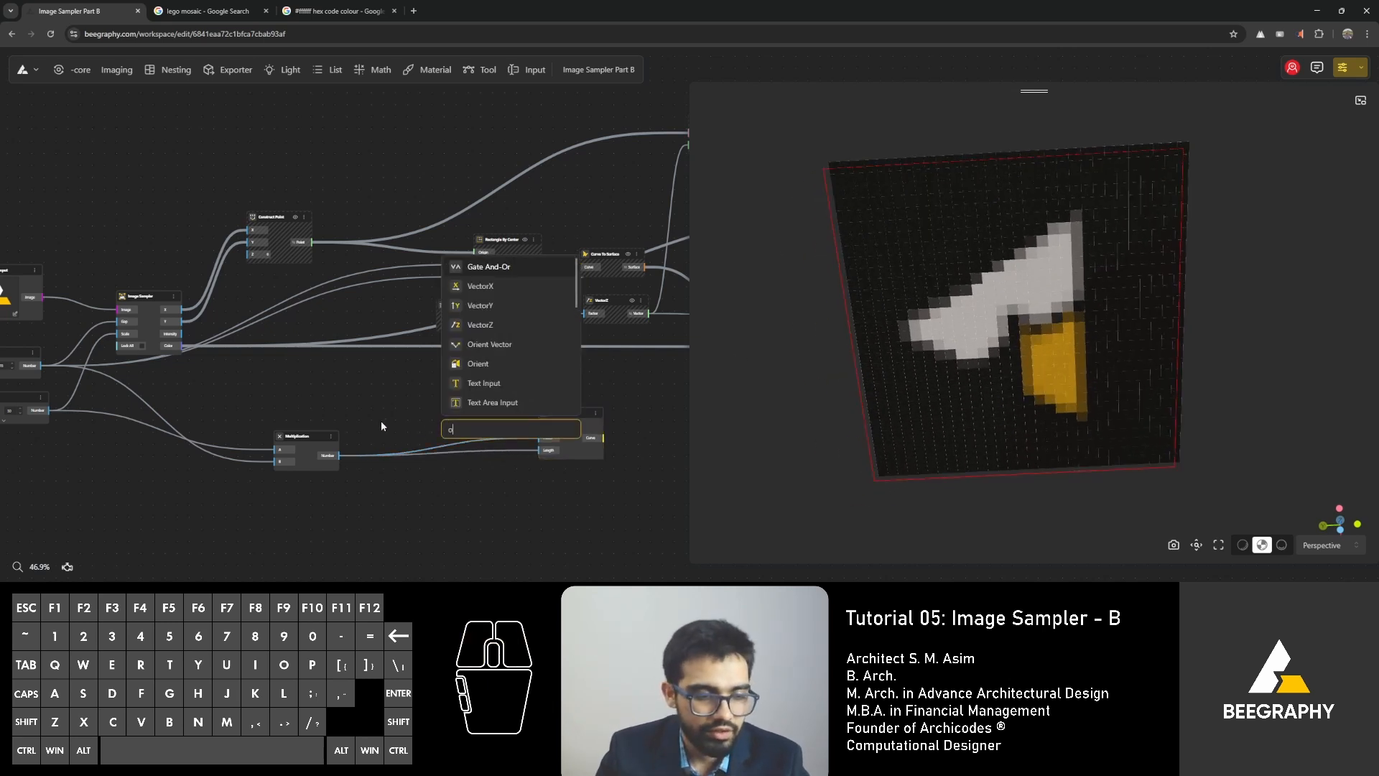
type("rigin")
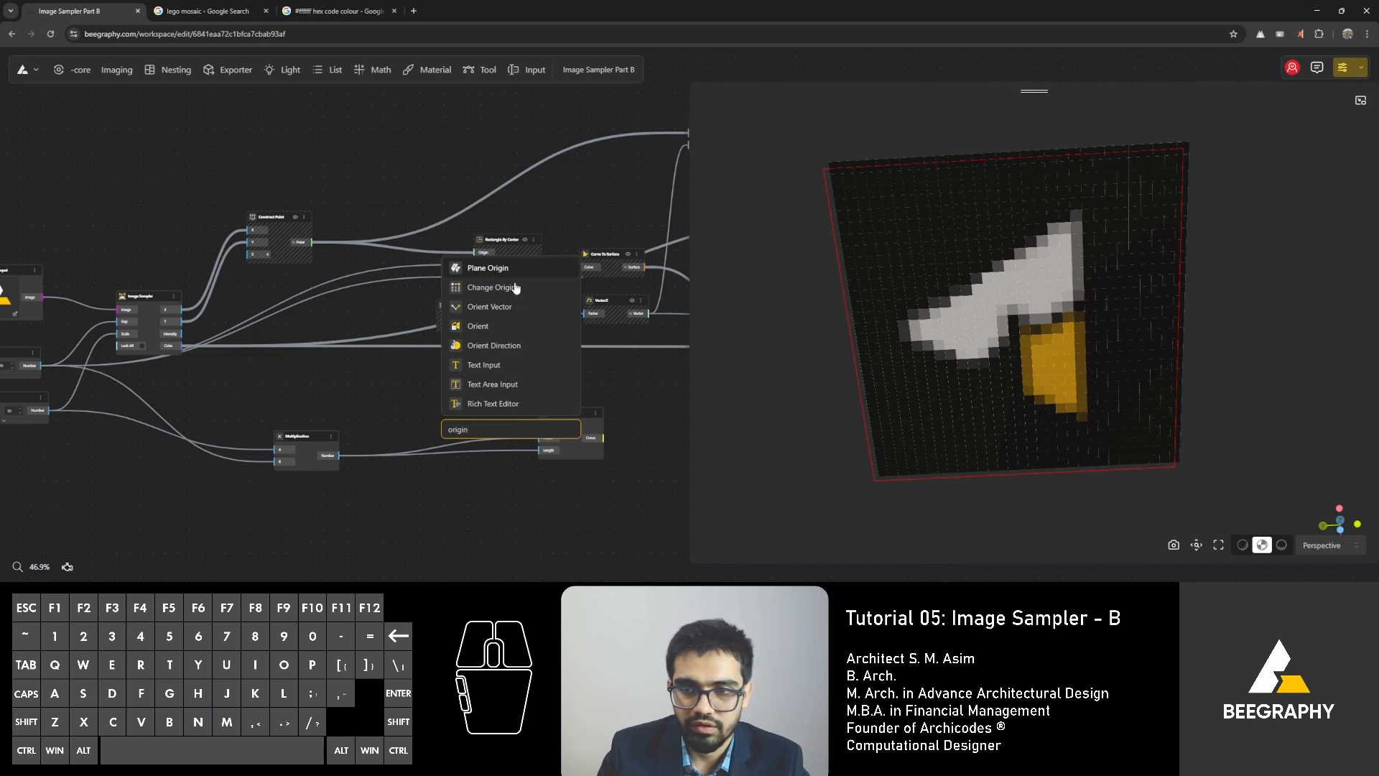
left_click(471, 507)
Inspect the Rectangle node's origin coordinates and compare its outline with the mosaic and the sampler's range inputs.
scroll(544, 436, "up", 10)
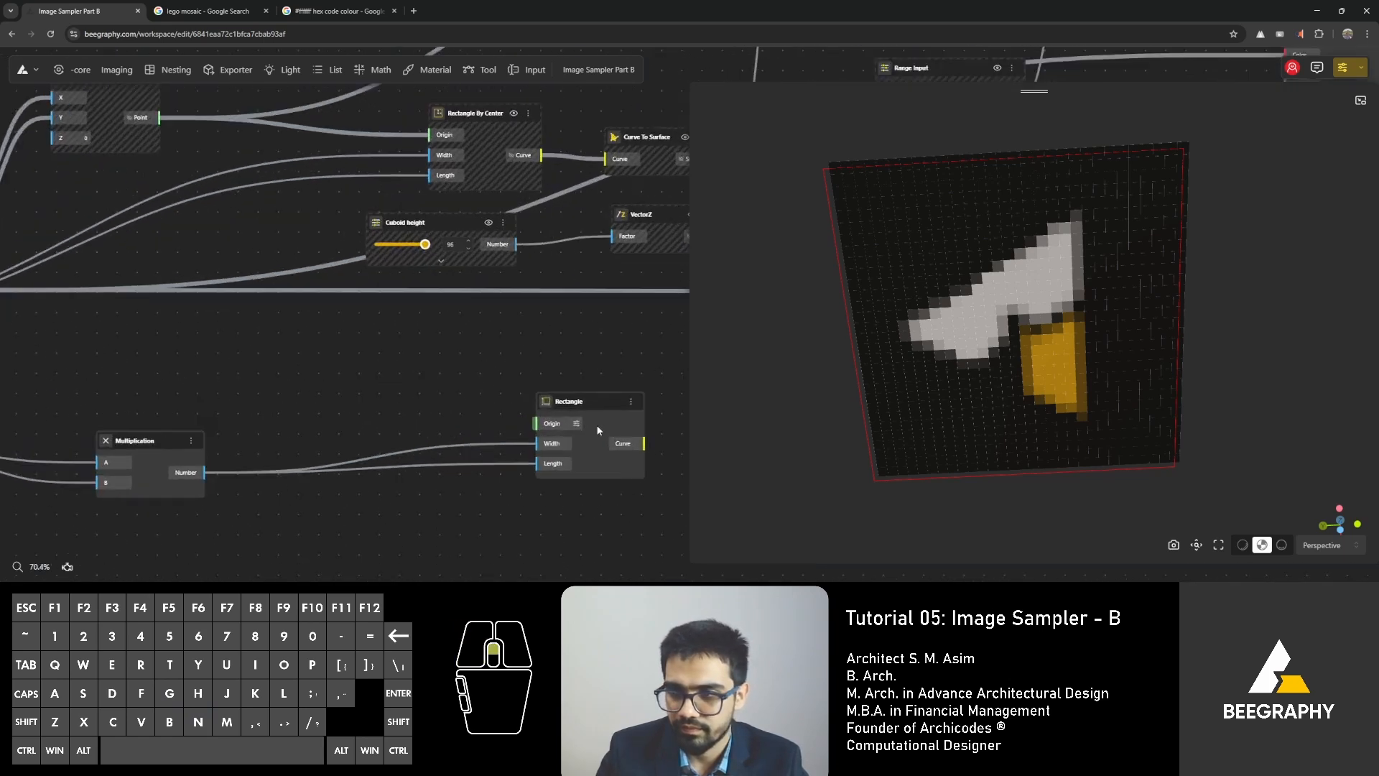
left_click(564, 421)
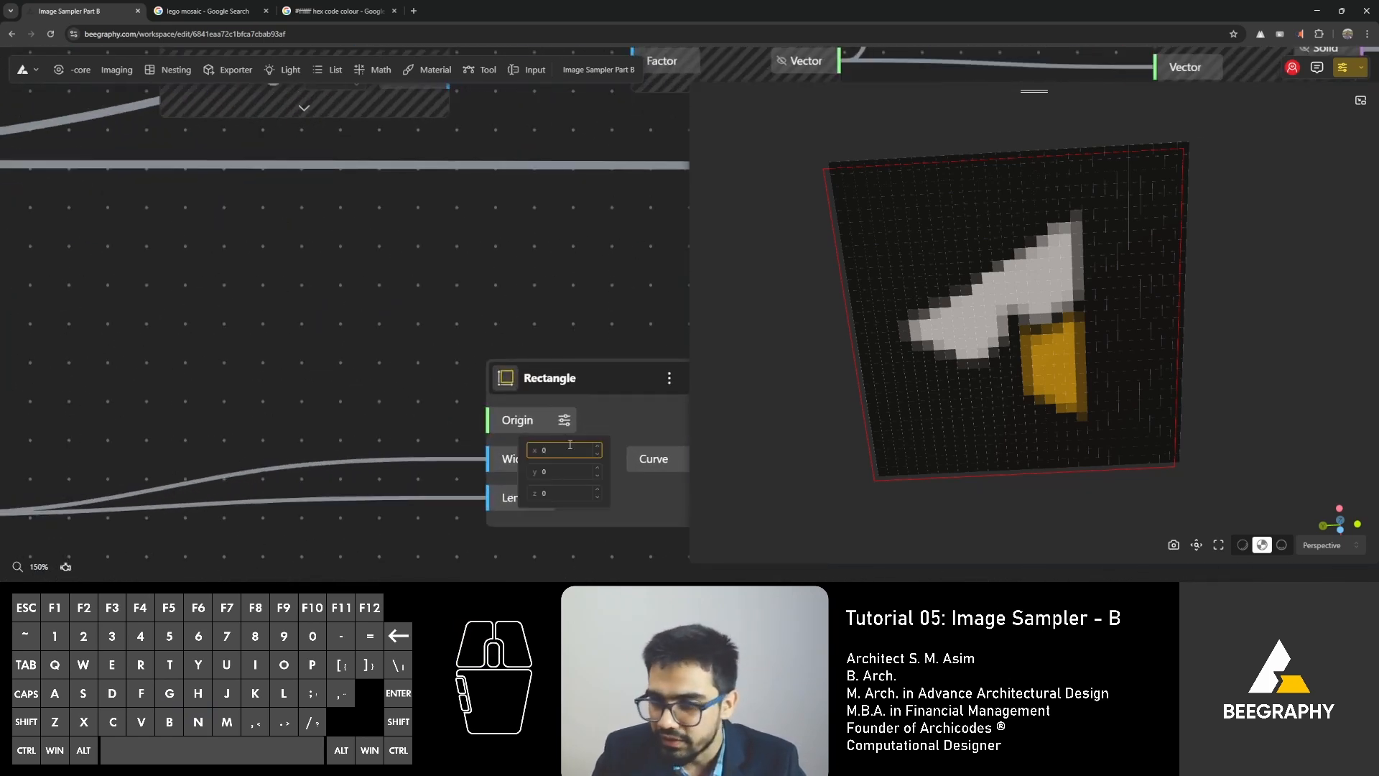
left_click(464, 357)
scroll(1077, 348, "down", 3)
right_click_drag(1078, 348, 1095, 362)
scroll(524, 366, "down", 5)
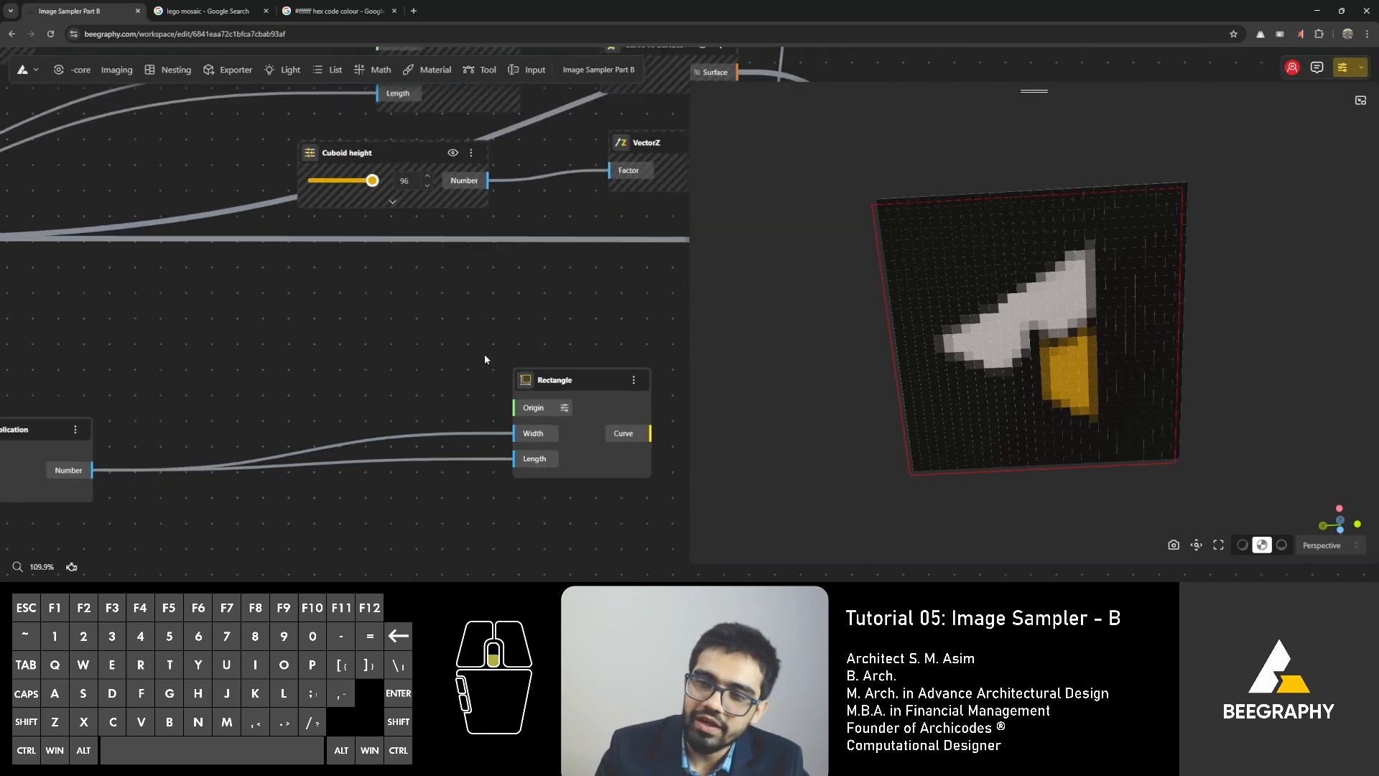
right_click_drag(323, 362, 553, 418)
right_click_drag(244, 413, 381, 418)
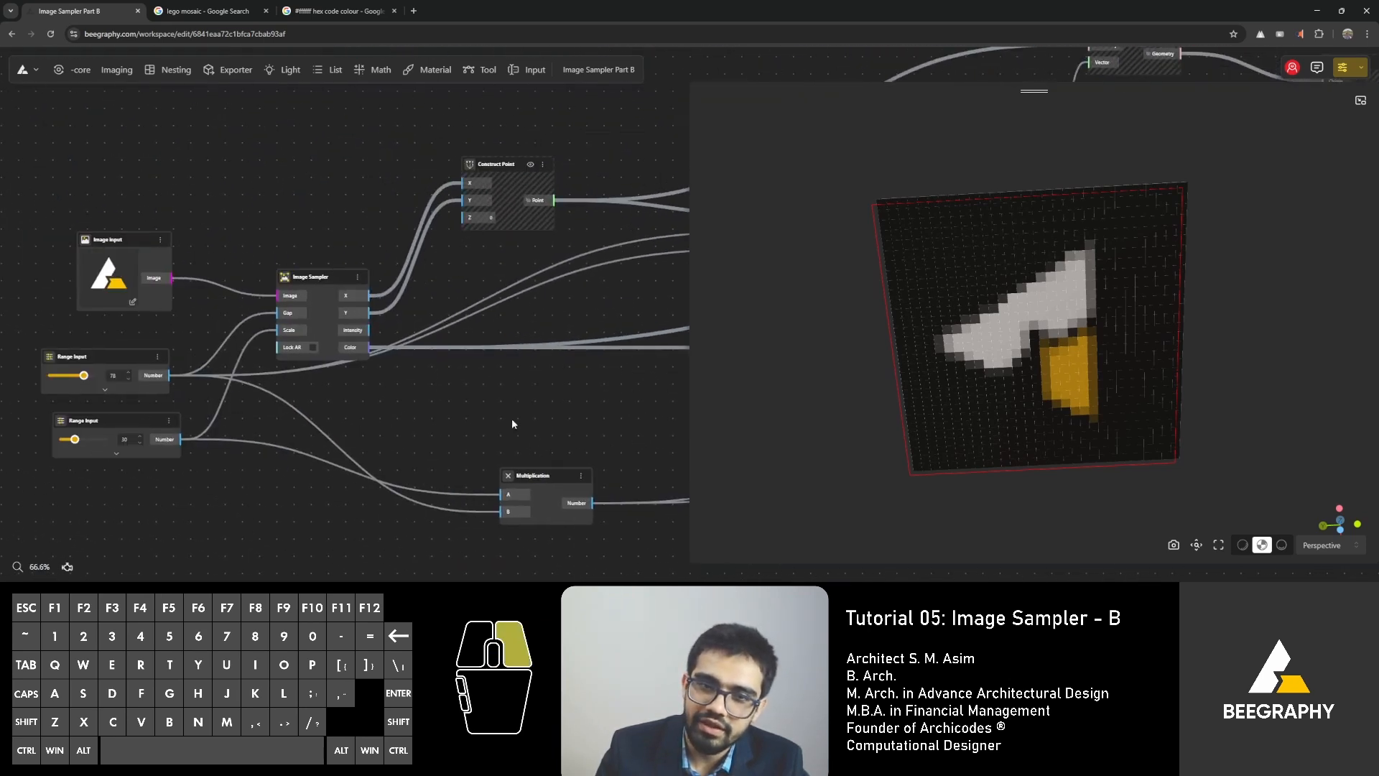
right_click_drag(512, 422, 220, 350)
scroll(636, 390, "up", 2)
scroll(638, 390, "up", 3)
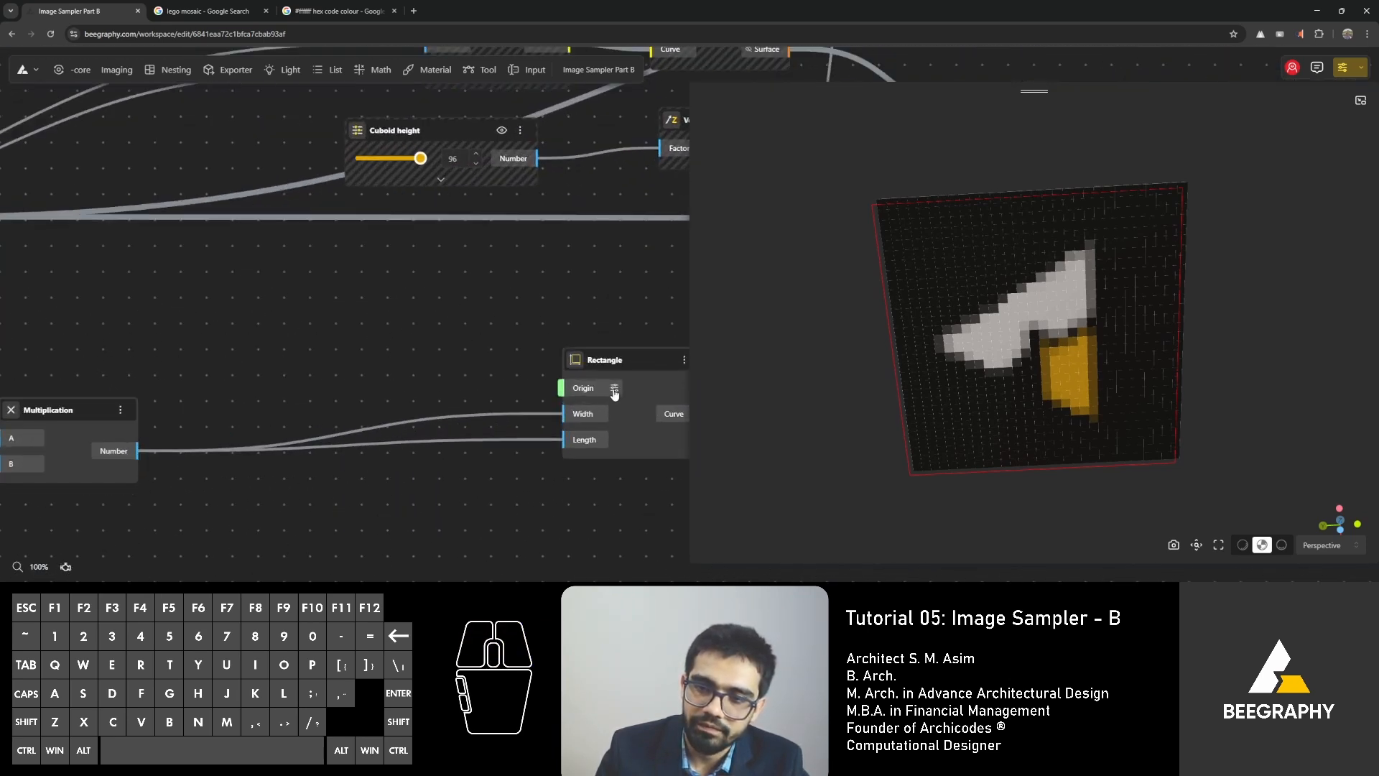
left_click(613, 389)
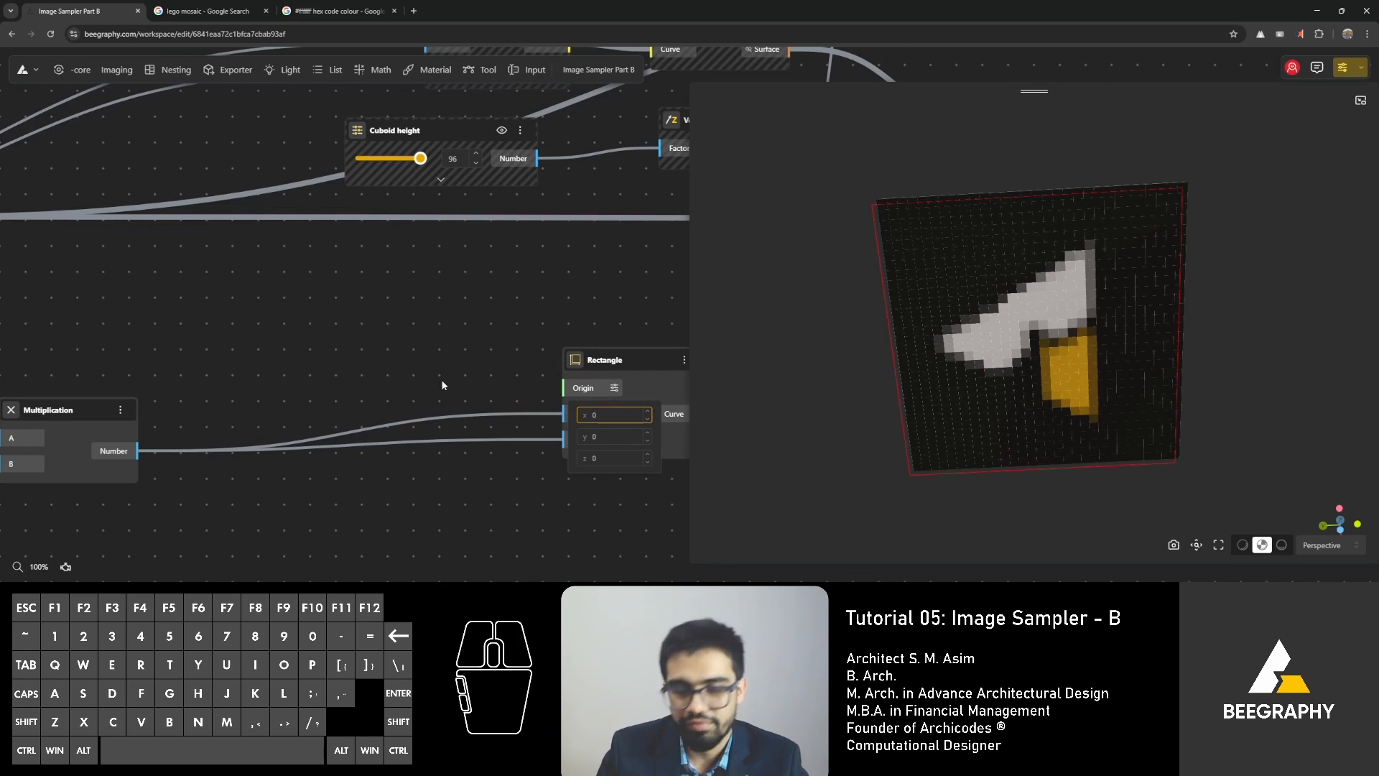
Add a Construct Point node and position it between the Multiplication and Rectangle nodes.
double_click(326, 363)
type("cons")
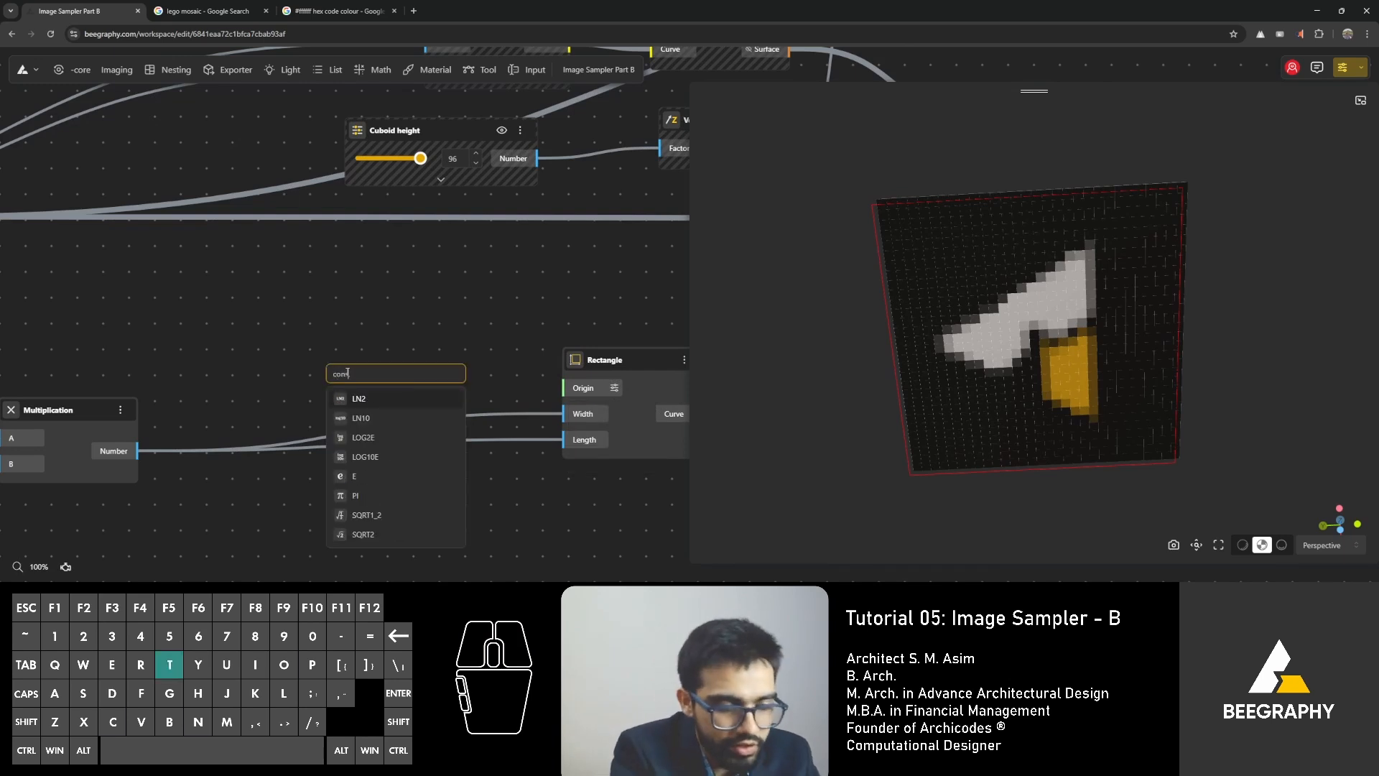
type("truct point")
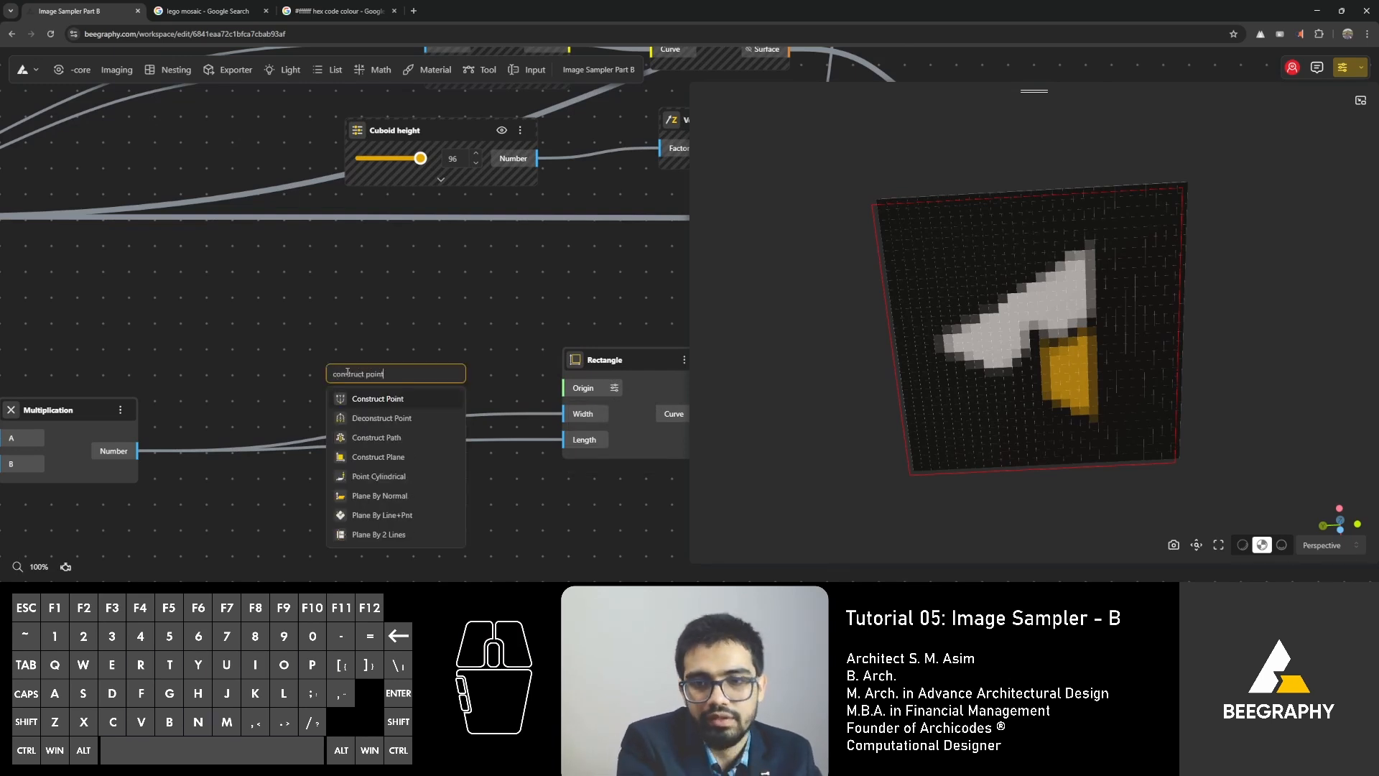
key("Return")
scroll(346, 377, "down", 3)
left_click_drag(347, 375, 321, 328)
right_click_drag(242, 330, 532, 371)
scroll(473, 371, "down", 1)
scroll(472, 371, "down", 2)
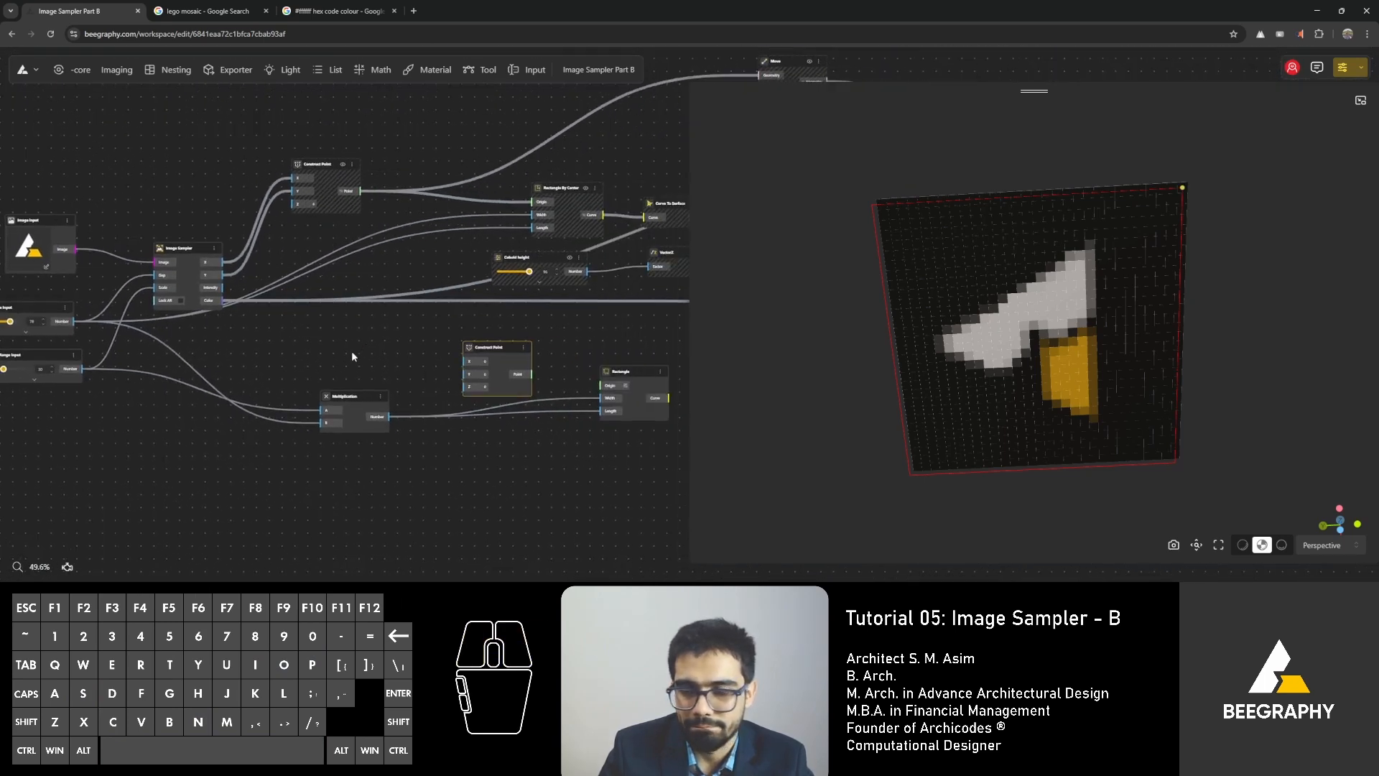
left_click_drag(491, 358, 482, 352)
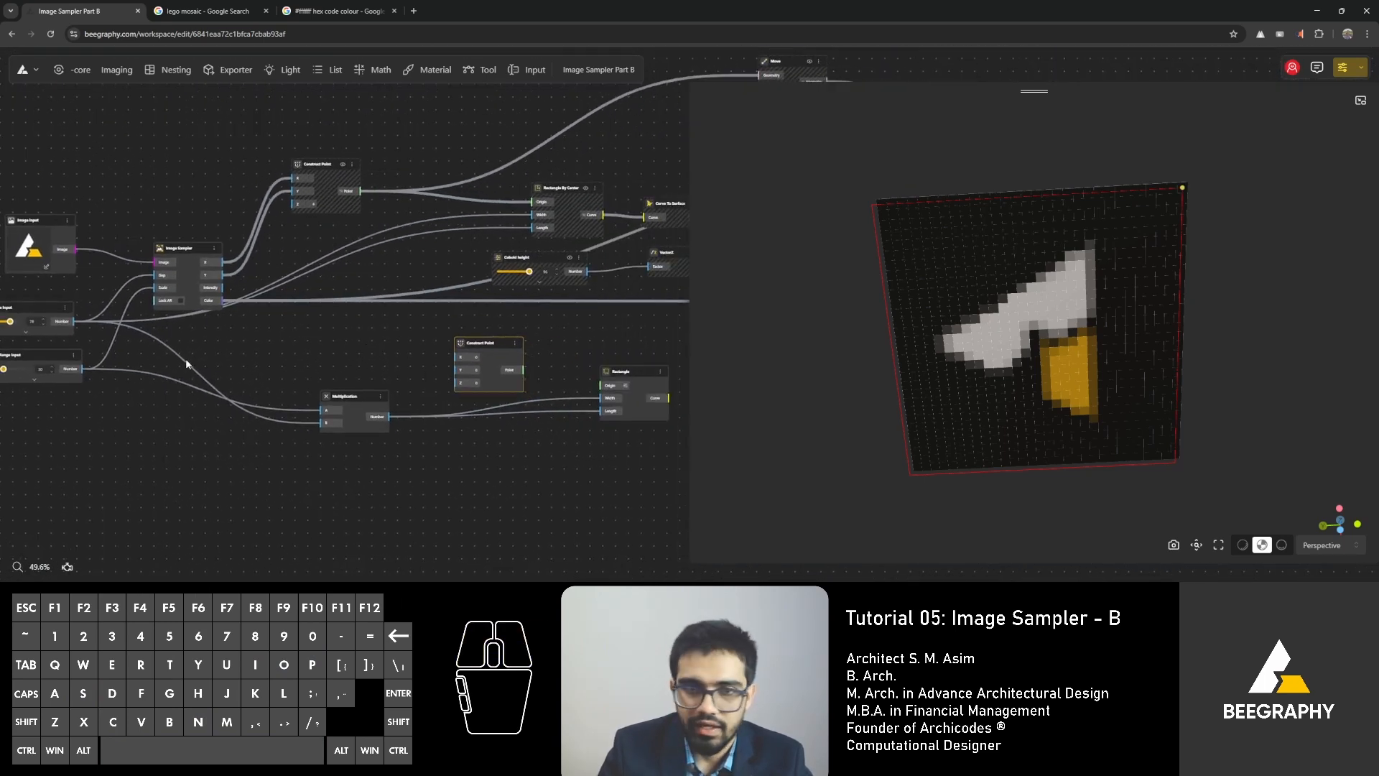
Connect the gap Range Input to both the X and Y inputs of the new Construct Point node.
right_click_drag(187, 361, 253, 360)
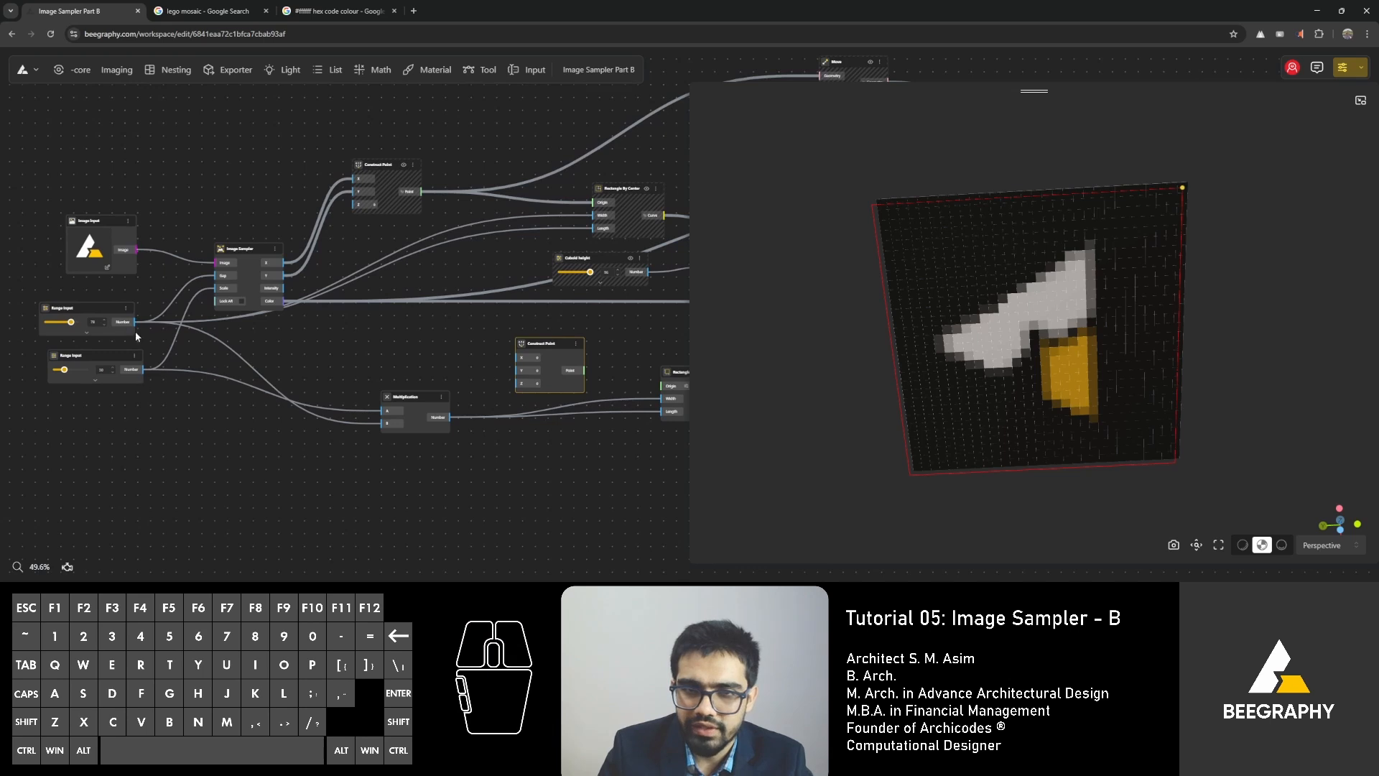
left_click_drag(133, 323, 500, 364)
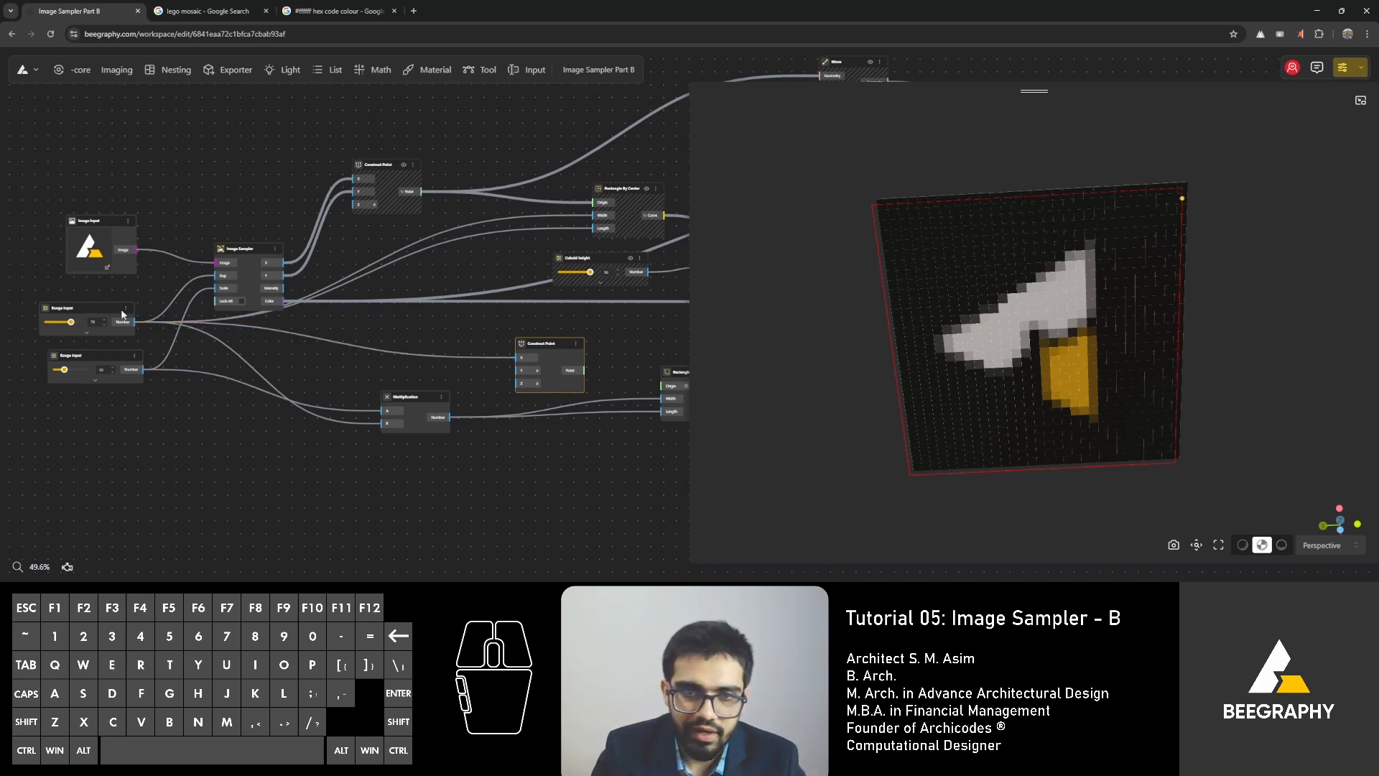
left_click_drag(133, 321, 522, 370)
right_click_drag(572, 349, 441, 332)
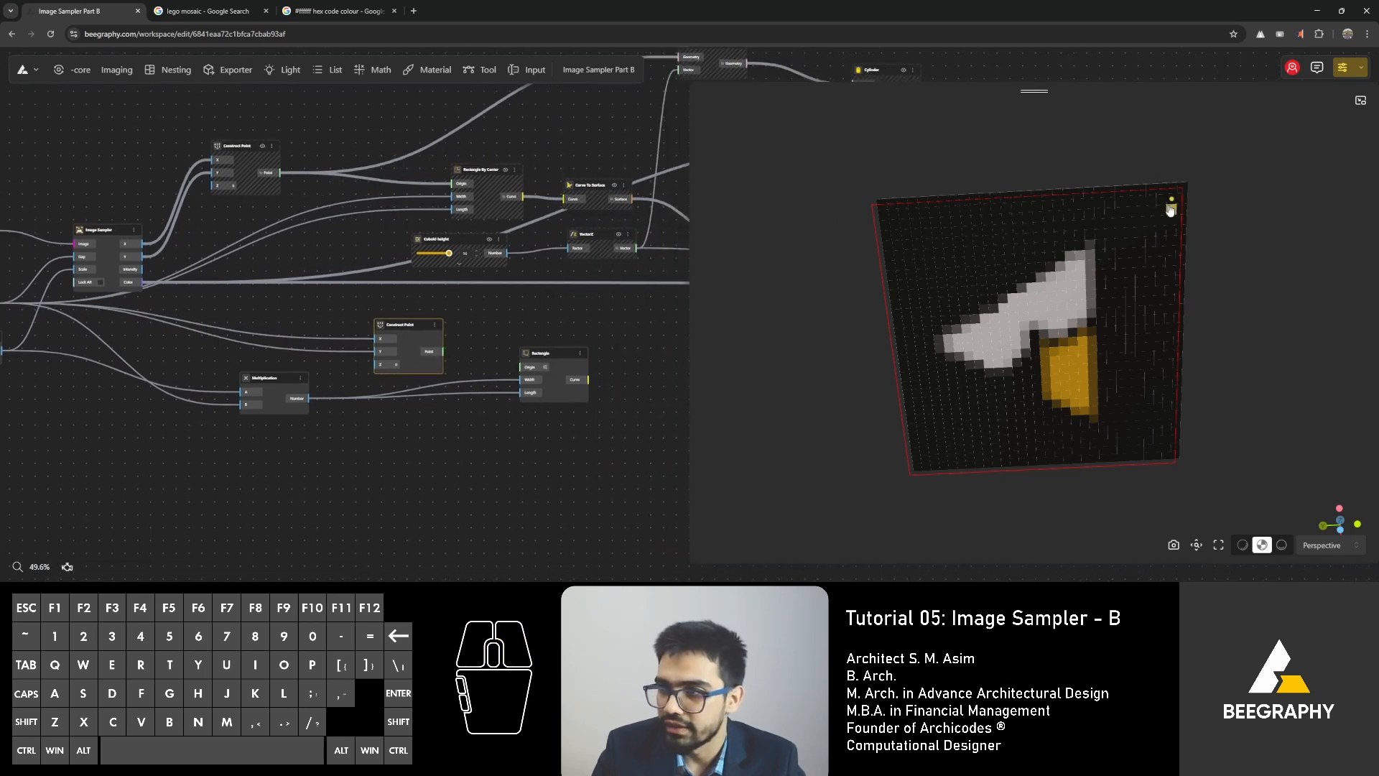
Add an Opposite node, feed it from the gap Range Input, and connect its output to the lower Construct Point's X and Y inputs.
right_click_drag(482, 381, 589, 363)
double_click(434, 349)
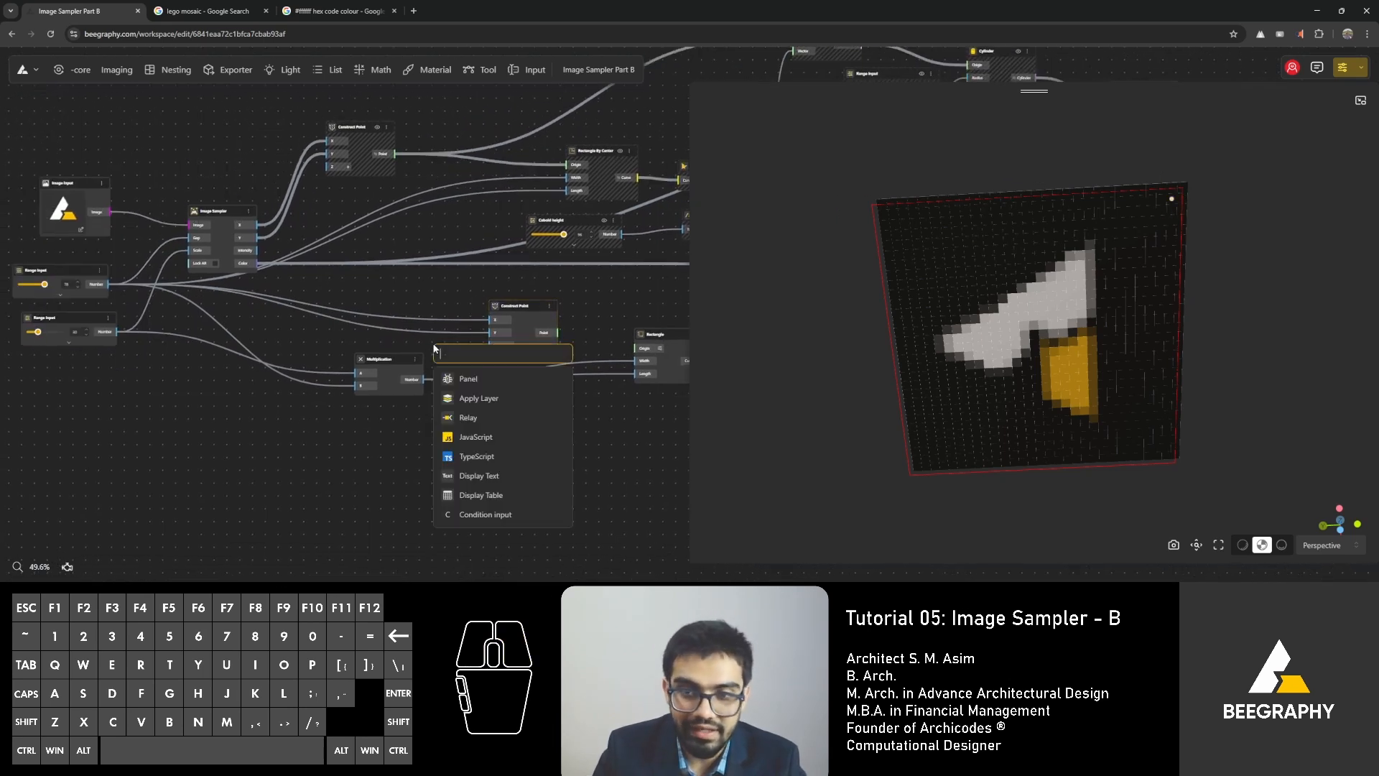
type("opposit")
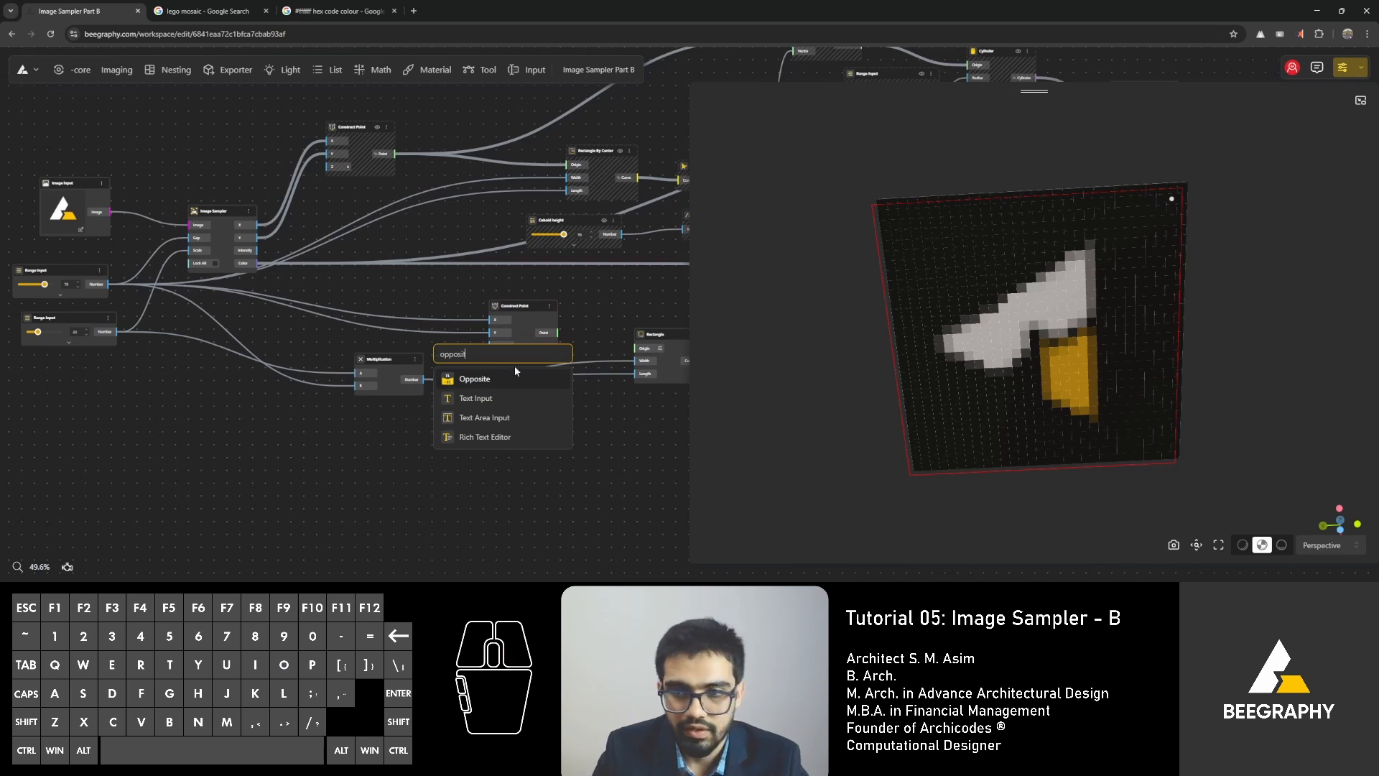
left_click(506, 379)
left_click_drag(494, 352, 388, 305)
left_click_drag(109, 284, 312, 353, "ctrl+shift")
left_click_drag(490, 320, 101, 286)
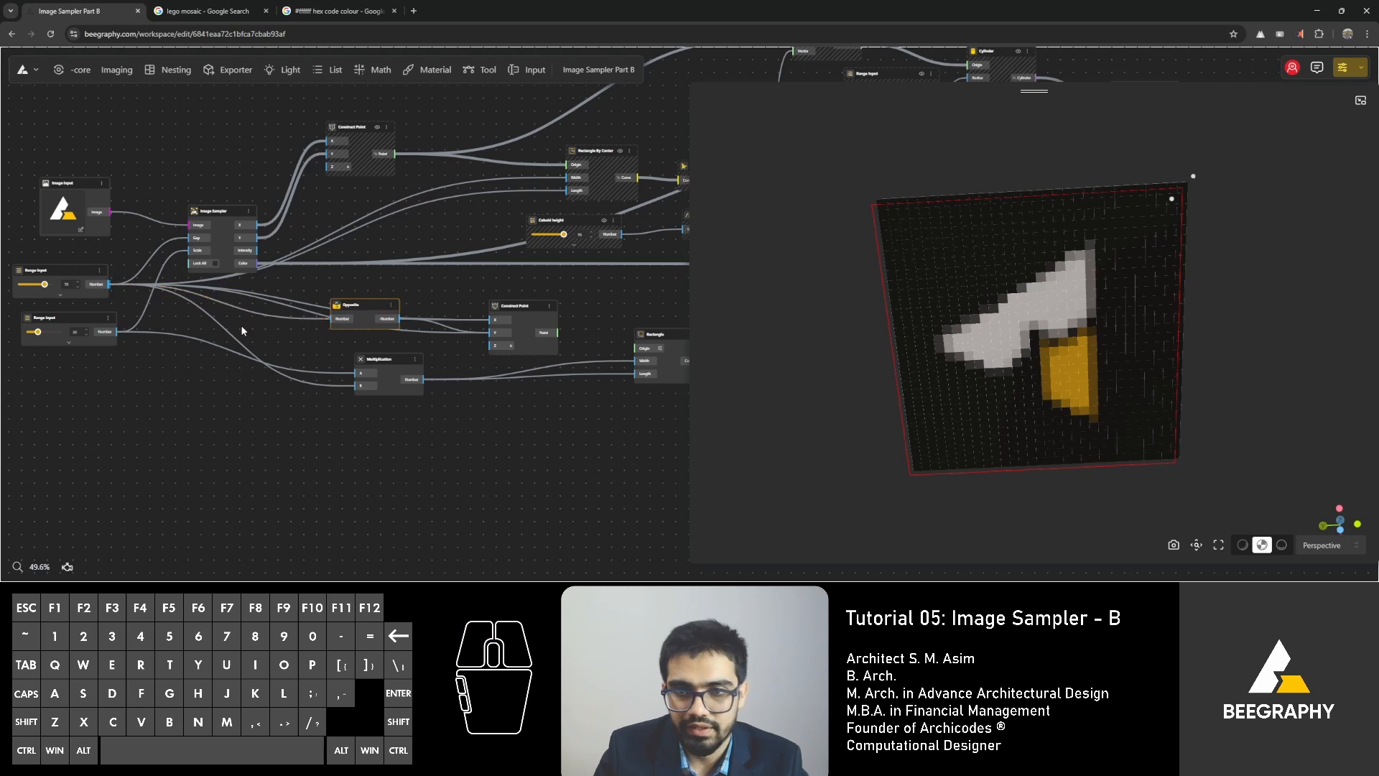
Connect the lower Construct Point's point output to the Rectangle node's Origin input.
scroll(1184, 210, "up", 3)
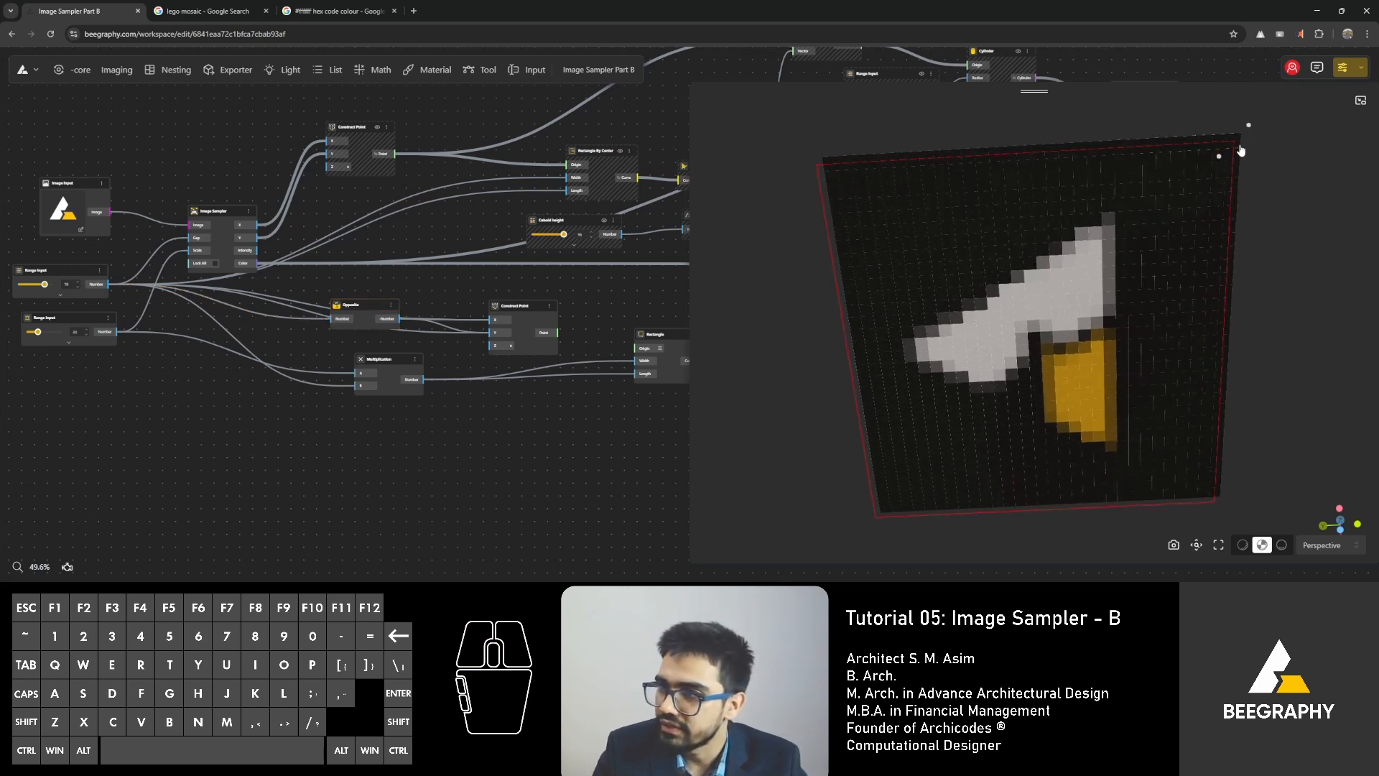
right_click_drag(388, 329, 190, 328)
left_click_drag(358, 333, 451, 353)
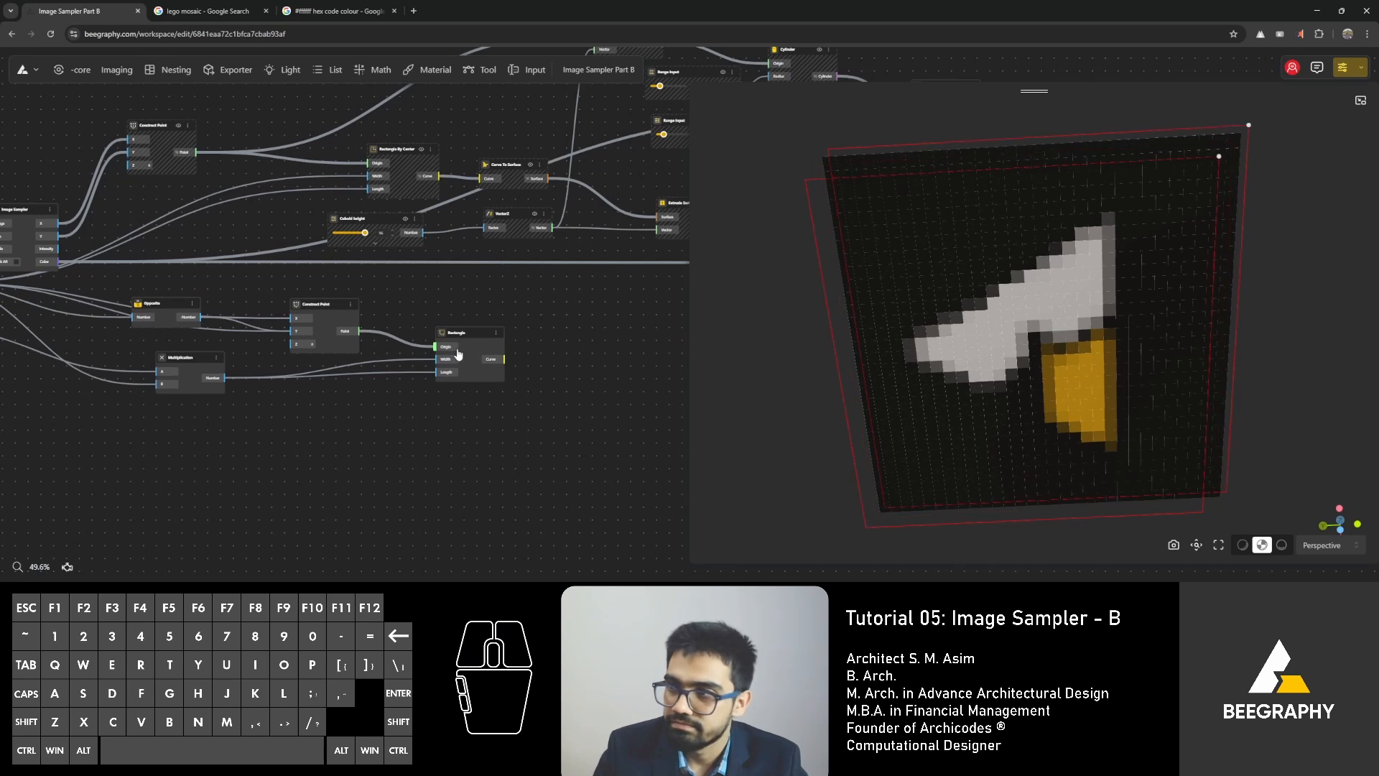
Examine the offset between the rectangle outlines and the mosaic's corner brick up close.
right_click_drag(1005, 357, 1058, 349)
right_click_drag(227, 349, 446, 384)
left_click(381, 345)
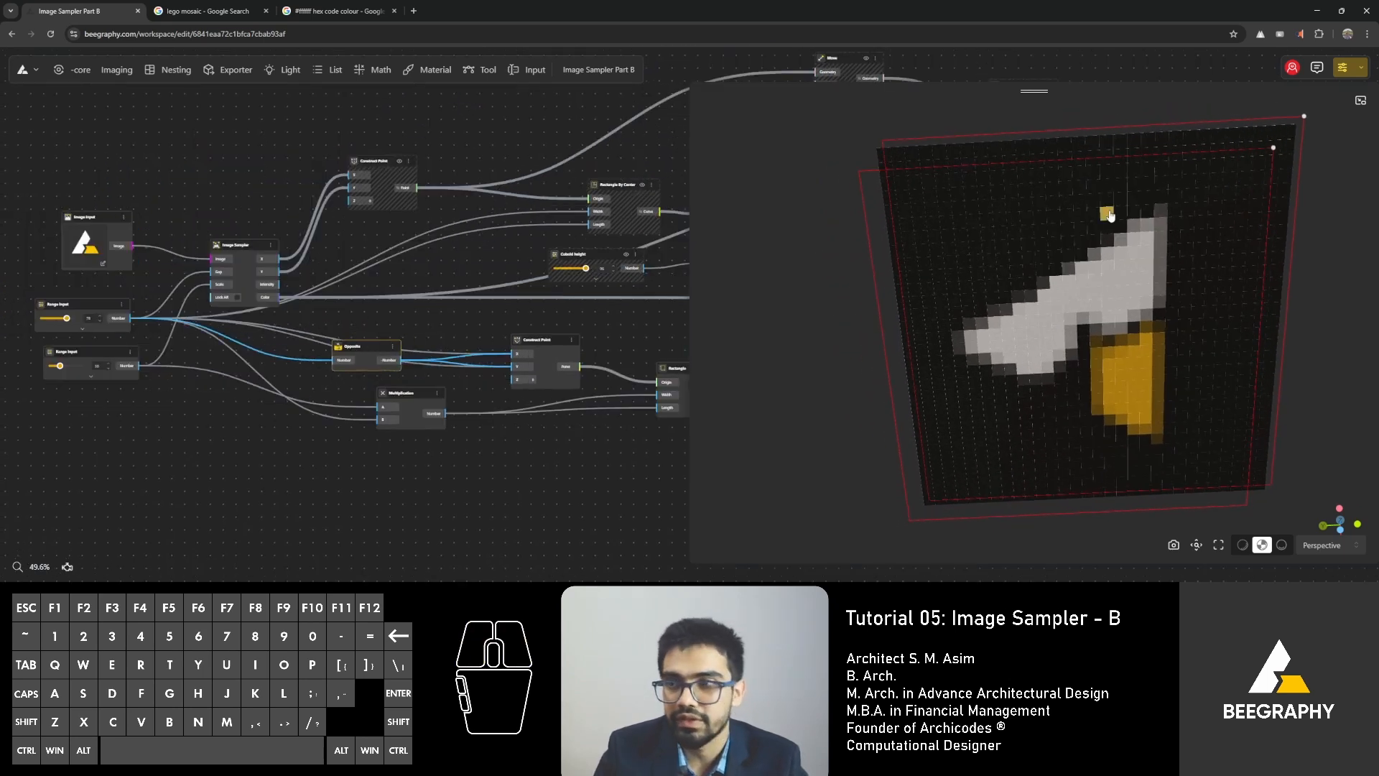
scroll(902, 168, "up", 4)
right_click_drag(871, 157, 919, 234)
scroll(911, 227, "up", 2)
left_click_drag(910, 210, 877, 196)
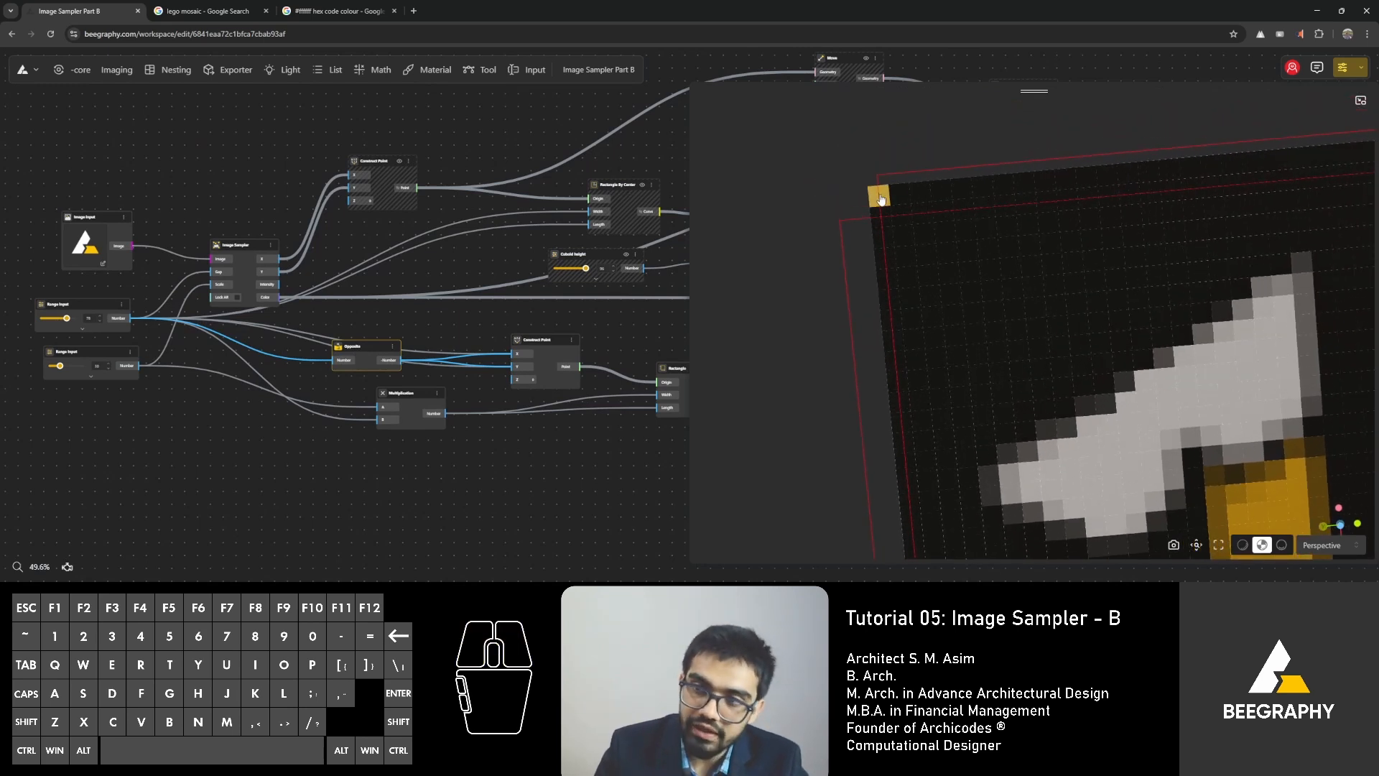
scroll(926, 244, "down", 2)
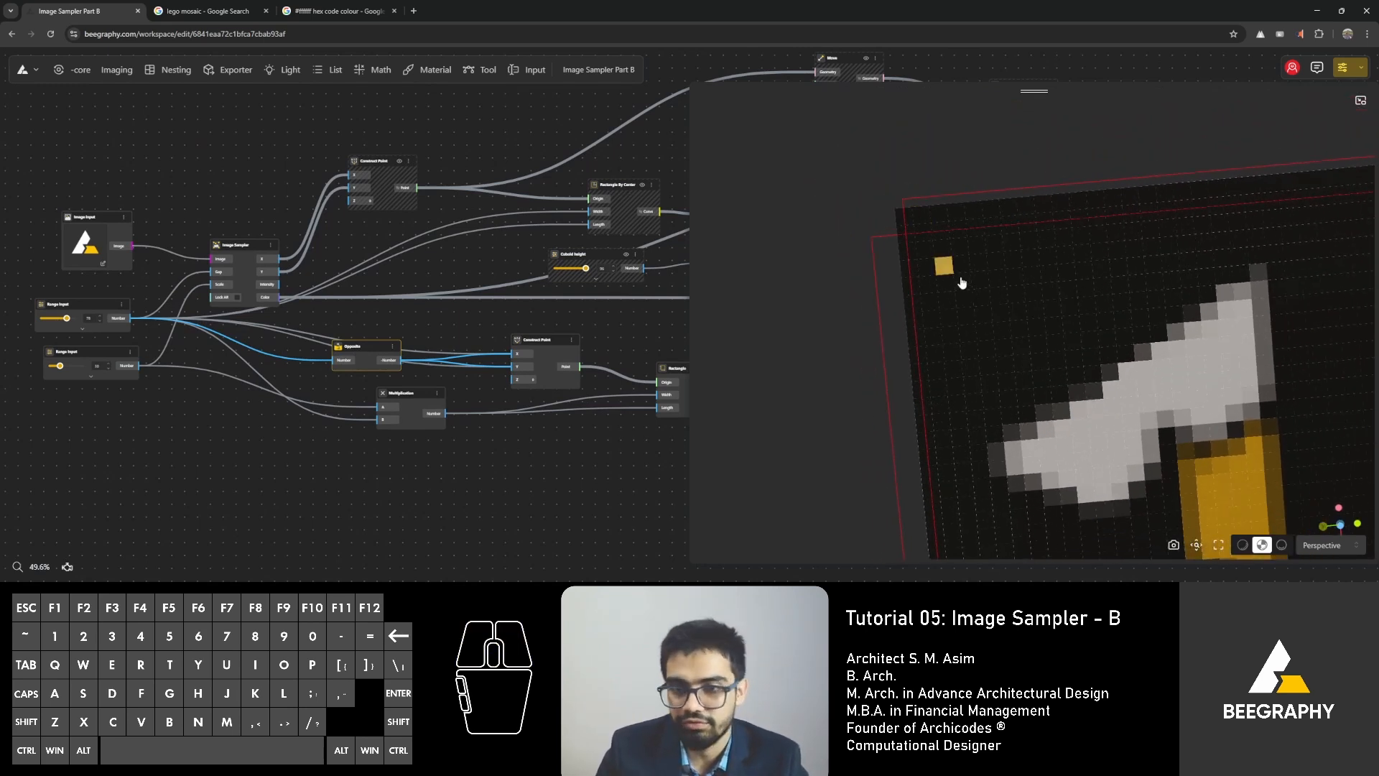
Add a Division node that divides the gap value by 2 and feed its result into the Opposite node.
left_click_drag(352, 357, 337, 355)
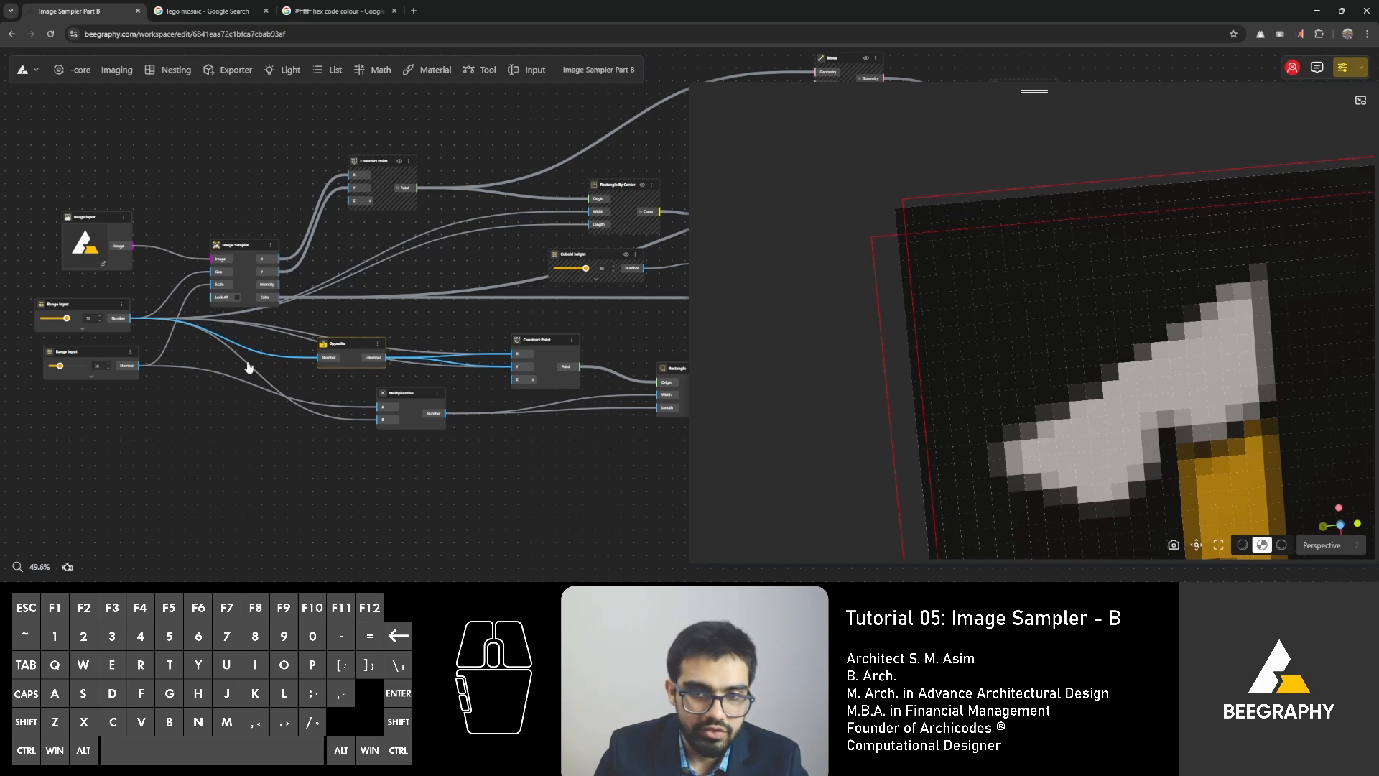
double_click(279, 366)
type("/2")
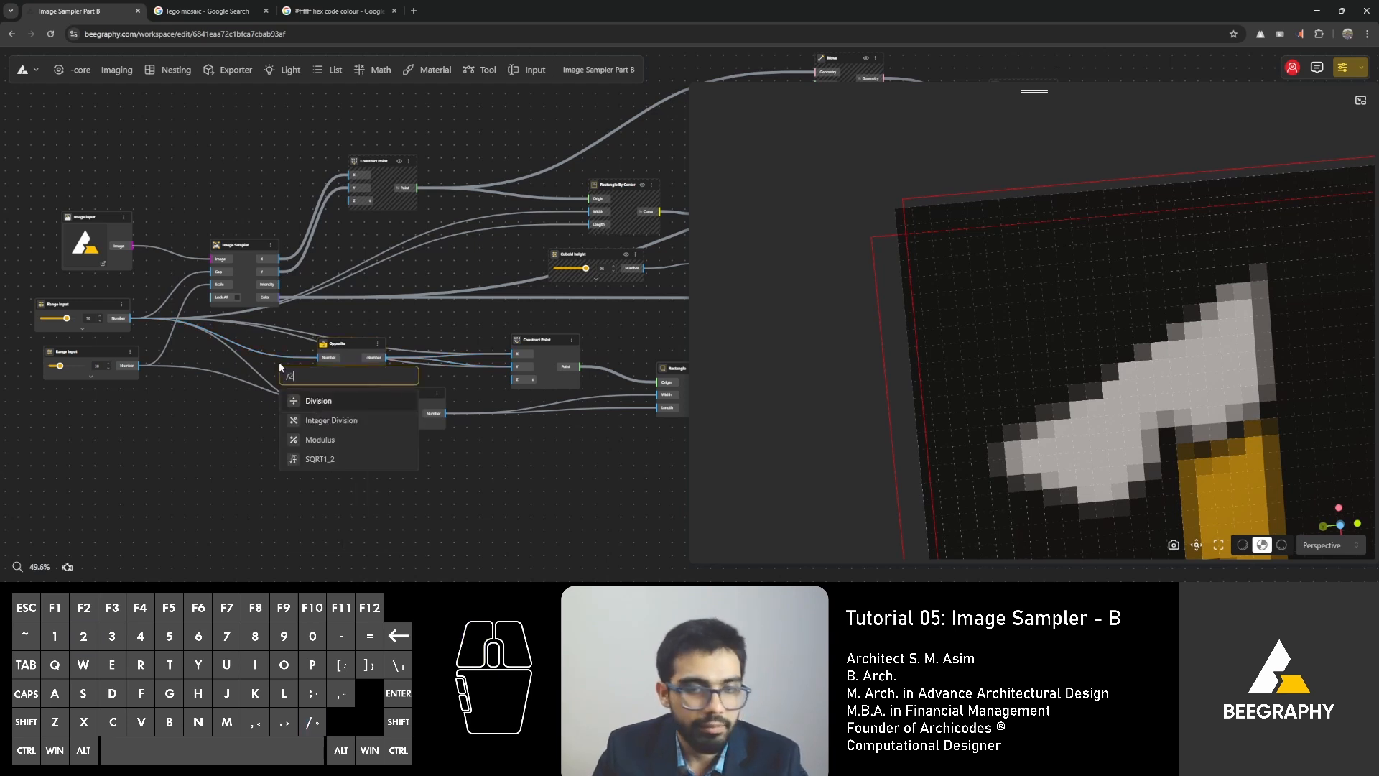
left_click(305, 402)
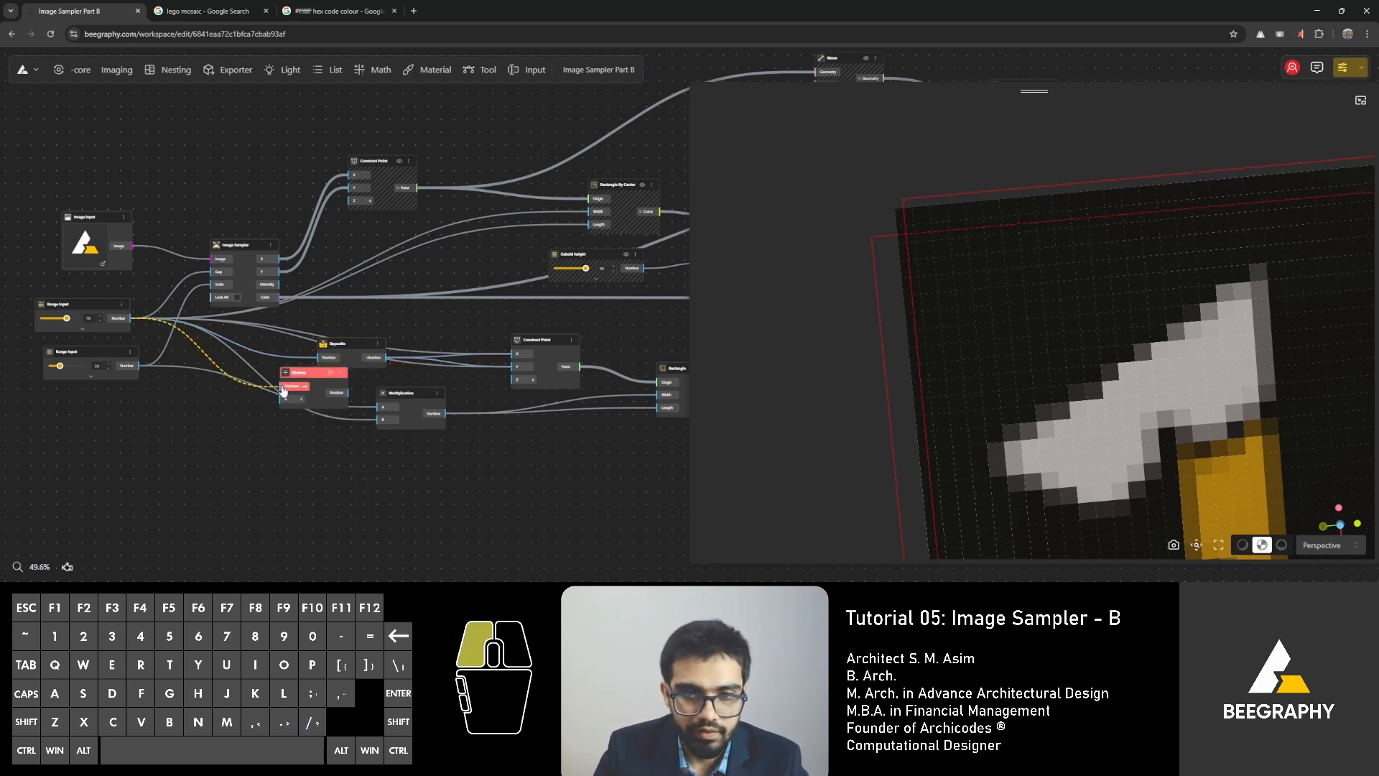
left_click_drag(308, 371, 396, 350)
scroll(250, 334, "up", 4)
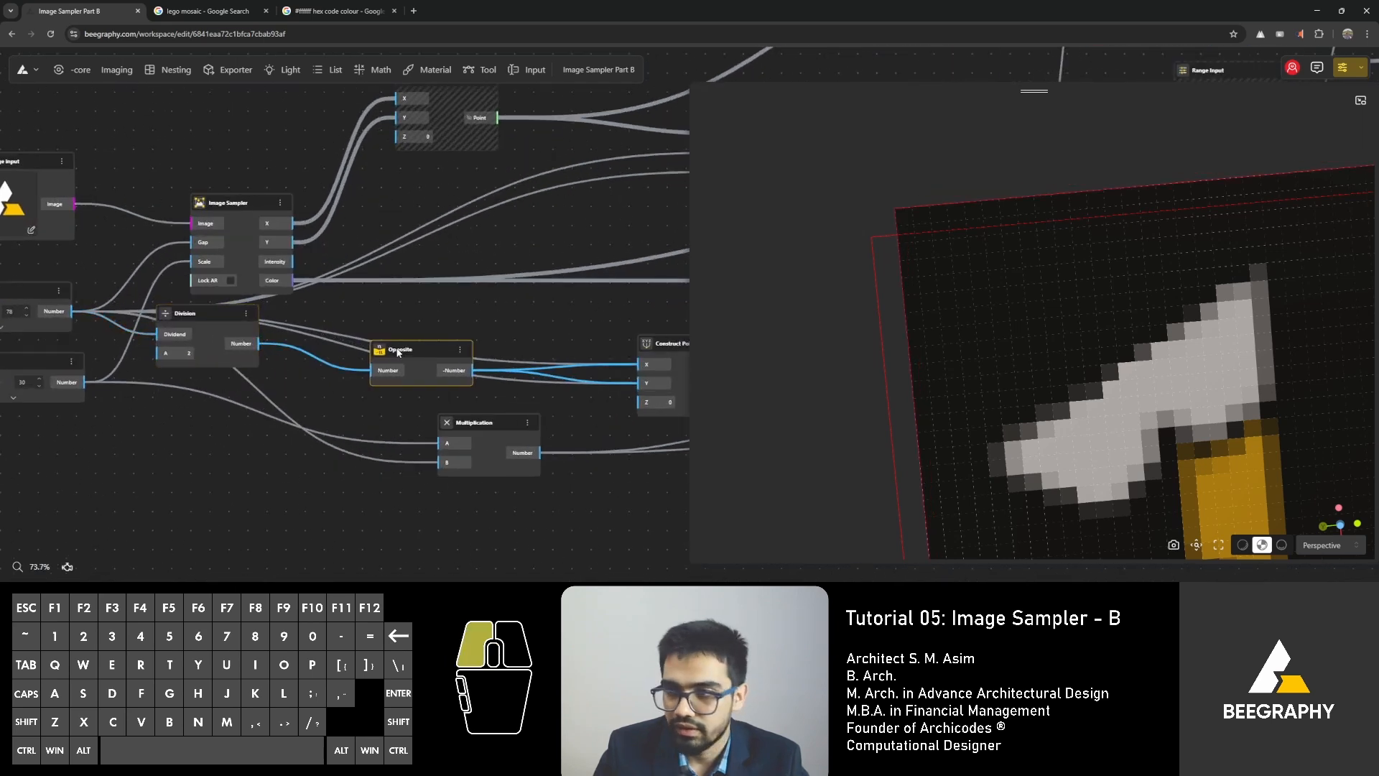
Compare the two rectangle outlines with the mosaic edges and trace the node chain from Division to Rectangle.
scroll(938, 238, "down", 2)
scroll(937, 239, "down", 2)
left_click(200, 313)
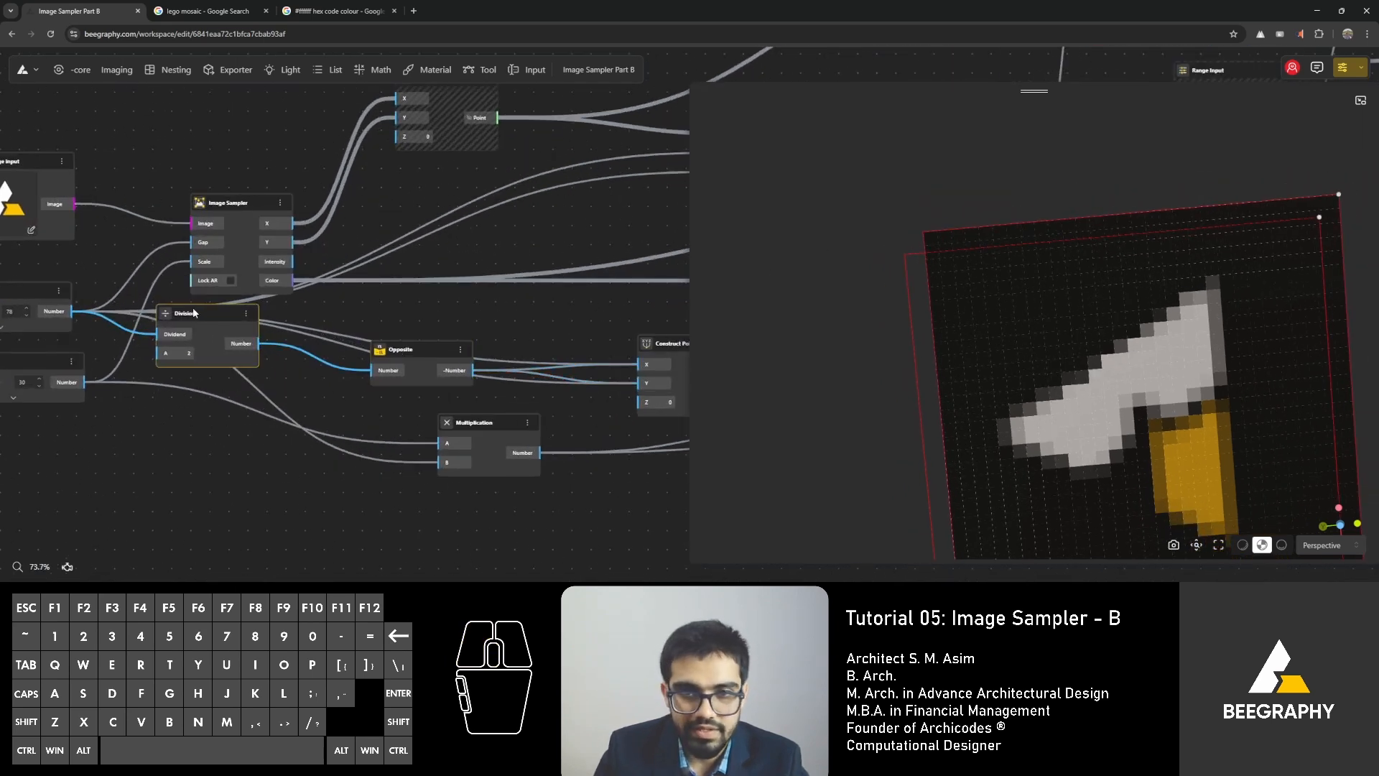
right_click_drag(301, 321, 536, 336)
scroll(1049, 316, "down", 4)
right_click_drag(1035, 355, 978, 337)
right_click_drag(318, 347, 47, 279)
right_click_drag(586, 330, 400, 329)
right_click_drag(518, 299, 458, 294)
left_click(461, 333)
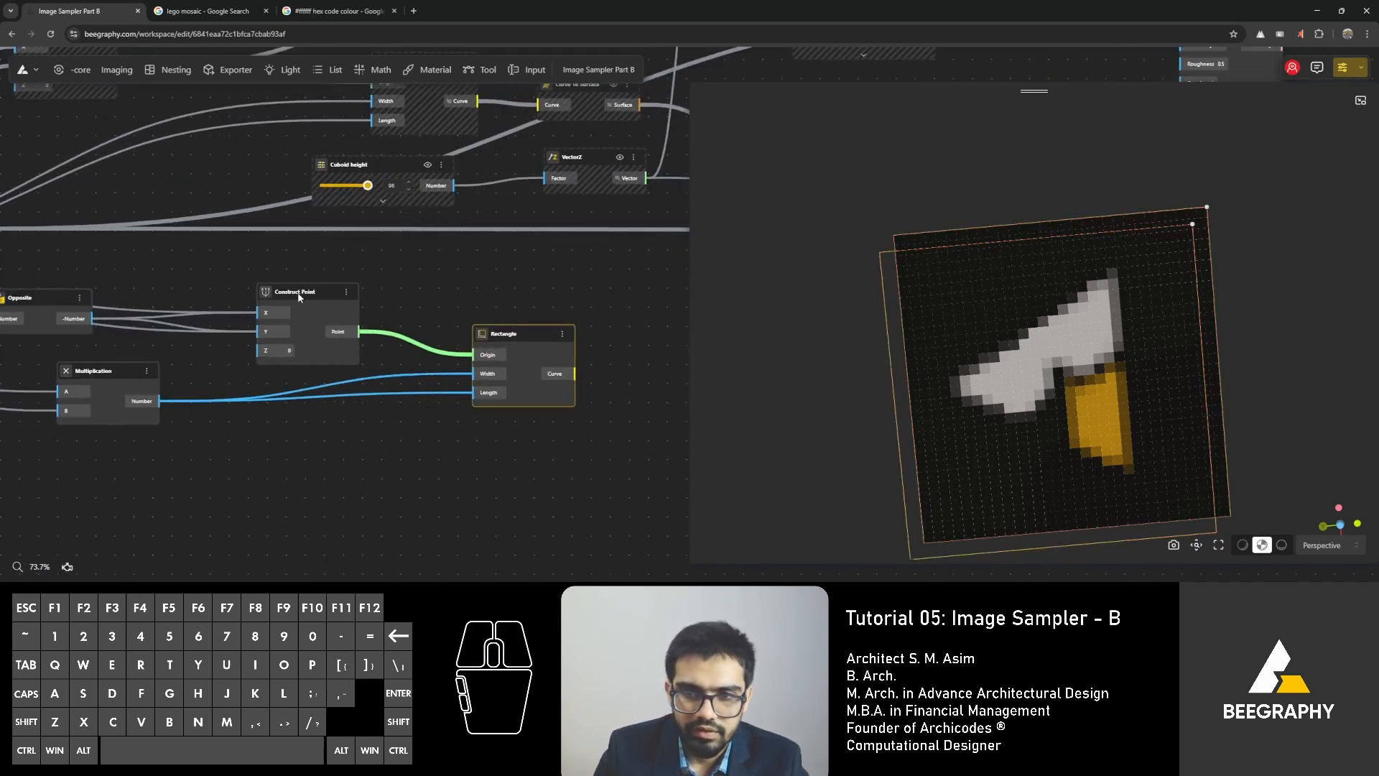
Space out the lower Construct Point, Rectangle and Multiplication nodes so that their connections can be followed.
left_click_drag(299, 297, 334, 279)
left_click_drag(497, 338, 529, 351)
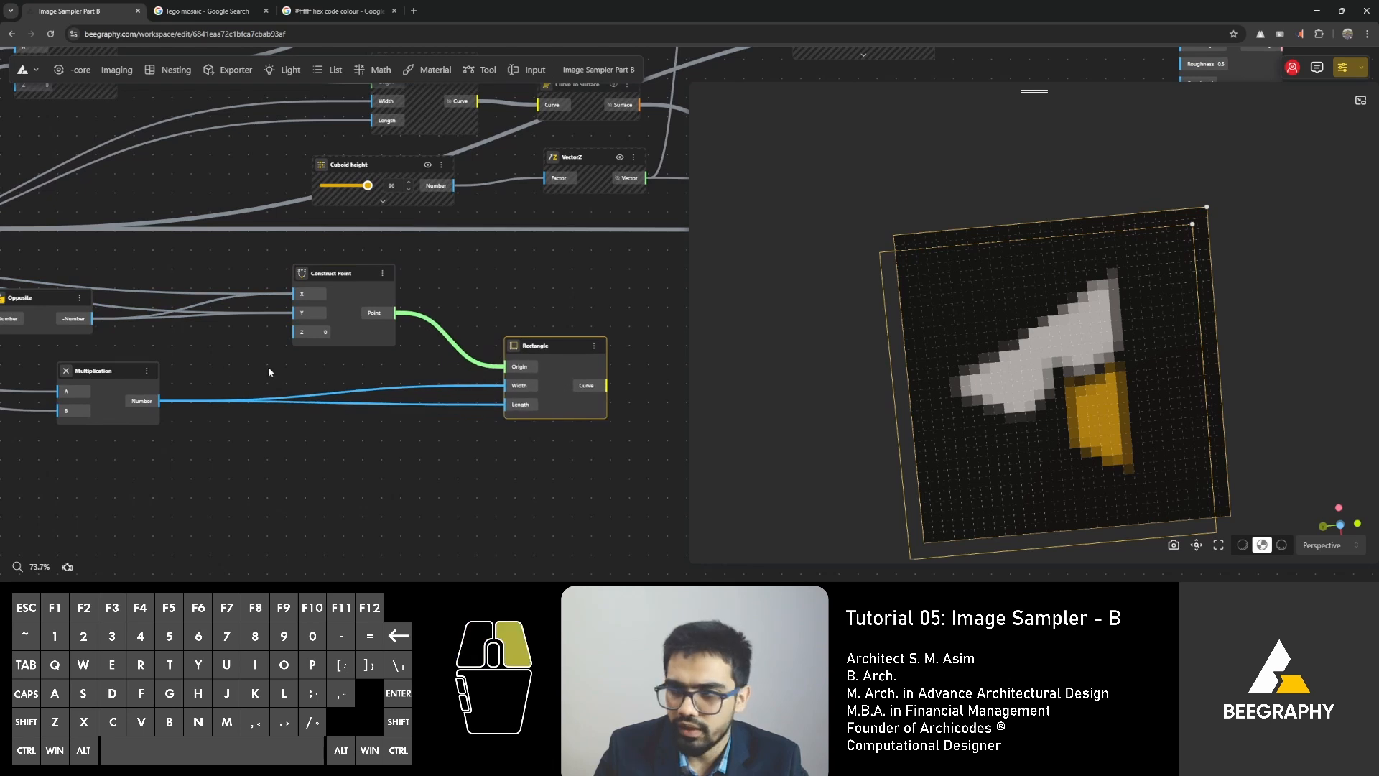
right_click_drag(268, 367, 409, 367)
scroll(406, 368, "down", 3)
left_click_drag(280, 369, 289, 405)
left_click(463, 431)
right_click_drag(488, 432, 441, 443)
left_click_drag(575, 359, 586, 373)
left_click(584, 344)
left_click_drag(257, 413, 266, 388)
Reload the workspace page and bring the node graph back into view.
left_click(52, 33)
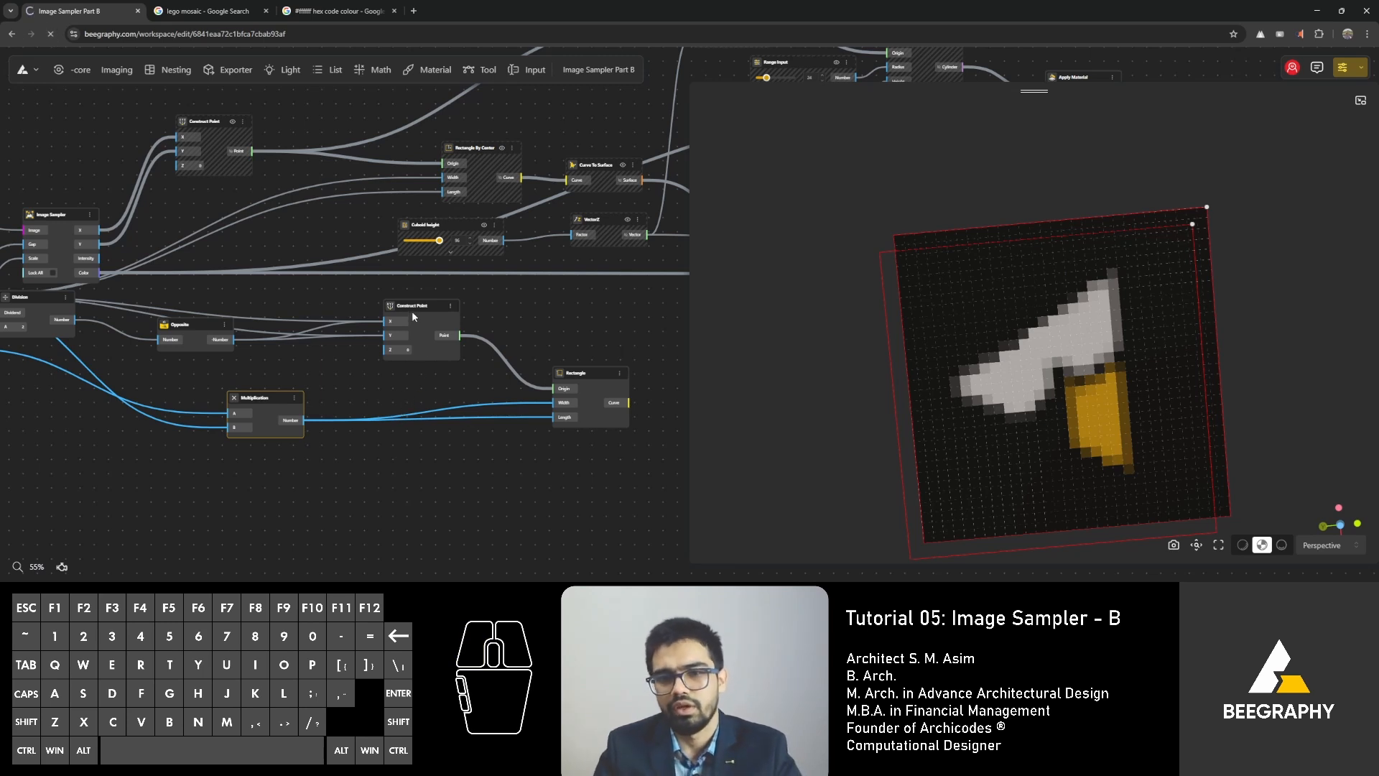
left_click(447, 283)
right_click_drag(147, 321, 272, 324)
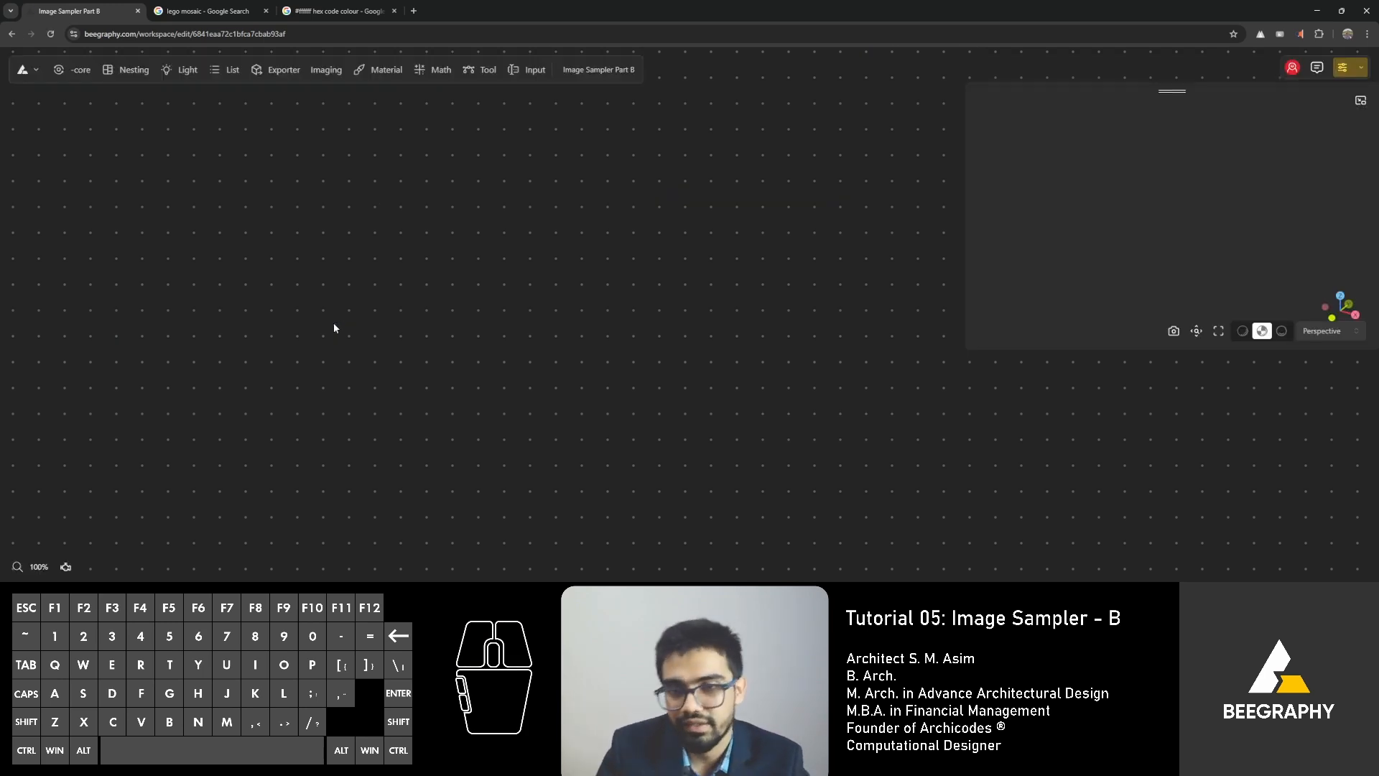
Remove the direct gap connections from the lower Construct Point, leaving only the Opposite output on its X and Y inputs.
scroll(601, 410, "up", 3)
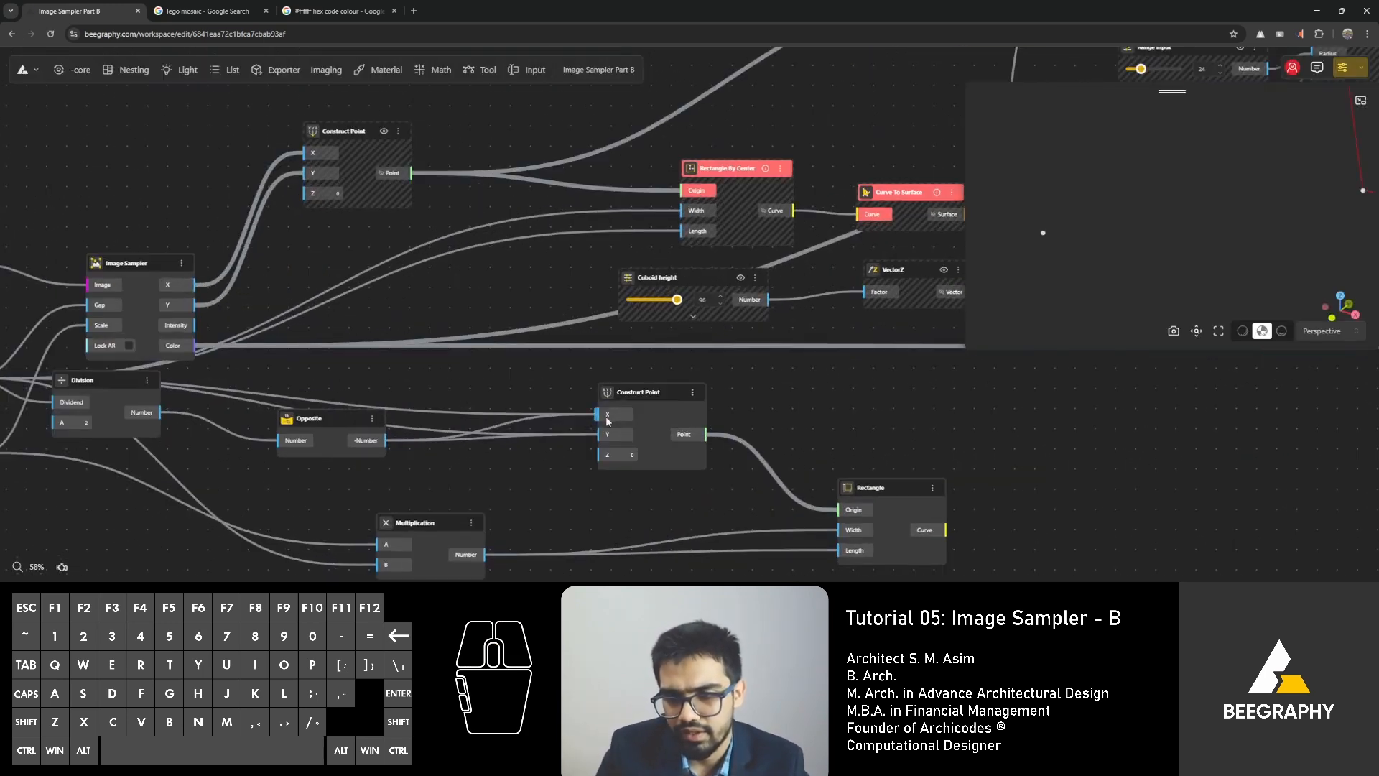
left_click_drag(610, 419, 588, 443, "ctrl")
left_click_drag(386, 440, 596, 436)
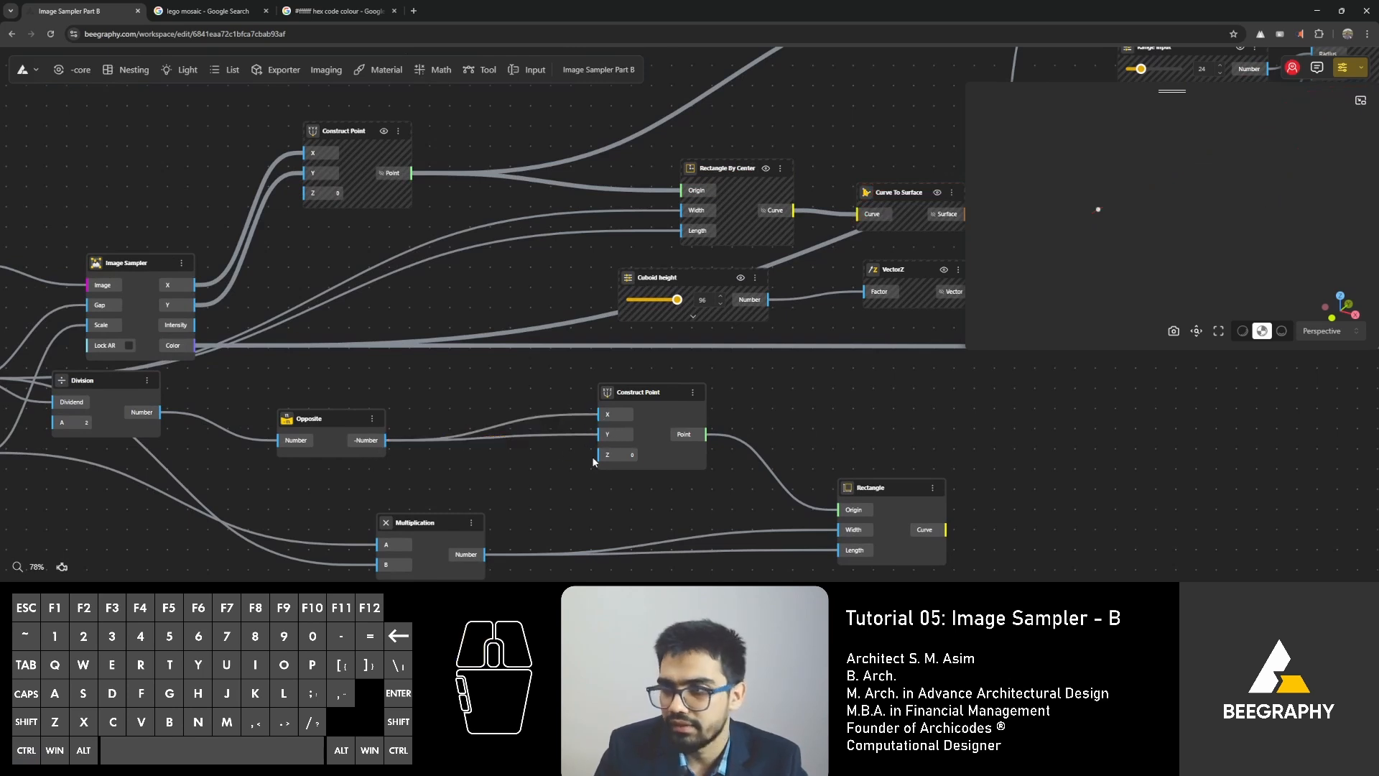
Fit the whole model in an enlarged 3D preview and check the mosaic from beneath.
right_click_drag(948, 398, 848, 398)
left_click(1195, 332)
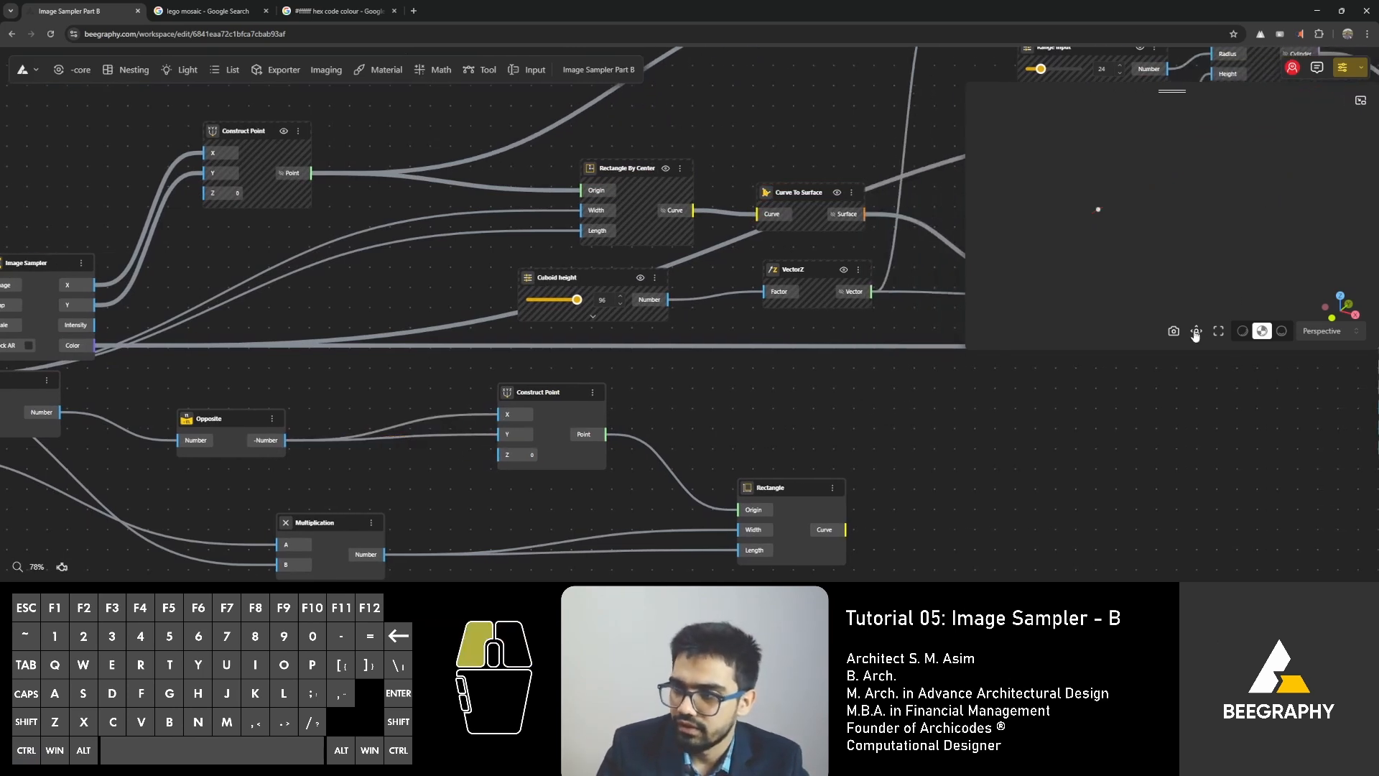
left_click_drag(1099, 236, 1147, 185)
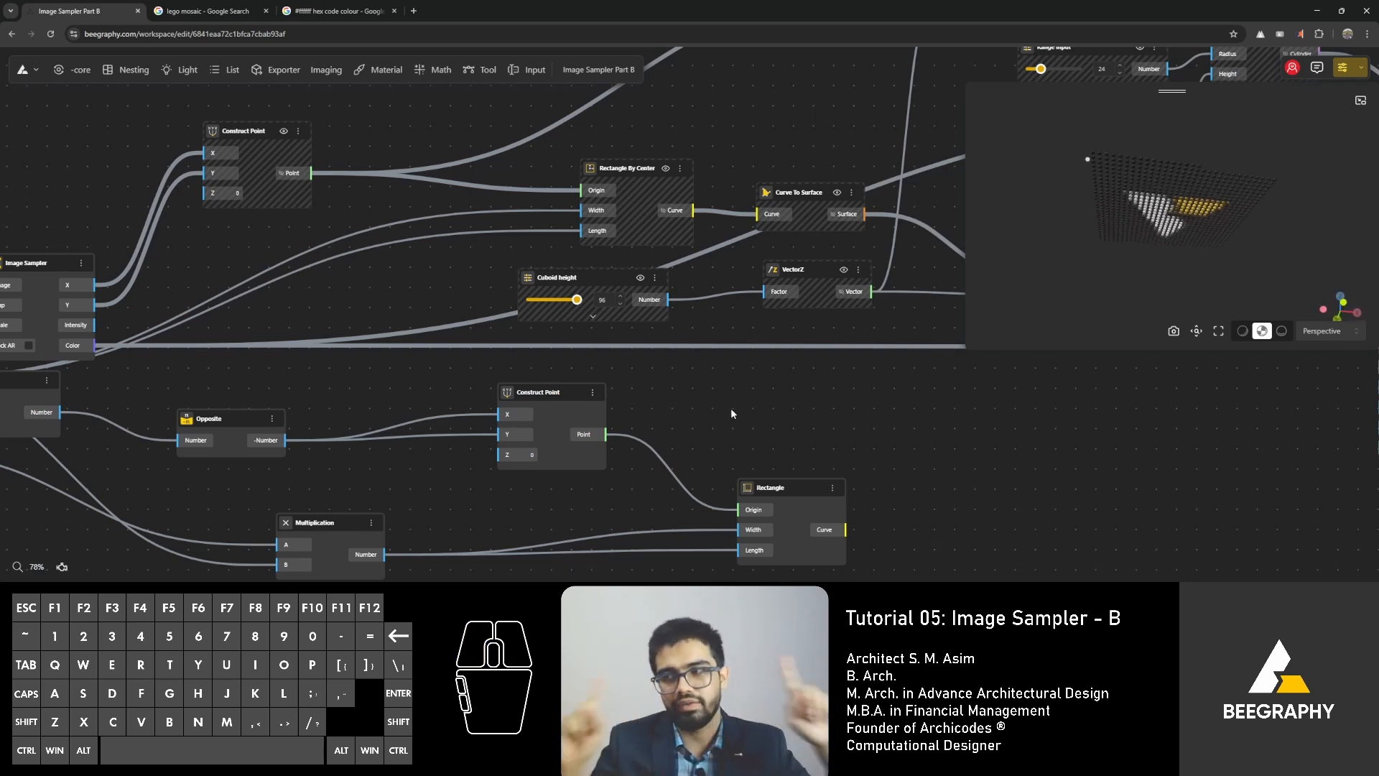
left_click_drag(969, 347, 936, 532)
mouse_move(1066, 401)
left_mouse_down()
mouse_move(1067, 379)
mouse_move(1050, 379)
left_mouse_up()
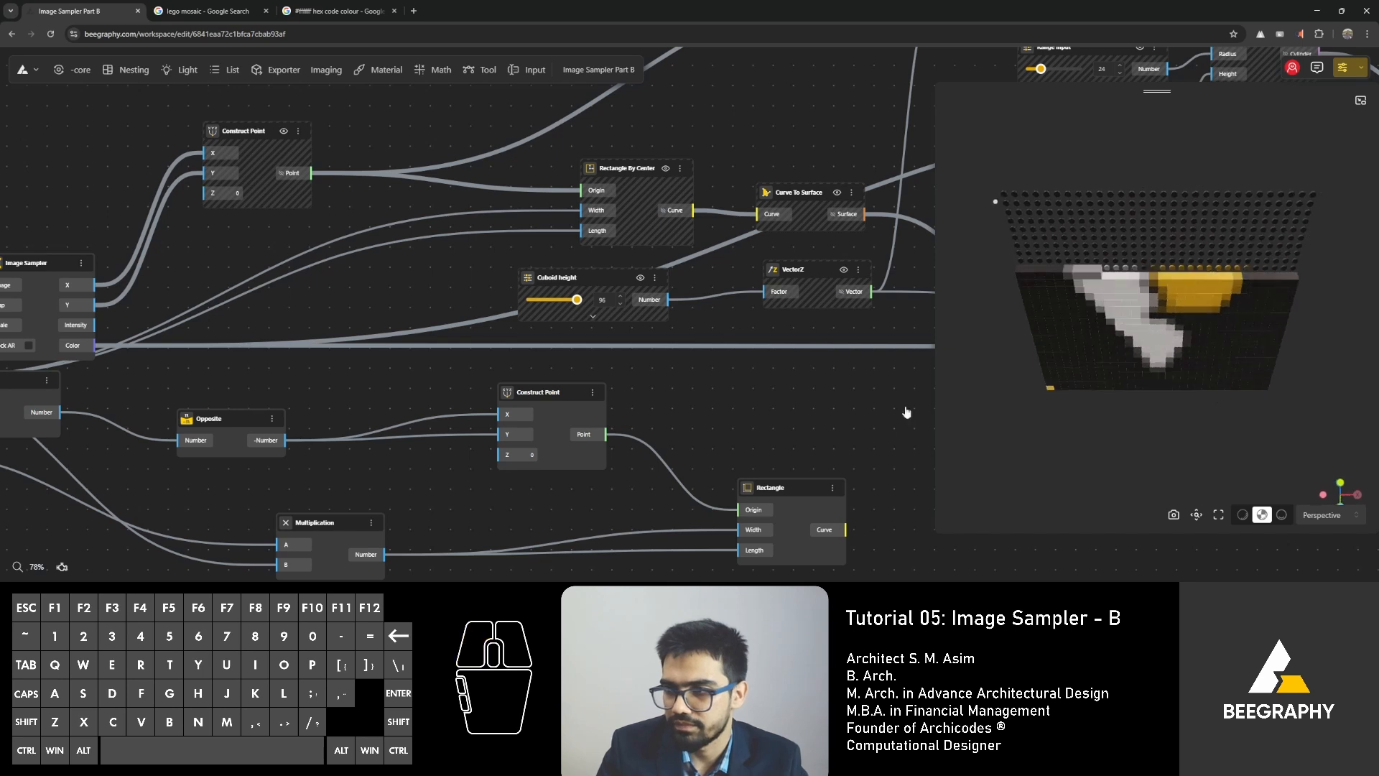
scroll(801, 439, "down", 3)
right_click_drag(700, 415, 451, 368)
double_click(642, 471)
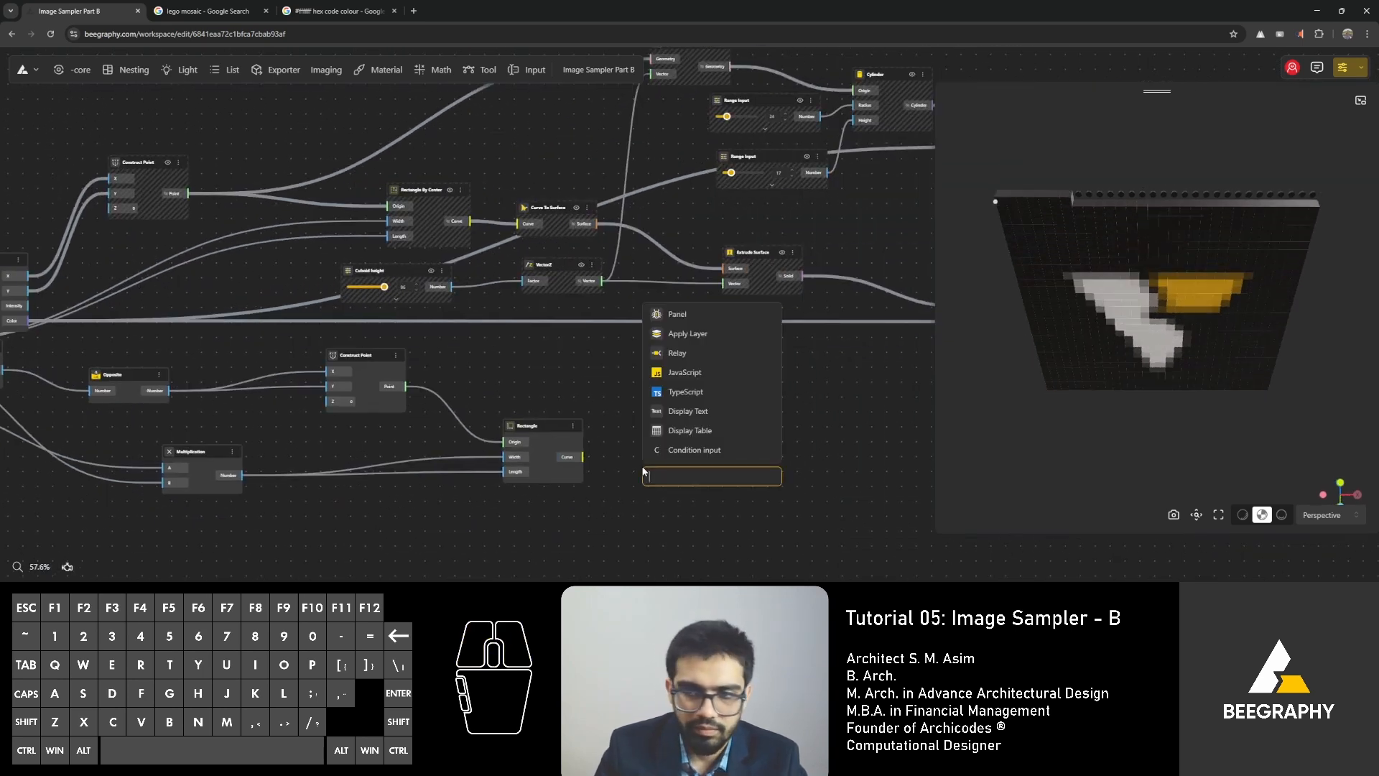
type("surface")
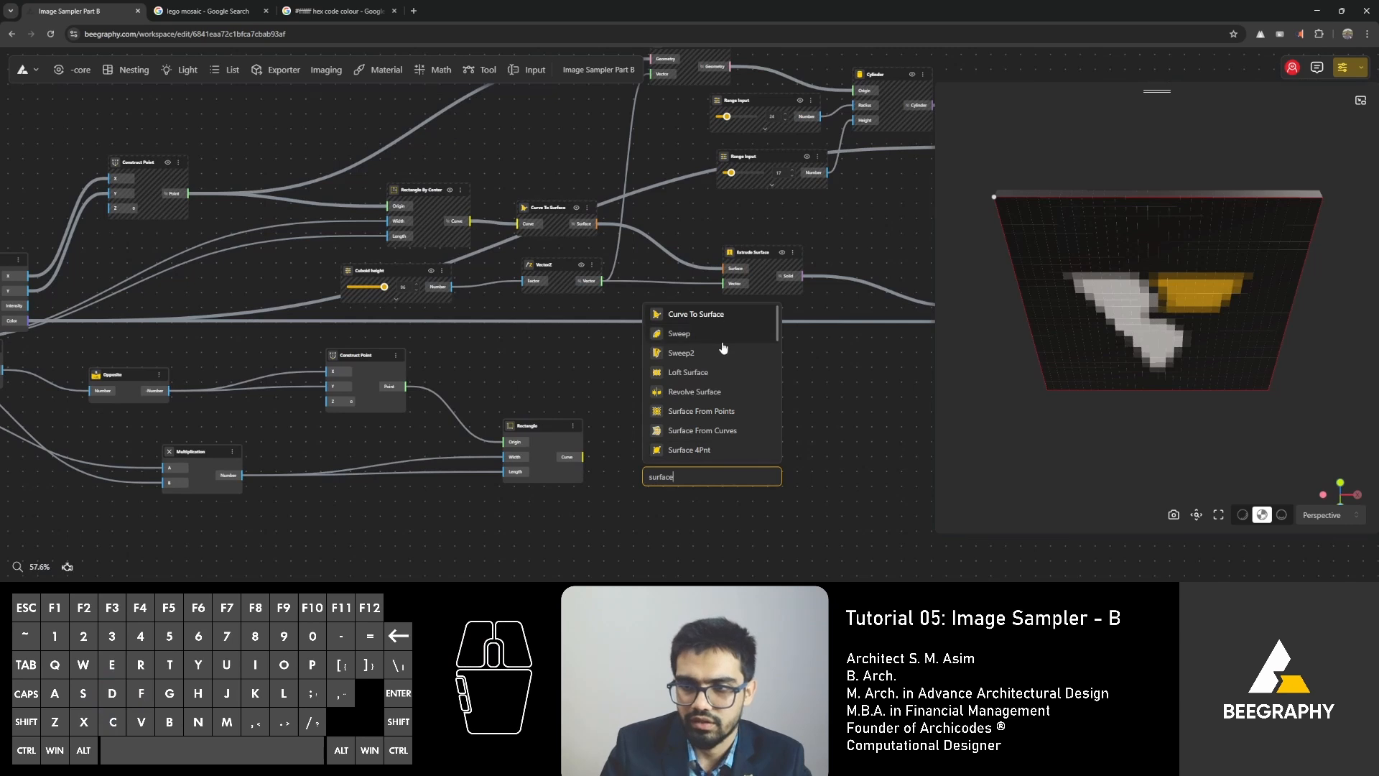
left_click(621, 389)
Add a Curve To Surface node beside the Rectangle node, connect the rectangle's curve to it, and check the resulting base surface.
double_click(668, 453)
type("curve to")
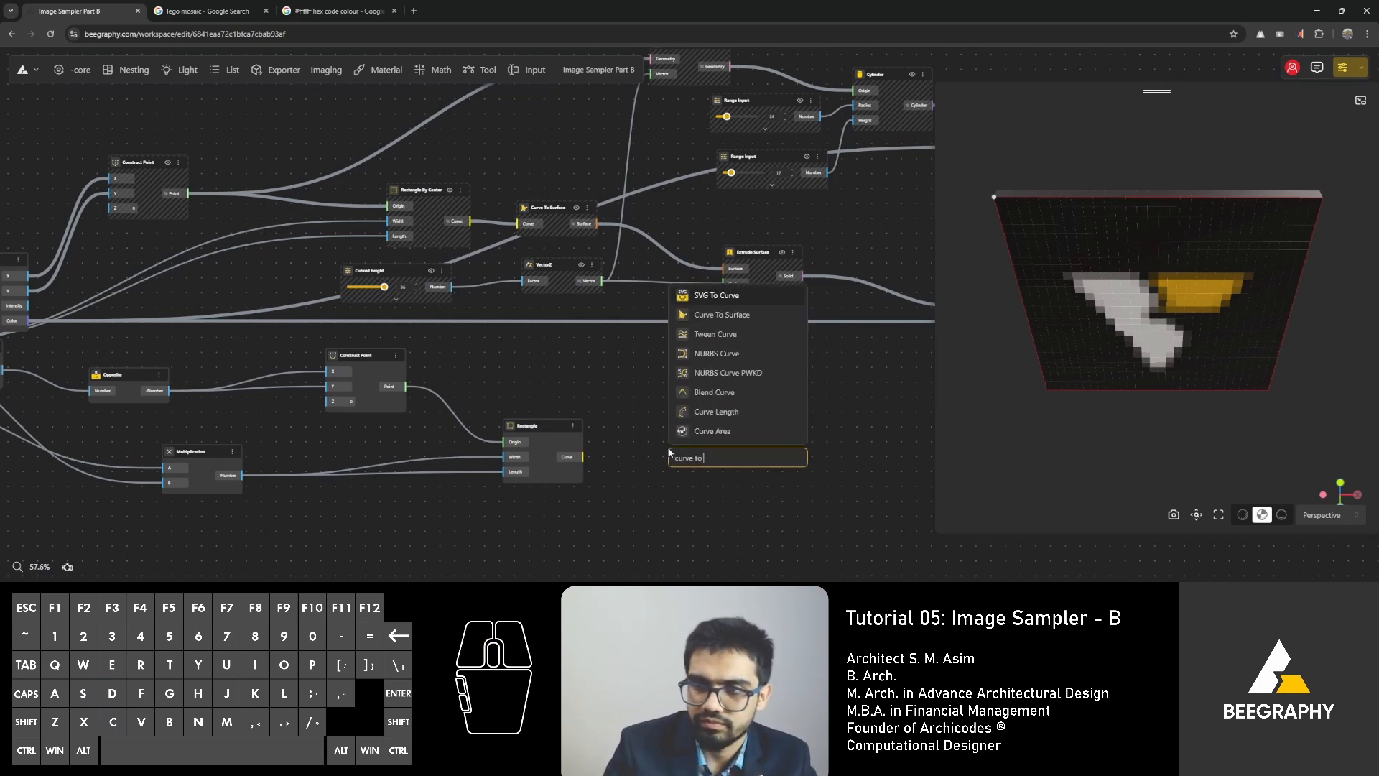
left_click(718, 314)
left_click_drag(583, 457, 675, 475)
left_click(708, 455)
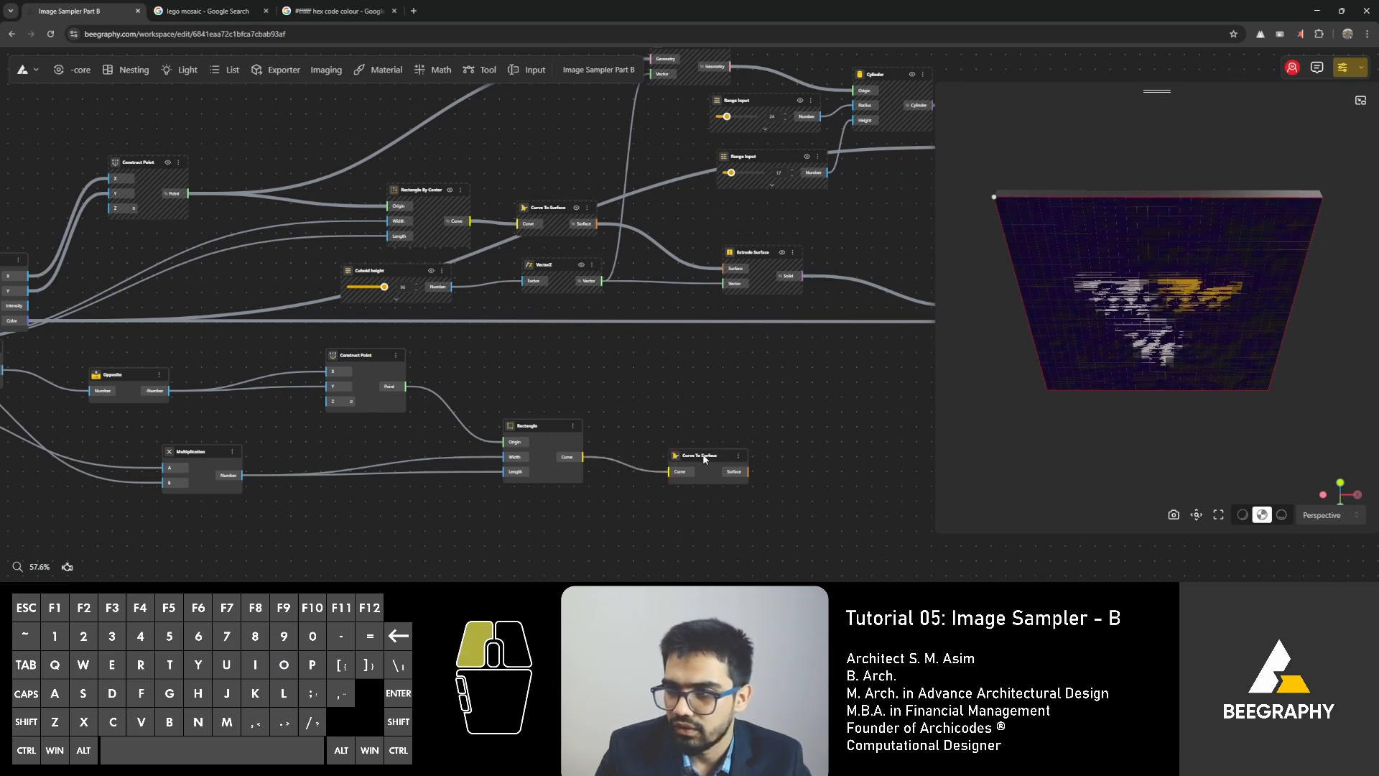
scroll(646, 398, "down", 3)
left_click_drag(1185, 431, 1201, 336)
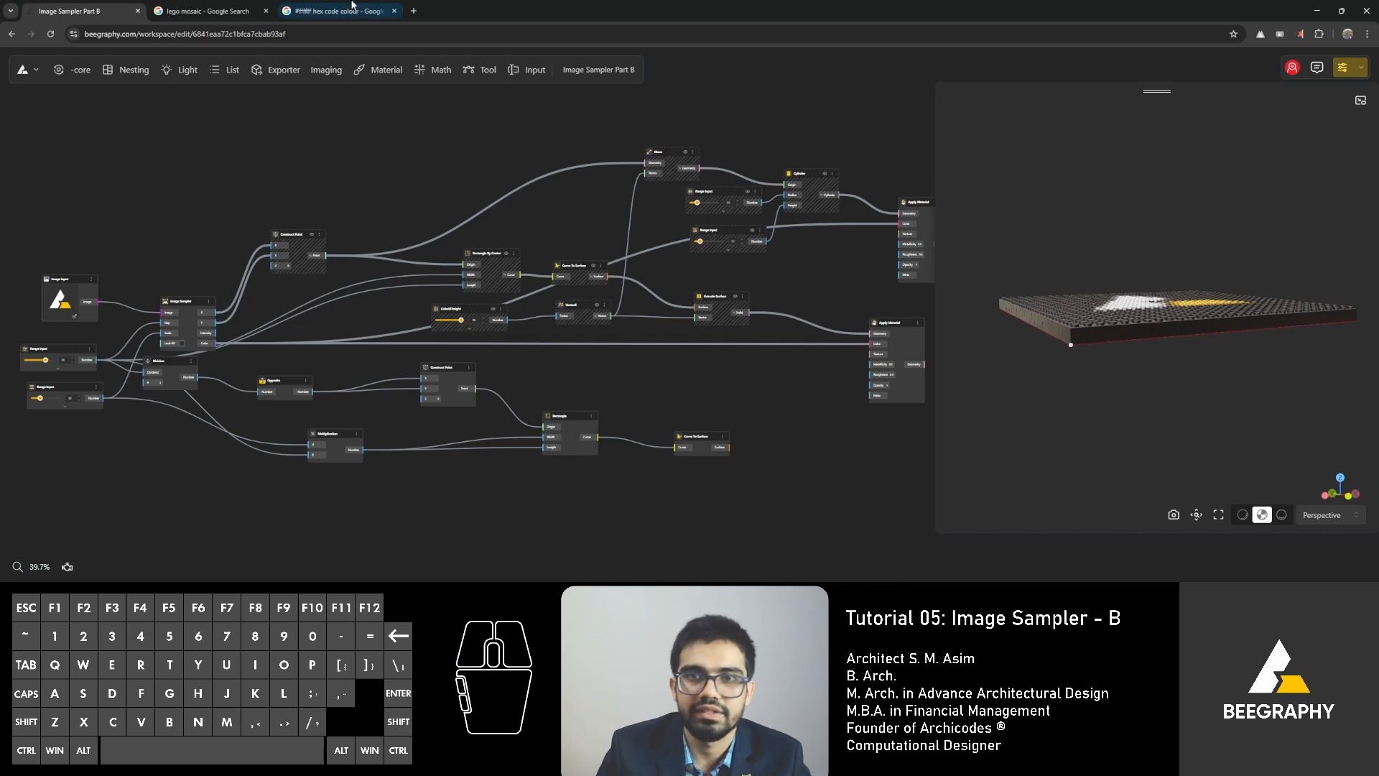
Switch to the Google Images results in the browser, search for "lego base thickness" and examine the baseplate pictures for thickness.
left_click(208, 11)
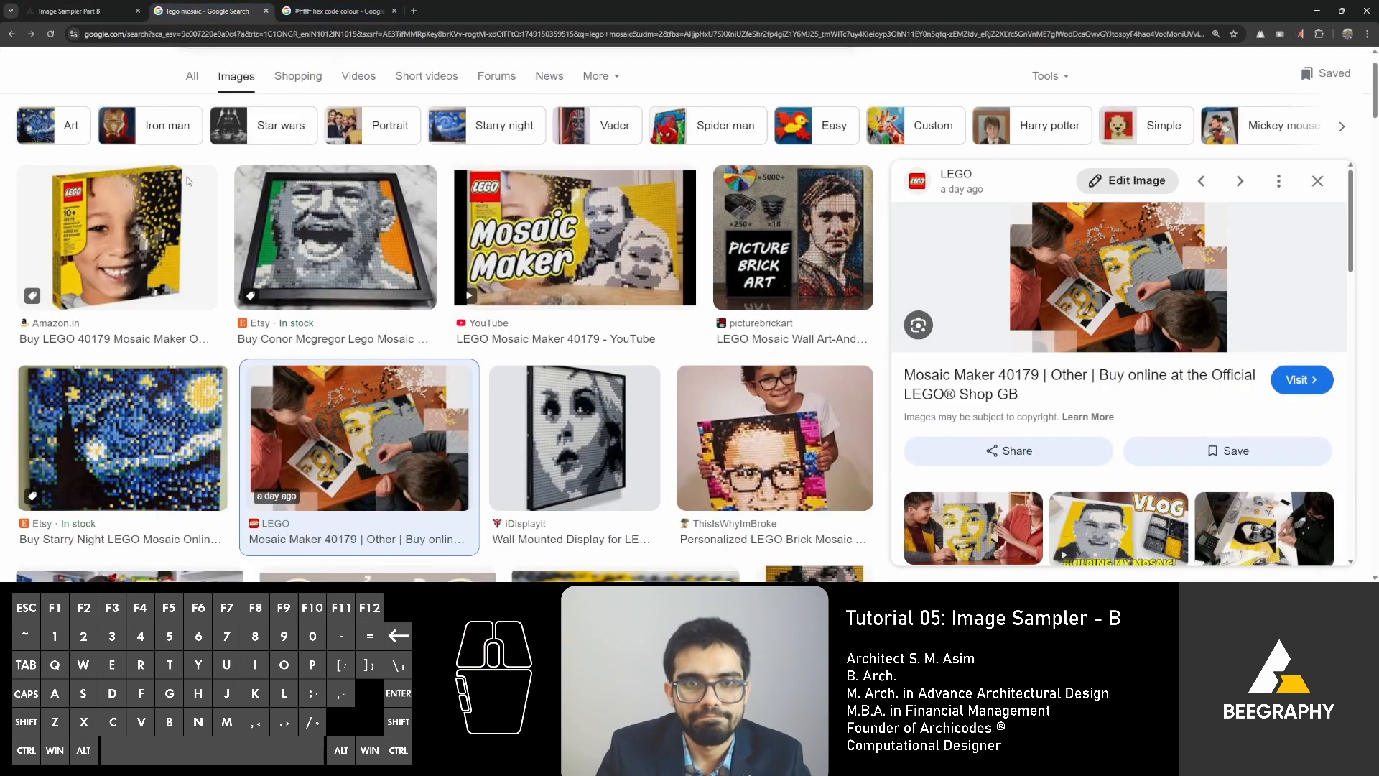
scroll(188, 181, "up", 1)
double_click(235, 88)
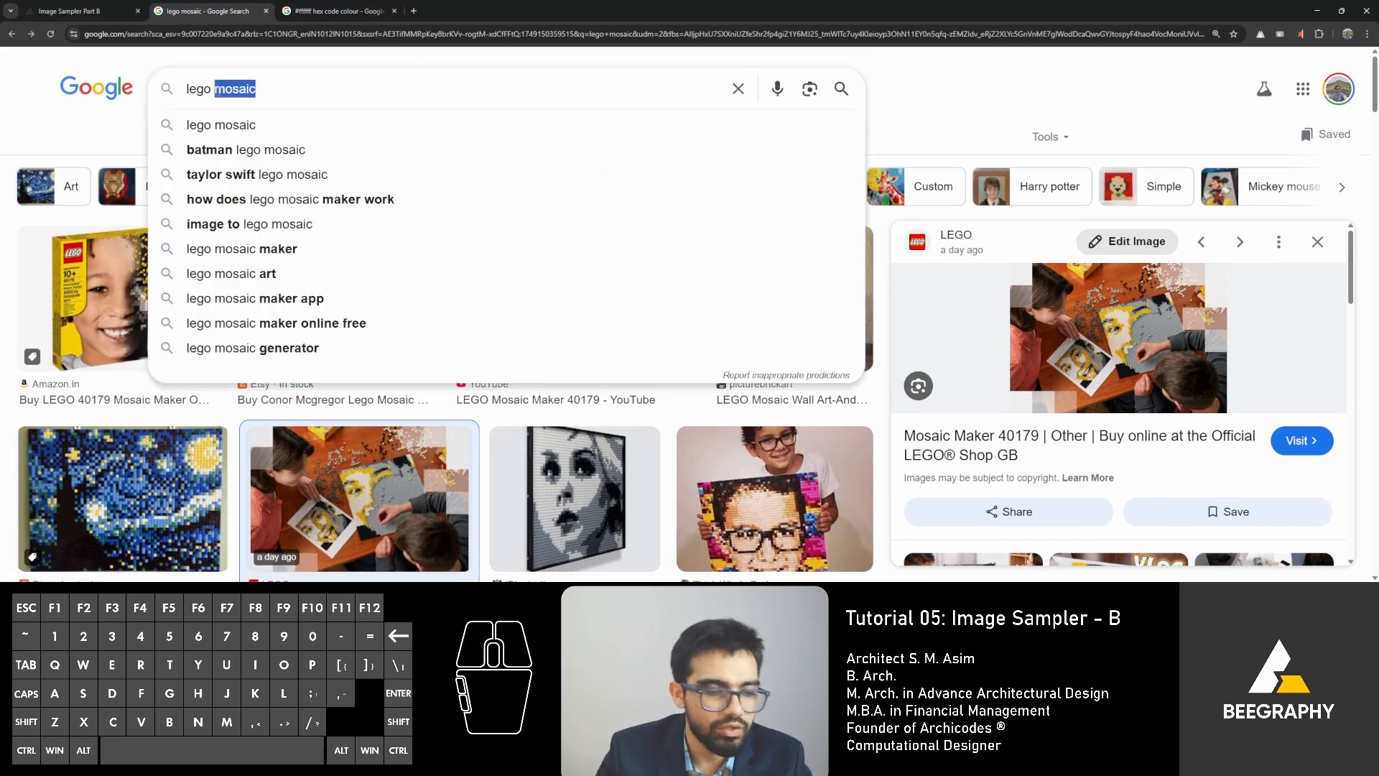
type("base thickness")
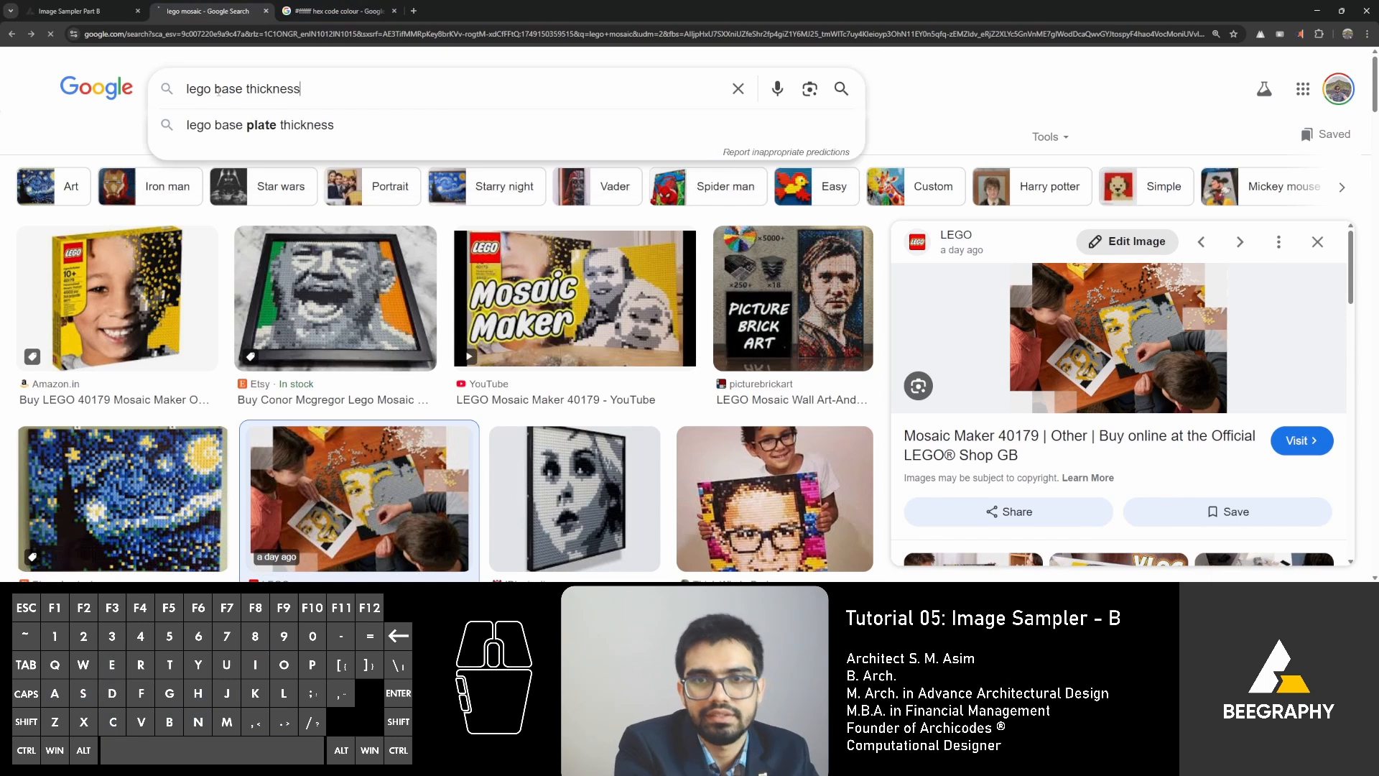
key("Return")
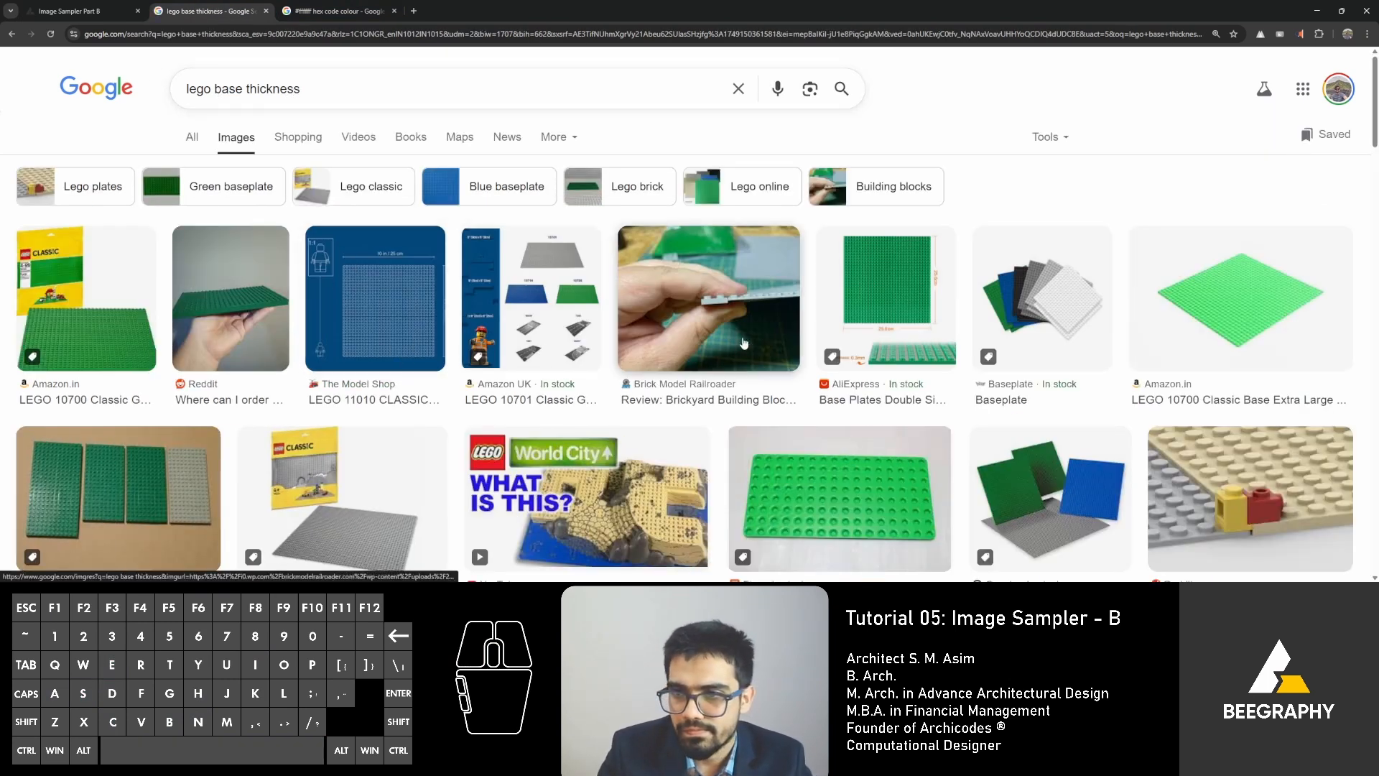
scroll(802, 346, "down", 3)
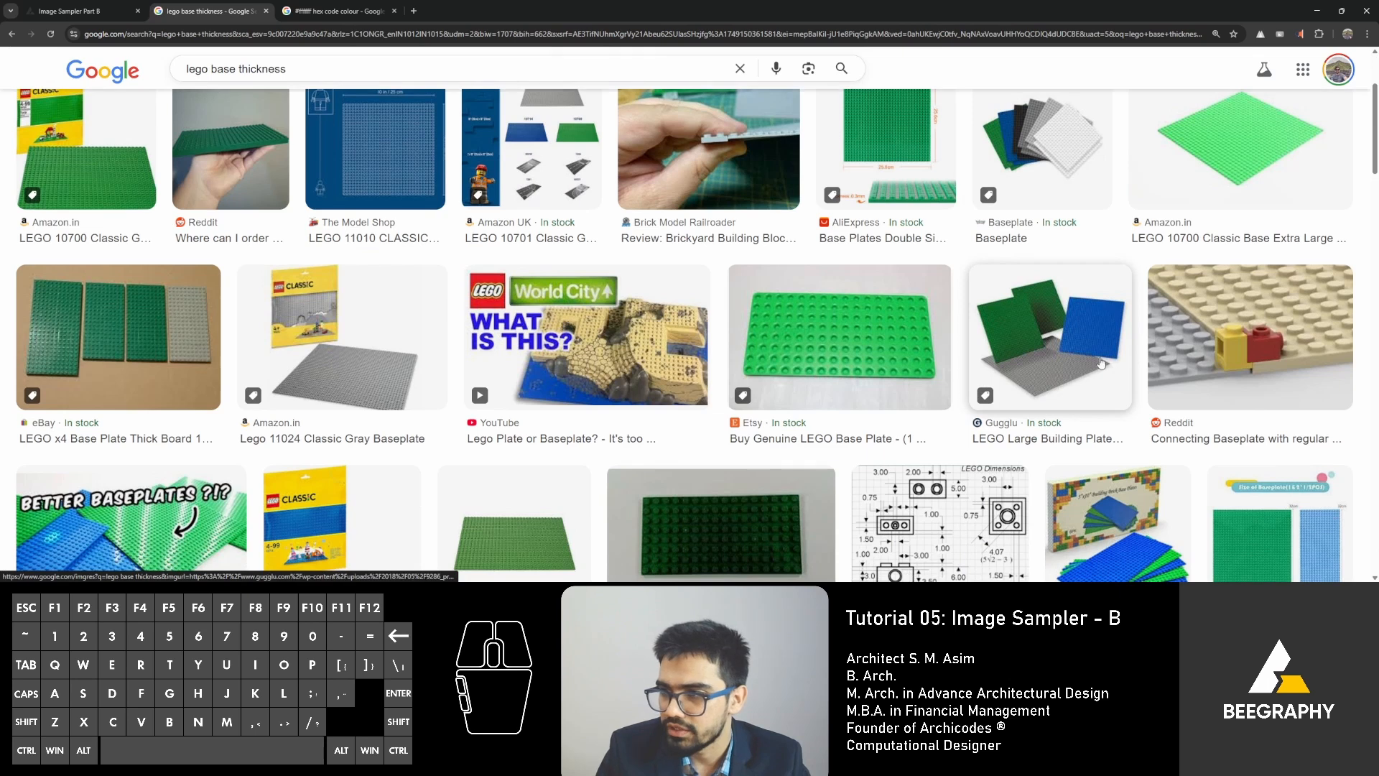
scroll(1267, 295, "down", 1)
scroll(1088, 394, "down", 2)
scroll(1144, 355, "down", 2)
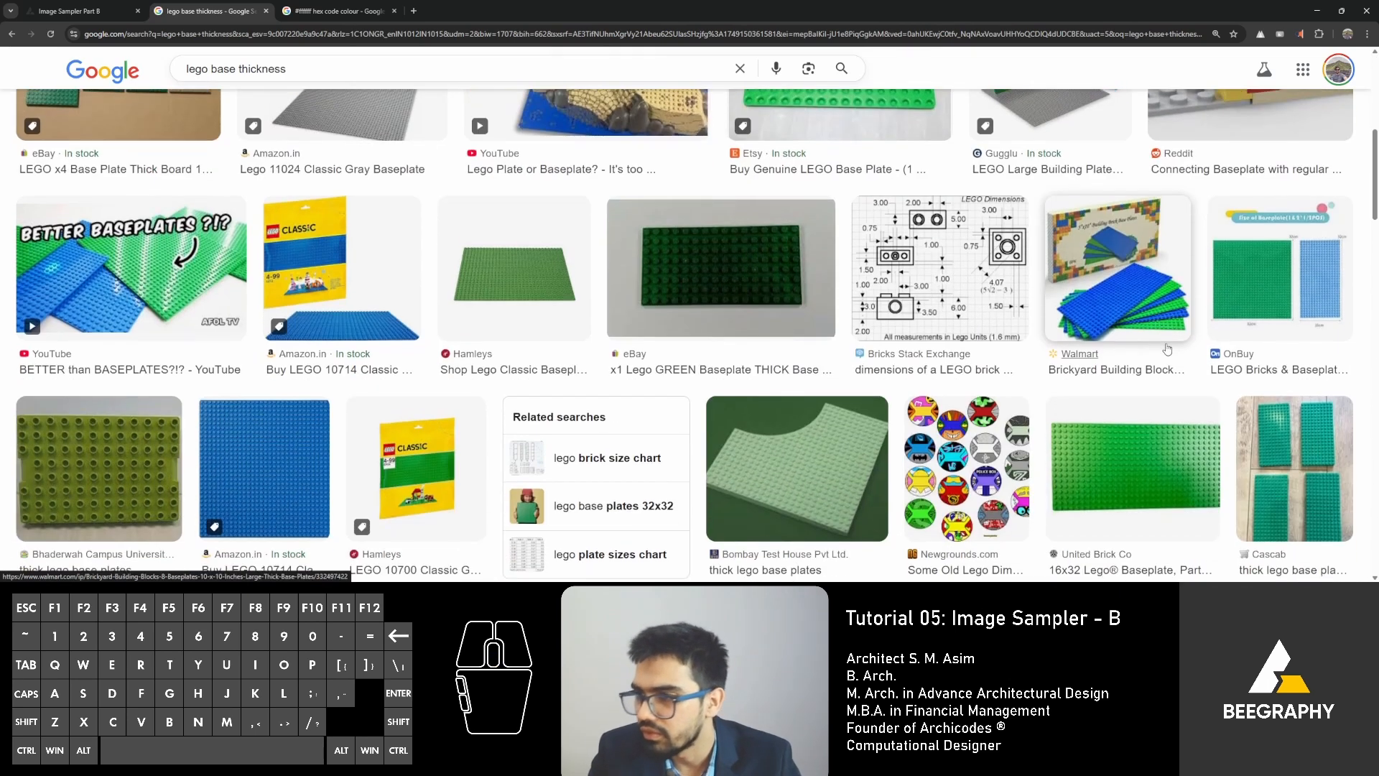
scroll(1125, 385, "up", 8)
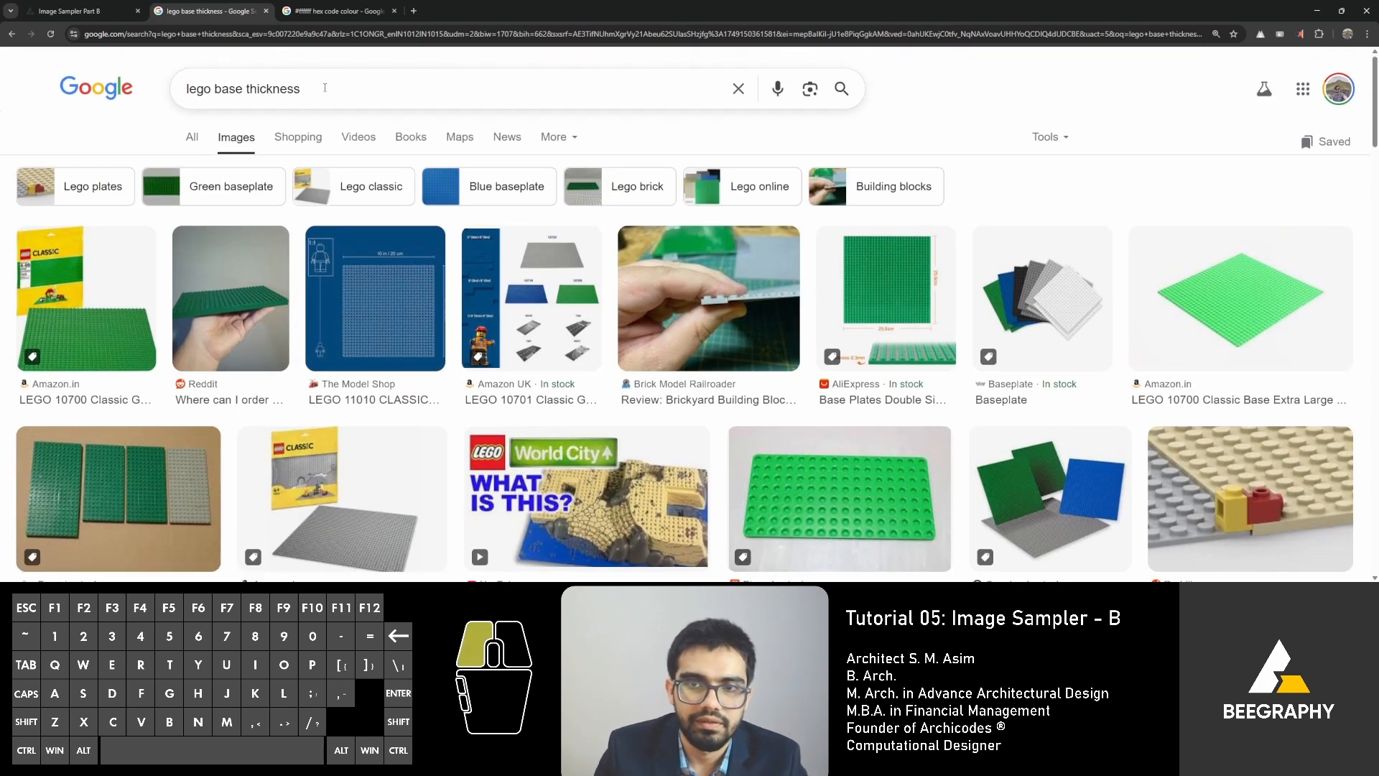
Search the images for "lego base thickness dimension height" and examine the results for the baseplate's thickness.
double_click(324, 87)
left_click(328, 89)
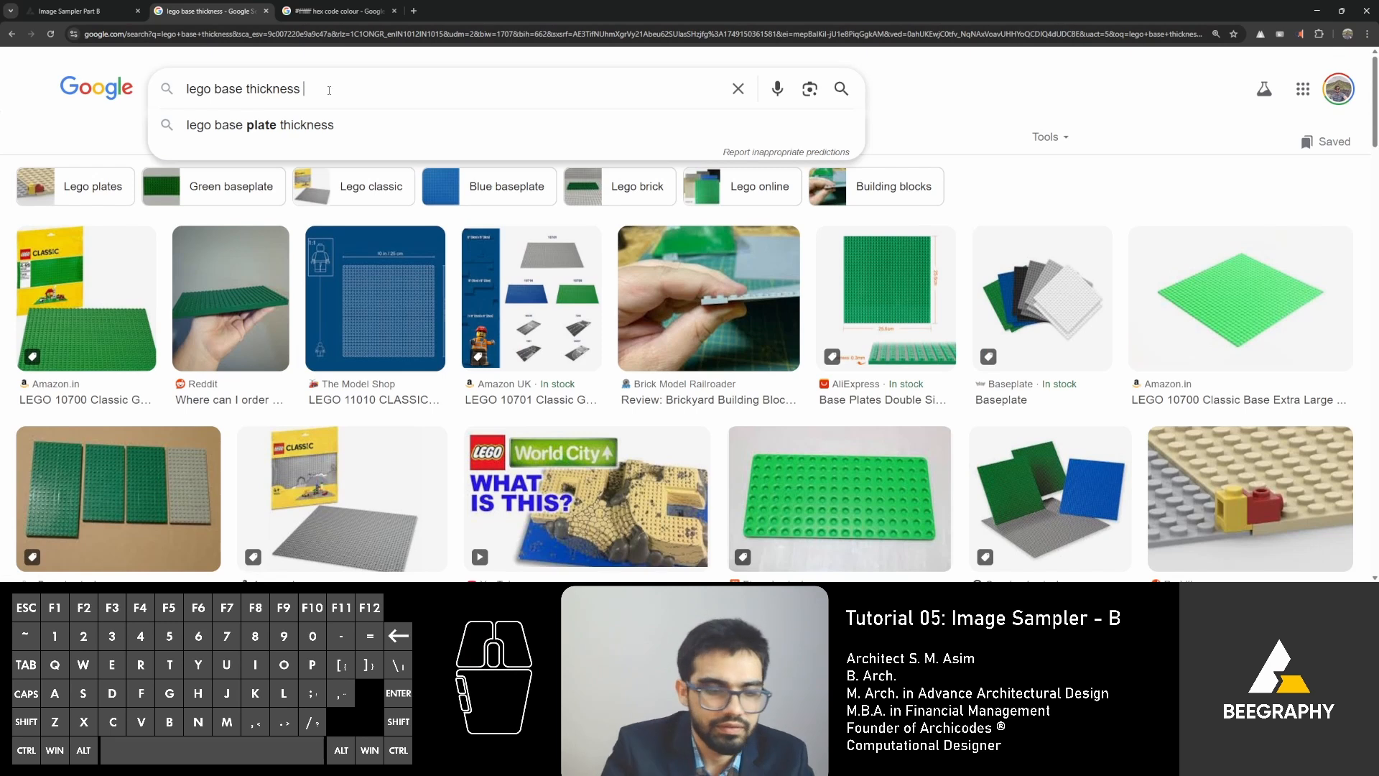
type("dimension heigh")
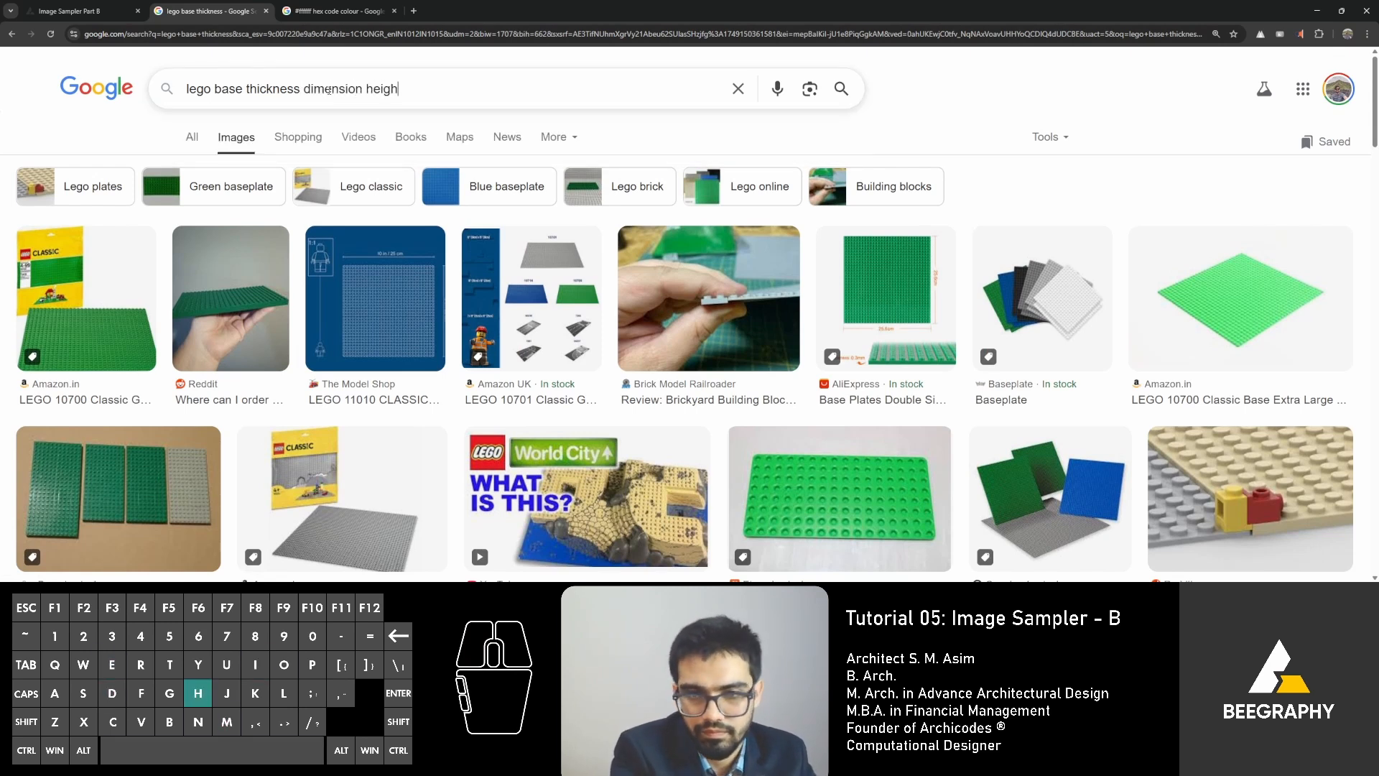
type("t")
key("Return")
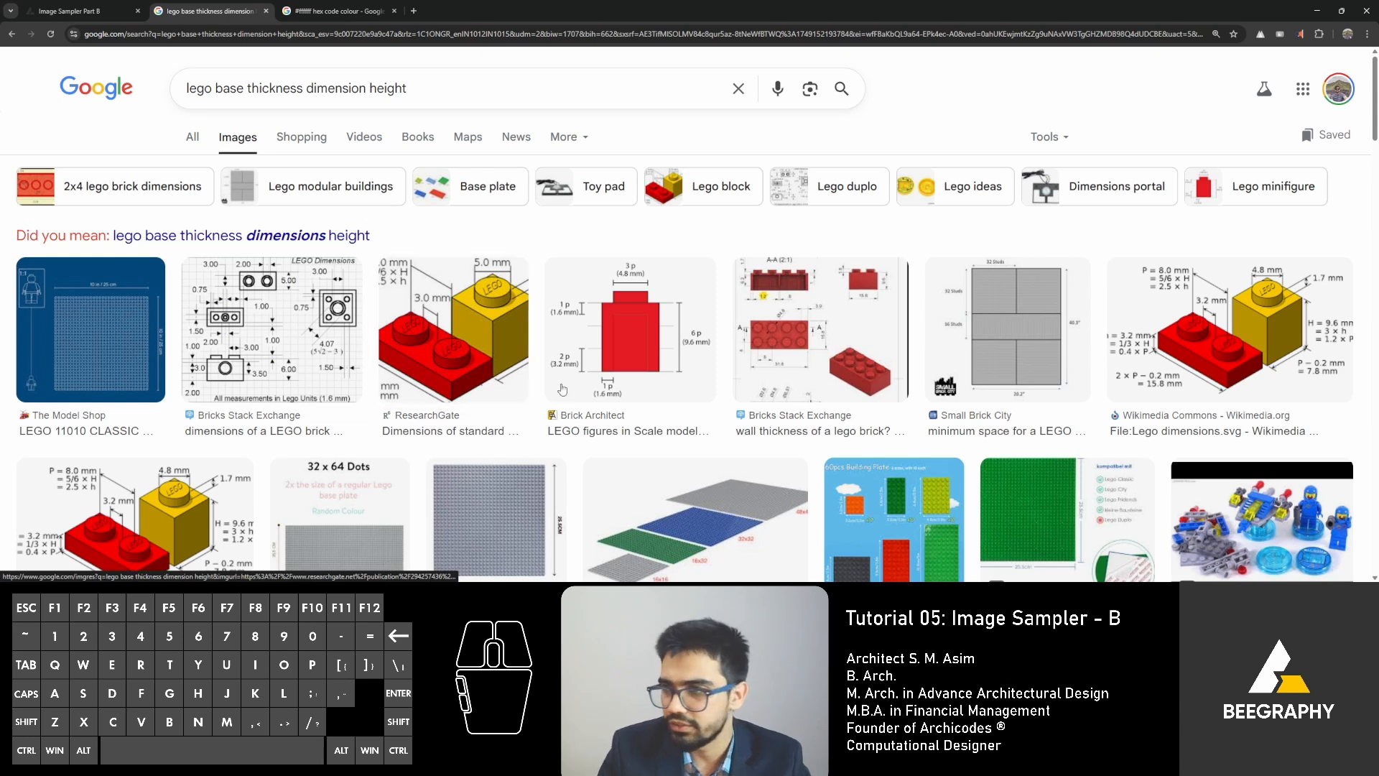
scroll(1270, 344, "down", 2)
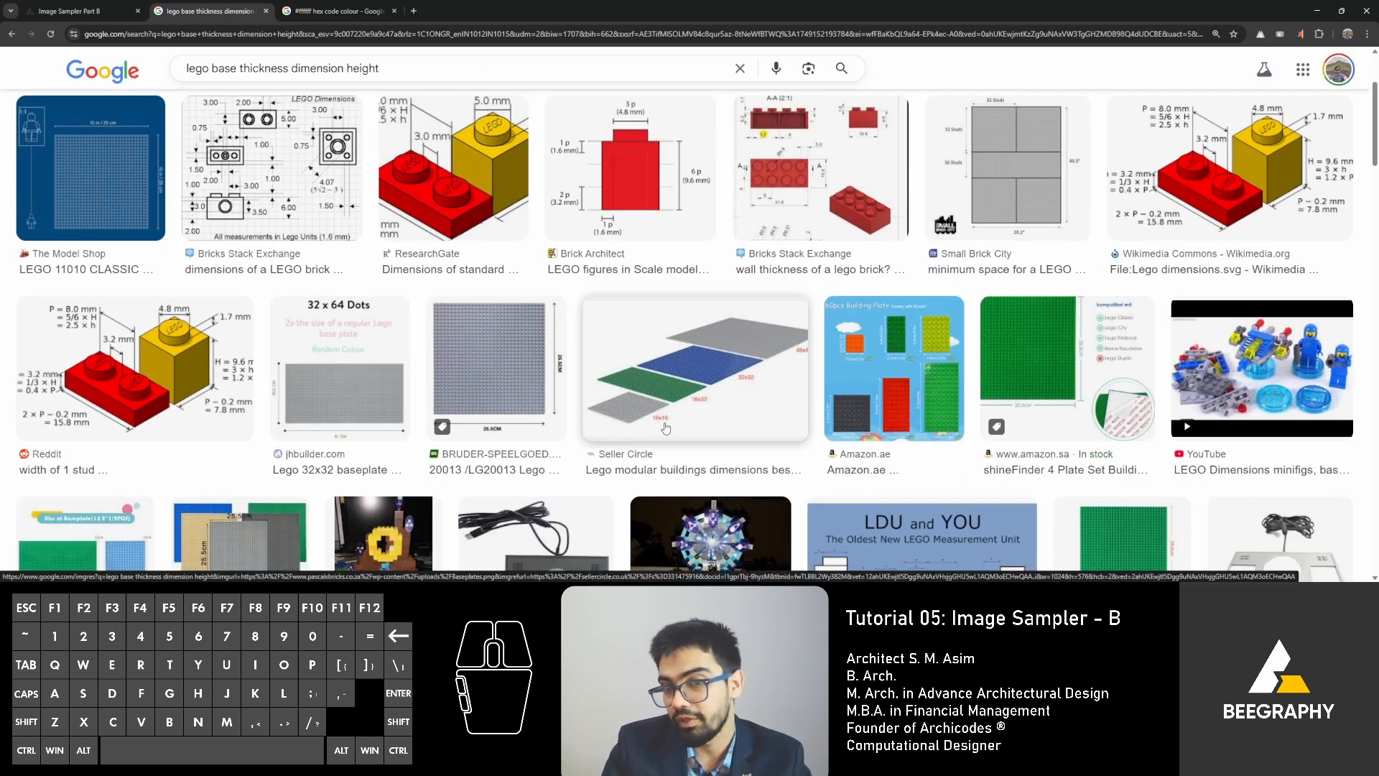
scroll(683, 405, "down", 3)
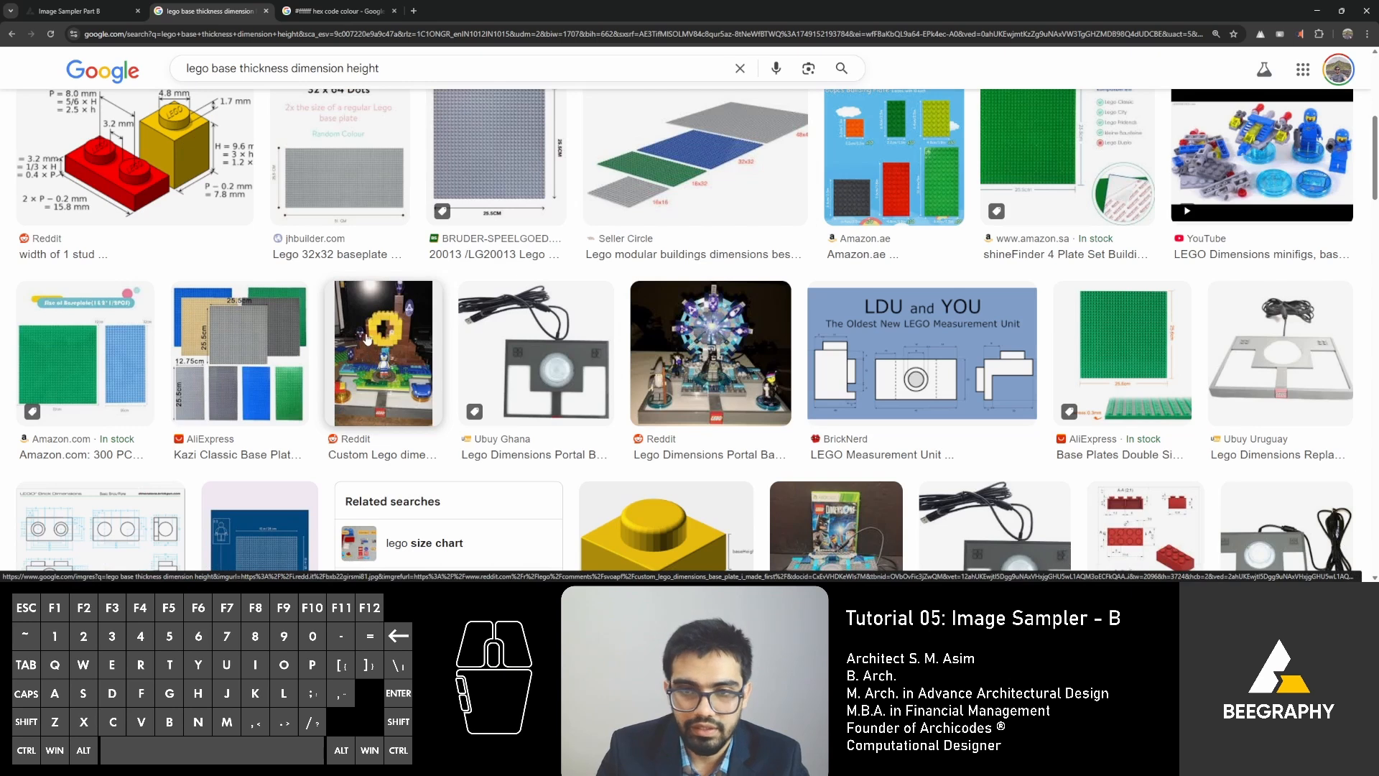
scroll(249, 339, "down", 4)
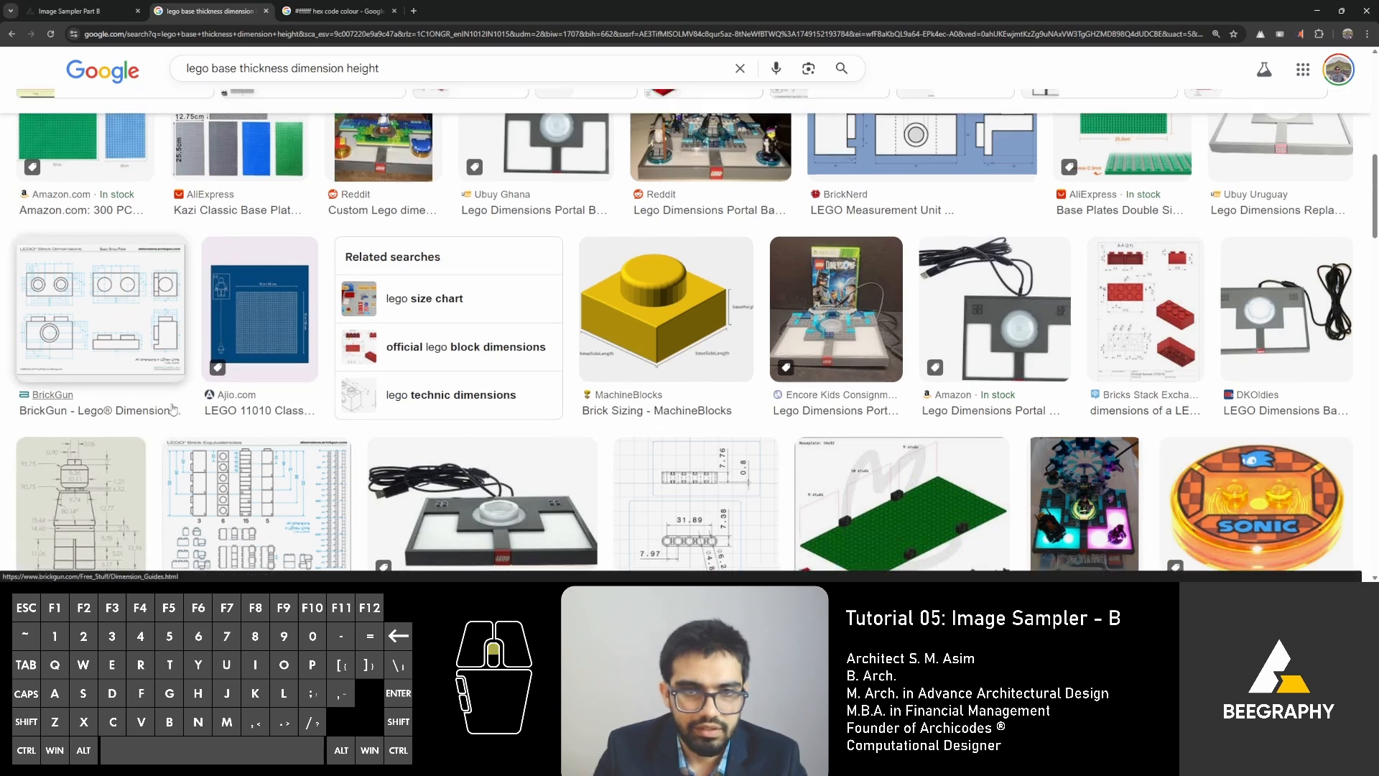
scroll(182, 384, "up", 10)
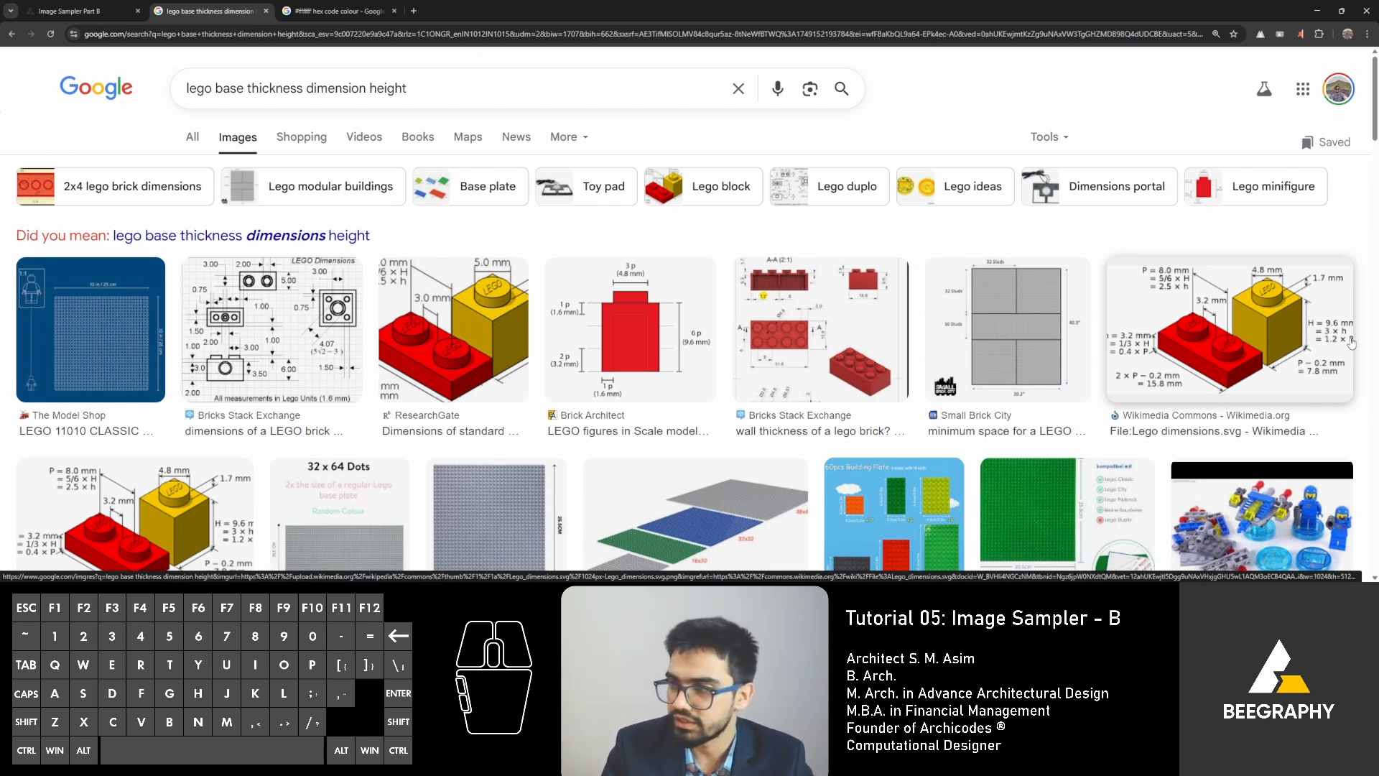
Switch back to the BeeGraphy node graph and add an Extrude Surface node beside the lower Curve To Surface node.
left_click(66, 11)
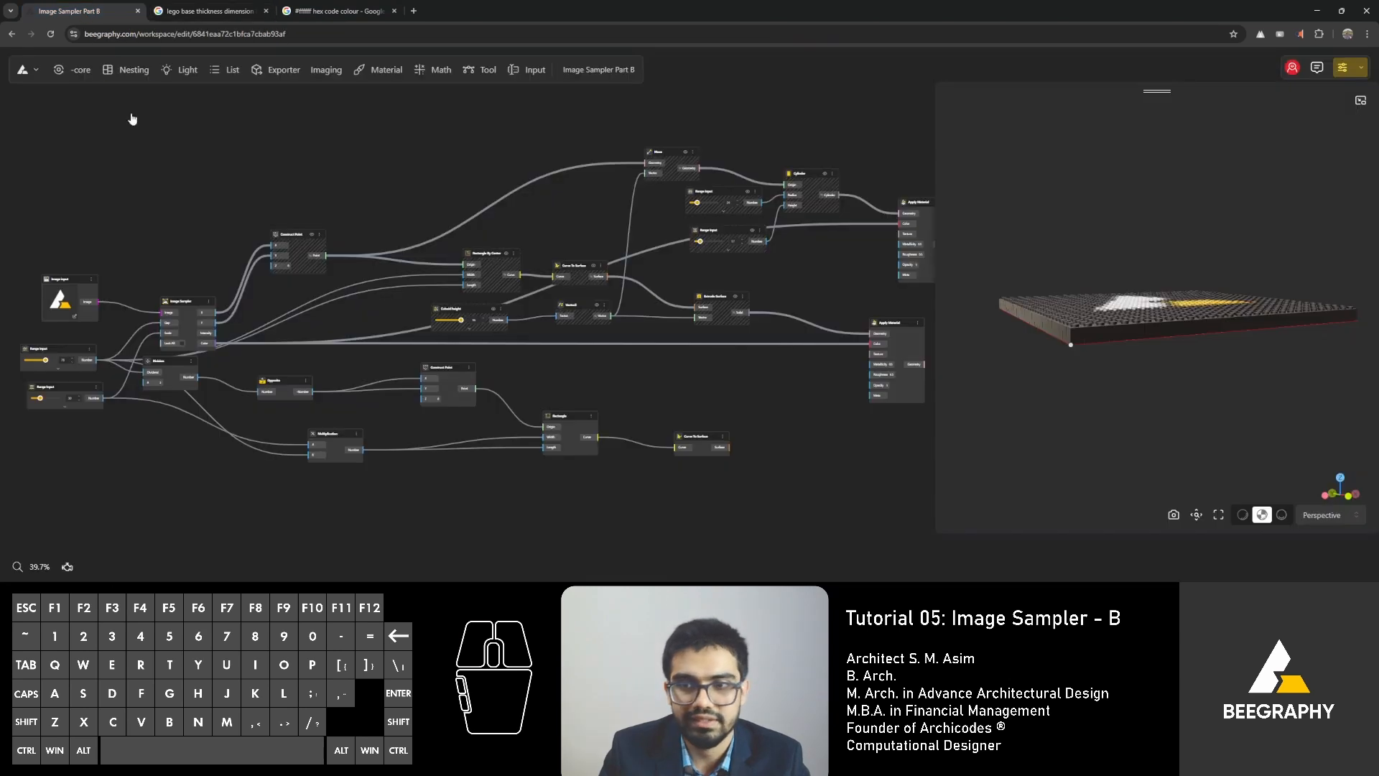
scroll(616, 321, "up", 6)
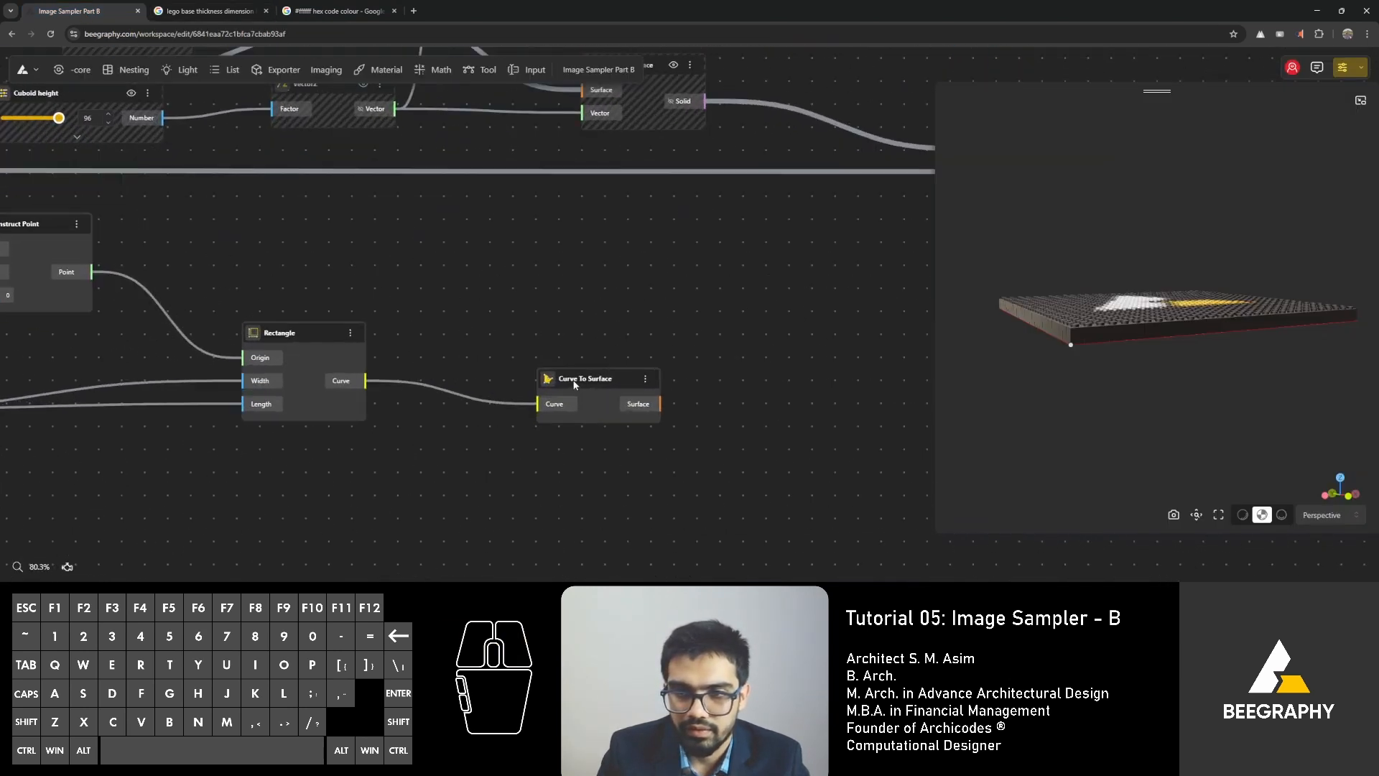
scroll(496, 293, "down", 3)
right_click_drag(451, 295, 234, 360)
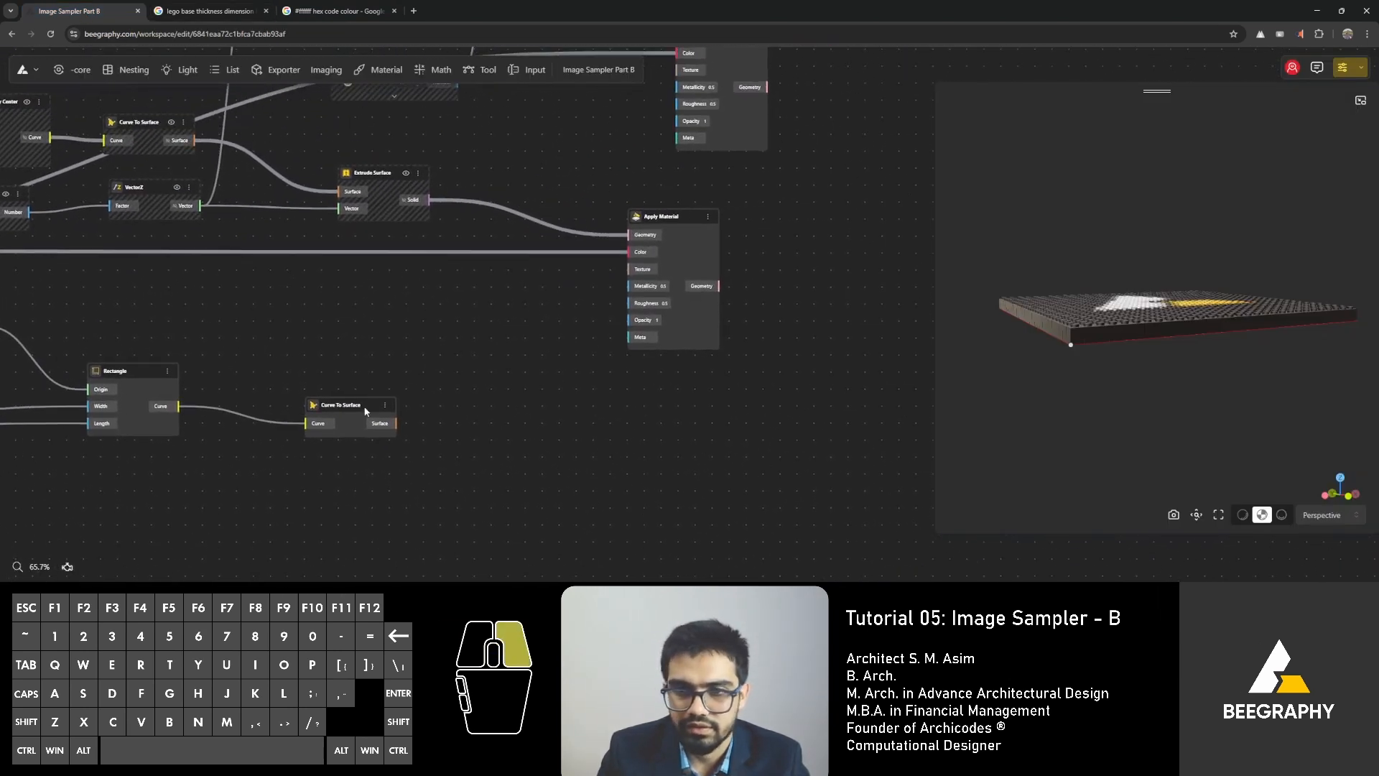
right_click_drag(365, 406, 480, 359)
left_click(462, 361)
right_click_drag(579, 338, 506, 339)
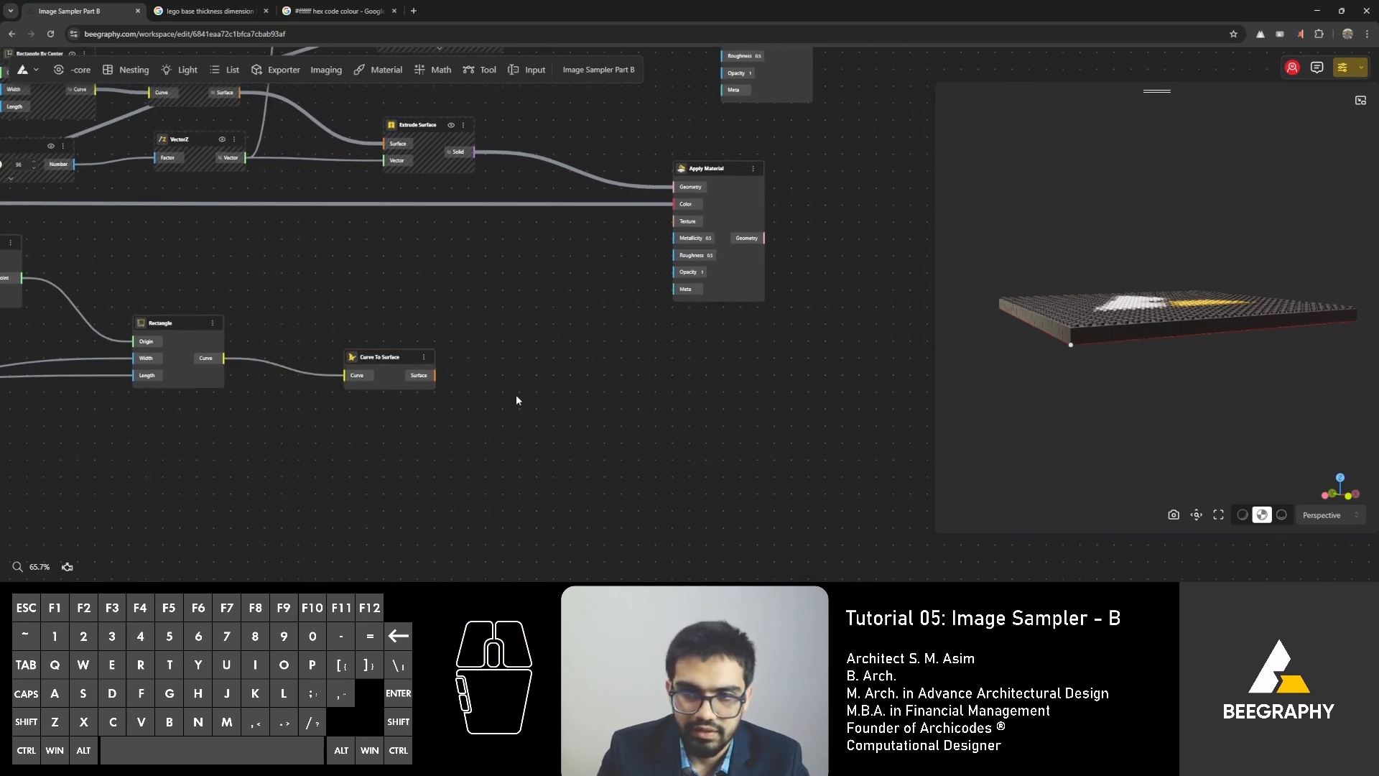
double_click(516, 397)
type("extr")
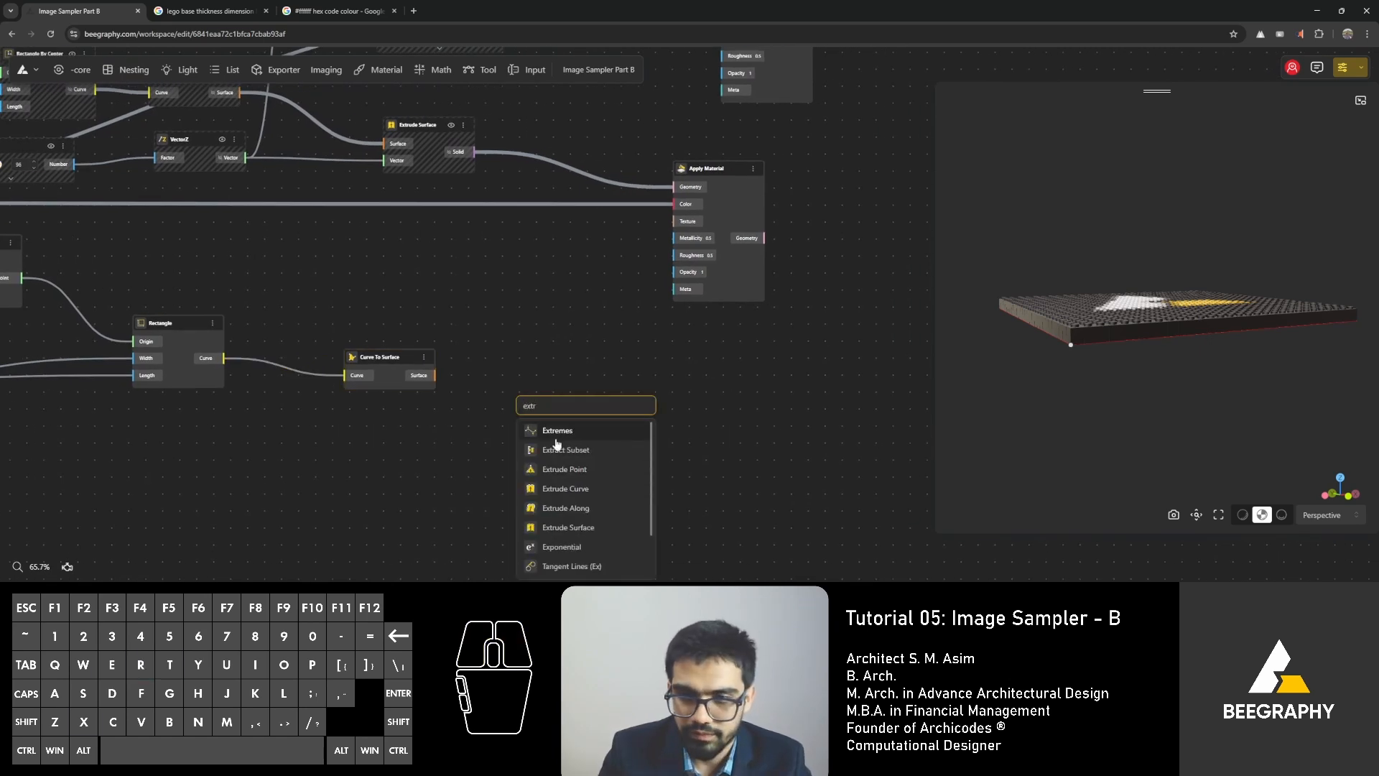
left_click(584, 527)
Add an Opposite node beneath the lower Curve To Surface node and connect the base surface to the new Extrude Surface node.
double_click(431, 465)
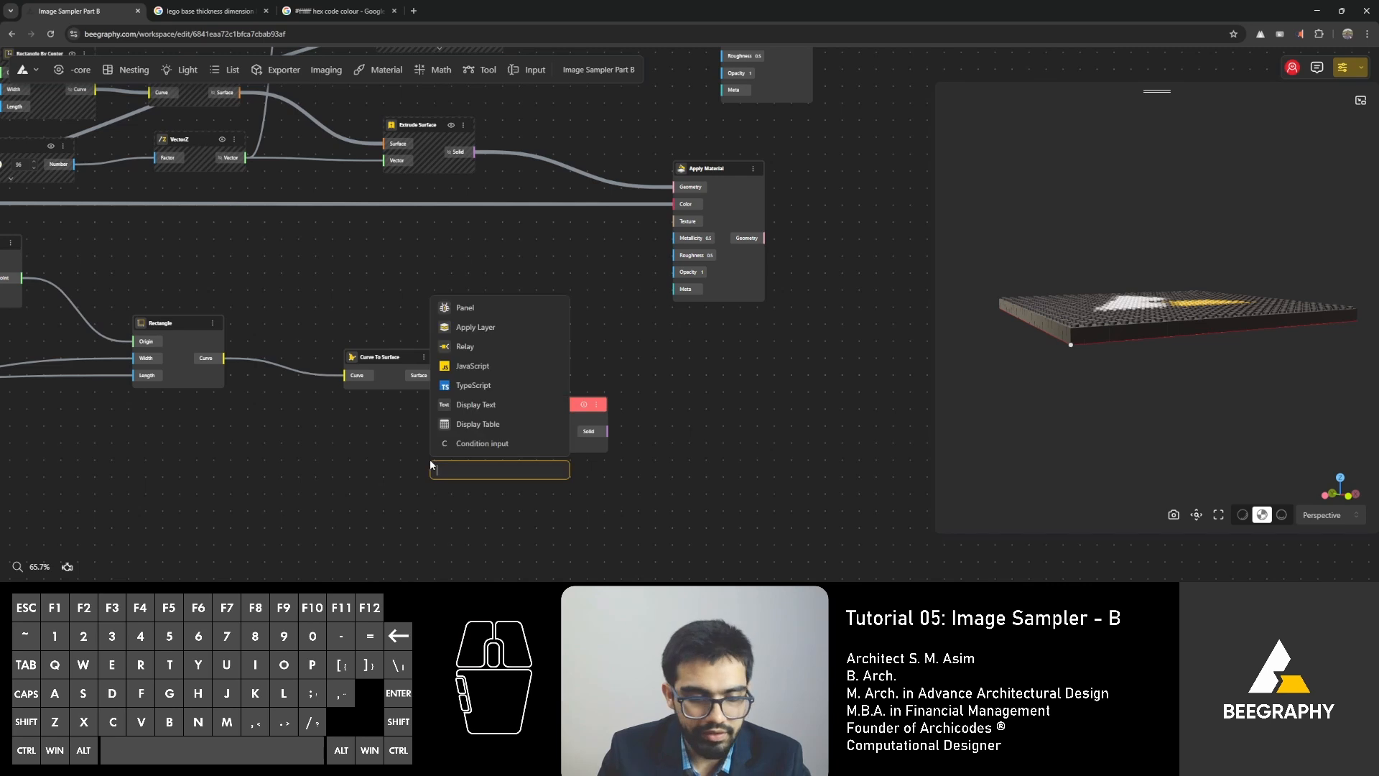
type("opposi")
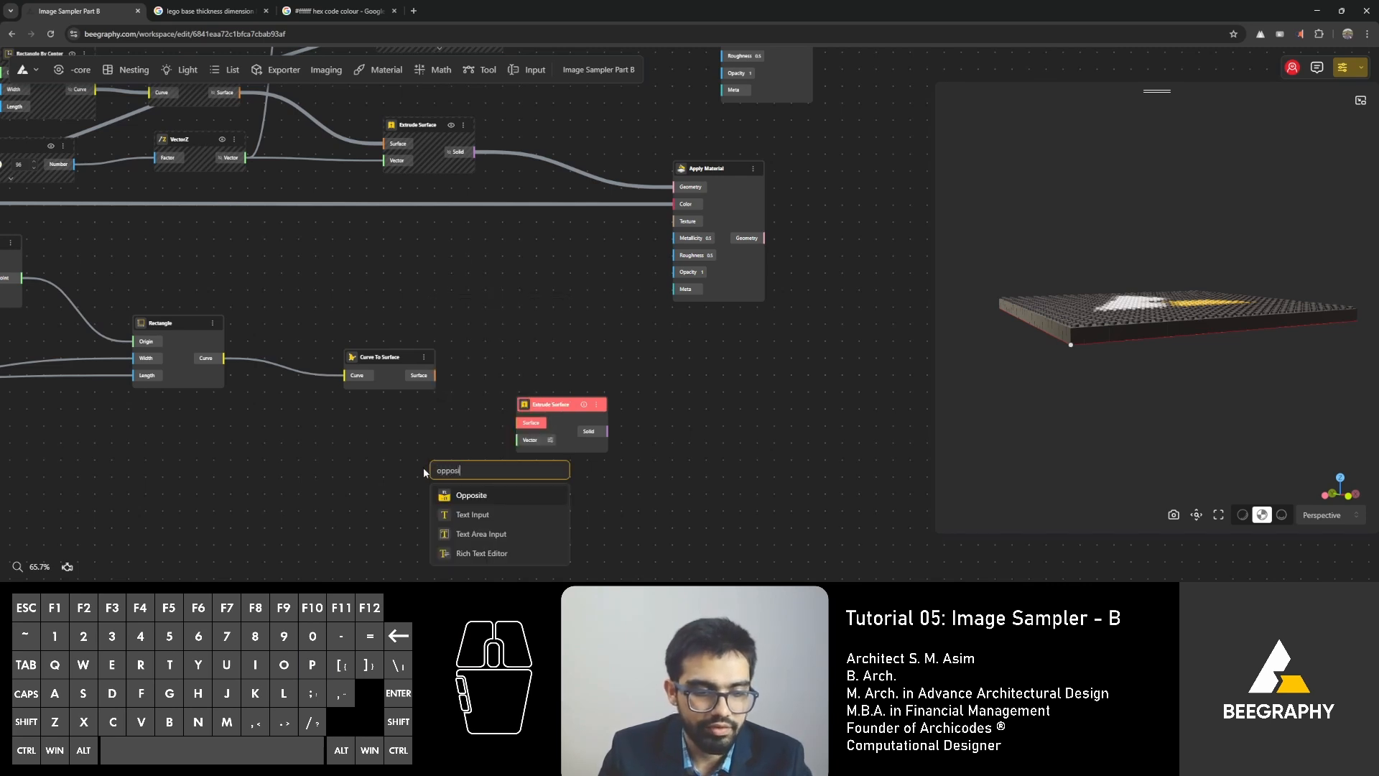
type("te")
left_click(479, 497)
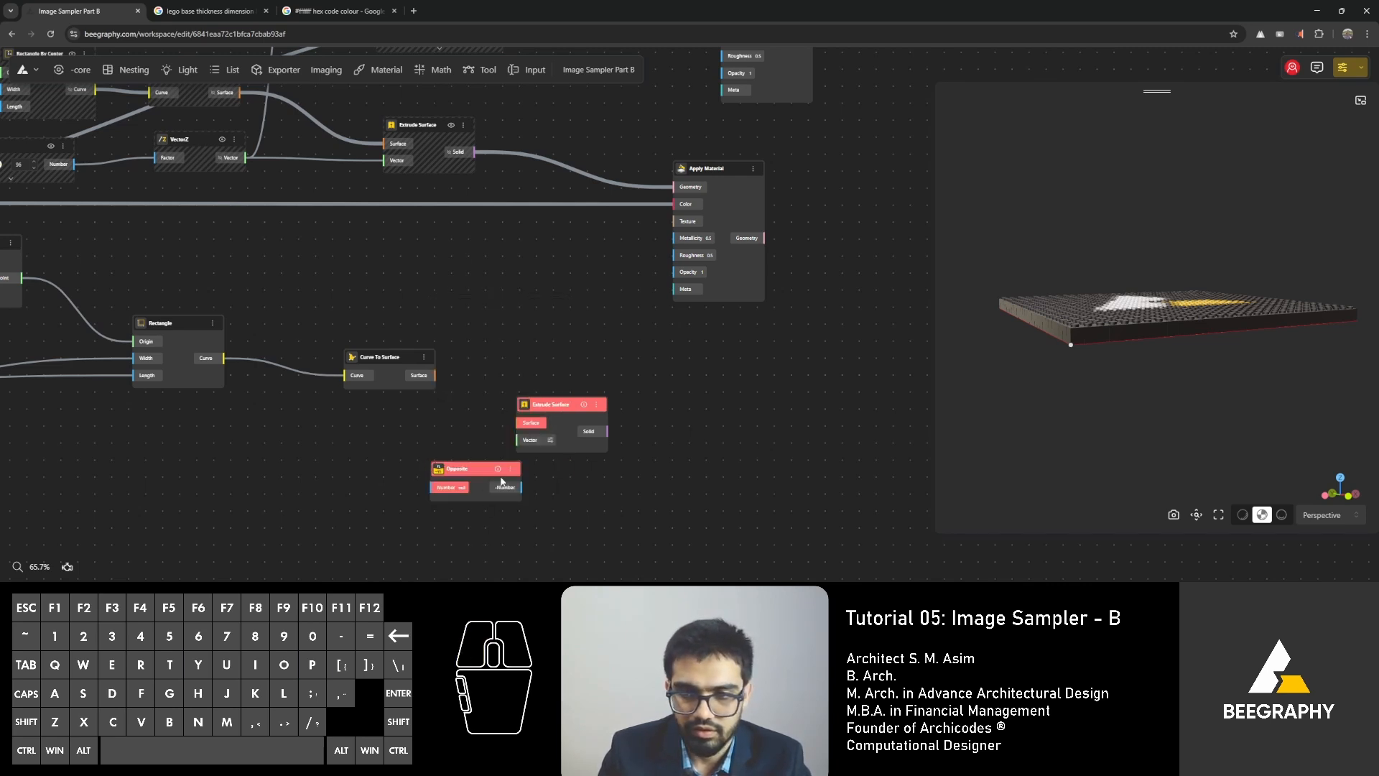
left_click_drag(501, 481, 401, 470)
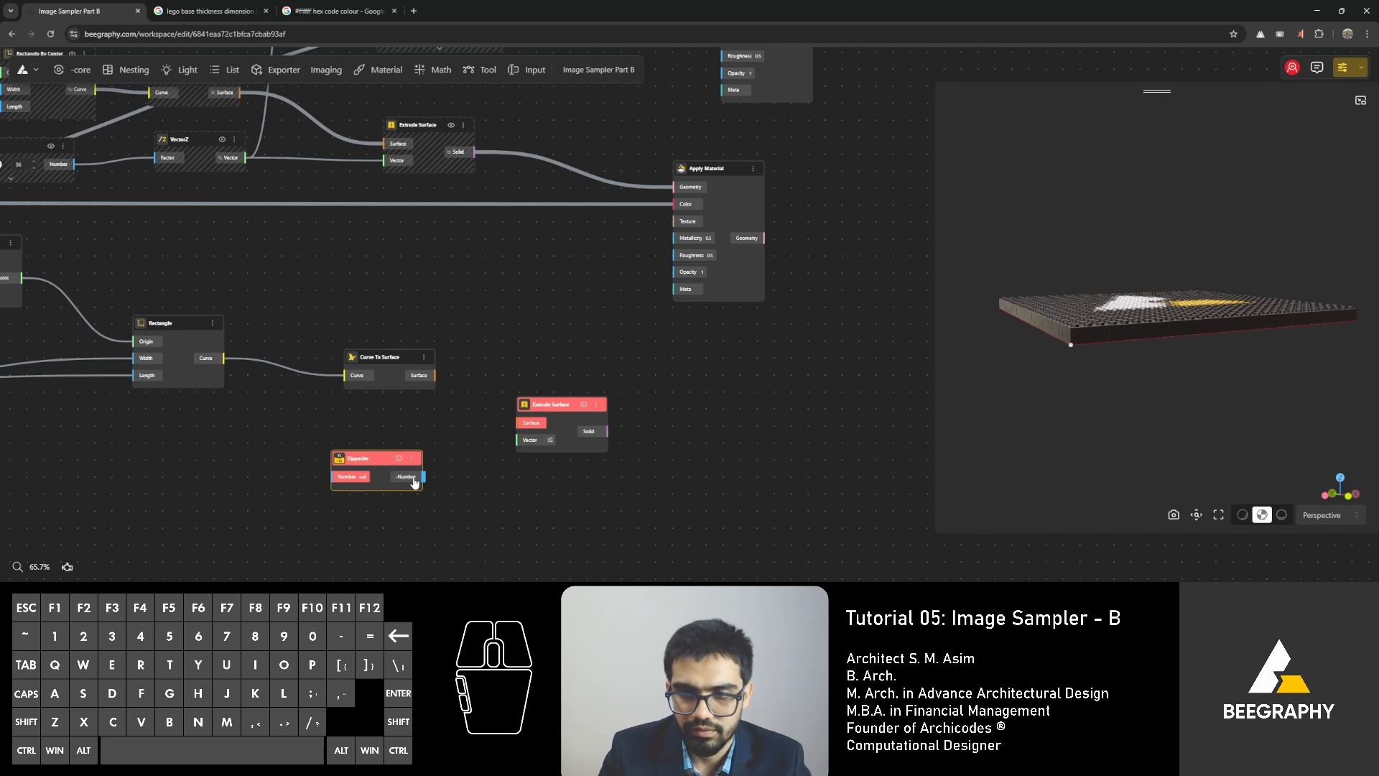
left_click_drag(433, 378, 522, 425)
left_click_drag(387, 463, 352, 453)
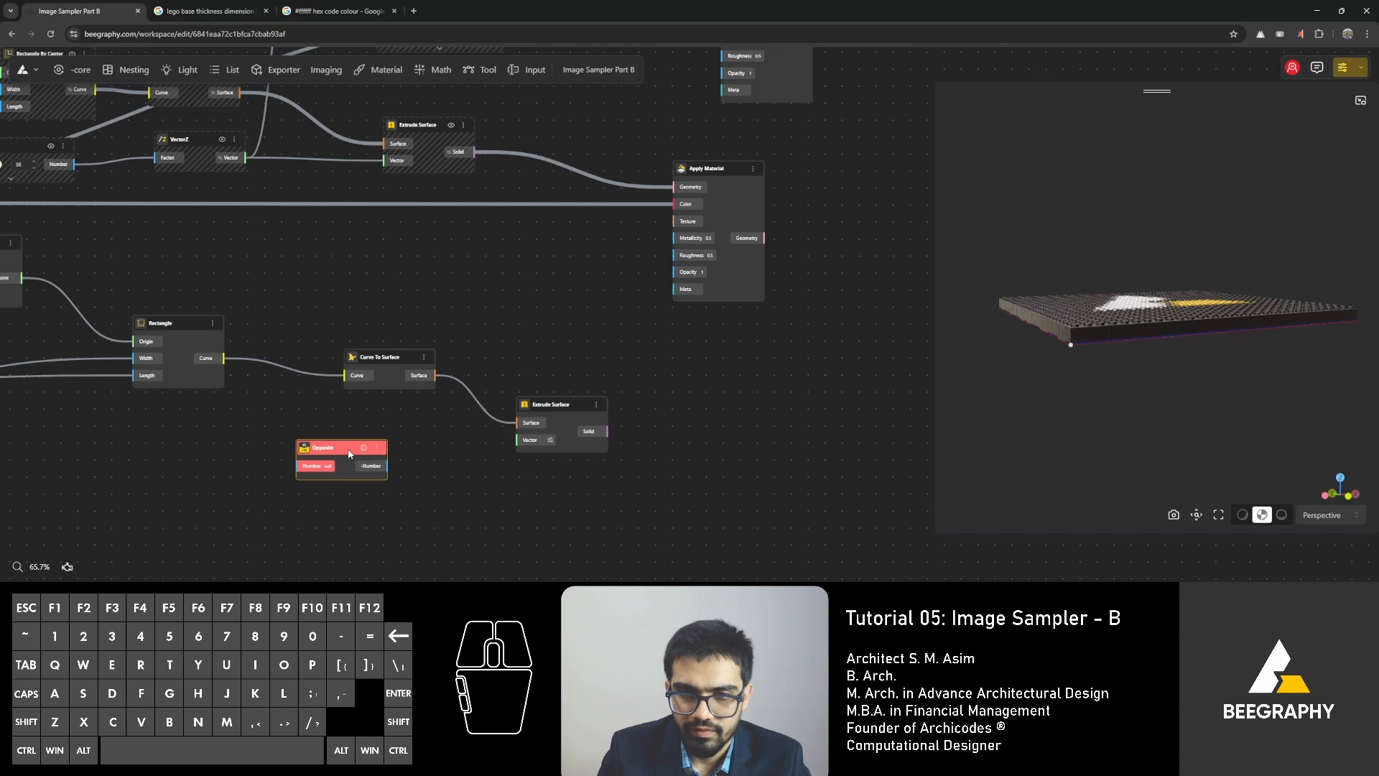
Add a Range Input of 96 beside the new Opposite node and connect its number to that node.
double_click(221, 472)
type("96")
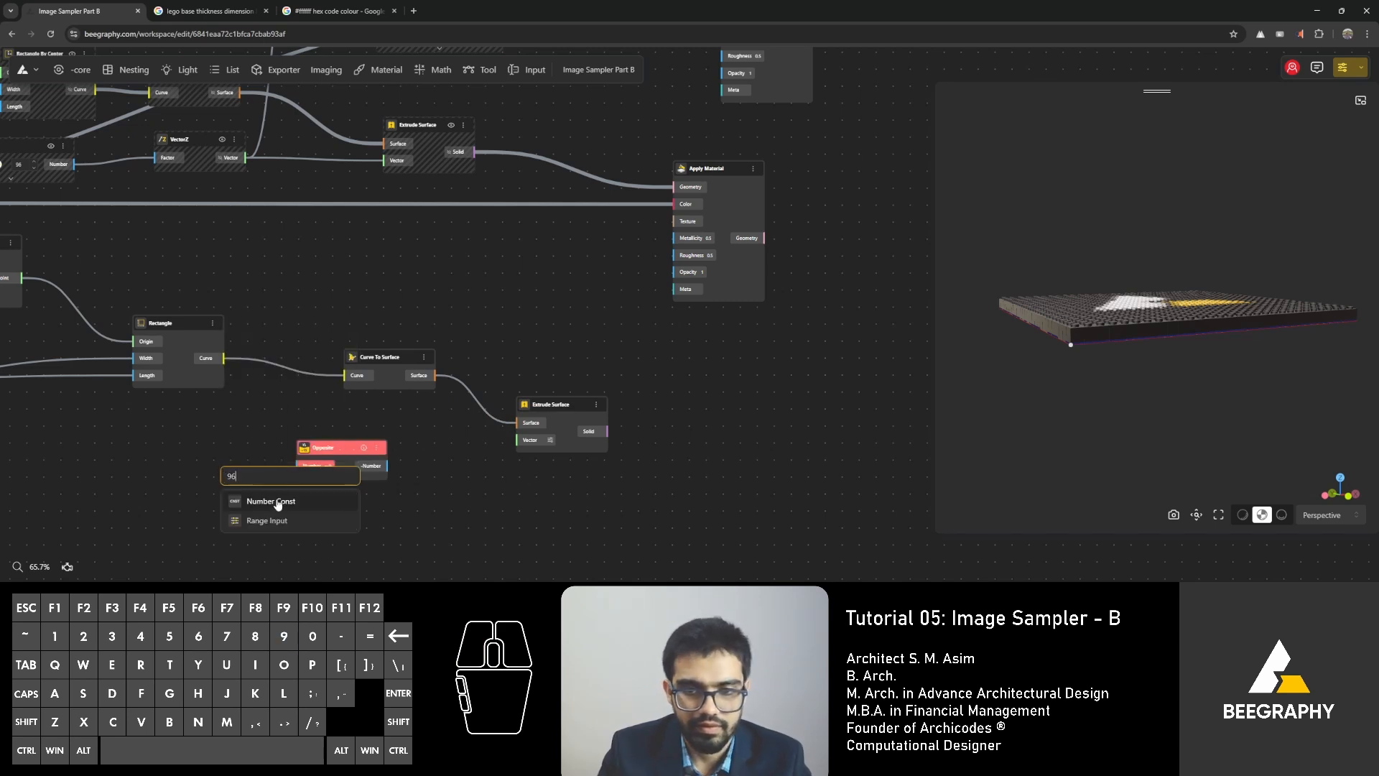
left_click(278, 519)
left_click_drag(268, 476, 135, 446)
left_click_drag(216, 463, 298, 471)
Add a VectorZ node with the Opposite output as its factor, and connect its vector to the base's Extrude Surface node.
double_click(461, 471)
type("z")
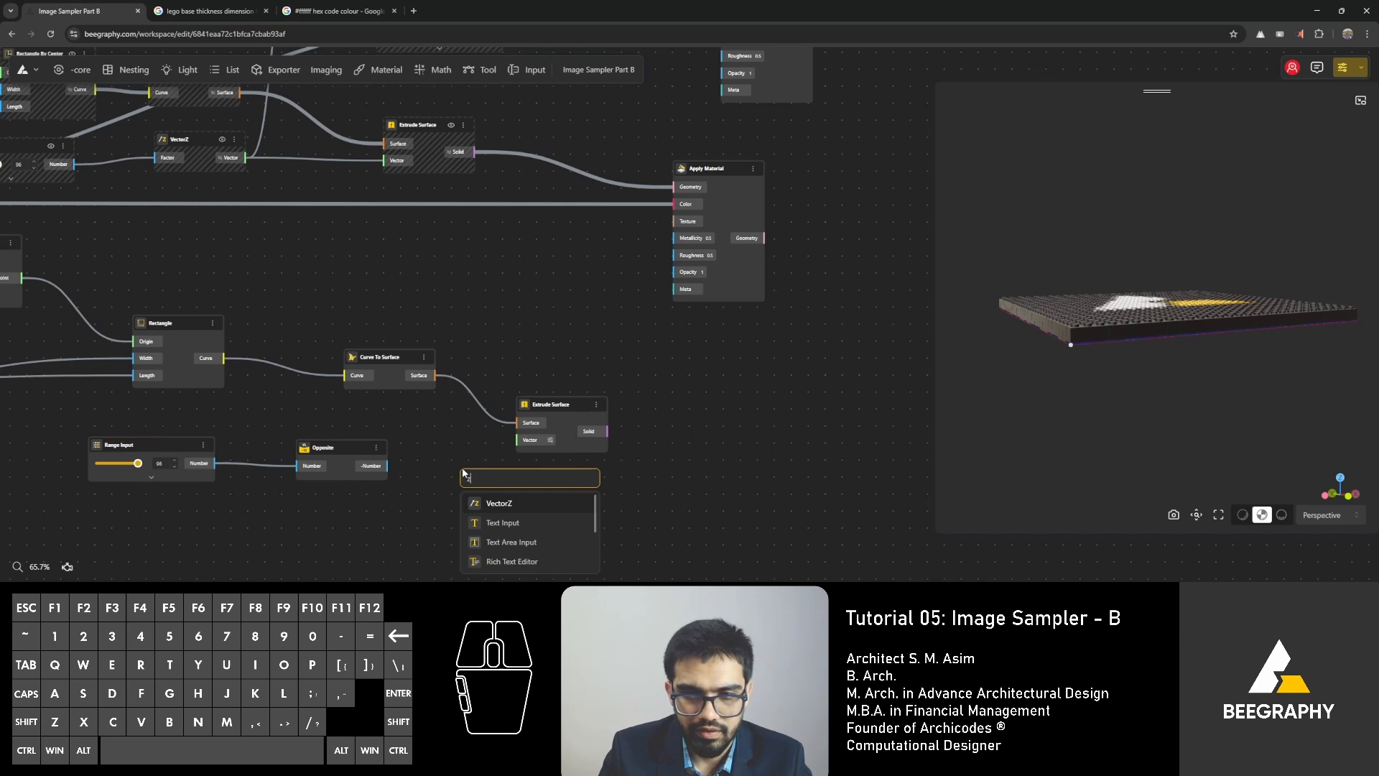
left_click(514, 509)
left_click_drag(386, 466, 464, 495)
left_click_drag(549, 505, 604, 394)
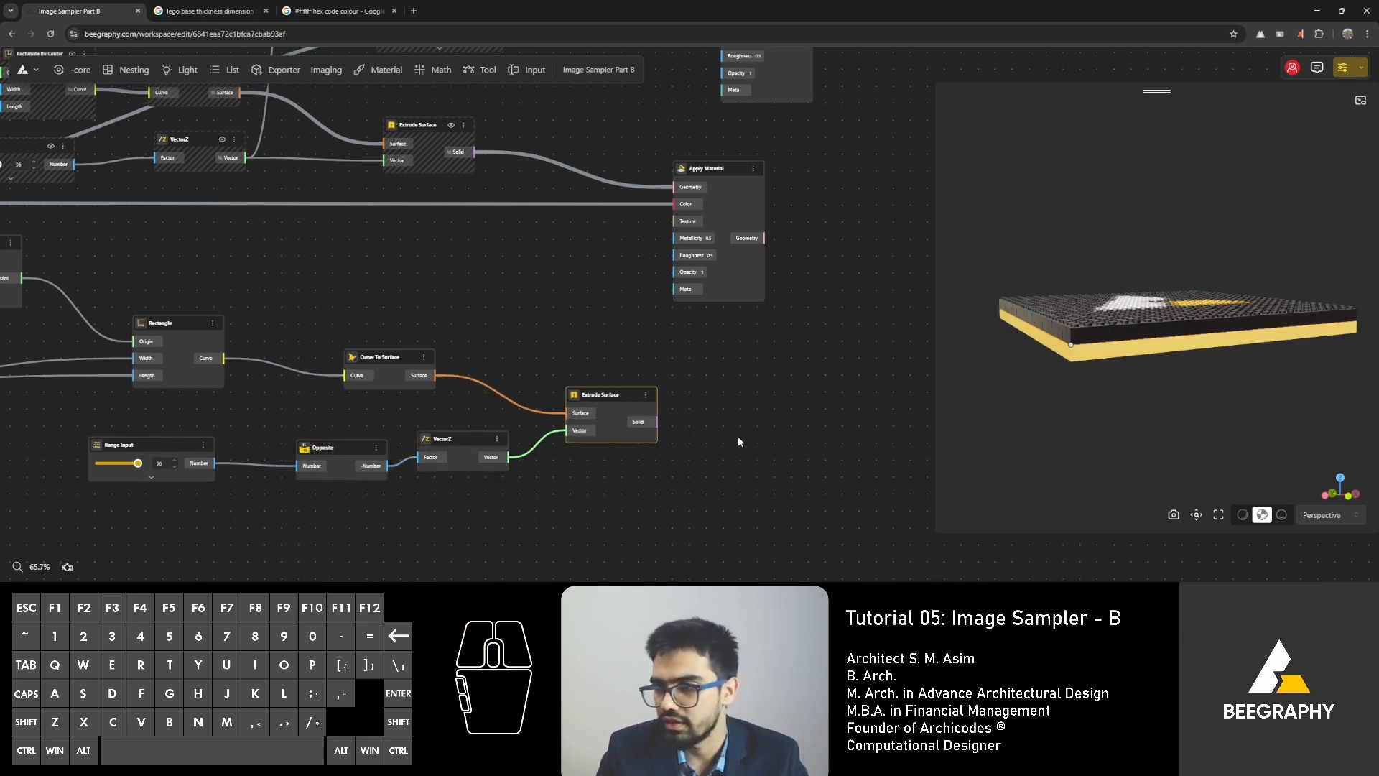
left_click_drag(1084, 362, 1025, 373)
left_click(707, 403)
Add a second Opposite node between the Multiplication node and the lower Construct Point.
scroll(710, 359, "down", 4)
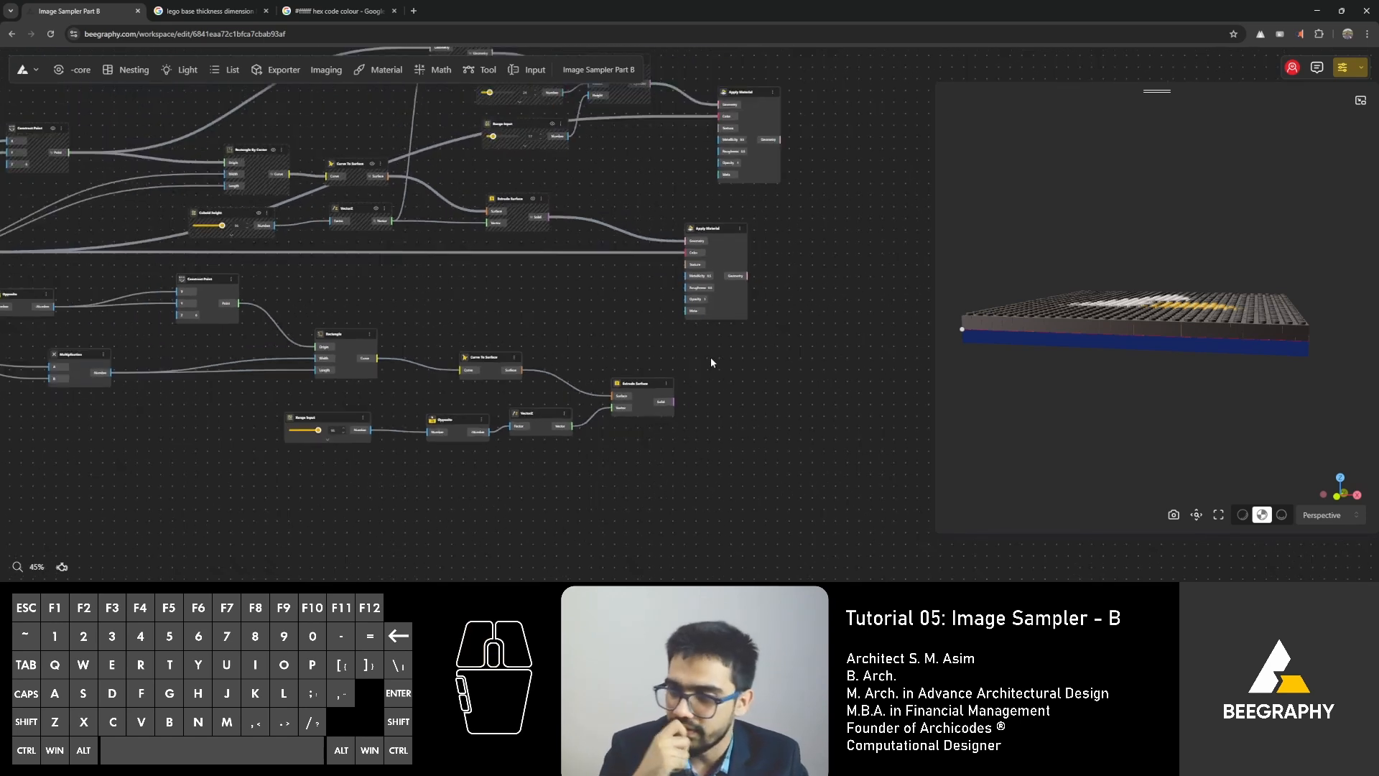
right_click_drag(251, 399, 527, 459)
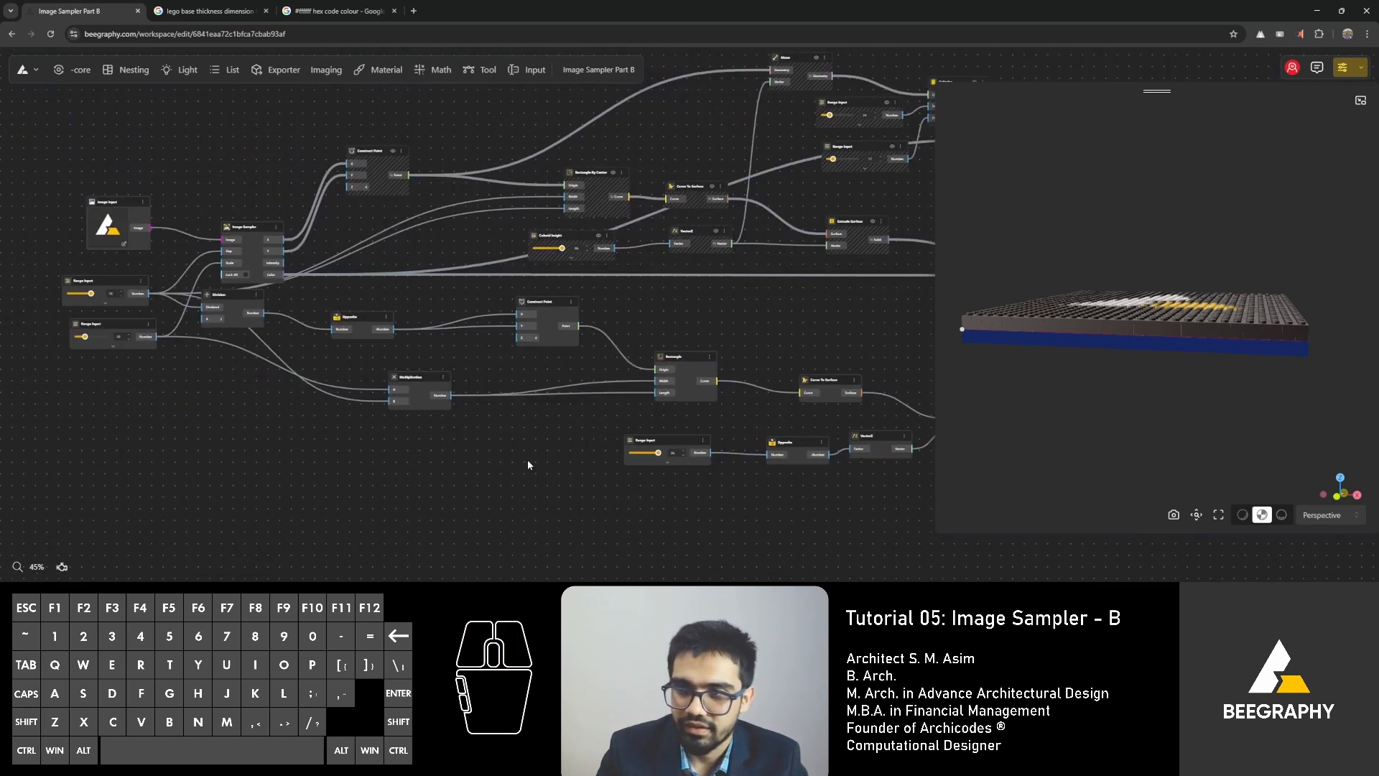
scroll(415, 366, "up", 2)
scroll(576, 326, "up", 4)
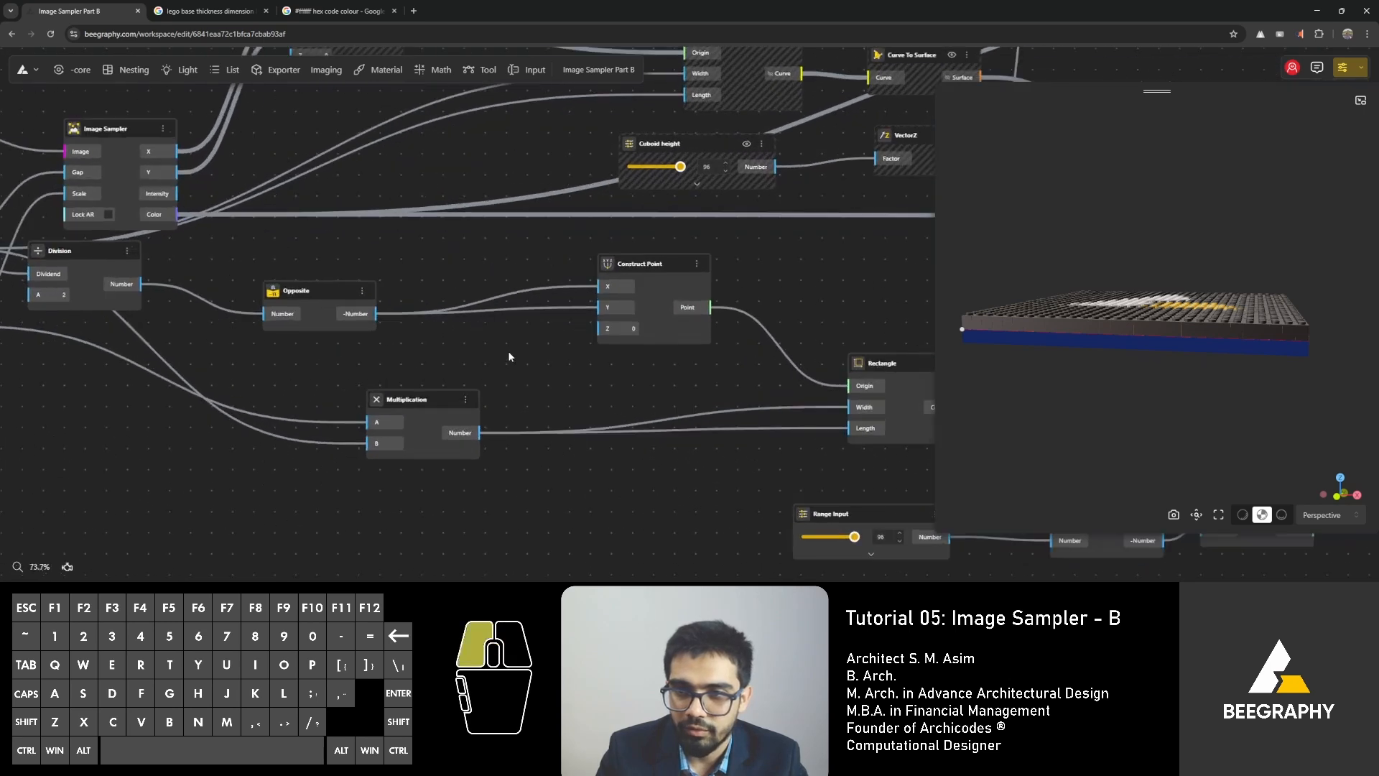
double_click(507, 354)
type("oppo")
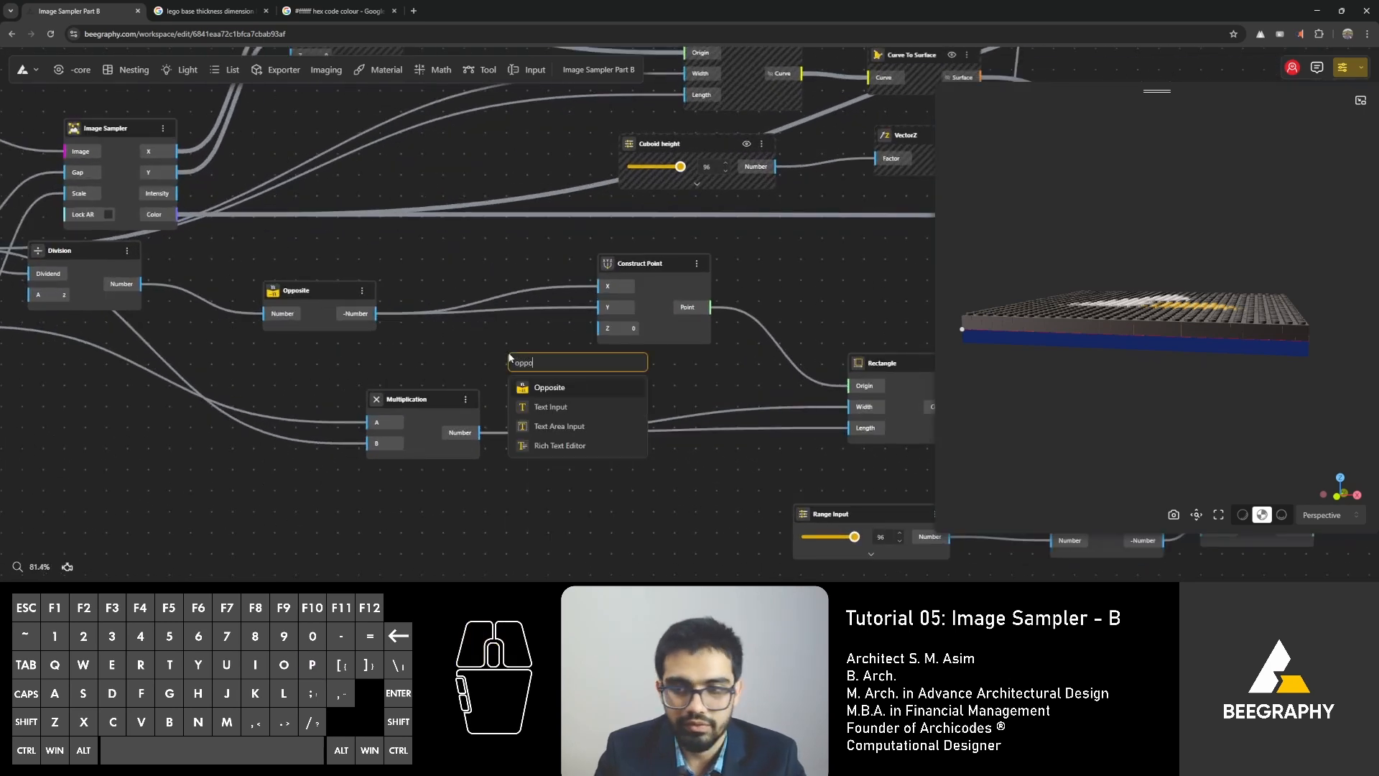
left_click(552, 388)
left_click_drag(567, 367, 504, 344)
Add a Range Input of 300 and feed it through the second Opposite node into the lower Construct Point's Z input.
double_click(354, 368)
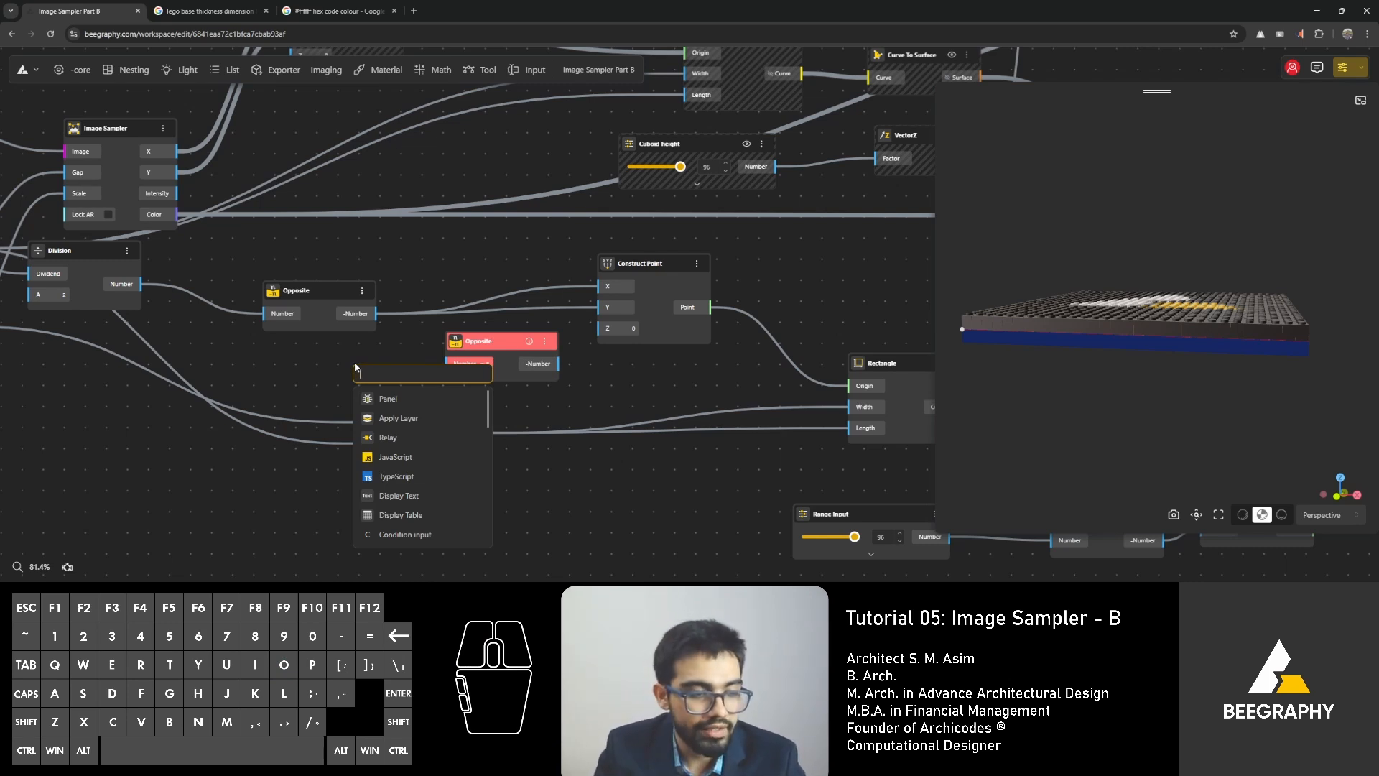
type("300")
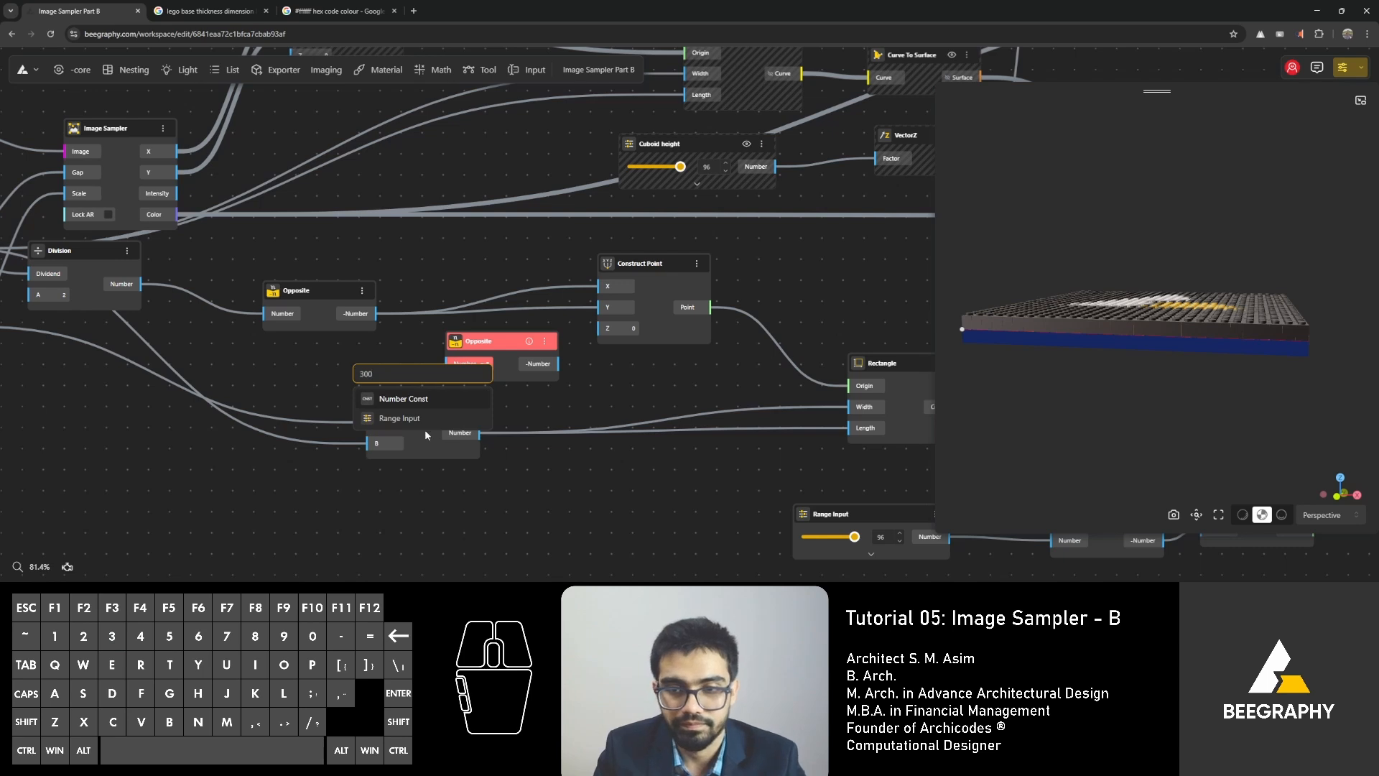
left_click(426, 421)
left_click_drag(434, 417, 416, 440)
left_click_drag(558, 363, 597, 329)
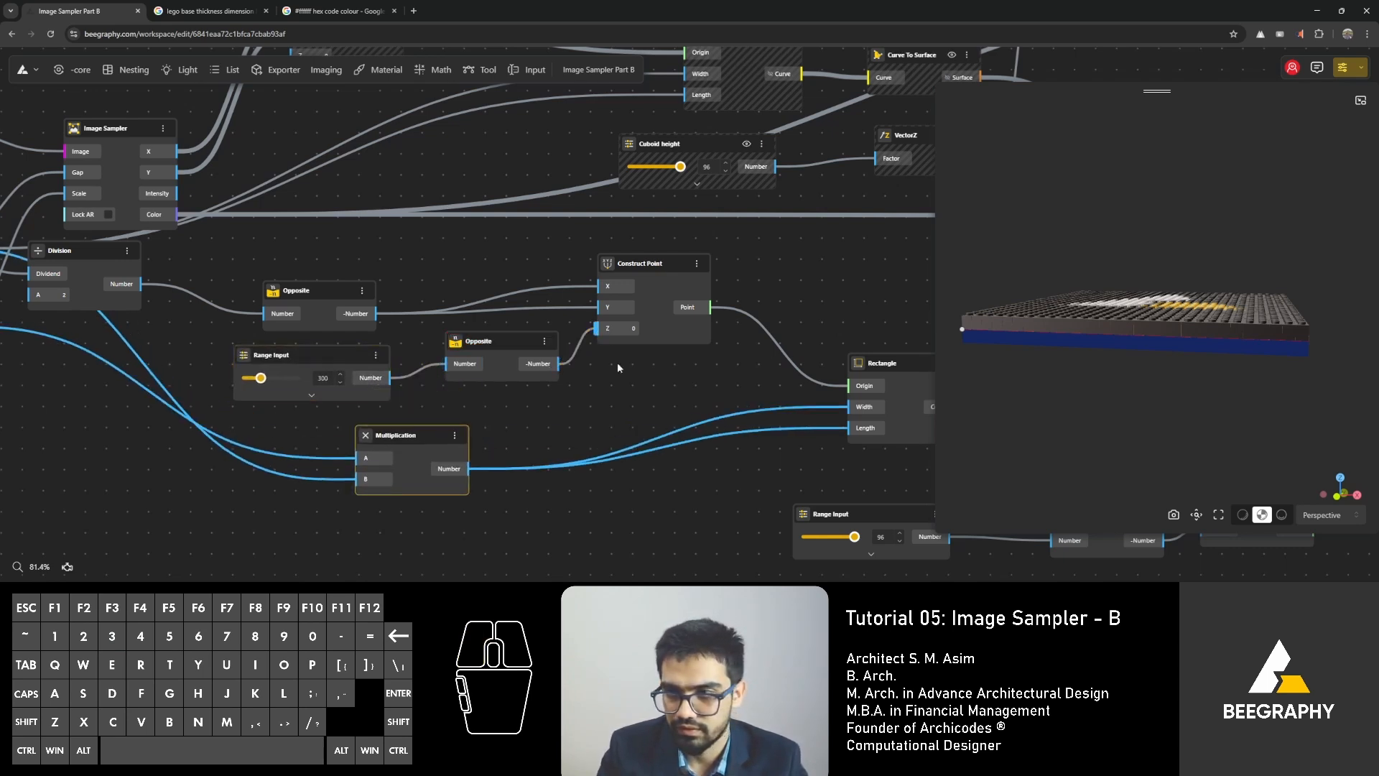
left_click(617, 367)
Set the range input controlling the base plate's downward offset to 544 and check the gap beneath the mosaic.
left_click_drag(1061, 428, 1095, 437)
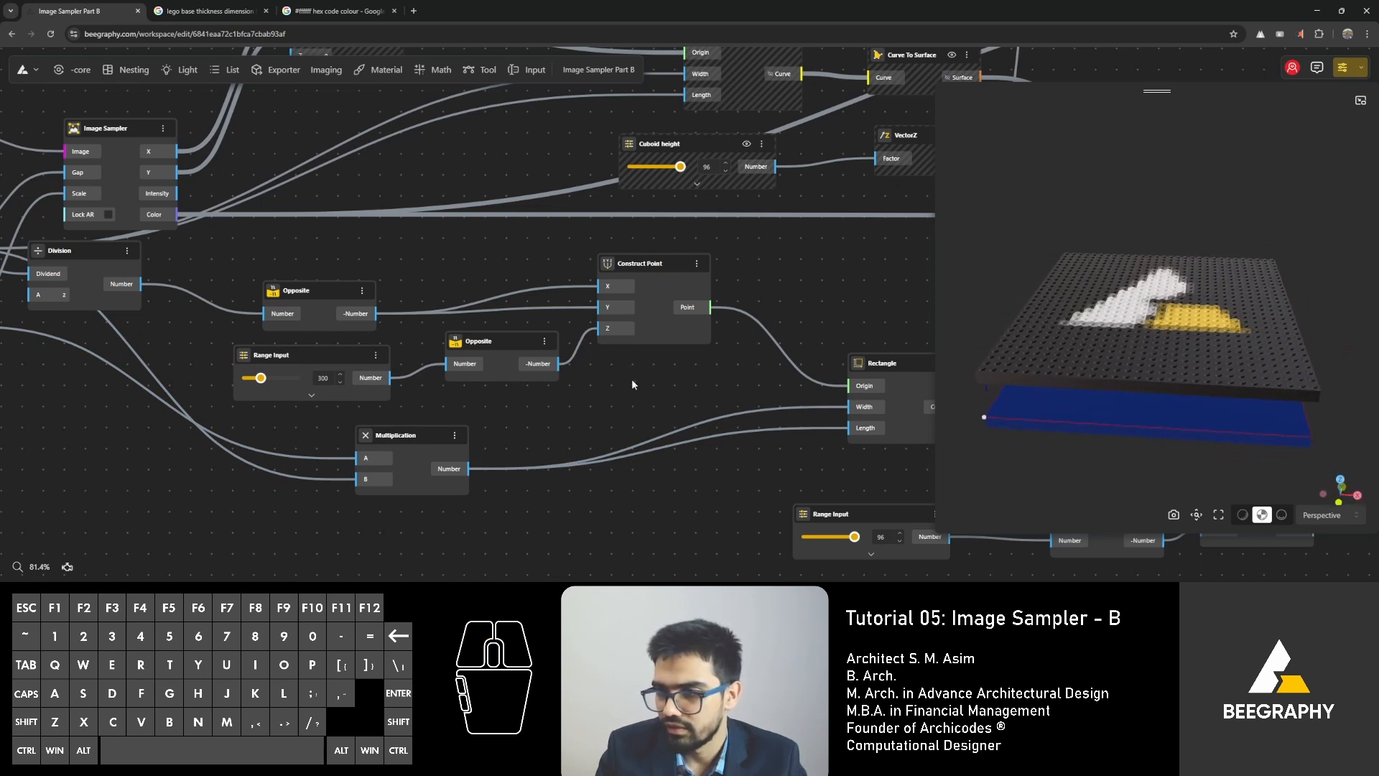
left_click_drag(263, 378, 274, 378)
left_click(546, 404)
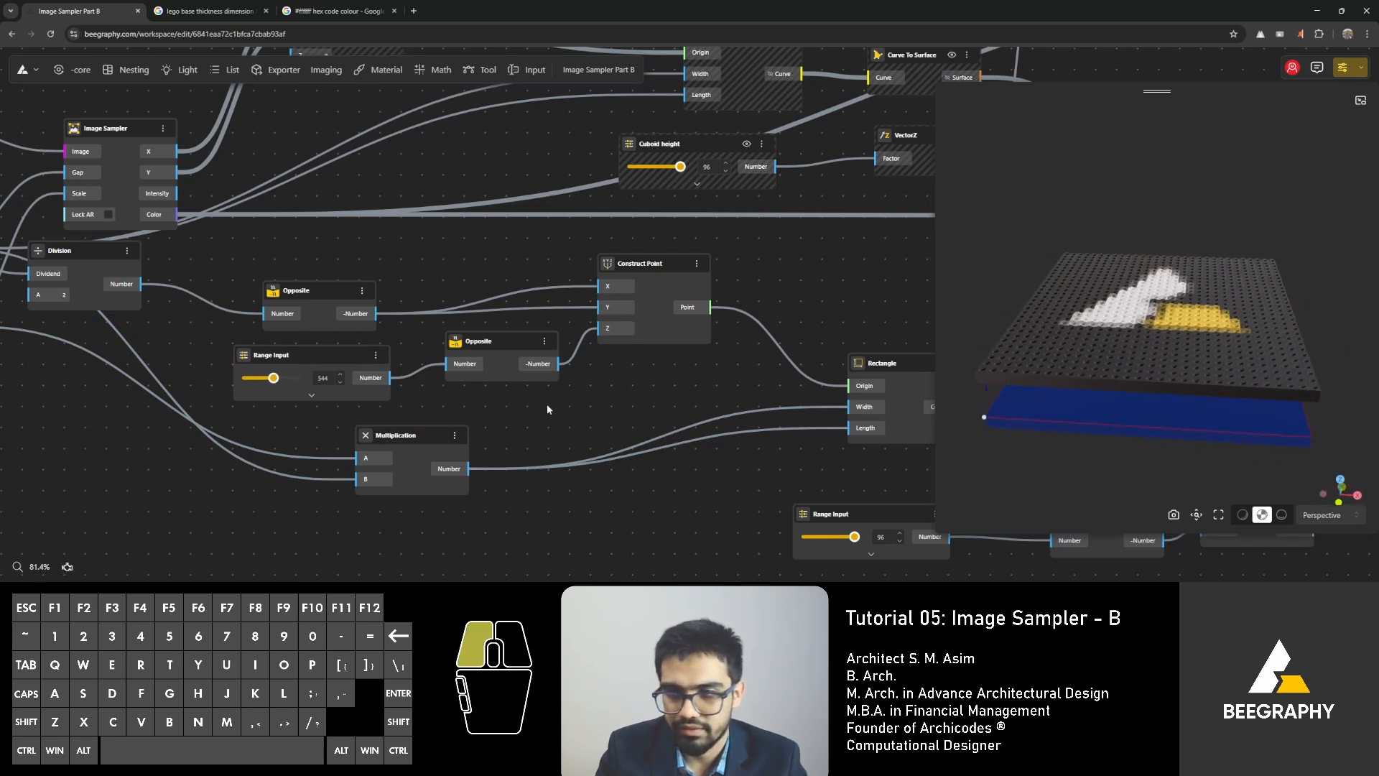
scroll(1155, 440, "down", 5)
left_click_drag(1145, 445, 1177, 410)
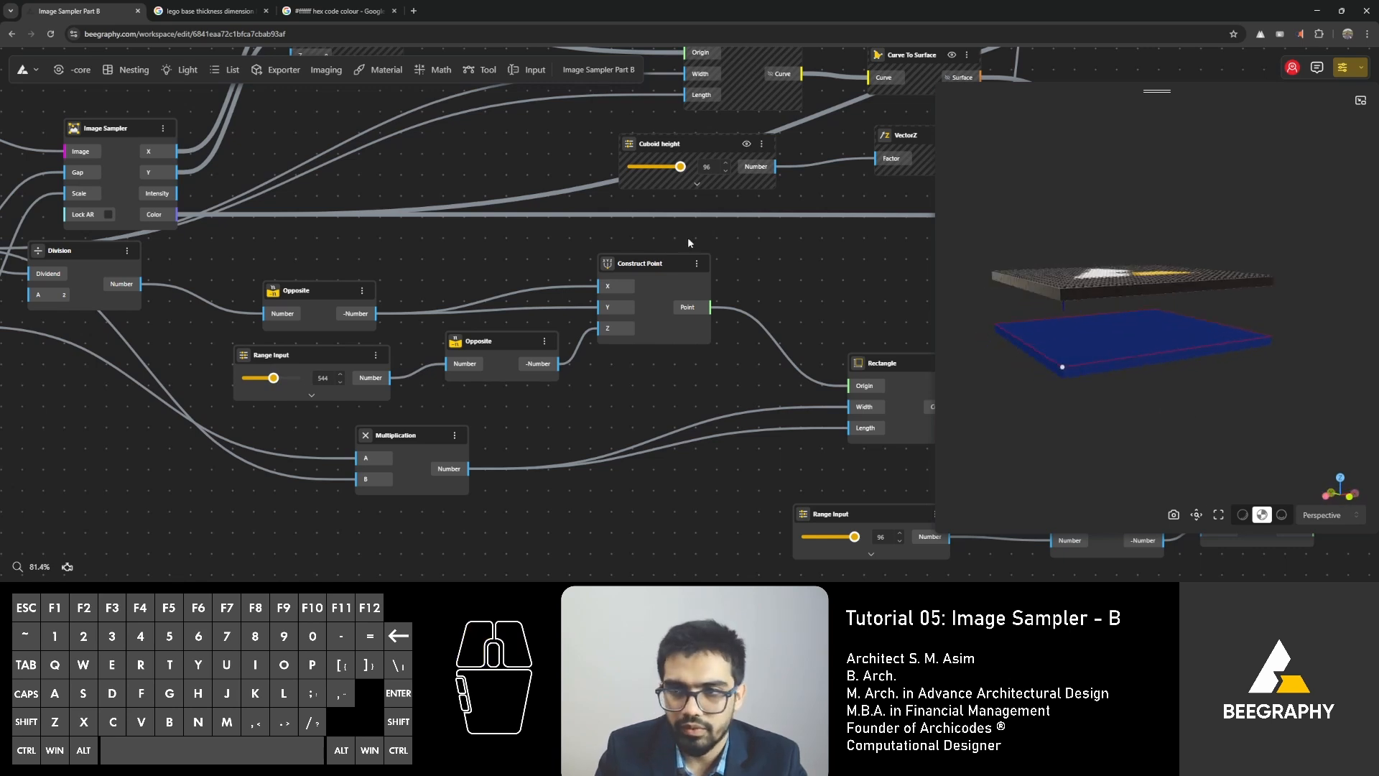
Hide the base plate's offset and size nodes, including the Construct Point, Multiplication, Rectangle, range inputs and left Opposite nodes.
left_click_drag(822, 251, 304, 487)
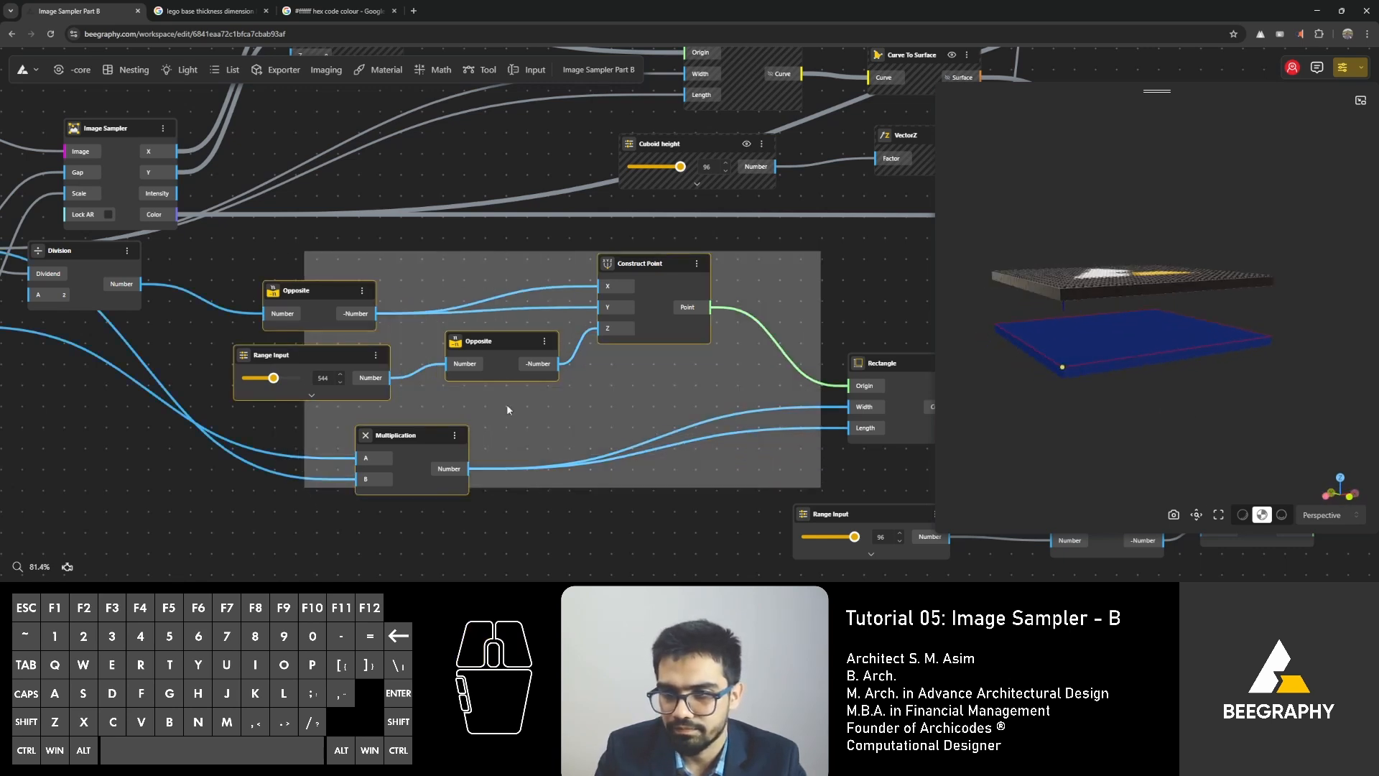
left_click(507, 410)
right_click(661, 260)
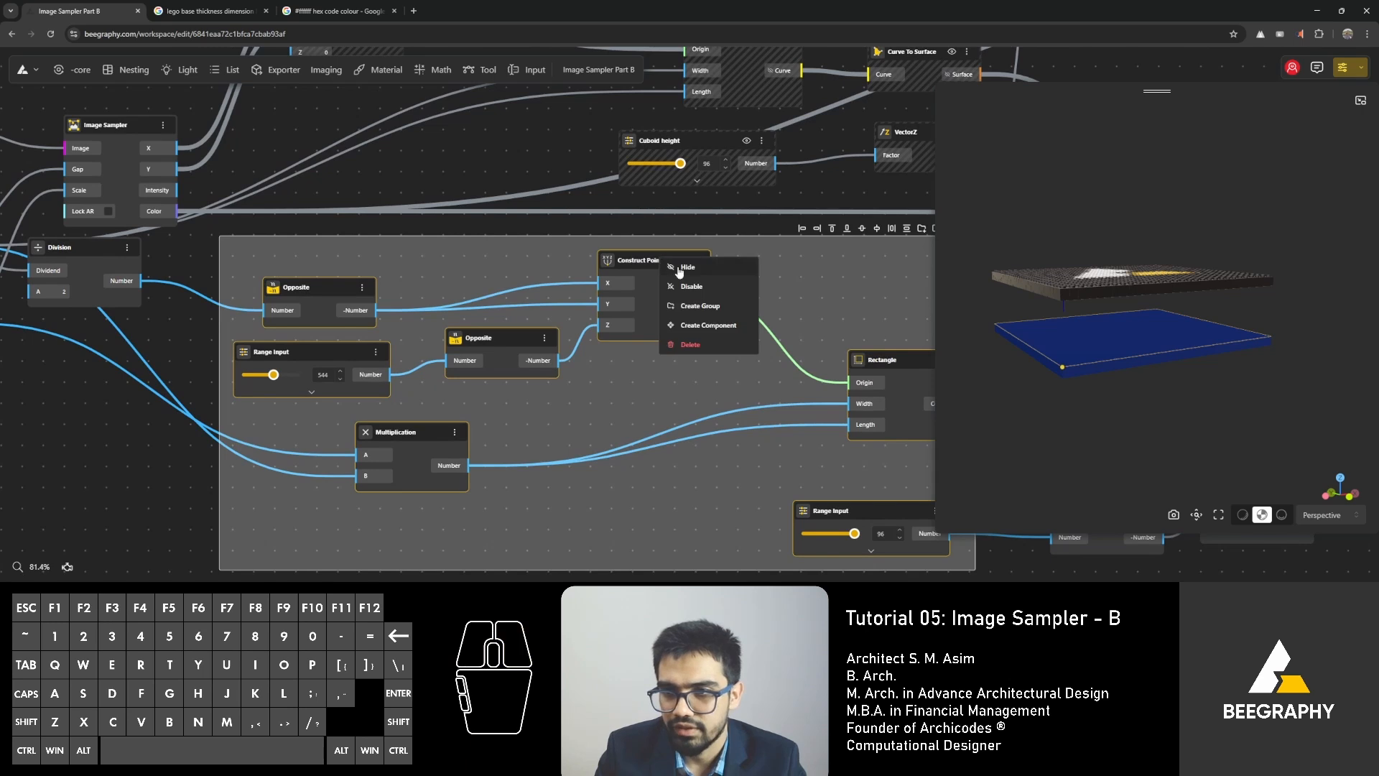
left_click(678, 268)
middle_click_drag(835, 290, 390, 289)
left_click(754, 343)
left_click_drag(1067, 309, 1036, 277)
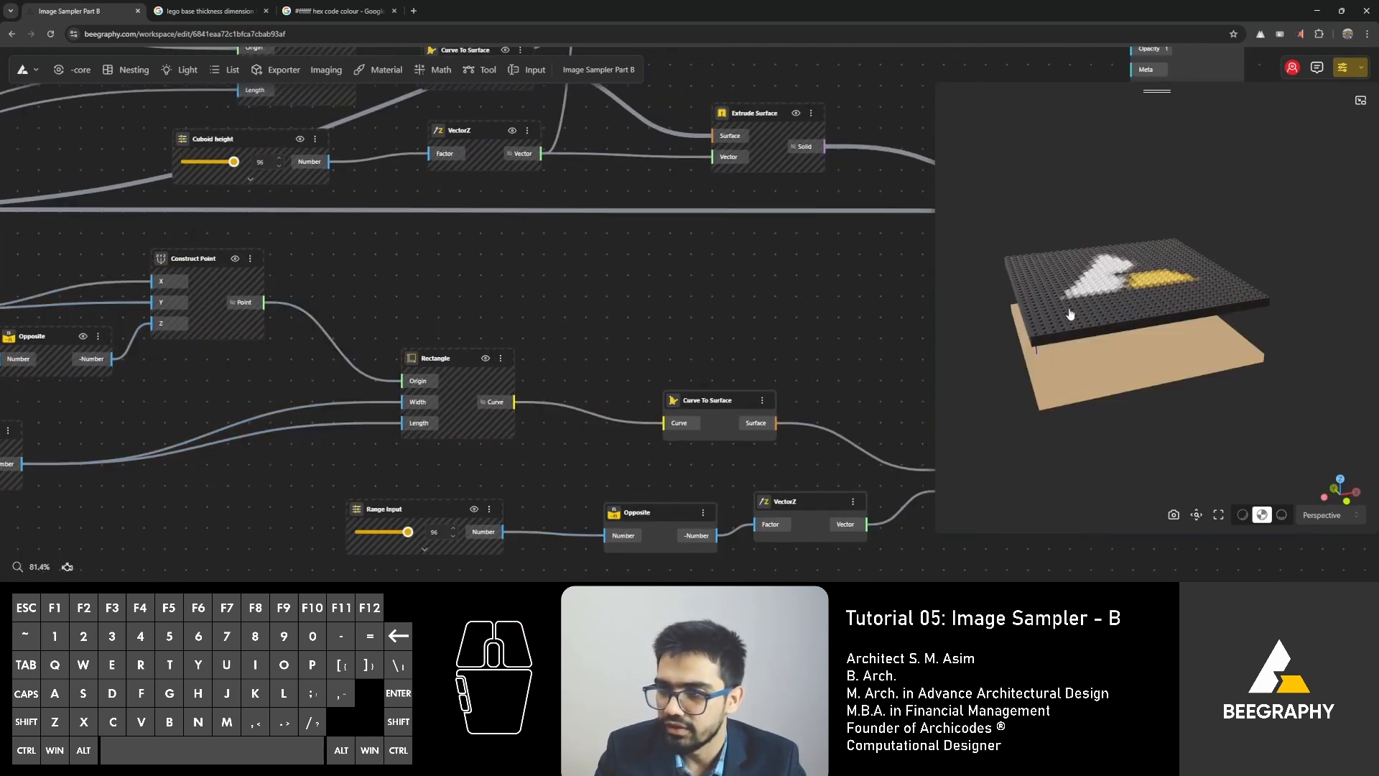
Add a second Move node and connect the Cylinder output to its Geometry input.
right_click_drag(493, 282, 495, 473)
right_click_drag(645, 282, 448, 396)
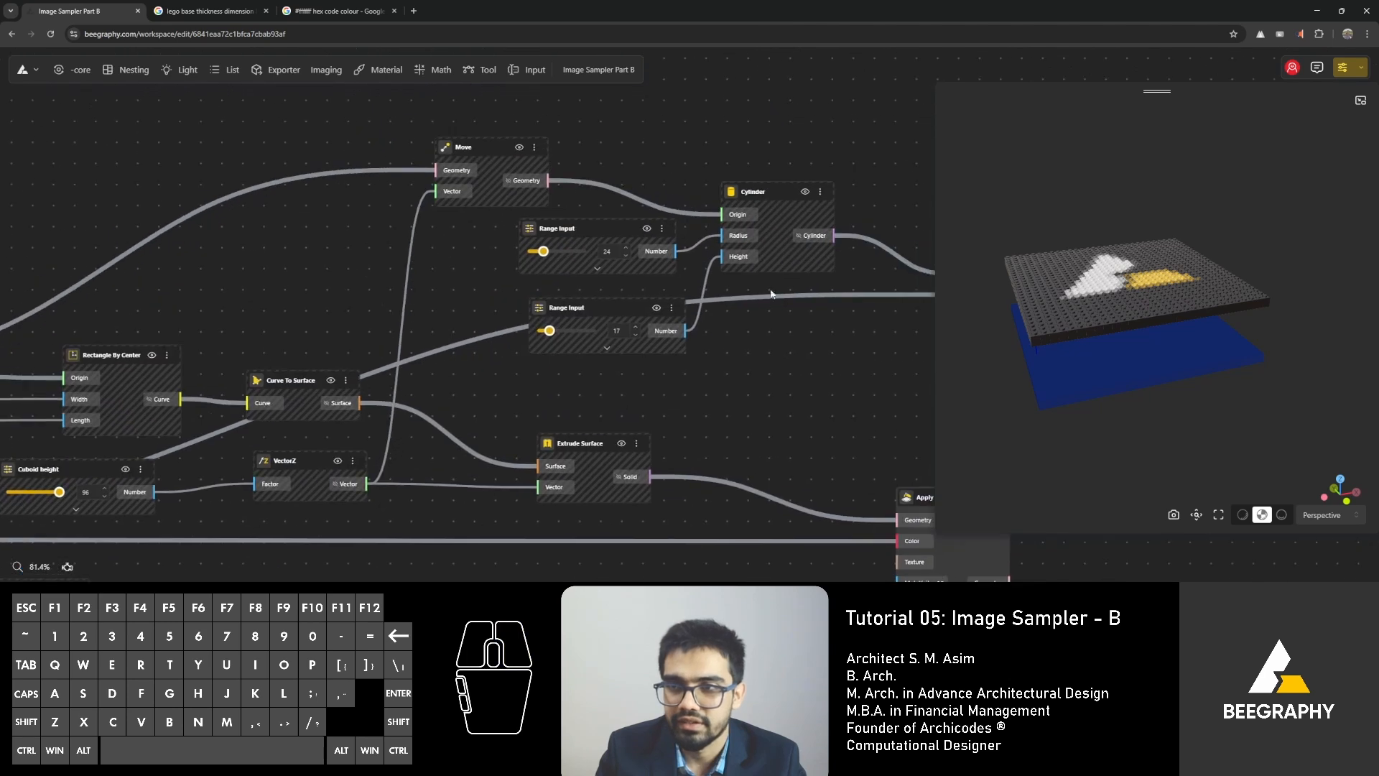
left_click(768, 191)
double_click(785, 362)
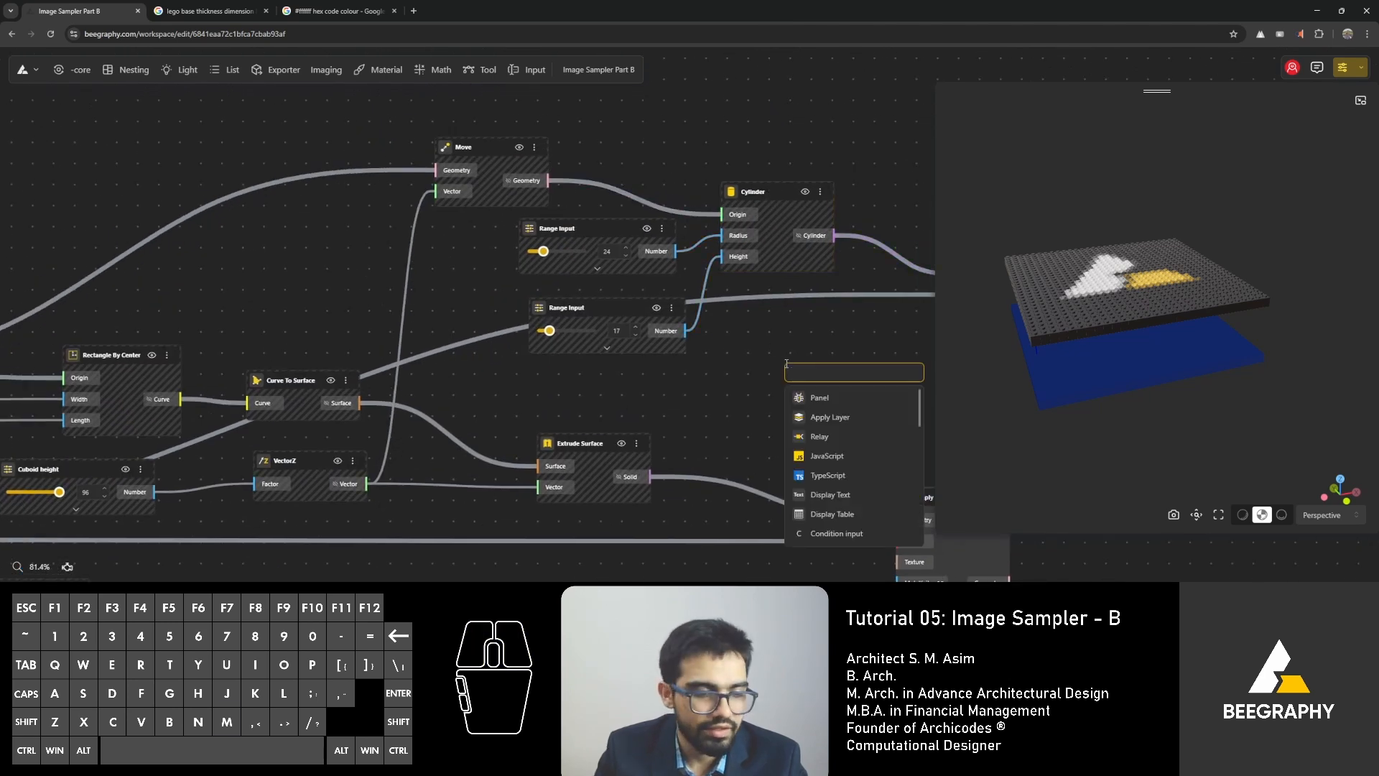
type("move")
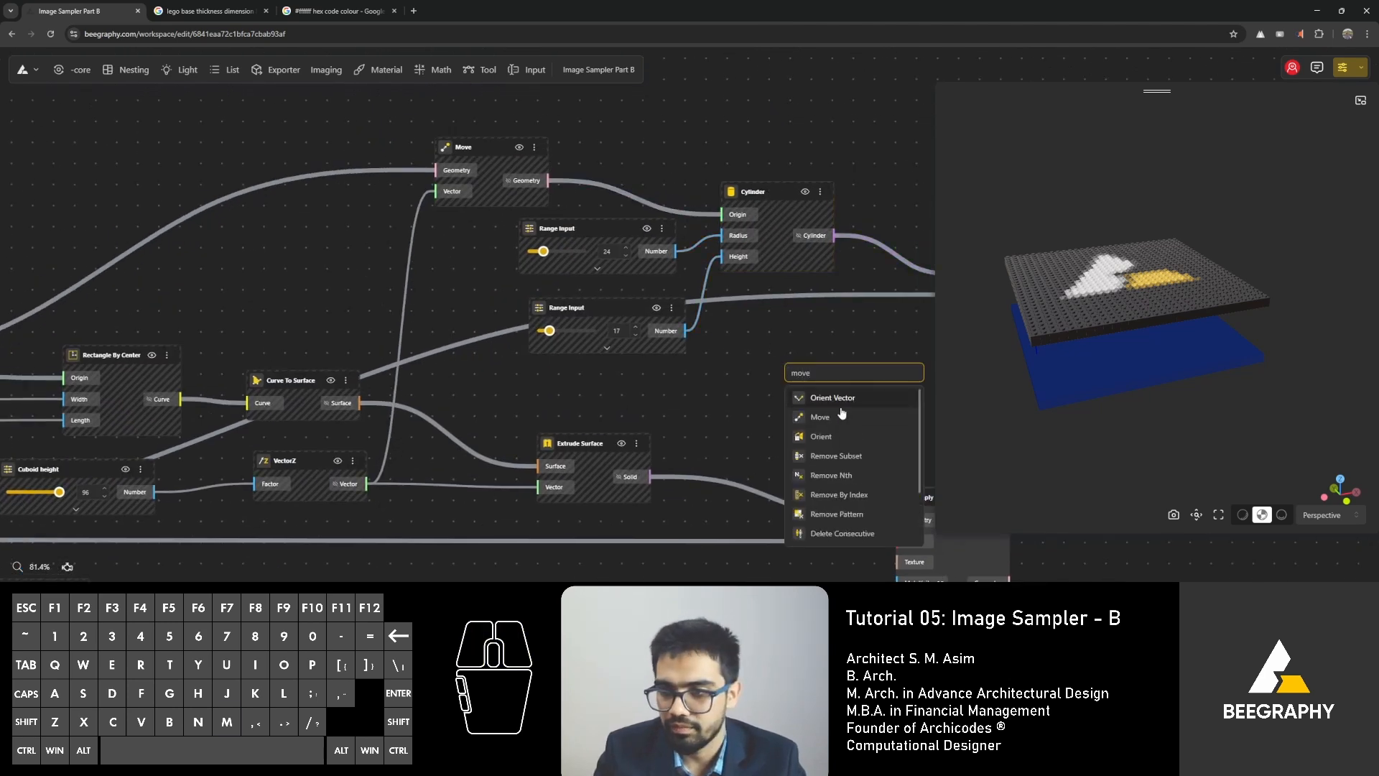
left_click(839, 415)
left_click_drag(776, 396, 785, 395)
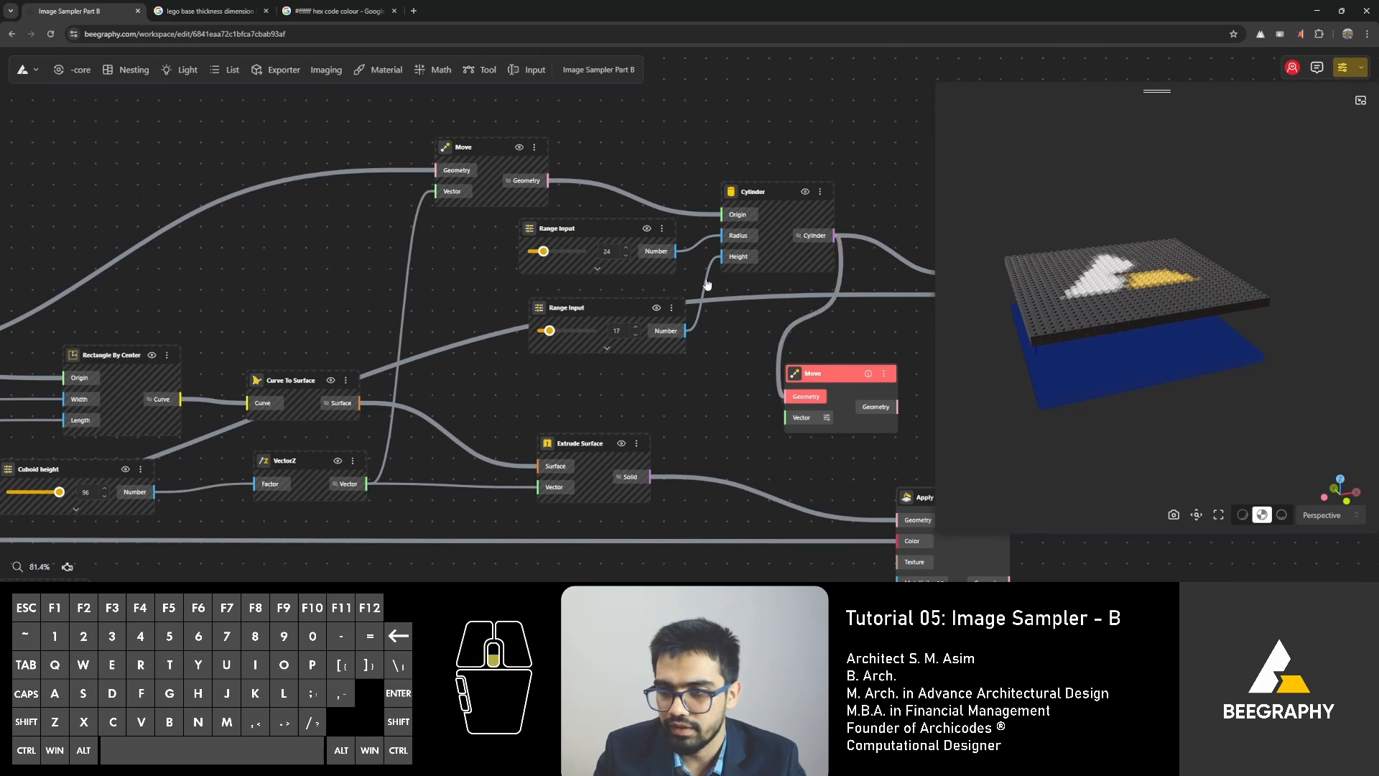
Reposition the new Move node just above the base plate's Extrude Surface node.
right_click_drag(833, 362, 691, 208)
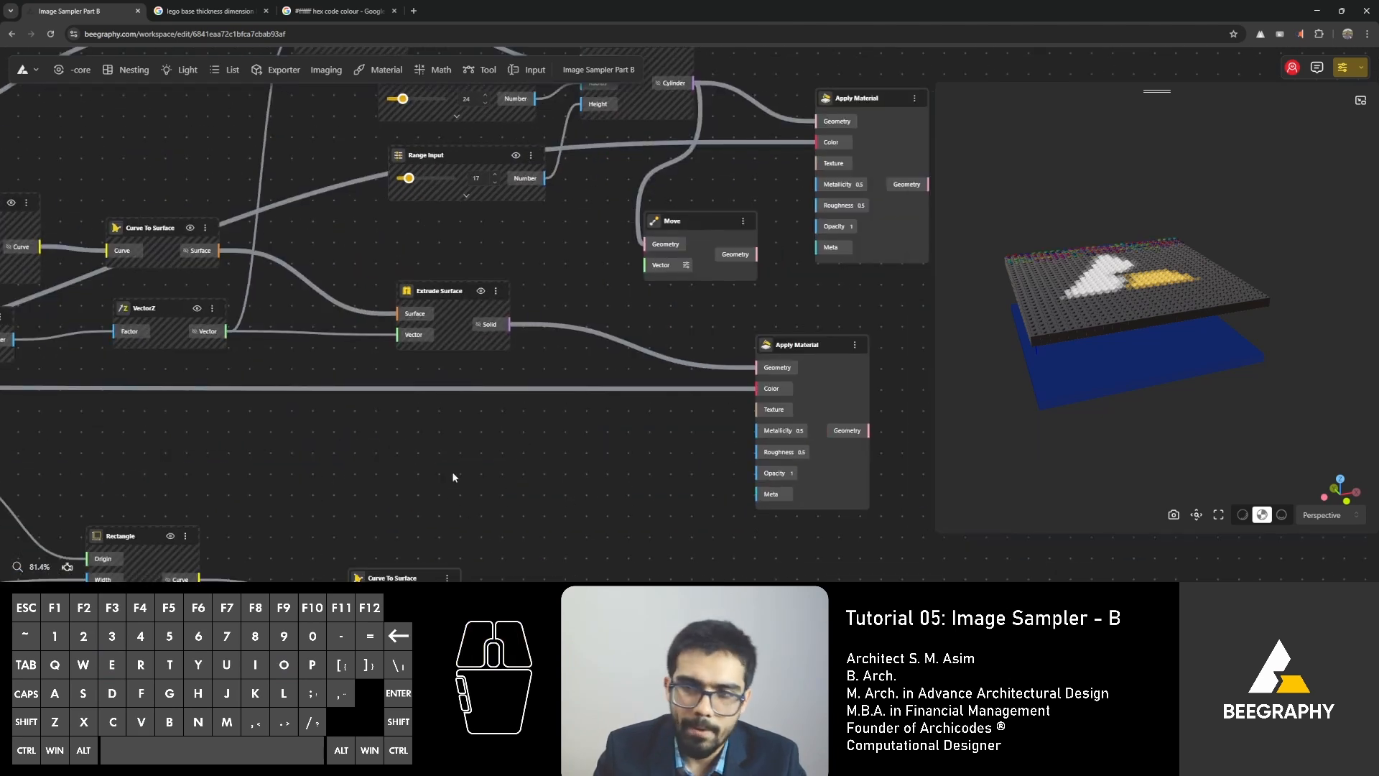
left_click_drag(734, 234, 578, 539)
right_click_drag(578, 539, 674, 366)
left_click_drag(675, 371, 695, 306)
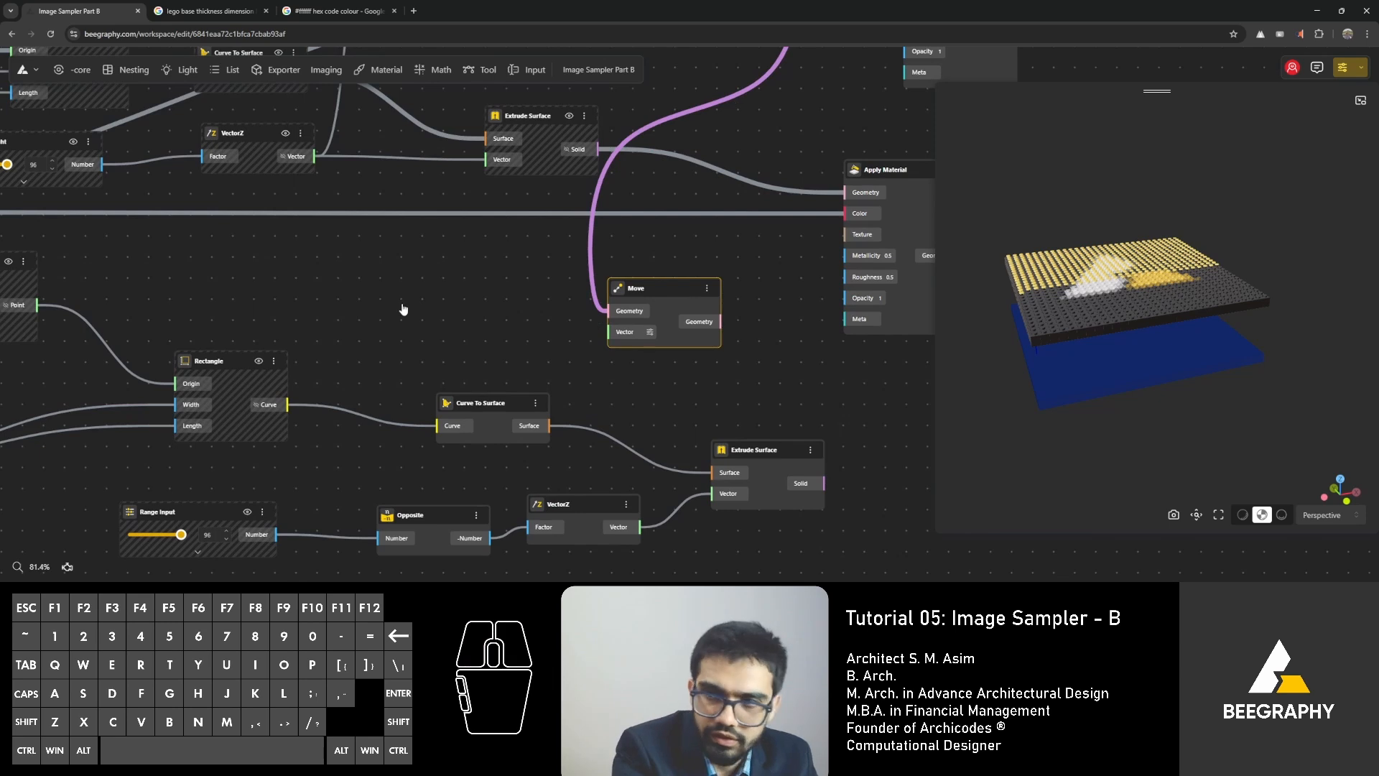
Add an Opposite node and place it beside the new Move node.
double_click(402, 308)
type("opp")
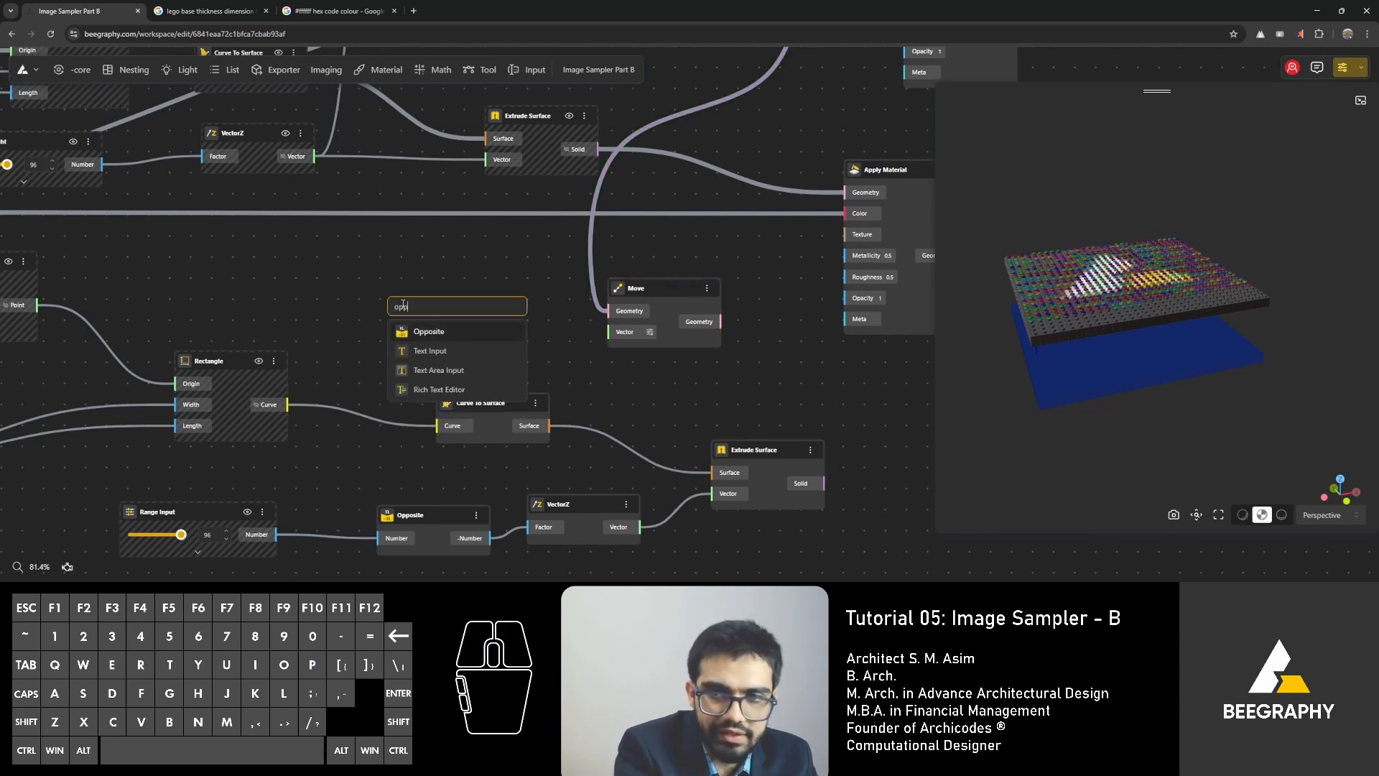
key("Return")
left_click_drag(402, 307, 460, 310)
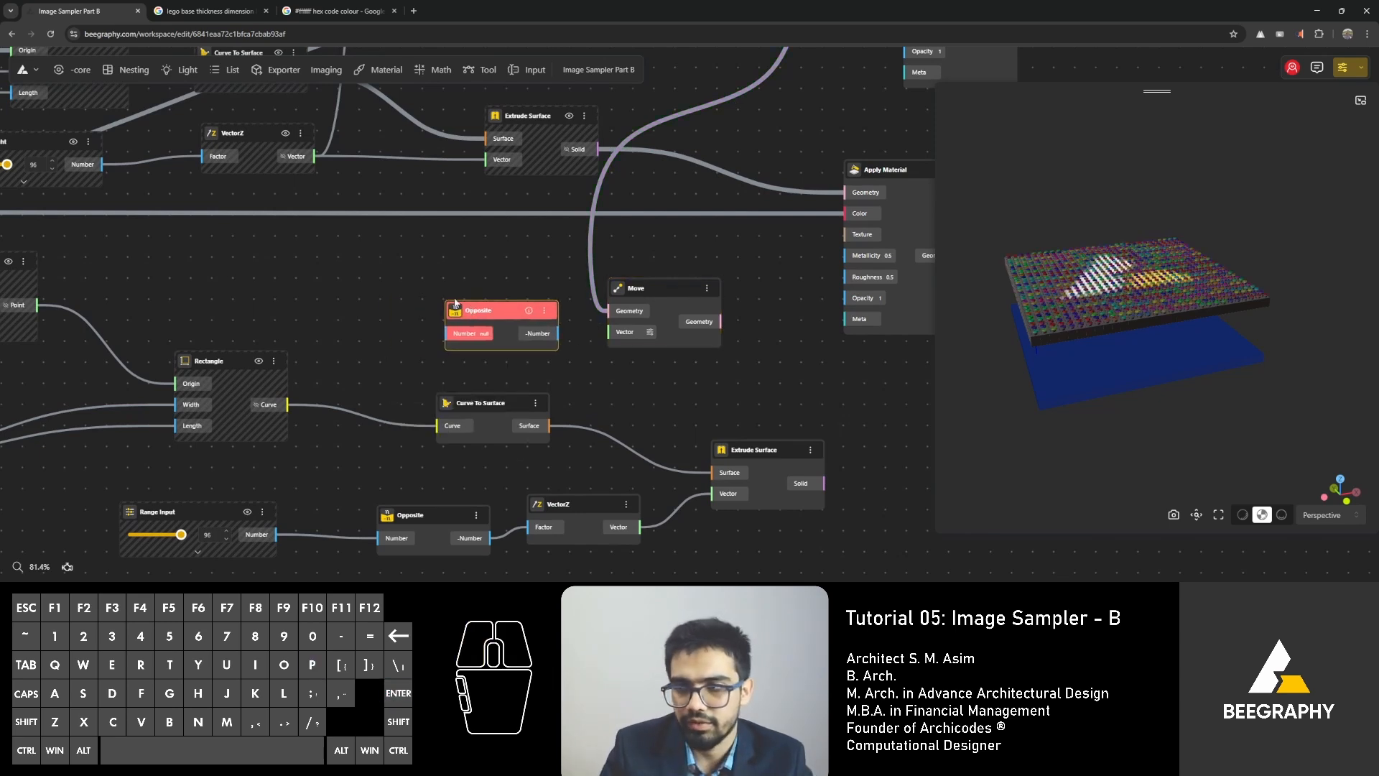
right_click_drag(460, 310, 486, 364)
Add an Addition node fed by the Cuboid height number in its A input.
scroll(495, 361, "down", 2)
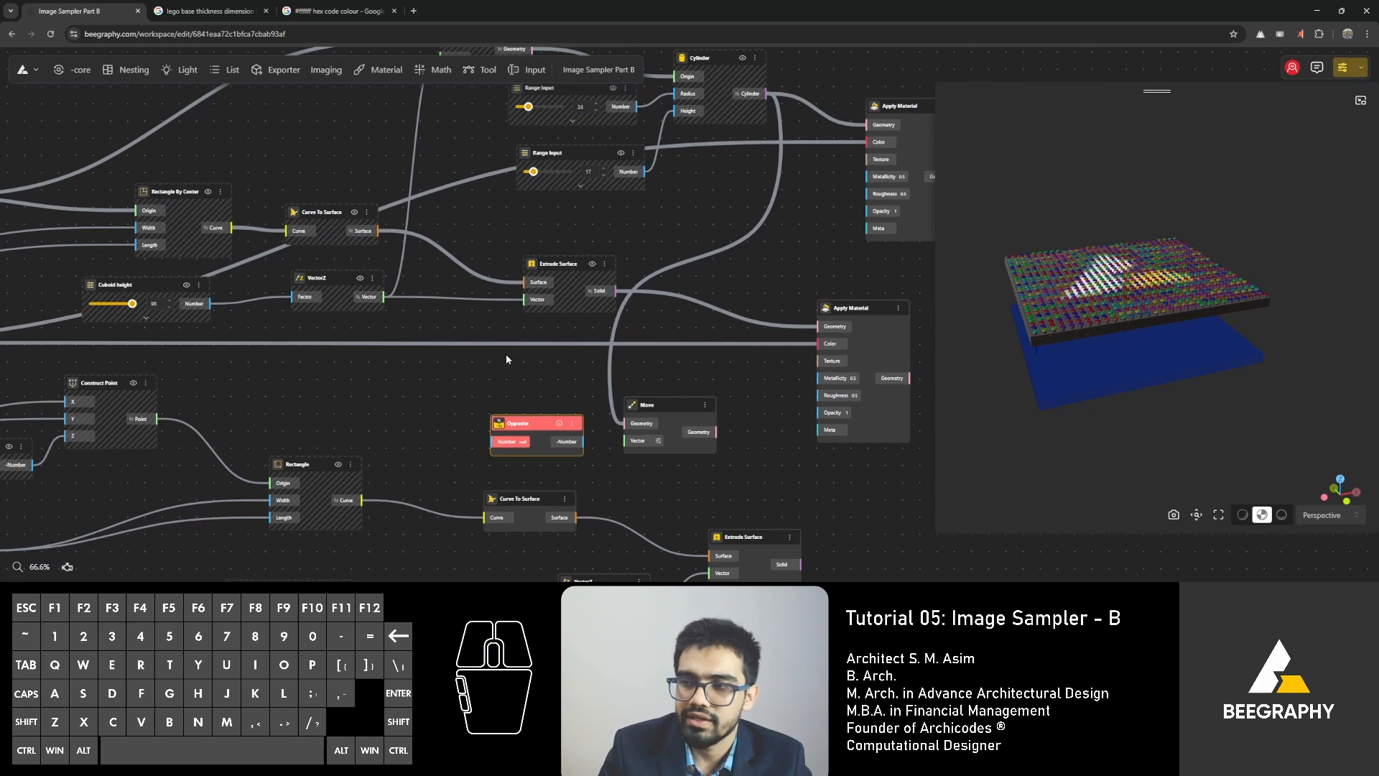
right_click_drag(484, 261, 495, 366)
right_click_drag(707, 378, 697, 360)
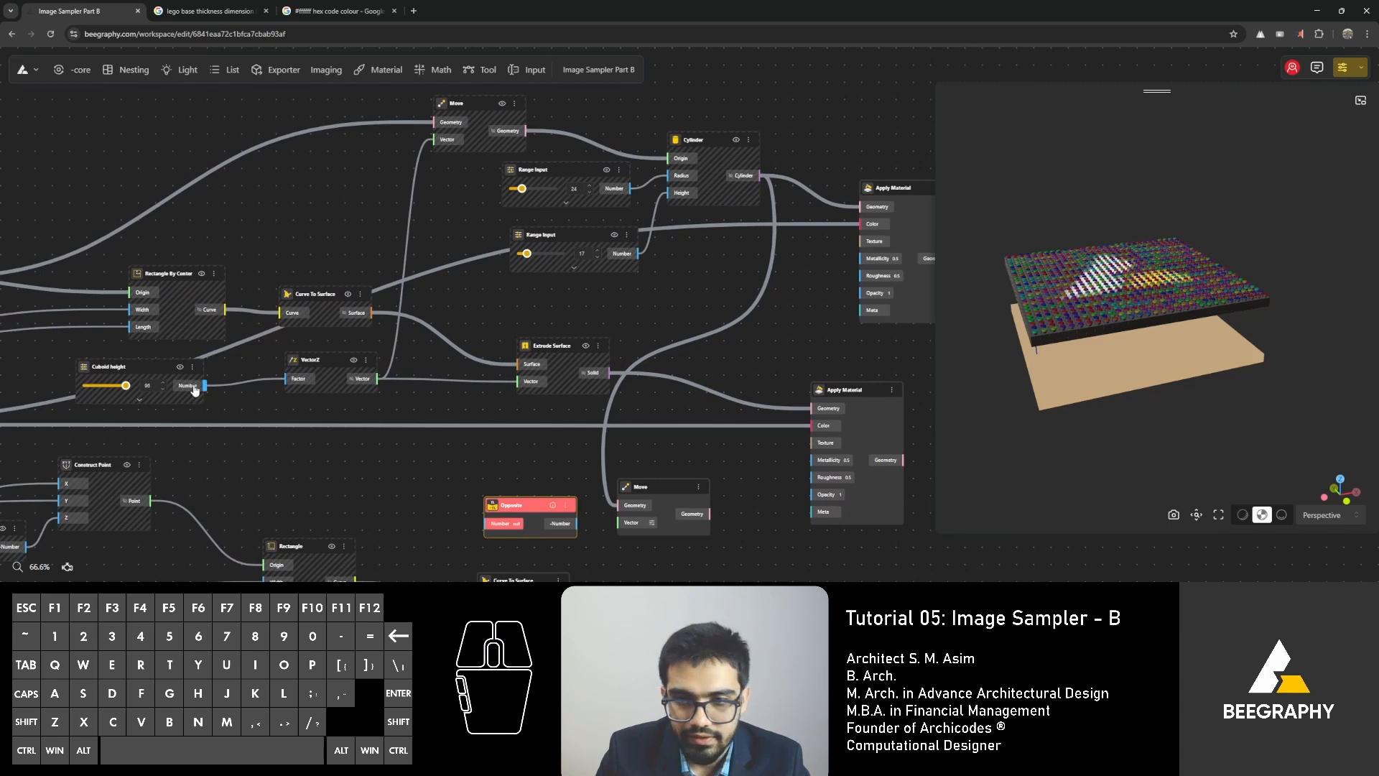
right_click_drag(194, 390, 266, 326)
left_click_drag(276, 321, 416, 412)
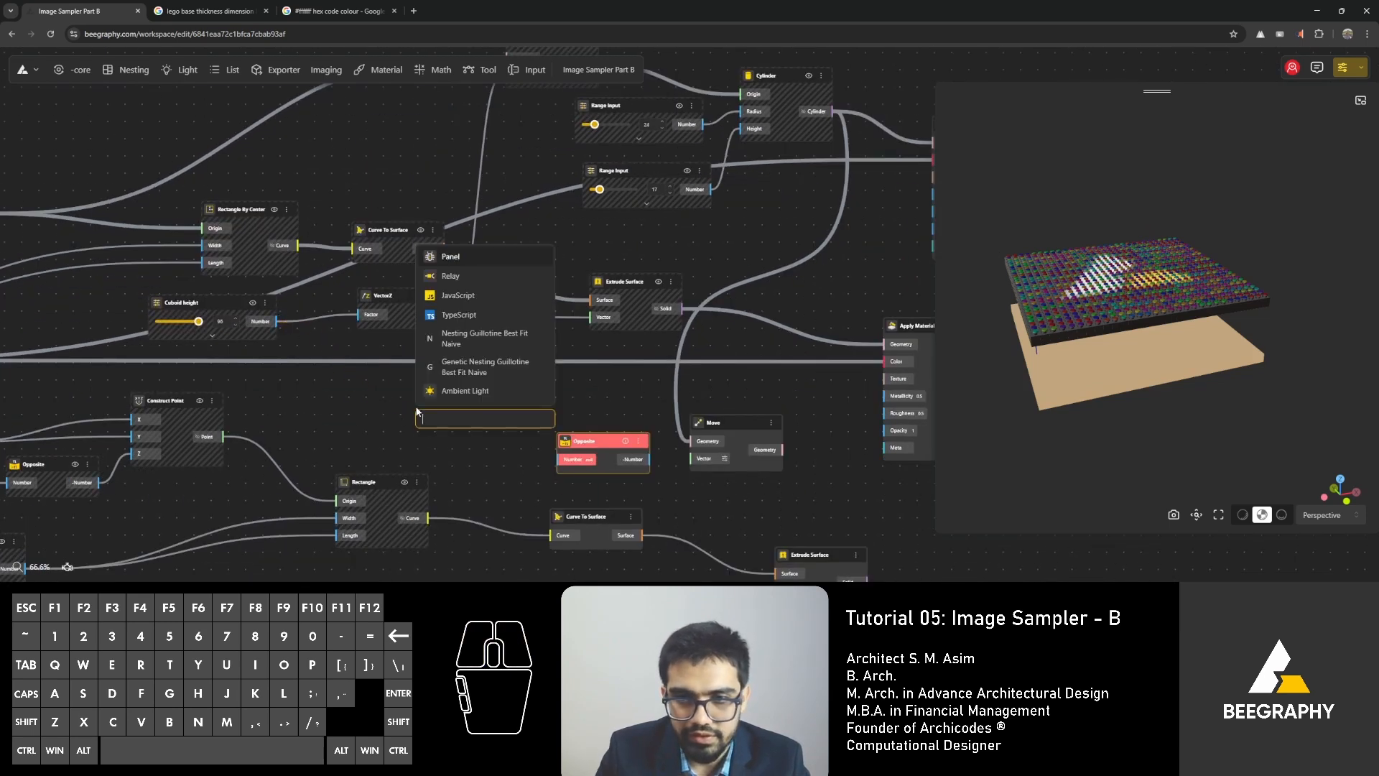
type("+")
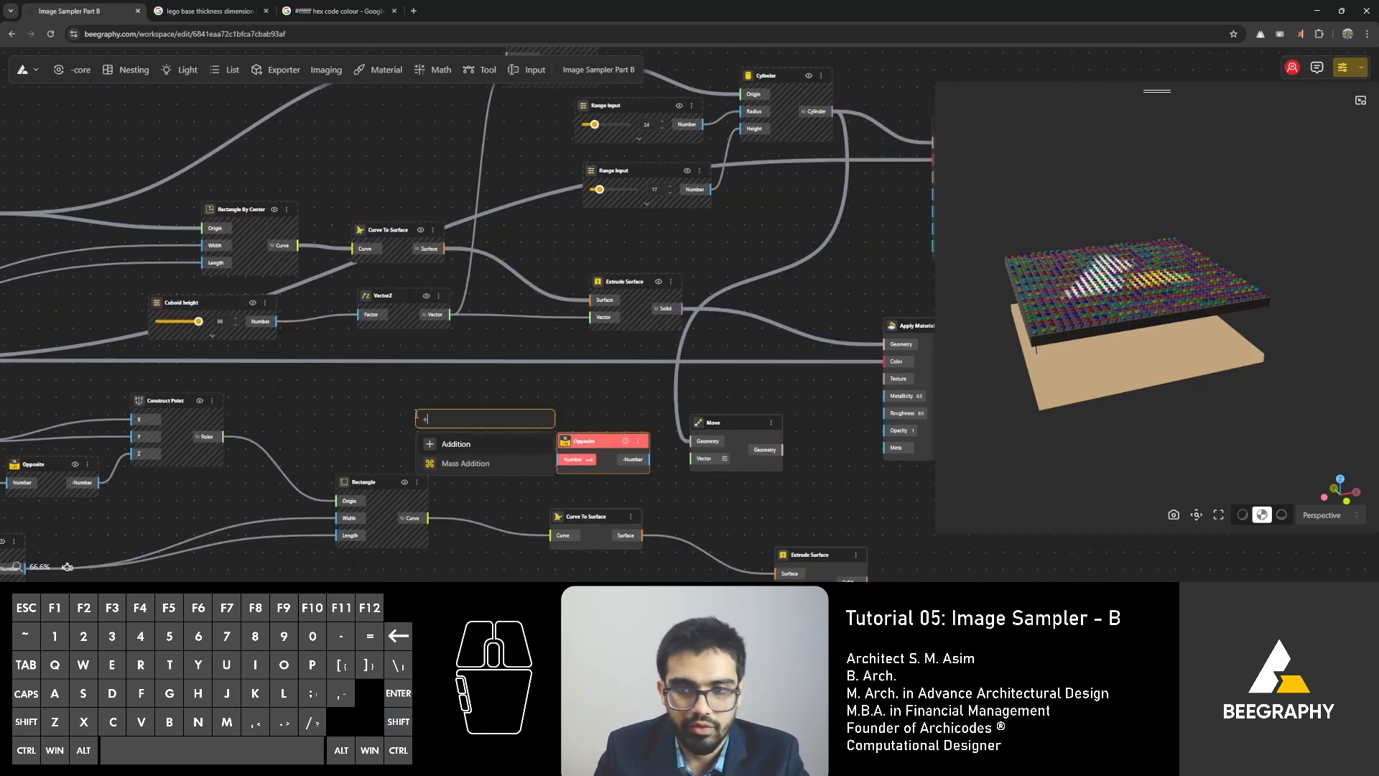
left_click(459, 419)
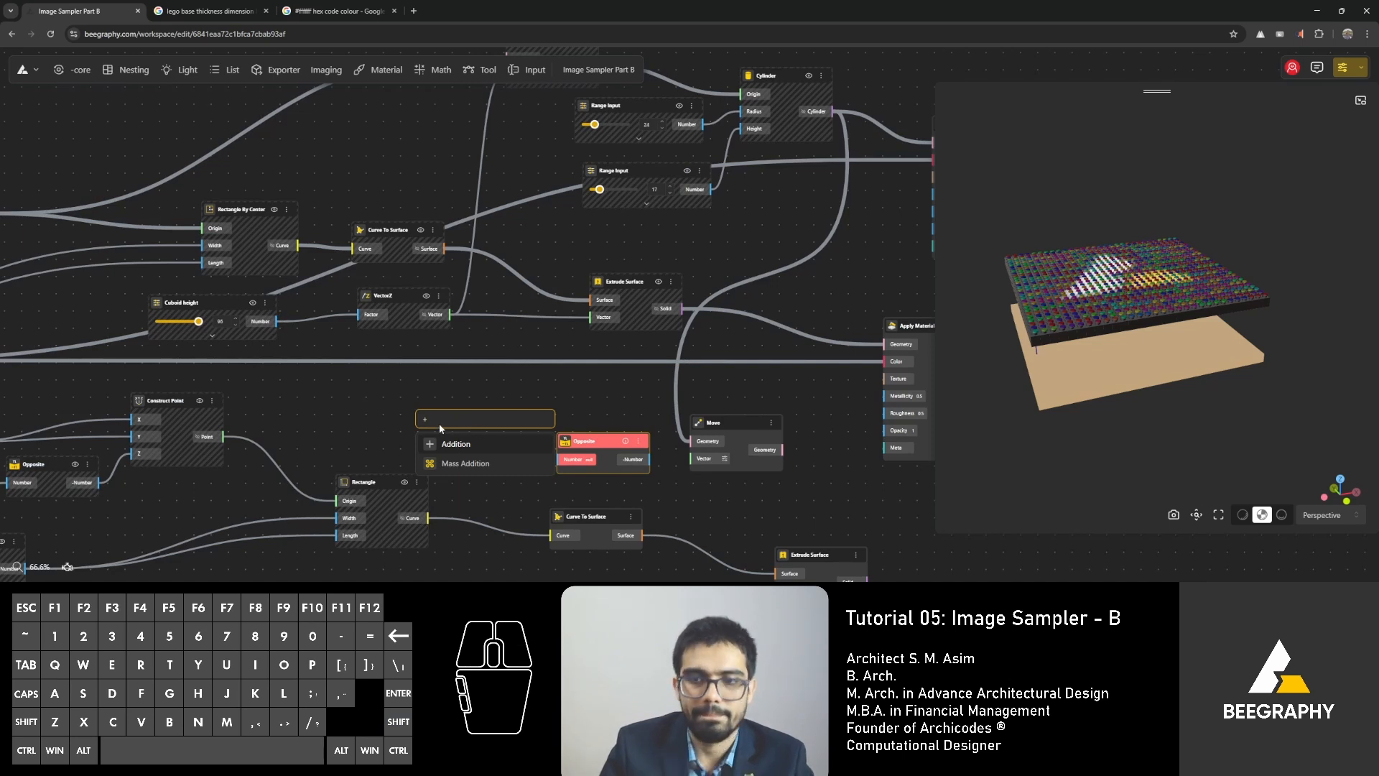
left_click(474, 444)
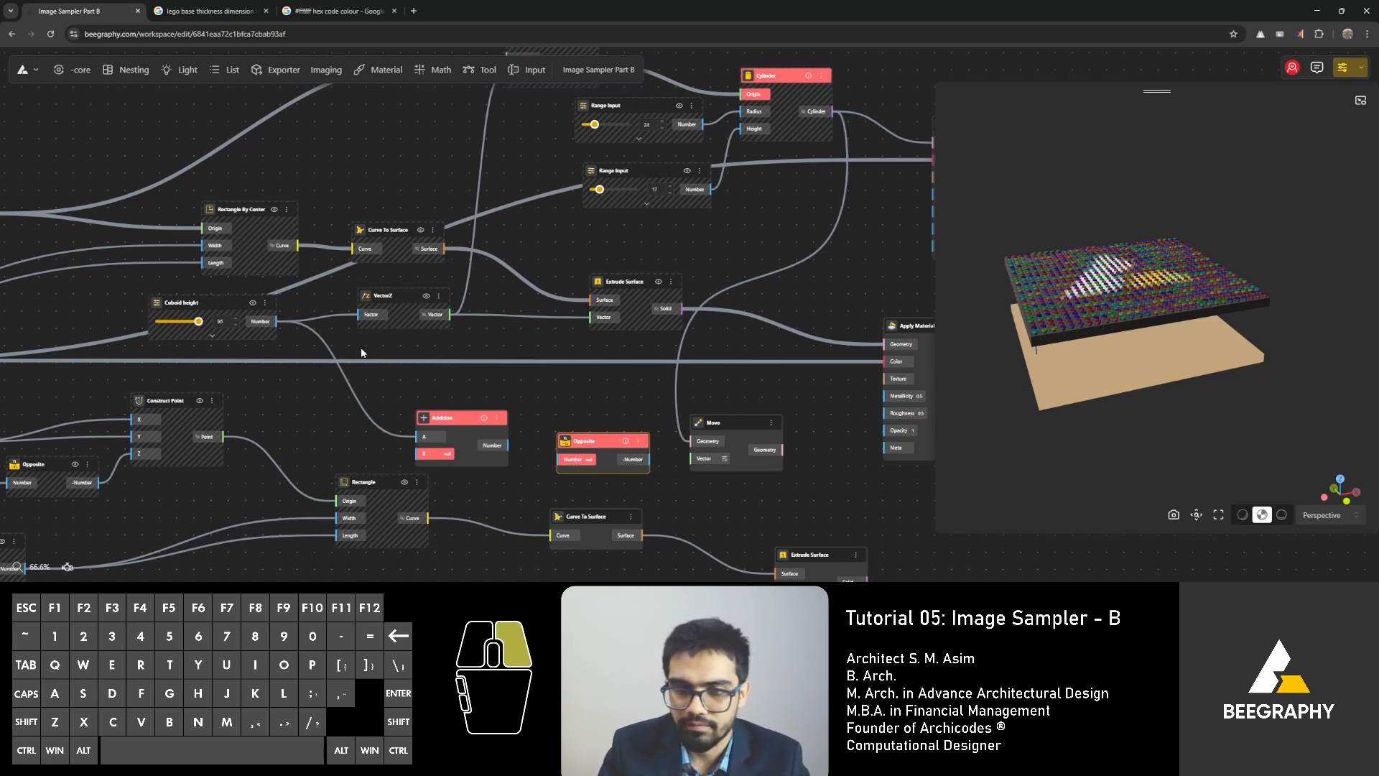
Connect the base plate's 544 offset range input to the Addition node's B input.
right_click(326, 411)
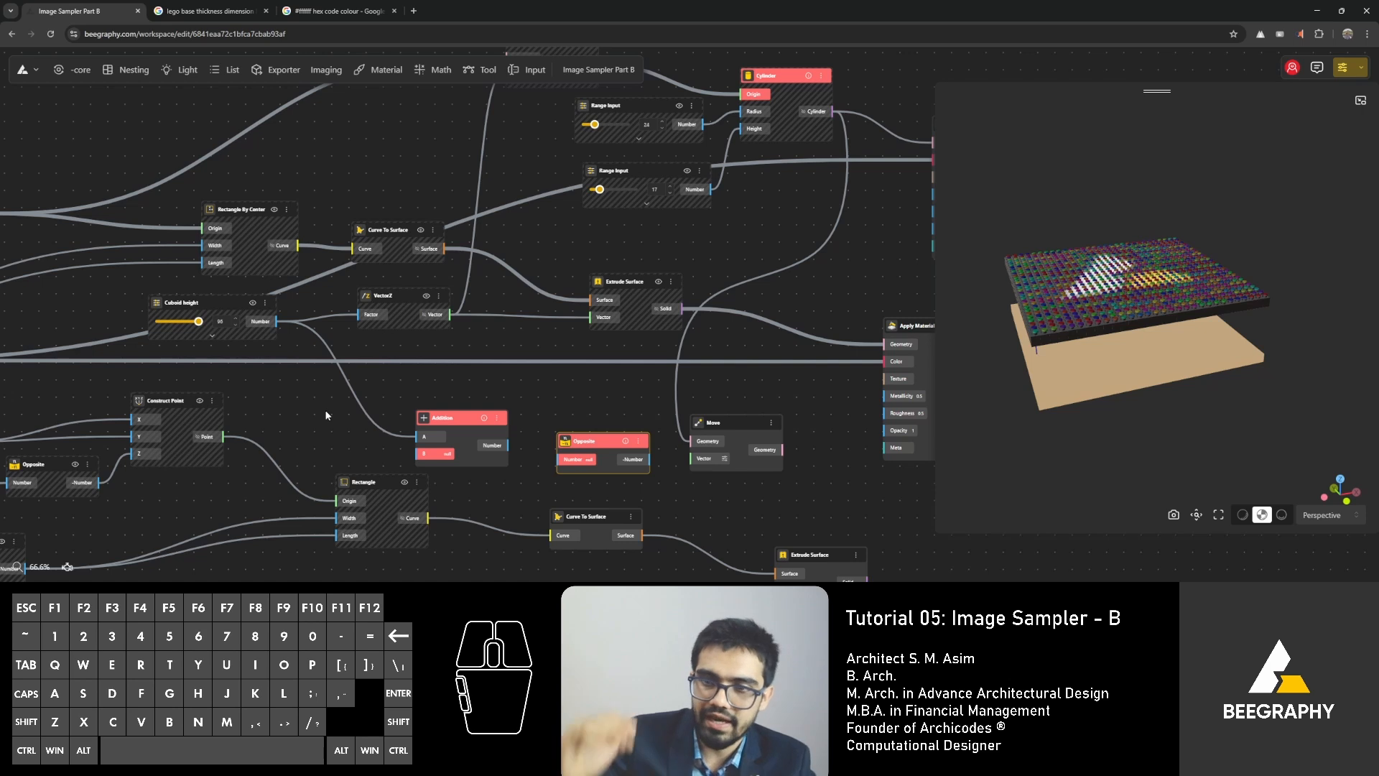
right_click(372, 383)
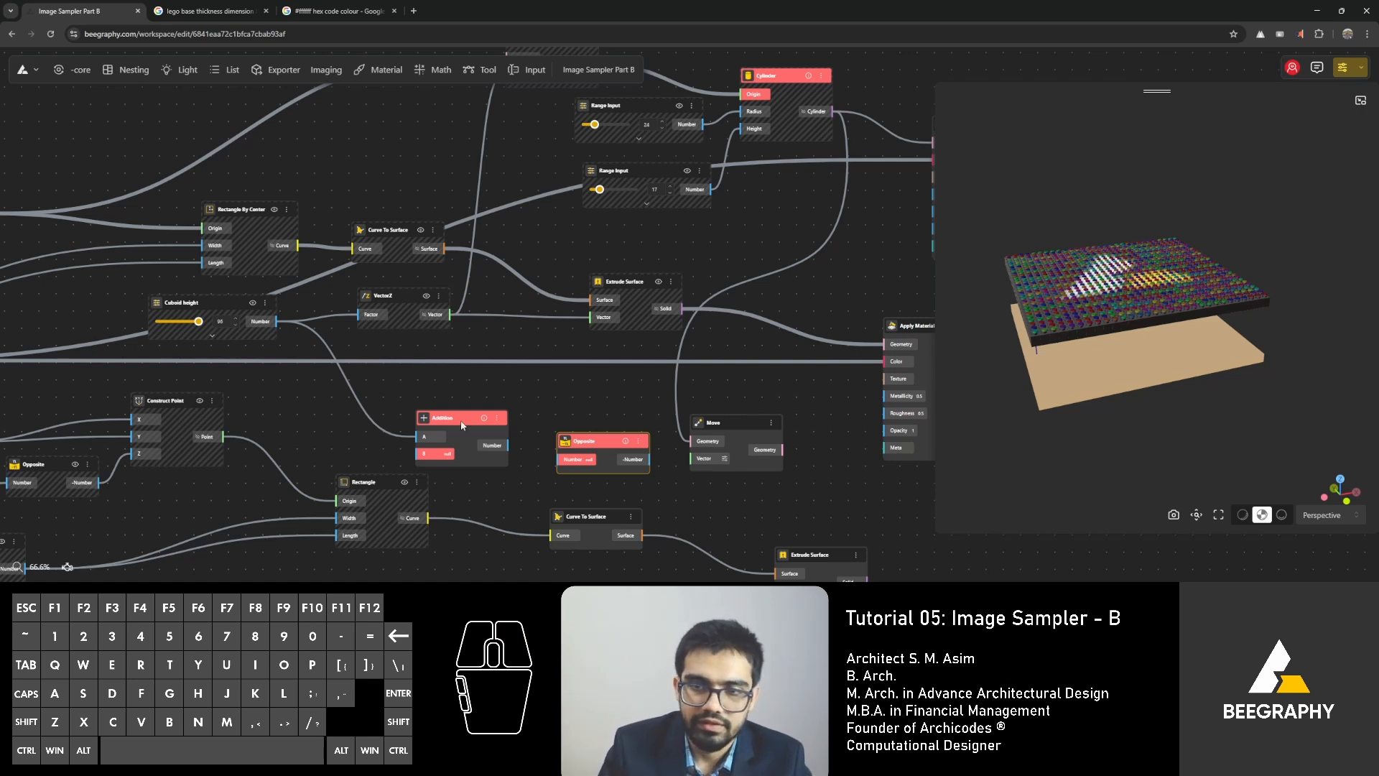
left_click(443, 399)
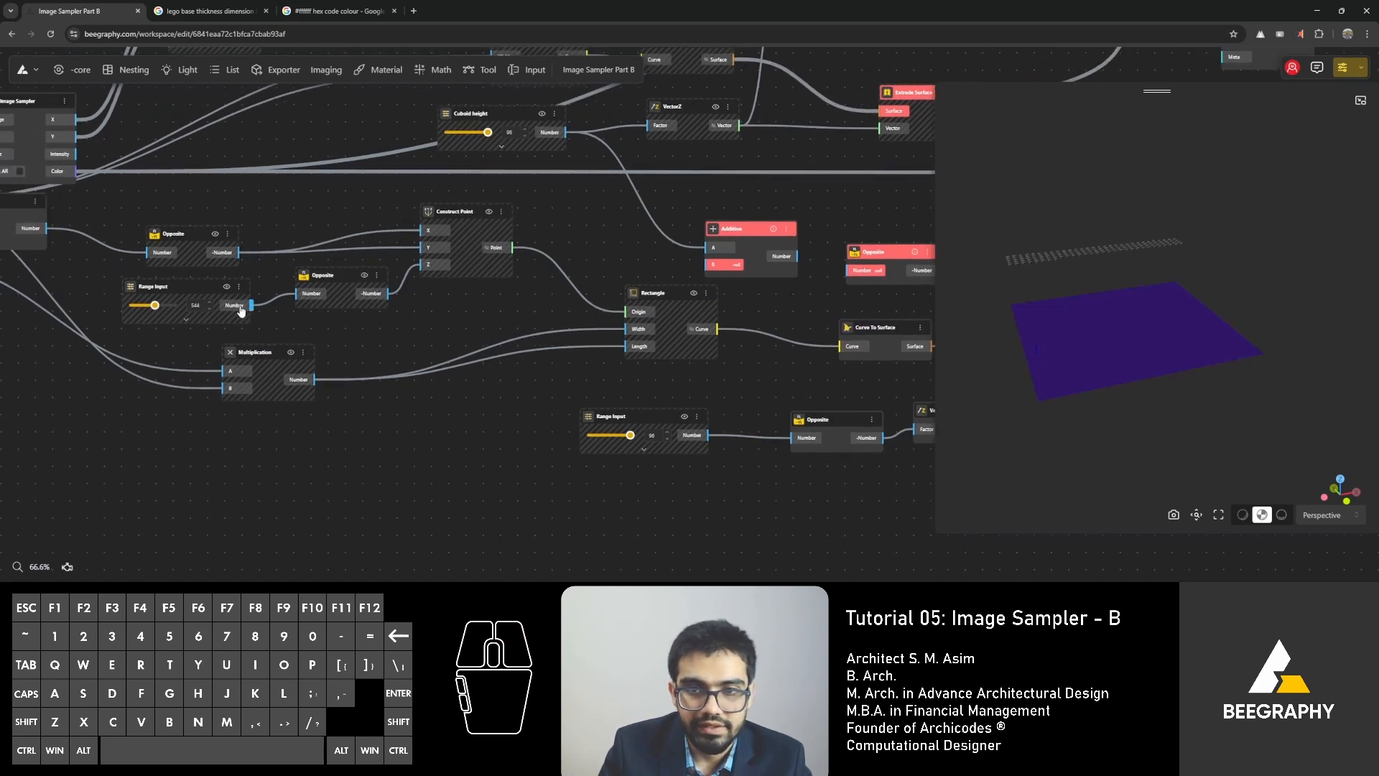
left_click_drag(241, 311, 713, 264)
Rename the range input feeding the Addition node's B input as "Distance from plate".
double_click(157, 290)
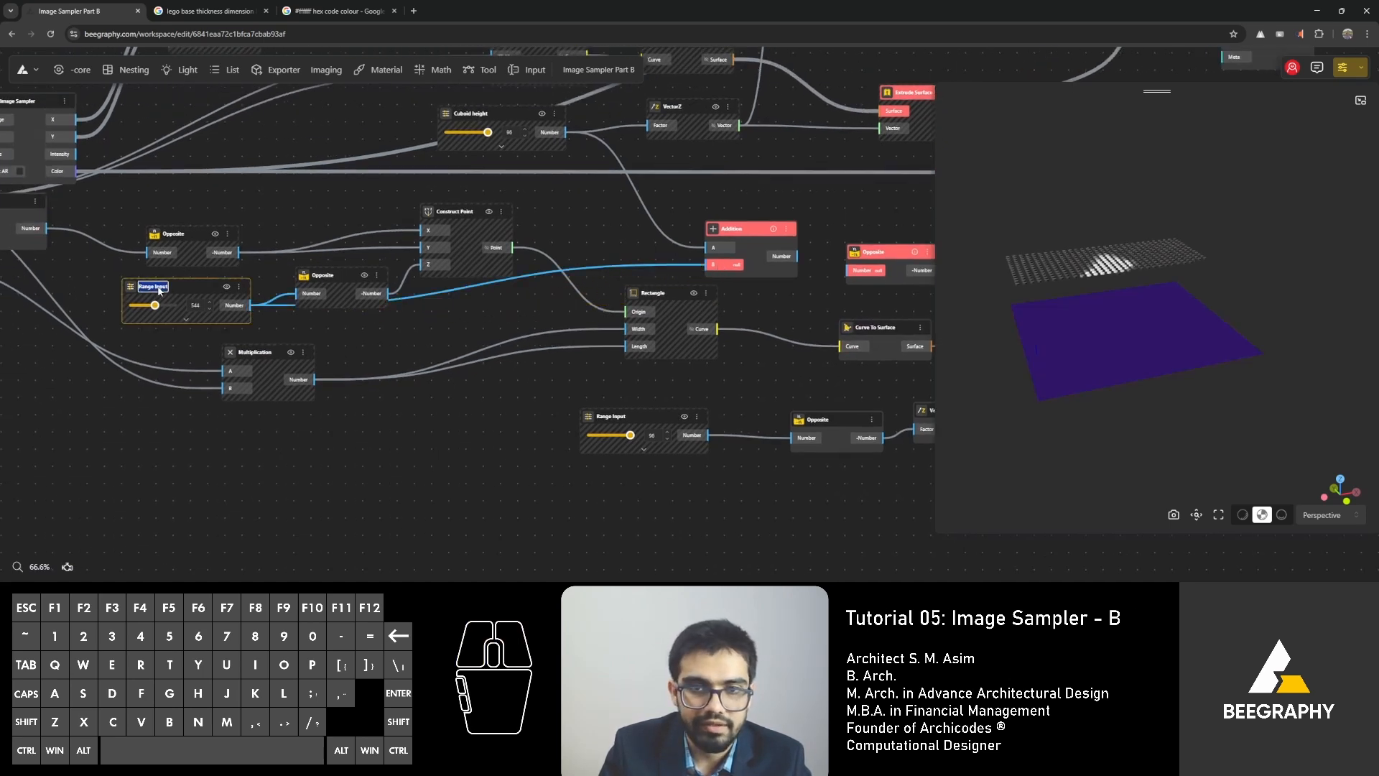
type("Distance be")
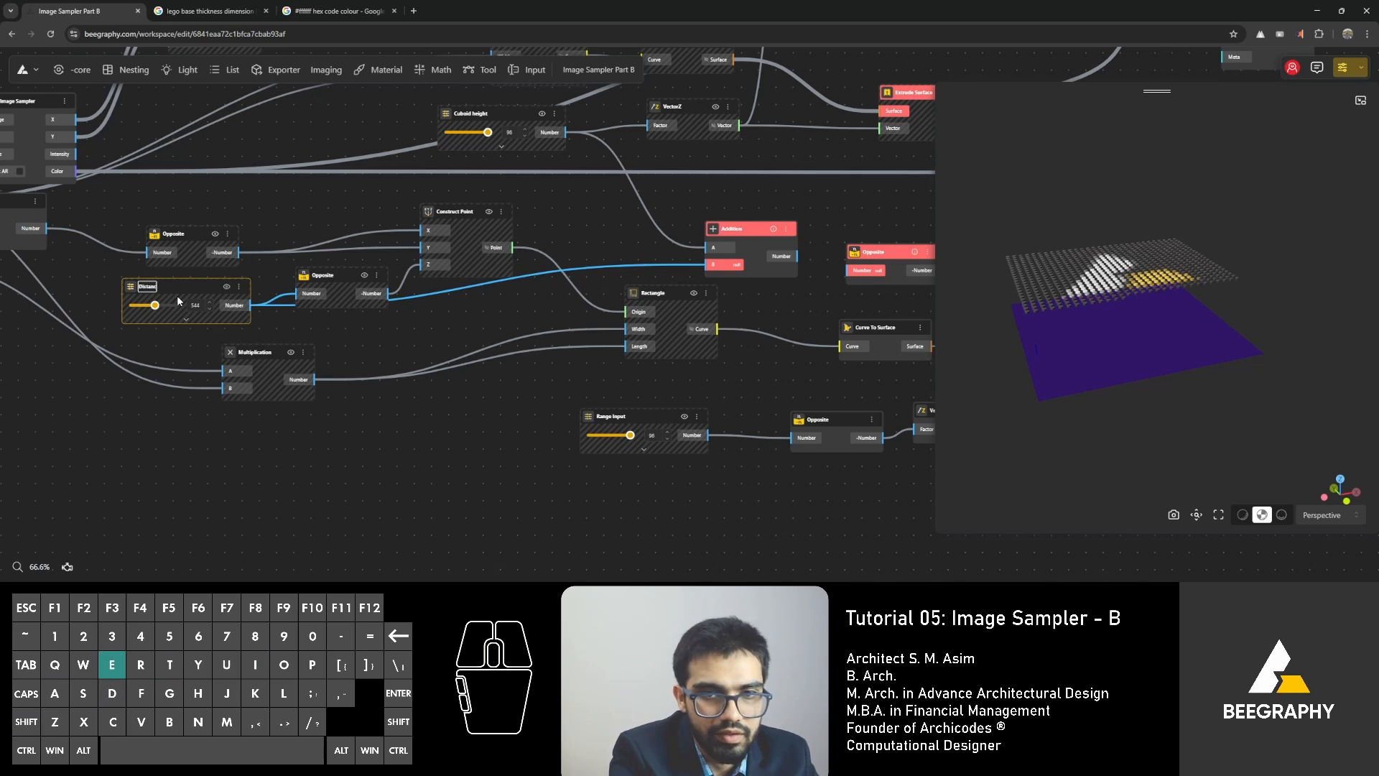
key("BackSpace")
key("BackSpace")
key("BackSpace")
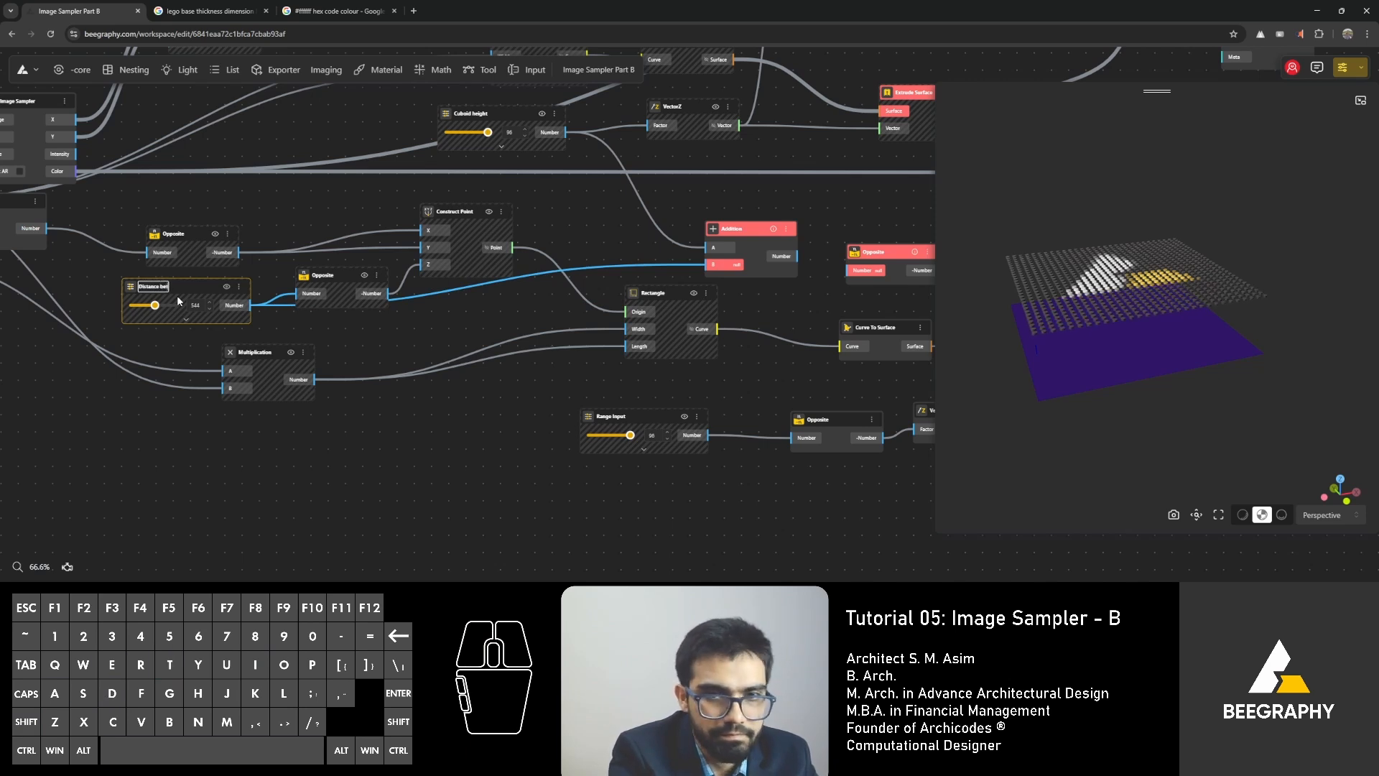
type("from plate")
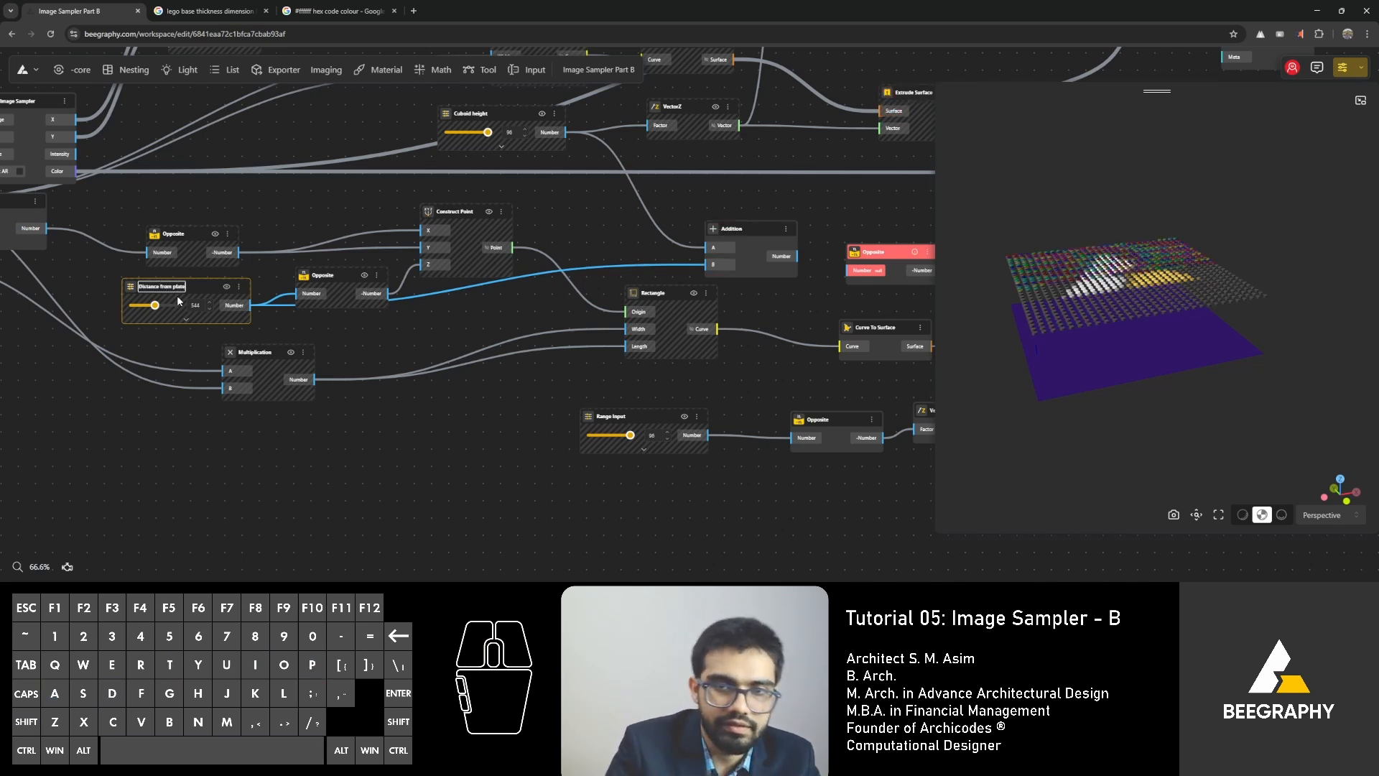
left_click(206, 443)
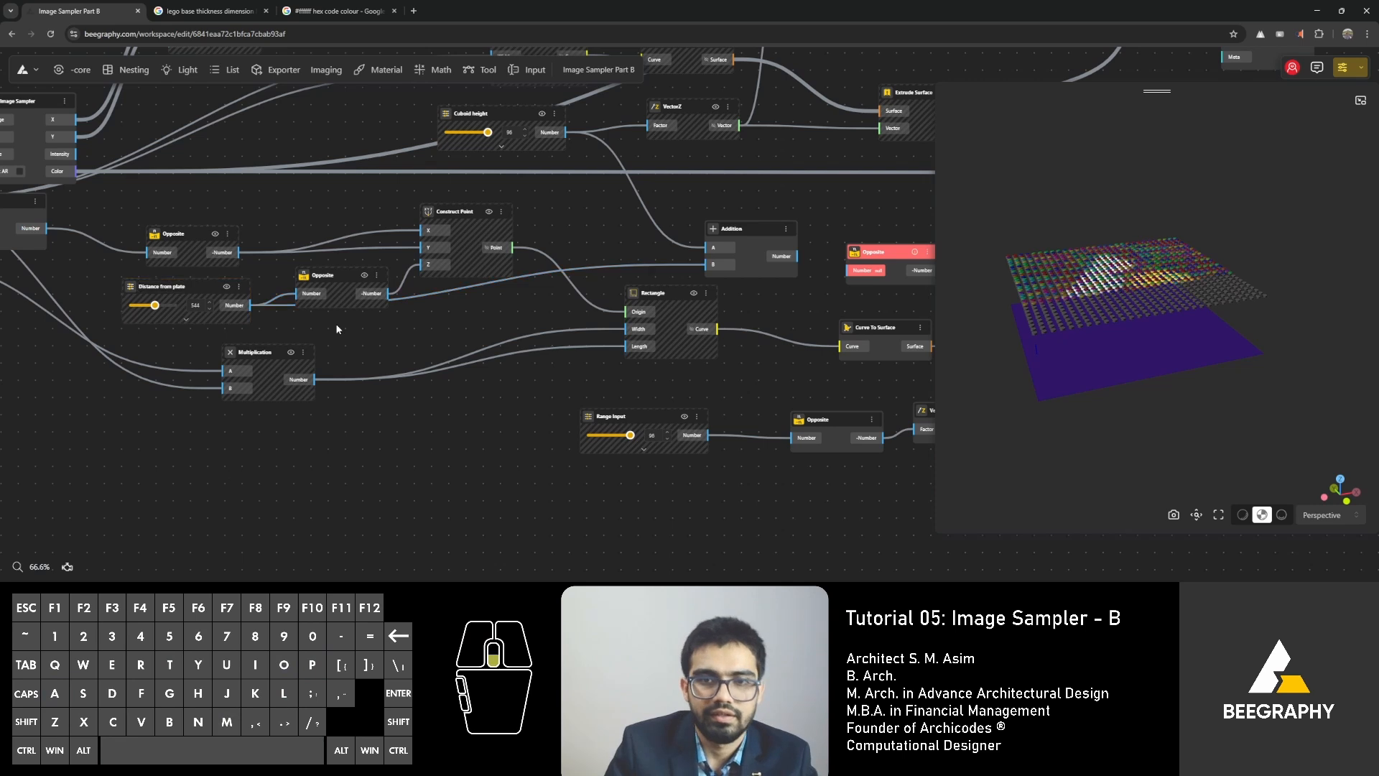
Move the lower Apply Material node into line beneath the upper Apply Material node.
scroll(332, 326, "down", 5)
right_click_drag(423, 348, 455, 433)
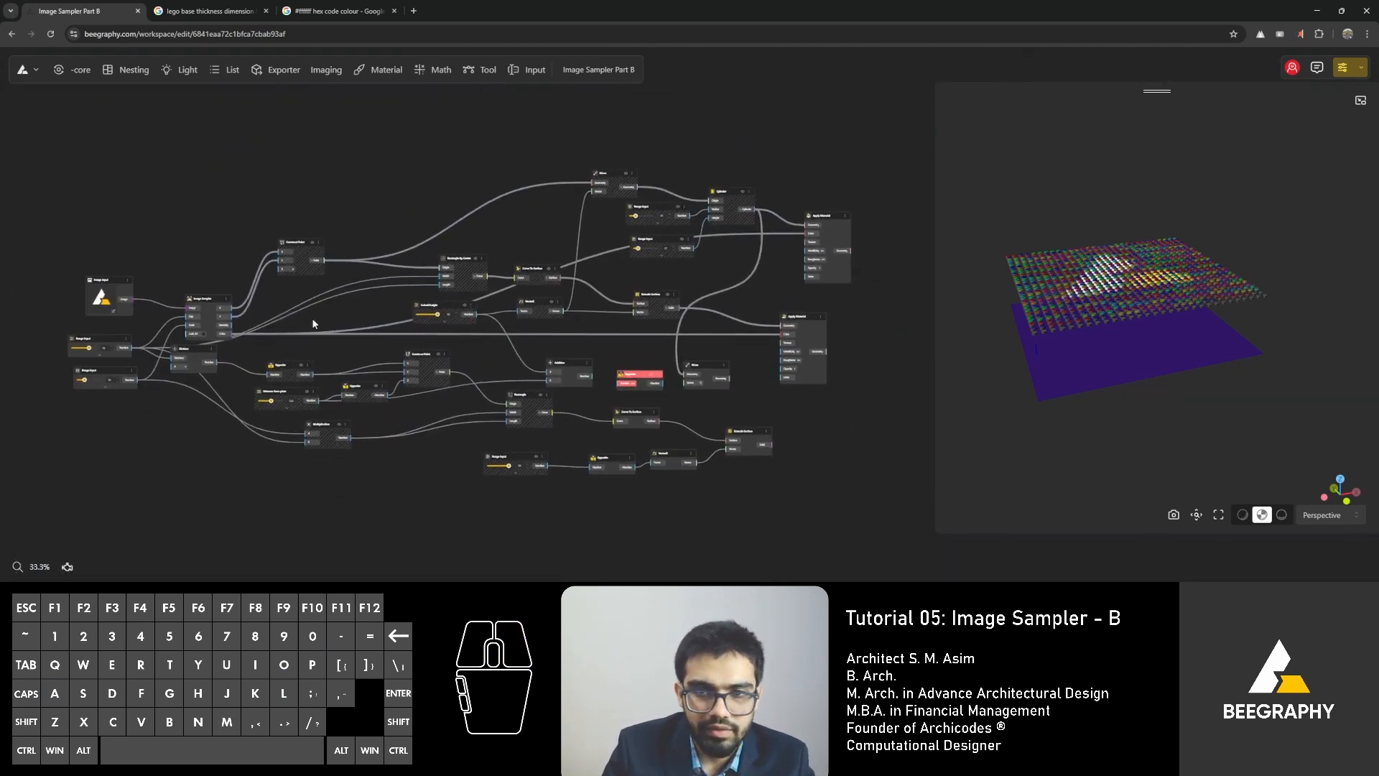
left_click(803, 318)
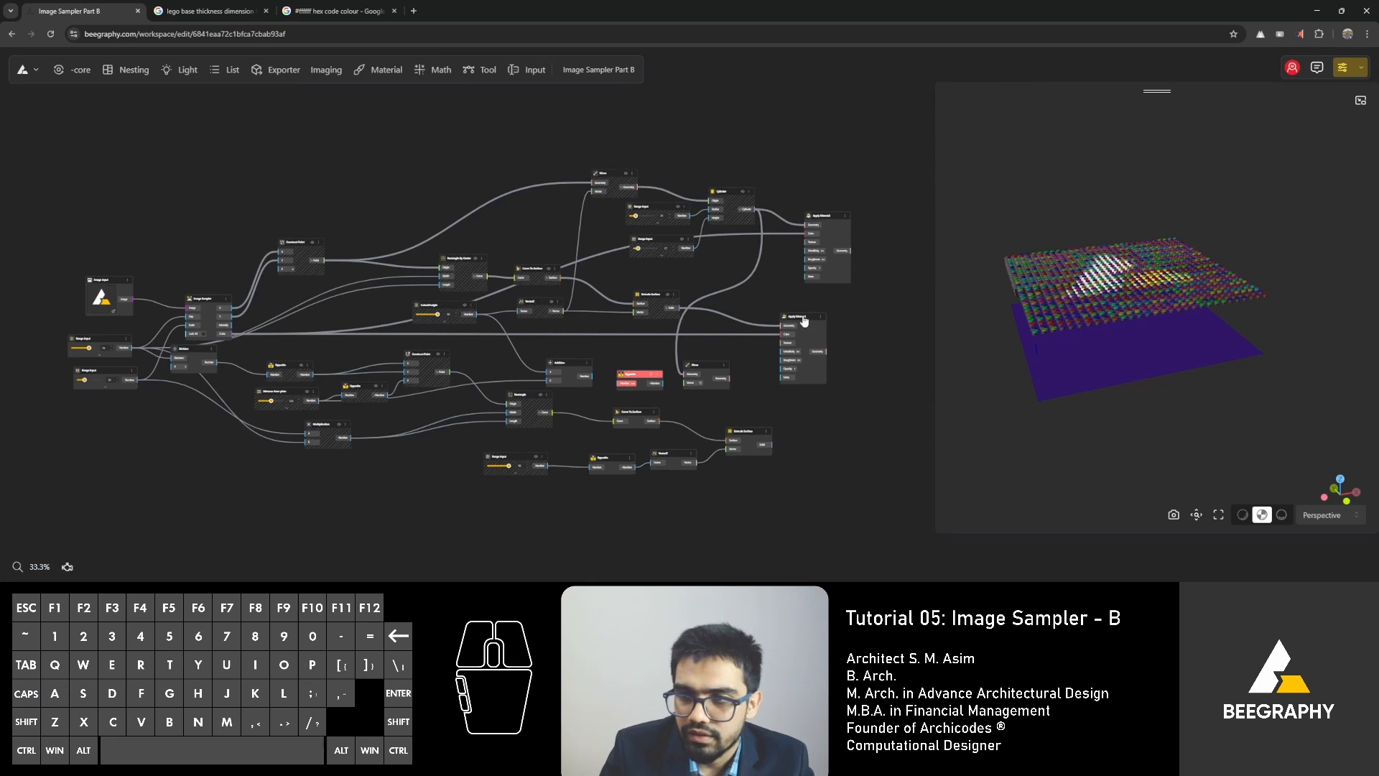
left_click_drag(804, 317, 826, 299)
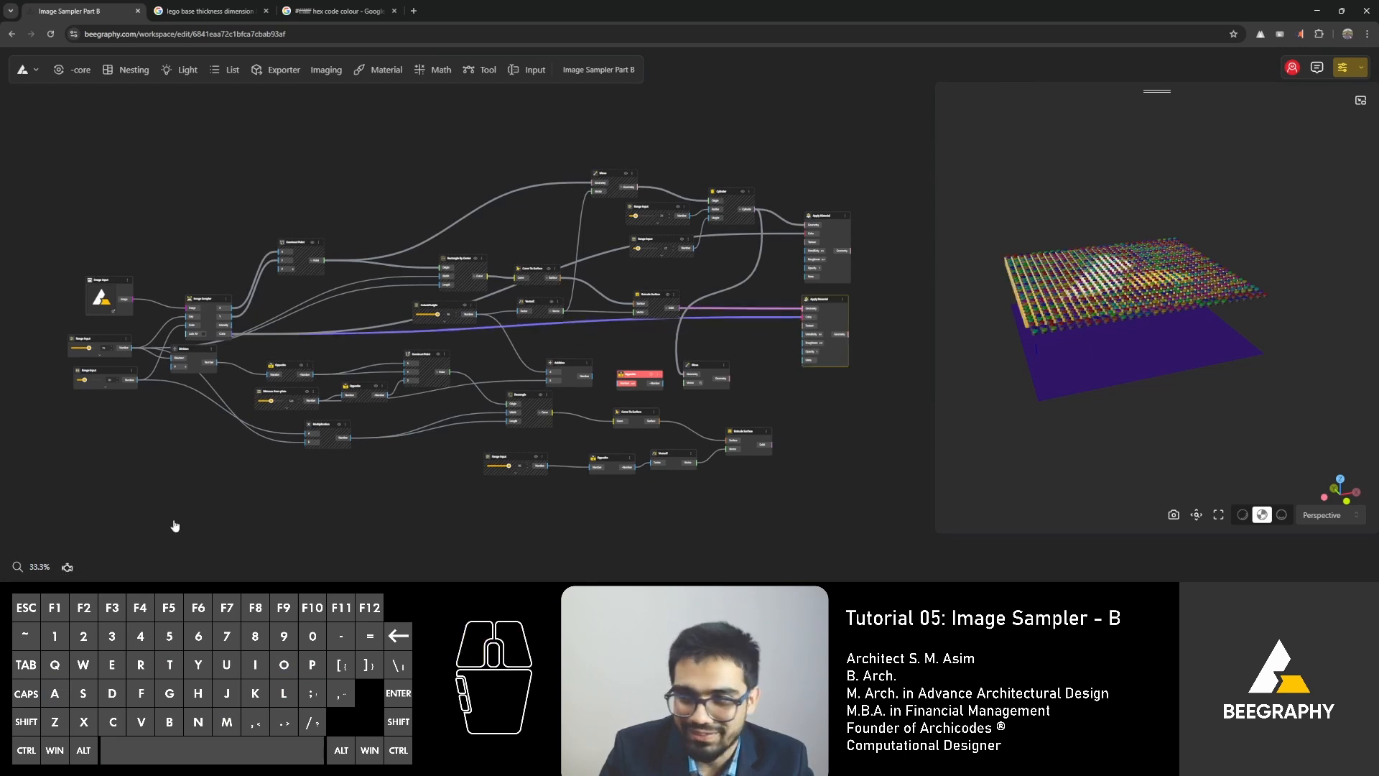
Pause the solver so the graph can be rearranged without recalculating.
left_click(465, 311)
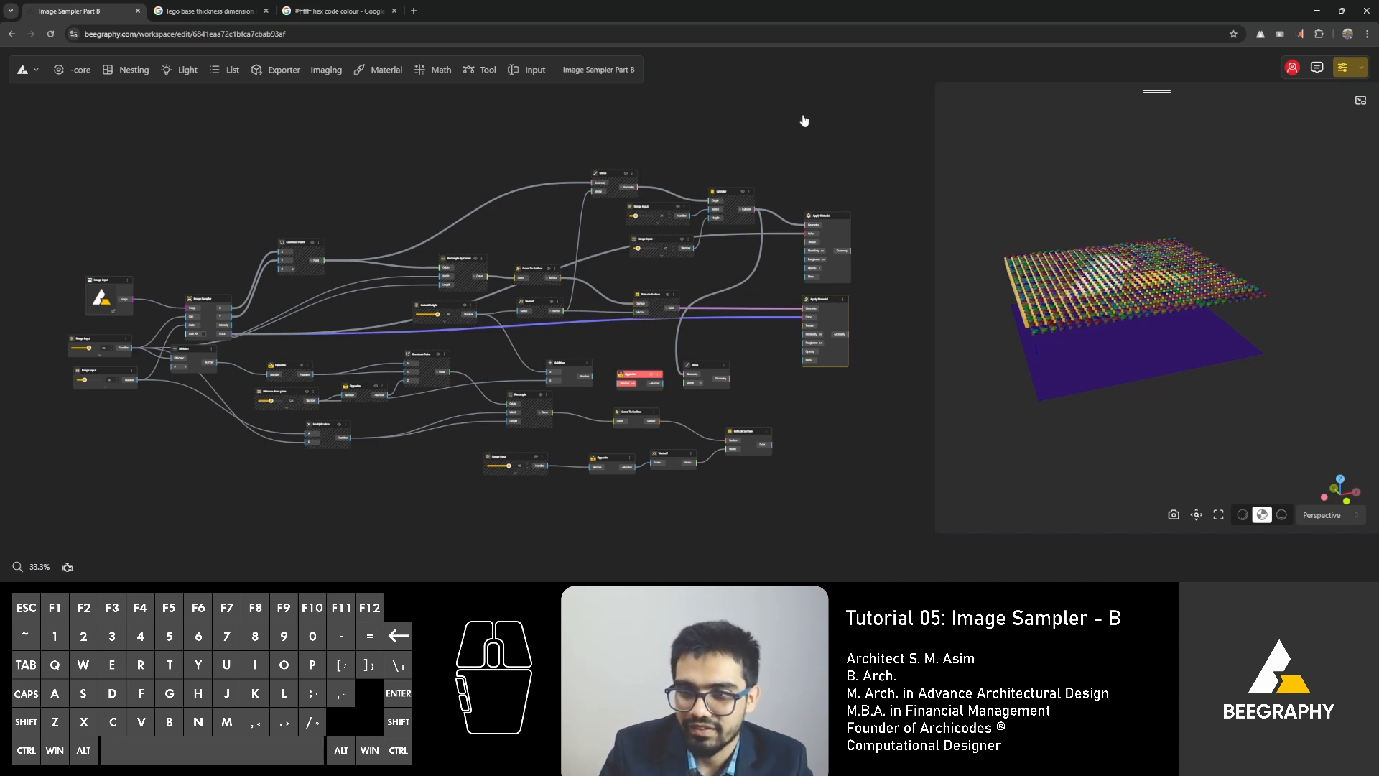
left_click(69, 567)
left_click(67, 567)
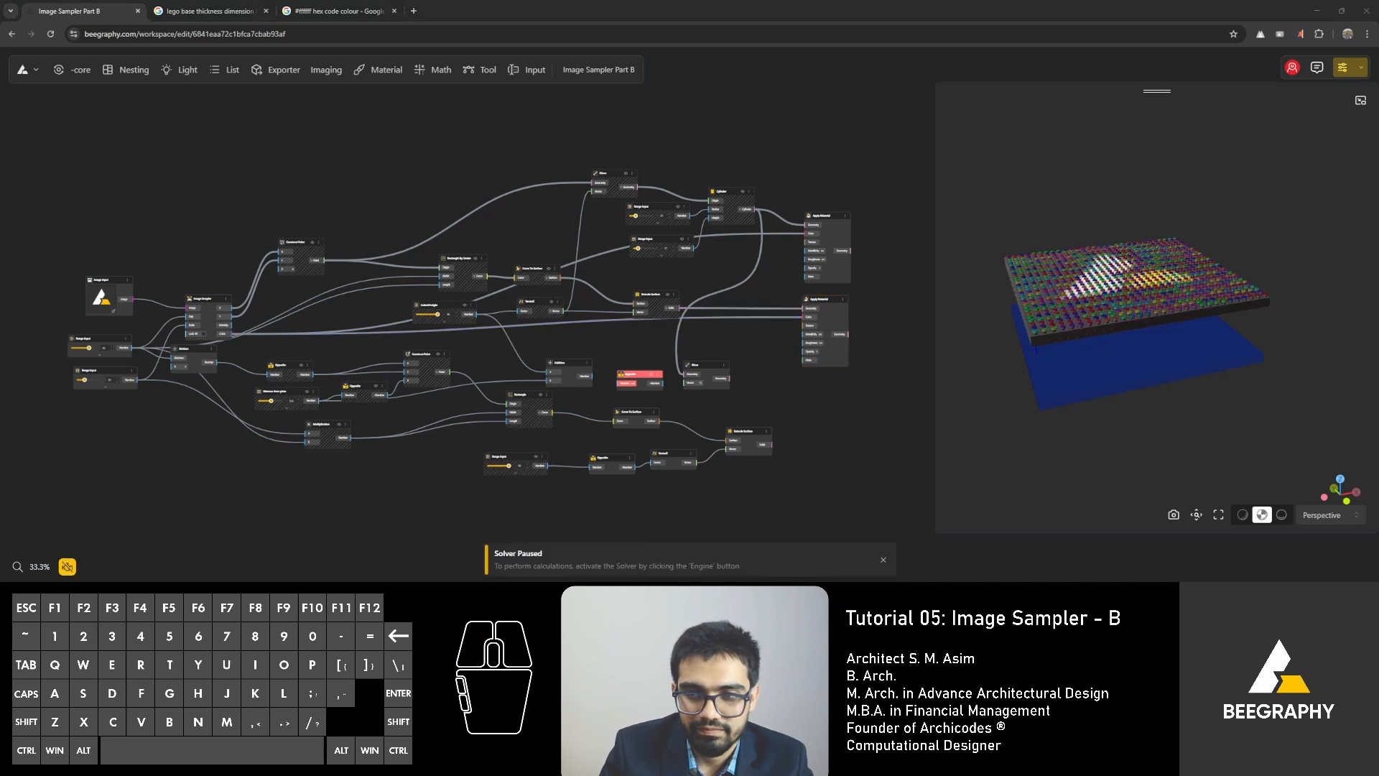
left_click_drag(838, 157, 881, 188)
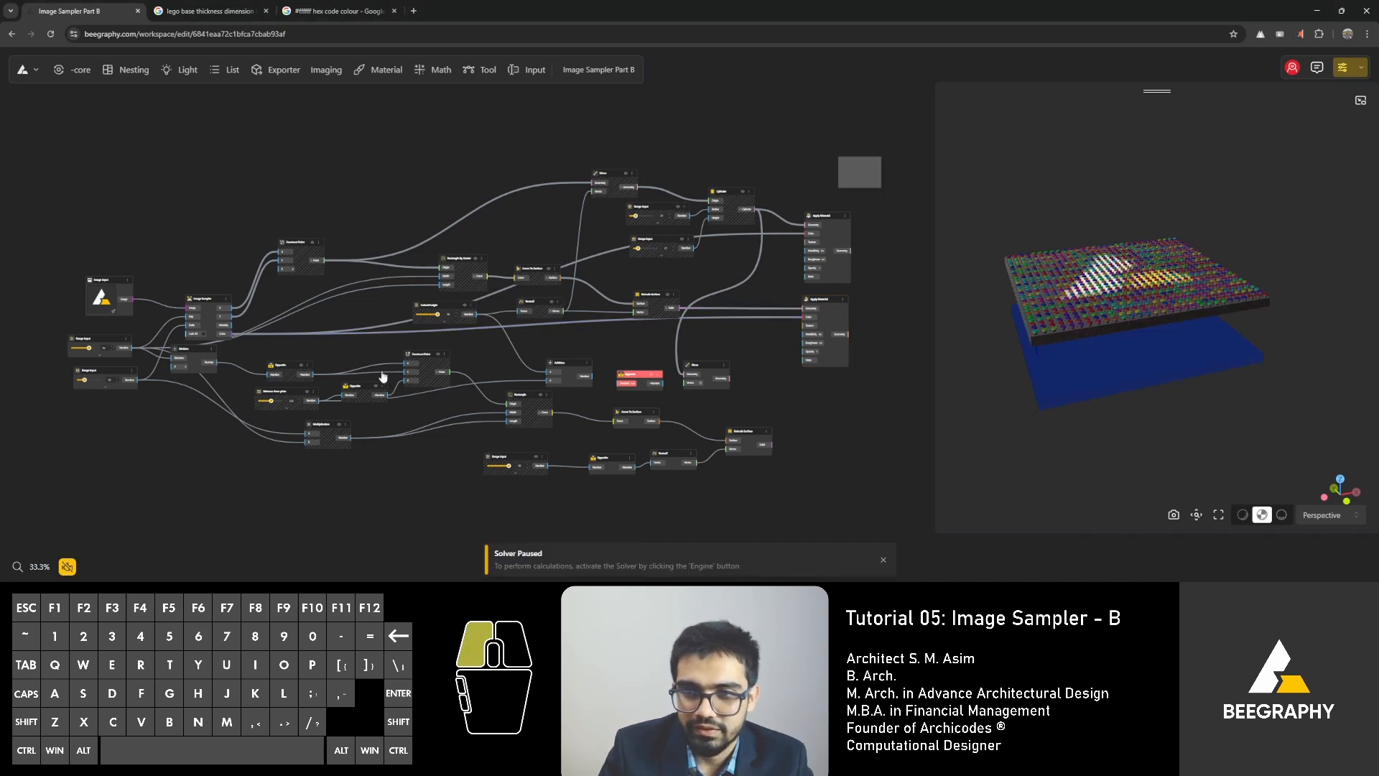
left_click_drag(415, 309, 372, 323)
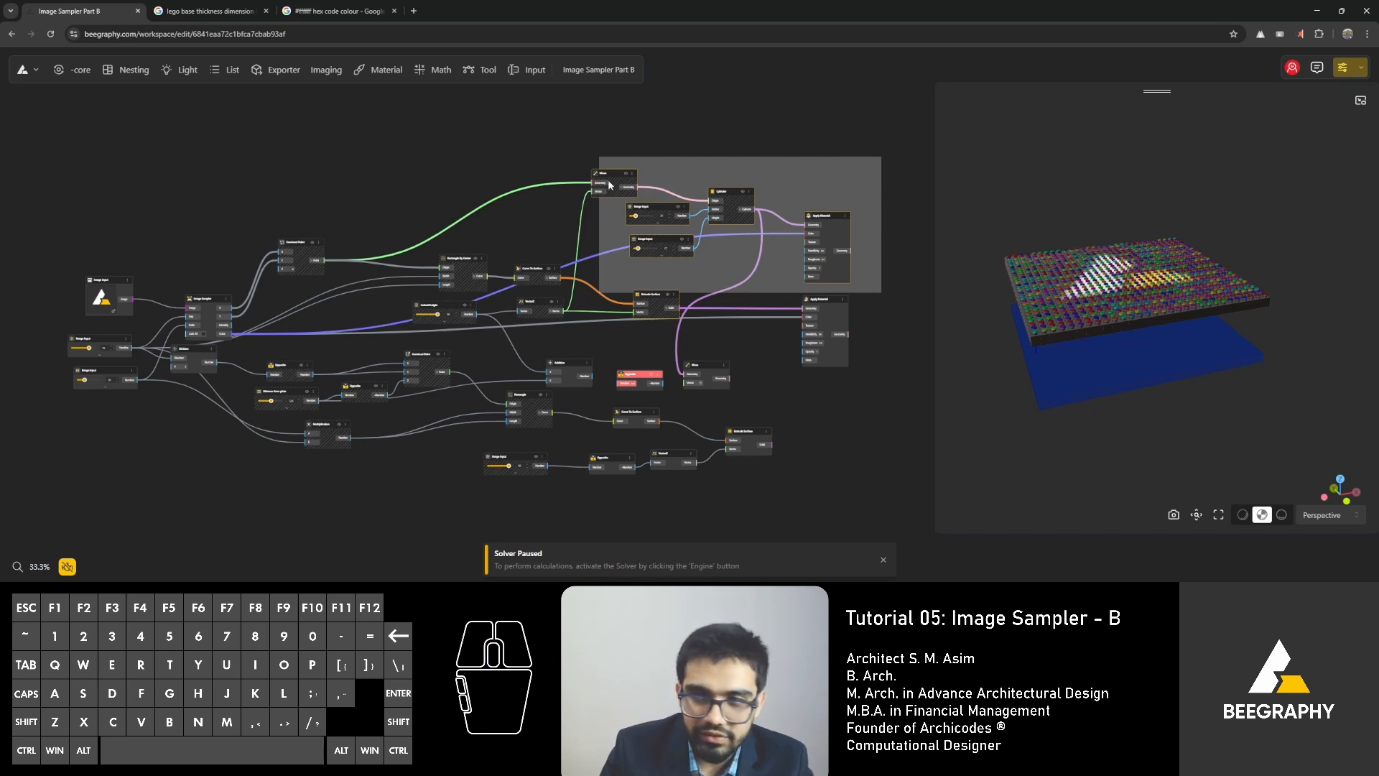
double_click(484, 153)
left_click(854, 124)
left_click_drag(902, 108, 374, 314)
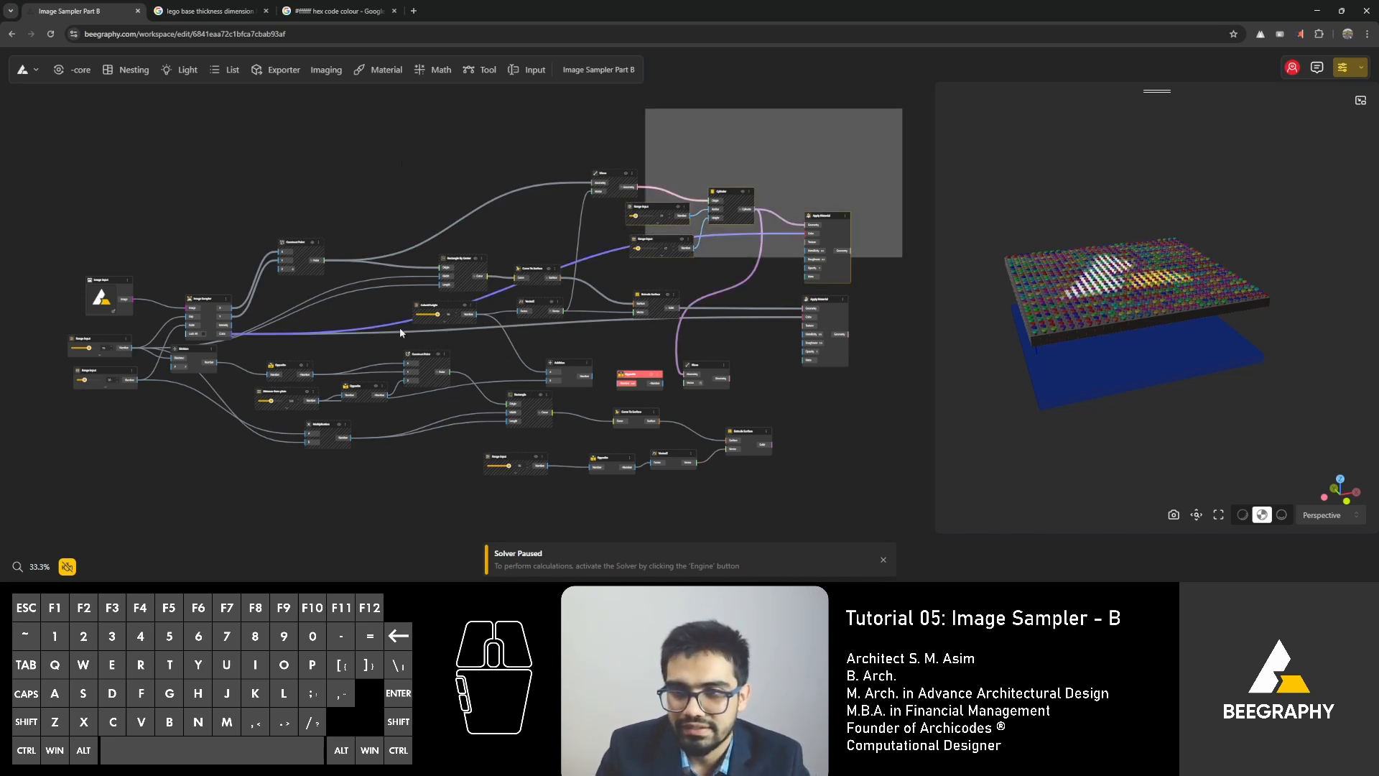
Reload the workspace page with the Image Sampler Part B graph.
left_click(51, 35)
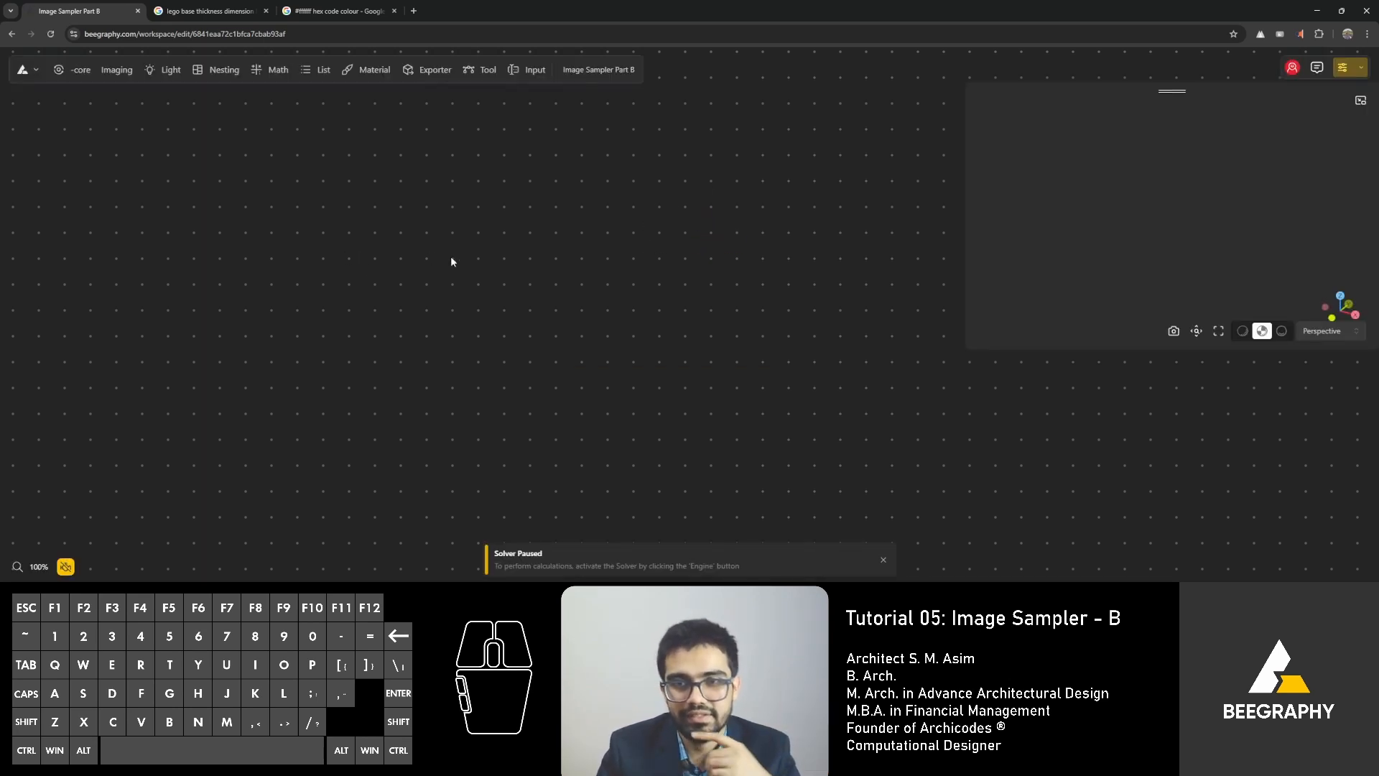
right_click_drag(679, 148, 342, 247)
scroll(340, 249, "down", 2)
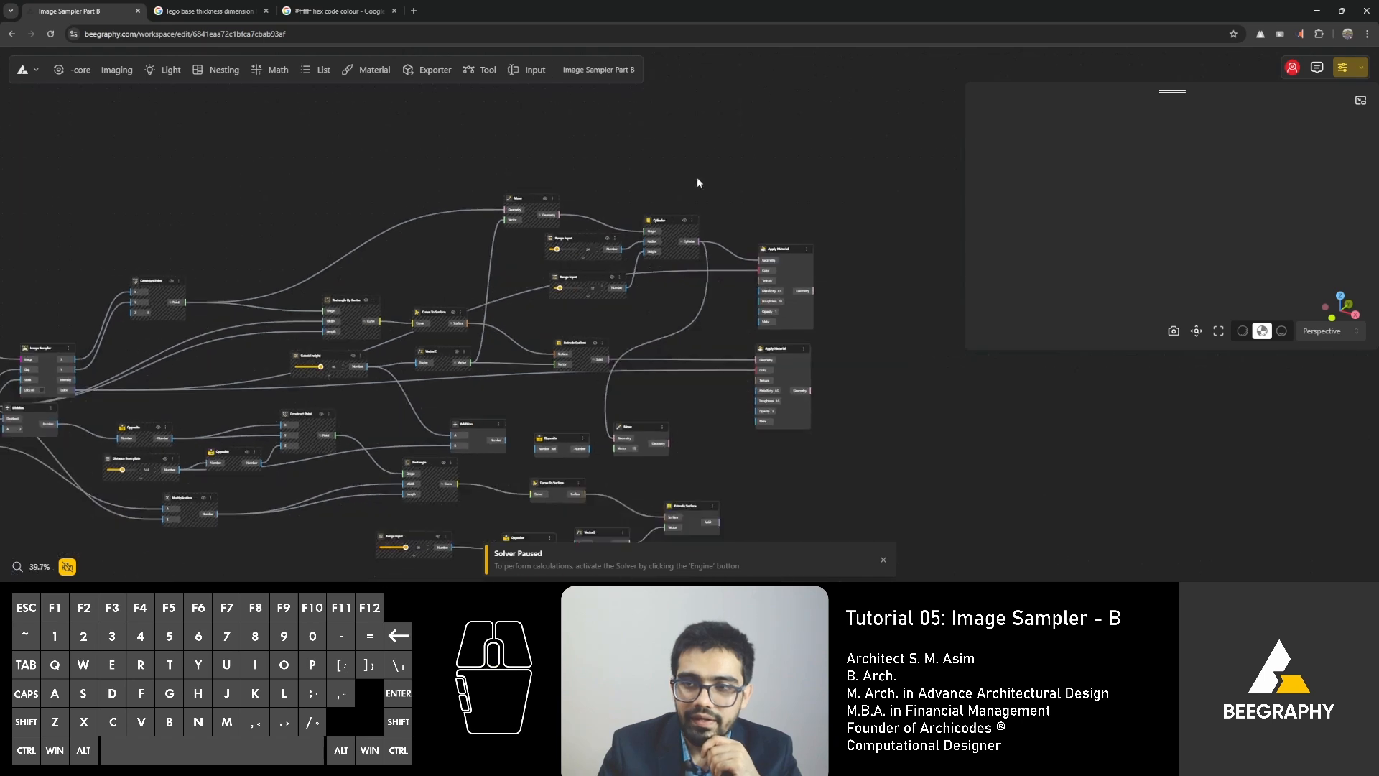
Shift the brick, cylinder and Apply Material nodes away from the base plate nodes, and move the upper Construct Point up with them.
left_click_drag(855, 144, 259, 394)
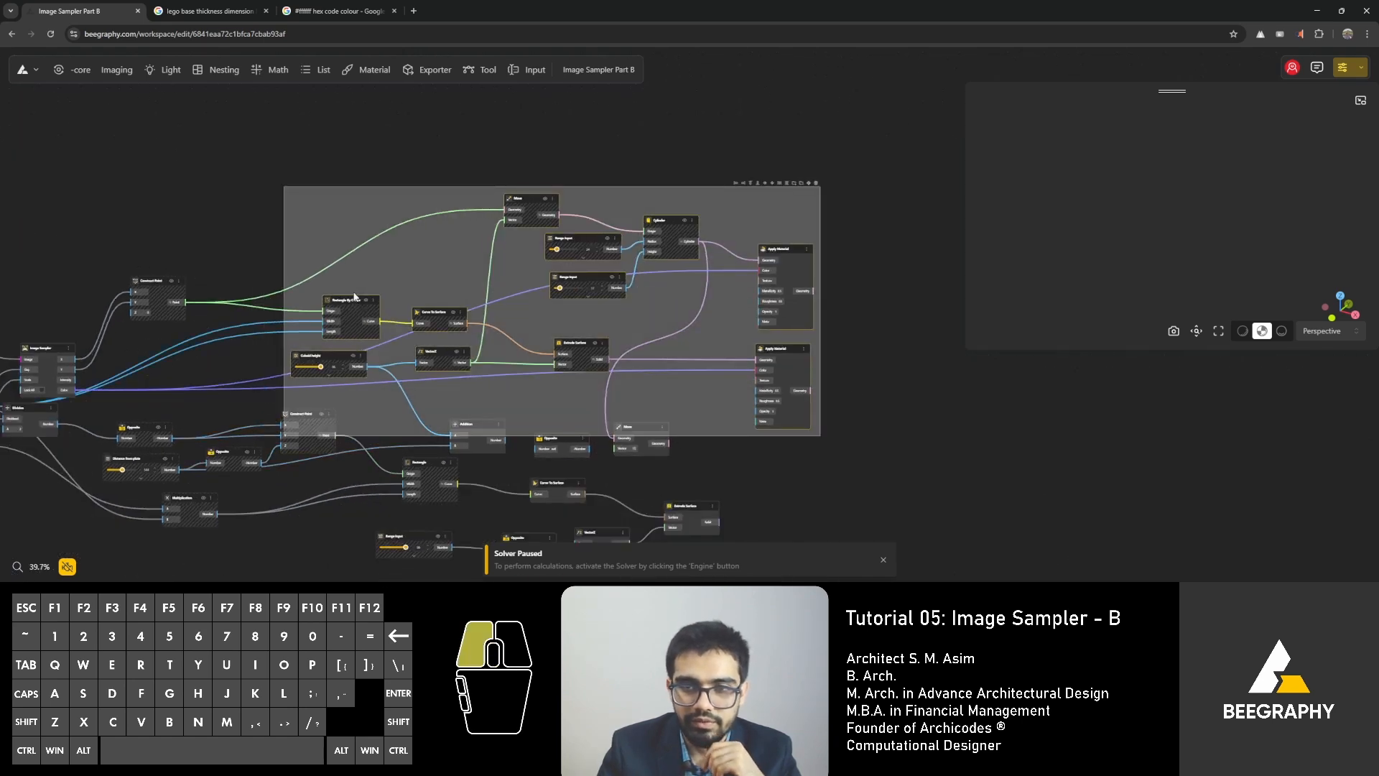
left_click_drag(357, 284, 400, 236)
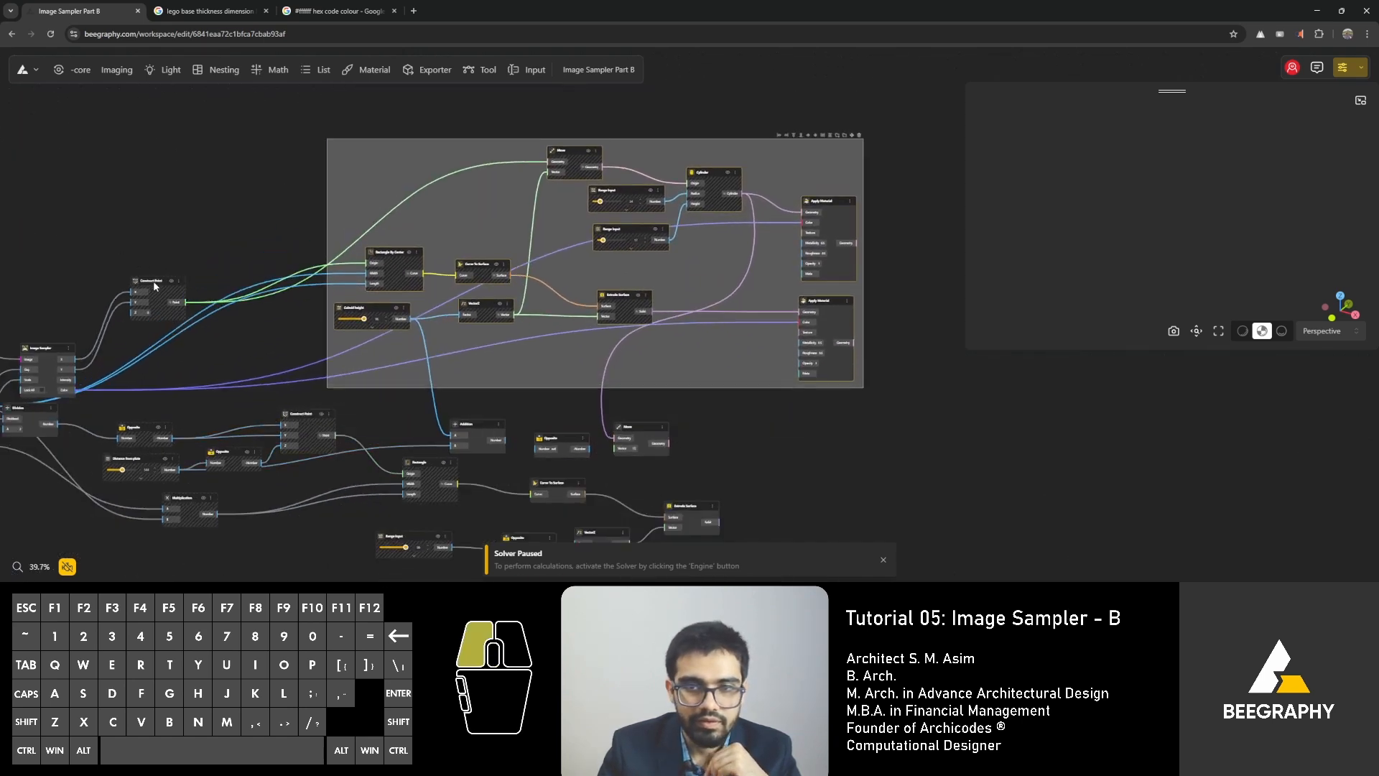
left_click_drag(160, 283, 323, 164)
right_click_drag(700, 388, 740, 273)
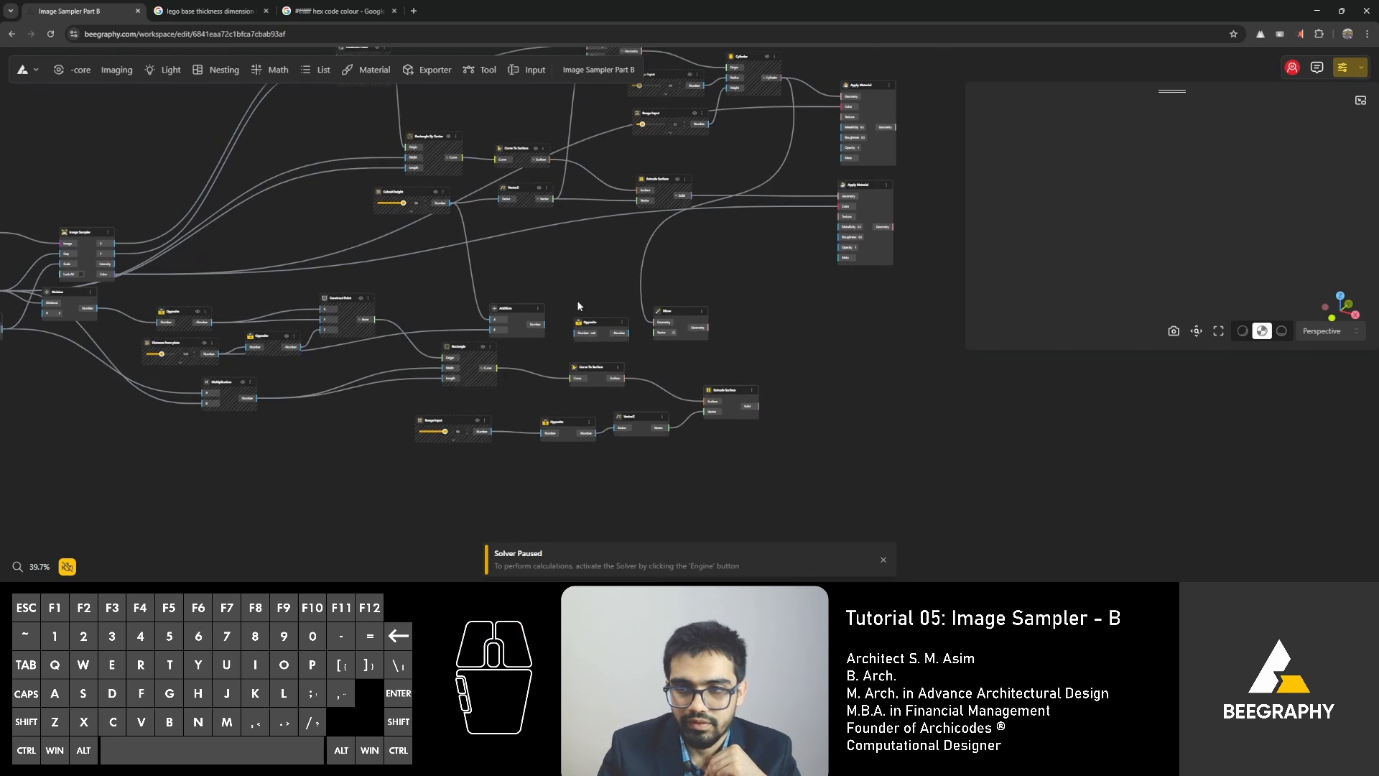
Shift the base plate nodes away from the Image Sampler, nudge the Image Sampler, and place the Division node beside the first Opposite node.
left_click_drag(800, 280, 141, 510)
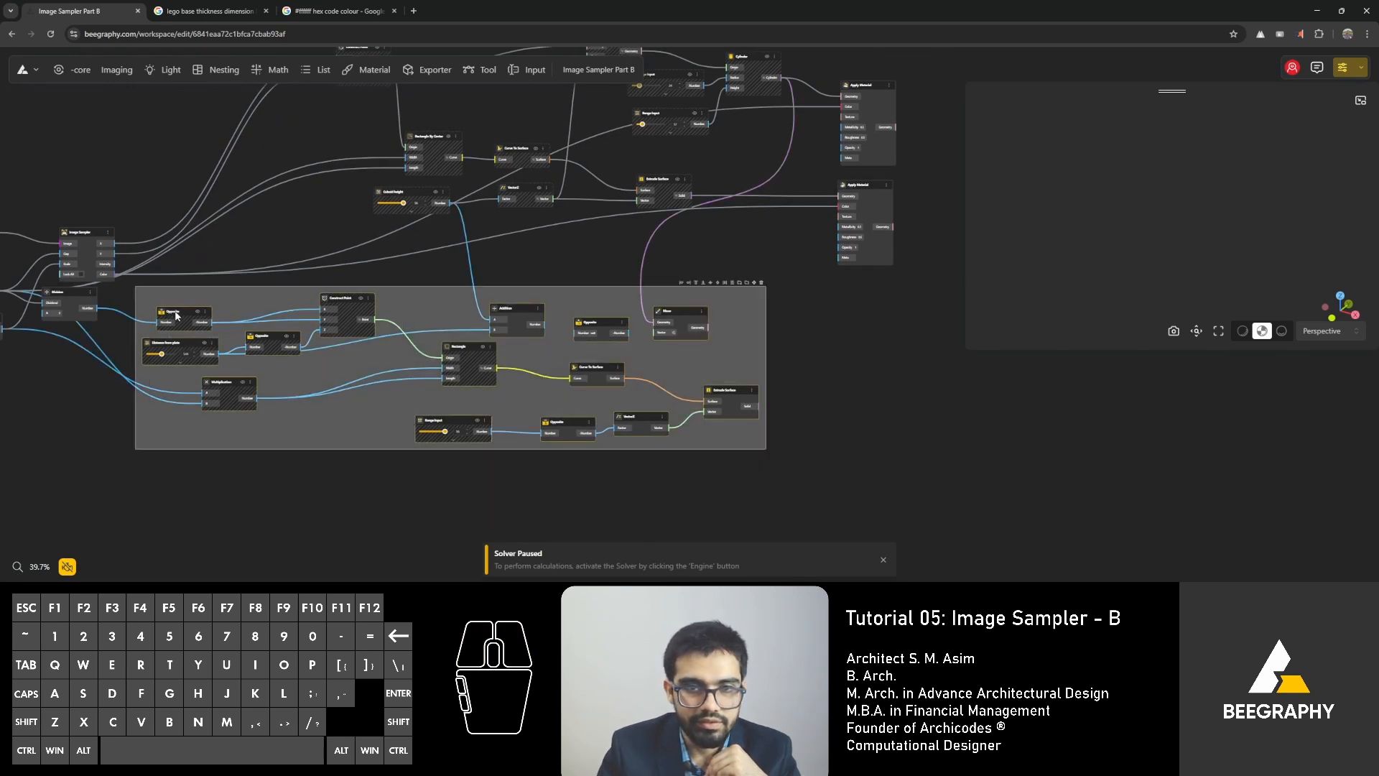
left_click_drag(176, 314, 259, 351)
left_click(247, 267)
right_click_drag(243, 268, 364, 286)
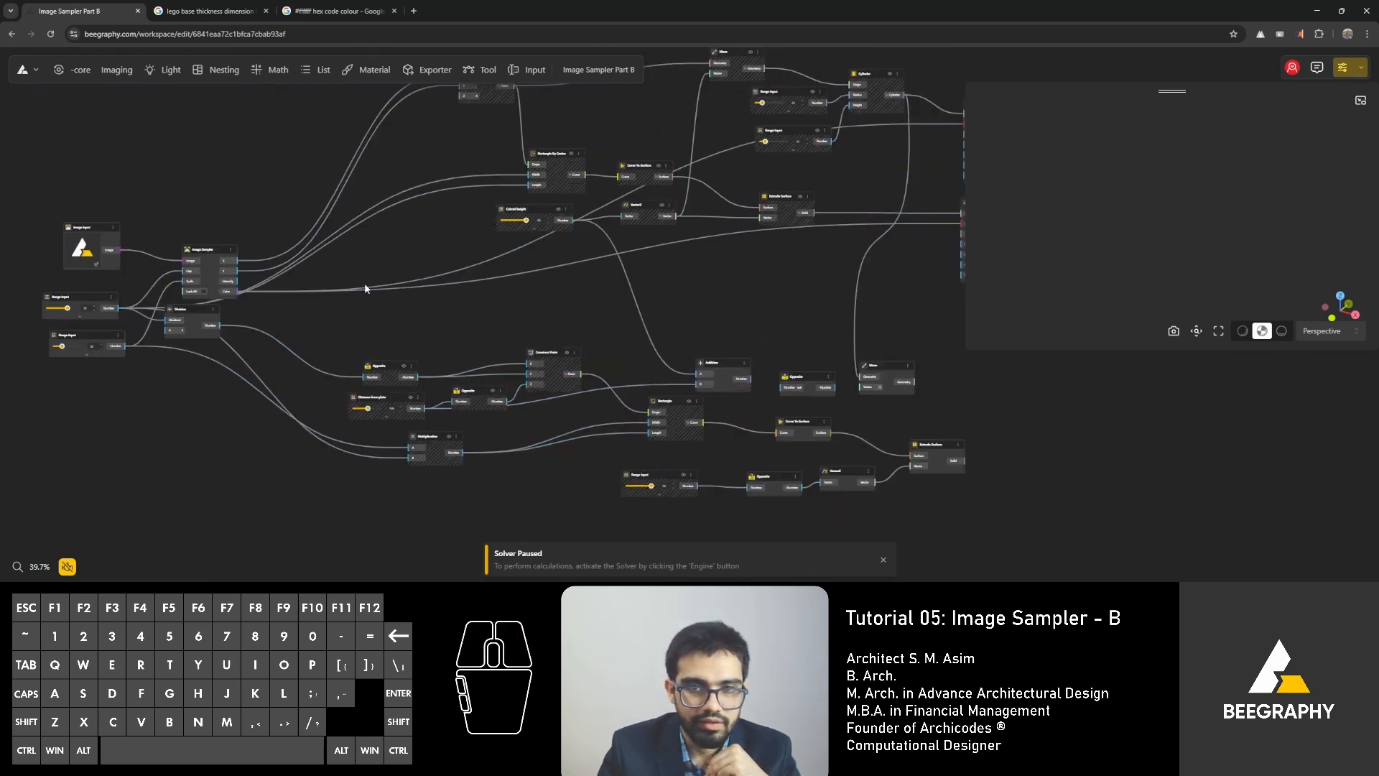
left_click_drag(203, 251, 190, 239)
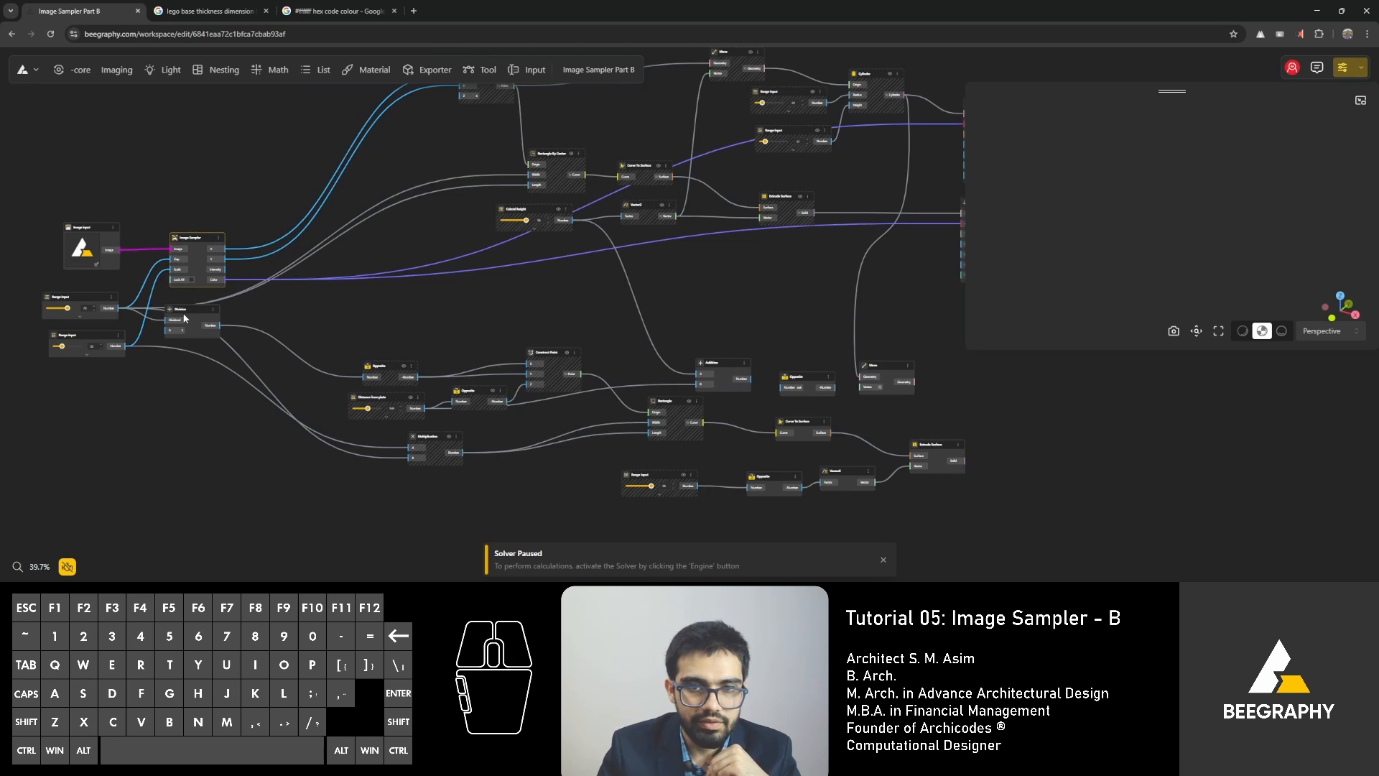
left_click_drag(184, 318, 303, 367)
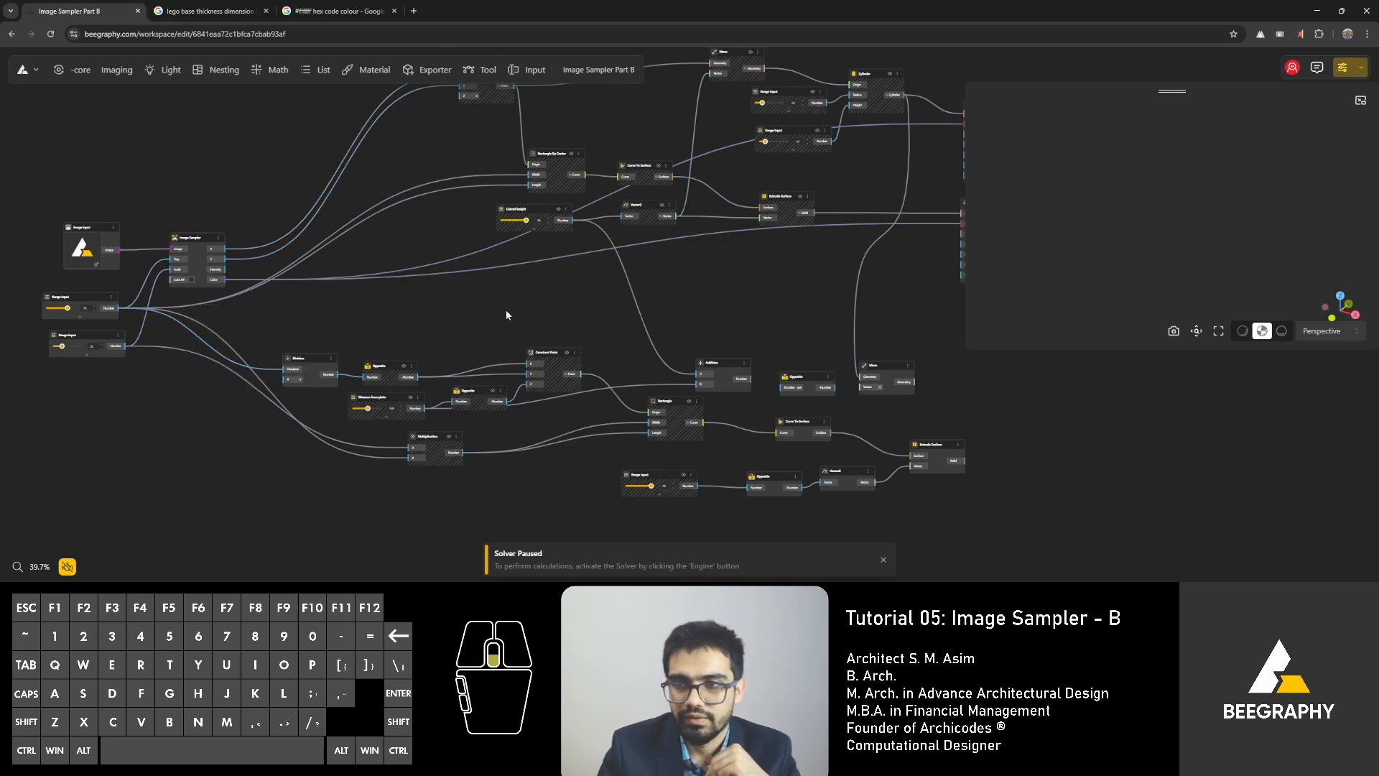
Line up the two Apply Material nodes at the end of the brick and cylinder branches.
scroll(506, 311, "down", 3)
right_click_drag(647, 255, 531, 334)
left_click_drag(877, 148, 790, 194)
left_click(723, 247)
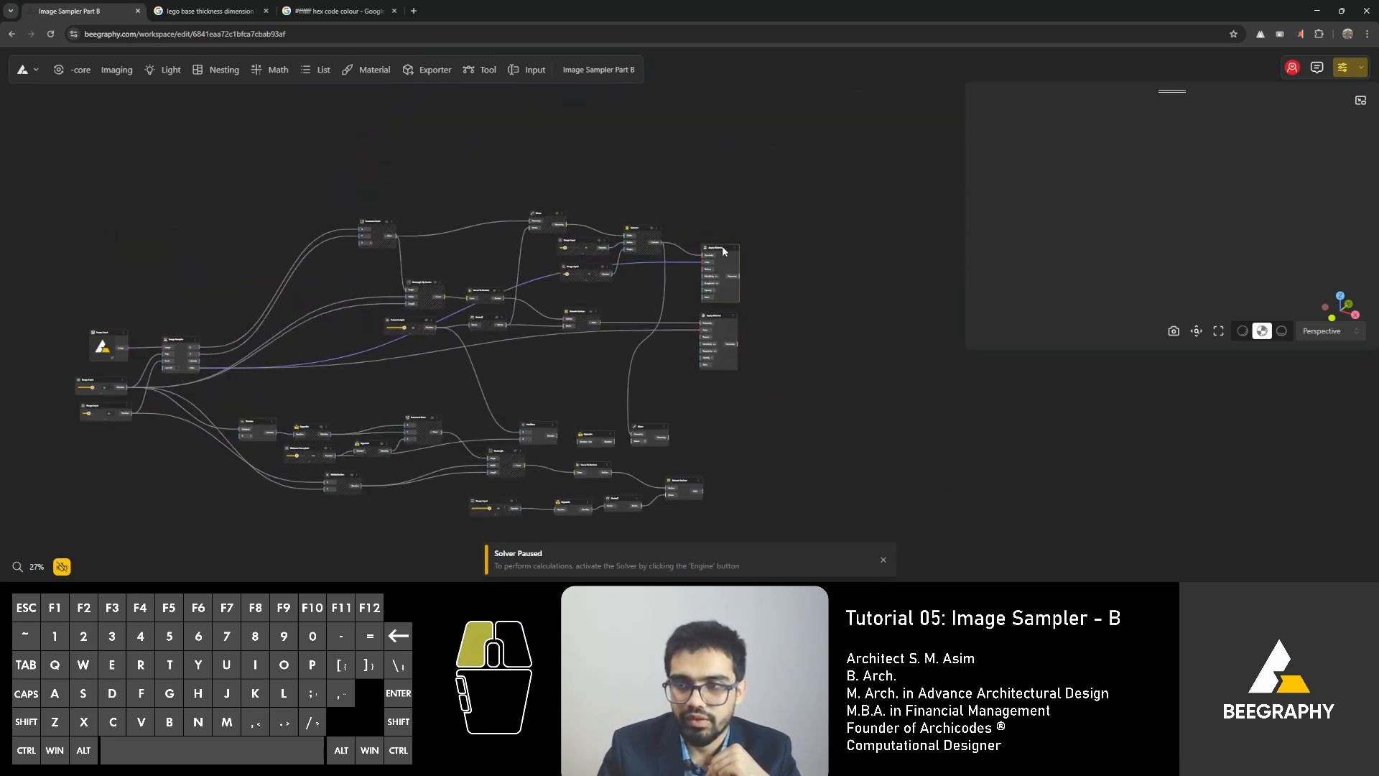
left_click_drag(723, 250, 725, 241)
left_click(716, 313)
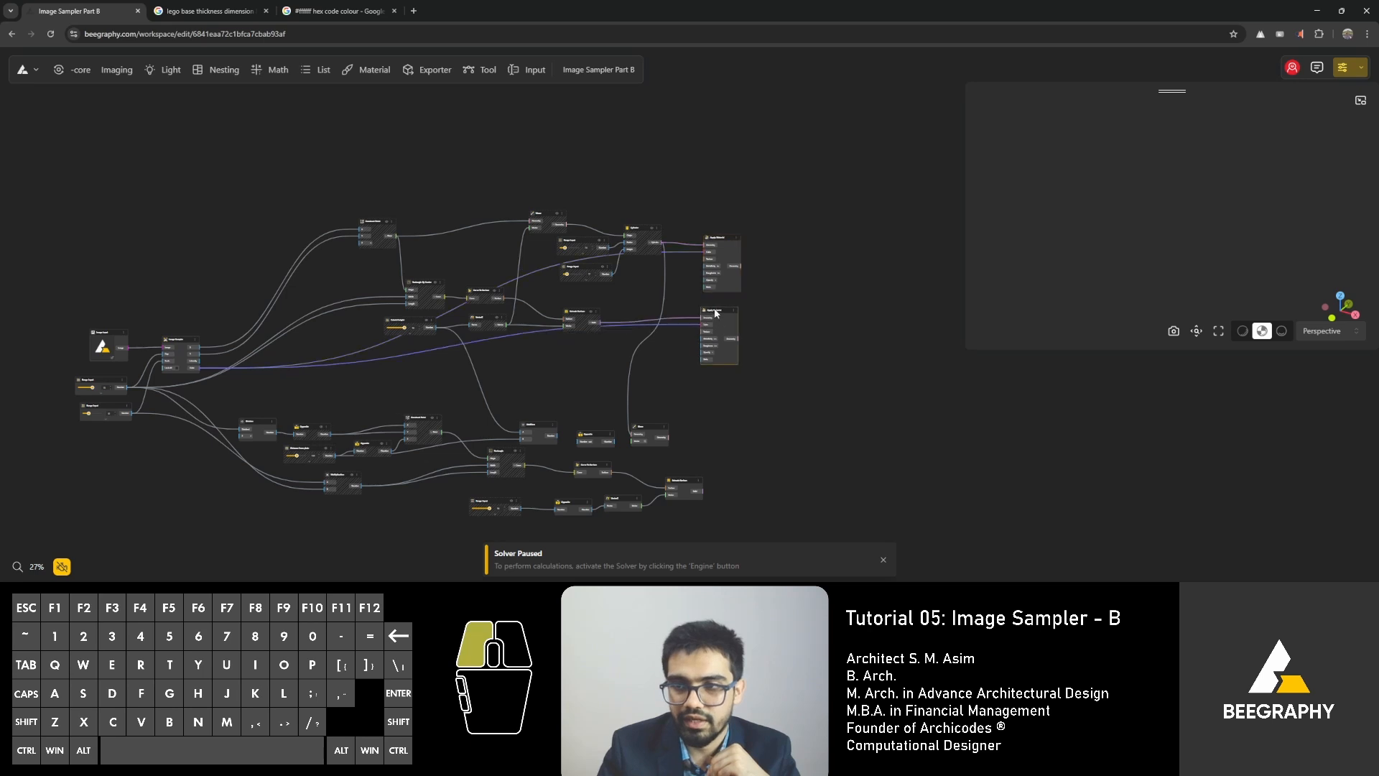
Group the brick, cylinder and Apply Material nodes and name the group "Lego blocks".
left_click_drag(851, 108, 313, 374)
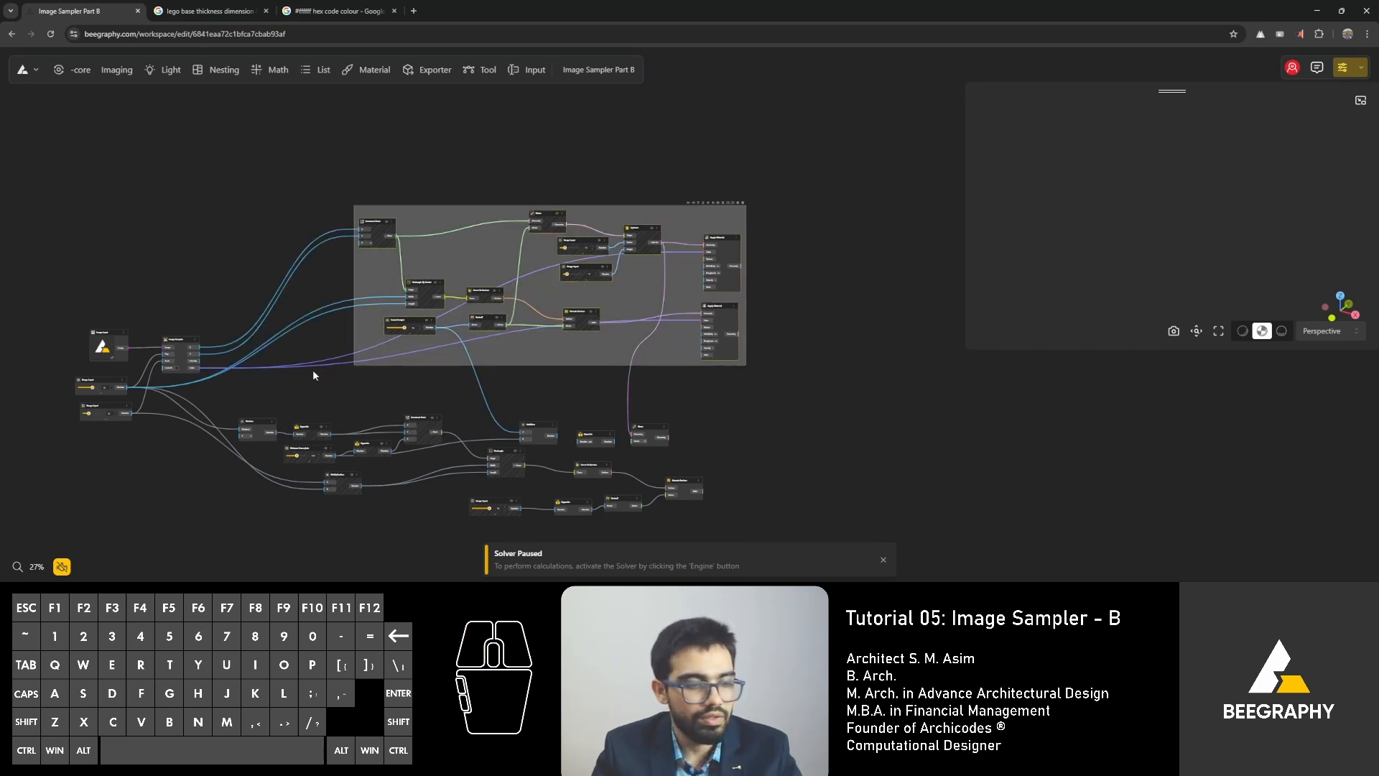
key("ctrl+g")
scroll(359, 209, "up", 5)
double_click(372, 209)
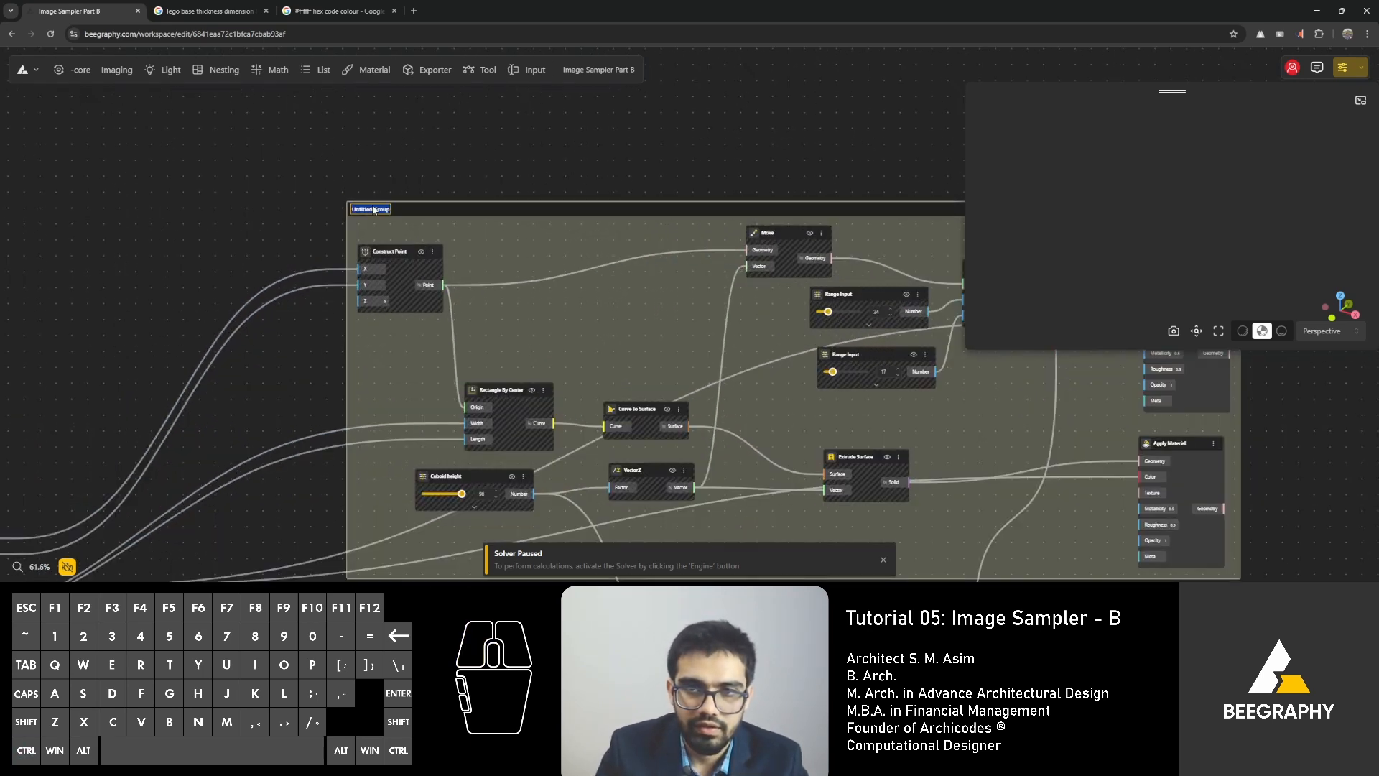
type("Lego p")
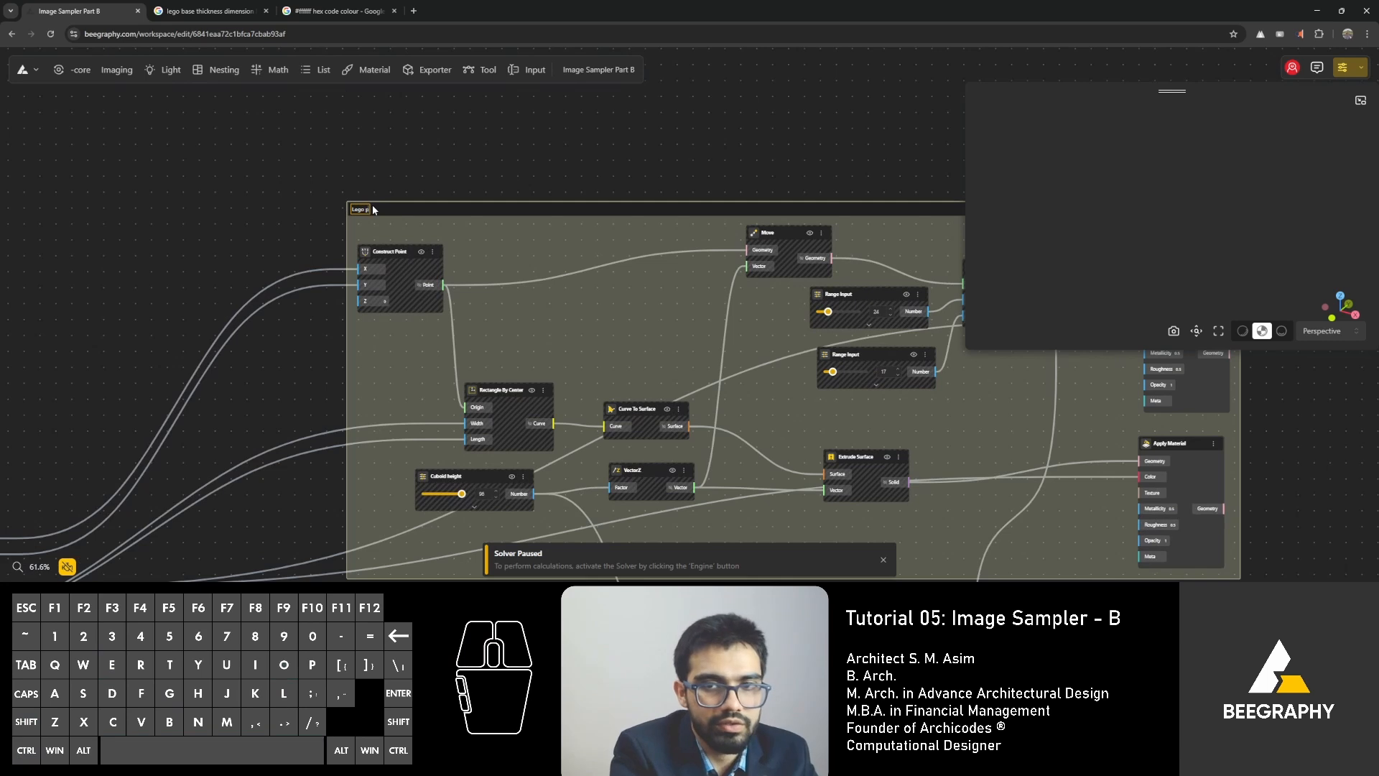
key("BackSpace")
type("blo")
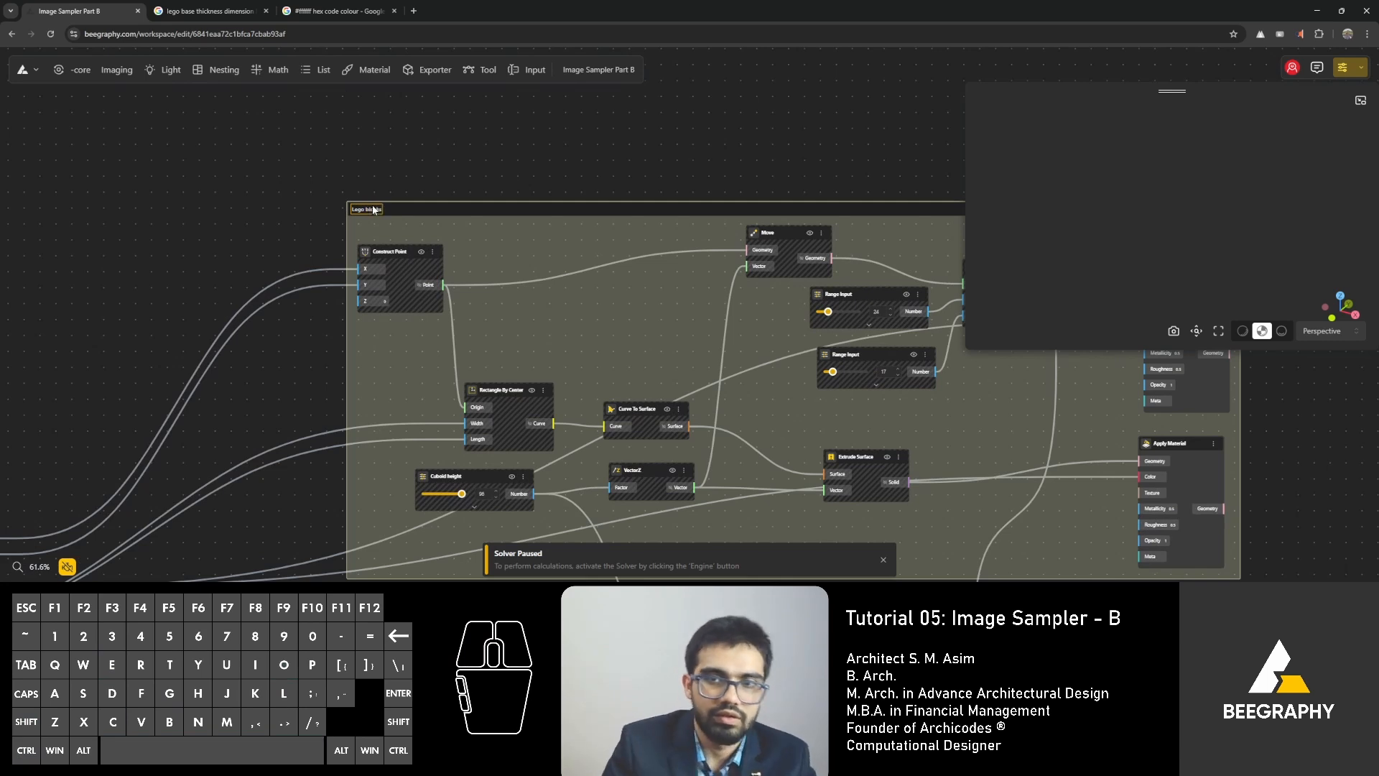
left_click(390, 188)
Move the Addition node slightly up in the base plate branch, clear of the Rectangle node.
scroll(390, 188, "down", 4)
right_click(428, 261)
scroll(428, 261, "down", 4)
right_click_drag(446, 394, 432, 273)
scroll(565, 339, "up", 2)
left_click(634, 364)
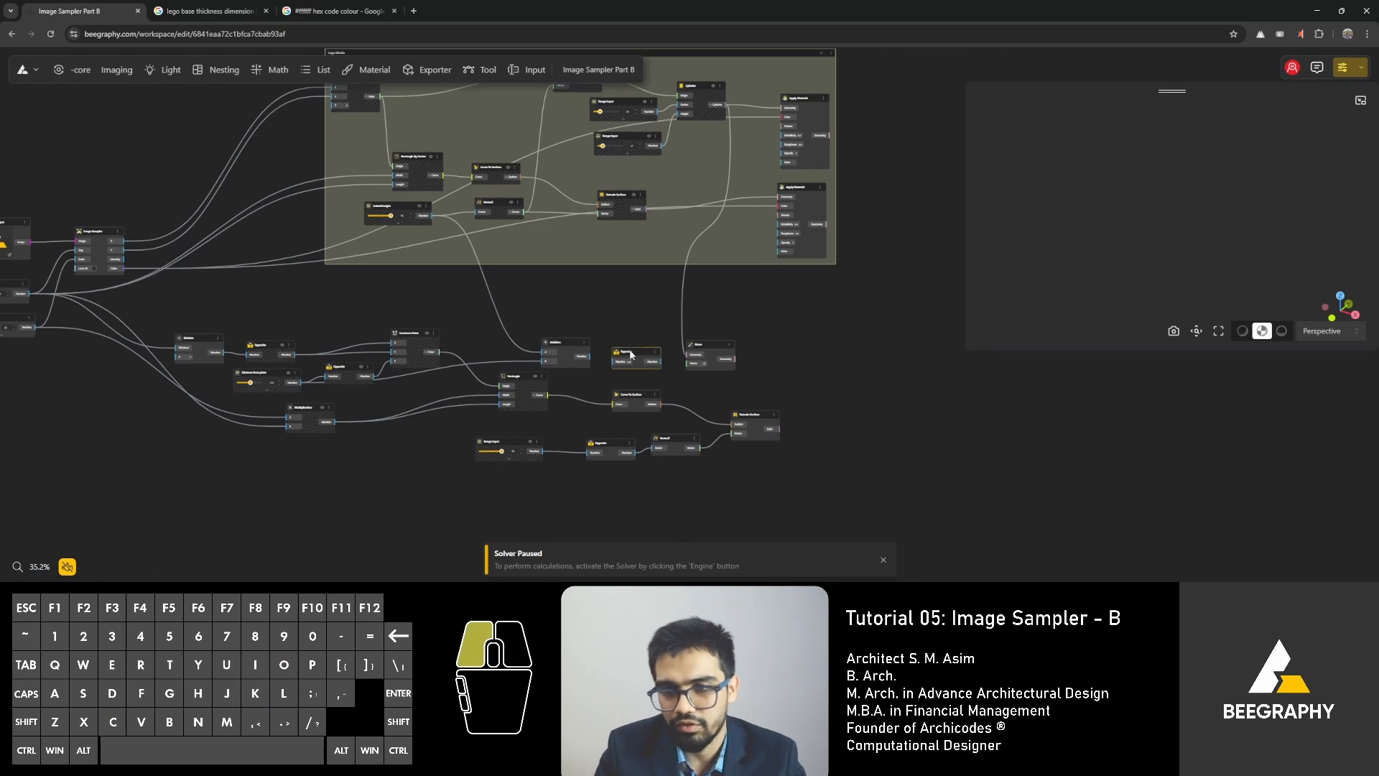
scroll(624, 345, "up", 5)
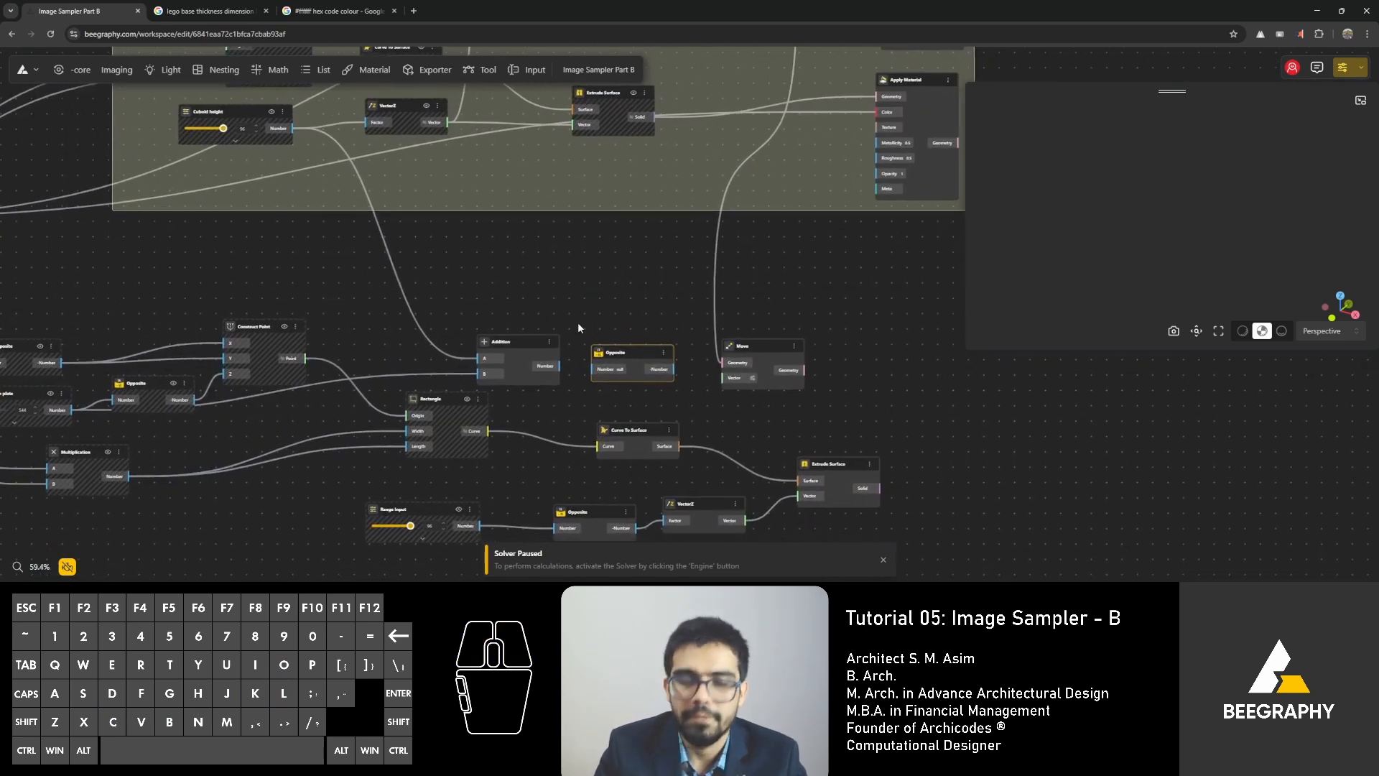
scroll(520, 283, "up", 4)
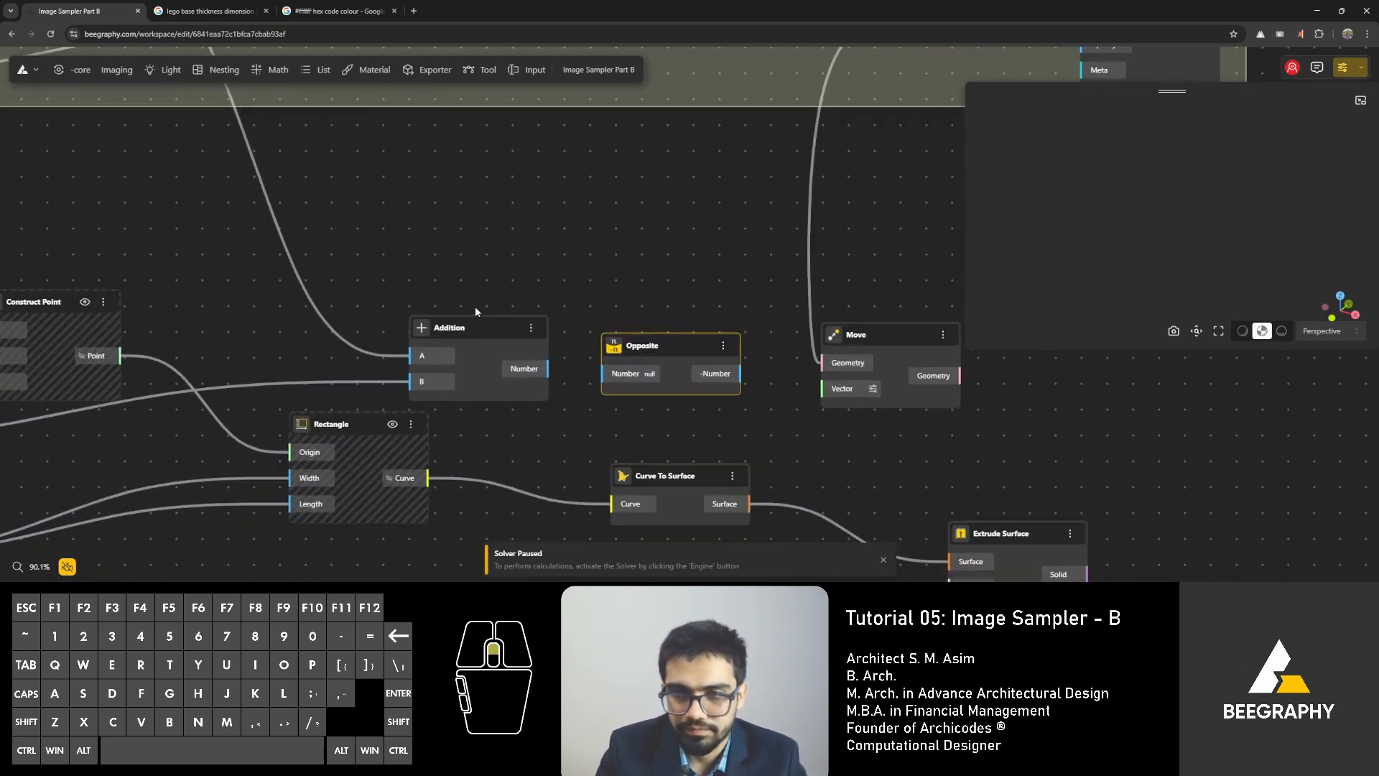
scroll(475, 309, "up", 4)
left_click_drag(468, 331, 486, 299)
scroll(550, 254, "down", 3)
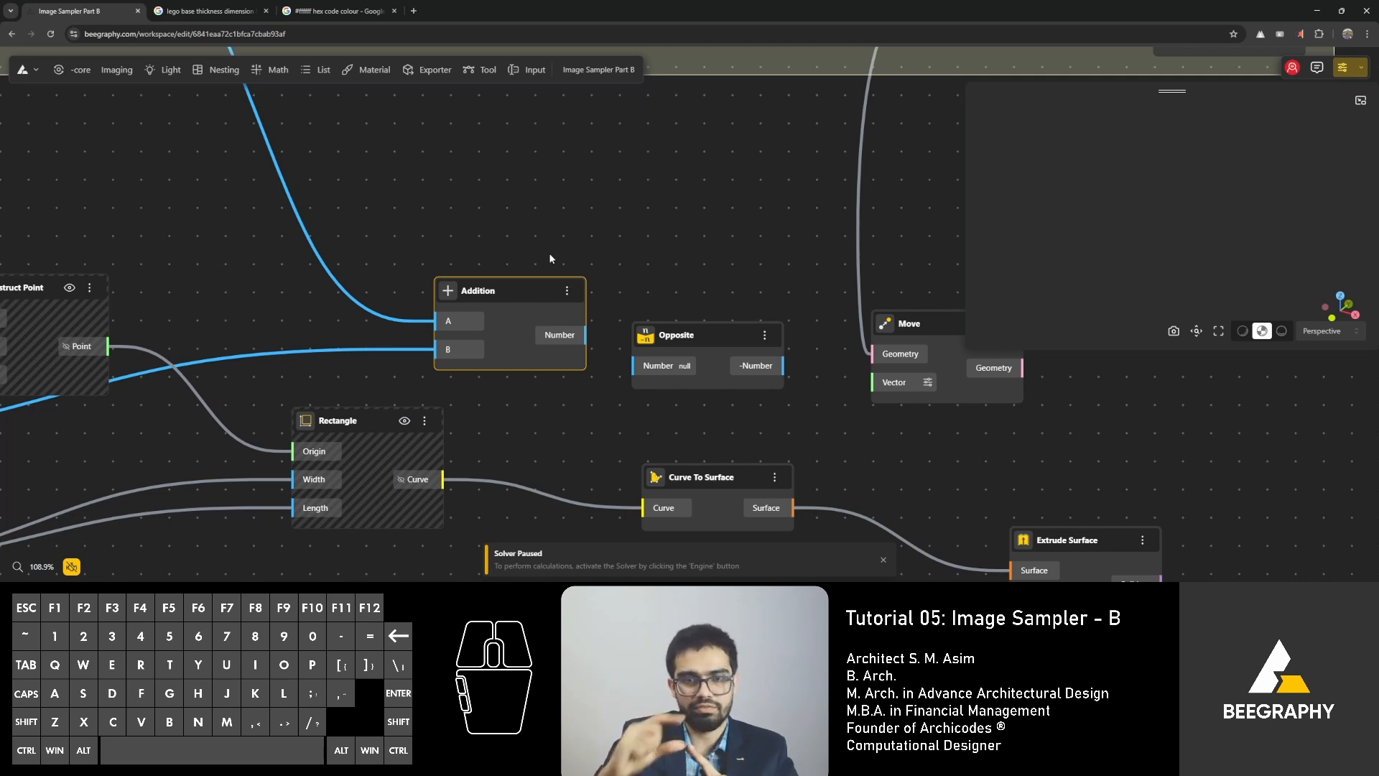
Examine the Distance from plate and Cuboid height inputs that feed the Addition node.
scroll(467, 263, "down", 4)
right_click_drag(79, 366, 366, 339)
scroll(251, 348, "up", 2)
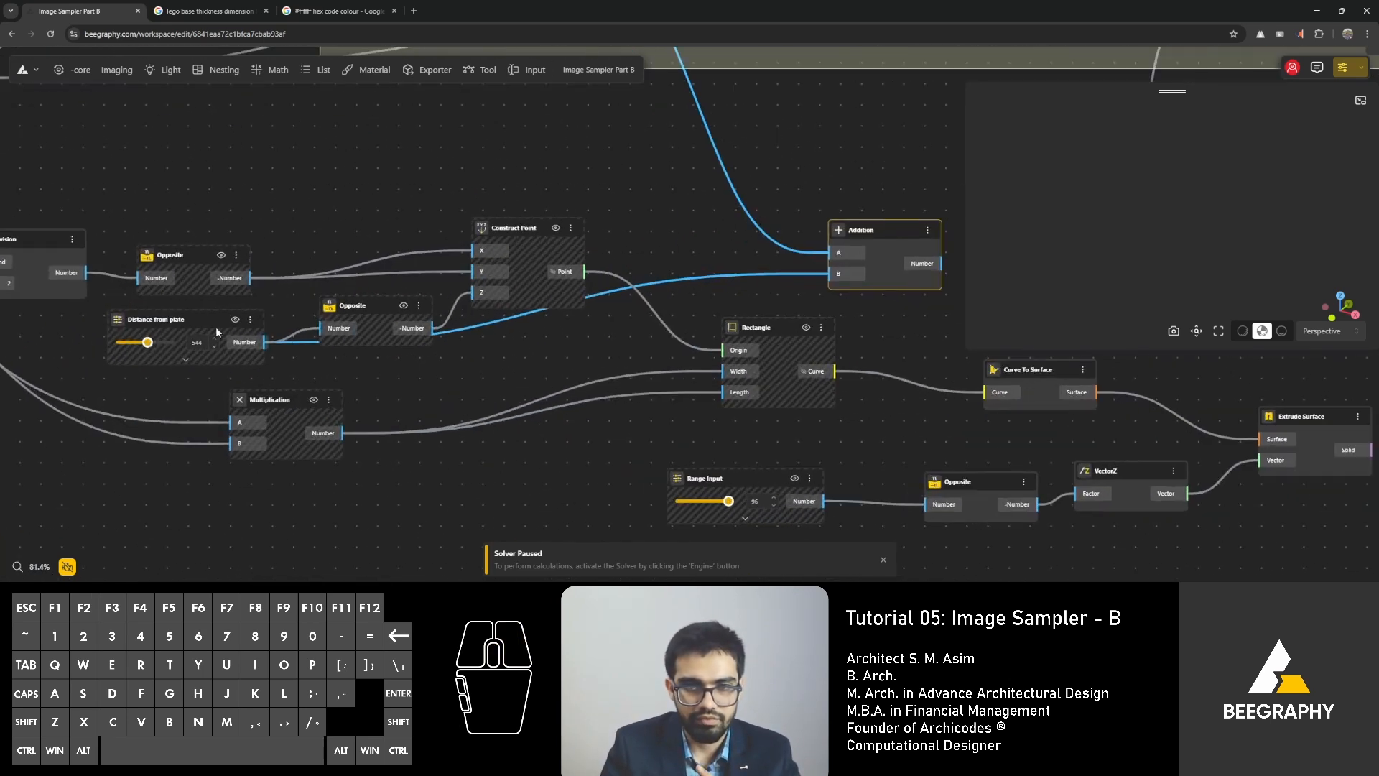
left_click(155, 319)
left_click_drag(155, 320, 154, 323)
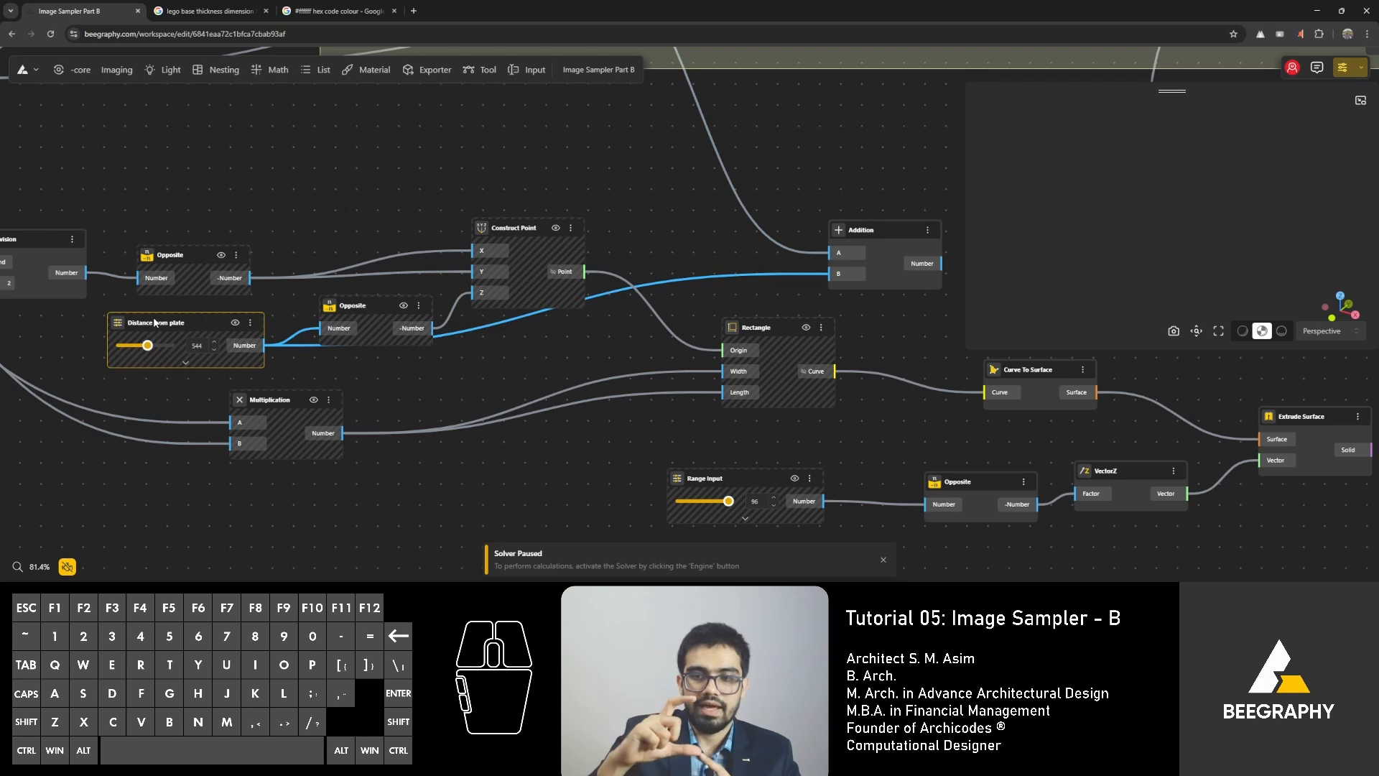
scroll(563, 293, "down", 1)
right_click_drag(636, 354, 588, 521)
left_click(428, 131)
left_click_drag(428, 131, 433, 132)
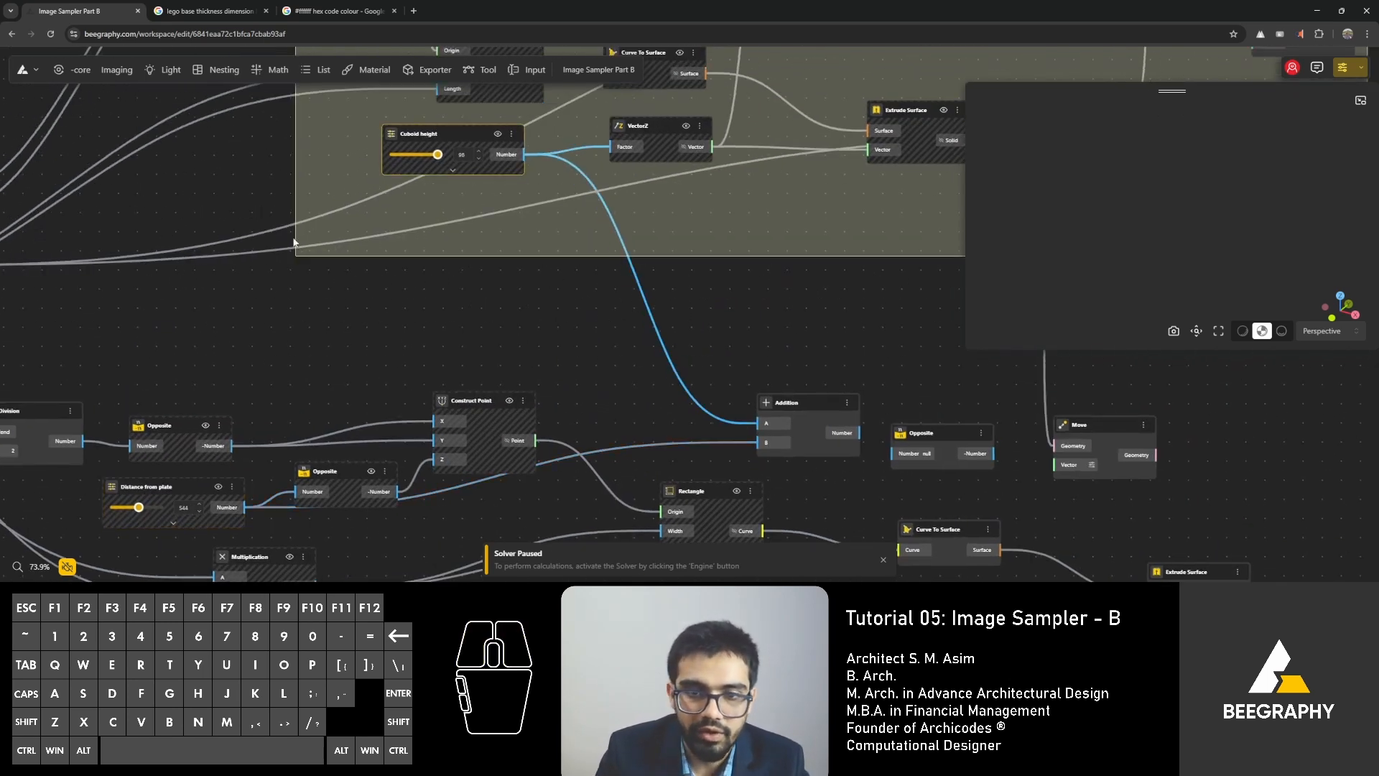
left_click_drag(166, 489, 165, 486)
Connect the Addition node's number output to the input of the adjacent Opposite node.
right_click_drag(695, 467, 426, 387)
left_click_drag(549, 324, 629, 373)
right_click_drag(629, 373, 355, 395)
scroll(502, 408, "up", 7)
Add a VectorZ node, feed its factor from the Opposite node, and connect its vector to the cylinders' Move node.
mouse_move(402, 367)
left_mouse_down()
mouse_move(527, 398)
mouse_move(392, 368)
left_mouse_up()
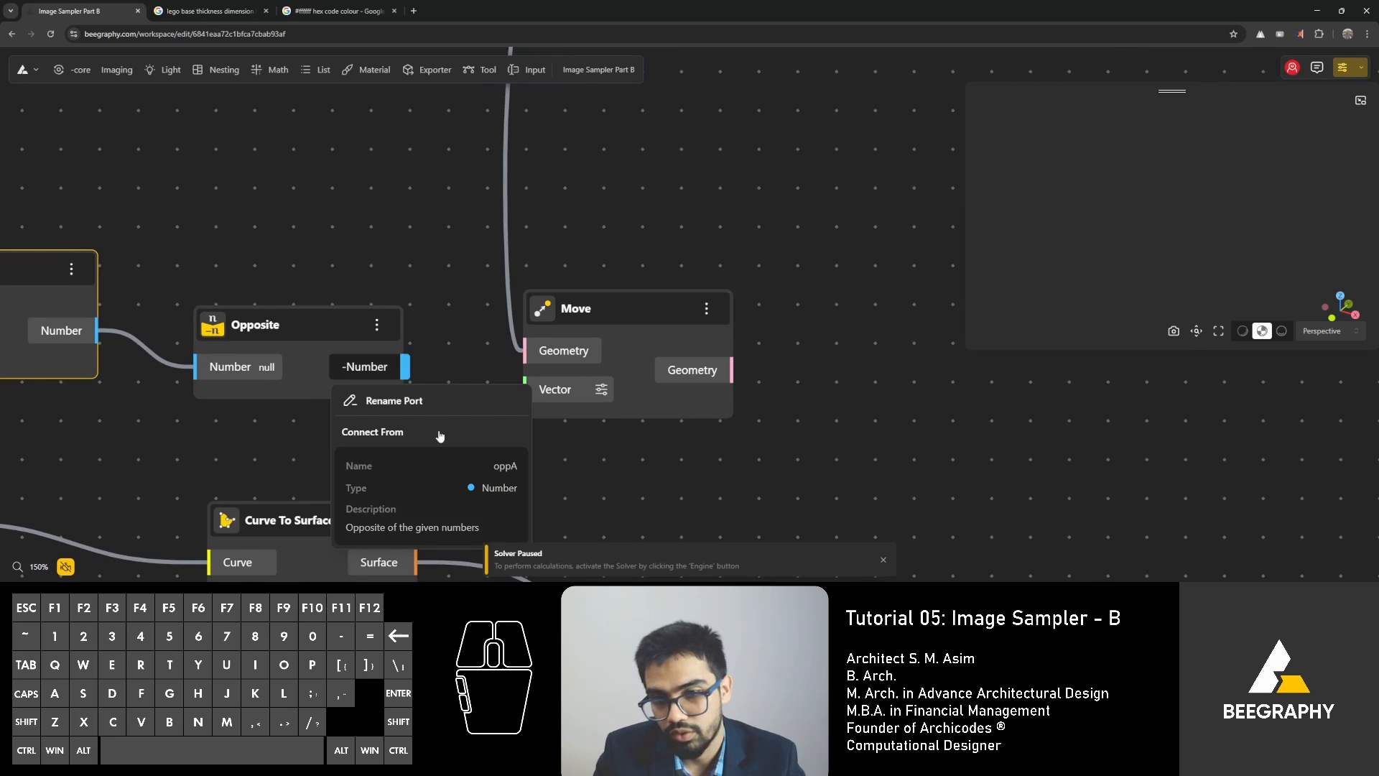
left_click(446, 349)
double_click(446, 370)
type("z")
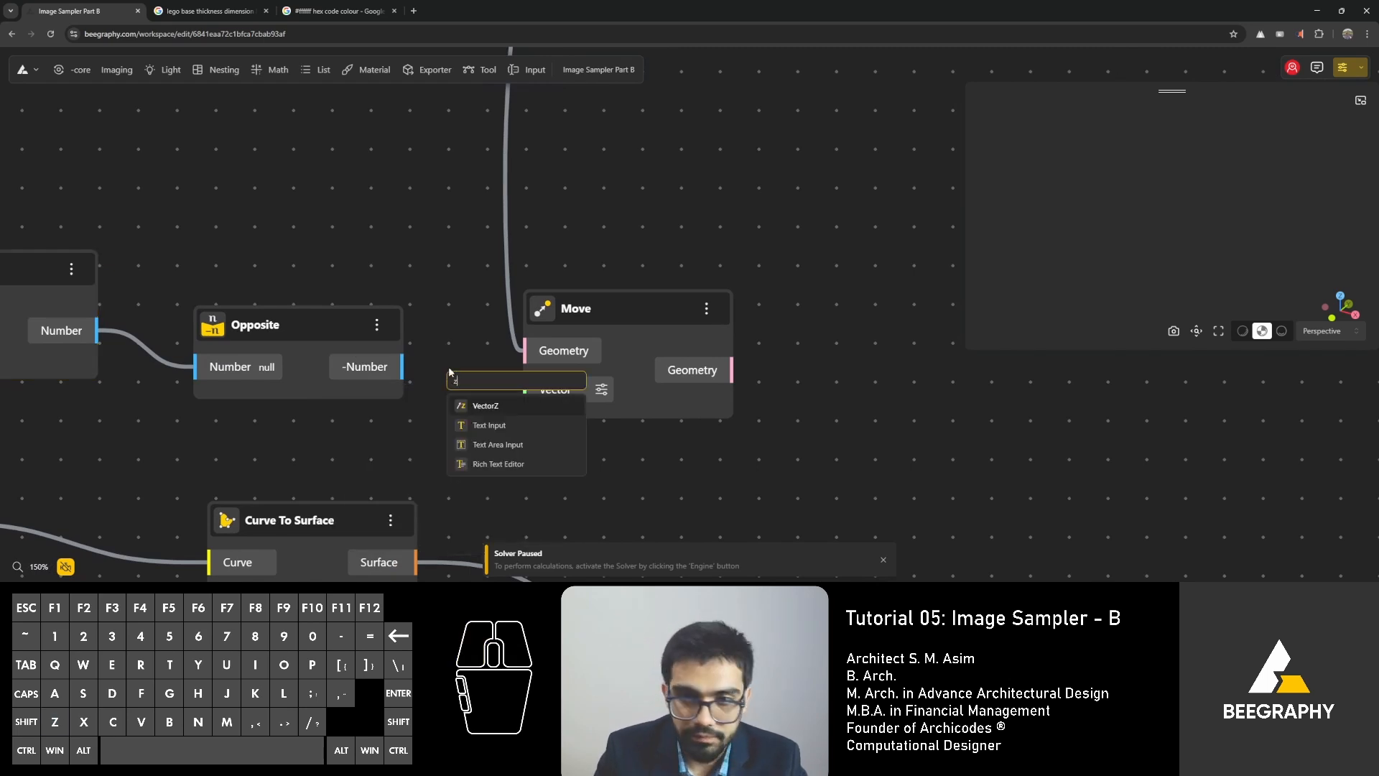
left_click(484, 406)
left_click_drag(403, 367, 448, 433)
left_click_drag(618, 309, 800, 251)
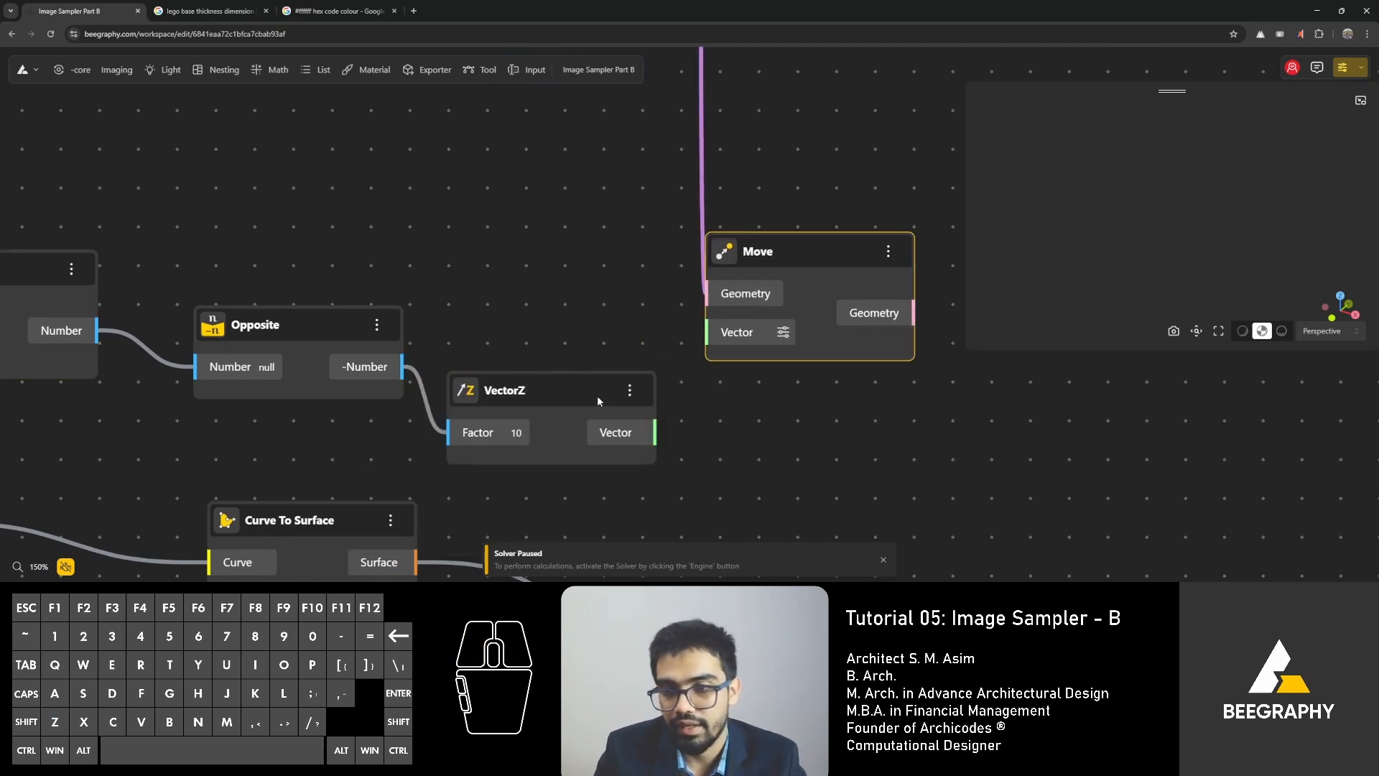
left_click_drag(654, 432, 707, 331)
Line up the new VectorZ and Move nodes after Opposite, and shift the base plate's Extrude Surface node beneath Move.
right_click_drag(766, 380, 458, 448)
left_click_drag(489, 327, 574, 312)
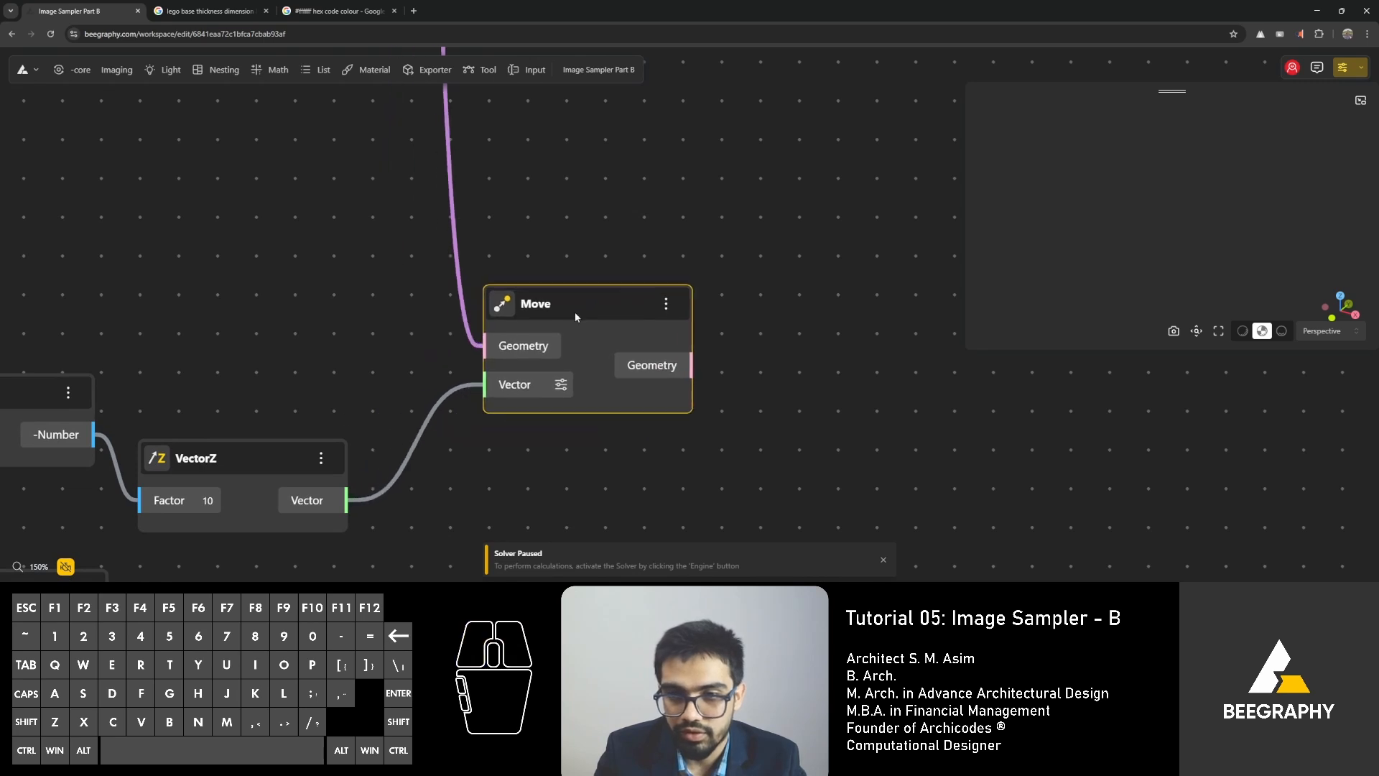
left_click_drag(264, 454, 320, 390)
scroll(512, 425, "down", 3)
left_click_drag(566, 351, 572, 408)
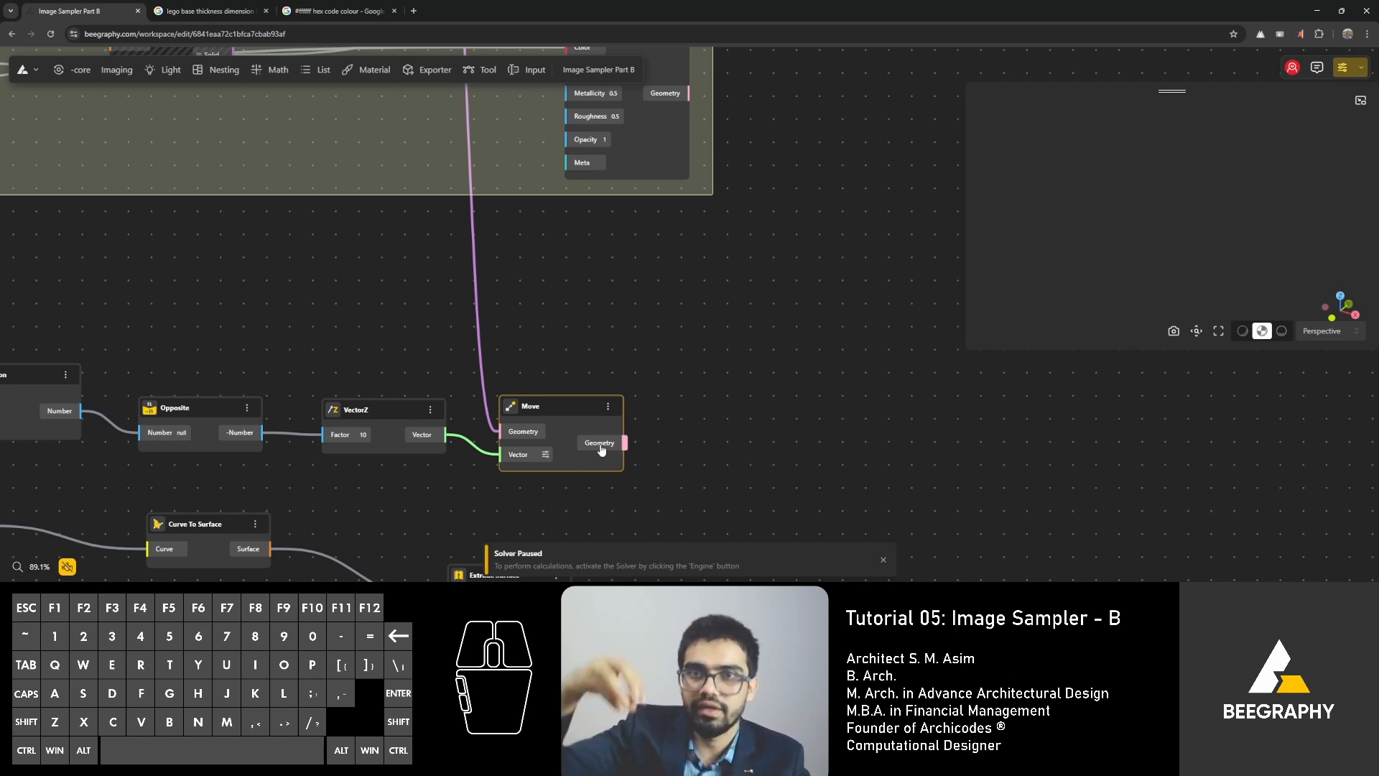
scroll(645, 366, "down", 3)
right_click_drag(761, 504, 630, 327)
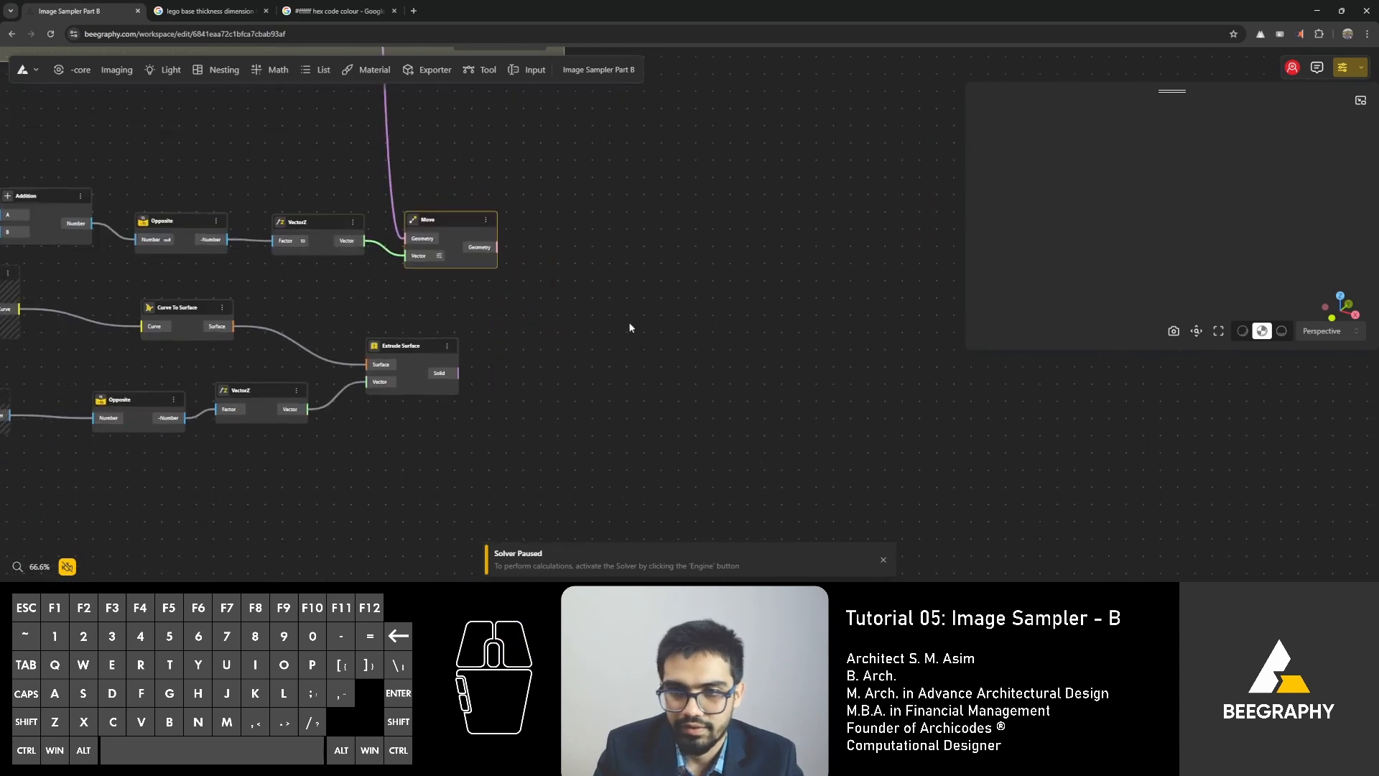
left_click_drag(425, 353, 447, 357)
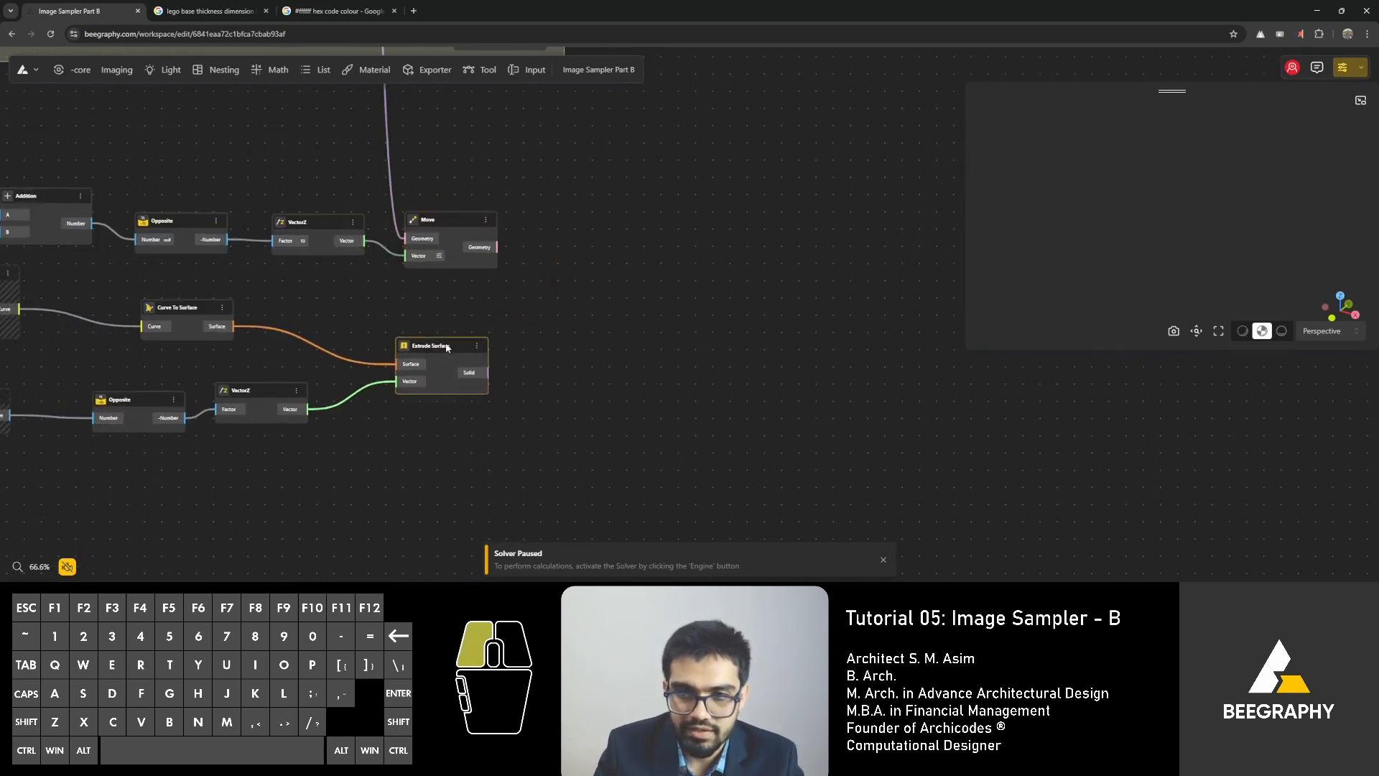
Add an Apply Material node and connect both the moved cylinder geometry and the extruded base plate solid to its geometry input.
scroll(429, 353, "up", 2)
scroll(429, 352, "up", 3)
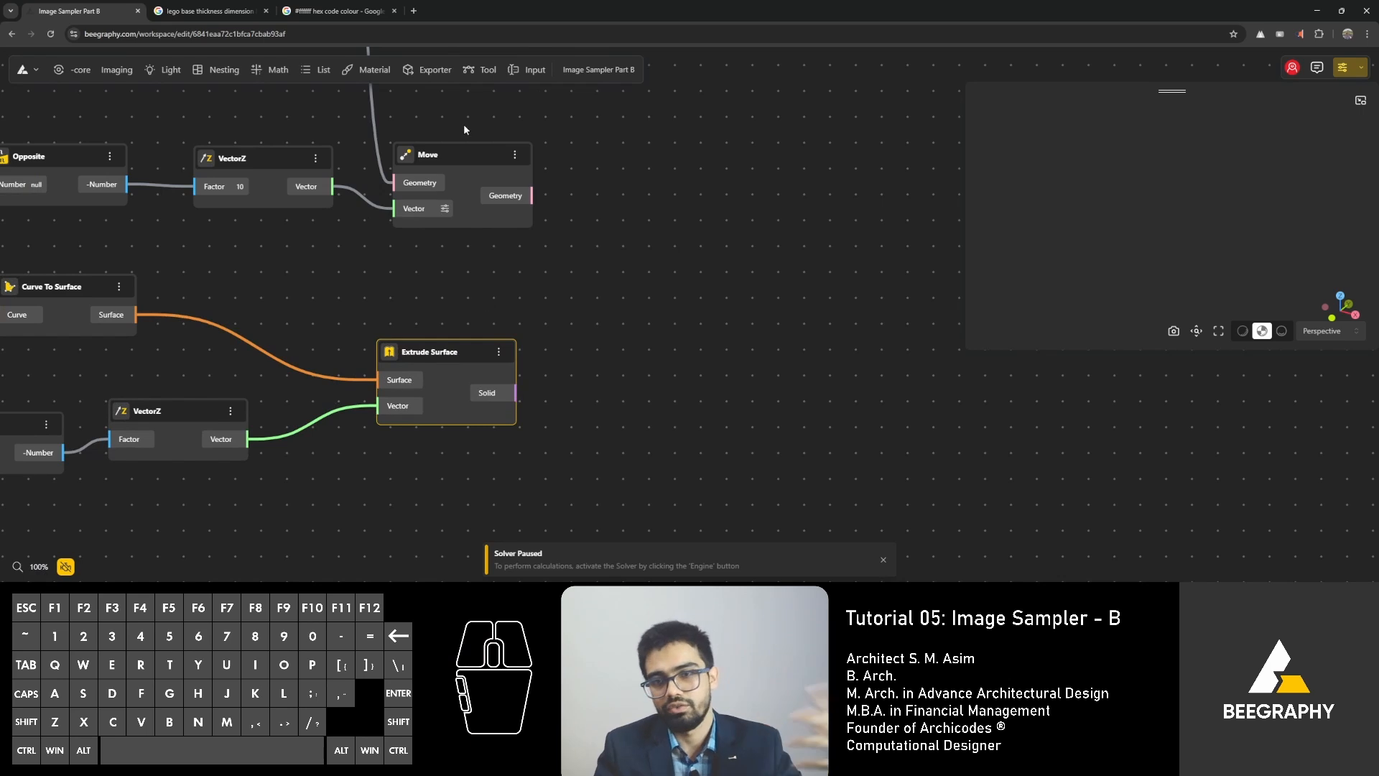
double_click(603, 273)
type("material")
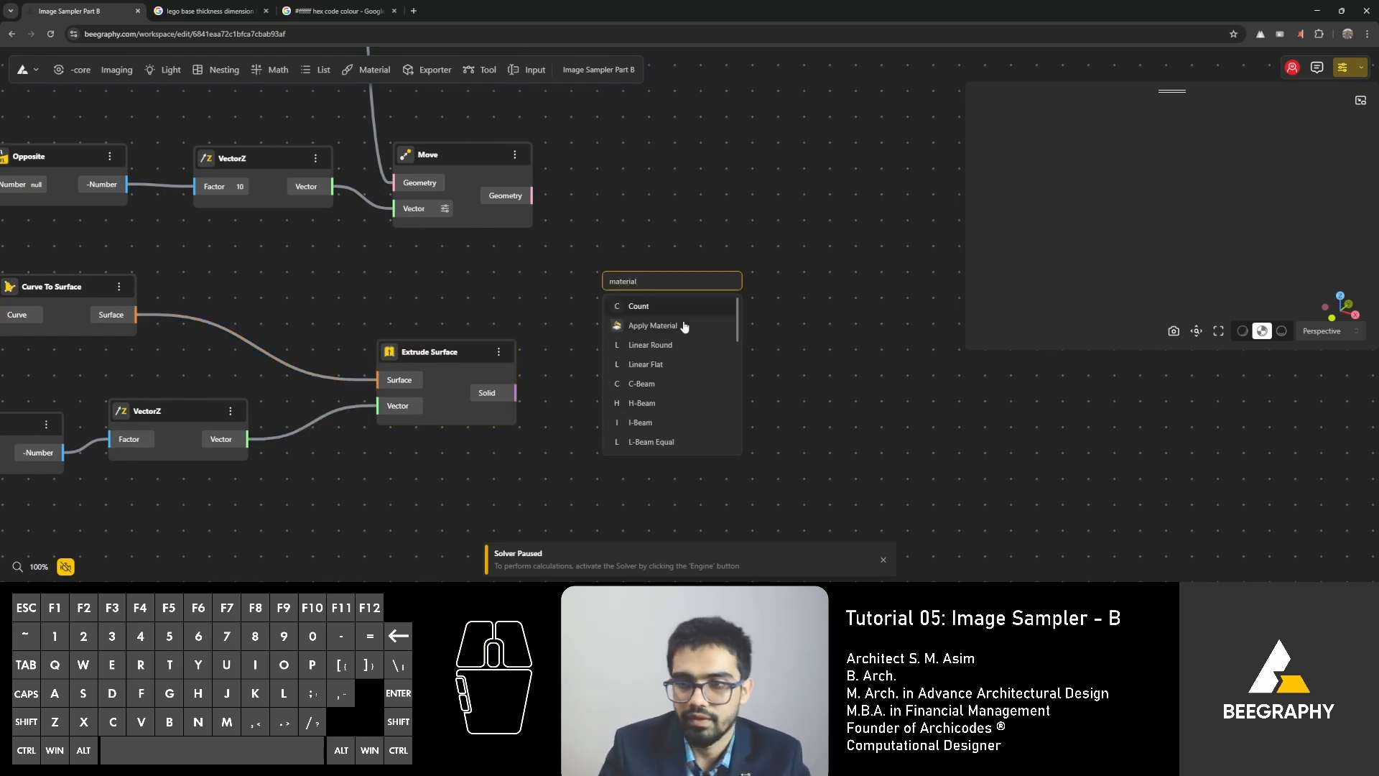
left_click(683, 327)
left_click_drag(532, 195, 602, 312)
left_click_drag(516, 392, 605, 320)
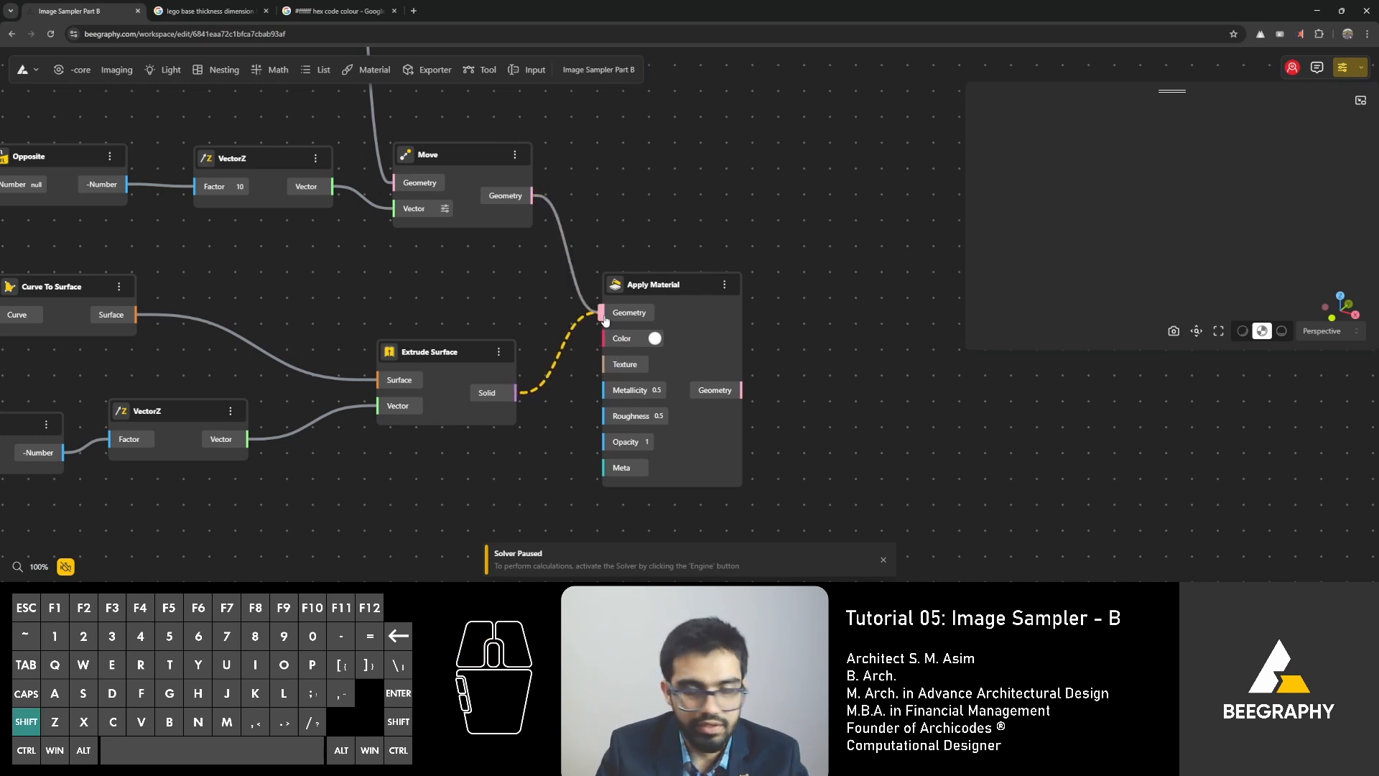
left_click_drag(656, 281, 748, 240)
Hide the previews of all base plate nodes from Addition, Rectangle and Range Input through Move and Extrude Surface.
scroll(395, 325, "down", 3)
right_click_drag(395, 326, 561, 358)
left_click_drag(708, 162, 20, 513)
right_click(607, 245)
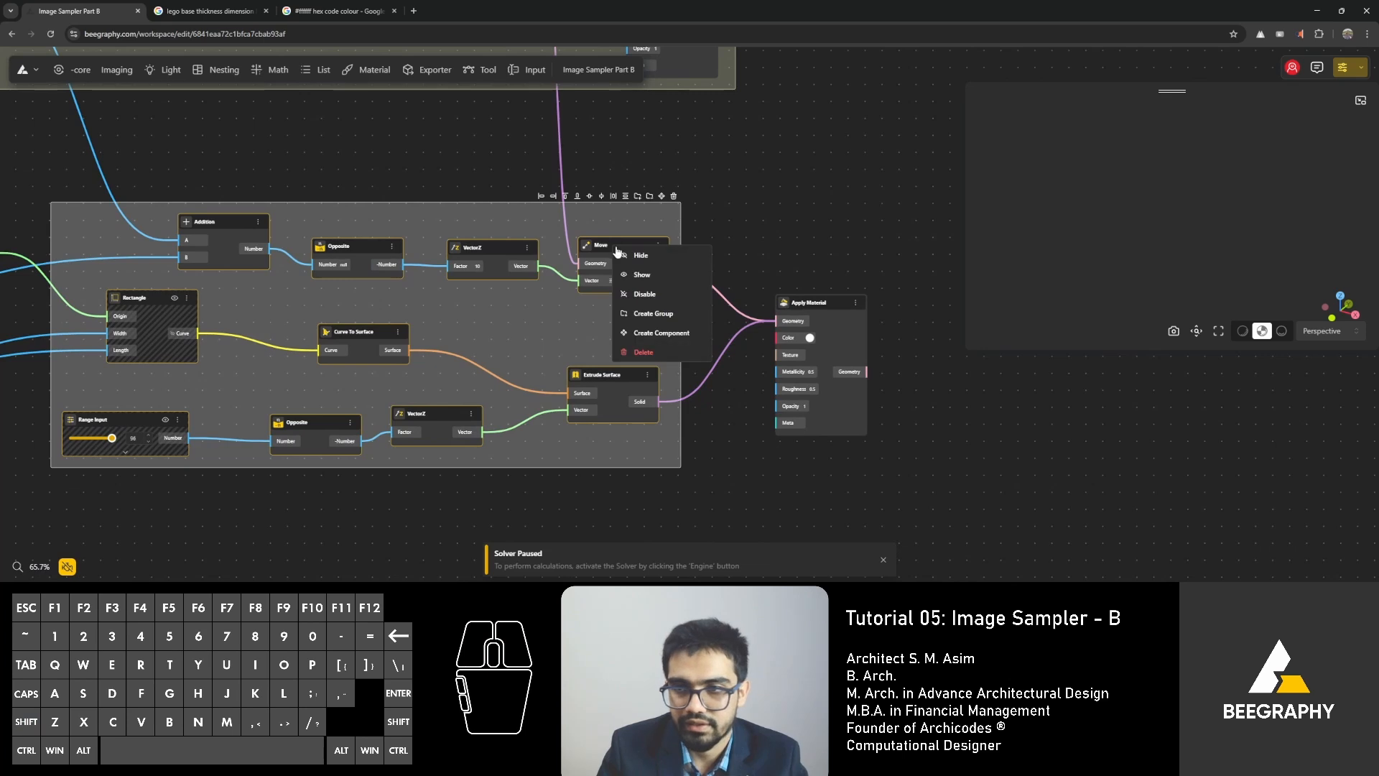
left_click(626, 263)
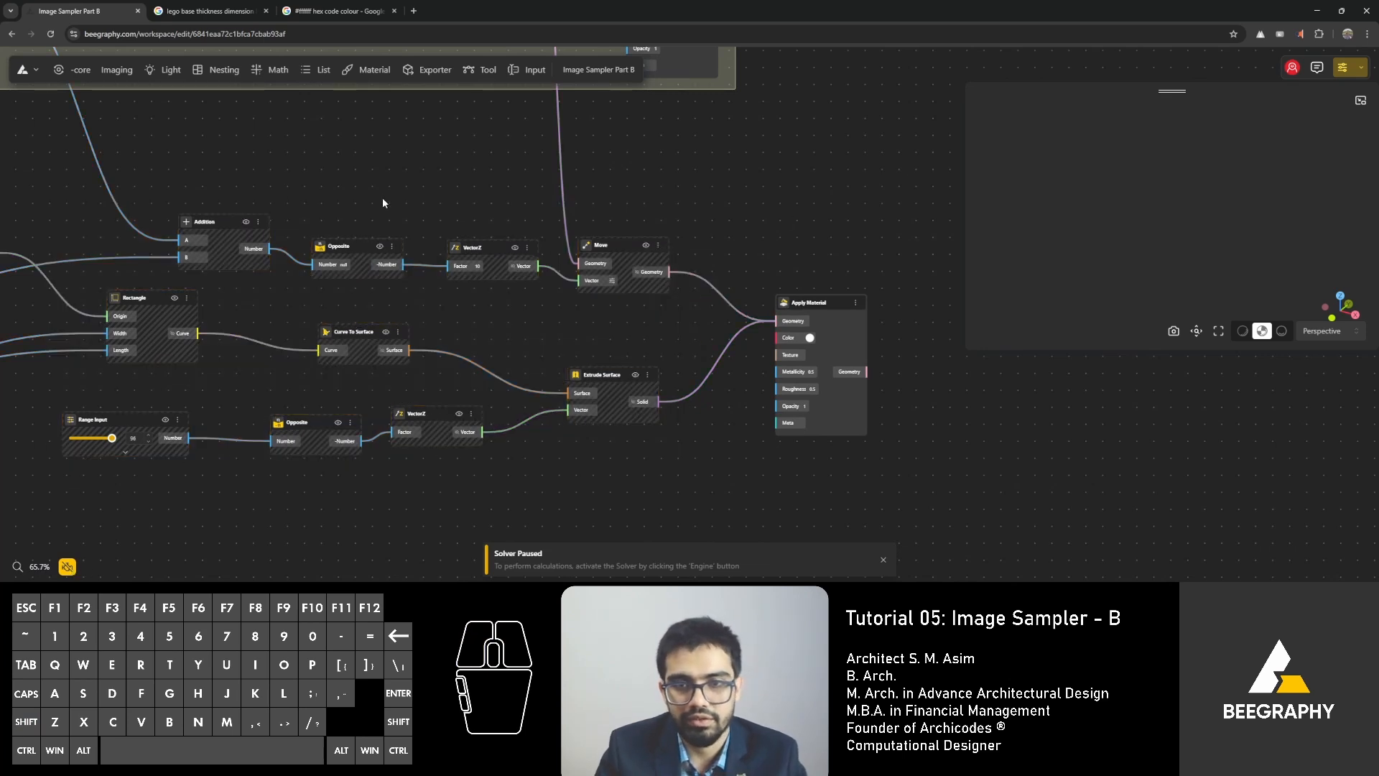
Set the range input driving the Image Sampler's scale to 20 and resume the solver.
middle_click_drag(382, 197, 405, 466)
scroll(406, 470, "up", 5)
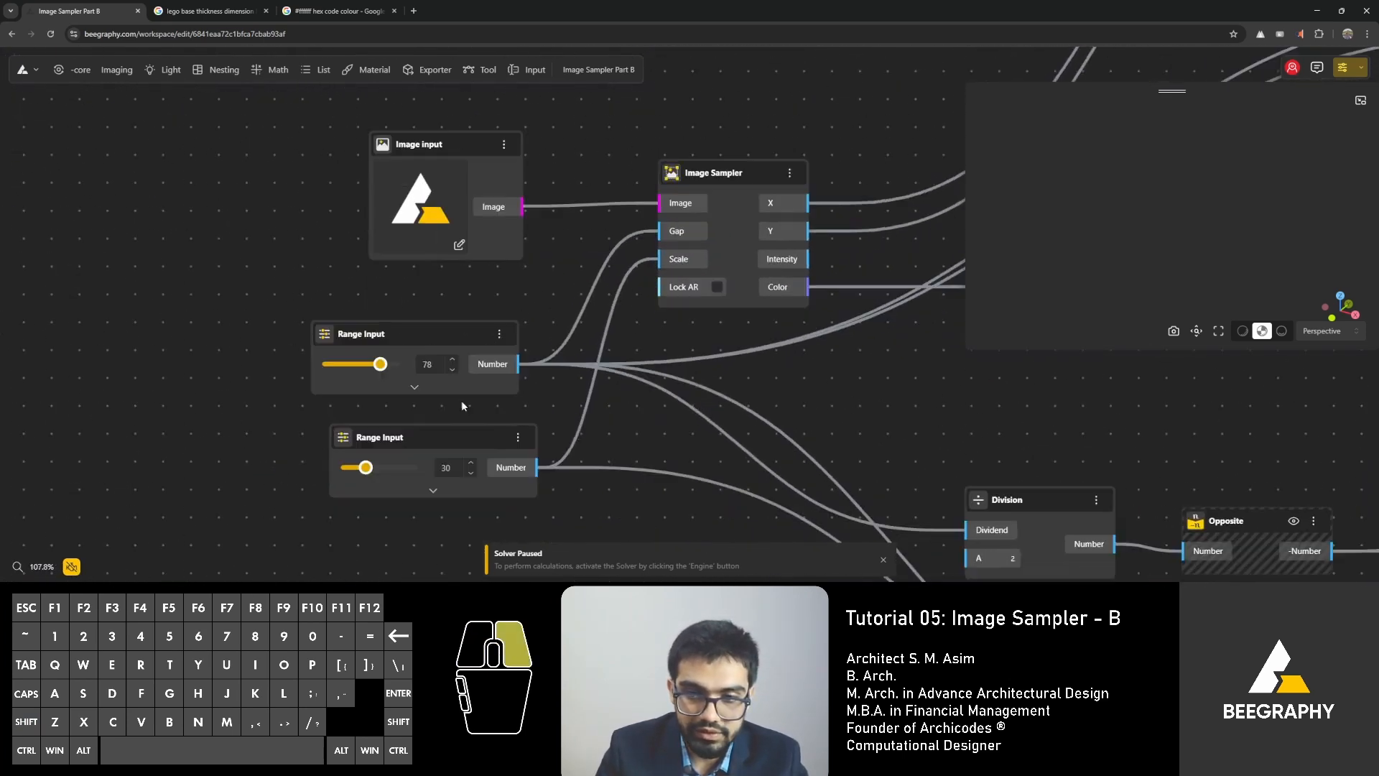
type("20")
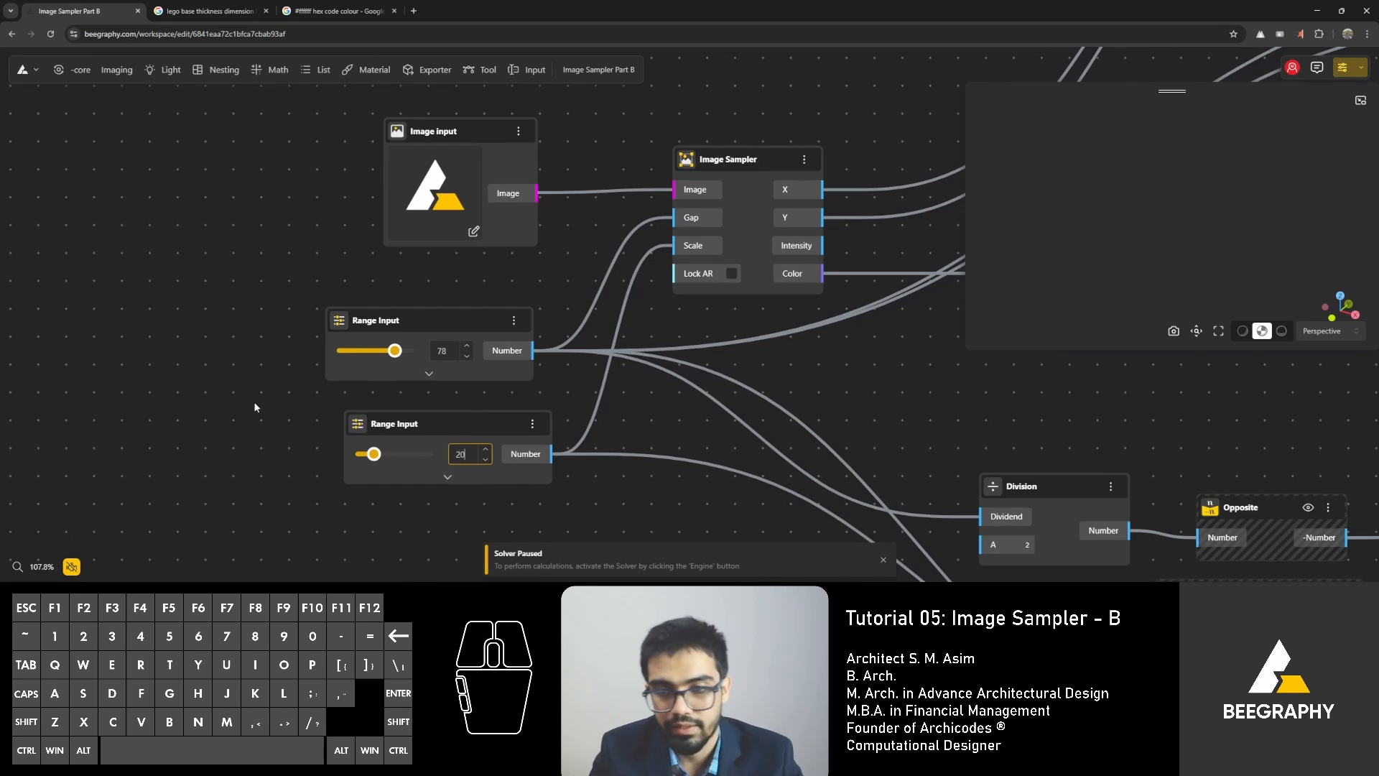
key("Return")
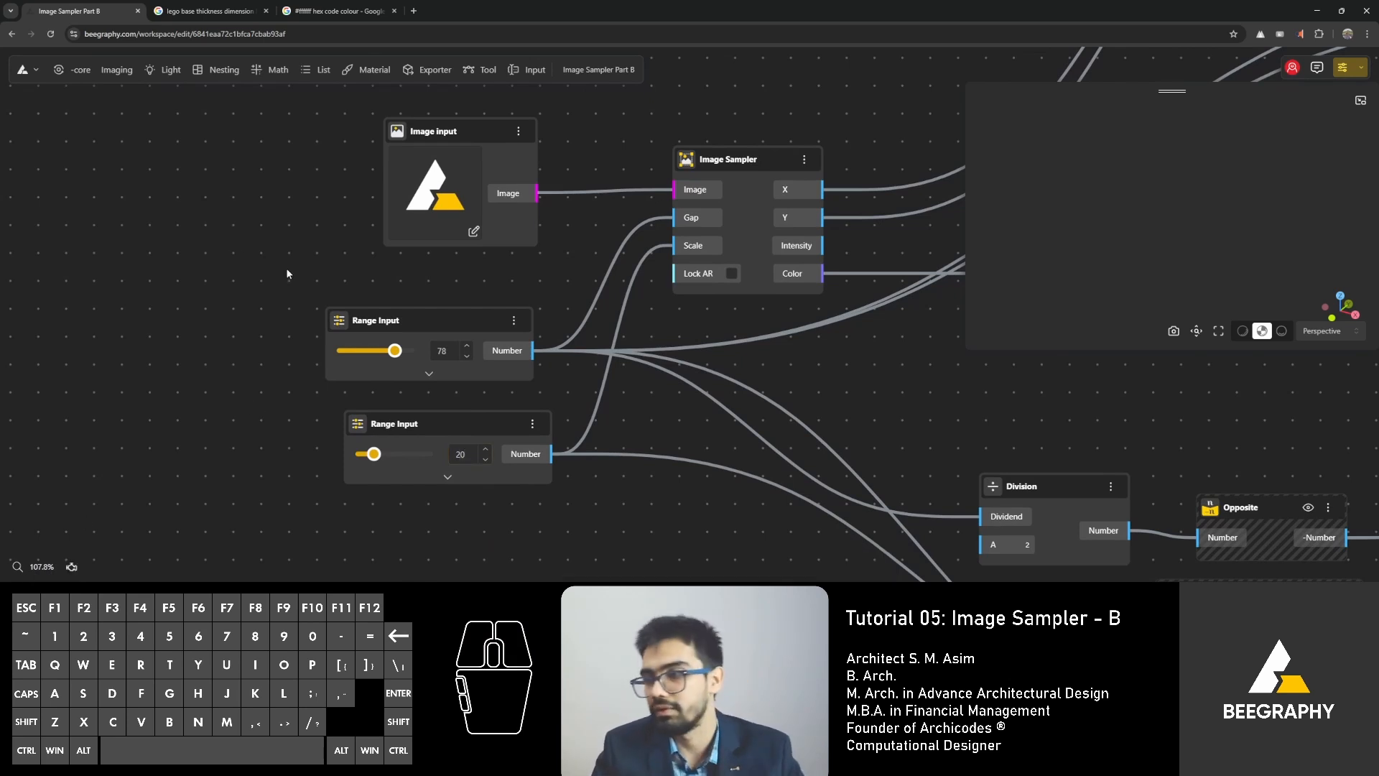
Examine the recalculated model from several angles, checking the base plate against the cylinder studs.
scroll(368, 300, "down", 4)
left_click_drag(975, 343, 885, 536)
scroll(710, 298, "down", 4)
right_click_drag(742, 317, 342, 387)
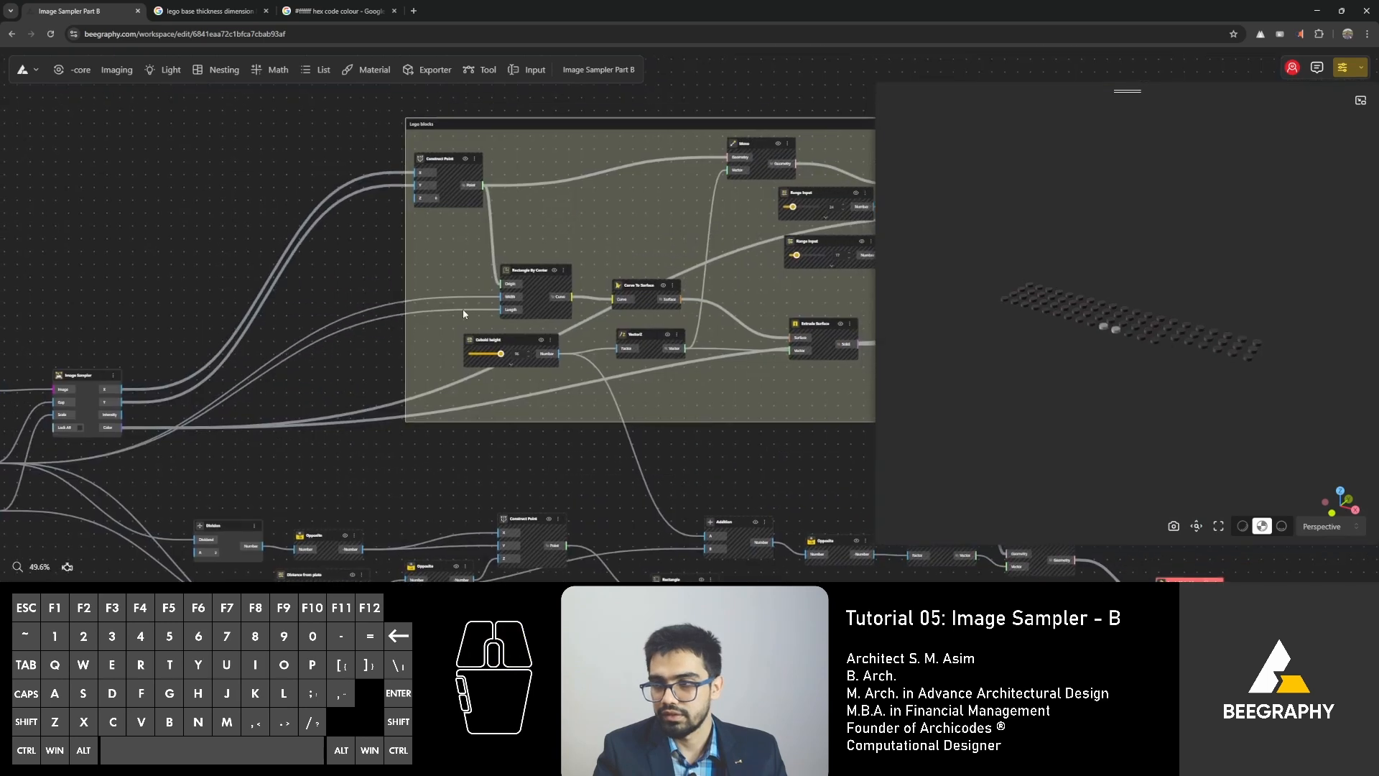
right_click_drag(752, 429, 679, 454)
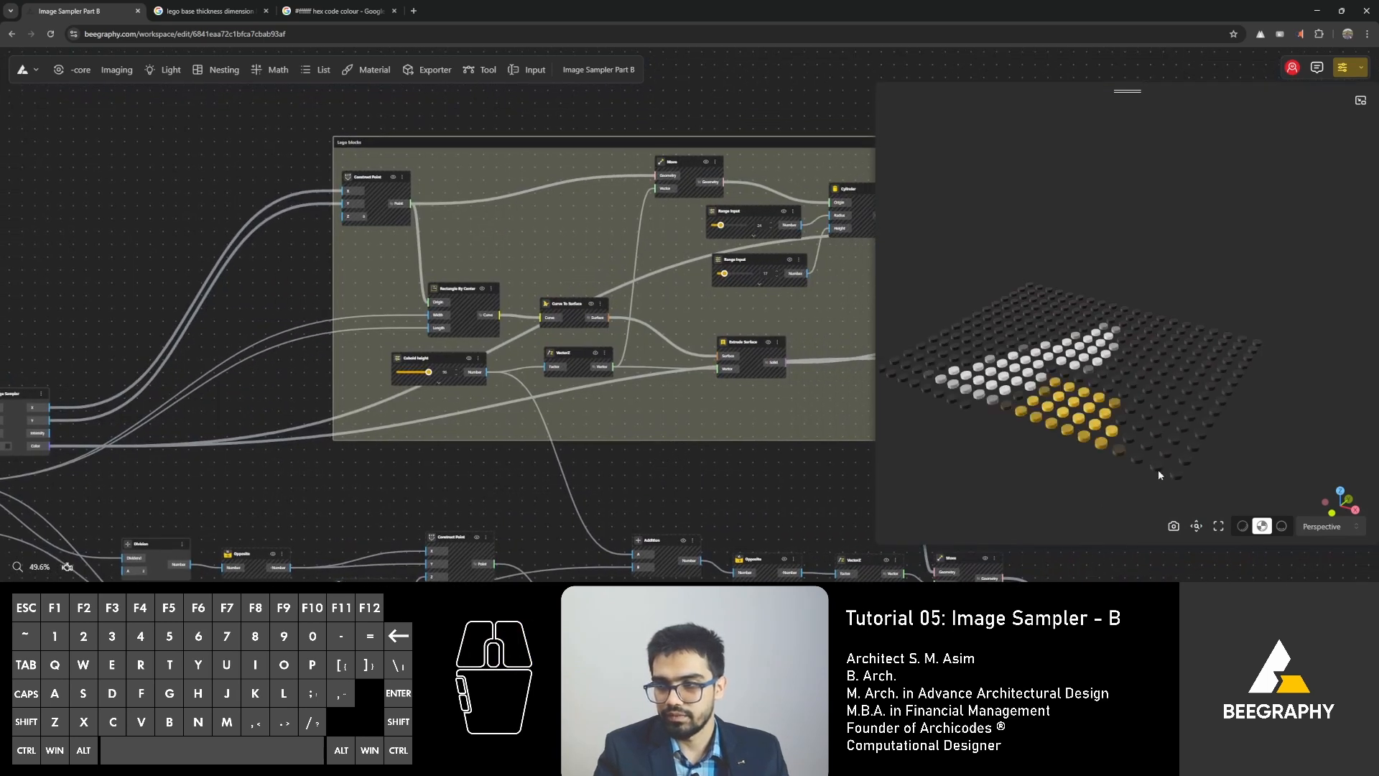
left_click_drag(1158, 468, 1029, 369)
mouse_move(1028, 369)
right_mouse_down()
mouse_move(1045, 399)
mouse_move(1018, 379)
right_mouse_up()
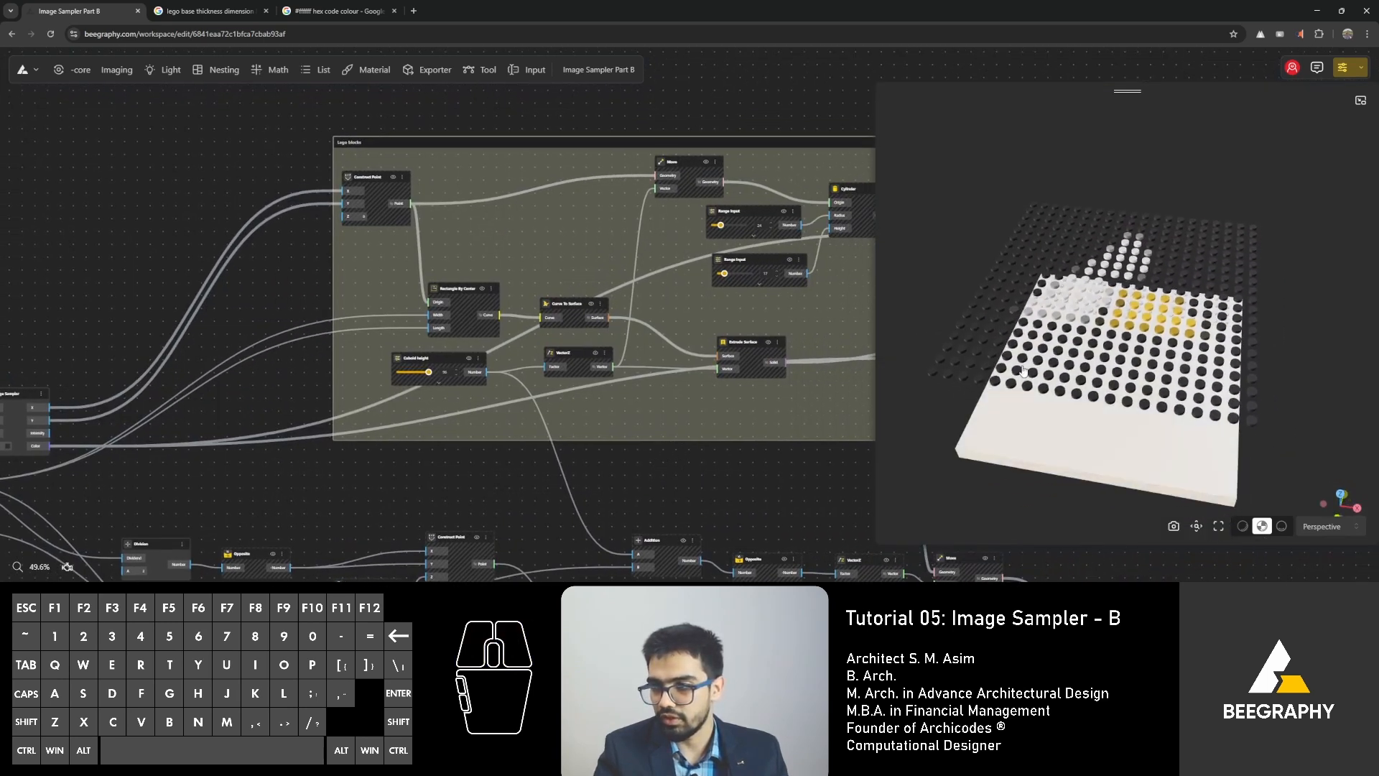
Inspect the studded base plate beneath the mosaic from several angles and locate its Apply Material node from the model.
left_click_drag(1041, 418, 1078, 366)
left_click_drag(1011, 368, 1055, 382)
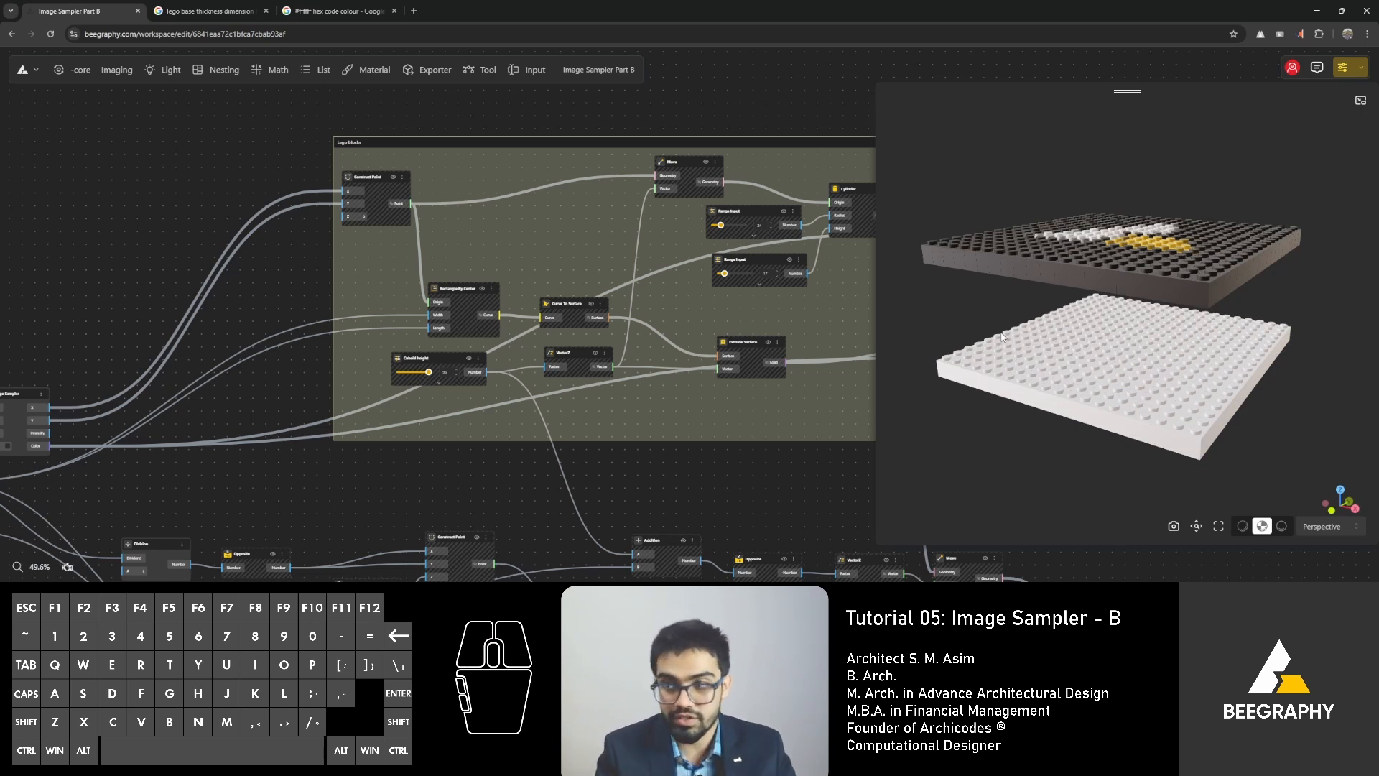
scroll(1002, 336, "down", 2)
right_click_drag(1002, 337, 1003, 295)
left_click_drag(1005, 302, 1041, 344)
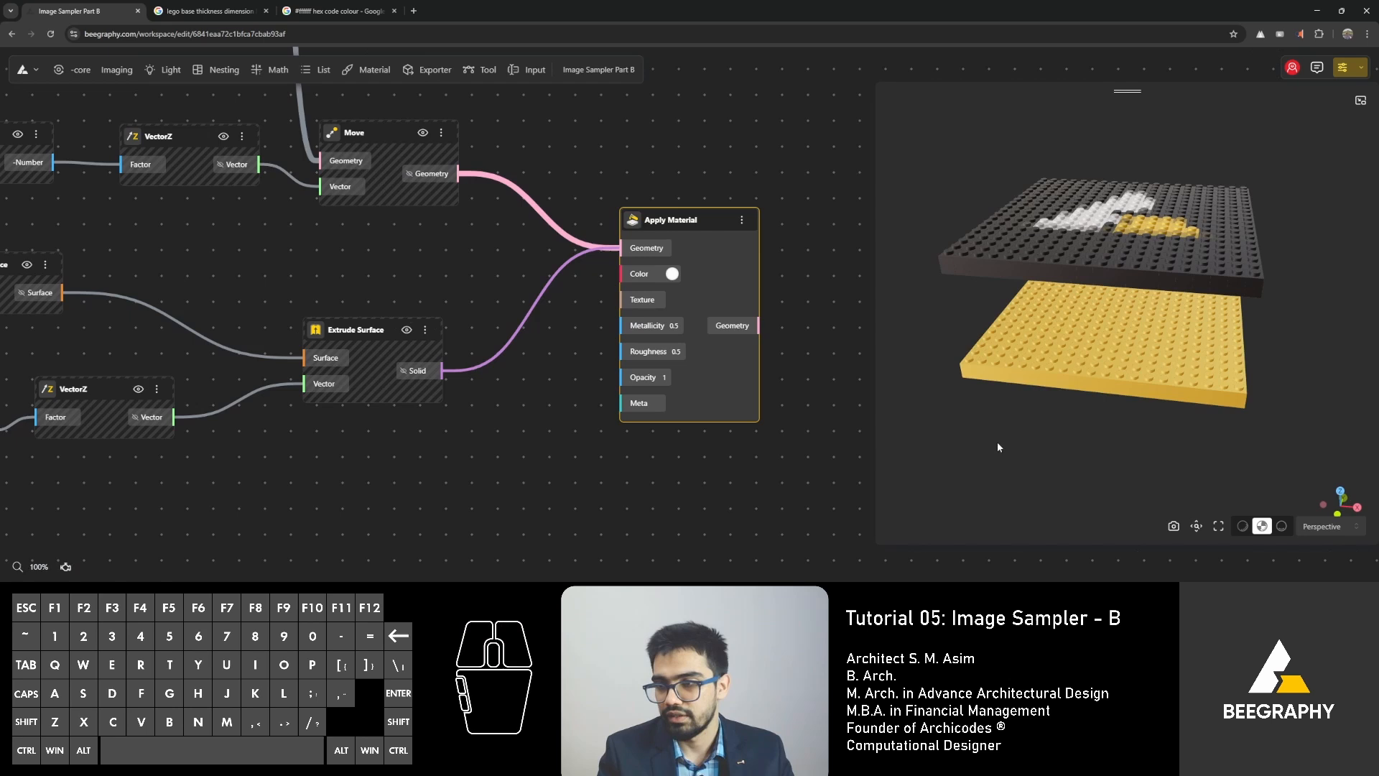
left_click(1097, 418)
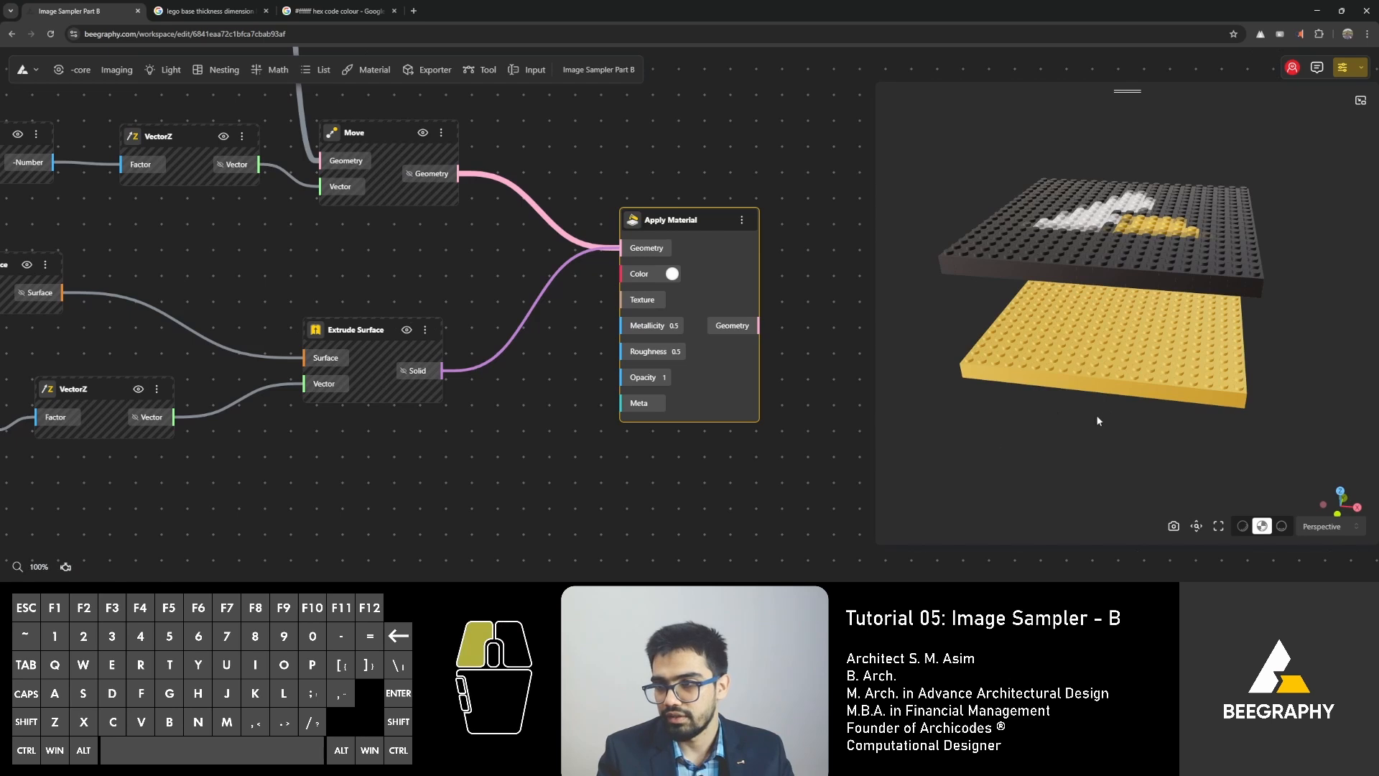
left_click_drag(1097, 417, 1009, 417)
left_click(851, 340)
Set the range input that drives the base plate's extrusion thickness to 50.
scroll(560, 346, "down", 1)
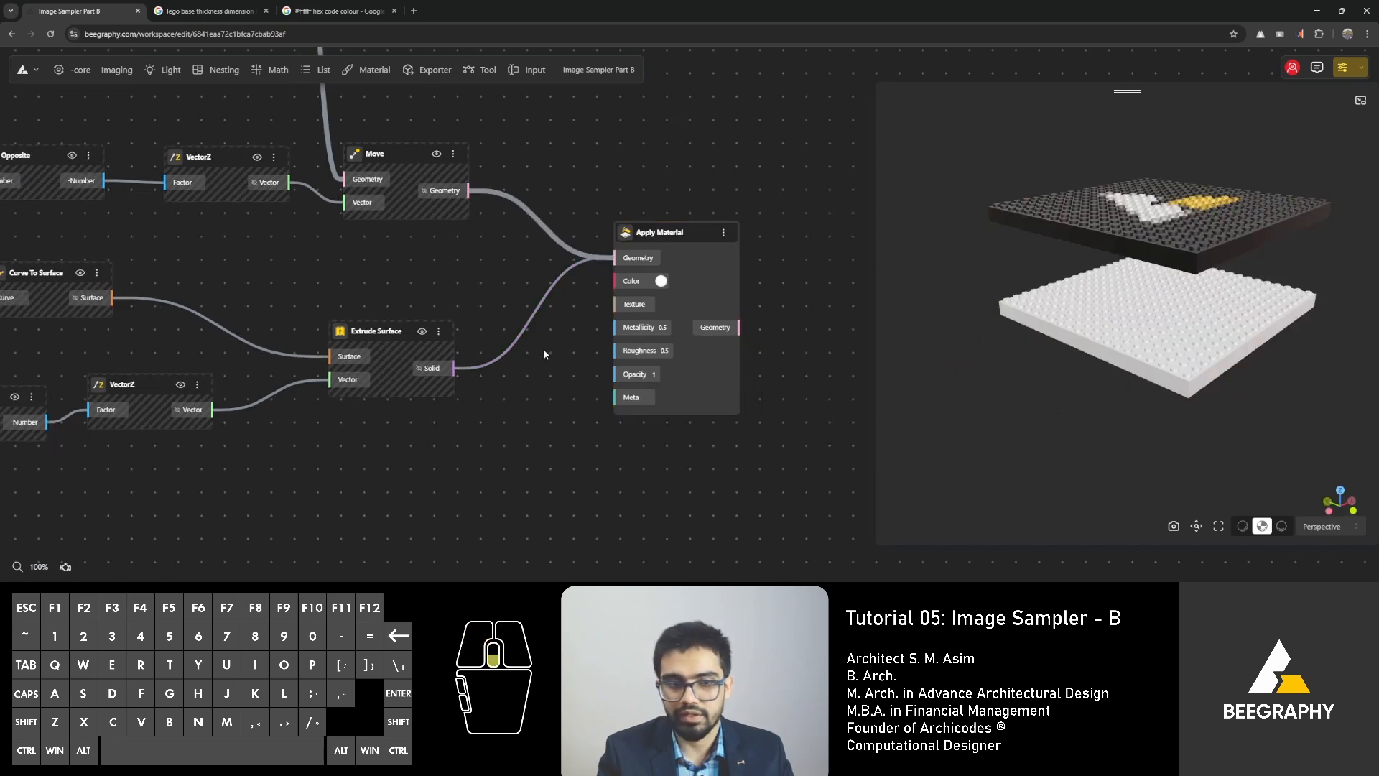
scroll(544, 354, "down", 3)
left_click_drag(129, 450, 445, 424)
left_click_drag(86, 352, 392, 358)
scroll(522, 404, "up", 1)
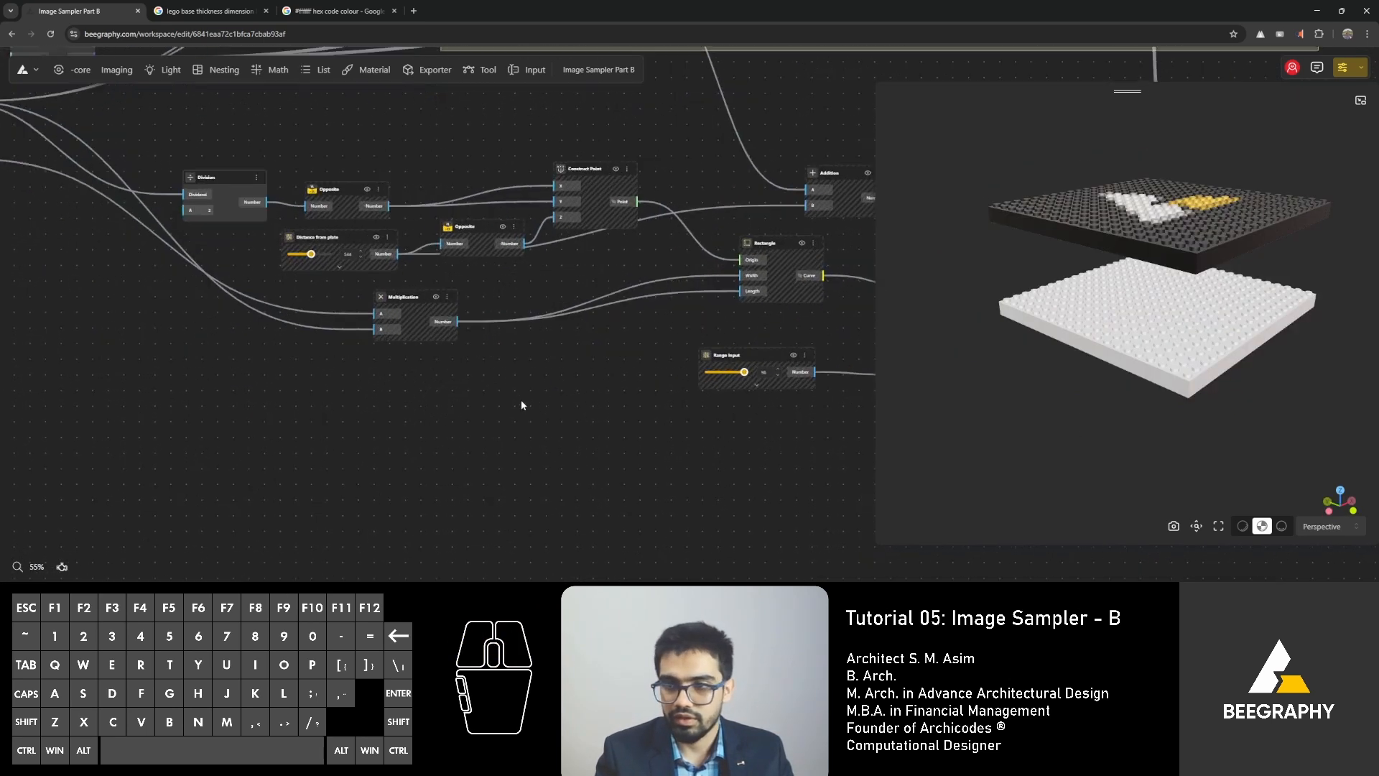
scroll(552, 404, "up", 2)
right_click_drag(623, 280, 557, 314)
scroll(703, 375, "up", 2)
right_click_drag(700, 376, 416, 375)
scroll(527, 477, "up", 1)
scroll(527, 481, "up", 2)
left_click(458, 440)
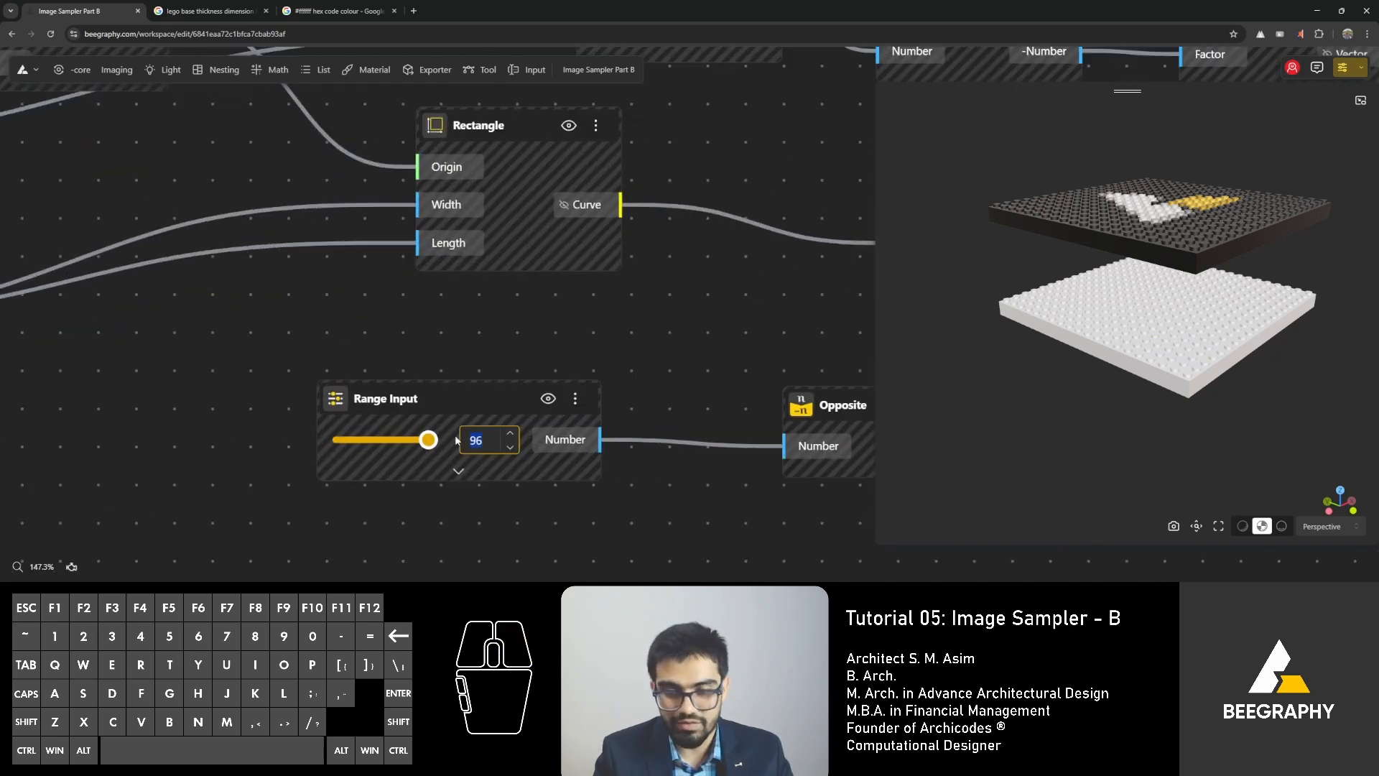
type("50")
key("Return")
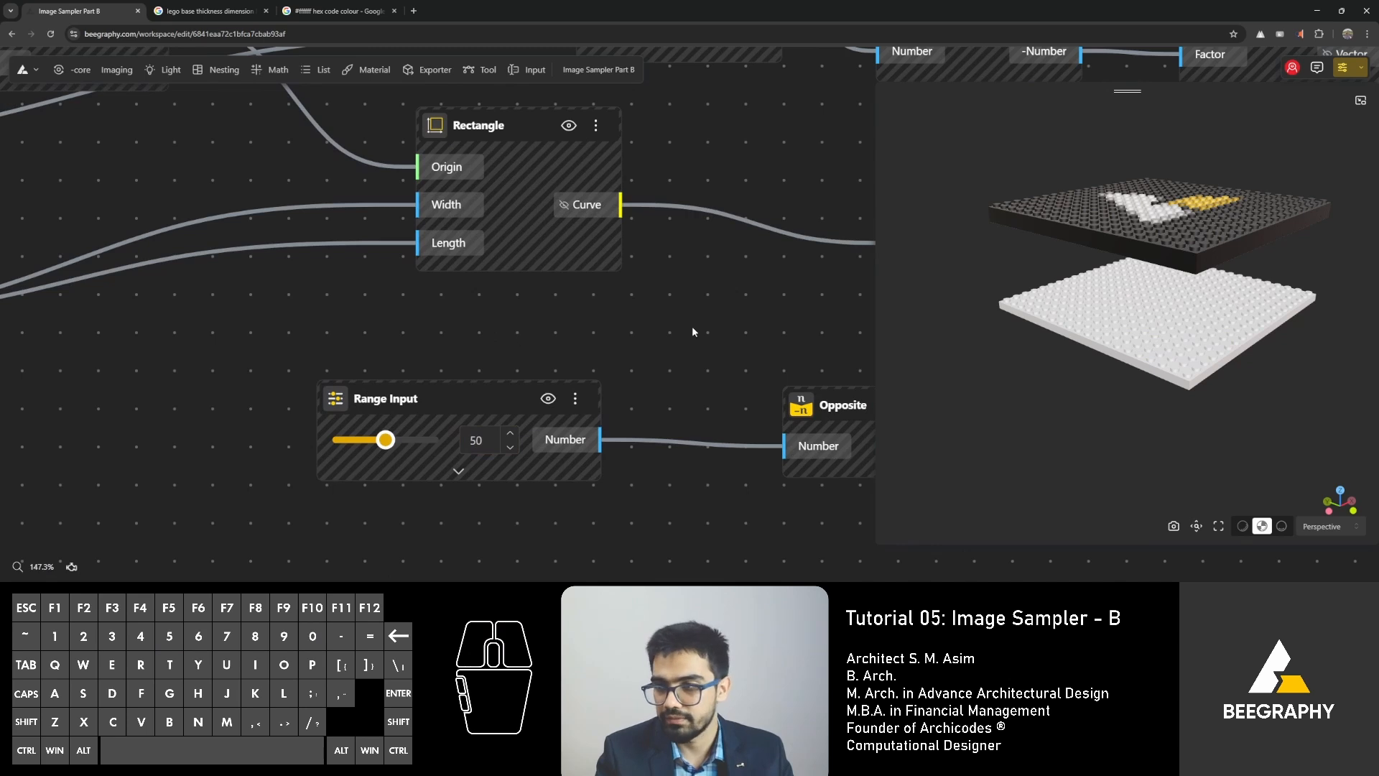
Examine the thinner base plate and the LEGO blocks from above, from the side and from underneath.
left_click_drag(1115, 418, 1041, 312)
right_click_drag(1176, 152, 1139, 310)
scroll(1166, 254, "up", 5)
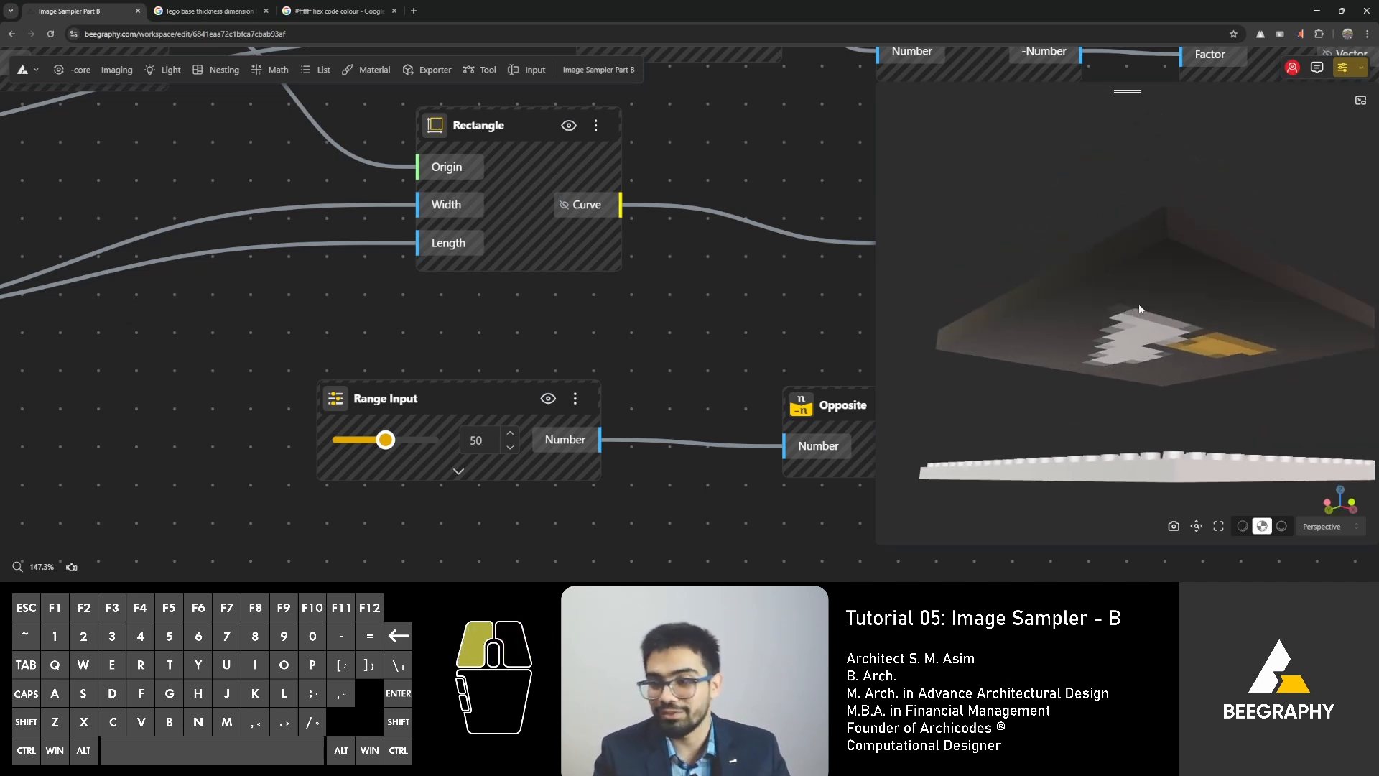
left_click_drag(1139, 310, 1041, 215)
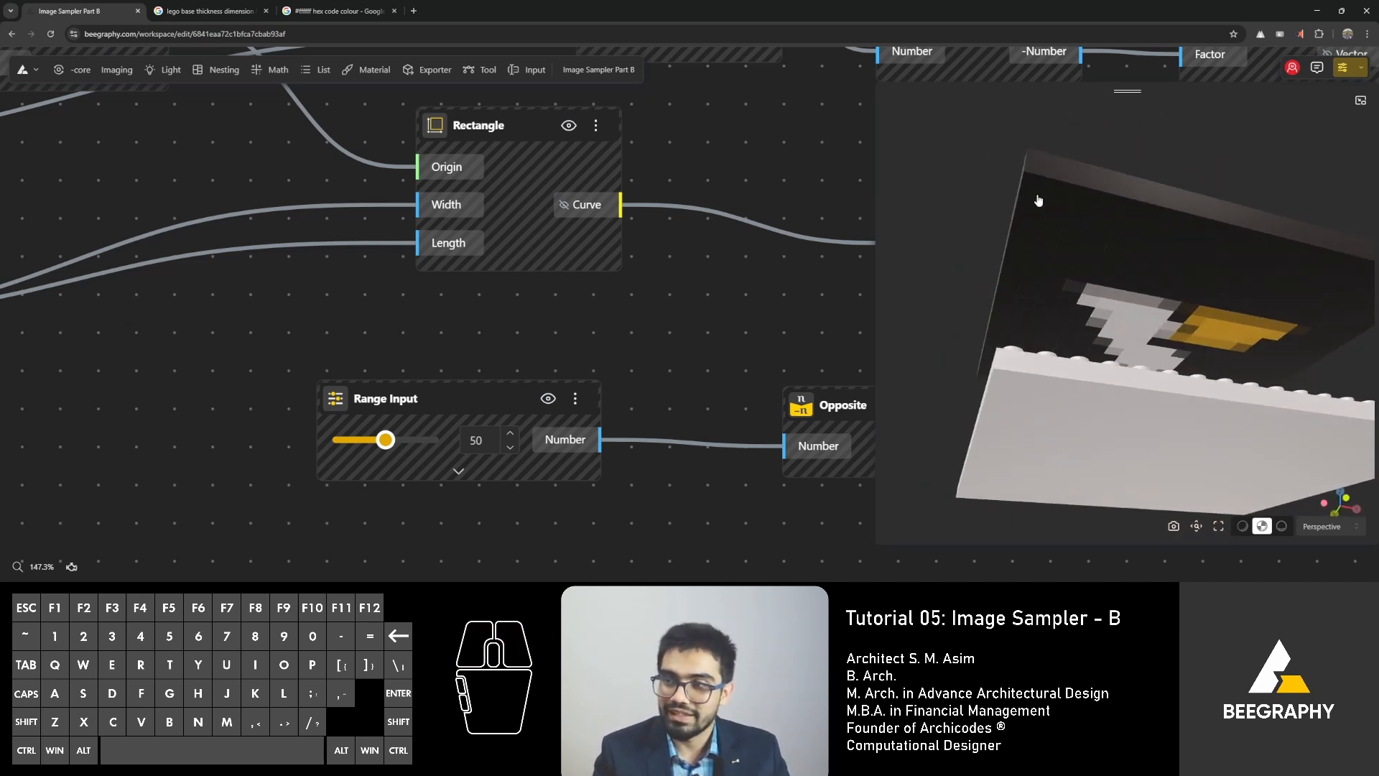
scroll(1034, 200, "up", 2)
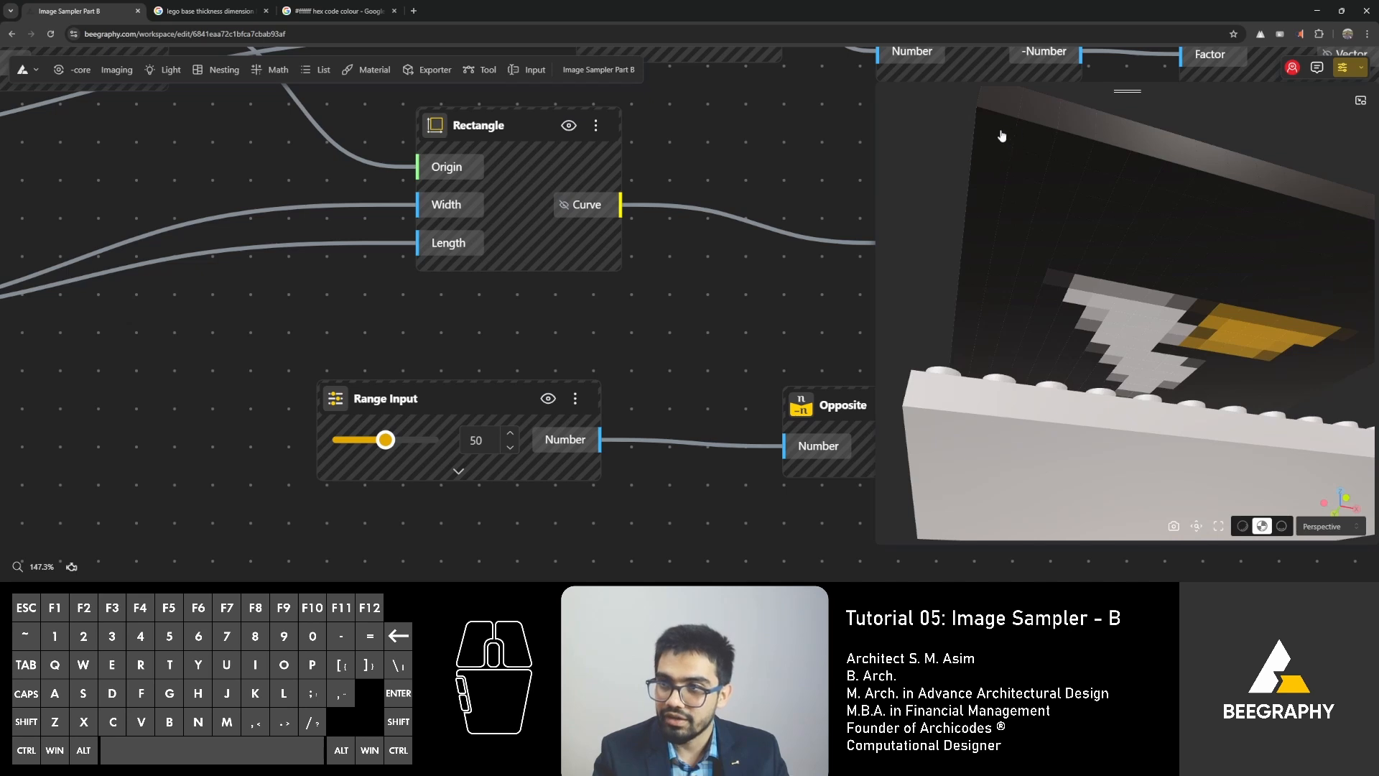
left_click_drag(998, 202, 992, 346)
right_click_drag(992, 346, 1095, 192)
right_click_drag(1038, 432, 1048, 386)
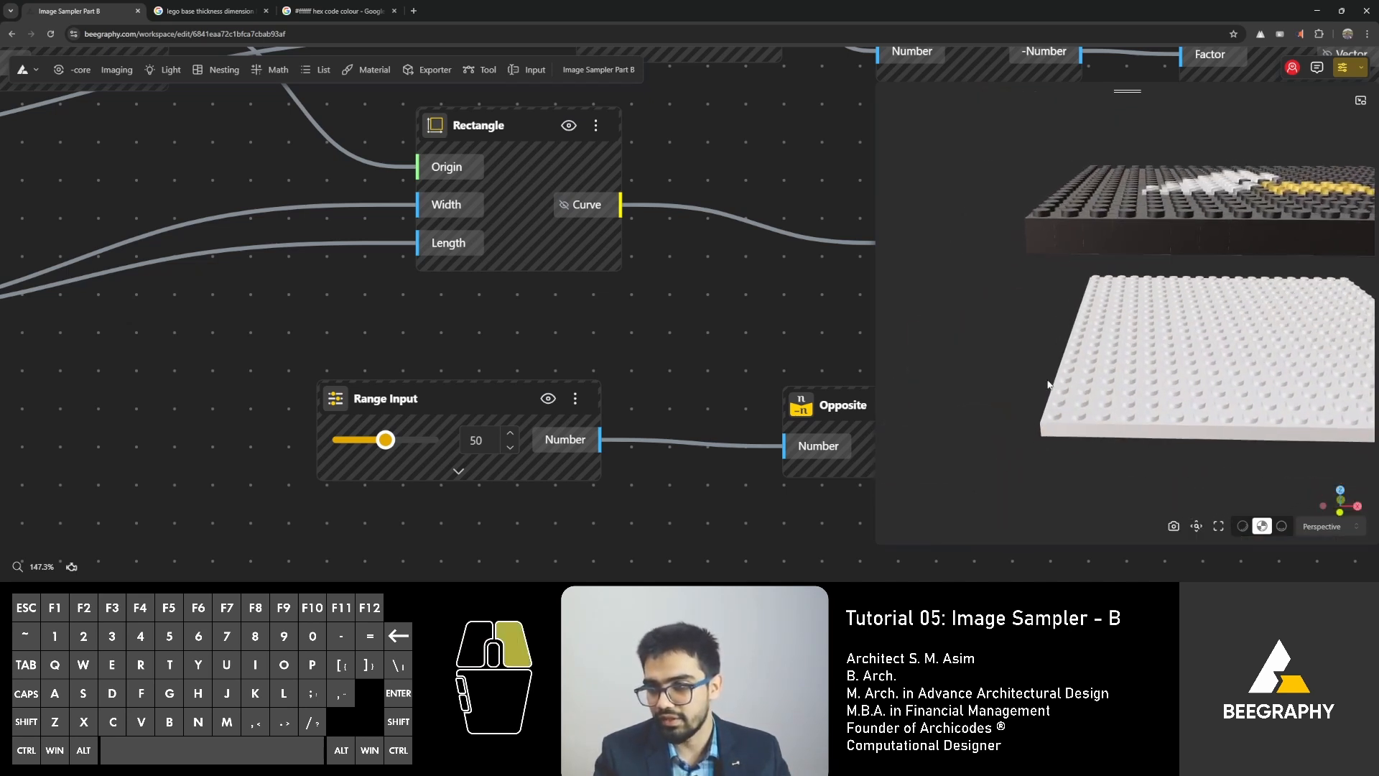
left_click_drag(1047, 385, 956, 265)
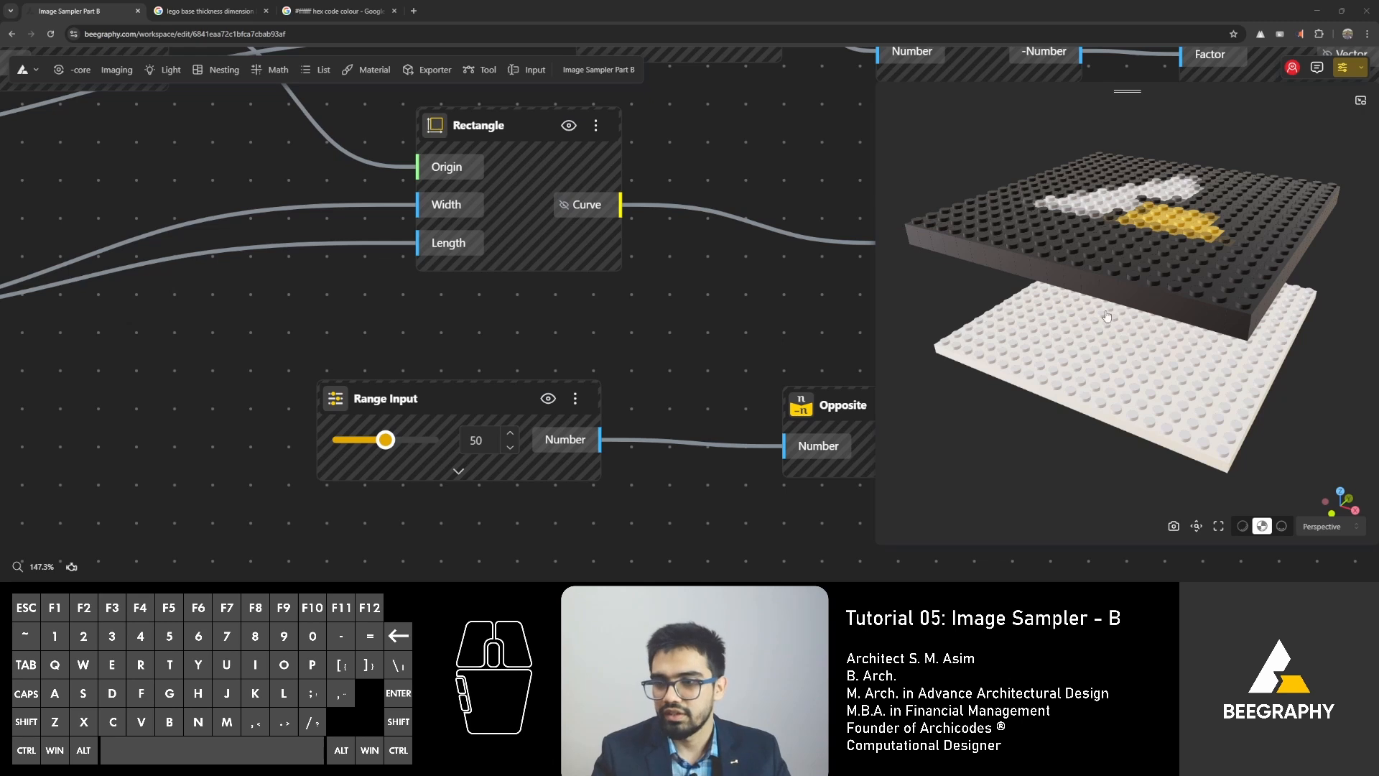
Add a Render node in the empty canvas area below the base plate nodes.
scroll(559, 309, "down", 1)
scroll(558, 310, "down", 8)
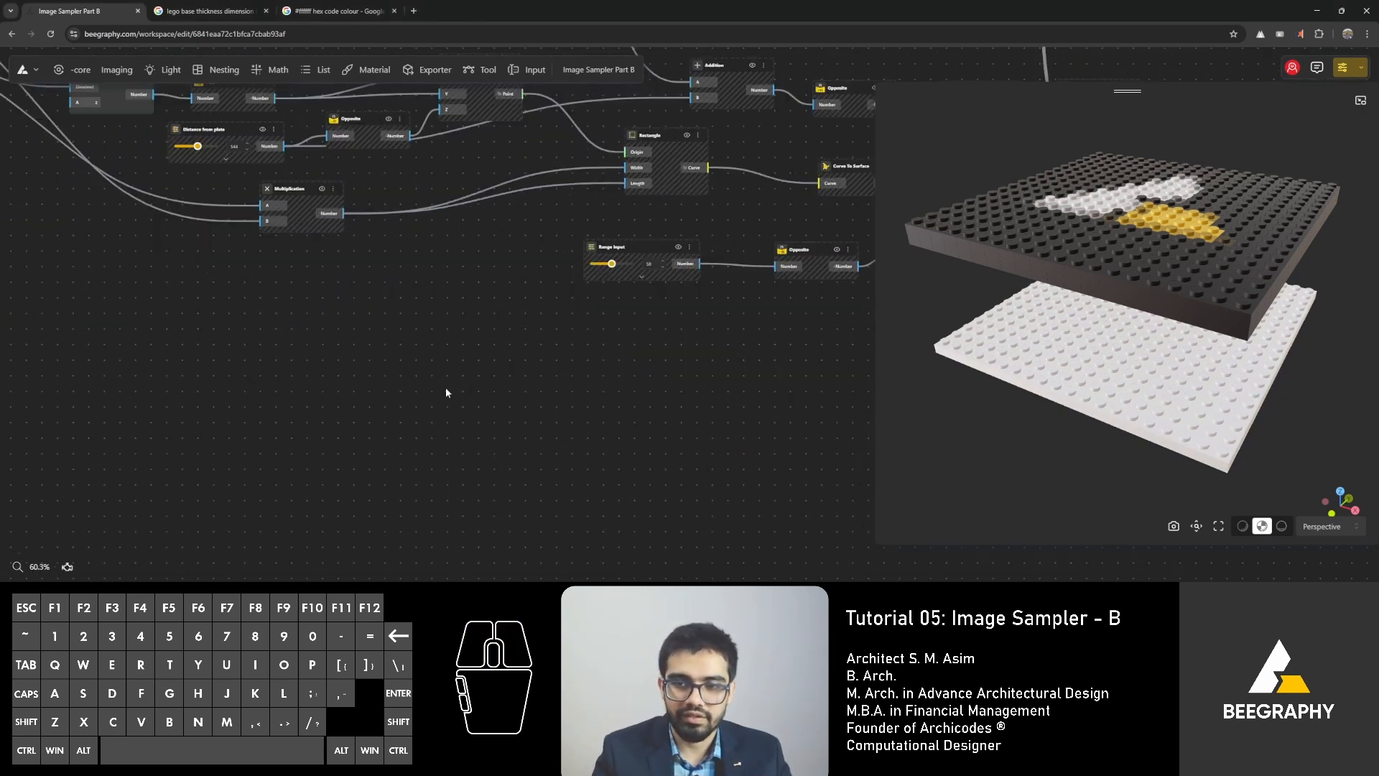
double_click(387, 399)
type("re")
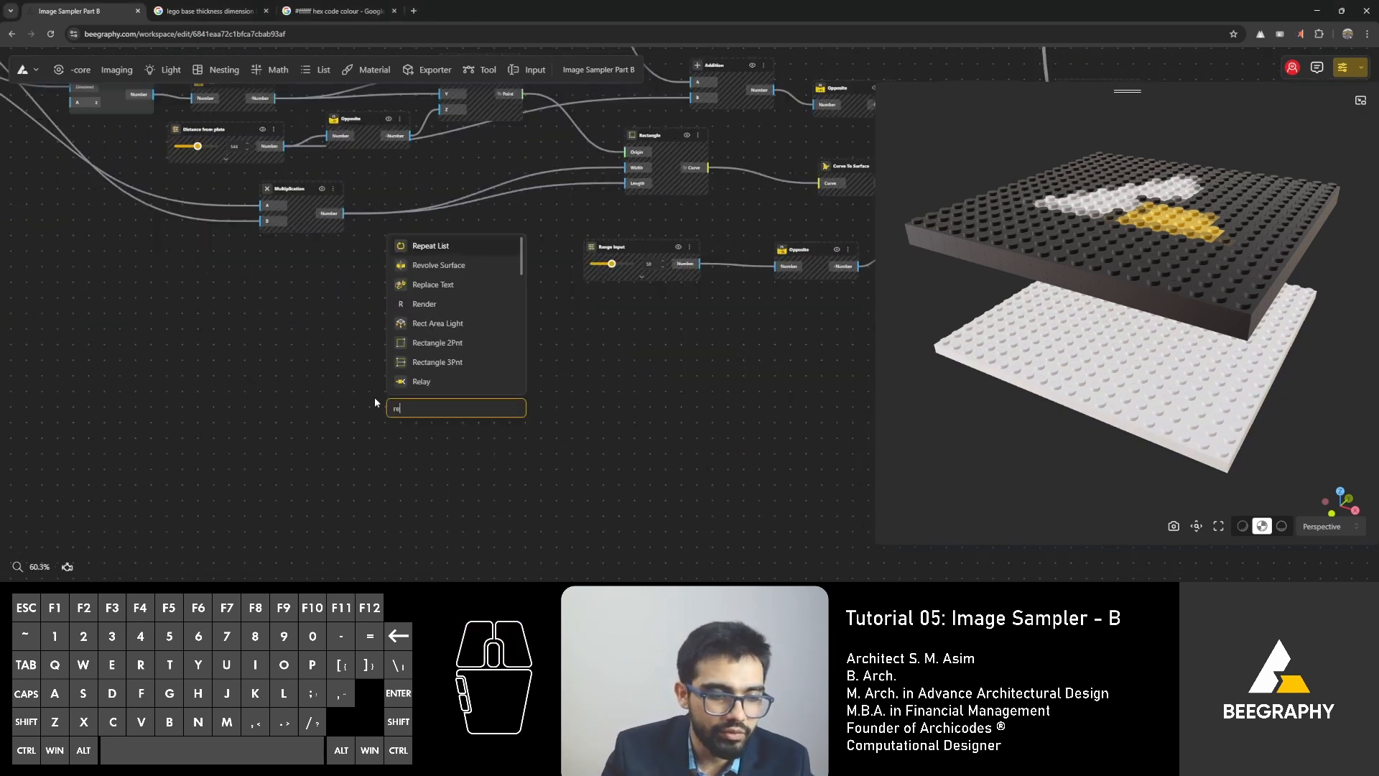
type("nder")
left_click(440, 435)
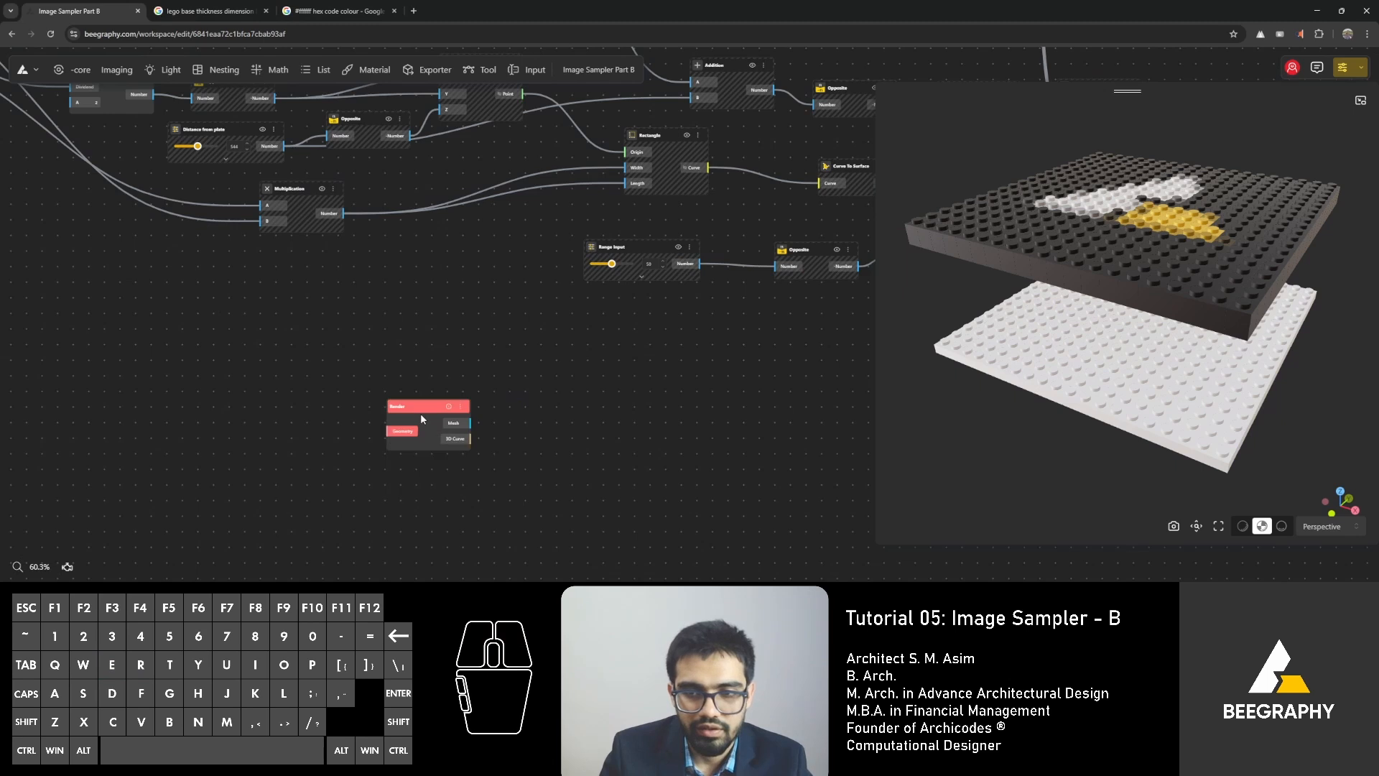
scroll(420, 413, "up", 4)
left_click_drag(408, 411, 464, 330)
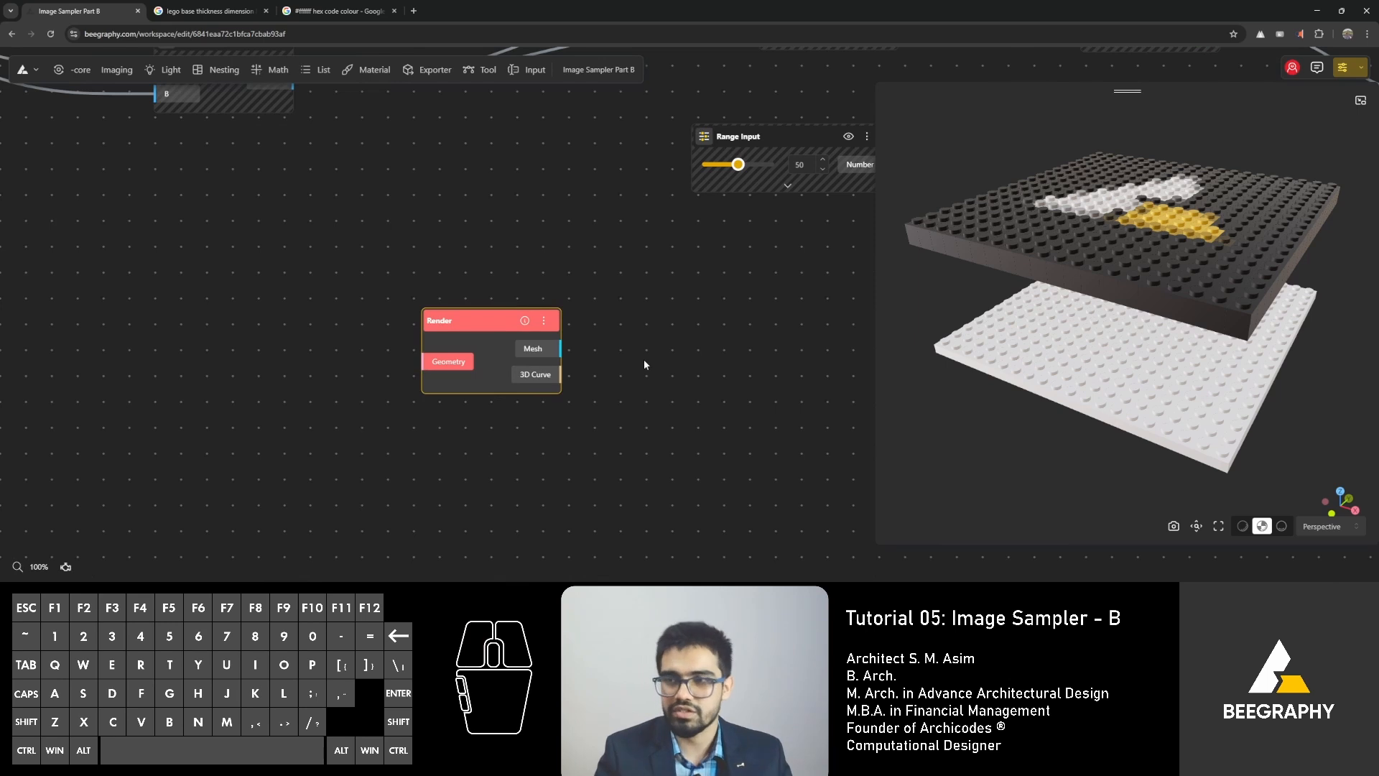
Reposition the Render node in the free space beneath the Multiplication and Range Input nodes.
scroll(646, 353, "down", 3)
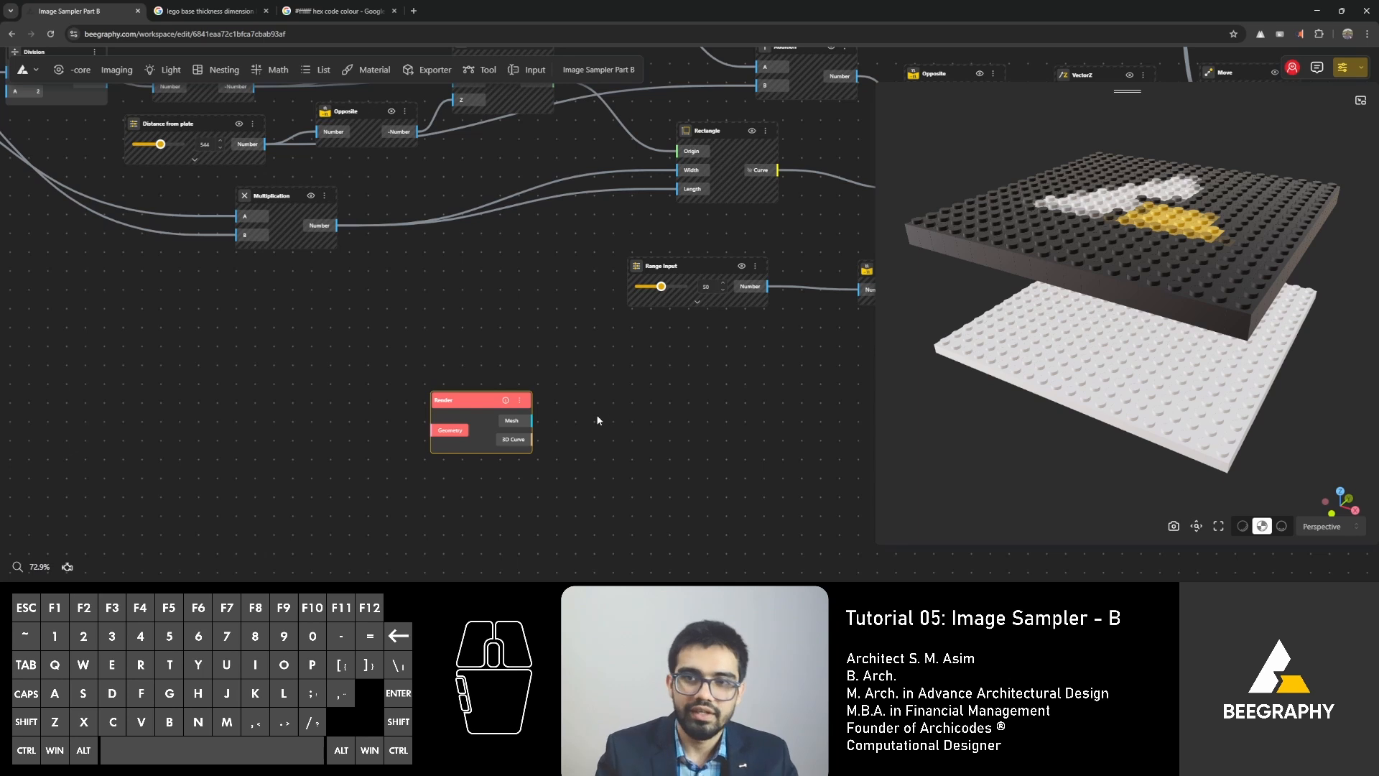
scroll(468, 377, "down", 3)
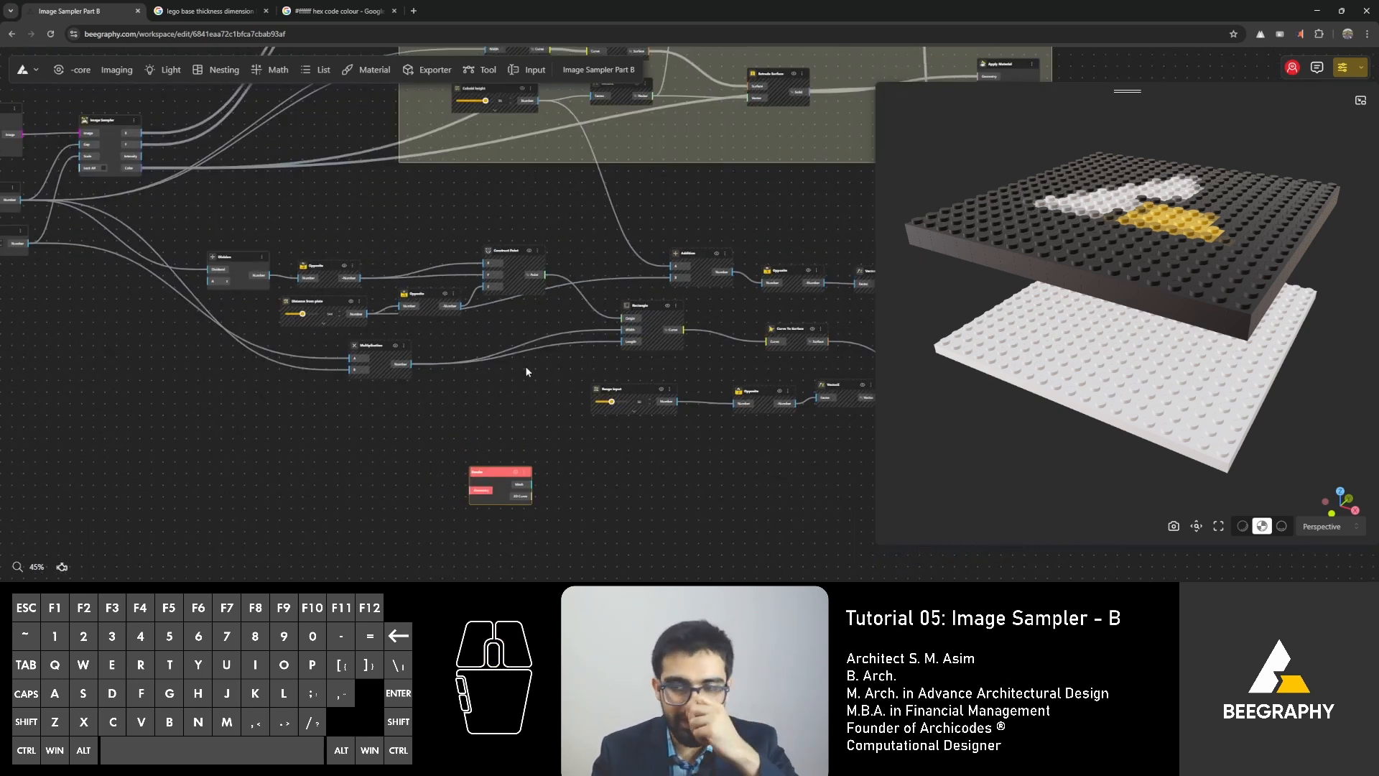
scroll(540, 408, "up", 5)
left_click(552, 373)
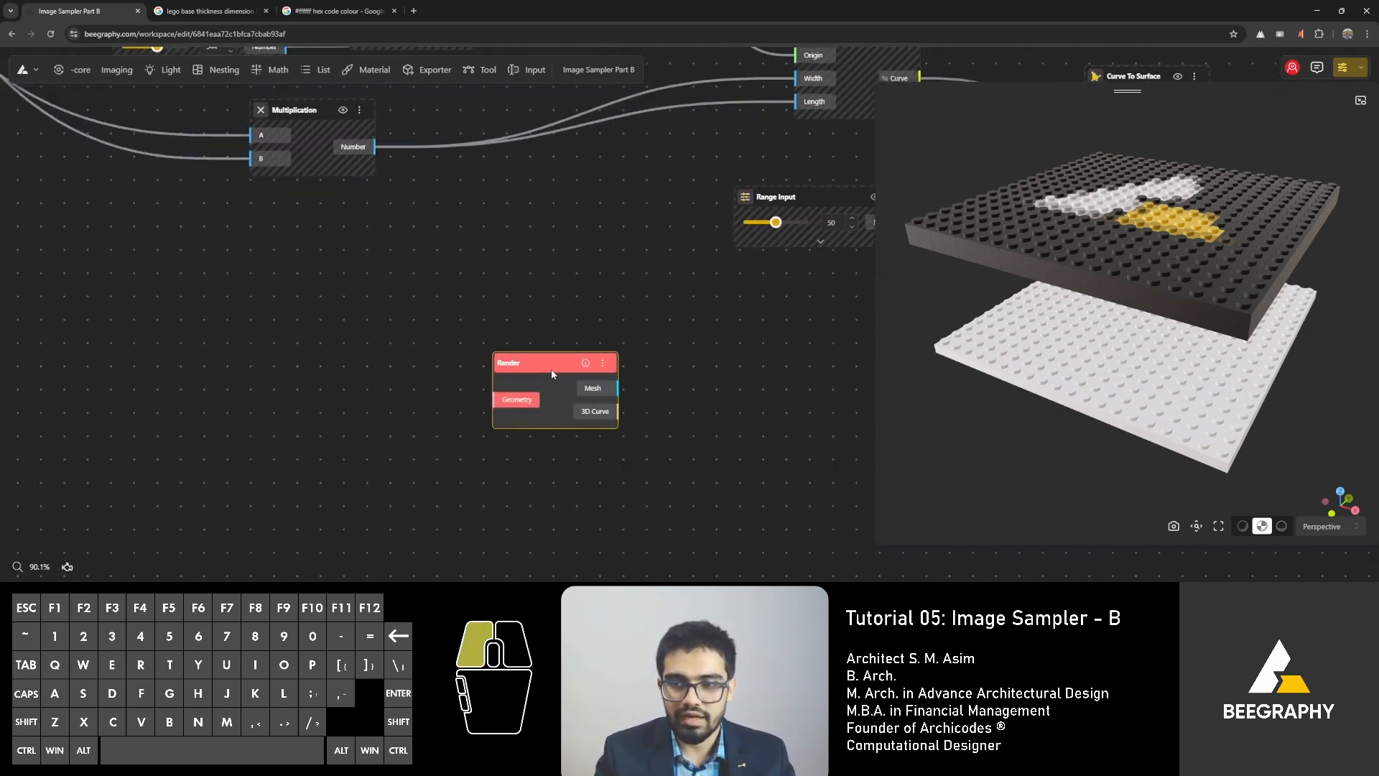
left_click_drag(553, 374, 544, 384)
right_click_drag(606, 303, 586, 348)
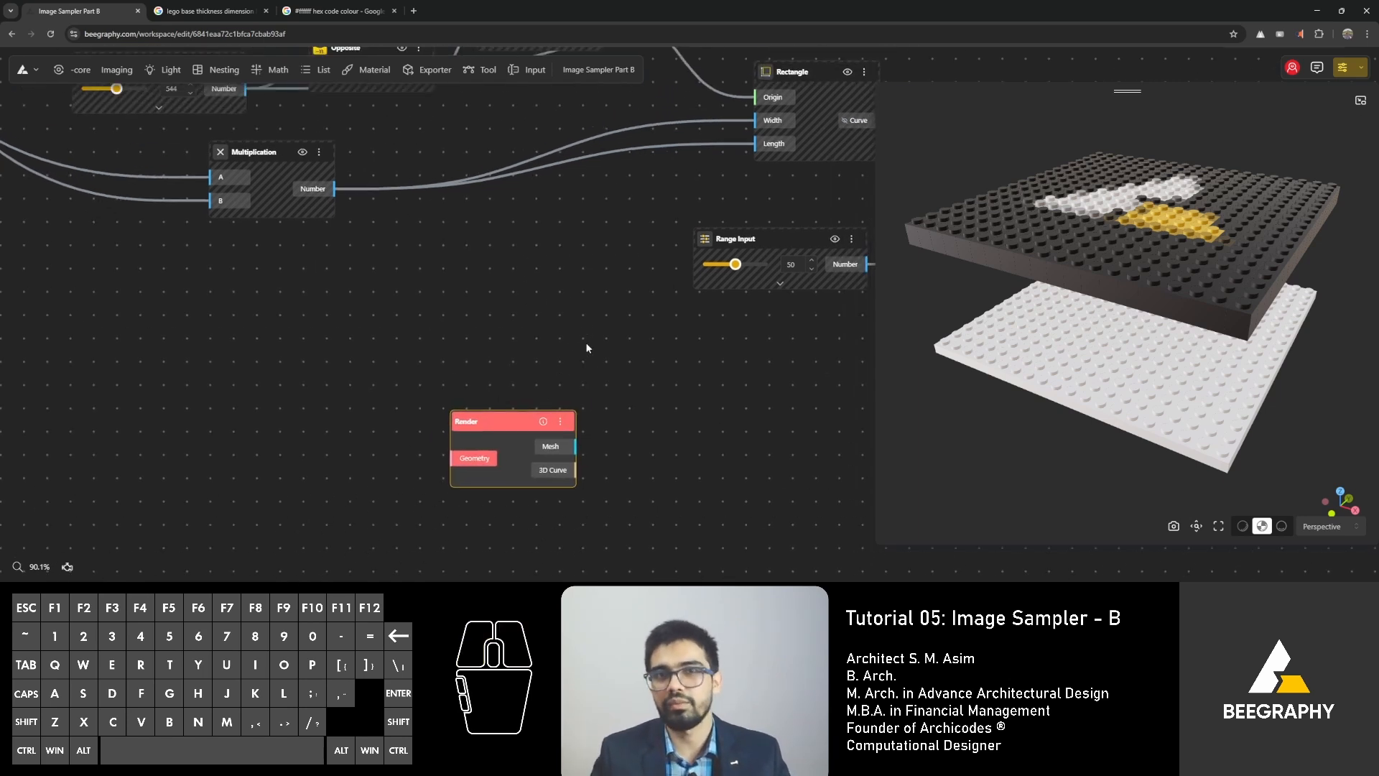
left_click_drag(499, 421, 533, 411)
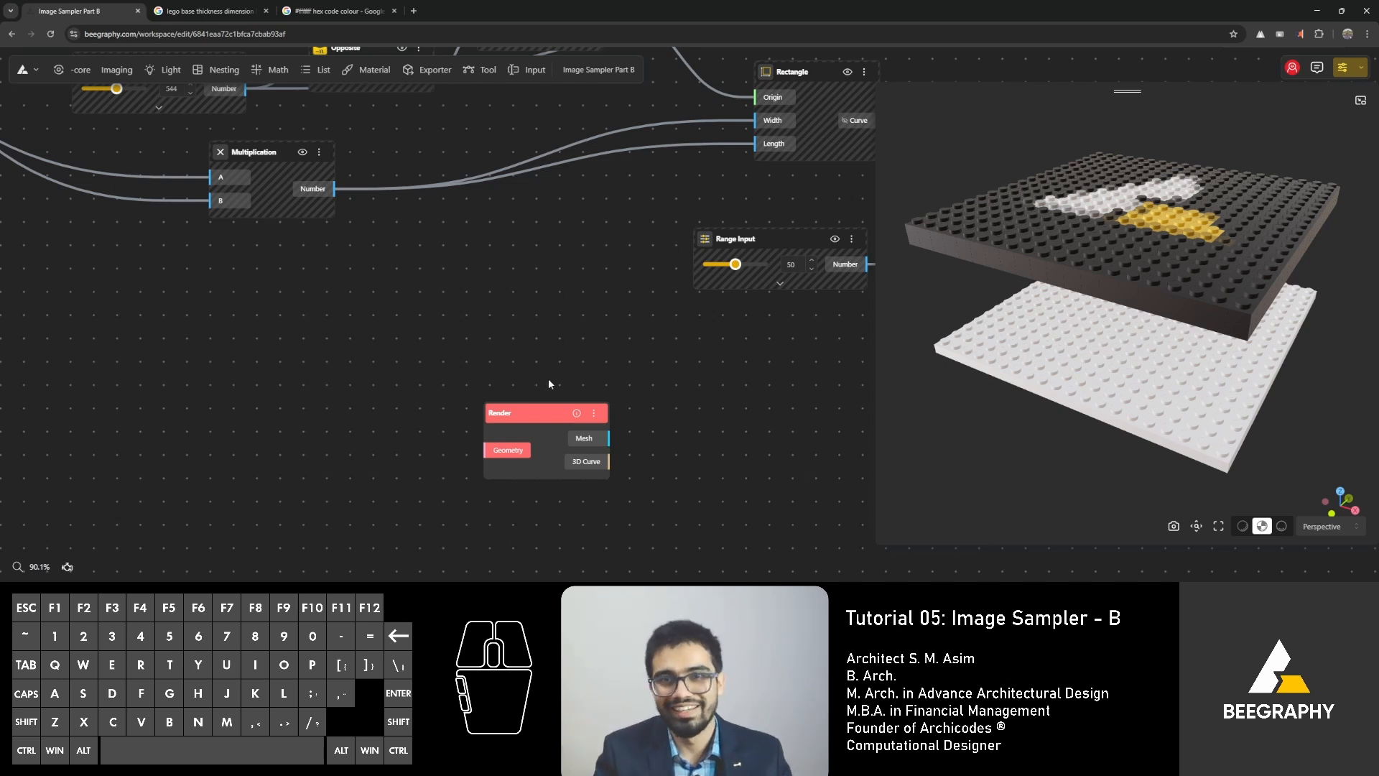
left_click_drag(537, 420, 558, 411)
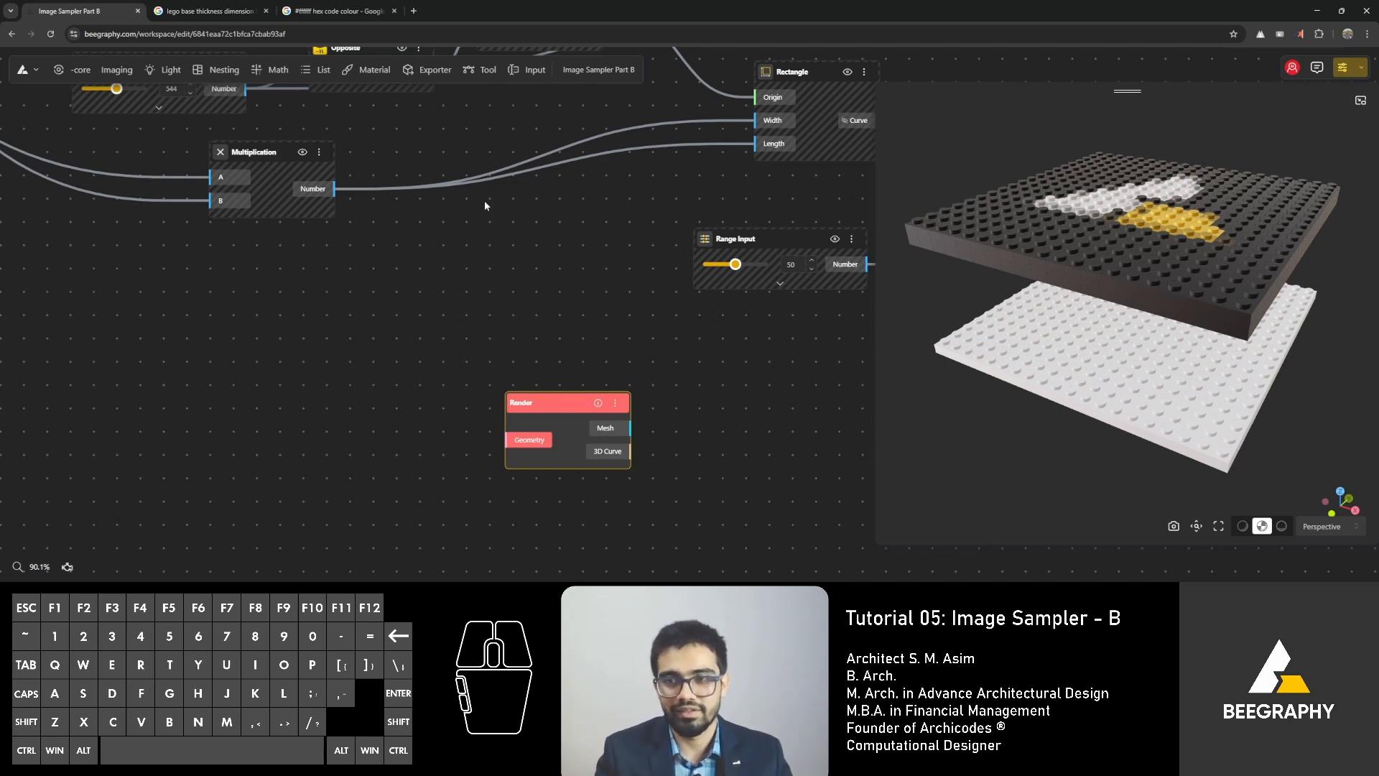
Group all base plate nodes from Division through Apply Material, leaving the Render node outside.
right_click_drag(481, 207, 476, 426)
scroll(476, 427, "down", 3)
scroll(524, 386, "down", 2)
scroll(523, 382, "down", 2)
right_click_drag(524, 382, 346, 355)
scroll(346, 355, "down", 3)
left_click(629, 359)
left_click_drag(778, 283, 118, 424)
key("ctrl+g")
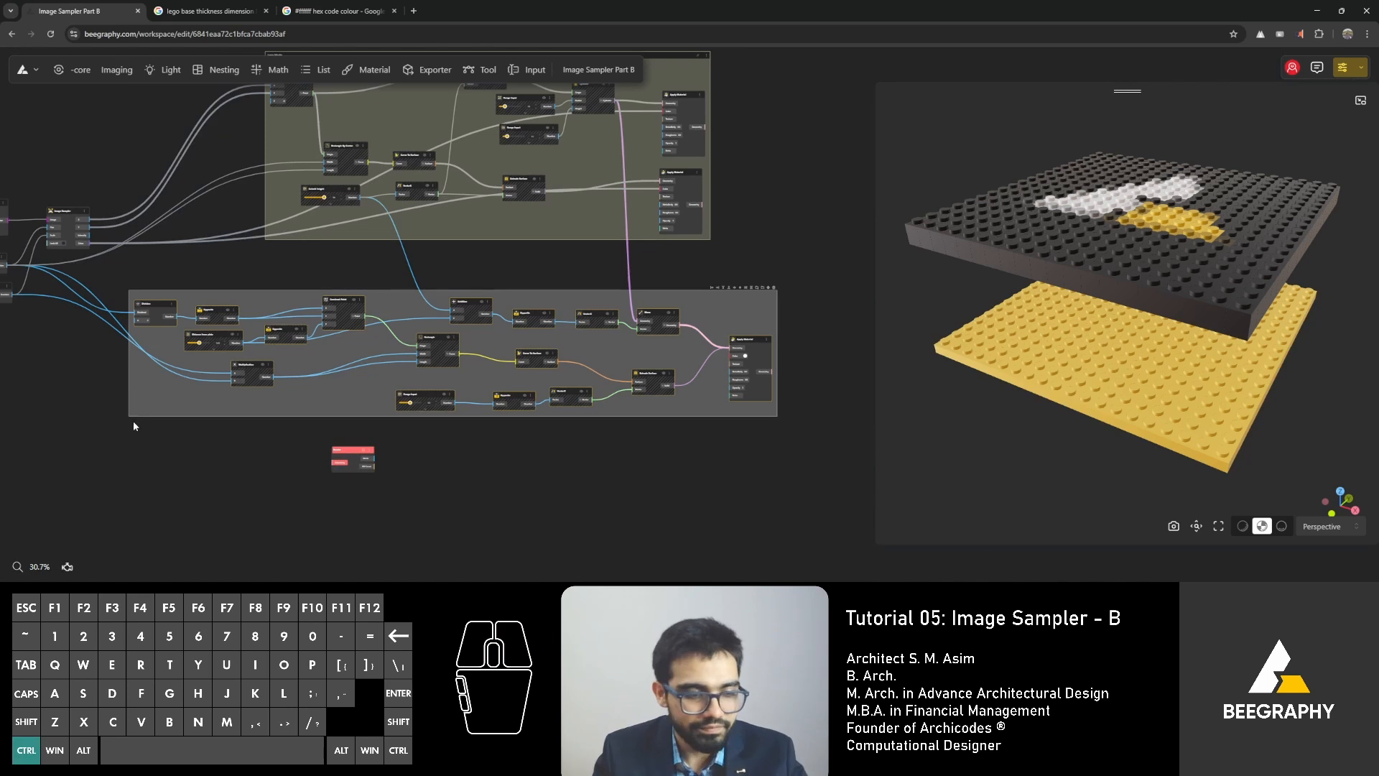
Rename the new node group as "Base plate".
scroll(121, 290, "up", 4)
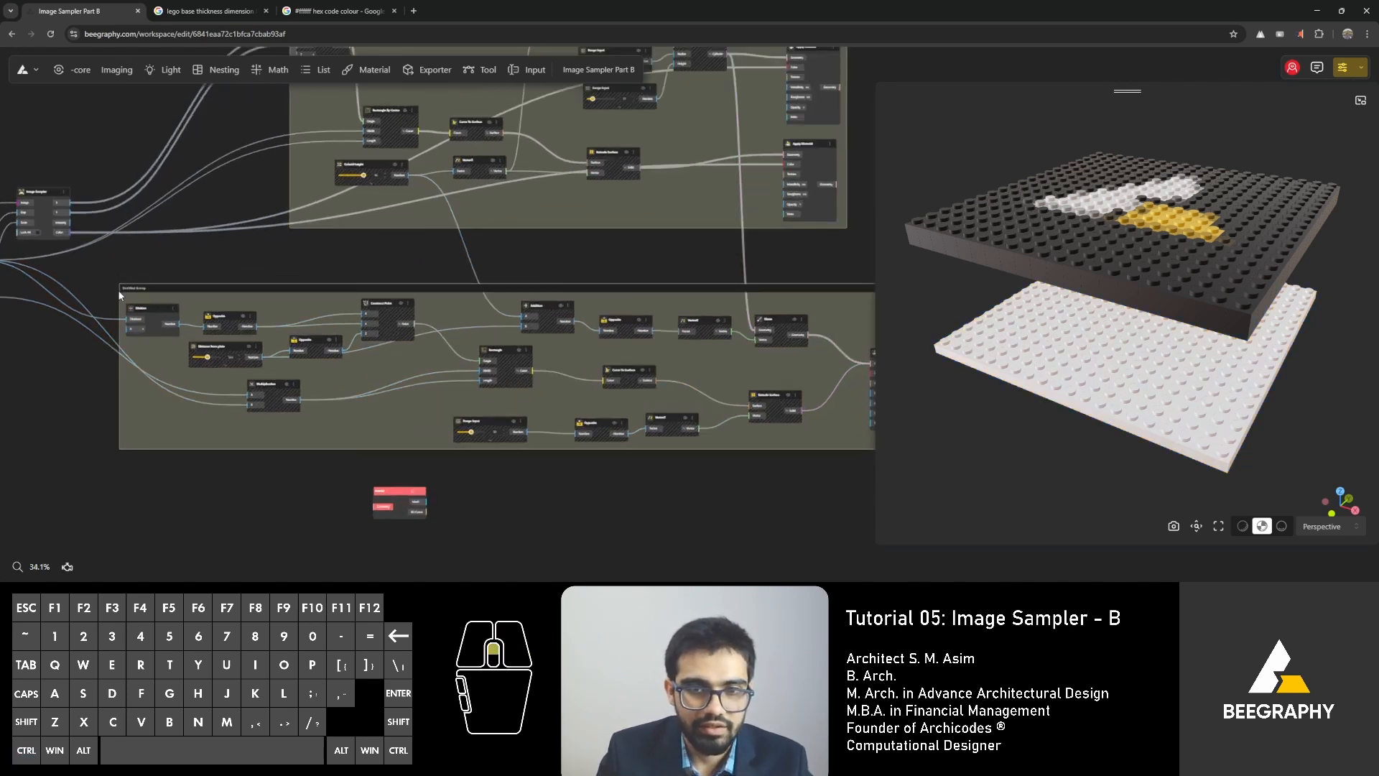
double_click(125, 290)
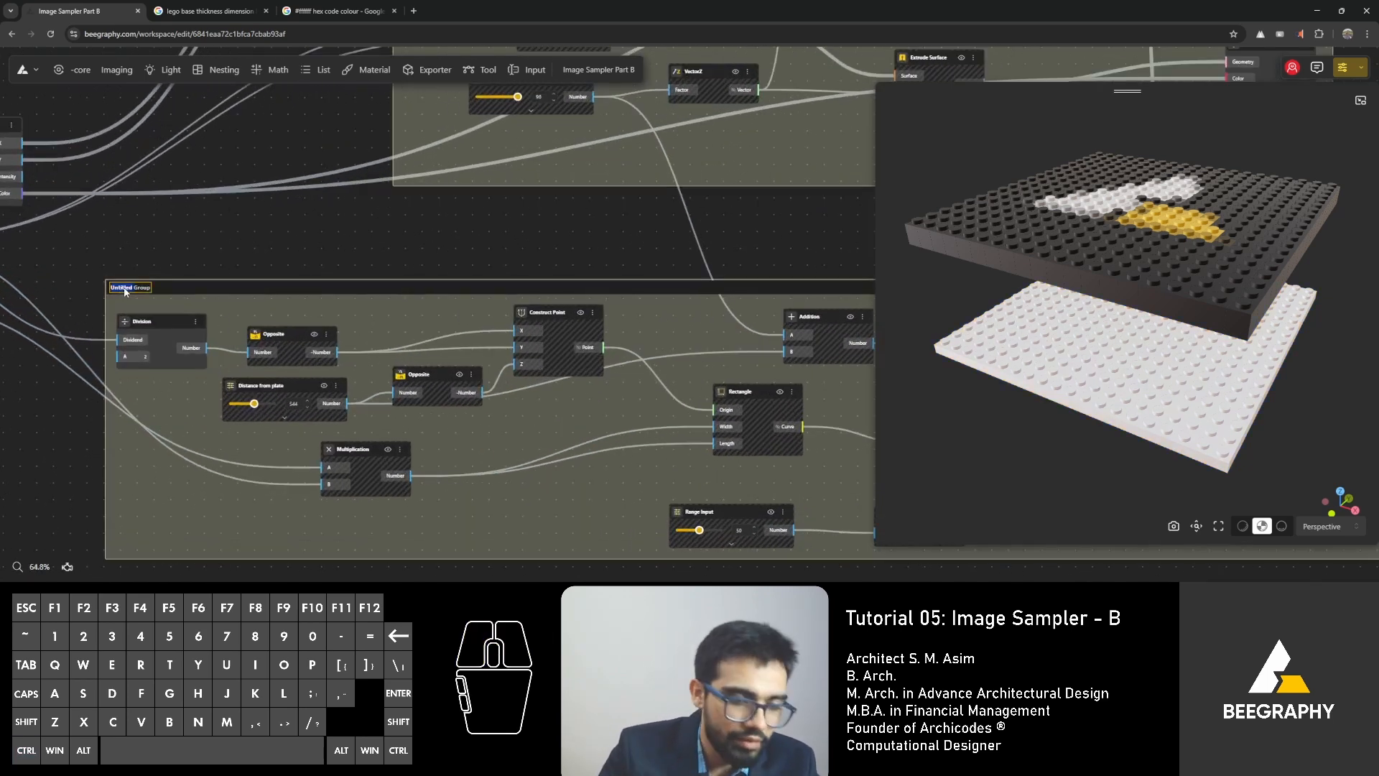
key("BackSpace")
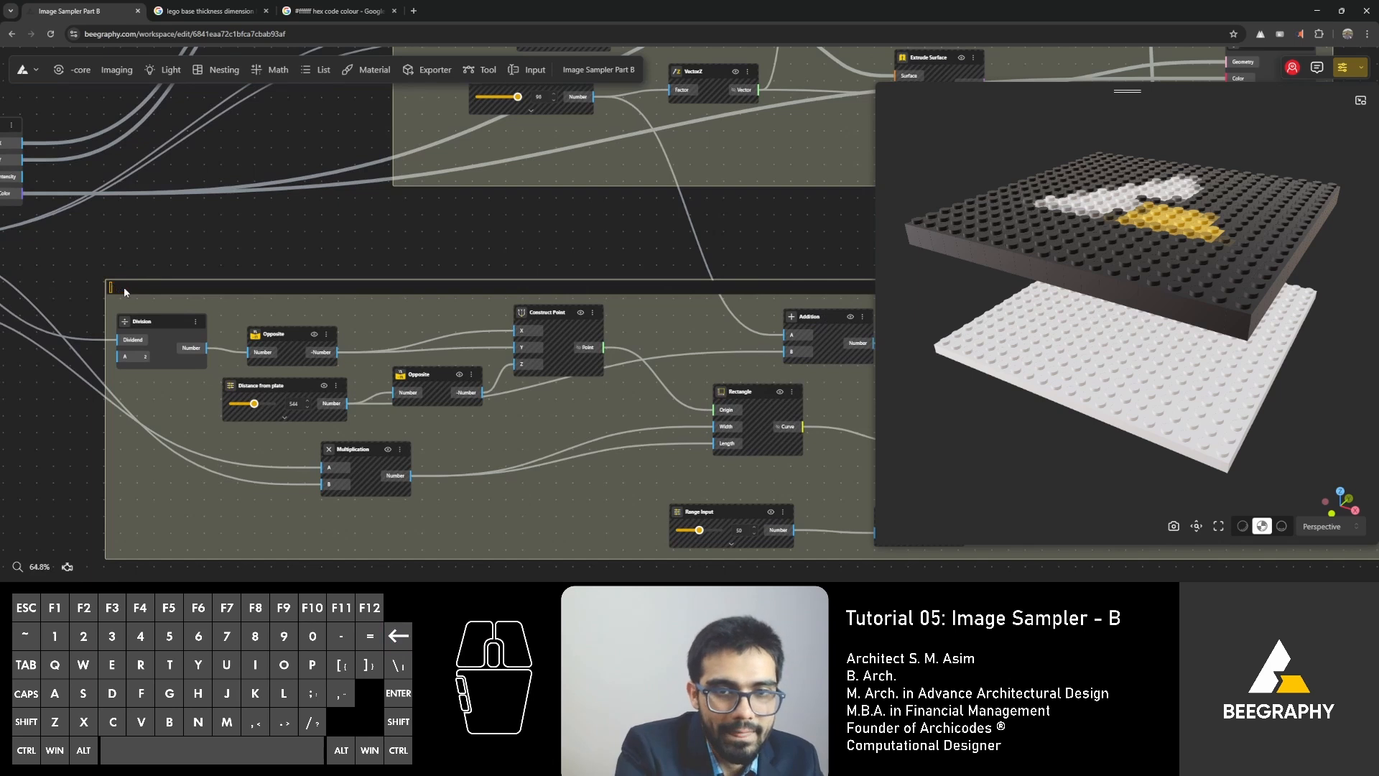
type("Base plate")
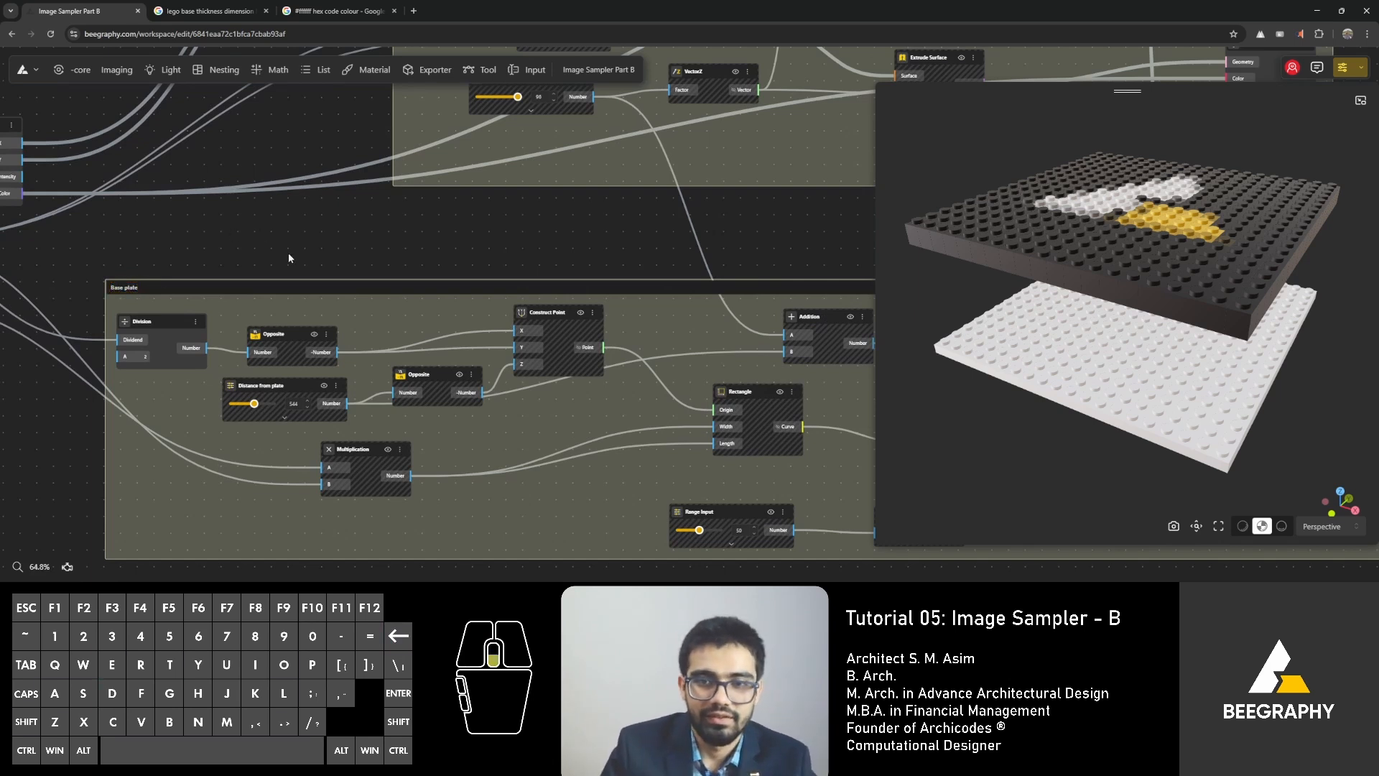
Move the Base plate group so it sits closer beneath the Lego blocks group, nearly aligned with its left edge.
scroll(287, 252, "down", 1)
left_click_drag(374, 287, 533, 282)
scroll(337, 242, "down", 2)
right_click_drag(334, 242, 273, 242)
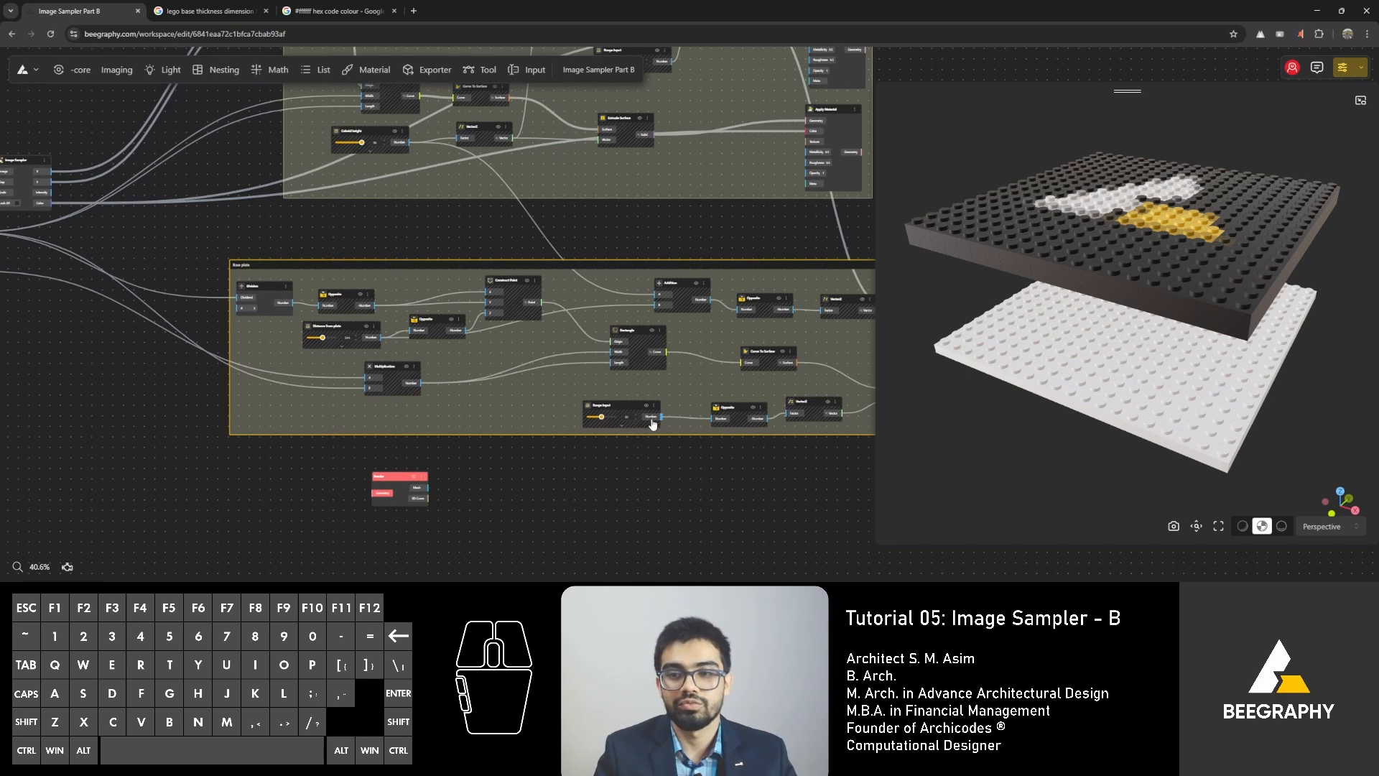
right_click_drag(631, 481, 523, 463)
left_click_drag(509, 250, 543, 239)
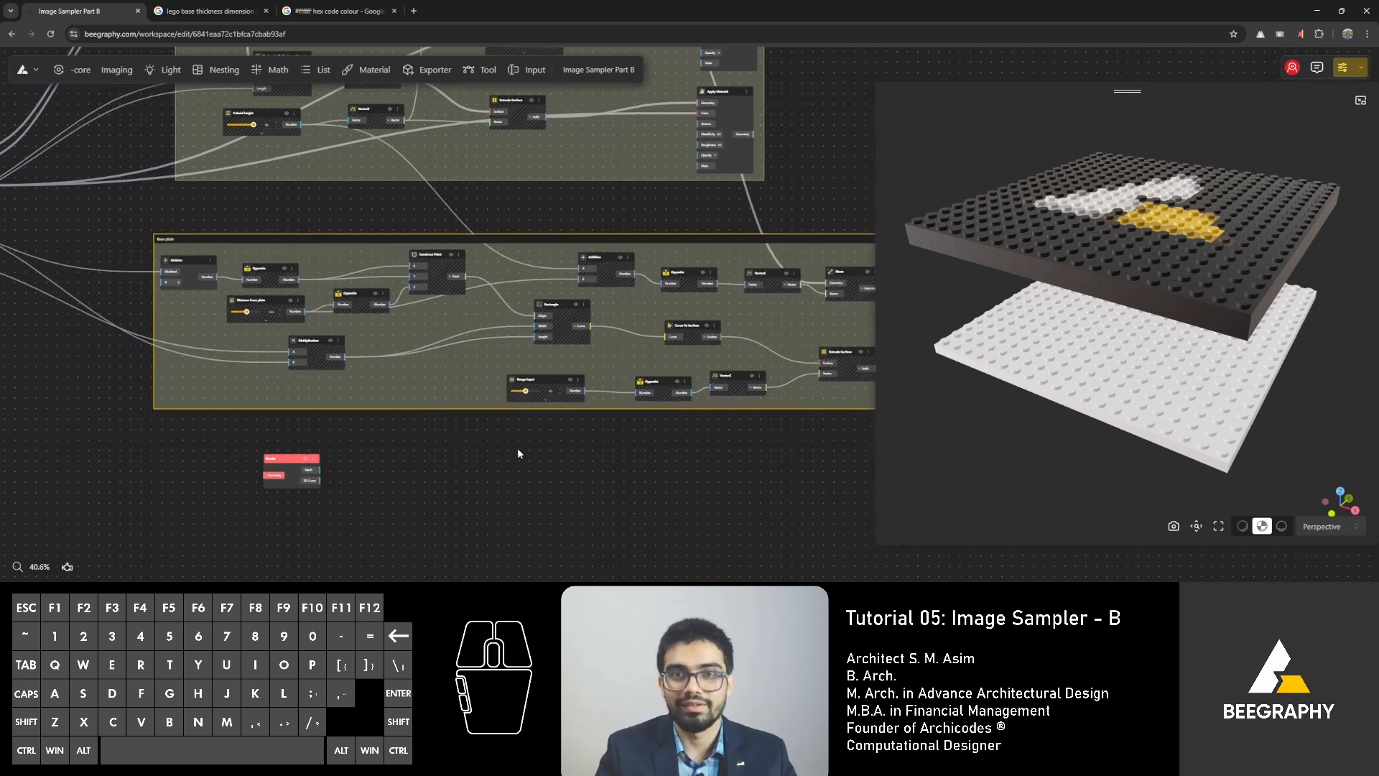